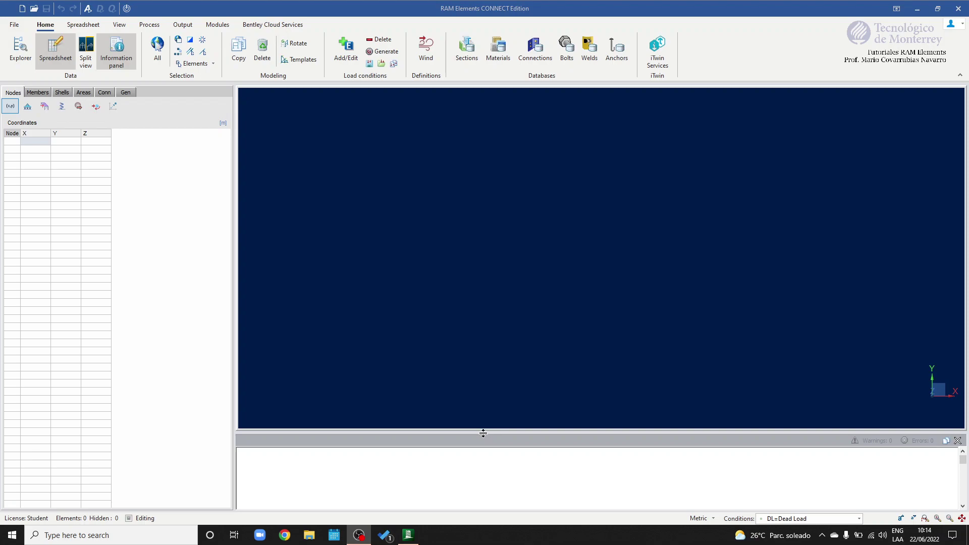
Step: Enlarge the 3D model view by reducing the height of the messages pane below it
{"action": "left_click_drag", "start_coordinate": [483, 432], "coordinate": [481, 459]}
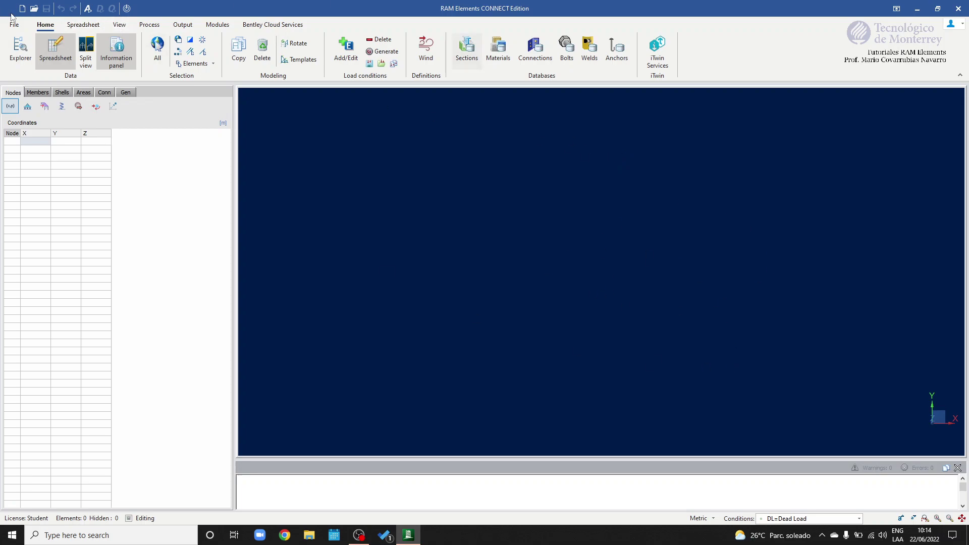
{"action": "left_click", "coordinate": [120, 26]}
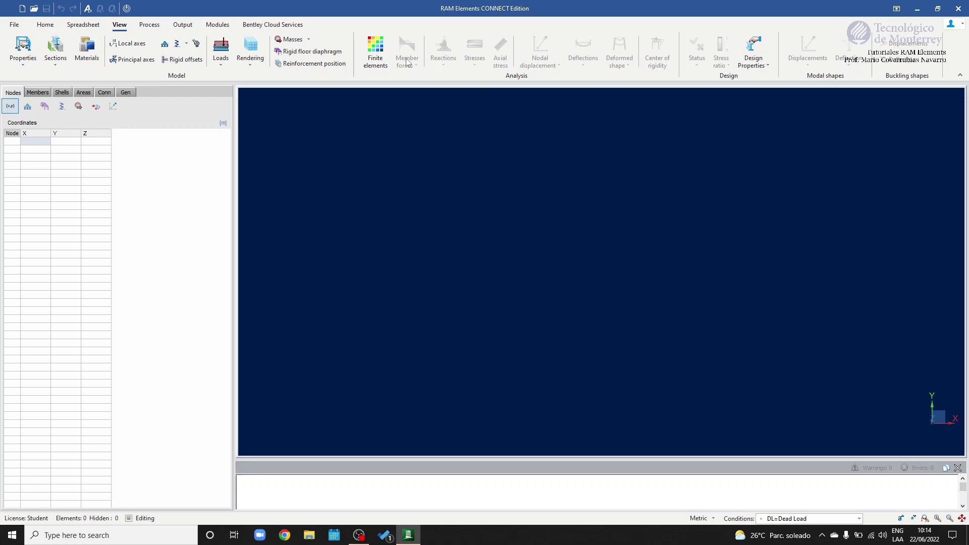
{"action": "left_click", "coordinate": [183, 25]}
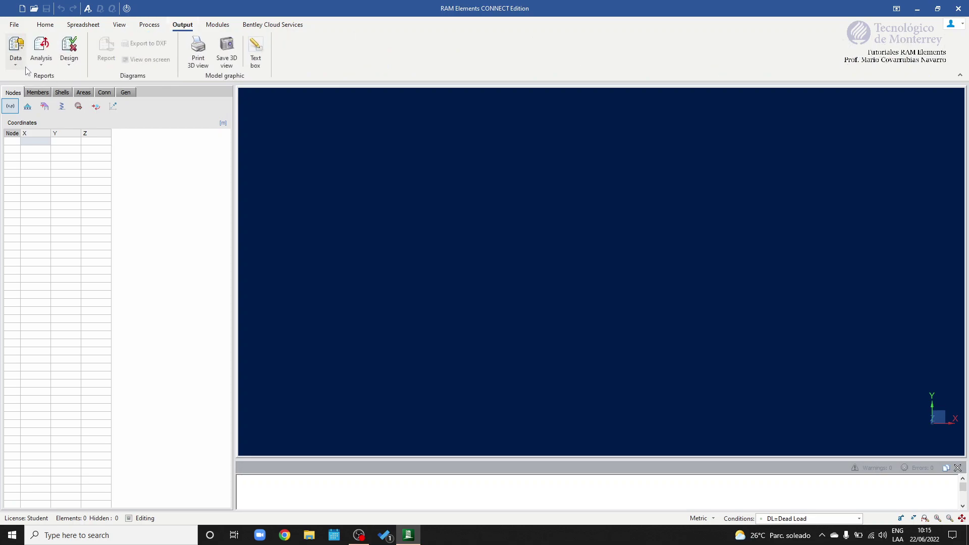
{"action": "left_click", "coordinate": [15, 56]}
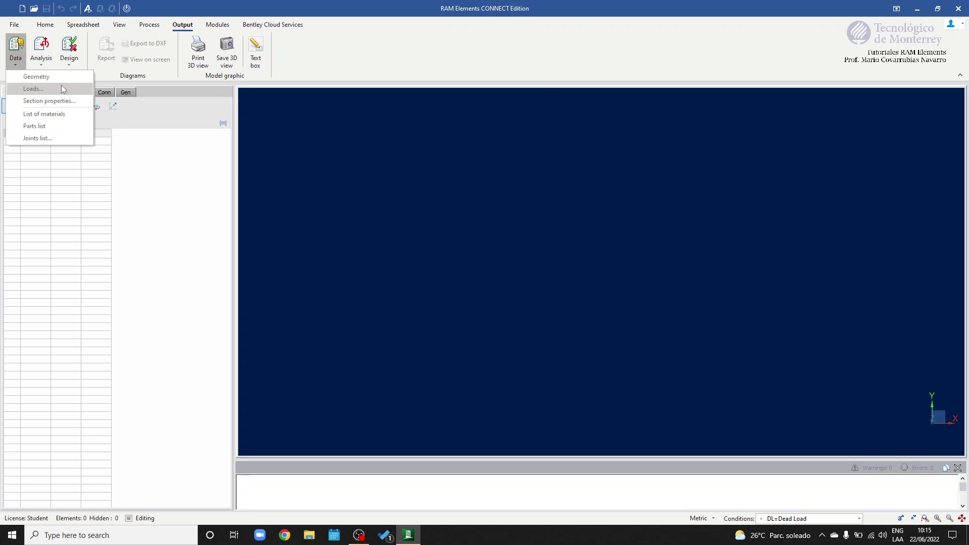
{"action": "left_click", "coordinate": [42, 63]}
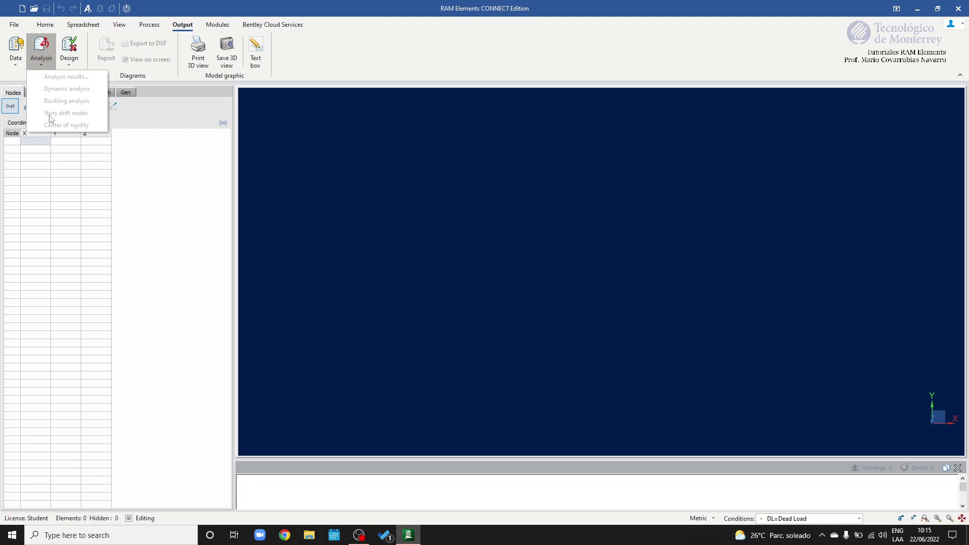
{"action": "left_click", "coordinate": [69, 53]}
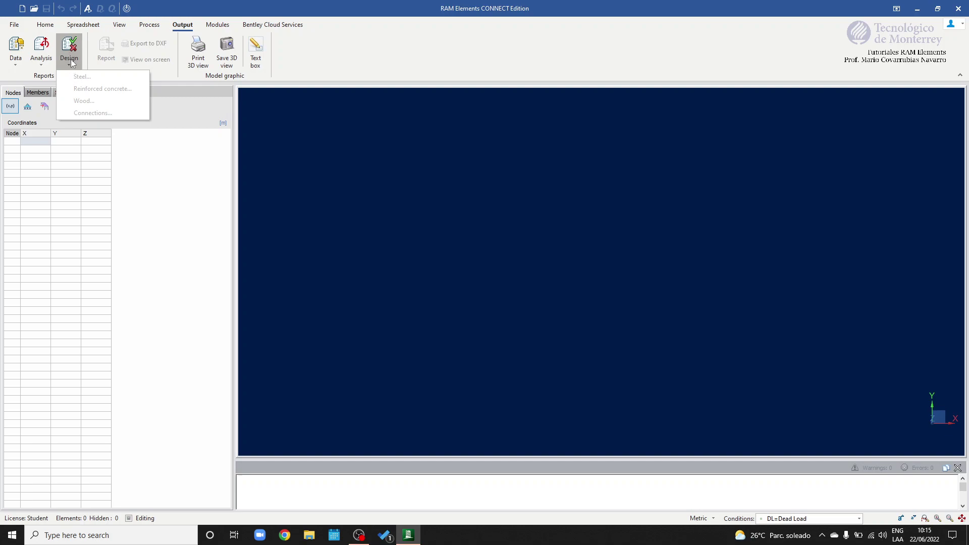
{"action": "left_click", "coordinate": [410, 238]}
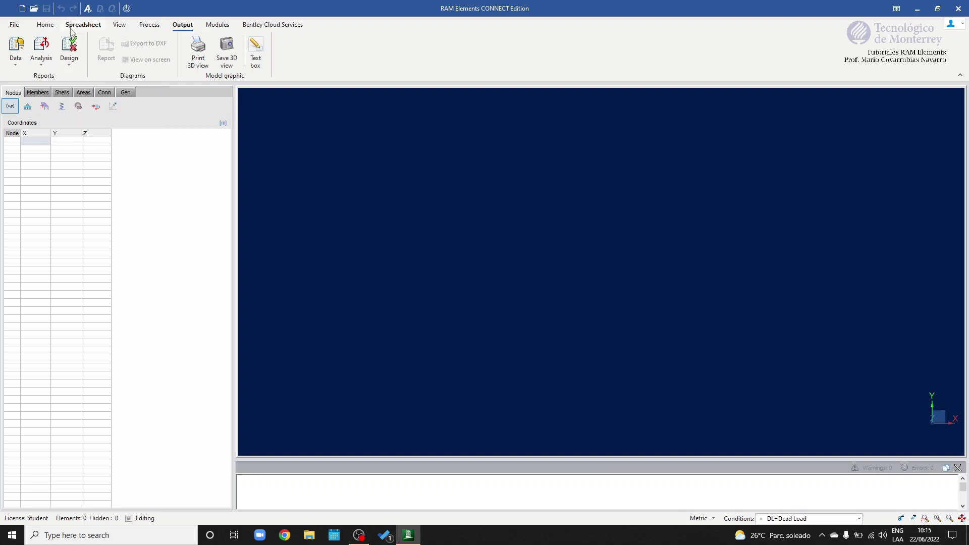
{"action": "left_click", "coordinate": [45, 24]}
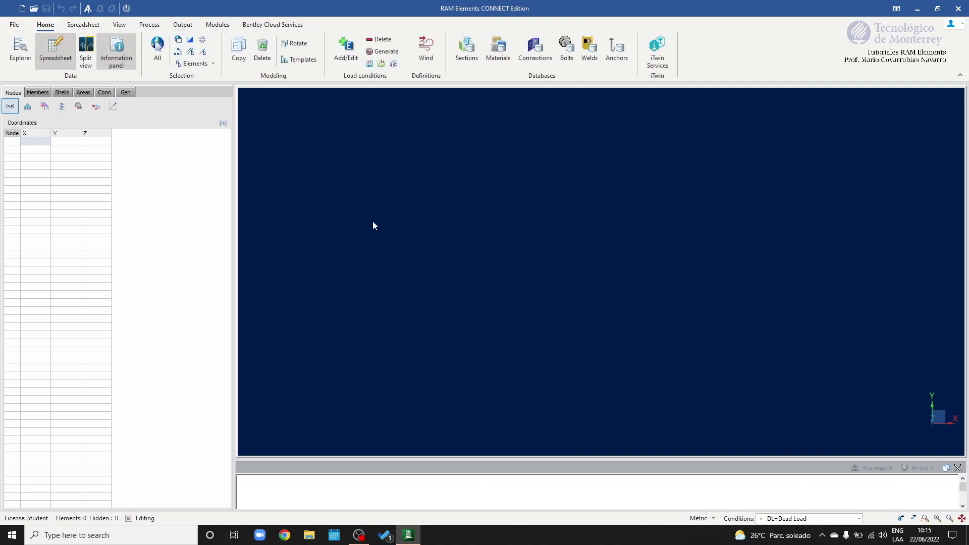
Step: Create the first node at the origin with coordinates 0, 0, 0
{"action": "left_click", "coordinate": [36, 143]}
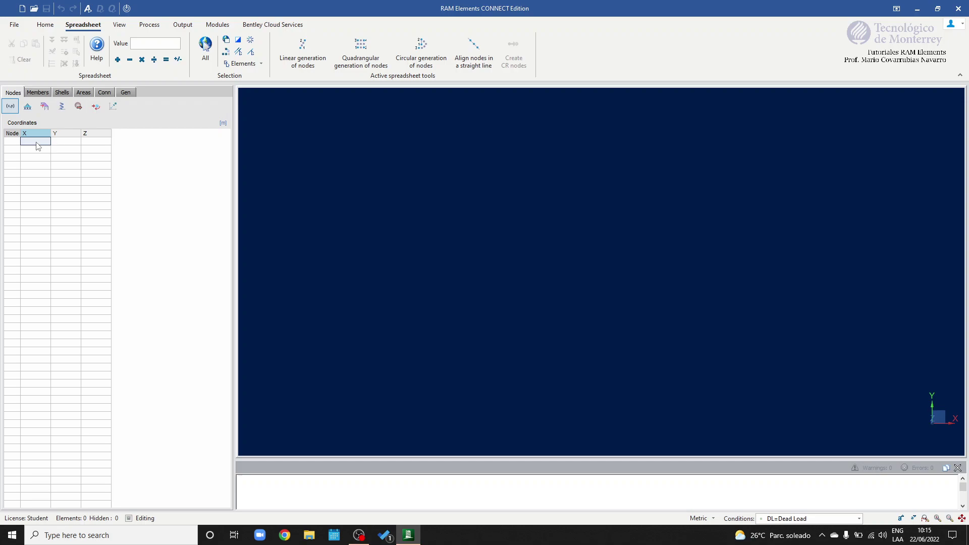
{"action": "type", "text": "0"}
{"action": "key", "text": "Return"}
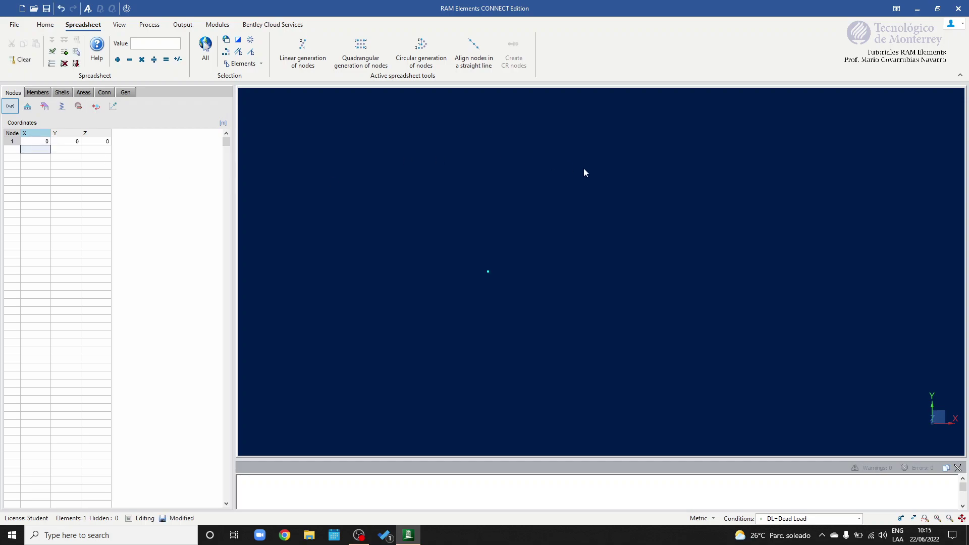
Step: Copy the origin node once 3.5 m in the Y direction and connect the two nodes with a member
{"action": "right_click", "coordinate": [578, 290]}
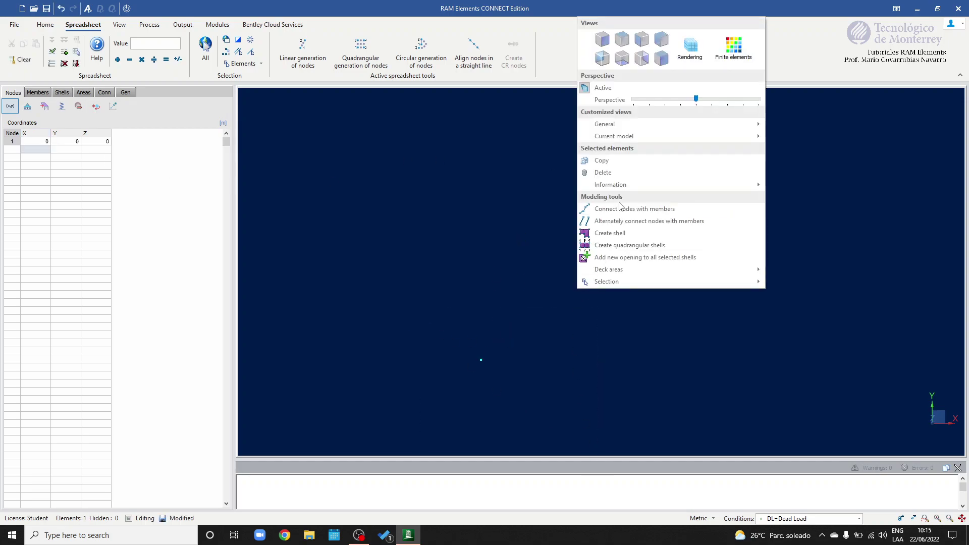
{"action": "left_click", "coordinate": [624, 162]}
{"action": "double_click", "coordinate": [431, 207]}
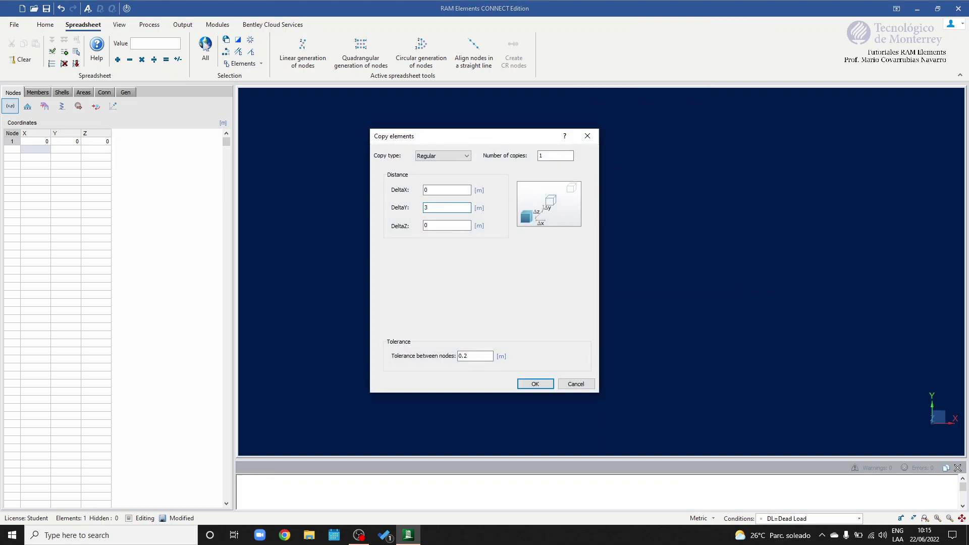
{"action": "key", "text": "Return"}
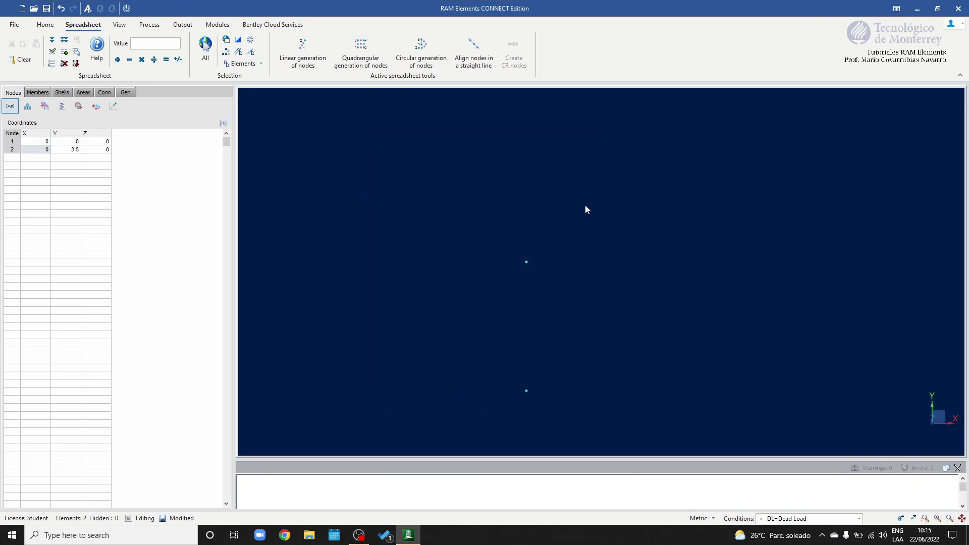
{"action": "right_click", "coordinate": [611, 277]}
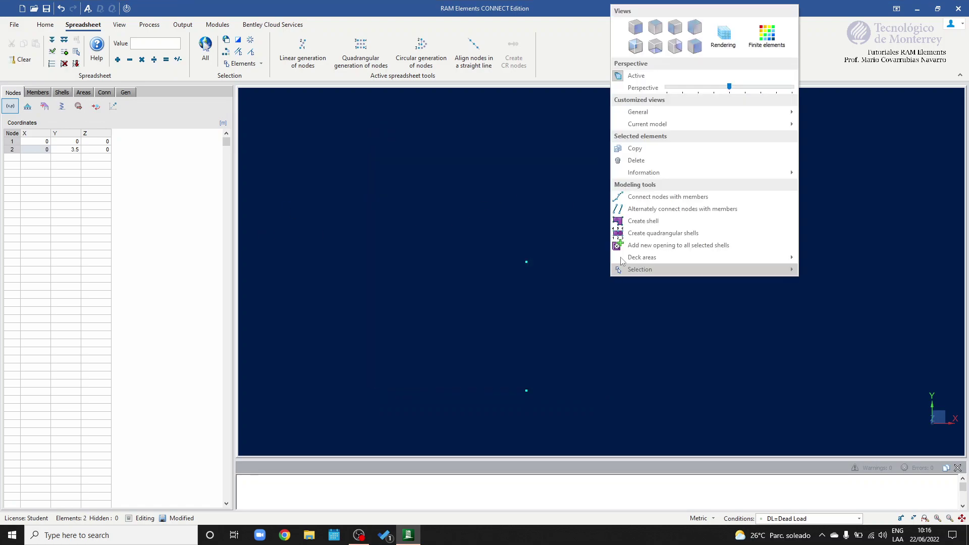
{"action": "left_click", "coordinate": [650, 200]}
Step: Copy the column and its nodes twice at a 6 m spacing in the X direction
{"action": "middle_click_drag", "start_coordinate": [610, 278], "coordinate": [505, 208]}
{"action": "right_click", "coordinate": [587, 227]}
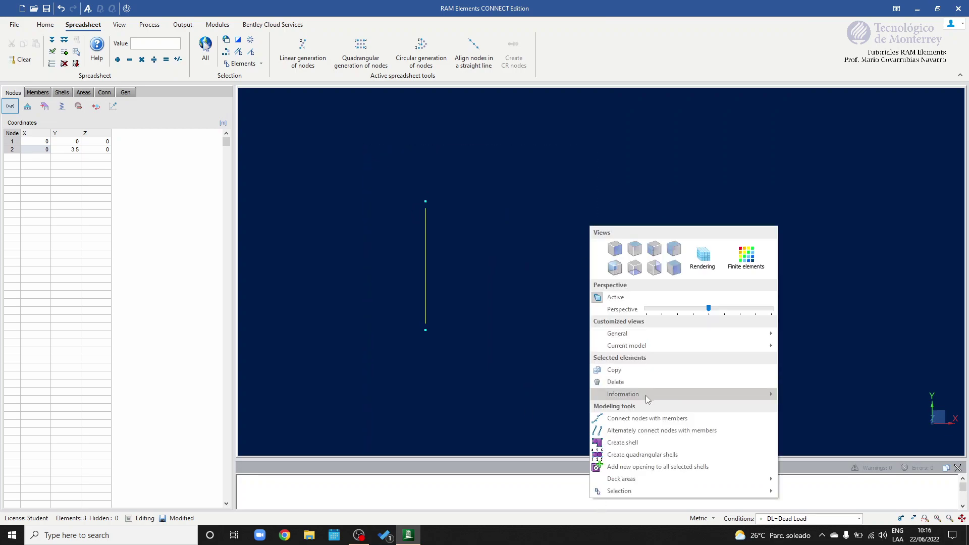
{"action": "left_click", "coordinate": [615, 370]}
{"action": "left_click", "coordinate": [557, 157]}
{"action": "key", "text": "BackSpace"}
{"action": "type", "text": "2"}
{"action": "left_click", "coordinate": [440, 194]}
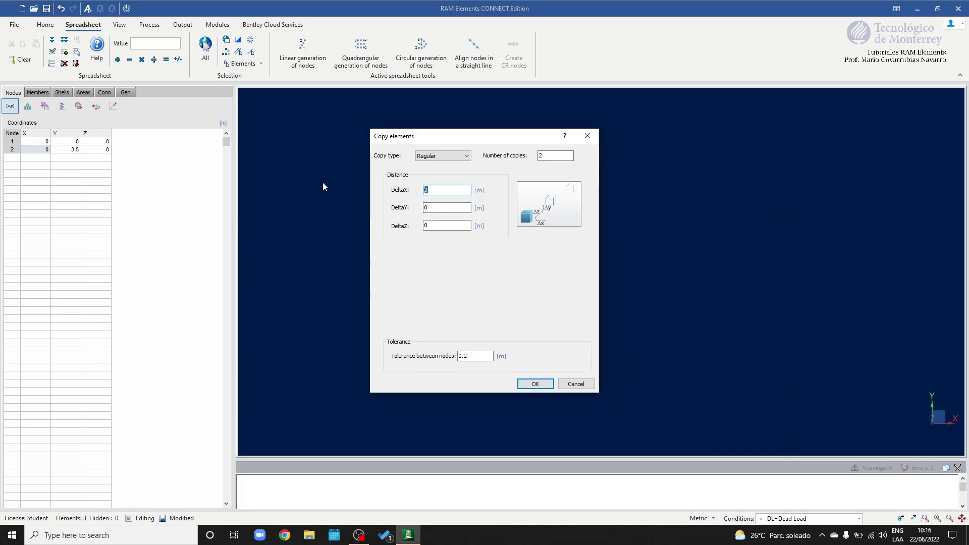
{"action": "type", "text": "6"}
{"action": "key", "text": "Return"}
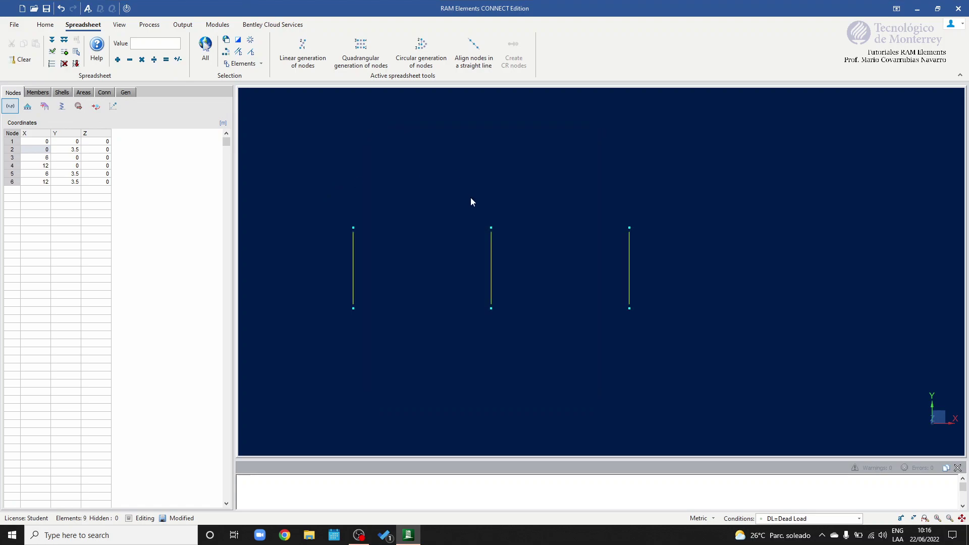
Step: Assign the additive Column description to the three vertical members
{"action": "left_click", "coordinate": [38, 92]}
{"action": "left_click", "coordinate": [482, 62]}
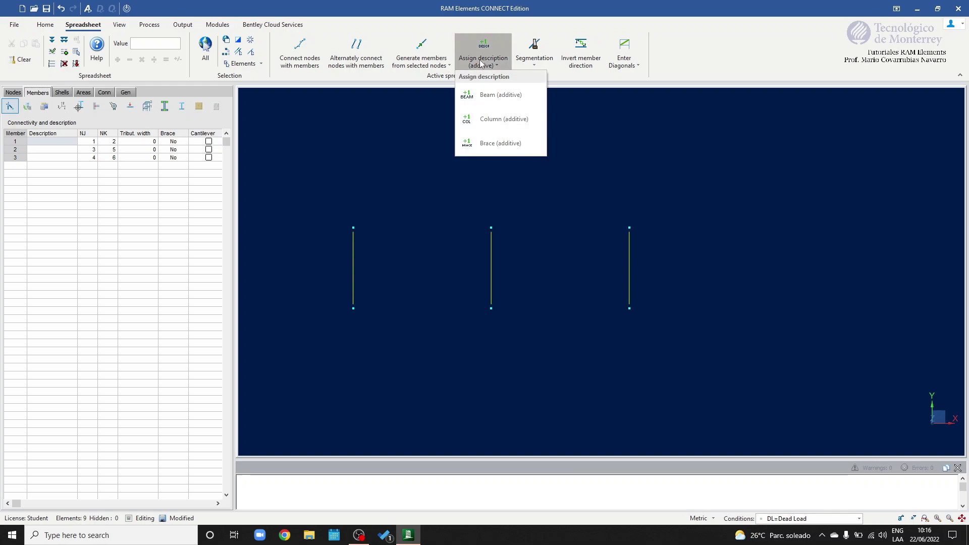
{"action": "left_click", "coordinate": [500, 121]}
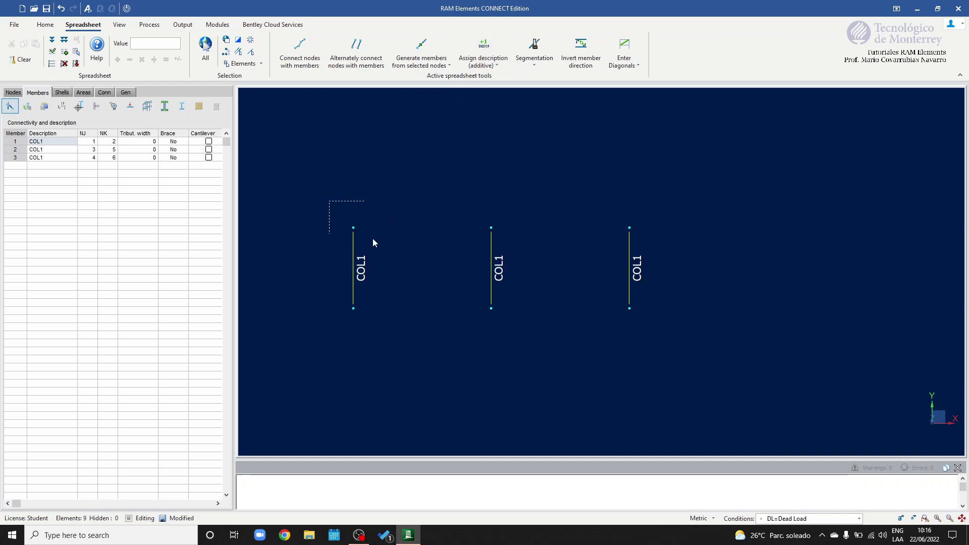
Step: Mark all three column members as cantilever in the member connectivity table
{"action": "left_click", "coordinate": [209, 142]}
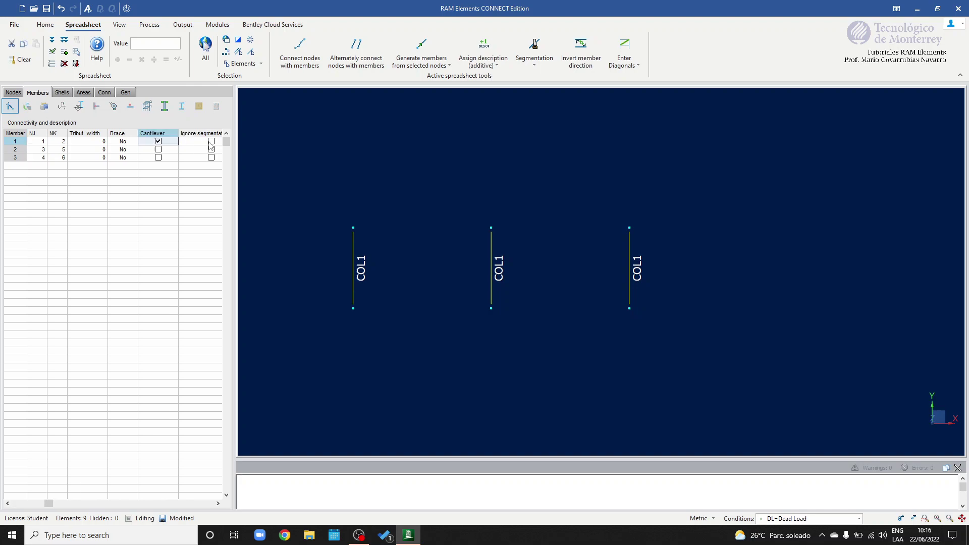
{"action": "left_click", "coordinate": [158, 149]}
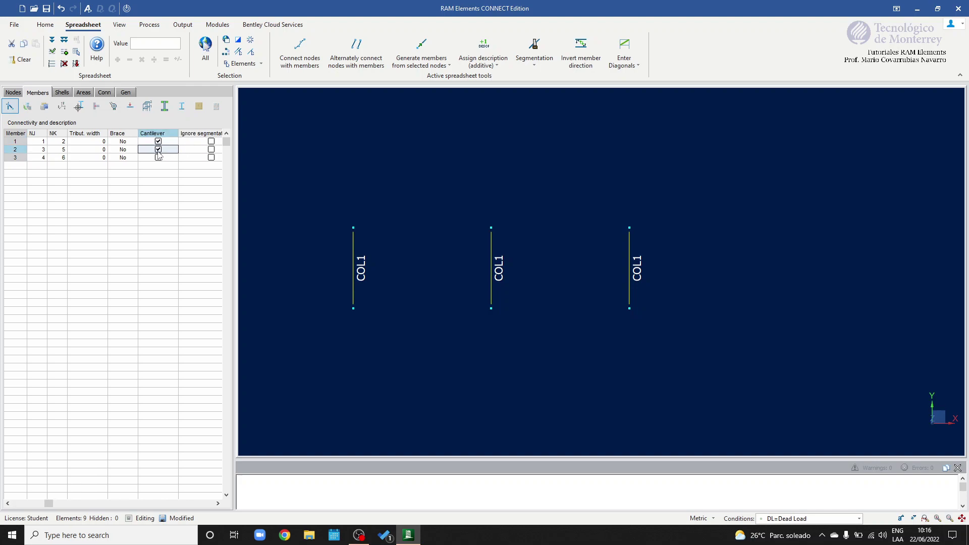
{"action": "left_click", "coordinate": [158, 158]}
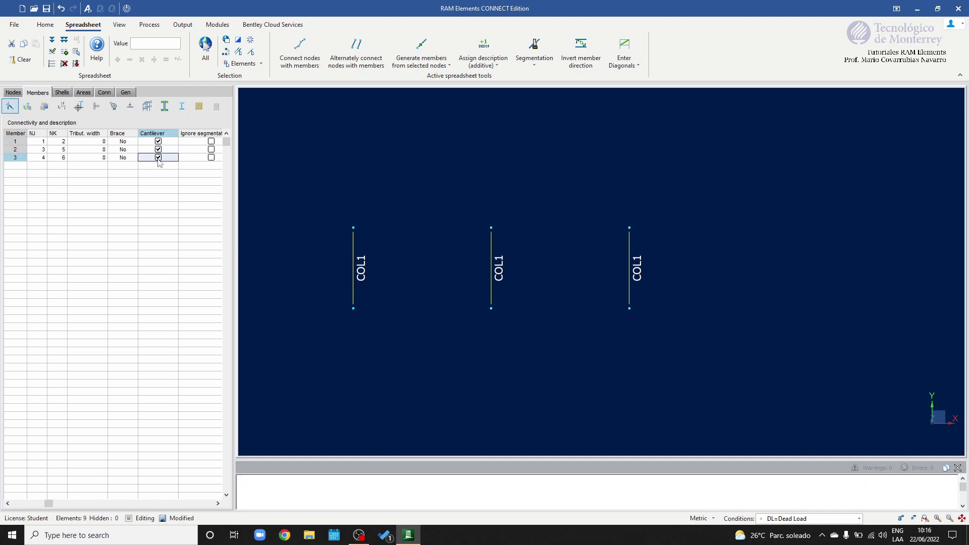
{"action": "left_click", "coordinate": [218, 503]}
{"action": "left_click_drag", "start_coordinate": [85, 506], "coordinate": [17, 503]}
Step: Connect the three upper column nodes with members and give them the additive Beam description
{"action": "left_click", "coordinate": [339, 197]}
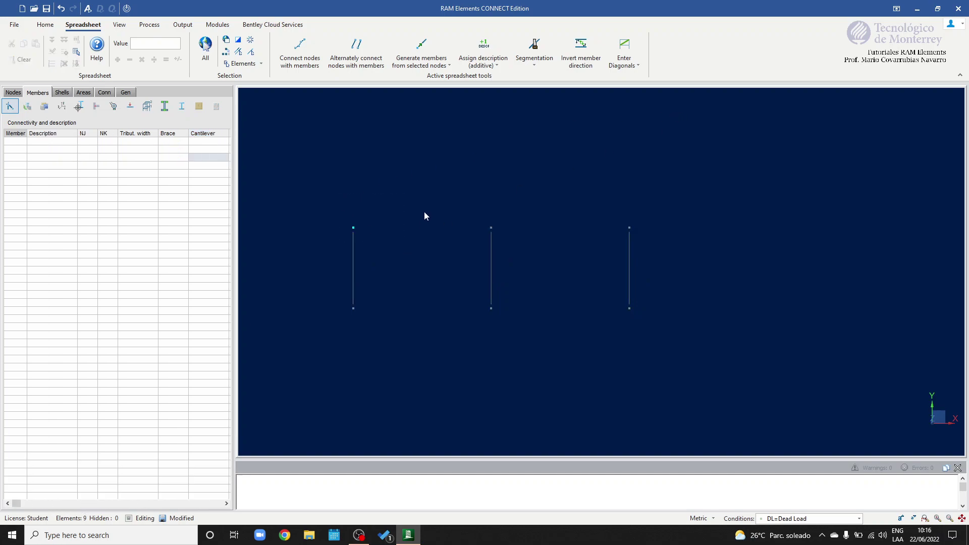
{"action": "right_click", "coordinate": [697, 275]}
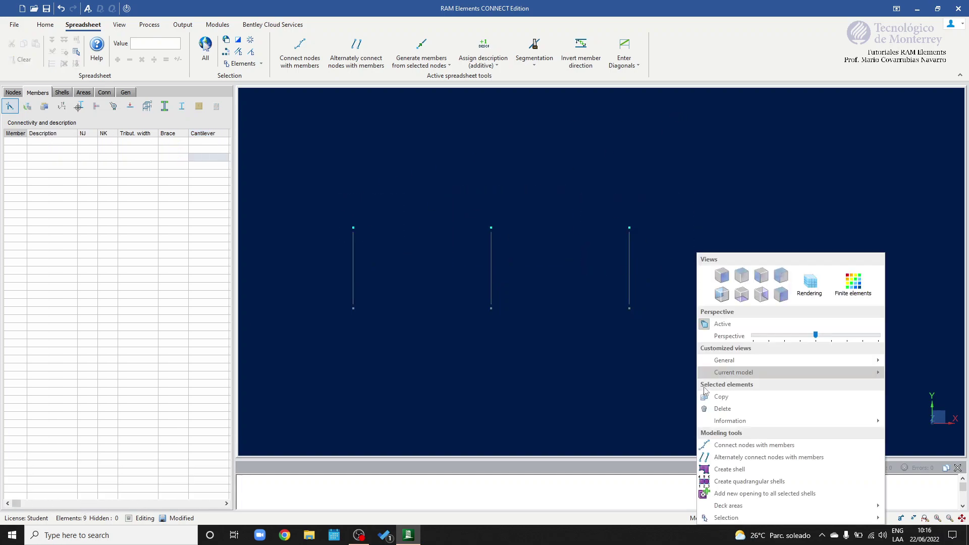
{"action": "left_click", "coordinate": [724, 447]}
{"action": "left_click", "coordinate": [483, 58]}
{"action": "left_click", "coordinate": [504, 119]}
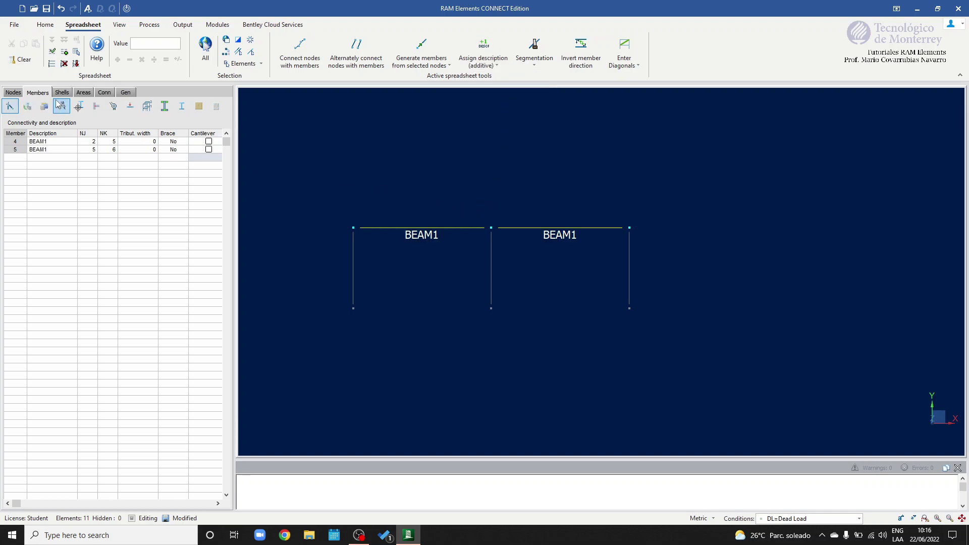
Step: Copy the entire two-bay frame twice at a 4.5 m spacing in the Z direction
{"action": "left_click_drag", "start_coordinate": [419, 185], "coordinate": [477, 242]}
{"action": "scroll", "coordinate": [448, 237], "scroll_direction": "up", "scroll_amount": 1}
{"action": "middle_click_drag", "start_coordinate": [453, 232], "coordinate": [479, 229]}
{"action": "scroll", "coordinate": [410, 212], "scroll_direction": "down", "scroll_amount": 2}
{"action": "left_click_drag", "start_coordinate": [413, 215], "coordinate": [439, 205]}
{"action": "left_click_drag", "start_coordinate": [319, 143], "coordinate": [764, 374]}
{"action": "right_click", "coordinate": [649, 200]}
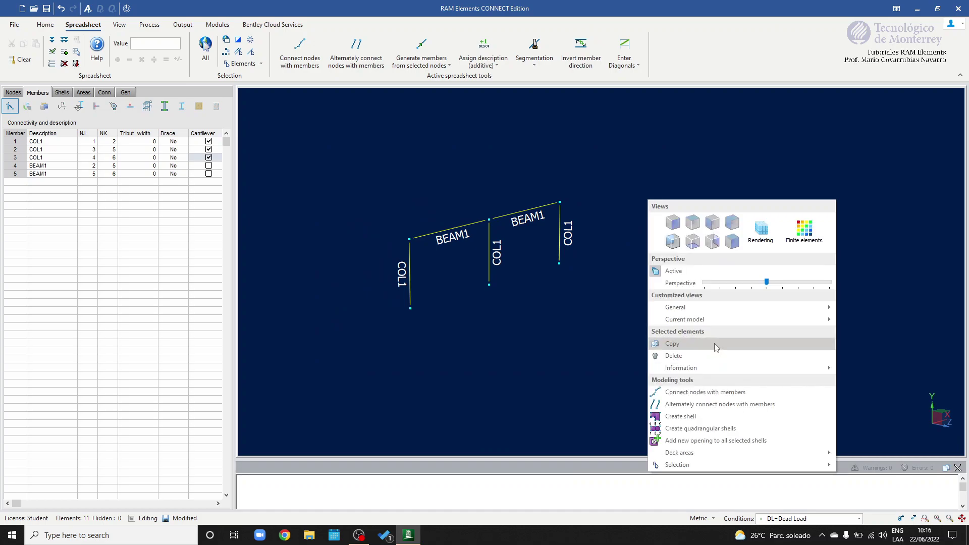
{"action": "left_click", "coordinate": [718, 344]}
{"action": "double_click", "coordinate": [446, 226]}
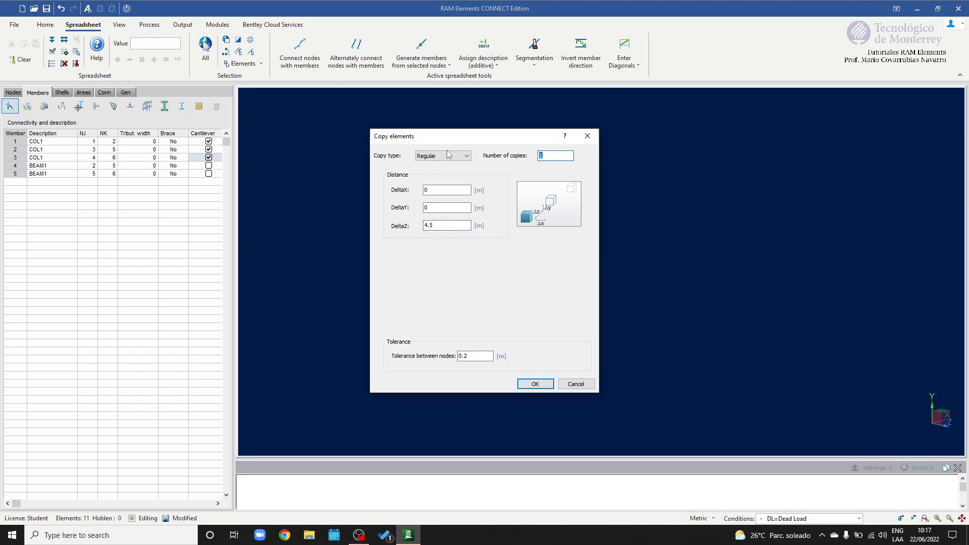
{"action": "key", "text": "Return"}
Step: Select the upper nodes of all three frames and connect them with members
{"action": "middle_click_drag", "start_coordinate": [625, 208], "coordinate": [650, 221]}
{"action": "scroll", "coordinate": [523, 286], "scroll_direction": "up", "scroll_amount": 1}
{"action": "left_click_drag", "start_coordinate": [426, 283], "coordinate": [523, 319]}
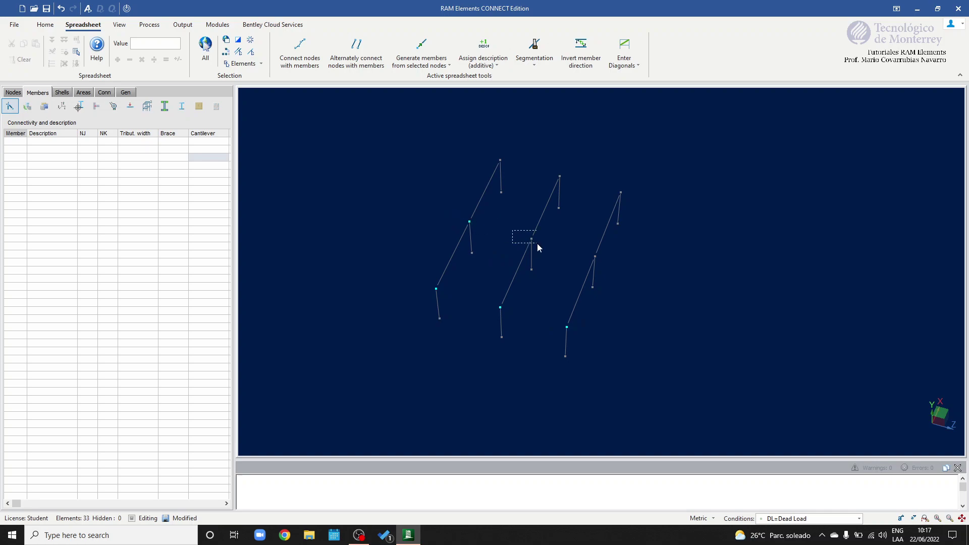
{"action": "left_click", "coordinate": [500, 160]}
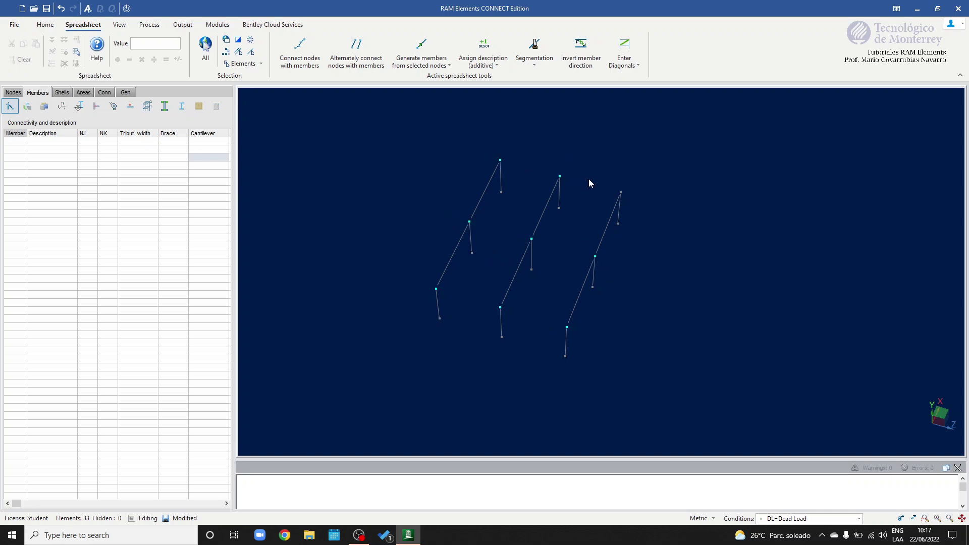
{"action": "middle_click_drag", "start_coordinate": [648, 211], "coordinate": [656, 213]}
{"action": "right_click", "coordinate": [658, 273]}
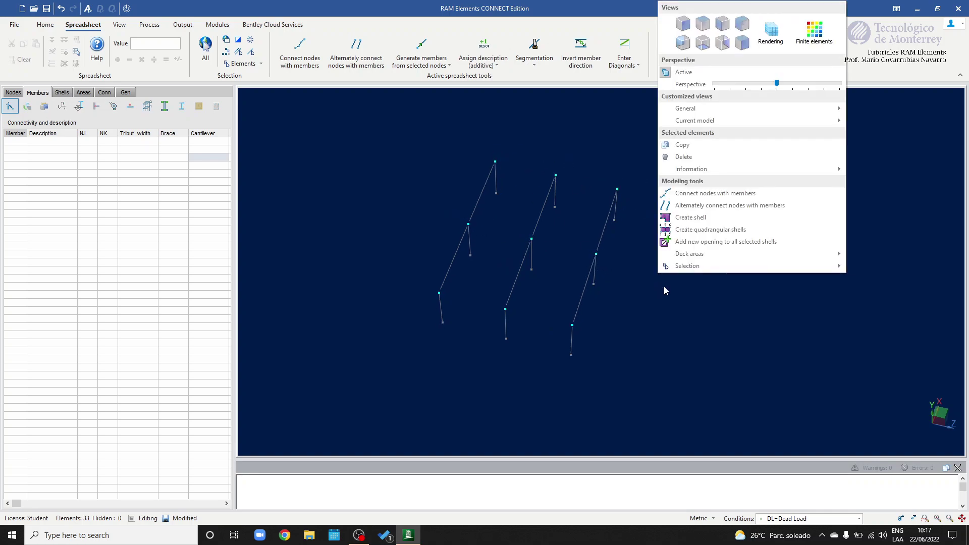
{"action": "left_click", "coordinate": [684, 197]}
Step: Delete the two diagonal members that cross the roof bays
{"action": "middle_click_drag", "start_coordinate": [678, 291], "coordinate": [597, 229]}
{"action": "left_click", "coordinate": [588, 229]}
{"action": "left_click_drag", "start_coordinate": [412, 218], "coordinate": [408, 219]}
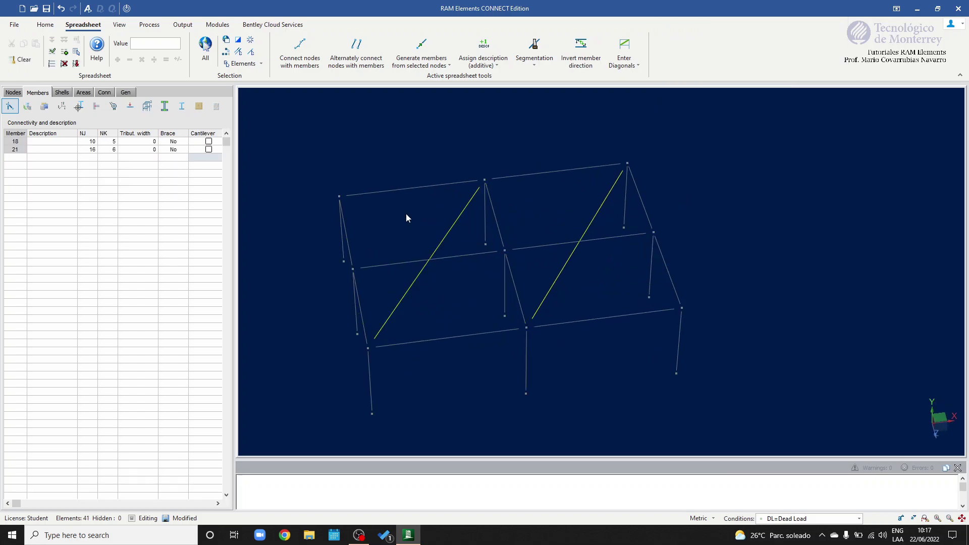
{"action": "key", "text": "Delete"}
Step: Assign the additive Beam description to the six transverse members running in the Z direction
{"action": "middle_click_drag", "start_coordinate": [491, 196], "coordinate": [586, 193]}
{"action": "left_click_drag", "start_coordinate": [594, 284], "coordinate": [565, 115]}
{"action": "left_click_drag", "start_coordinate": [482, 266], "coordinate": [455, 141]}
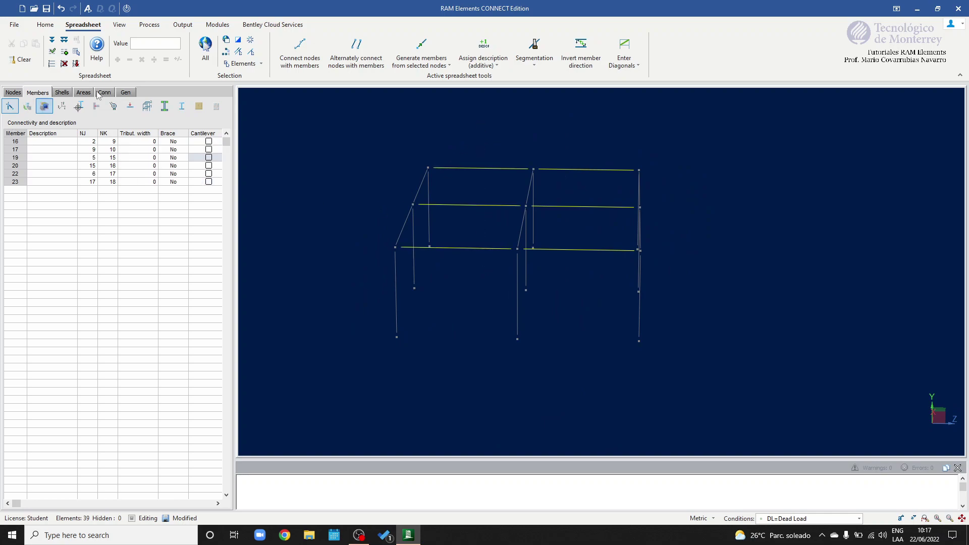
{"action": "left_click", "coordinate": [534, 59]}
{"action": "left_click", "coordinate": [484, 60]}
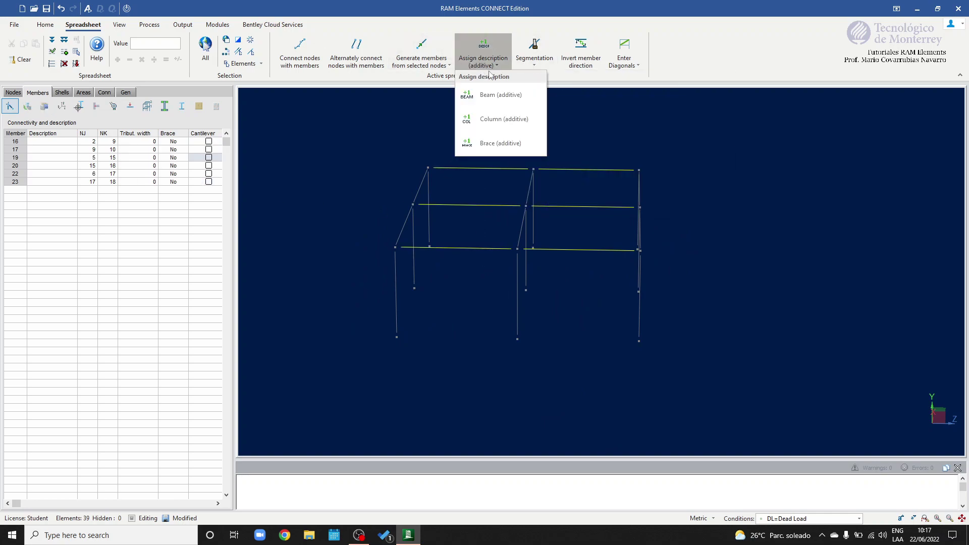
{"action": "left_click", "coordinate": [501, 94]}
{"action": "middle_click_drag", "start_coordinate": [641, 215], "coordinate": [692, 236]}
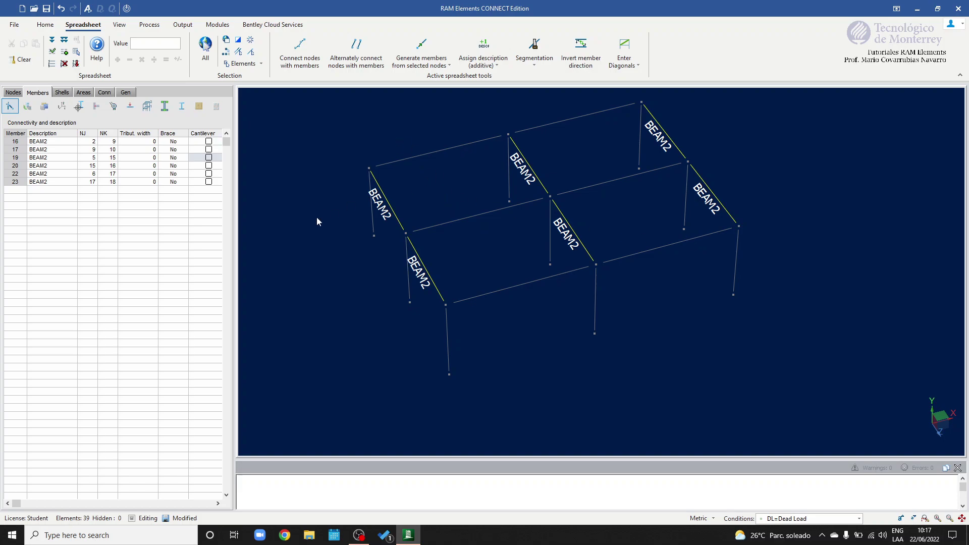
{"action": "middle_click_drag", "start_coordinate": [491, 208], "coordinate": [475, 245]}
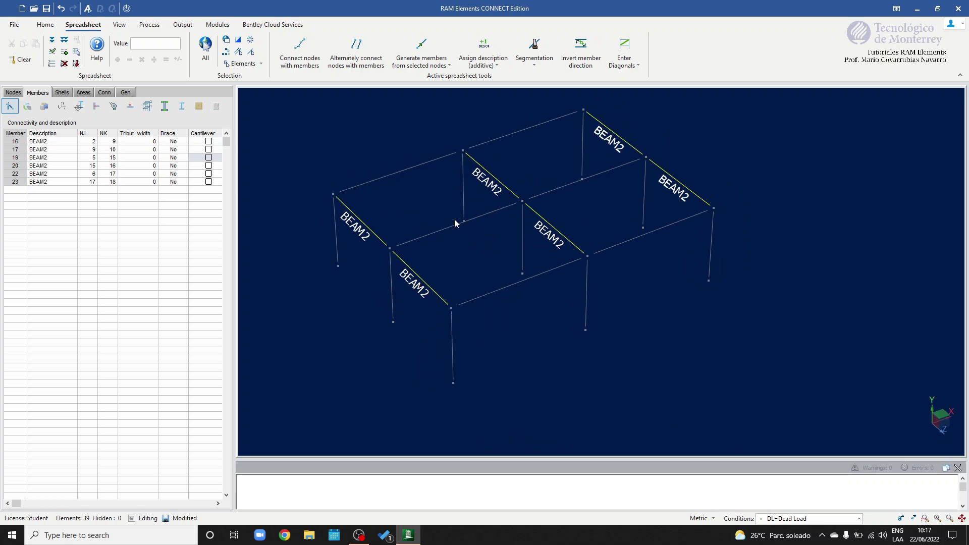
Step: Select the first X-direction beam of the rear frame and display its member length
{"action": "left_click", "coordinate": [395, 171]}
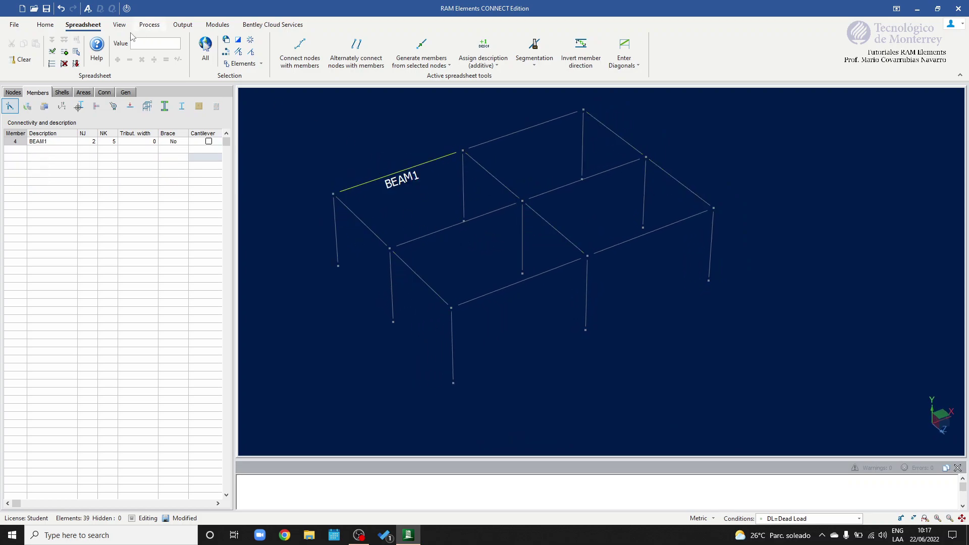
{"action": "left_click", "coordinate": [119, 24]}
{"action": "left_click", "coordinate": [23, 51]}
{"action": "left_click", "coordinate": [45, 100]}
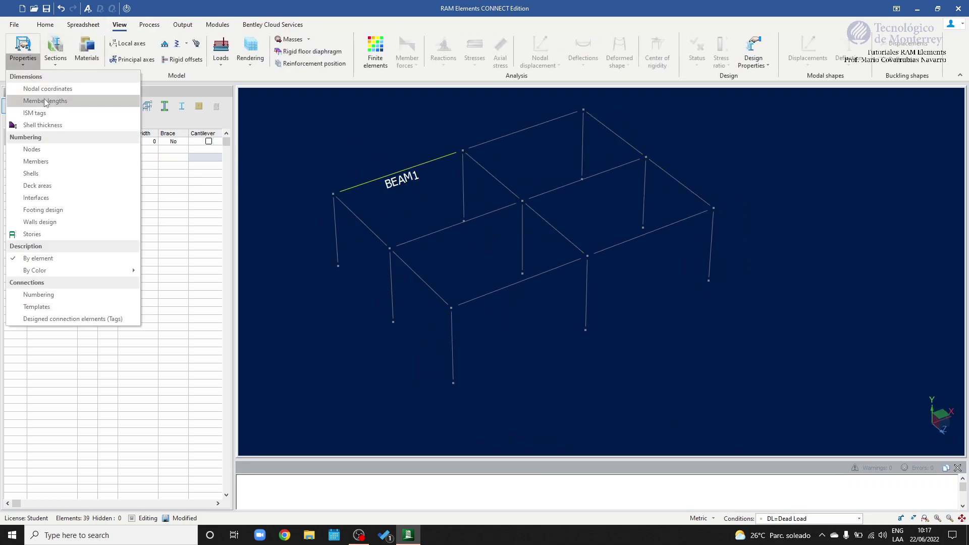
{"action": "left_click", "coordinate": [571, 215]}
Step: Copy the three upper nodes at the frame's starting X edge once, with a DeltaX of 2 m
{"action": "right_click_drag", "start_coordinate": [592, 208], "coordinate": [587, 210]}
{"action": "mouse_move", "coordinate": [382, 187]}
{"action": "right_mouse_down"}
{"action": "mouse_move", "coordinate": [392, 183]}
{"action": "mouse_move", "coordinate": [379, 190]}
{"action": "right_mouse_up"}
{"action": "left_click_drag", "start_coordinate": [339, 158], "coordinate": [440, 338]}
{"action": "right_click", "coordinate": [441, 338]}
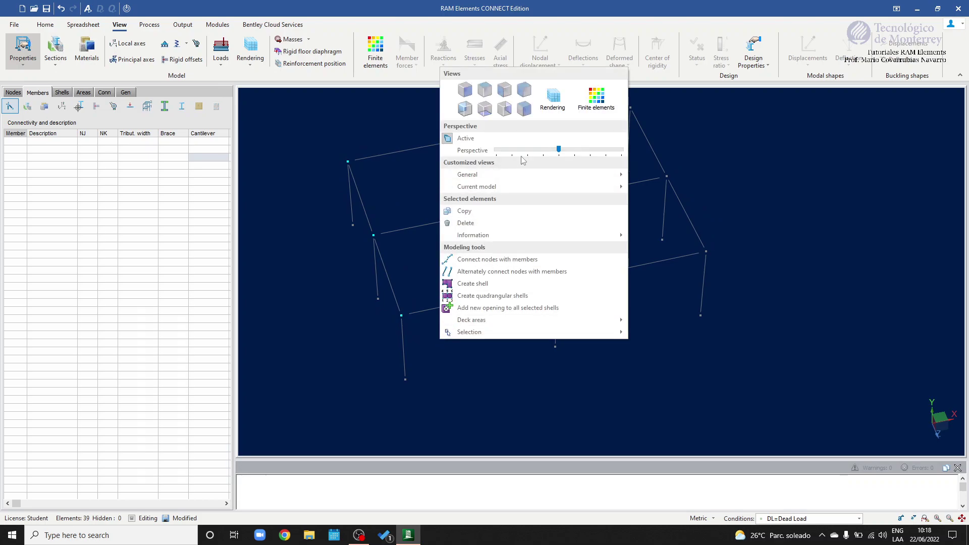
{"action": "left_click", "coordinate": [484, 212]}
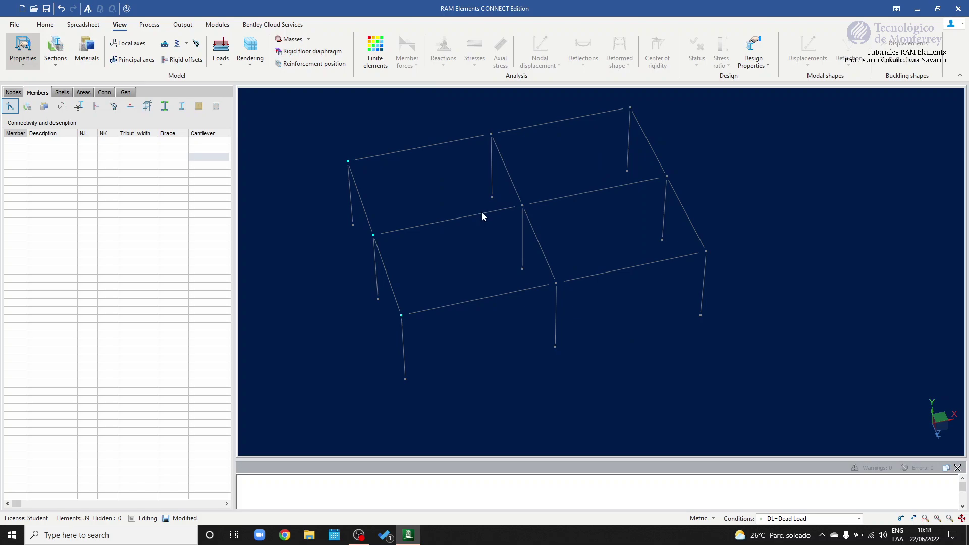
{"action": "double_click", "coordinate": [440, 189]}
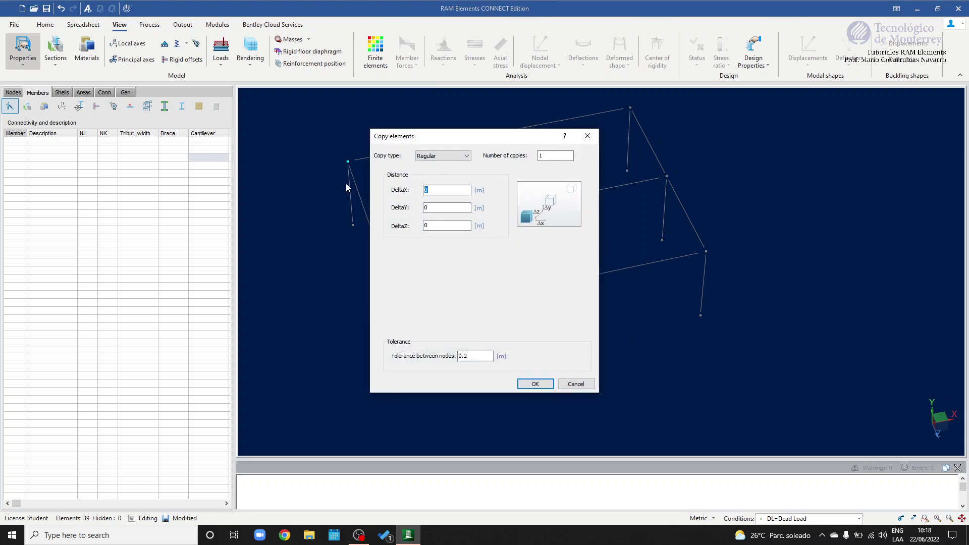
{"action": "type", "text": "2"}
{"action": "key", "text": "Return"}
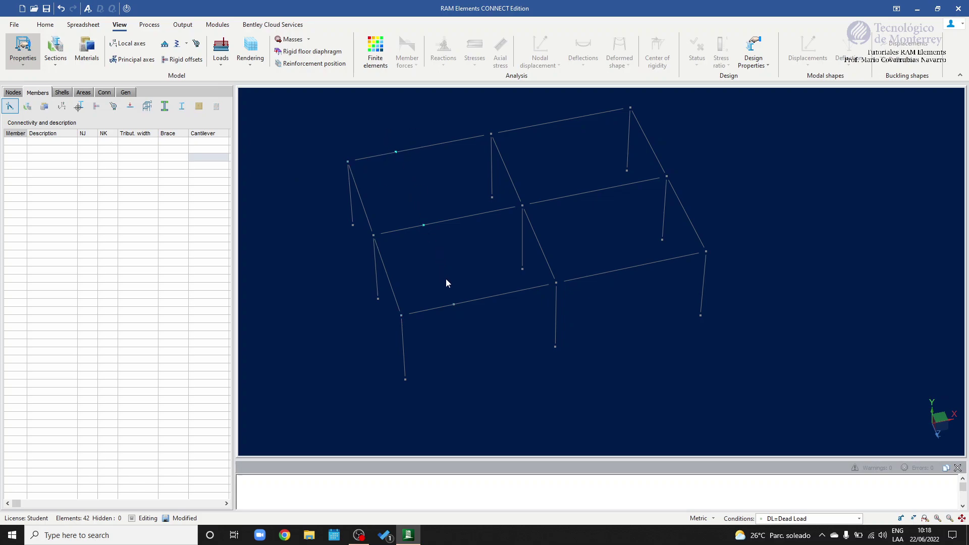
Step: Connect the three copied nodes with members running in the Z direction
{"action": "right_click", "coordinate": [476, 325]}
{"action": "left_click", "coordinate": [480, 245]}
{"action": "middle_click_drag", "start_coordinate": [473, 243], "coordinate": [518, 253]}
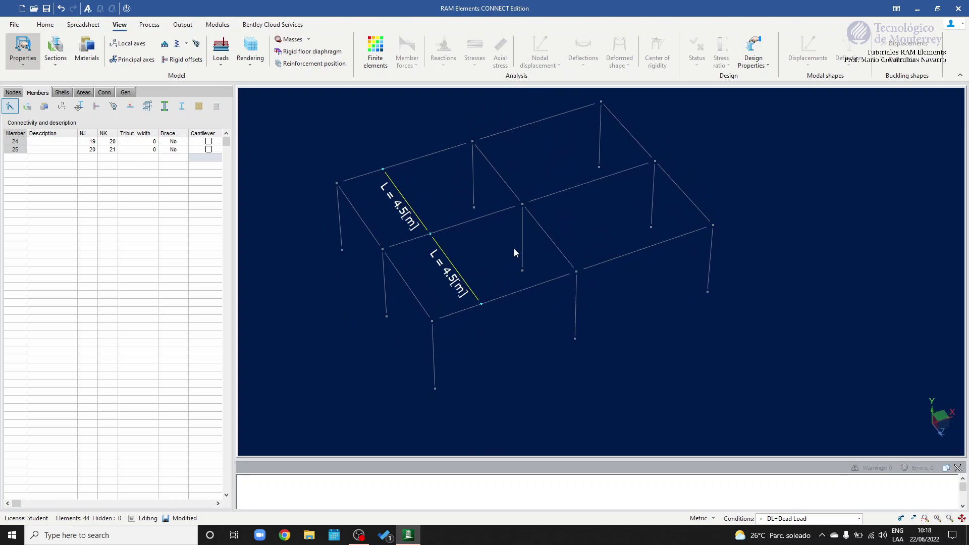
Step: Hinge the rear end of the rear intermediate member for moments about local axes 3 and 2
{"action": "left_click", "coordinate": [115, 107]}
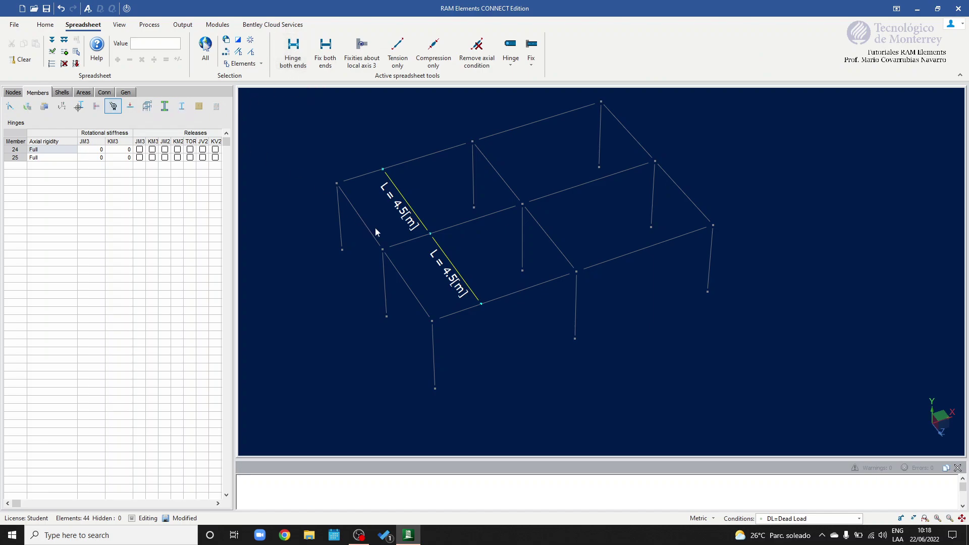
{"action": "scroll", "coordinate": [423, 214], "scroll_direction": "up", "scroll_amount": 1}
{"action": "left_click_drag", "start_coordinate": [432, 217], "coordinate": [389, 187]}
{"action": "left_click_drag", "start_coordinate": [480, 286], "coordinate": [440, 273], "text": "shift"}
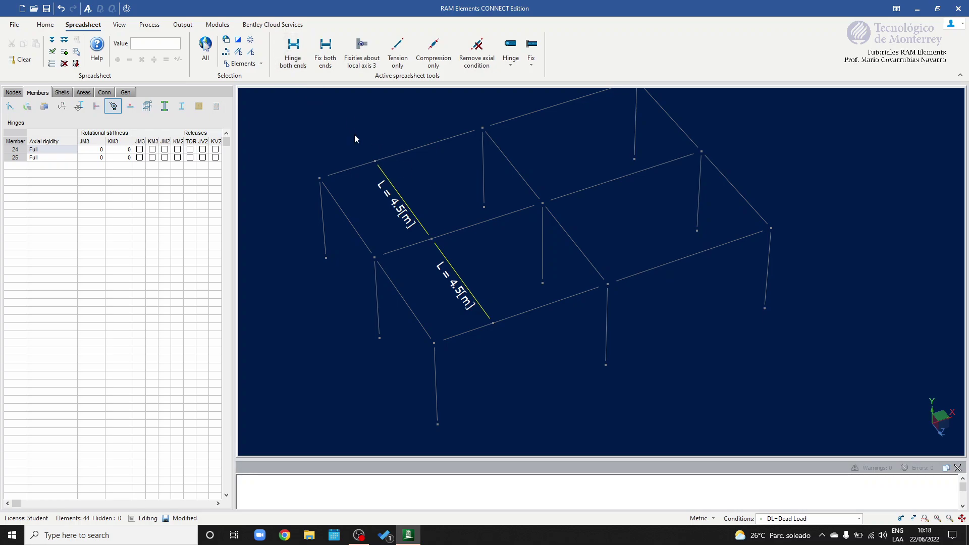
{"action": "left_click", "coordinate": [399, 187]}
{"action": "left_click", "coordinate": [401, 196]}
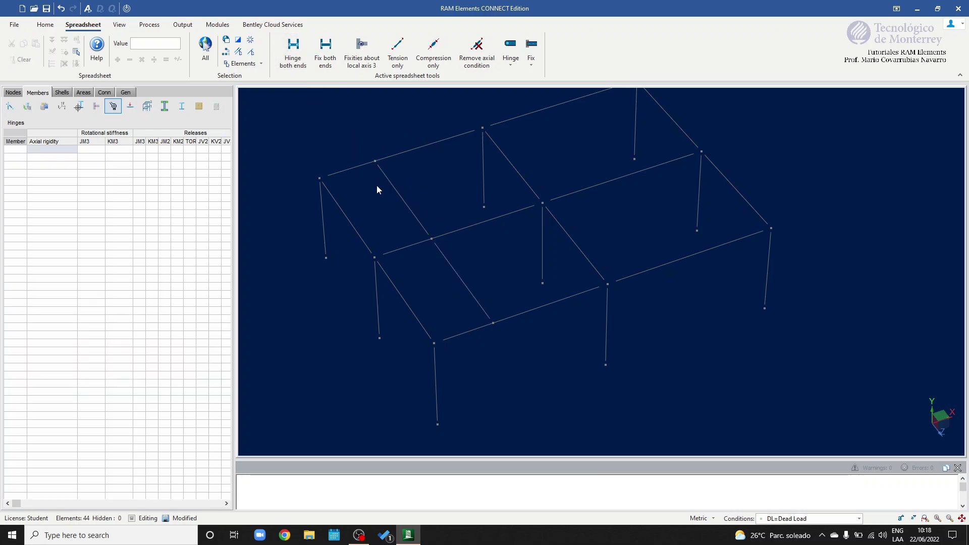
{"action": "left_click", "coordinate": [511, 65]}
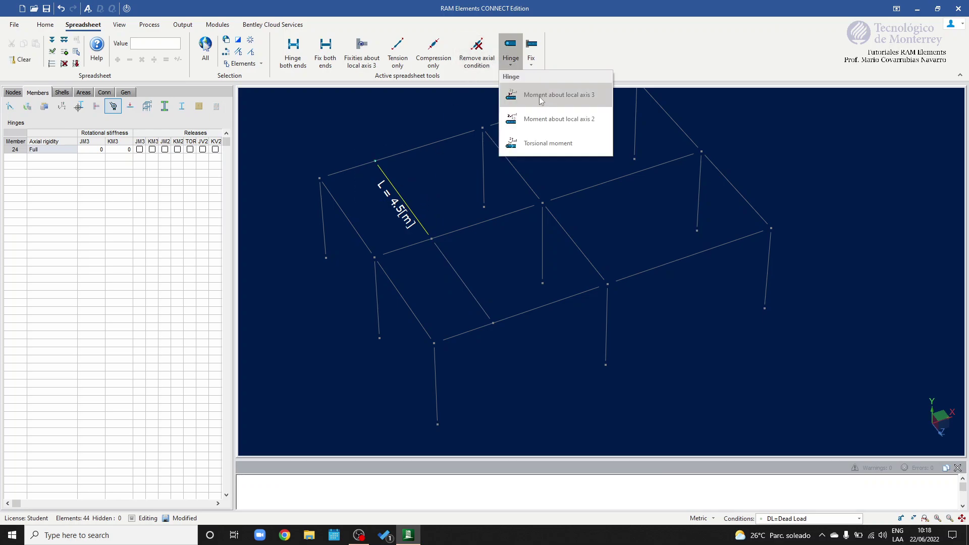
{"action": "left_click", "coordinate": [543, 96]}
{"action": "left_click", "coordinate": [511, 61]}
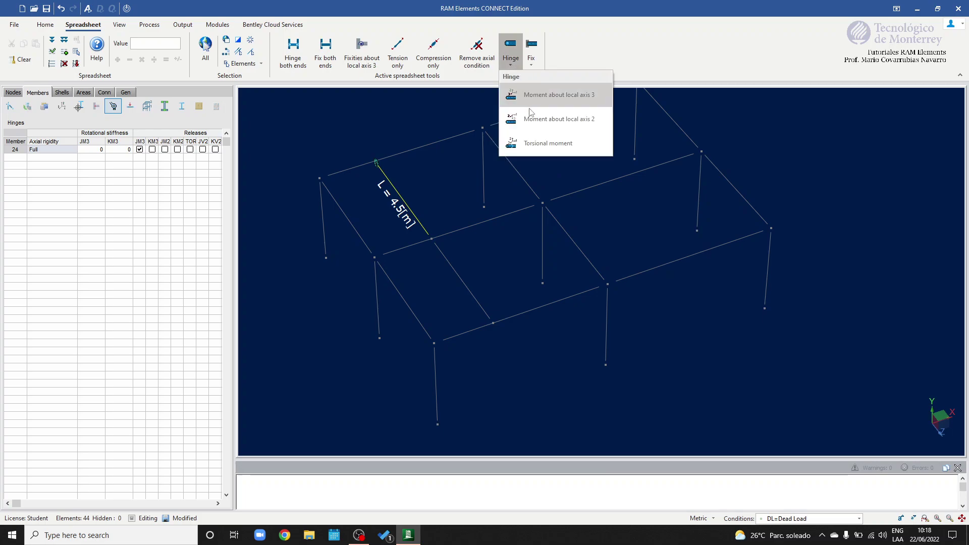
{"action": "left_click", "coordinate": [531, 124]}
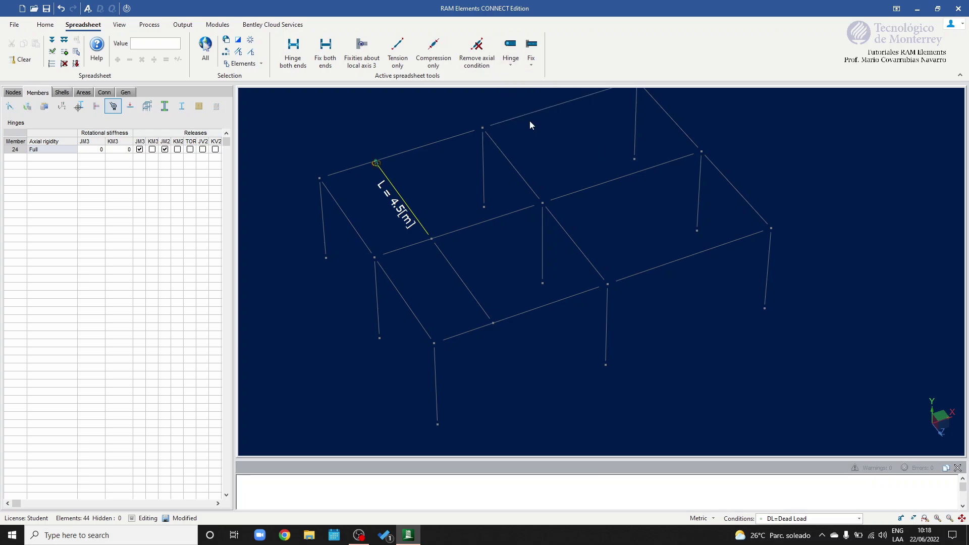
Step: Examine the local axes of the rear intermediate member, with the axis display switched on only temporarily
{"action": "left_click", "coordinate": [123, 28]}
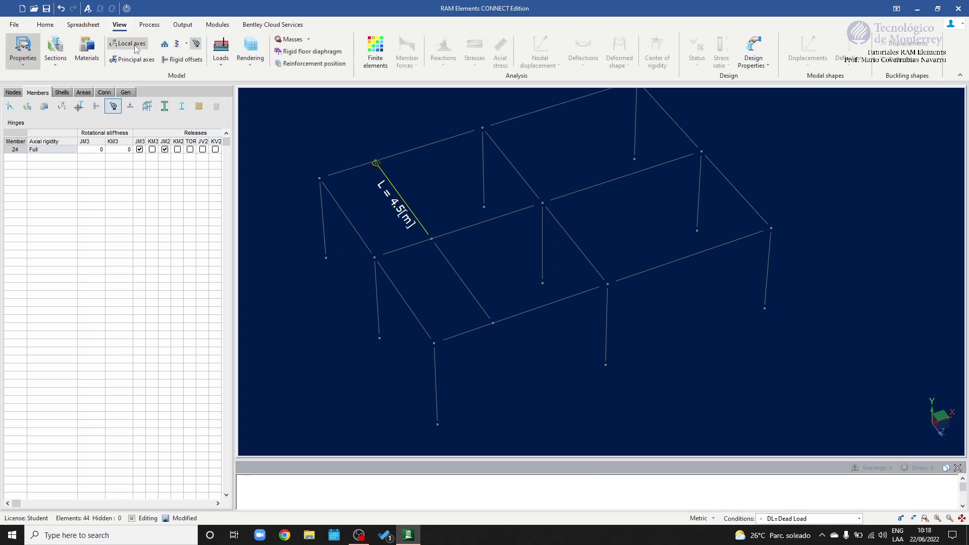
{"action": "left_click", "coordinate": [136, 45]}
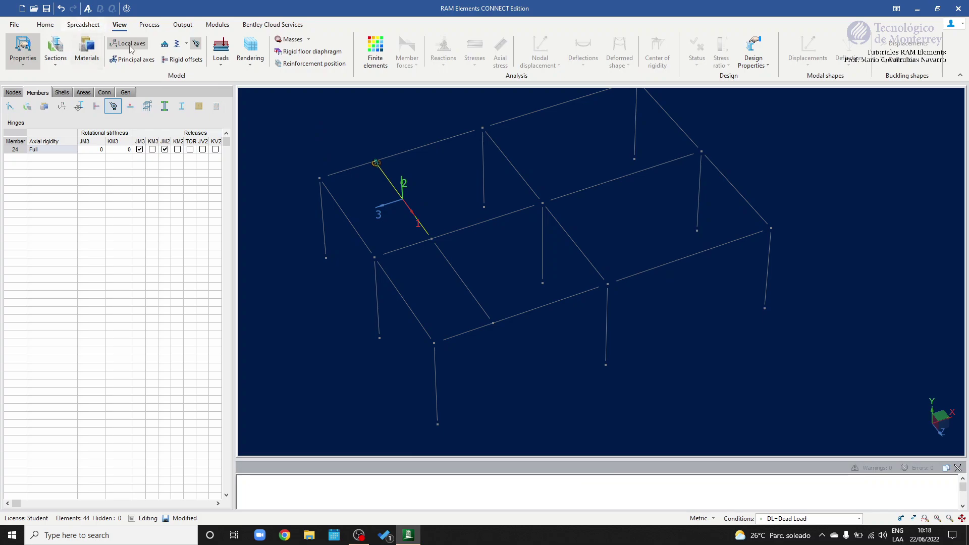
{"action": "middle_click_drag", "start_coordinate": [474, 222], "coordinate": [474, 222]}
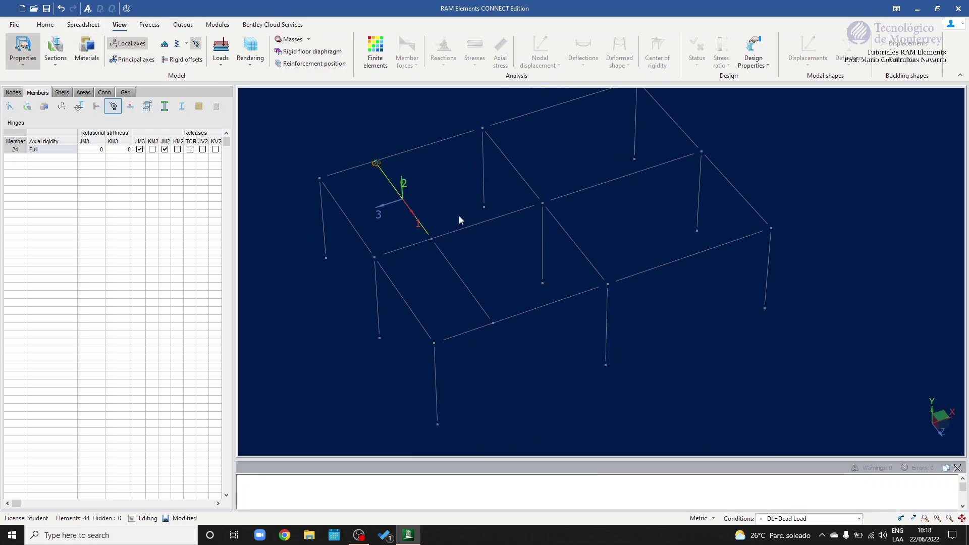
{"action": "key", "text": "Escape"}
Step: Select both intermediate members running in Z and hinge them at both ends
{"action": "left_click_drag", "start_coordinate": [475, 283], "coordinate": [431, 278]}
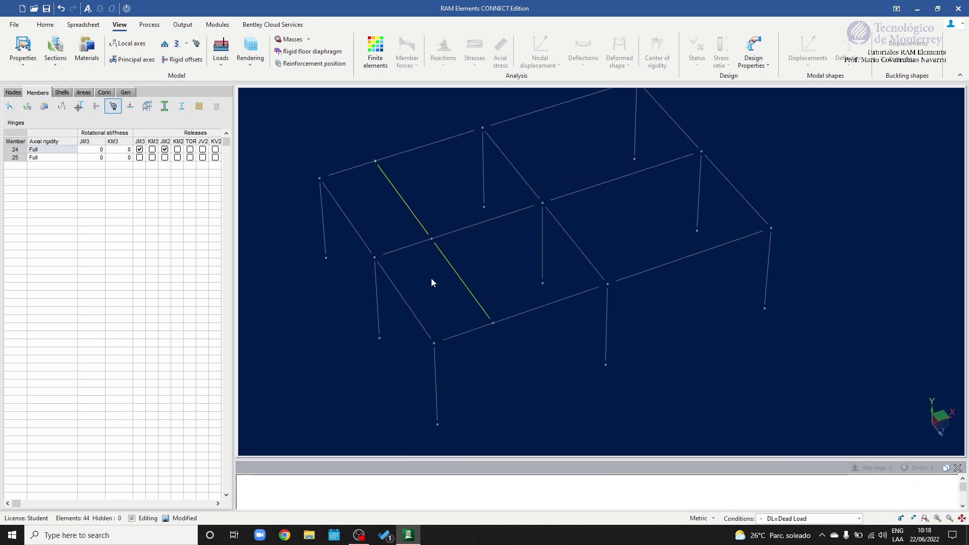
{"action": "left_click", "coordinate": [28, 106]}
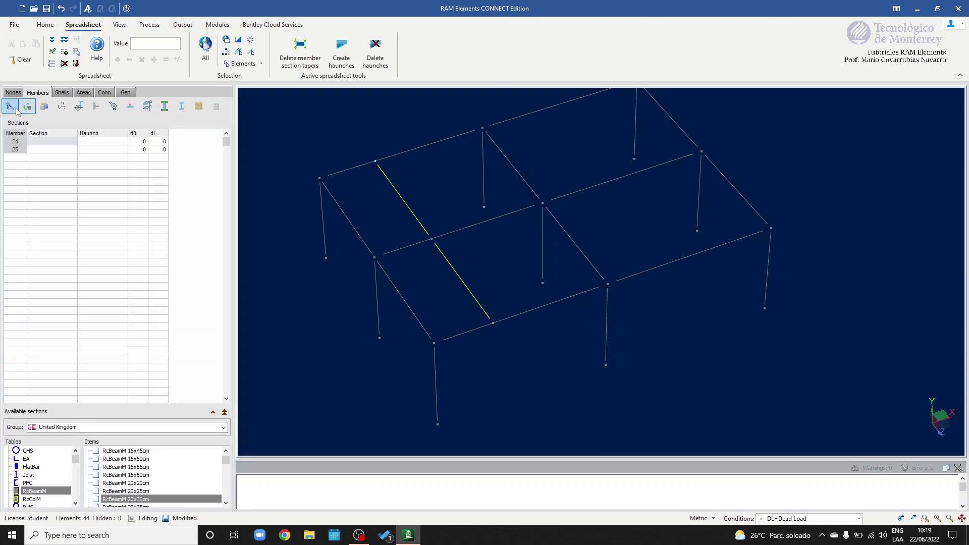
{"action": "left_click", "coordinate": [114, 106]}
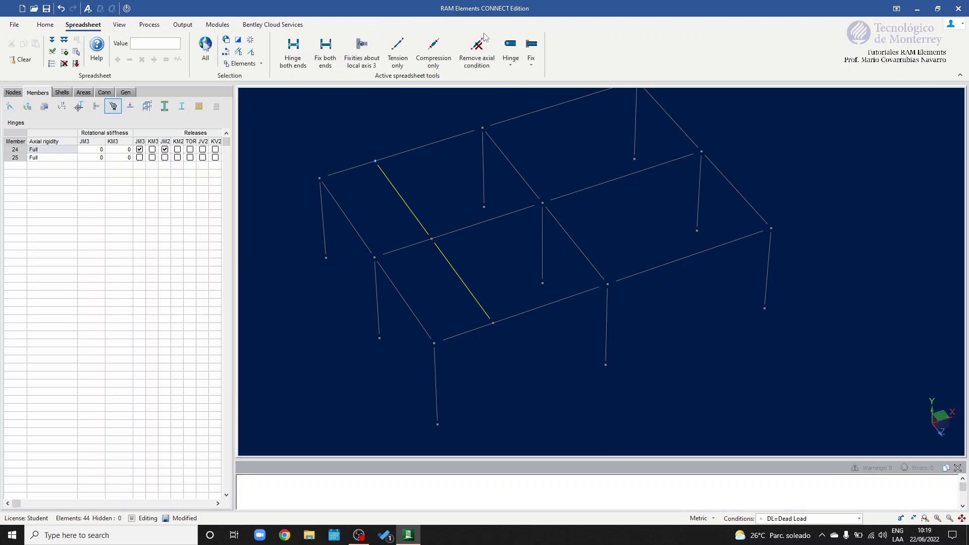
{"action": "left_click", "coordinate": [293, 50]}
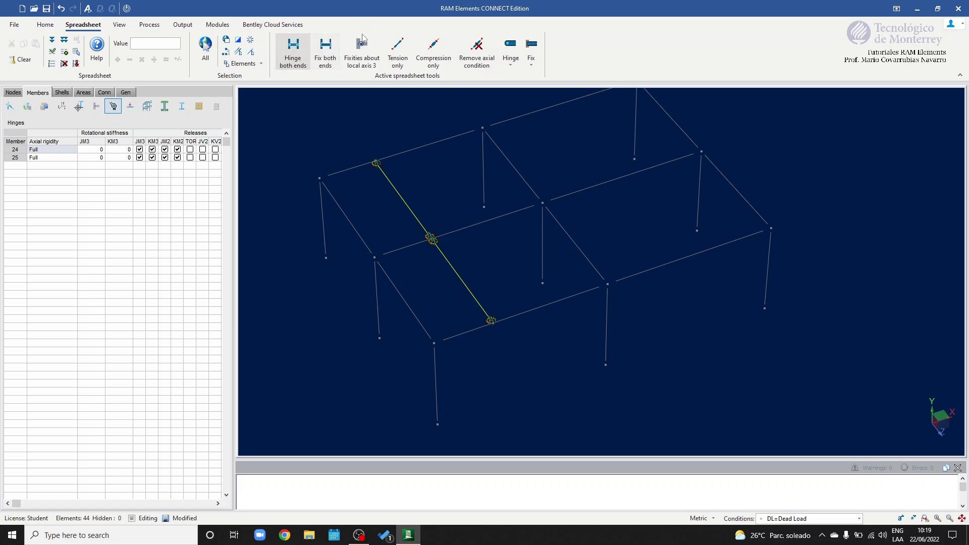
{"action": "middle_click_drag", "start_coordinate": [385, 191], "coordinate": [373, 194]}
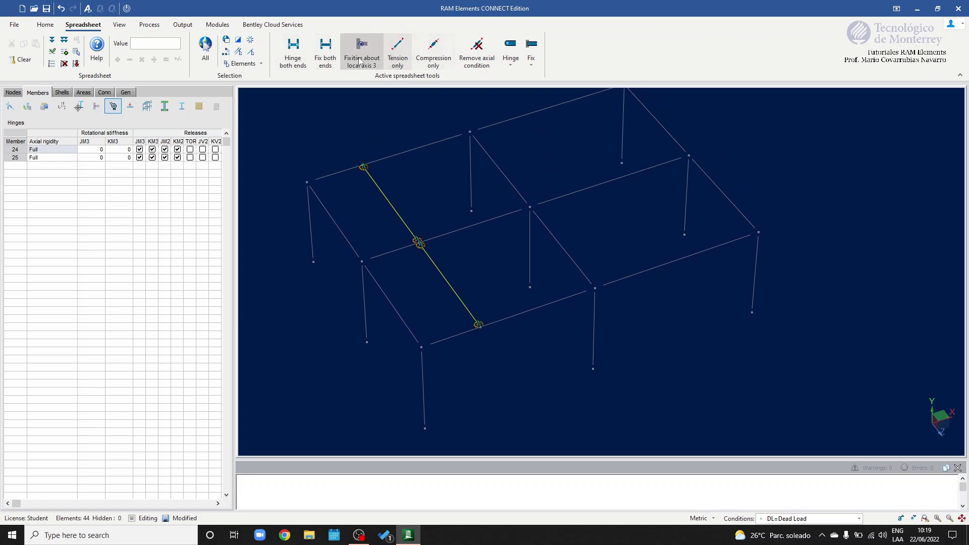
Step: Assign the additive Beam description to the two hinged intermediate members
{"action": "left_click", "coordinate": [10, 107]}
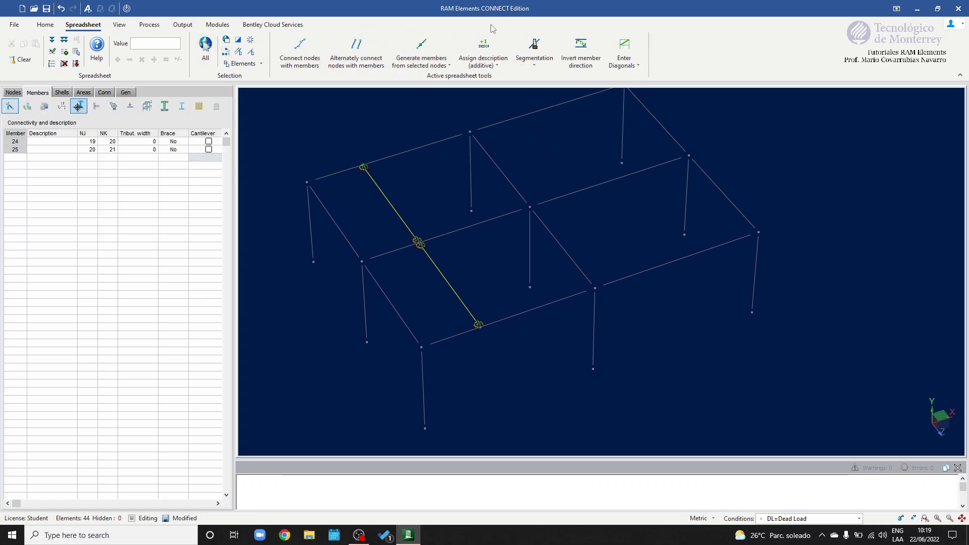
{"action": "left_click", "coordinate": [493, 65]}
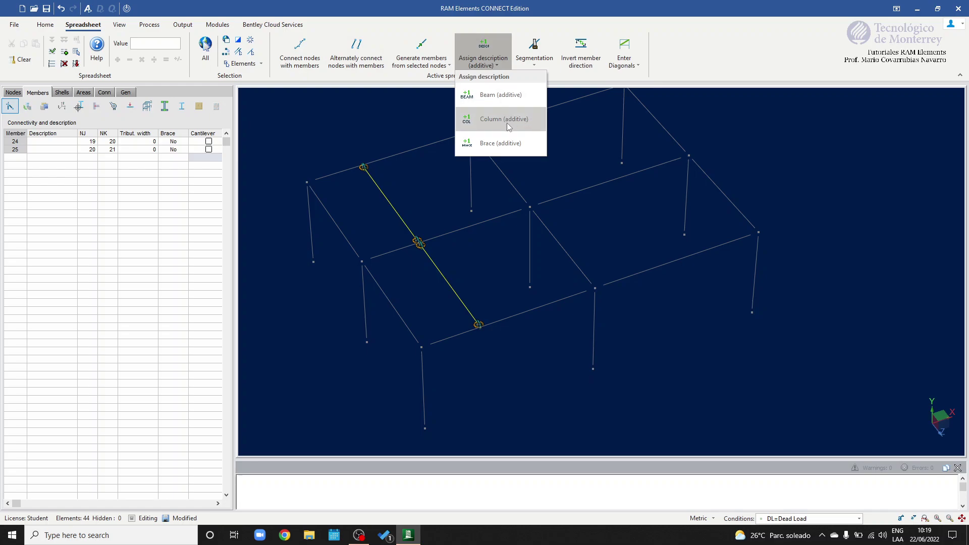
{"action": "left_click", "coordinate": [507, 96]}
{"action": "middle_click_drag", "start_coordinate": [574, 195], "coordinate": [574, 195], "text": "shift"}
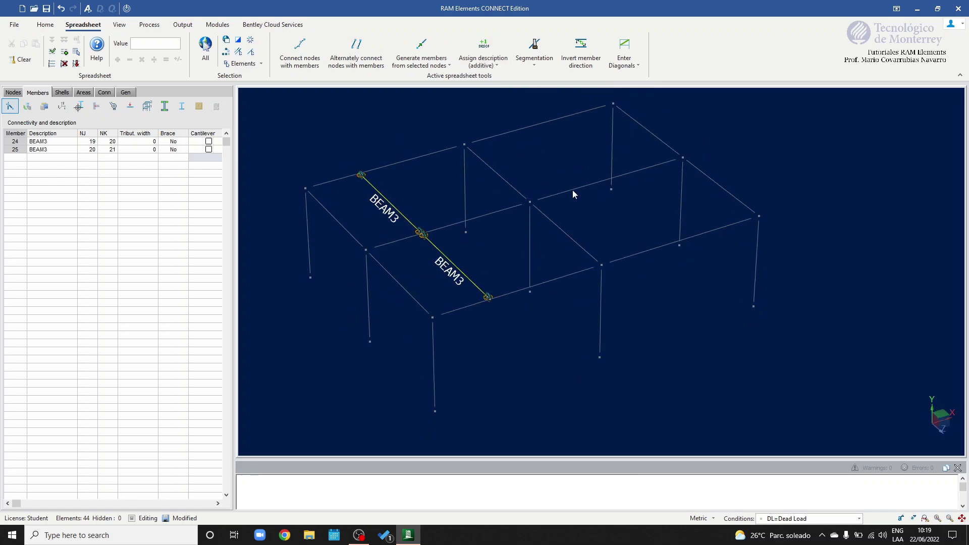
Step: Make multiple regular copies of the two hinged beams along the frame at a DeltaX of 2 m
{"action": "right_click", "coordinate": [575, 196]}
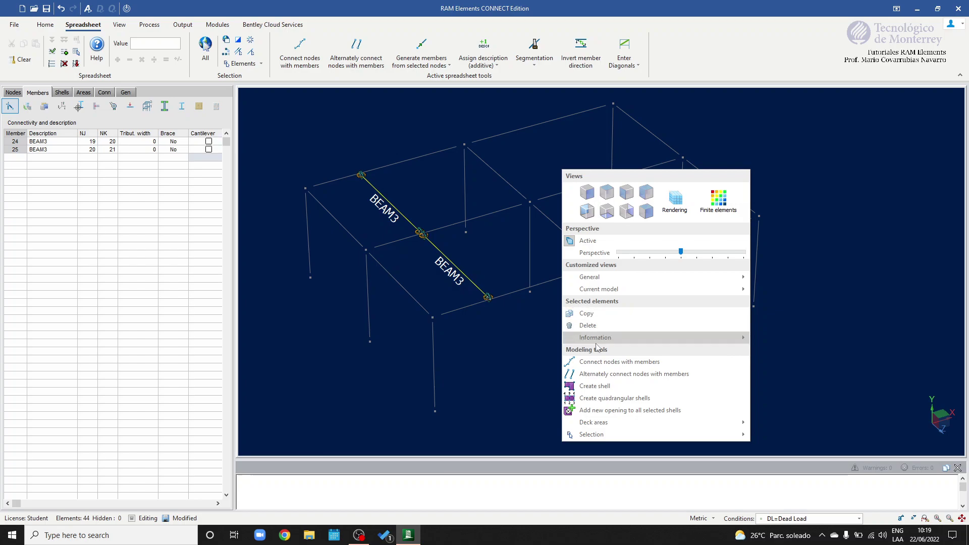
{"action": "left_click", "coordinate": [587, 314]}
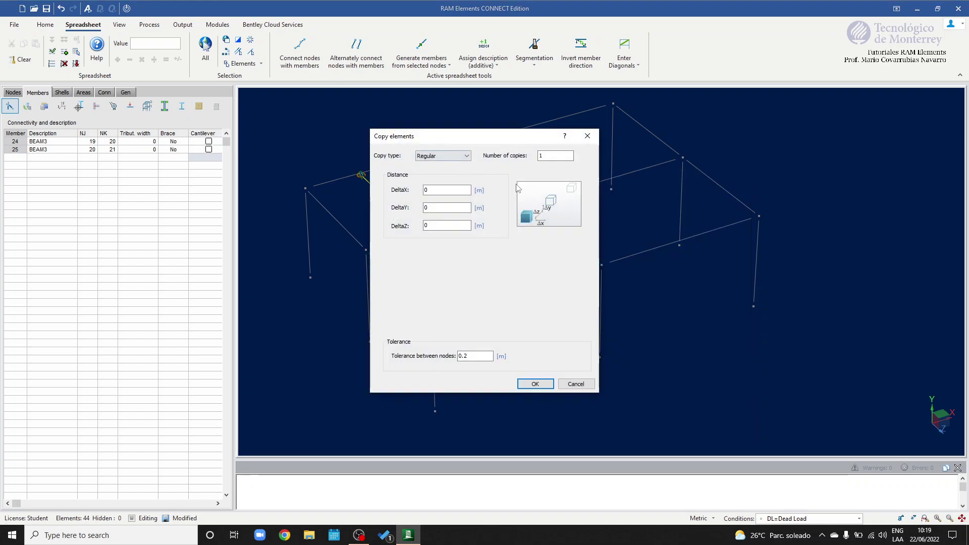
{"action": "left_click_drag", "start_coordinate": [459, 190], "coordinate": [369, 193]}
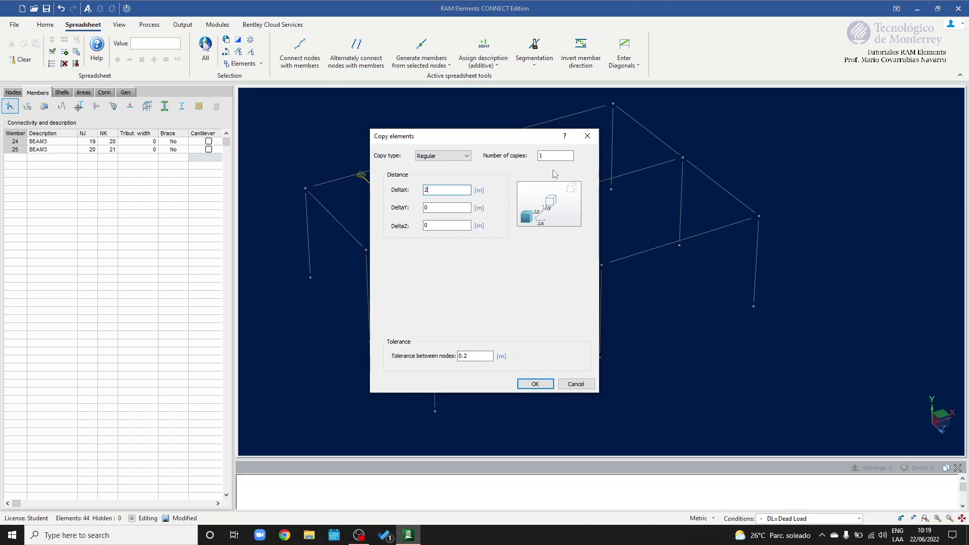
{"action": "left_click_drag", "start_coordinate": [514, 140], "coordinate": [451, 253]}
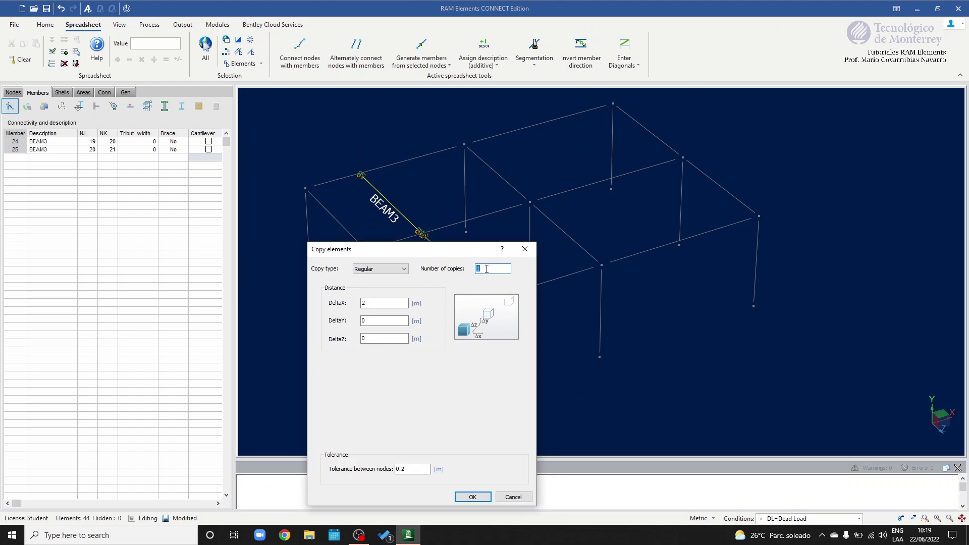
{"action": "key", "text": "Return"}
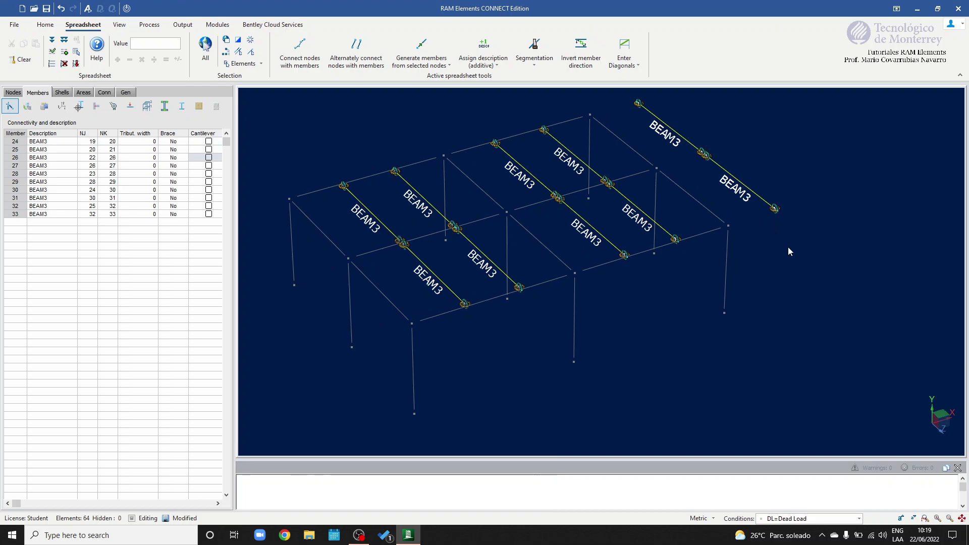
Step: Delete the two surplus BEAM3 members that lie beyond the far X end of the frame
{"action": "middle_click_drag", "start_coordinate": [787, 250], "coordinate": [779, 249]}
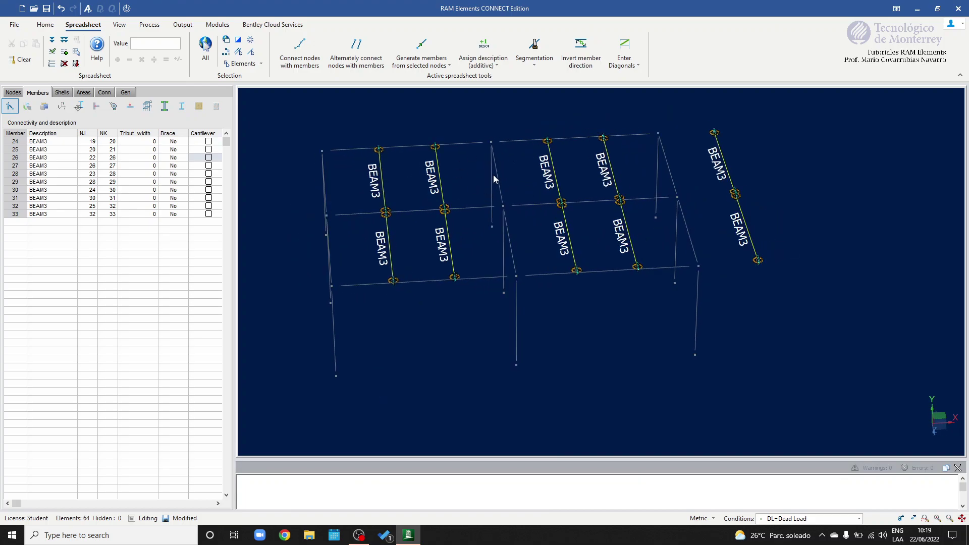
{"action": "scroll", "coordinate": [492, 179], "scroll_direction": "up", "scroll_amount": 4}
{"action": "middle_click_drag", "start_coordinate": [509, 178], "coordinate": [429, 217]}
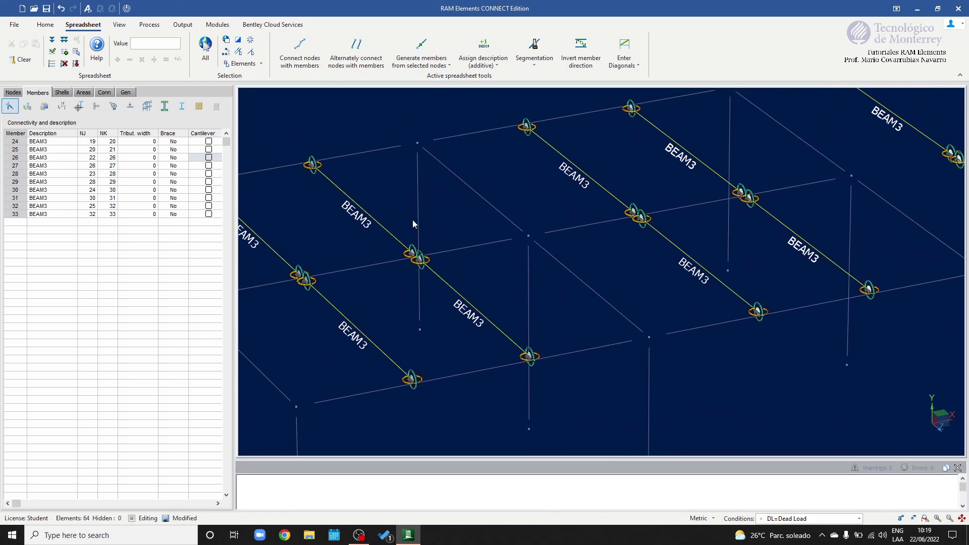
{"action": "scroll", "coordinate": [499, 244], "scroll_direction": "down", "scroll_amount": 4}
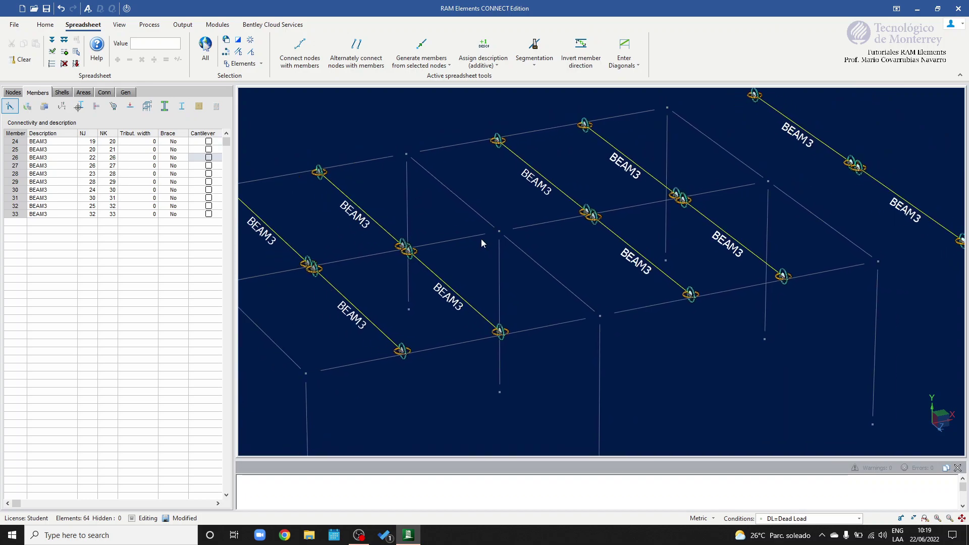
{"action": "scroll", "coordinate": [498, 227], "scroll_direction": "down", "scroll_amount": 2}
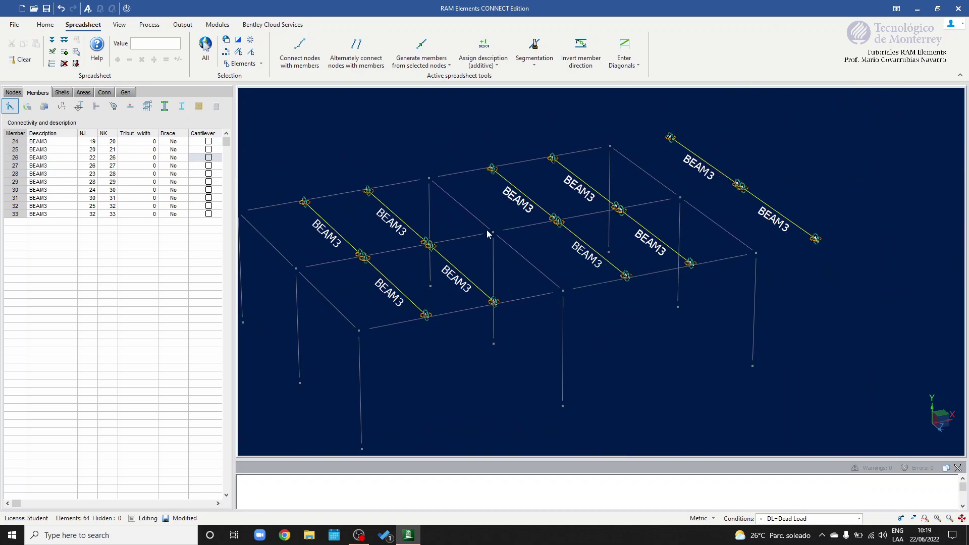
{"action": "middle_click_drag", "start_coordinate": [487, 230], "coordinate": [646, 170]}
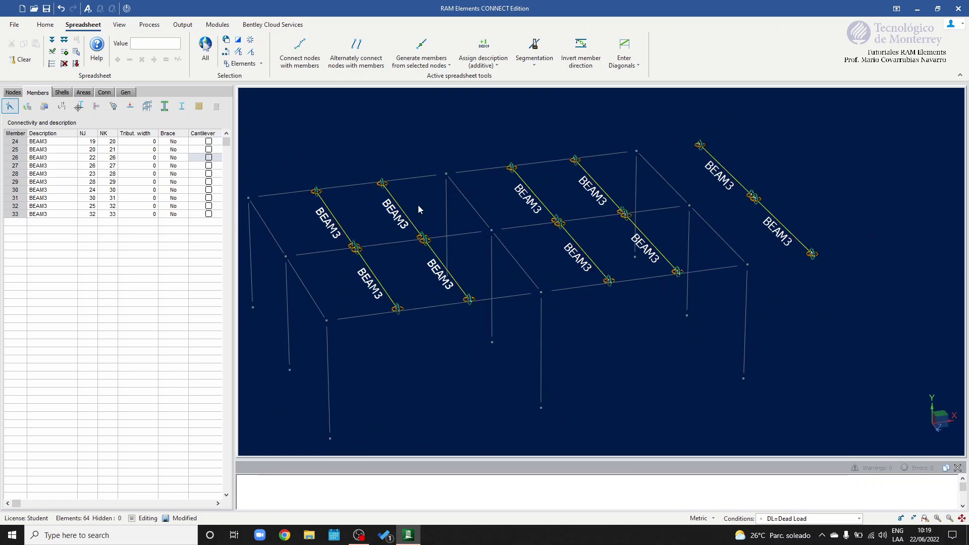
{"action": "middle_click_drag", "start_coordinate": [623, 268], "coordinate": [692, 154]}
{"action": "left_click_drag", "start_coordinate": [688, 142], "coordinate": [815, 285]}
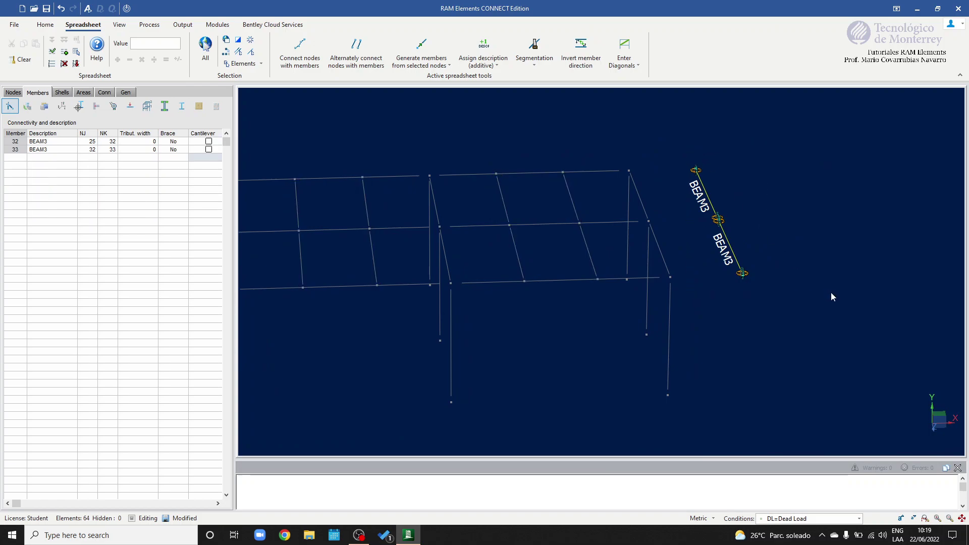
{"action": "key", "text": "Delete"}
Step: Select all the roof beams and define load areas spanning in X between them
{"action": "middle_click_drag", "start_coordinate": [794, 293], "coordinate": [680, 251]}
{"action": "left_click_drag", "start_coordinate": [360, 135], "coordinate": [965, 456]}
{"action": "middle_click_drag", "start_coordinate": [769, 330], "coordinate": [746, 288]}
{"action": "left_click_drag", "start_coordinate": [332, 169], "coordinate": [698, 248]}
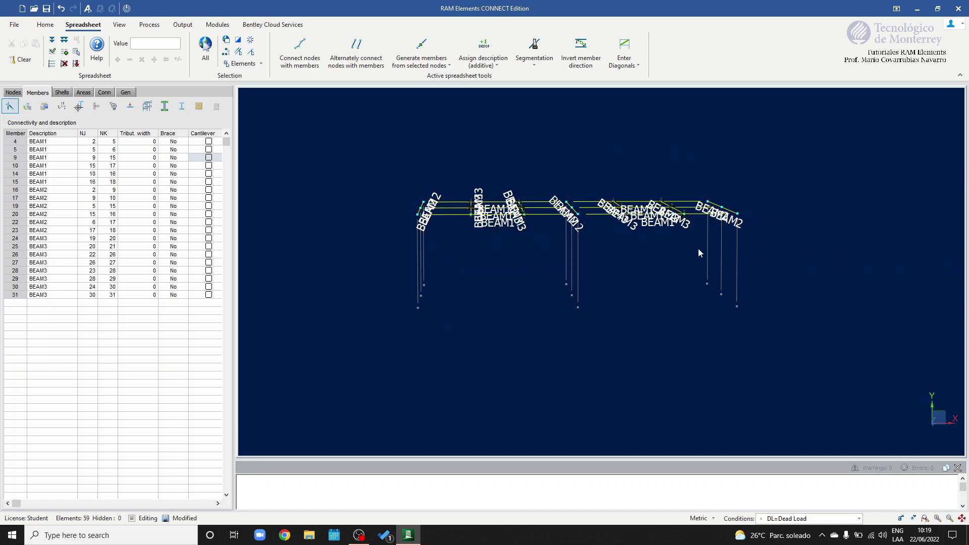
{"action": "left_click", "coordinate": [85, 94]}
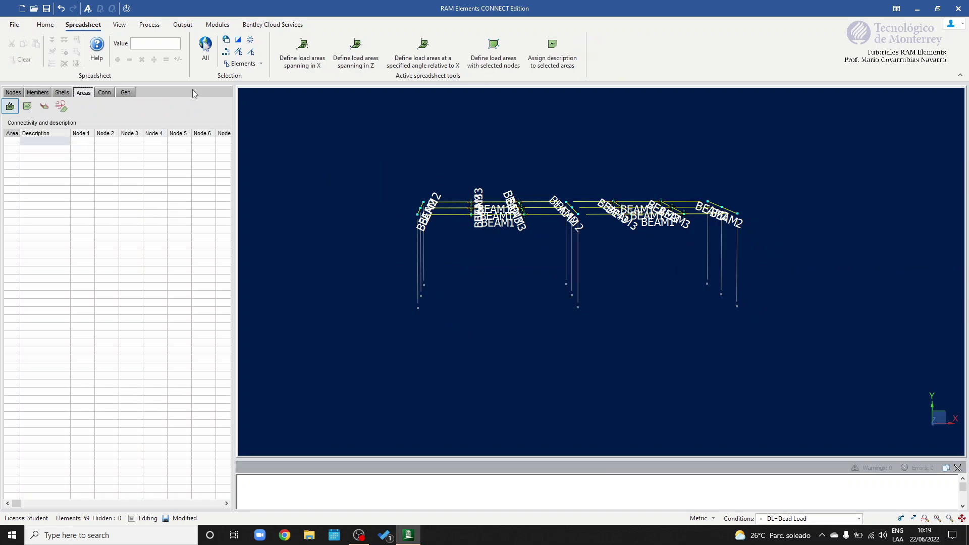
{"action": "left_click", "coordinate": [308, 59]}
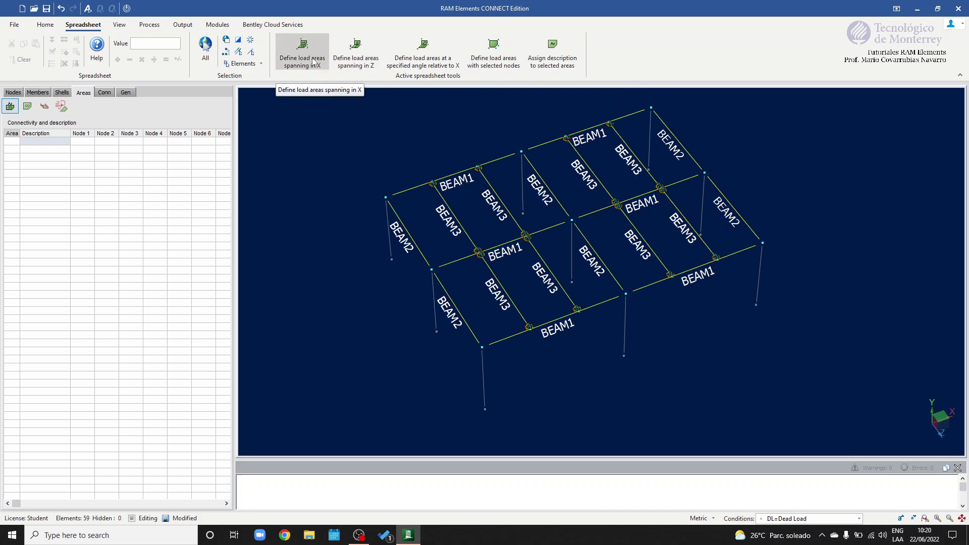
{"action": "left_click", "coordinate": [314, 61]}
{"action": "scroll", "coordinate": [419, 233], "scroll_direction": "up", "scroll_amount": 4}
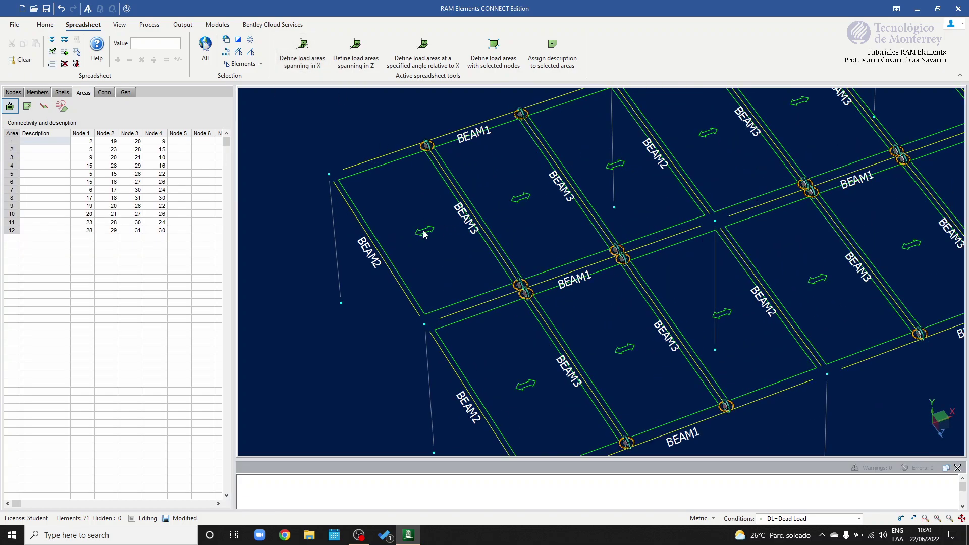
{"action": "scroll", "coordinate": [554, 195], "scroll_direction": "down", "scroll_amount": 3}
{"action": "middle_click_drag", "start_coordinate": [521, 197], "coordinate": [607, 202]}
Step: Select the whole frame and assign the United States steel material A992 Gr50 to all its members
{"action": "scroll", "coordinate": [590, 208], "scroll_direction": "down", "scroll_amount": 4}
{"action": "scroll", "coordinate": [611, 213], "scroll_direction": "down", "scroll_amount": 3}
{"action": "left_click_drag", "start_coordinate": [360, 133], "coordinate": [898, 383]}
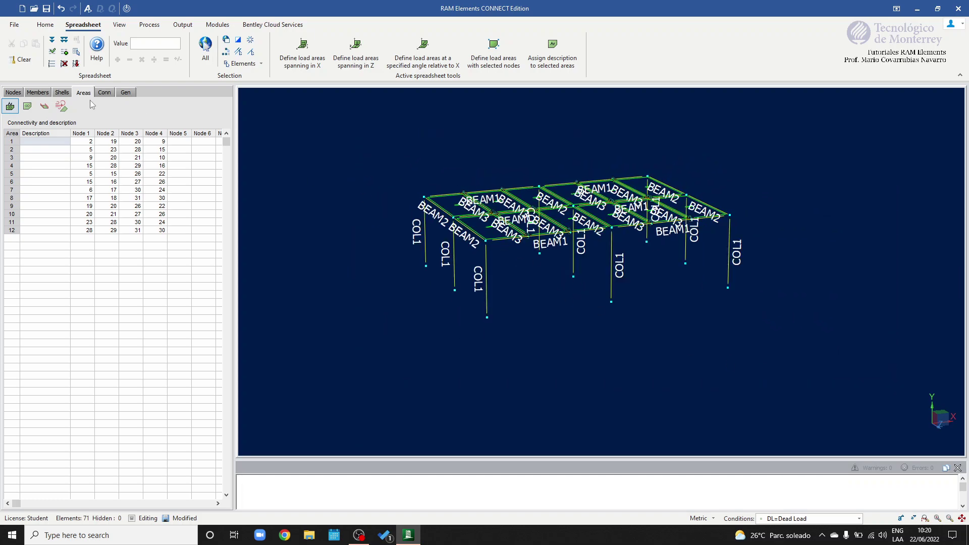
{"action": "left_click", "coordinate": [37, 93]}
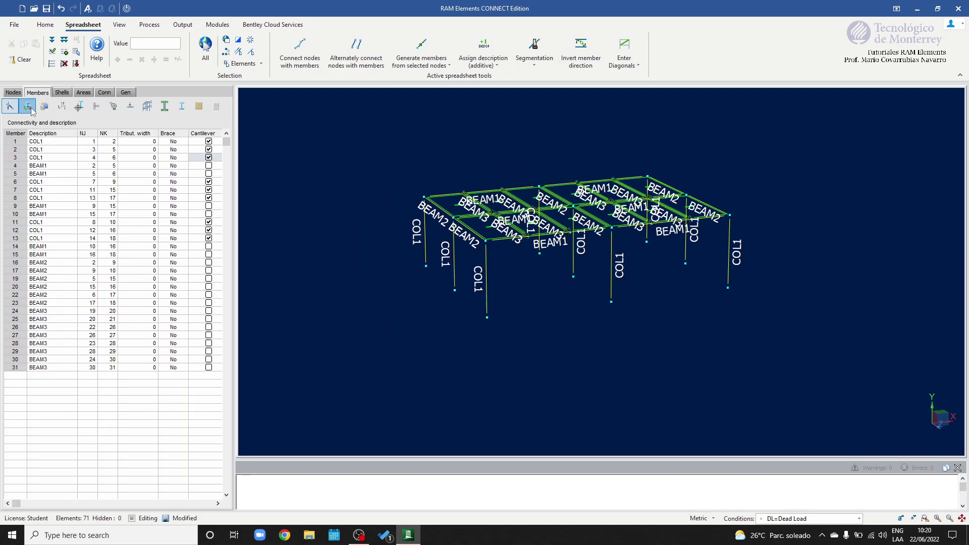
{"action": "left_click", "coordinate": [28, 106]}
{"action": "left_click", "coordinate": [44, 106]}
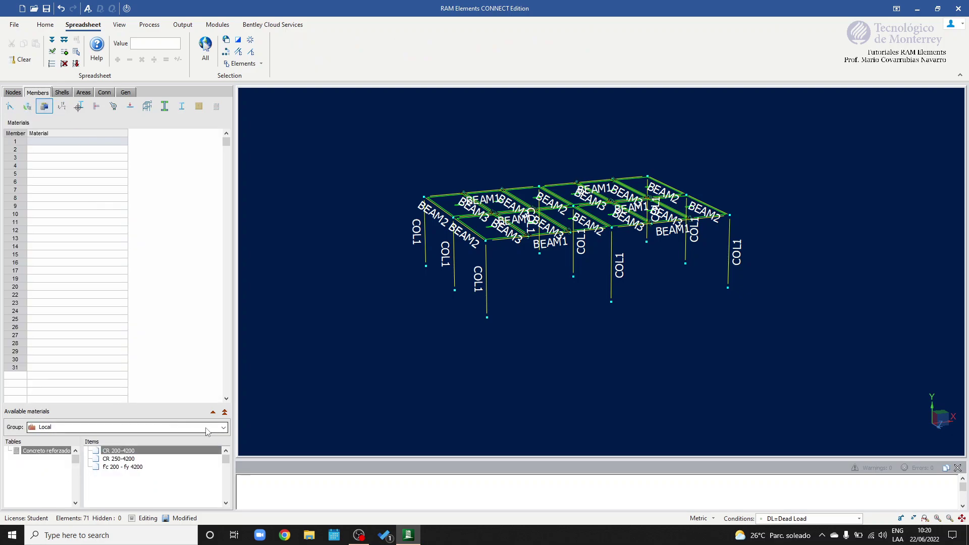
{"action": "left_click", "coordinate": [228, 432]}
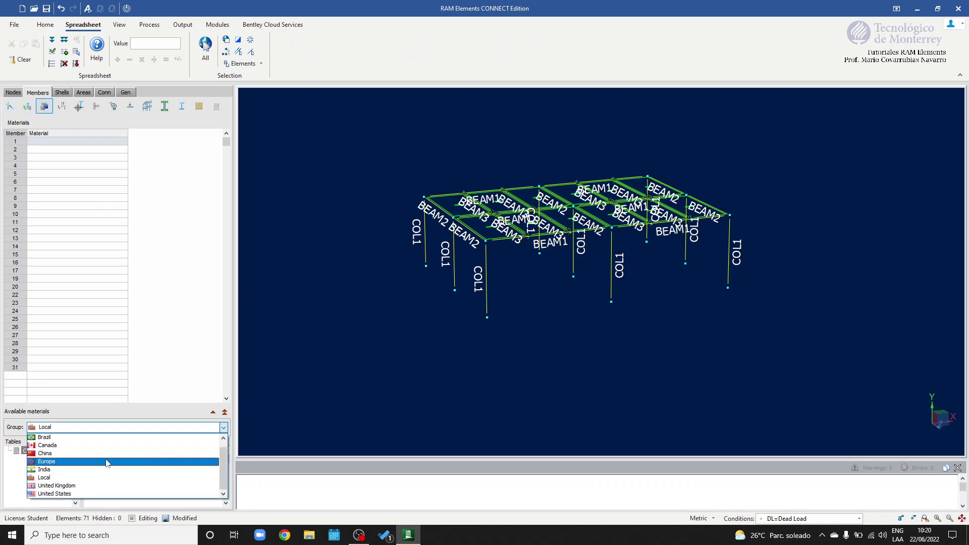
{"action": "left_click", "coordinate": [60, 493]}
{"action": "scroll", "coordinate": [60, 494], "scroll_direction": "down", "scroll_amount": 2}
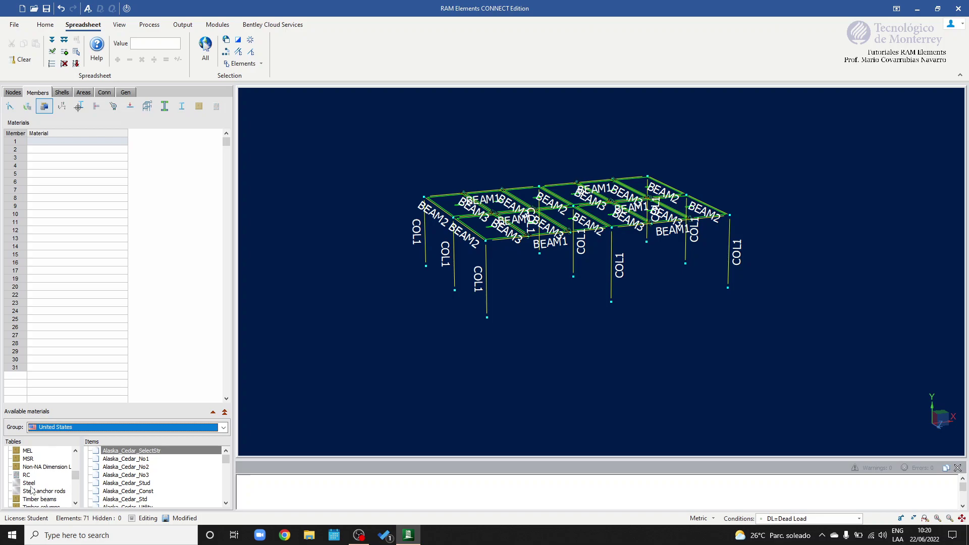
{"action": "left_click", "coordinate": [30, 484]}
{"action": "scroll", "coordinate": [143, 487], "scroll_direction": "down", "scroll_amount": 2}
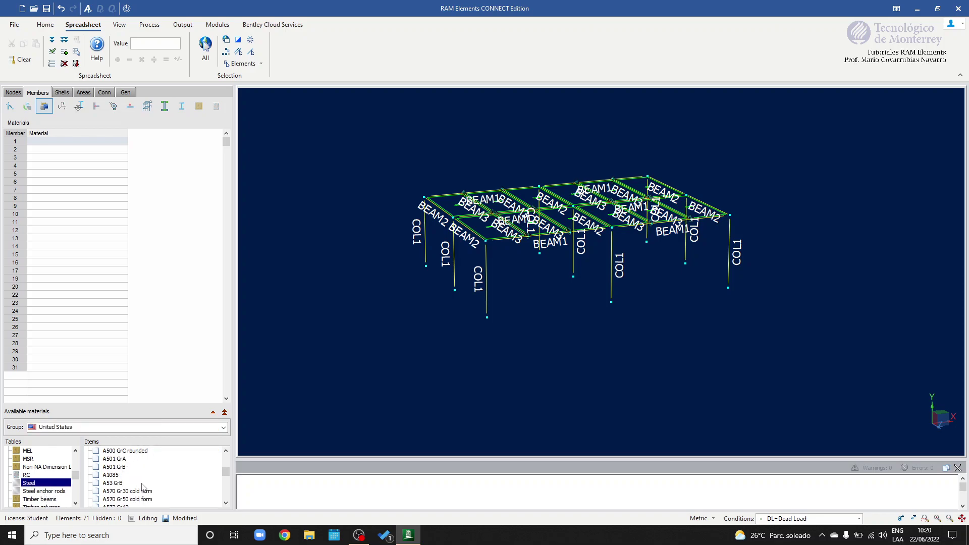
{"action": "scroll", "coordinate": [142, 488], "scroll_direction": "down", "scroll_amount": 1}
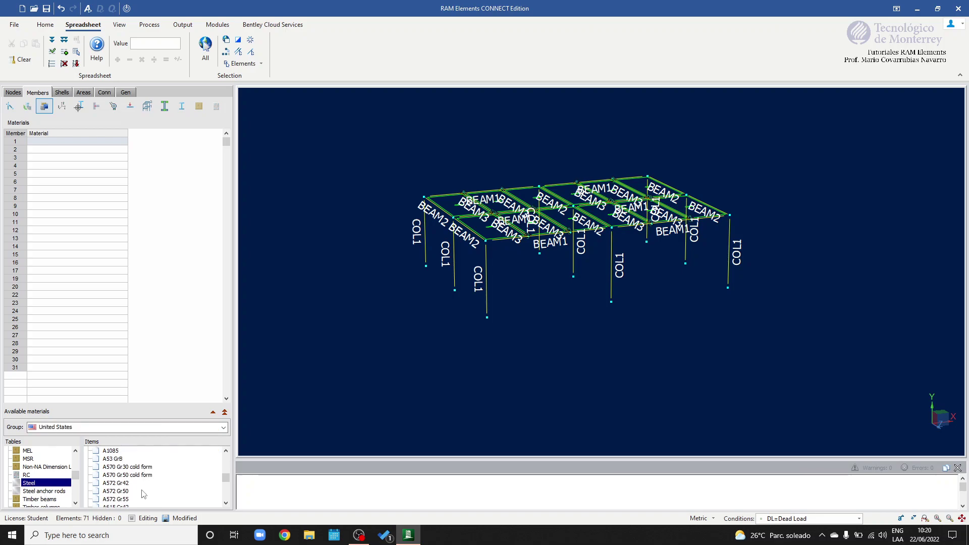
{"action": "scroll", "coordinate": [143, 494], "scroll_direction": "down", "scroll_amount": 1}
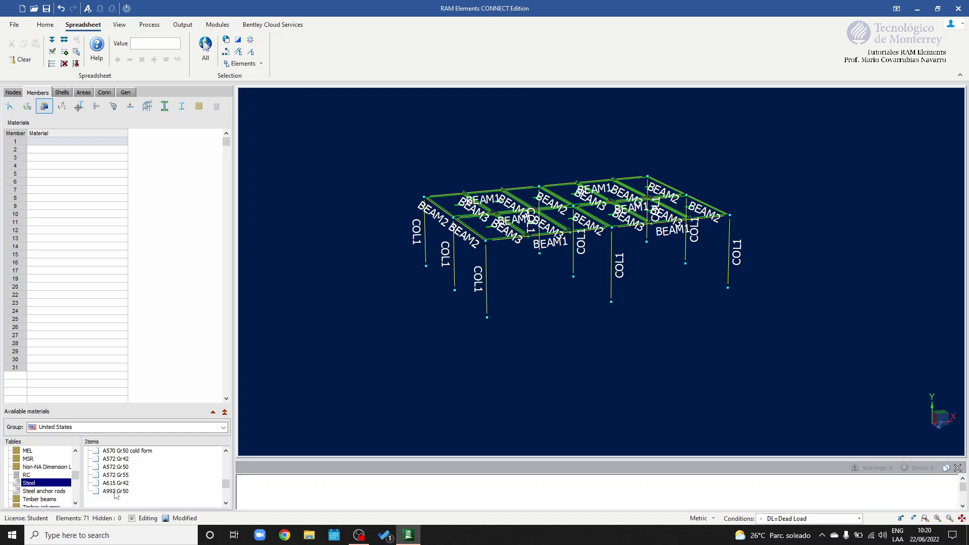
{"action": "double_click", "coordinate": [116, 491]}
{"action": "mouse_move", "coordinate": [520, 213]}
{"action": "middle_mouse_down"}
{"action": "mouse_move", "coordinate": [556, 219]}
{"action": "mouse_move", "coordinate": [518, 217]}
{"action": "middle_mouse_up"}
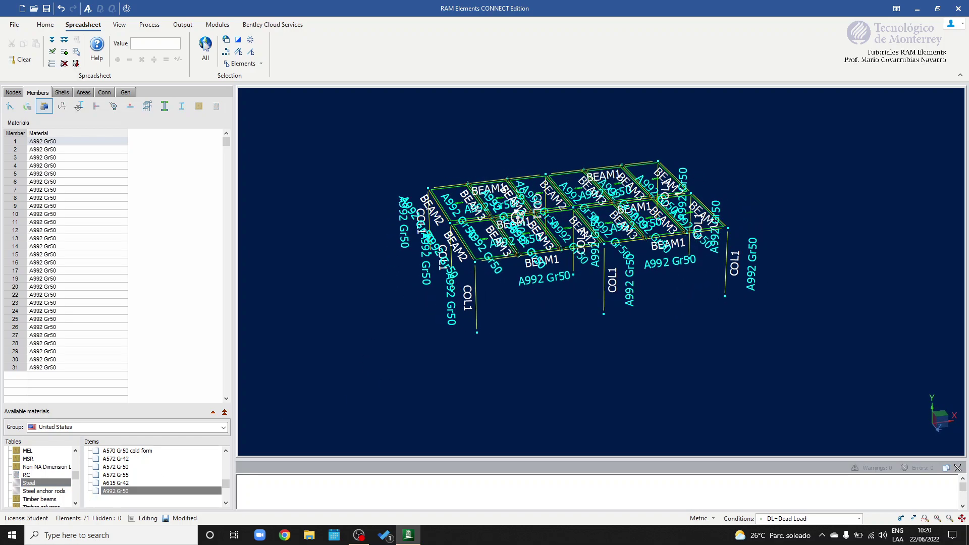
Step: Assign the United States W section W 18X35 to all the selected members
{"action": "left_click", "coordinate": [27, 106]}
{"action": "scroll", "coordinate": [53, 484], "scroll_direction": "down", "scroll_amount": 5}
{"action": "scroll", "coordinate": [53, 490], "scroll_direction": "up", "scroll_amount": 3}
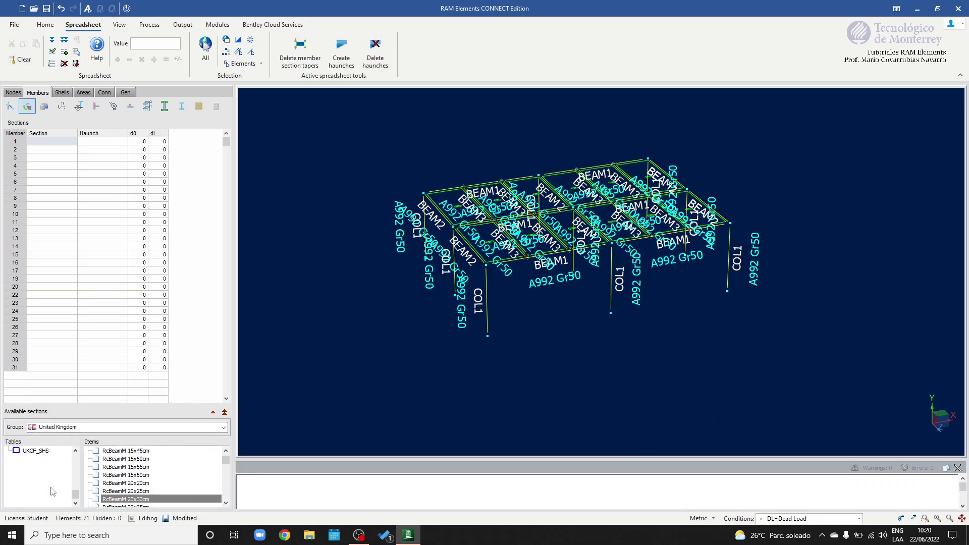
{"action": "left_click", "coordinate": [75, 429]}
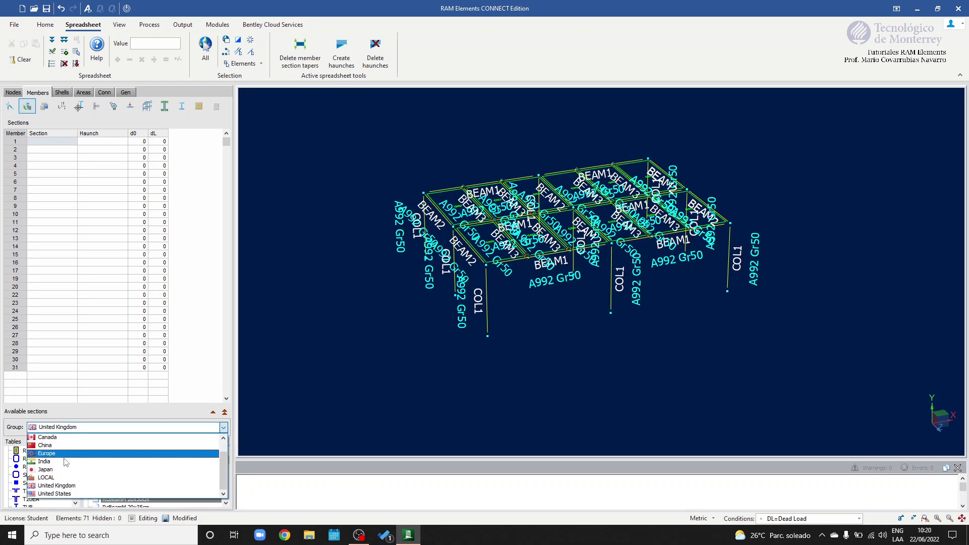
{"action": "left_click", "coordinate": [56, 495]}
{"action": "scroll", "coordinate": [31, 489], "scroll_direction": "down", "scroll_amount": 3}
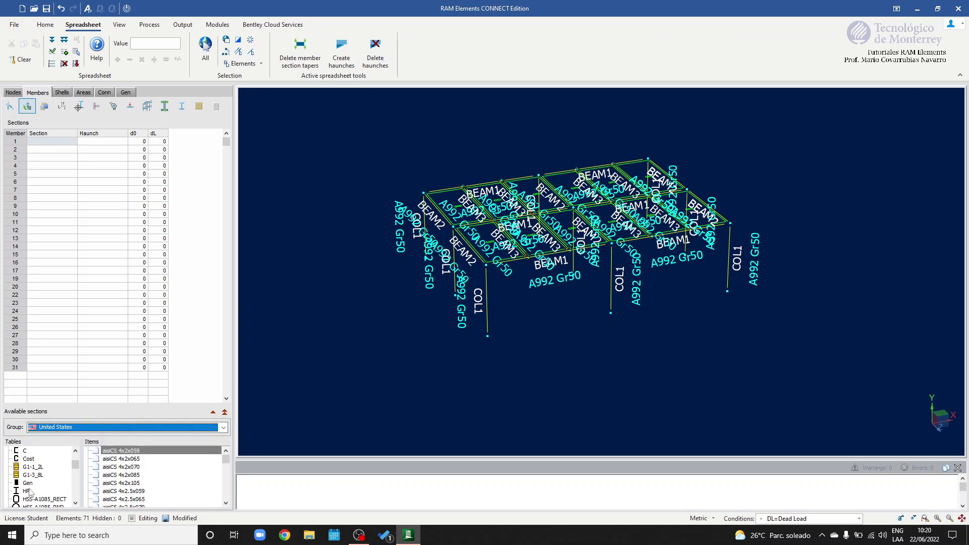
{"action": "scroll", "coordinate": [34, 493], "scroll_direction": "down", "scroll_amount": 4}
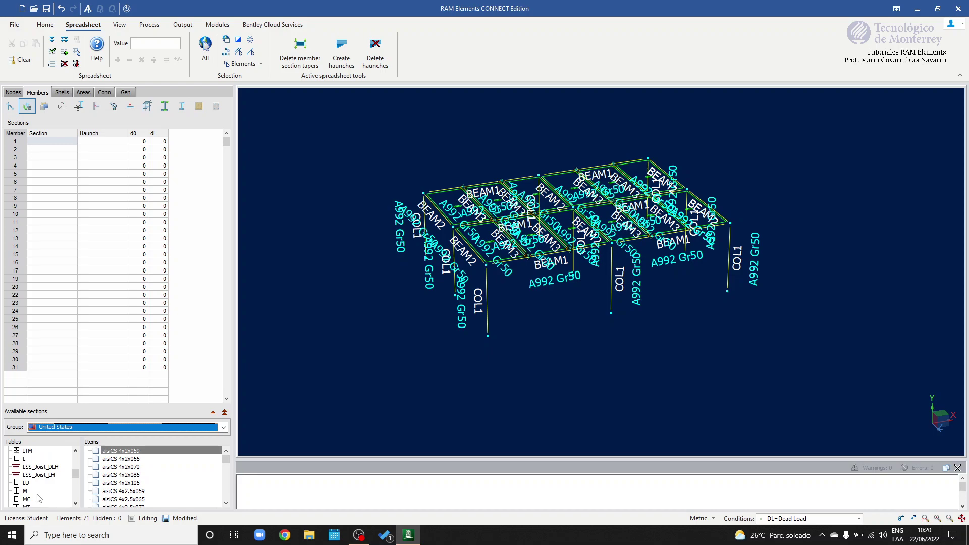
{"action": "scroll", "coordinate": [39, 499], "scroll_direction": "down", "scroll_amount": 4}
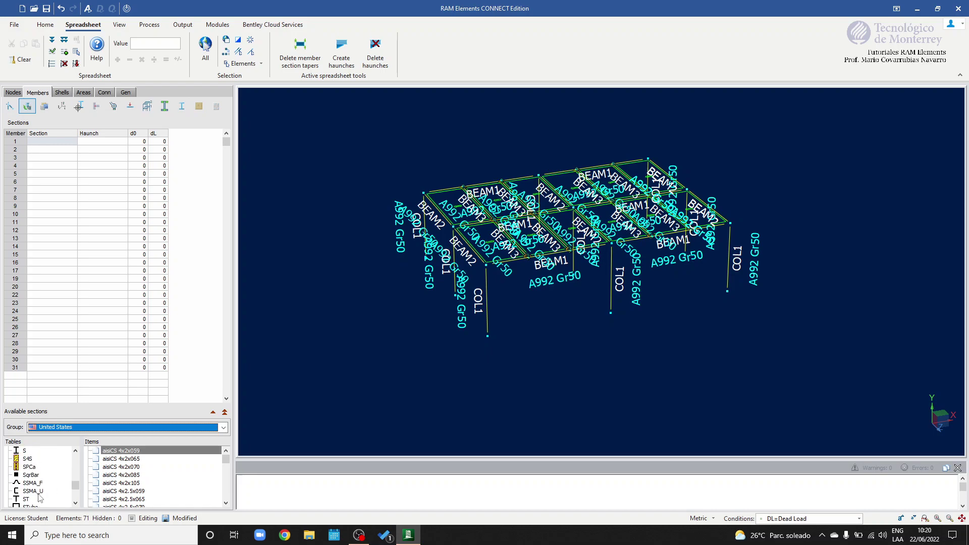
{"action": "scroll", "coordinate": [39, 498], "scroll_direction": "down", "scroll_amount": 2}
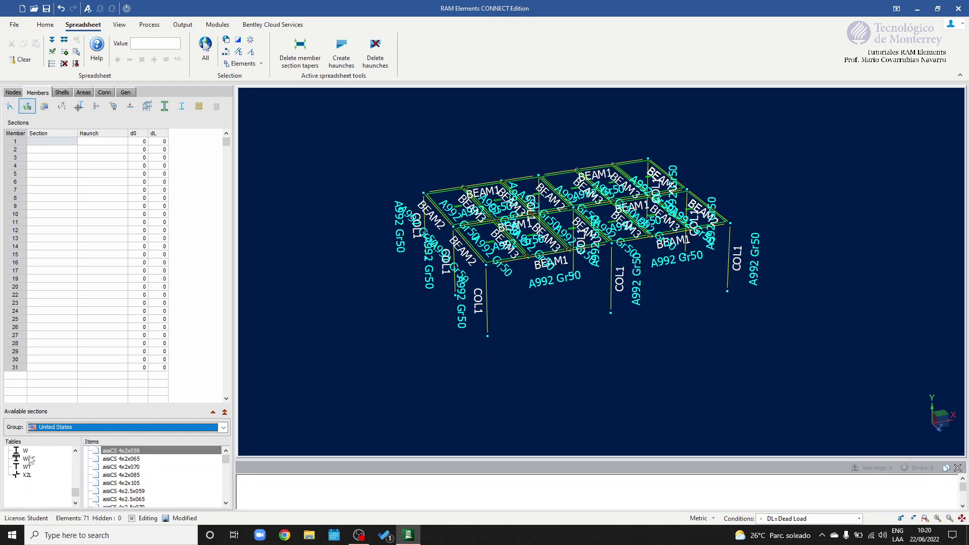
{"action": "left_click", "coordinate": [26, 451]}
{"action": "scroll", "coordinate": [133, 478], "scroll_direction": "down", "scroll_amount": 8}
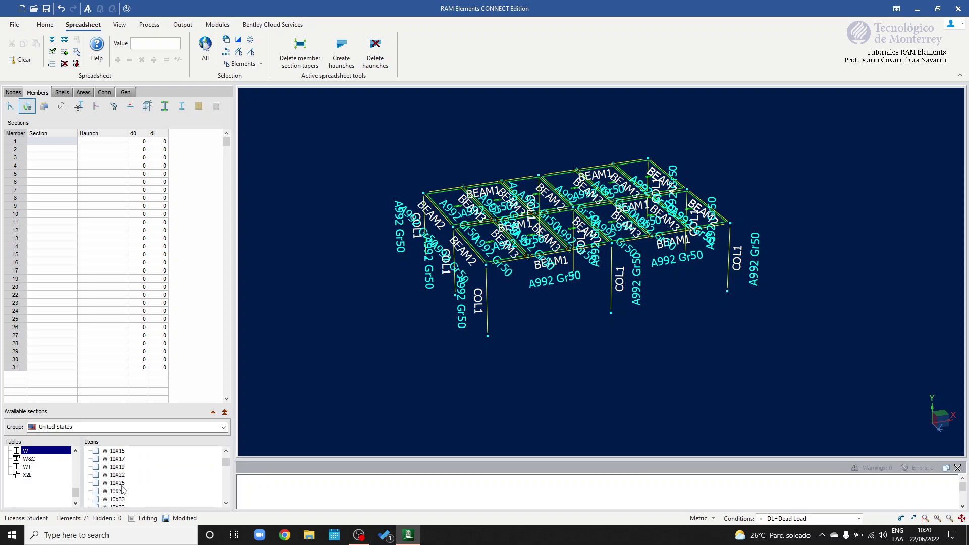
{"action": "scroll", "coordinate": [123, 490], "scroll_direction": "down", "scroll_amount": 9}
{"action": "scroll", "coordinate": [126, 489], "scroll_direction": "down", "scroll_amount": 2}
{"action": "scroll", "coordinate": [126, 490], "scroll_direction": "down", "scroll_amount": 4}
{"action": "double_click", "coordinate": [120, 484]}
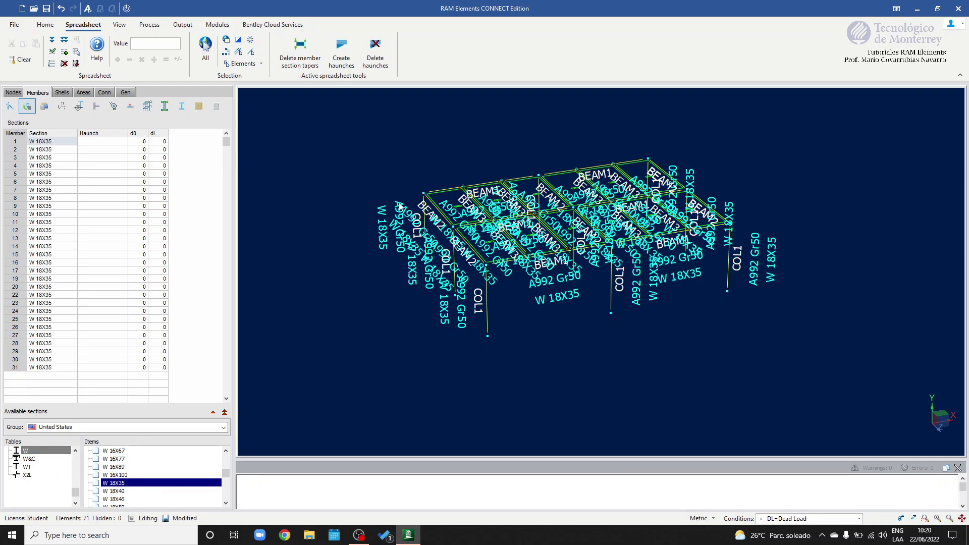
Step: Clear the selection and examine the whole frame in rendered view
{"action": "middle_click_drag", "start_coordinate": [504, 246], "coordinate": [532, 201]}
{"action": "scroll", "coordinate": [534, 199], "scroll_direction": "up", "scroll_amount": 2}
{"action": "key", "text": "Escape"}
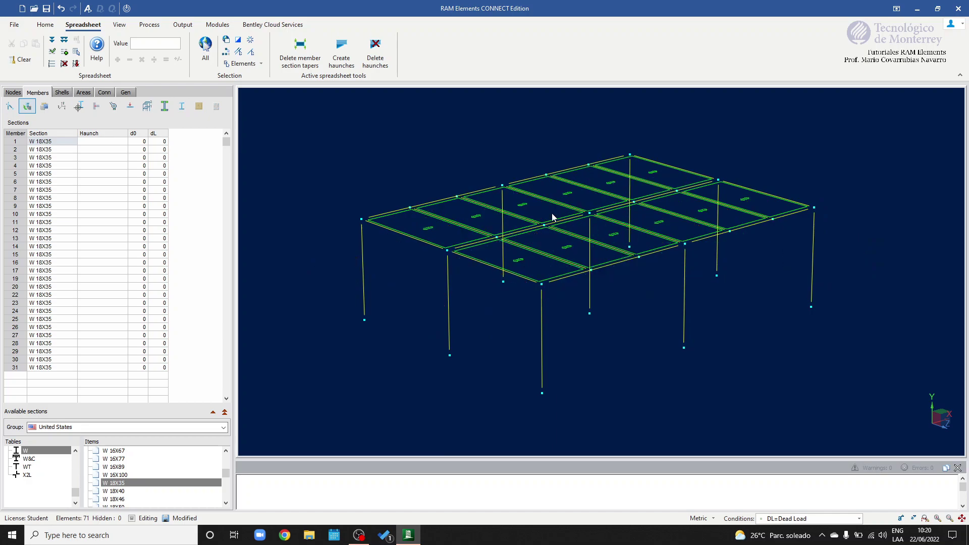
{"action": "middle_click_drag", "start_coordinate": [691, 234], "coordinate": [686, 232]}
{"action": "middle_click_drag", "start_coordinate": [477, 225], "coordinate": [649, 258]}
{"action": "right_click", "coordinate": [649, 285]}
{"action": "left_click", "coordinate": [761, 43]}
{"action": "left_click", "coordinate": [735, 321]}
{"action": "middle_click_drag", "start_coordinate": [729, 338], "coordinate": [696, 328]}
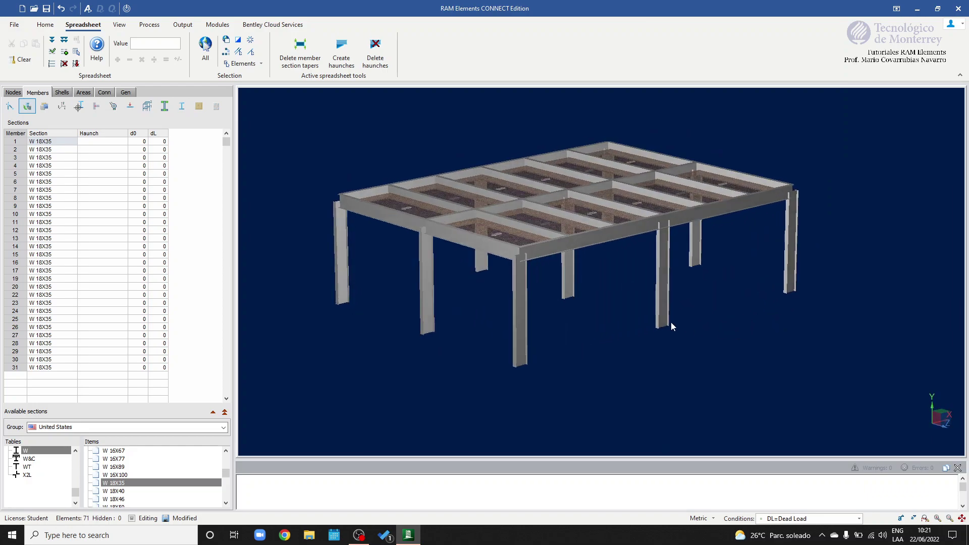
{"action": "scroll", "coordinate": [479, 271], "scroll_direction": "up", "scroll_amount": 3}
{"action": "scroll", "coordinate": [638, 267], "scroll_direction": "down", "scroll_amount": 4}
Step: Select the three columns at the frame's X start and rotate their local axes by -90°
{"action": "middle_click_drag", "start_coordinate": [689, 290], "coordinate": [594, 321]}
{"action": "left_click_drag", "start_coordinate": [549, 316], "coordinate": [422, 283]}
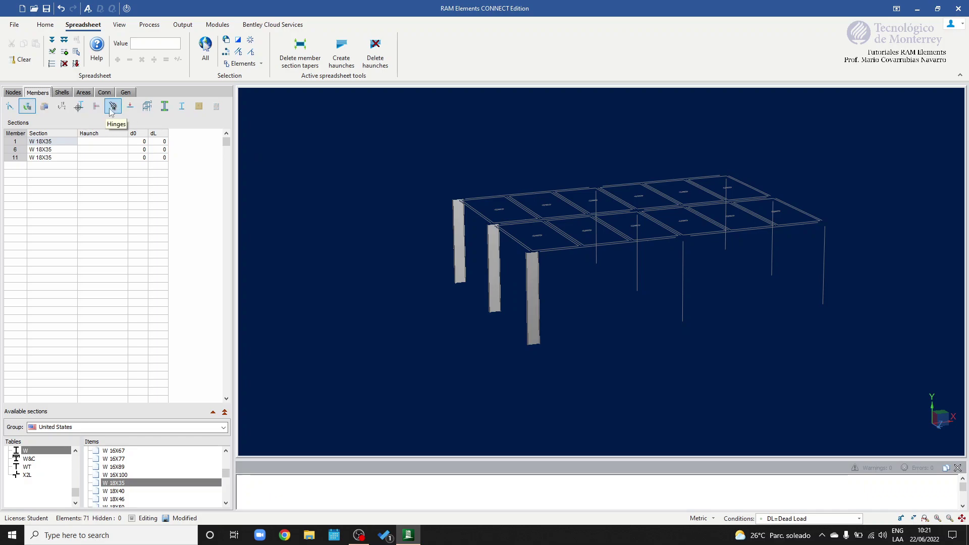
{"action": "left_click", "coordinate": [63, 108]}
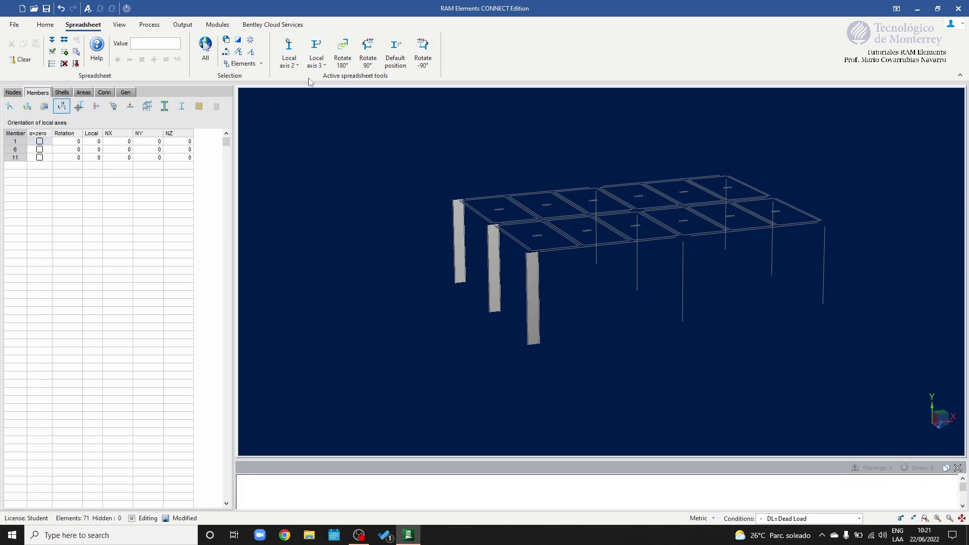
{"action": "left_click", "coordinate": [427, 50]}
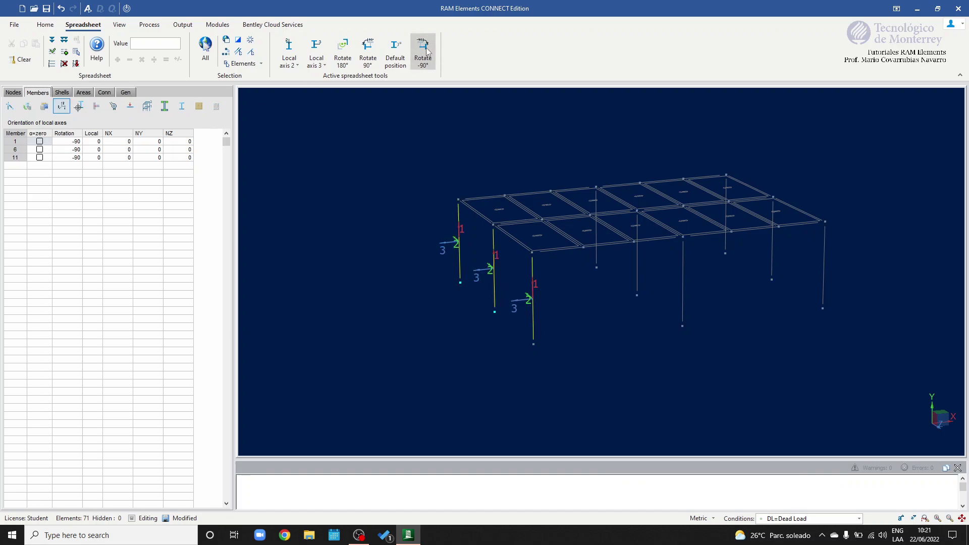
Step: Show the three rotated columns in rendered view and clear their rotation
{"action": "right_click", "coordinate": [631, 358]}
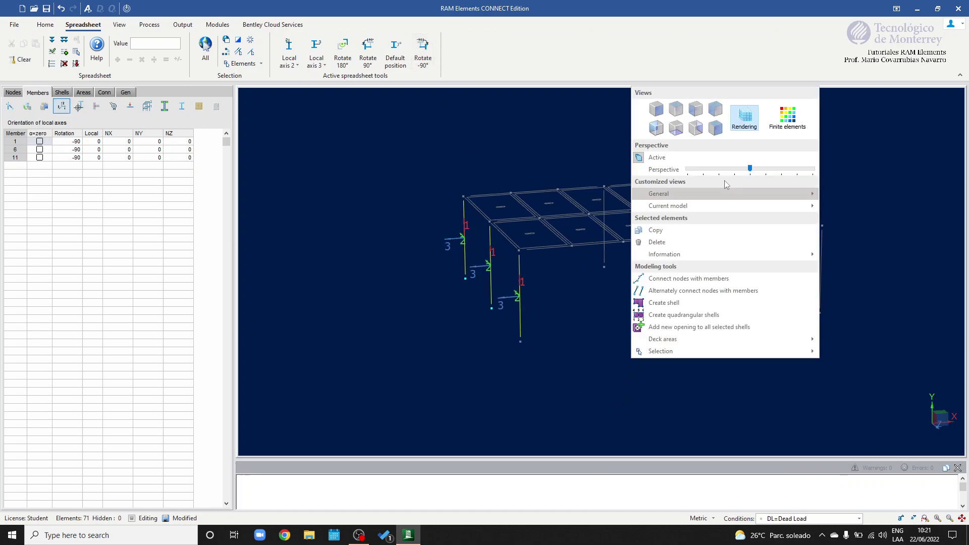
{"action": "left_click", "coordinate": [751, 118]}
{"action": "left_click", "coordinate": [492, 312]}
{"action": "middle_click_drag", "start_coordinate": [505, 299], "coordinate": [508, 301]}
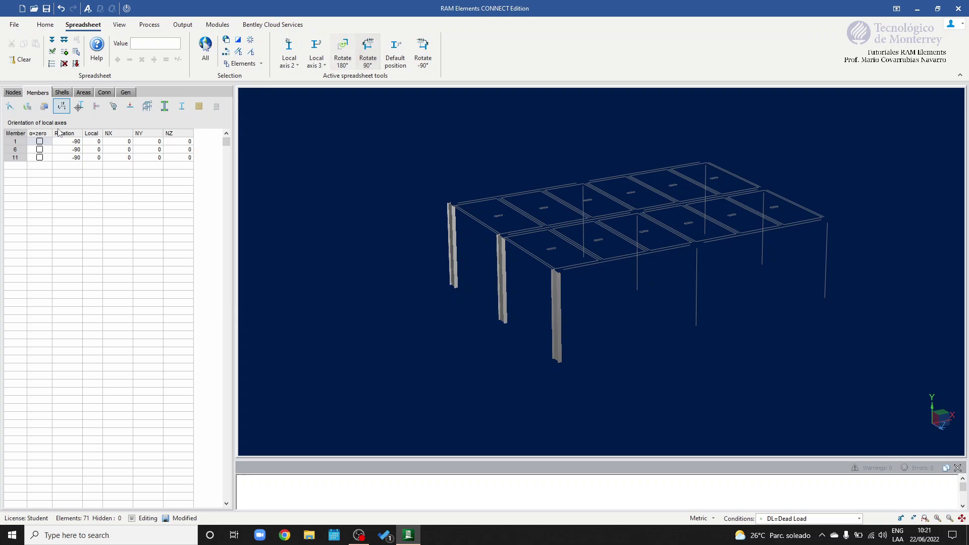
{"action": "left_click", "coordinate": [17, 60]}
Step: Select the whole frame and make one copy of it at a DeltaY distance of 3.5 m to add a second storey
{"action": "middle_click_drag", "start_coordinate": [658, 367], "coordinate": [523, 271]}
{"action": "left_click_drag", "start_coordinate": [405, 150], "coordinate": [914, 452]}
{"action": "middle_click_drag", "start_coordinate": [914, 452], "coordinate": [818, 320]}
{"action": "middle_click_drag", "start_coordinate": [810, 277], "coordinate": [777, 281]}
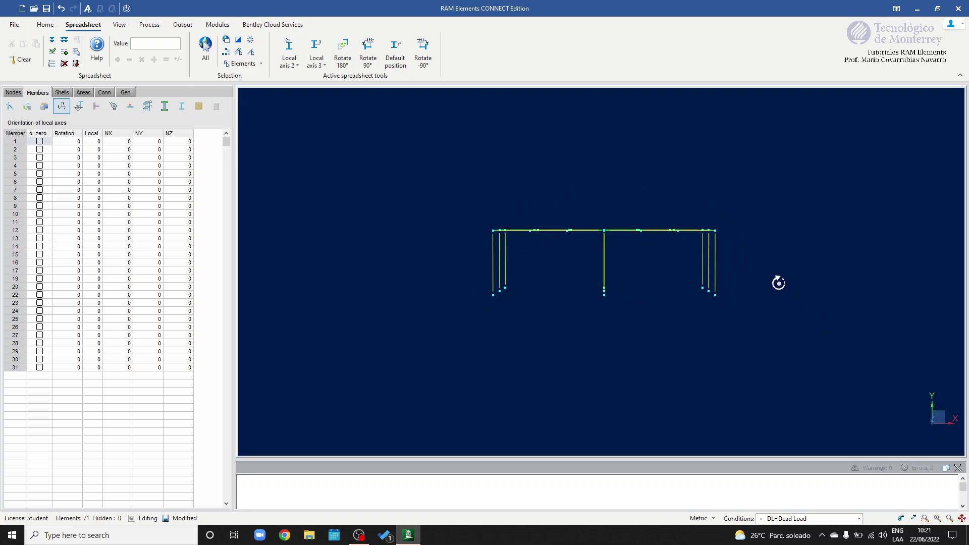
{"action": "left_click_drag", "start_coordinate": [446, 192], "coordinate": [835, 348]}
{"action": "right_click", "coordinate": [800, 235]}
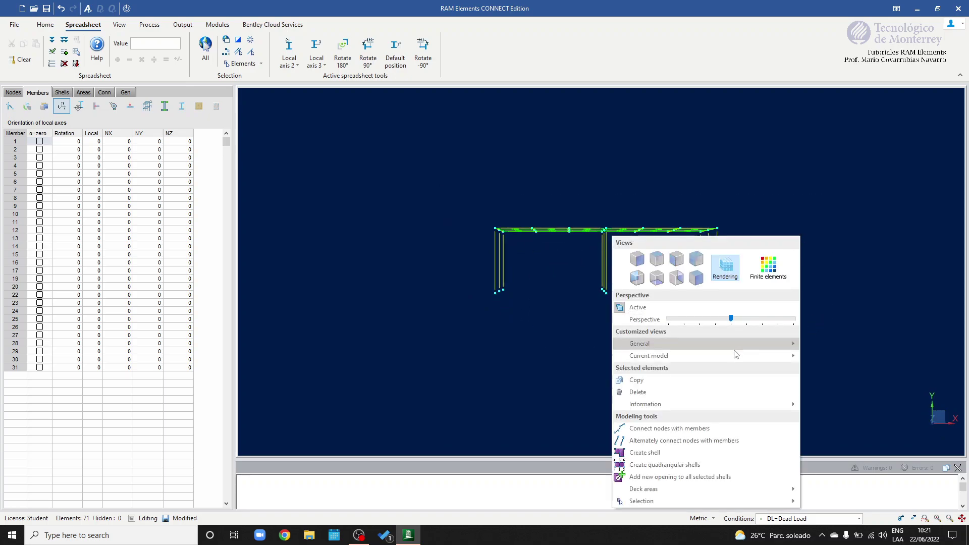
{"action": "left_click", "coordinate": [676, 379]}
{"action": "left_click_drag", "start_coordinate": [463, 209], "coordinate": [280, 202]}
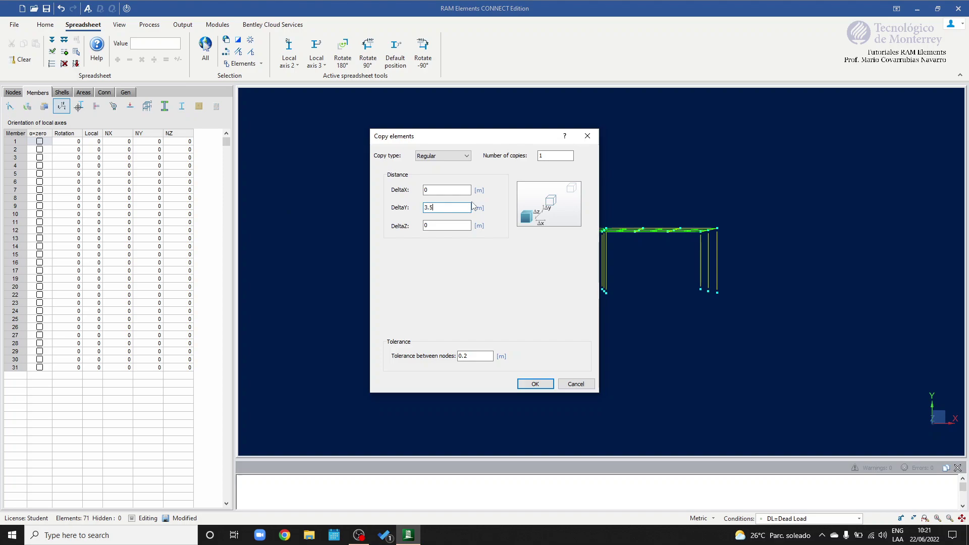
{"action": "left_click_drag", "start_coordinate": [550, 154], "coordinate": [483, 155]}
{"action": "key", "text": "Return"}
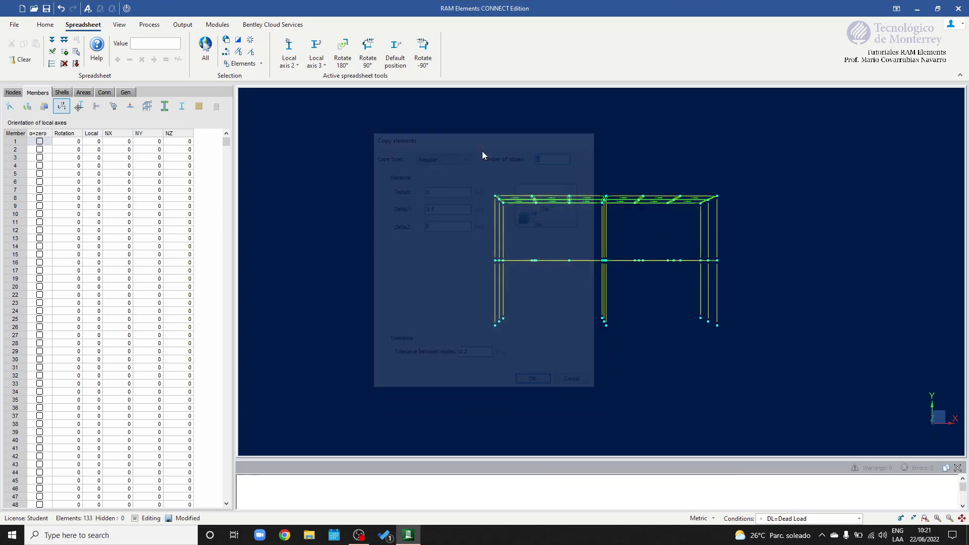
Step: Select all the column base nodes and assign them fixed restraints
{"action": "mouse_move", "coordinate": [655, 140]}
{"action": "right_mouse_down"}
{"action": "mouse_move", "coordinate": [666, 147]}
{"action": "mouse_move", "coordinate": [659, 151]}
{"action": "right_mouse_up"}
{"action": "scroll", "coordinate": [641, 186], "scroll_direction": "up", "scroll_amount": 2}
{"action": "middle_click_drag", "start_coordinate": [689, 194], "coordinate": [671, 174]}
{"action": "right_click_drag", "start_coordinate": [671, 174], "coordinate": [773, 237]}
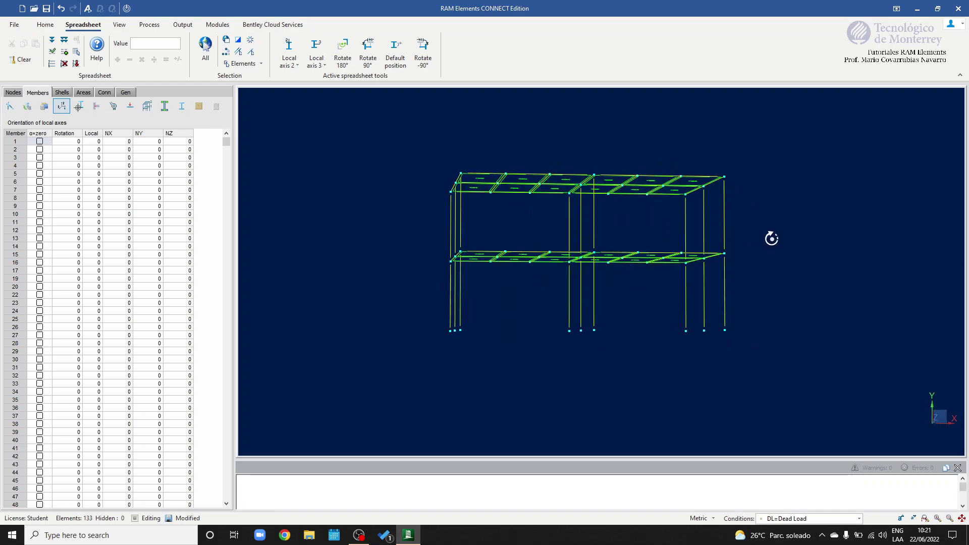
{"action": "left_click_drag", "start_coordinate": [417, 314], "coordinate": [855, 409]}
{"action": "left_click", "coordinate": [12, 92]}
{"action": "left_click", "coordinate": [27, 106]}
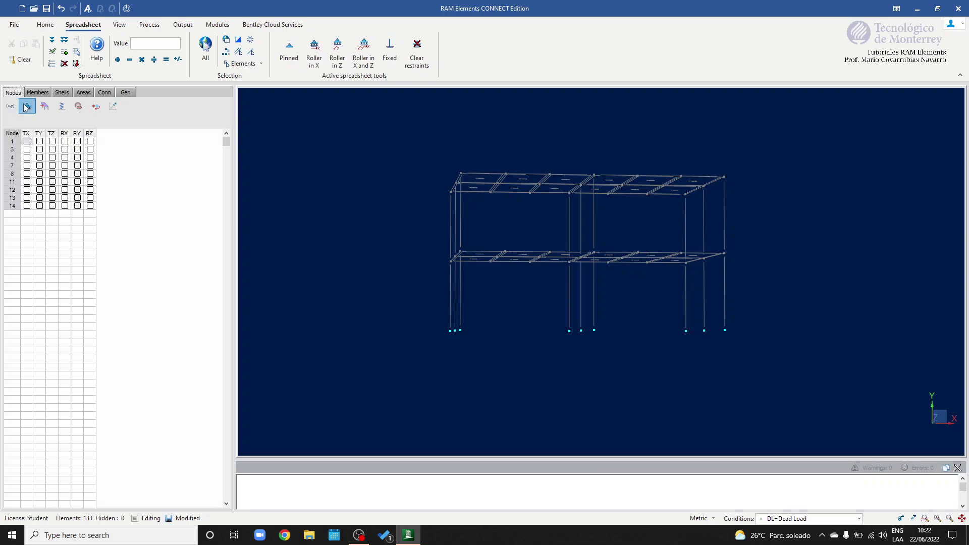
{"action": "left_click", "coordinate": [389, 51]}
{"action": "right_click_drag", "start_coordinate": [495, 208], "coordinate": [498, 211]}
{"action": "middle_click_drag", "start_coordinate": [411, 182], "coordinate": [379, 176]}
{"action": "mouse_move", "coordinate": [610, 244]}
{"action": "right_mouse_down"}
{"action": "mouse_move", "coordinate": [601, 240]}
{"action": "mouse_move", "coordinate": [610, 244]}
{"action": "right_mouse_up"}
Step: Define four load cases with the IDs D, L, Ex and Ez in the load conditions
{"action": "left_click", "coordinate": [45, 24]}
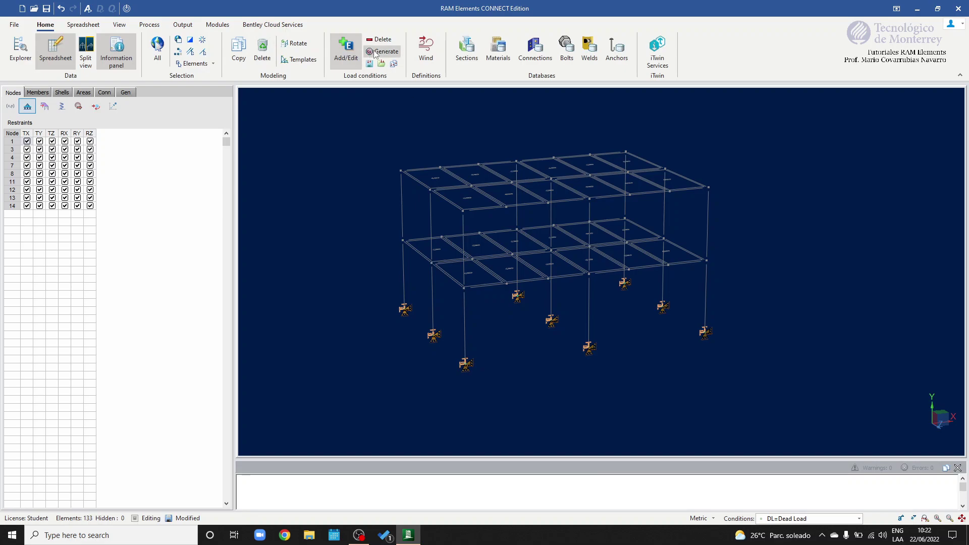
{"action": "left_click", "coordinate": [346, 51]}
{"action": "key", "text": "BackSpace"}
{"action": "key", "text": "Return"}
{"action": "type", "text": "L"}
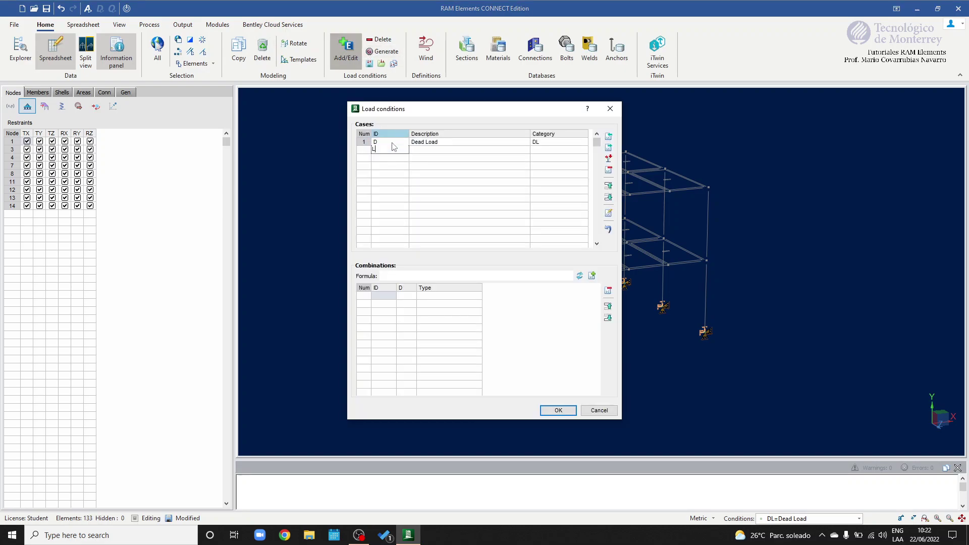
{"action": "key", "text": "Return"}
{"action": "type", "text": "Ex"}
{"action": "key", "text": "Return"}
{"action": "type", "text": "E"}
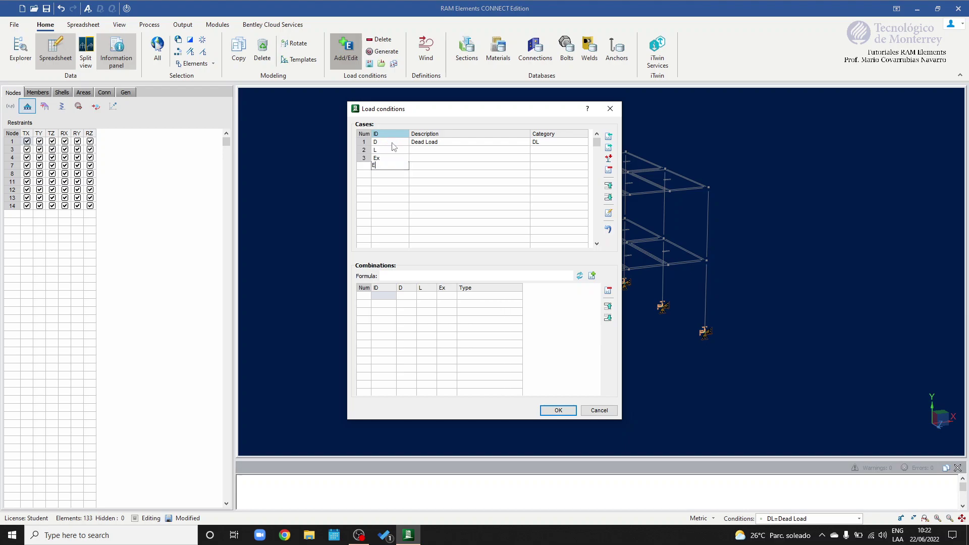
{"action": "type", "text": "z"}
Step: Describe the load cases D, L, Ex and Ez as Cargas muertas, Cargas vivas, Sismo en X and Sismo en Z
{"action": "key", "text": "Right"}
{"action": "key", "text": "Right"}
{"action": "key", "text": "Up"}
{"action": "key", "text": "Up"}
{"action": "key", "text": "Up"}
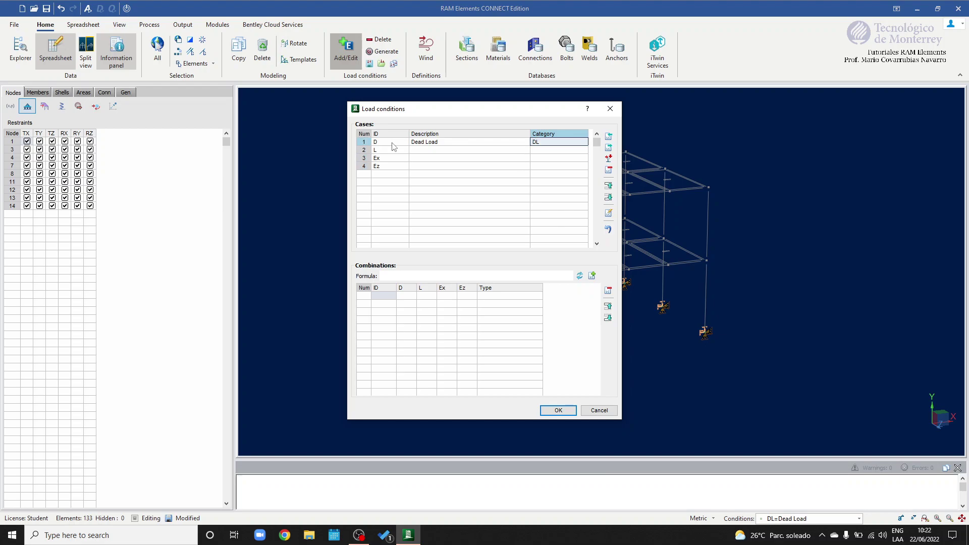
{"action": "key", "text": "Left"}
{"action": "type", "text": "Cargas muertas"}
{"action": "key", "text": "Down"}
{"action": "type", "text": "<c"}
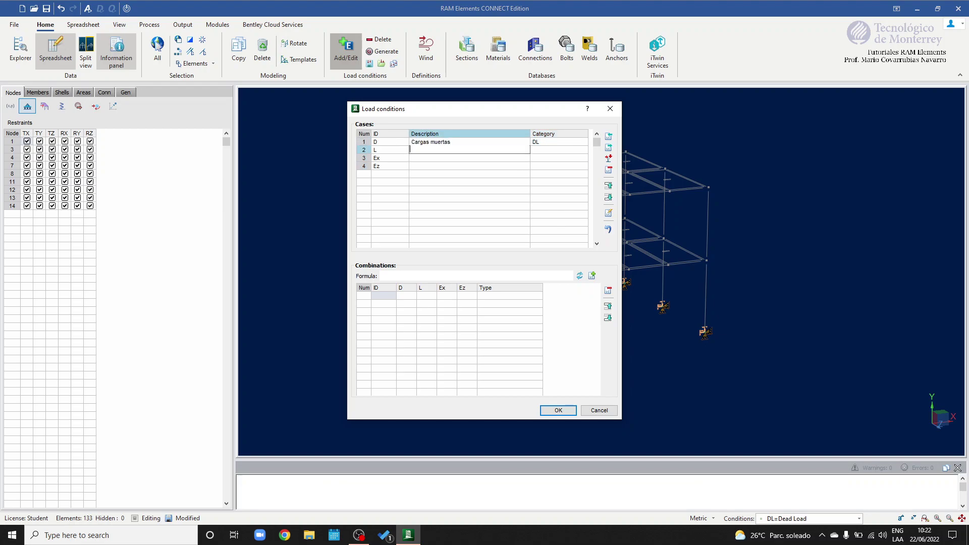
{"action": "key", "text": "Down"}
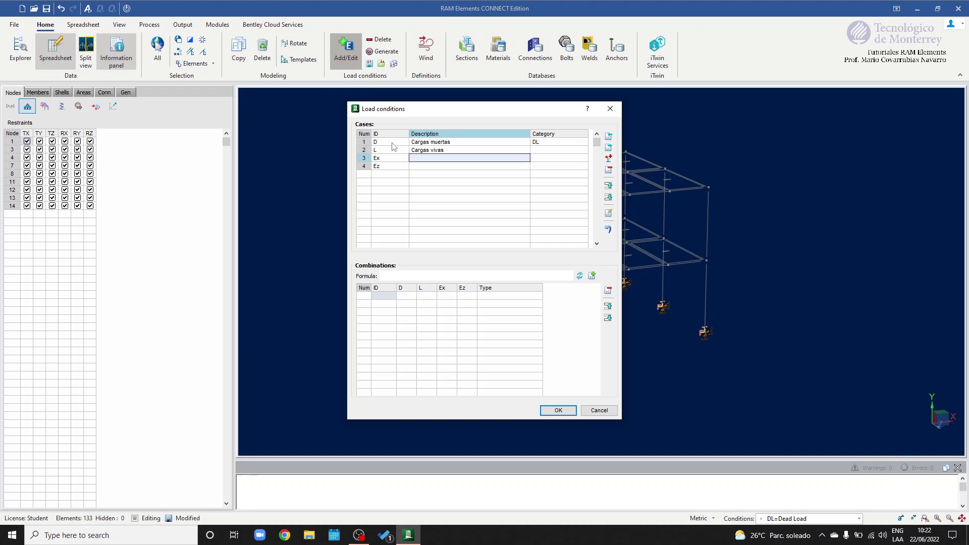
{"action": "type", "text": "Sismo en X"}
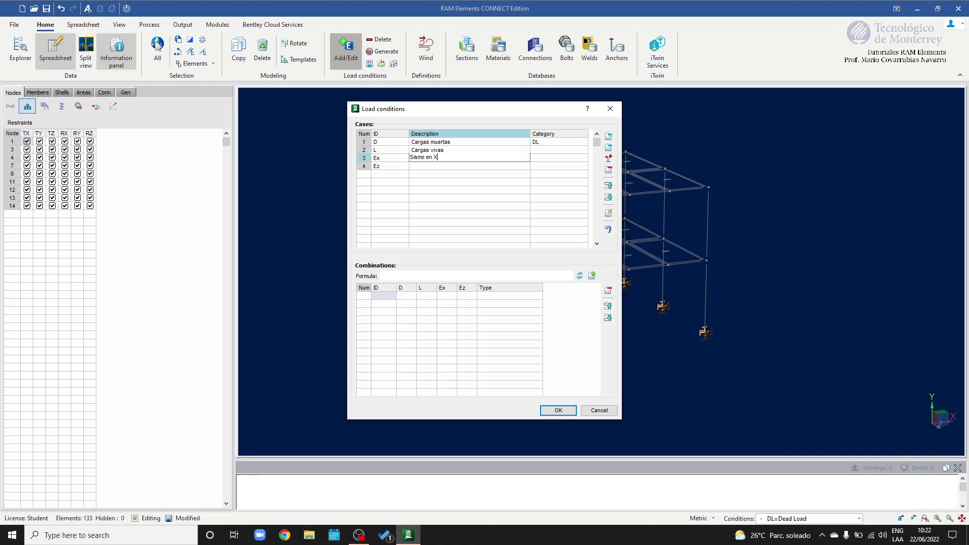
{"action": "key", "text": "Down"}
{"action": "type", "text": "Sis"}
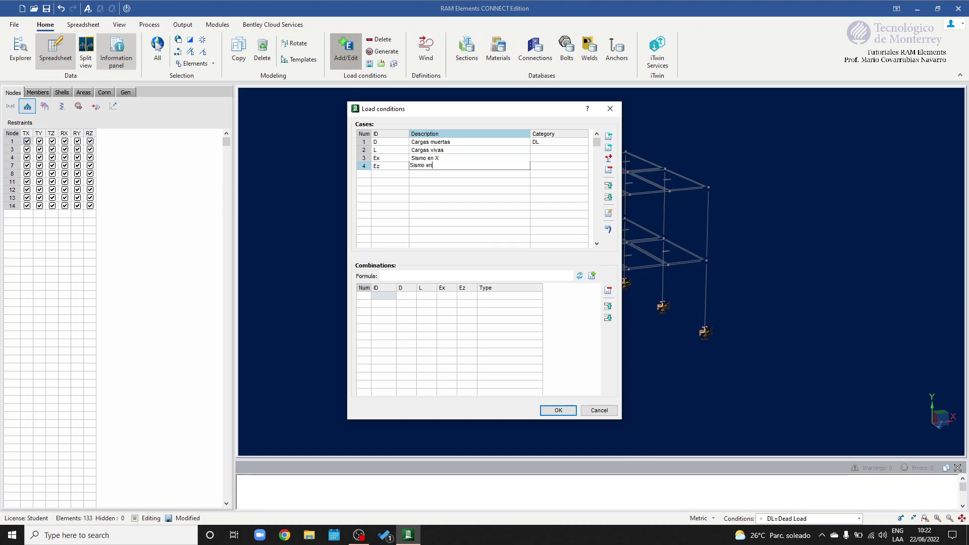
Step: Set the category of load case L to LL and of Ex and Ez to EQ, and accept the load conditions
{"action": "key", "text": "Tab"}
{"action": "key", "text": "Up"}
{"action": "key", "text": "Up"}
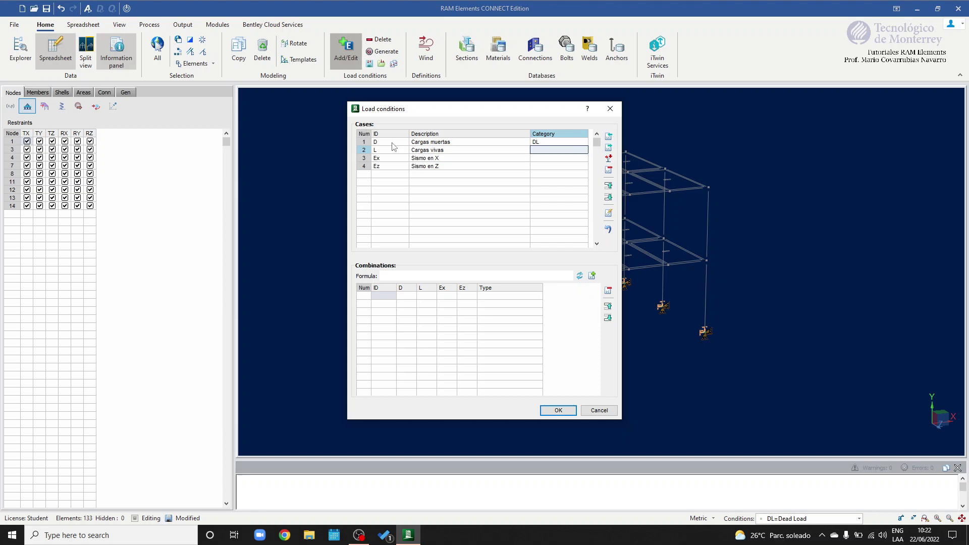
{"action": "type", "text": "LL"}
{"action": "key", "text": "Return"}
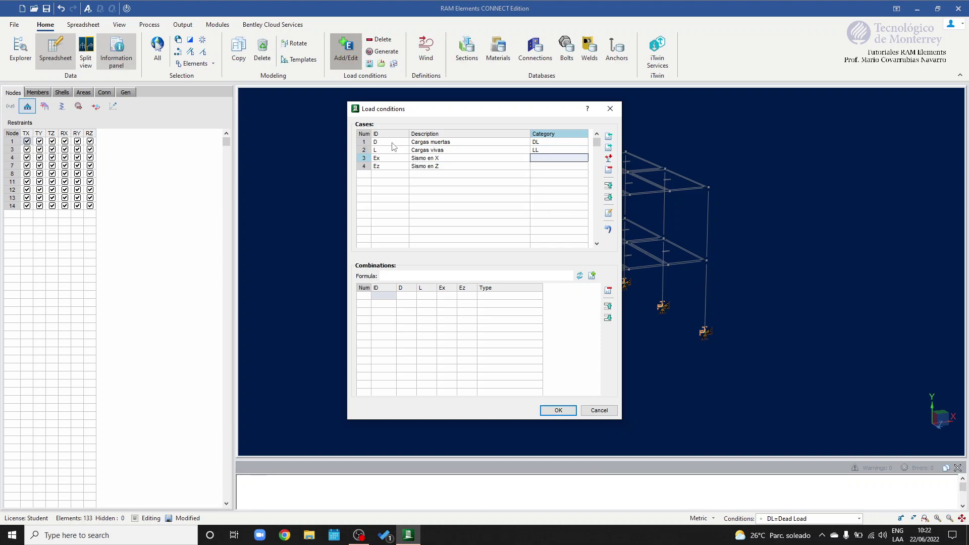
{"action": "type", "text": "EQ"}
{"action": "key", "text": "Return"}
{"action": "type", "text": "EQ"}
{"action": "key", "text": "Return"}
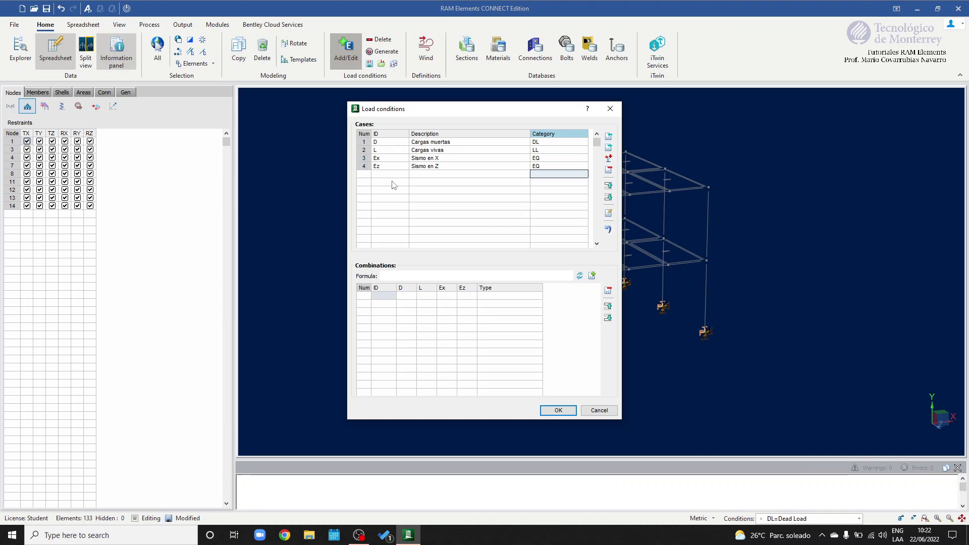
{"action": "left_click", "coordinate": [557, 410]}
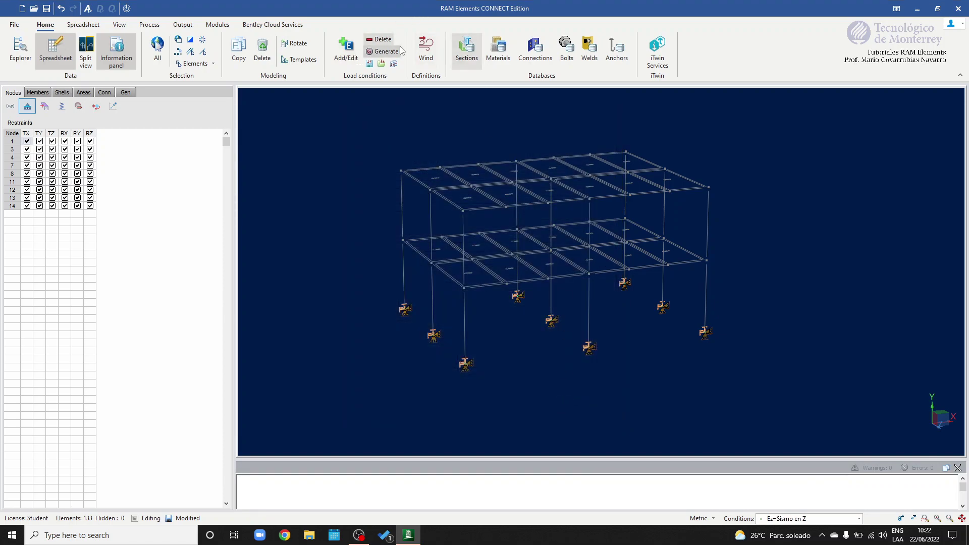
Step: Generate all the load combinations from the ASCE 7-16 LRFD factored load combos file
{"action": "left_click", "coordinate": [385, 52]}
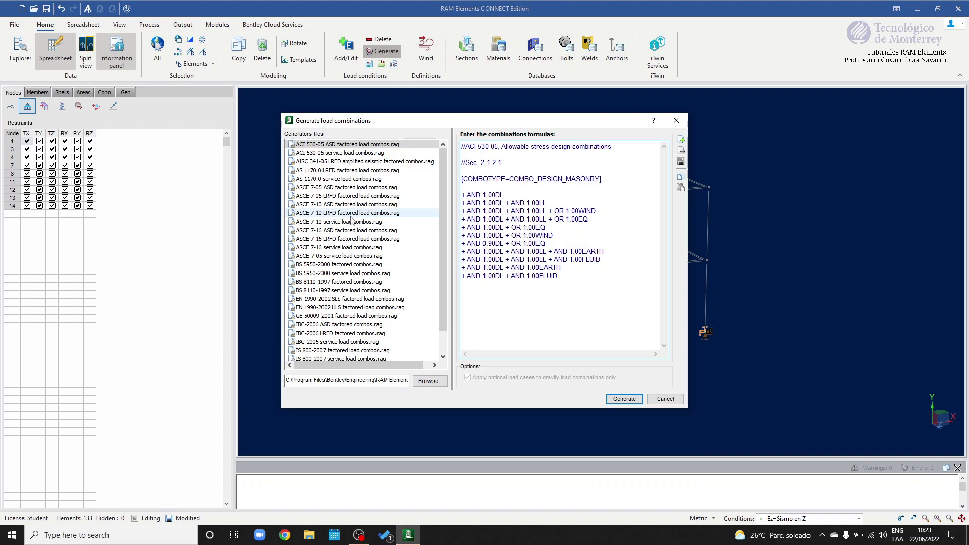
{"action": "left_click", "coordinate": [338, 239]}
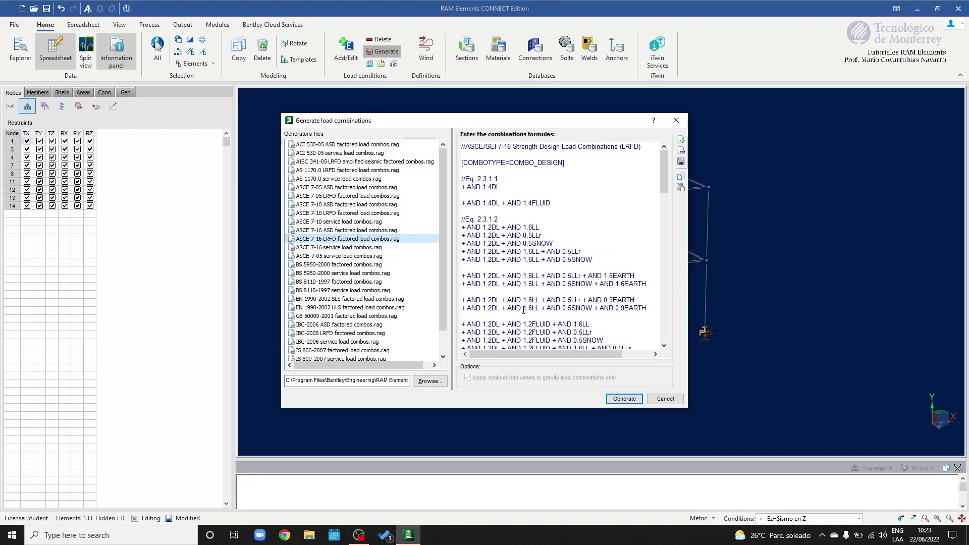
{"action": "left_click", "coordinate": [620, 399]}
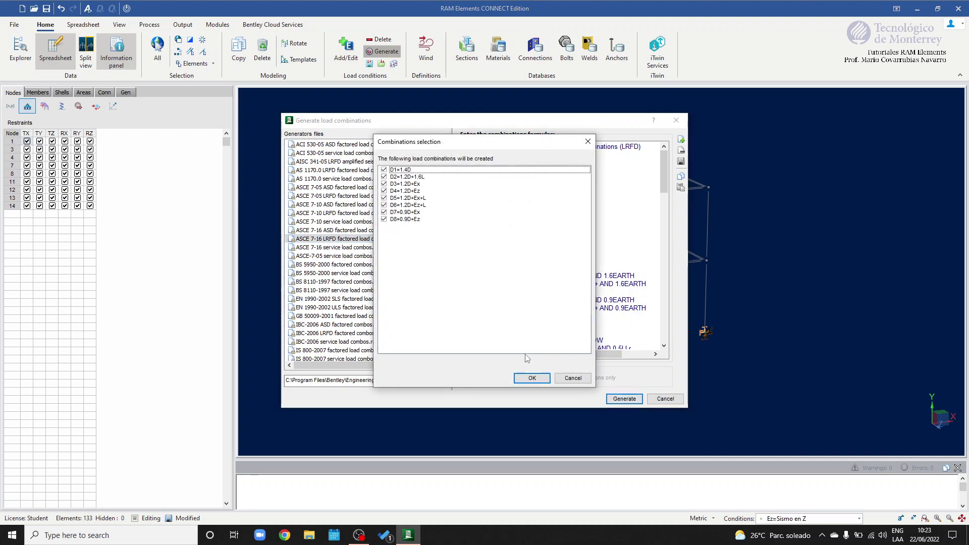
{"action": "left_click", "coordinate": [528, 374]}
{"action": "left_click", "coordinate": [548, 280]}
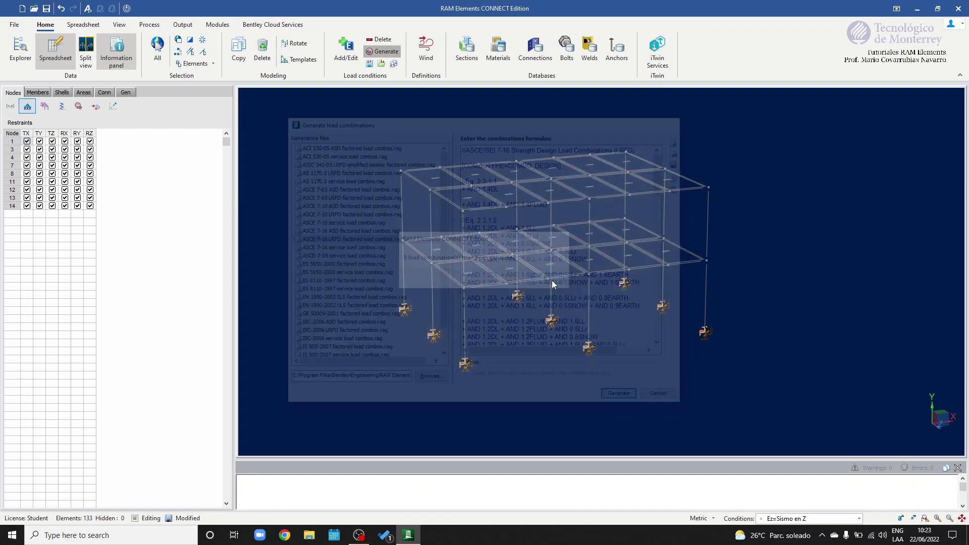
Step: Generate all the load combinations from the ASCE 7-16 service load combos file
{"action": "left_click", "coordinate": [380, 53]}
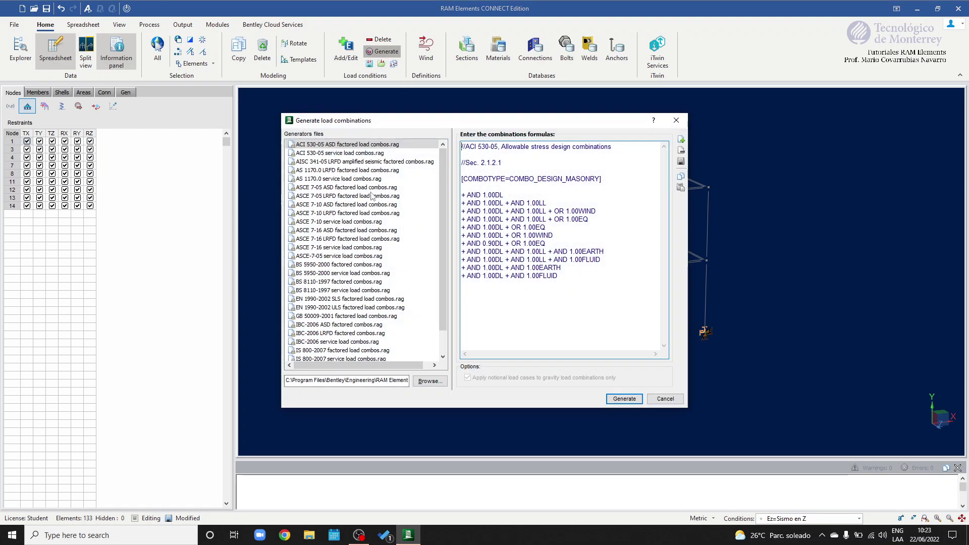
{"action": "left_click", "coordinate": [346, 223]}
{"action": "left_click", "coordinate": [345, 247]}
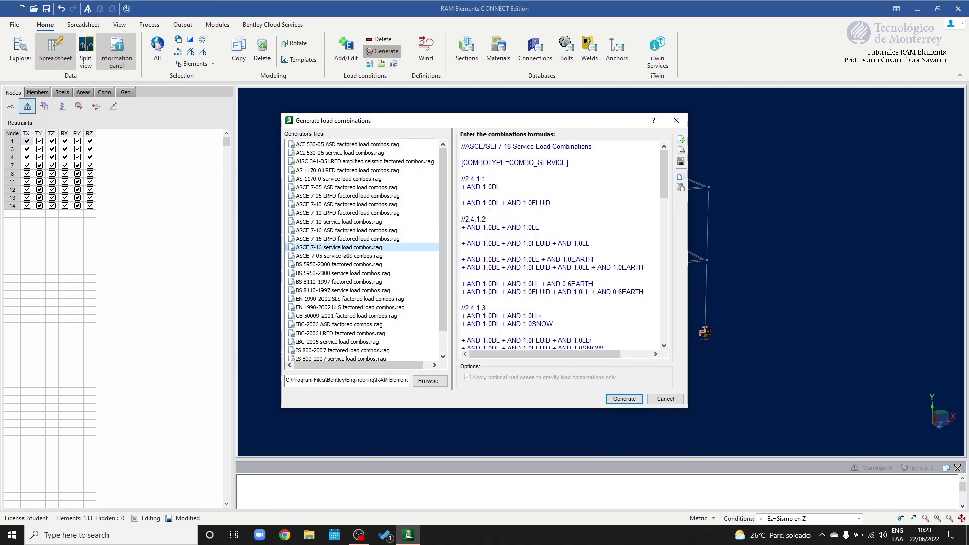
{"action": "left_click", "coordinate": [625, 399]}
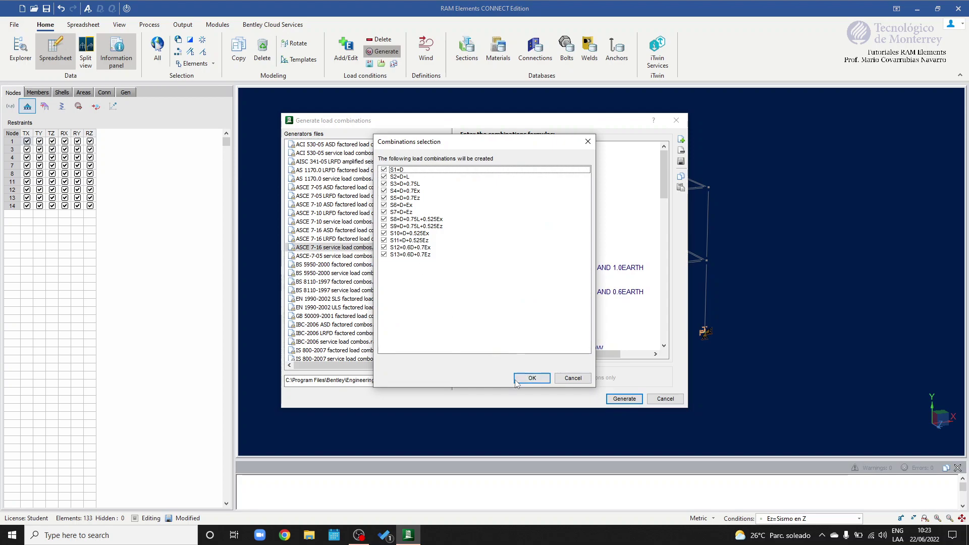
{"action": "left_click", "coordinate": [517, 380]}
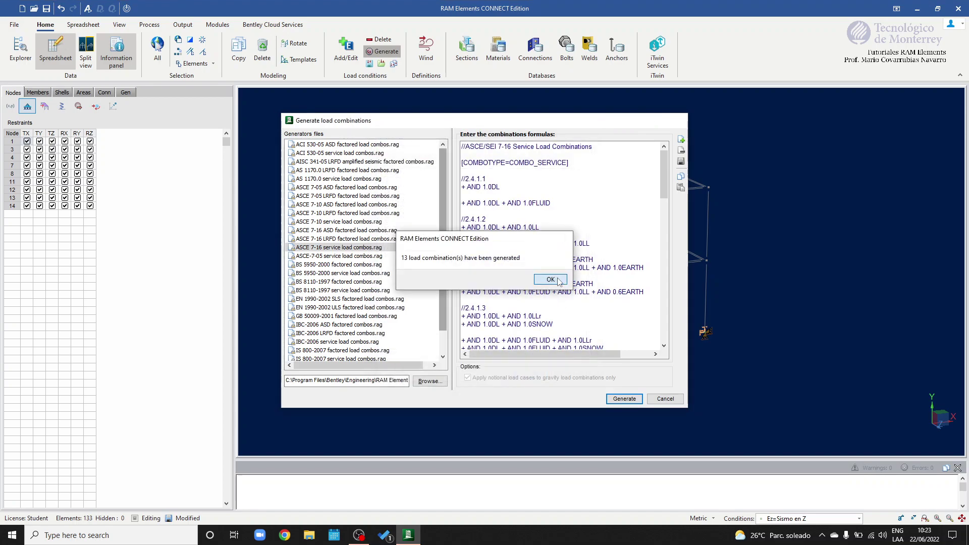
{"action": "left_click", "coordinate": [550, 280]}
Step: Make D=Cargas muertas the current load condition and enable self weight in the -Y direction
{"action": "middle_click_drag", "start_coordinate": [422, 177], "coordinate": [727, 410]}
{"action": "left_click", "coordinate": [860, 519]}
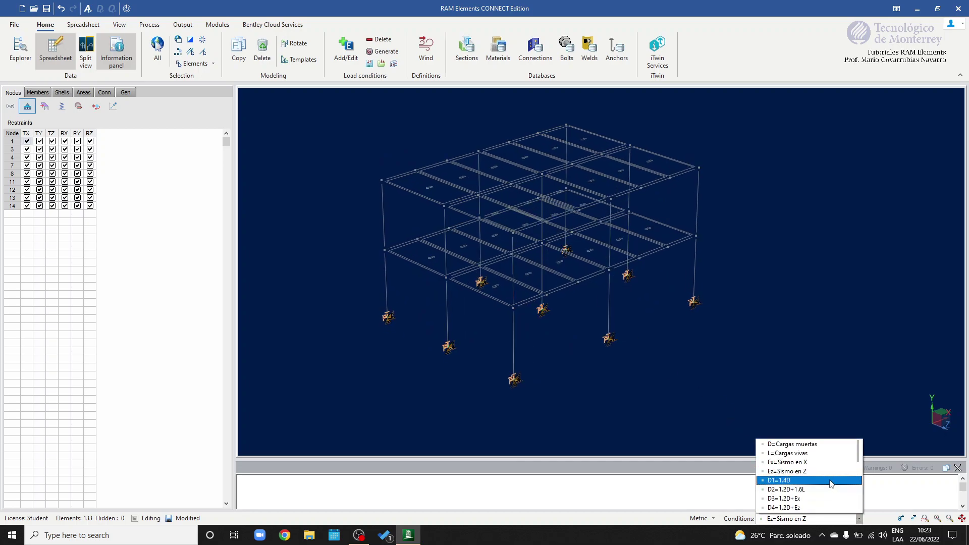
{"action": "left_click", "coordinate": [797, 269]}
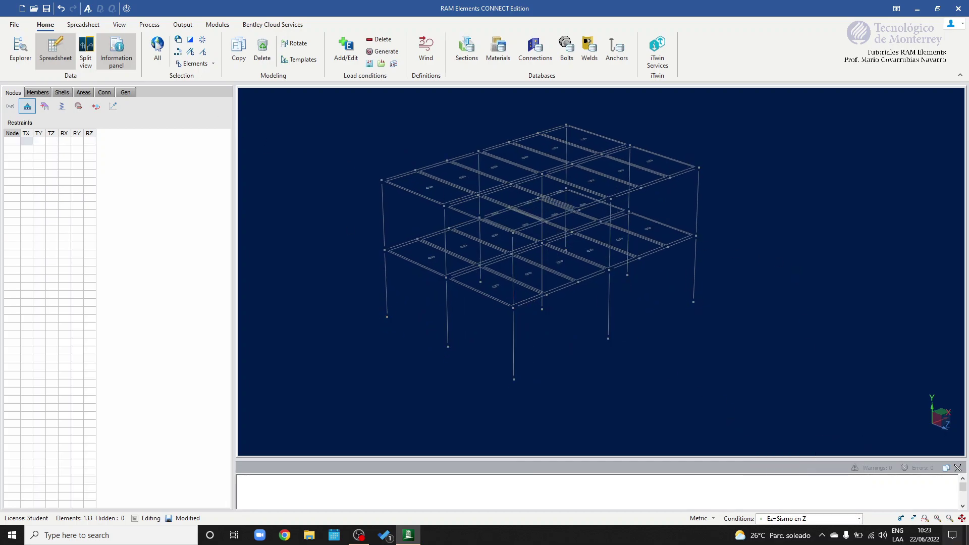
{"action": "left_click", "coordinate": [859, 519]}
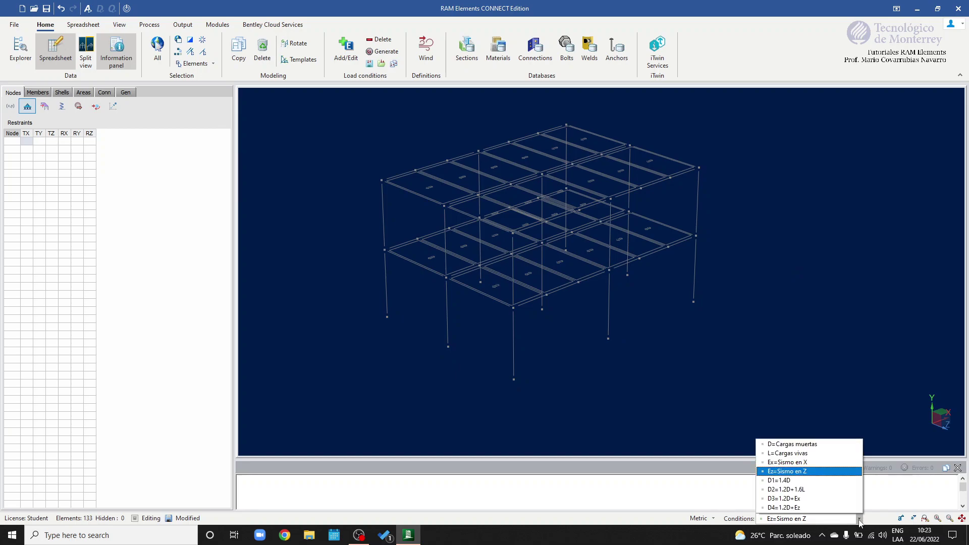
{"action": "left_click", "coordinate": [816, 443]}
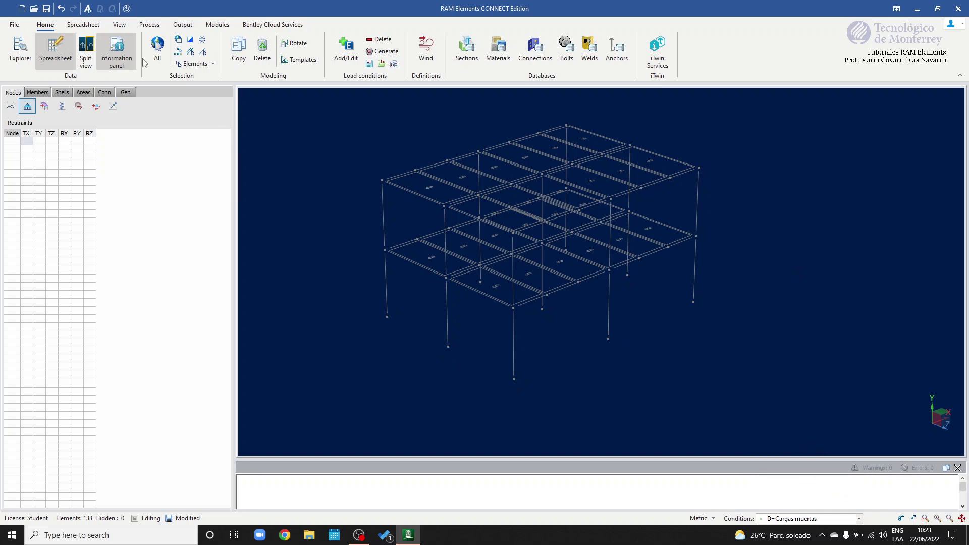
{"action": "left_click", "coordinate": [126, 93]}
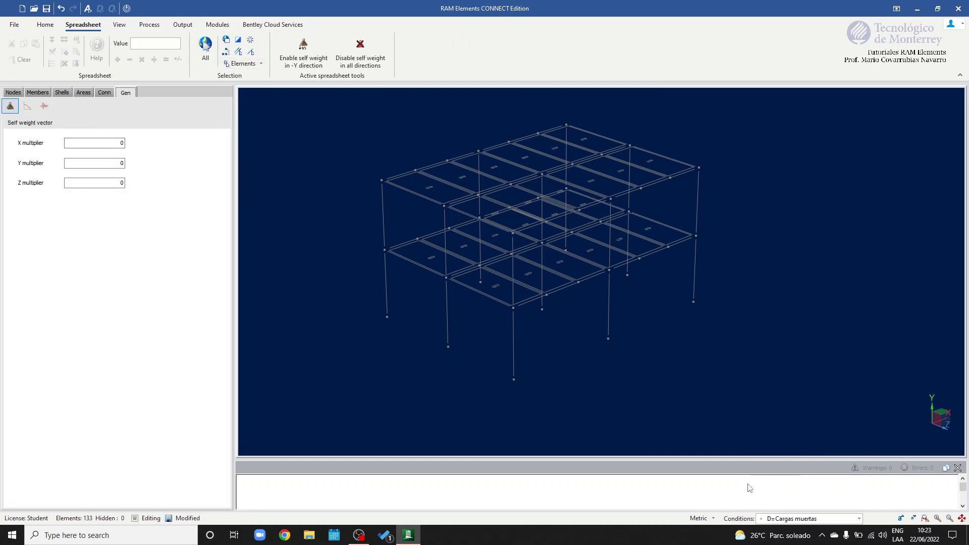
{"action": "left_click", "coordinate": [304, 51]}
Step: For load condition Ex=Sismo en X, set the earthquake acceleration scale factor to 1 and the damping to 5%
{"action": "middle_click_drag", "start_coordinate": [528, 186], "coordinate": [540, 184]}
{"action": "left_click", "coordinate": [859, 519]}
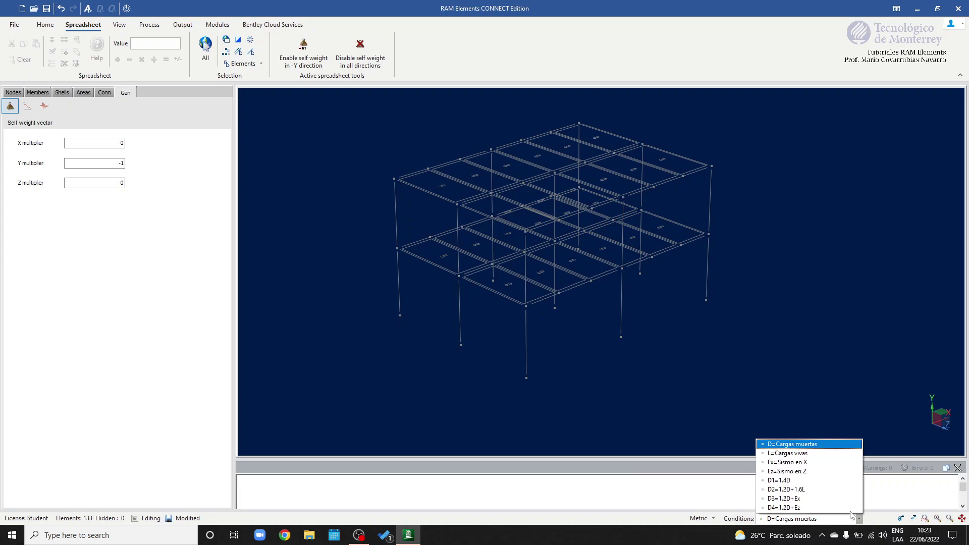
{"action": "left_click", "coordinate": [806, 463]}
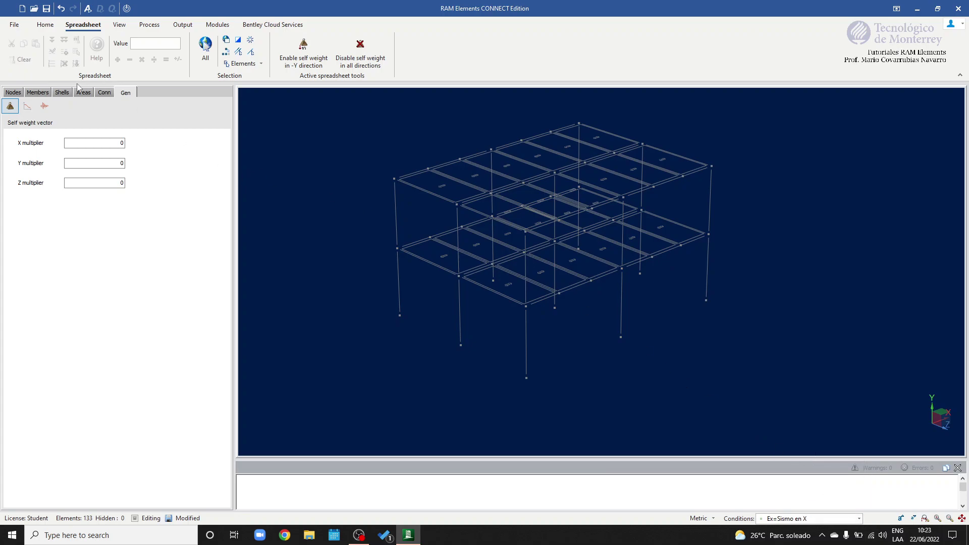
{"action": "left_click", "coordinate": [27, 107]}
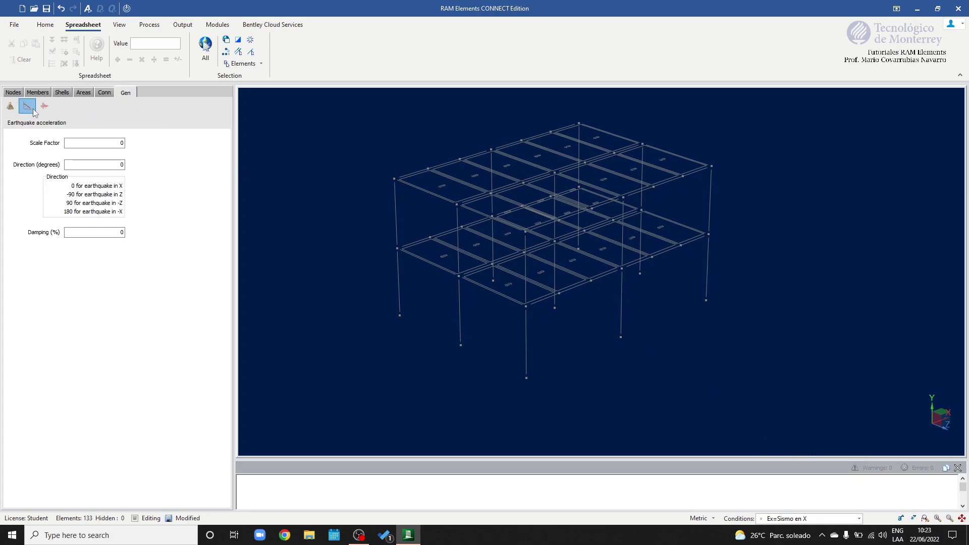
{"action": "left_click", "coordinate": [89, 143]}
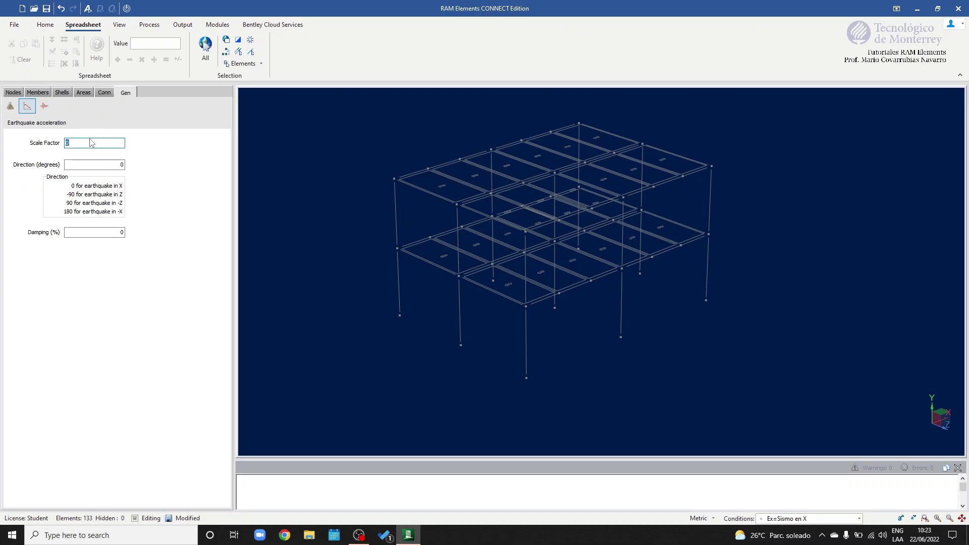
{"action": "type", "text": "1"}
{"action": "key", "text": "Tab"}
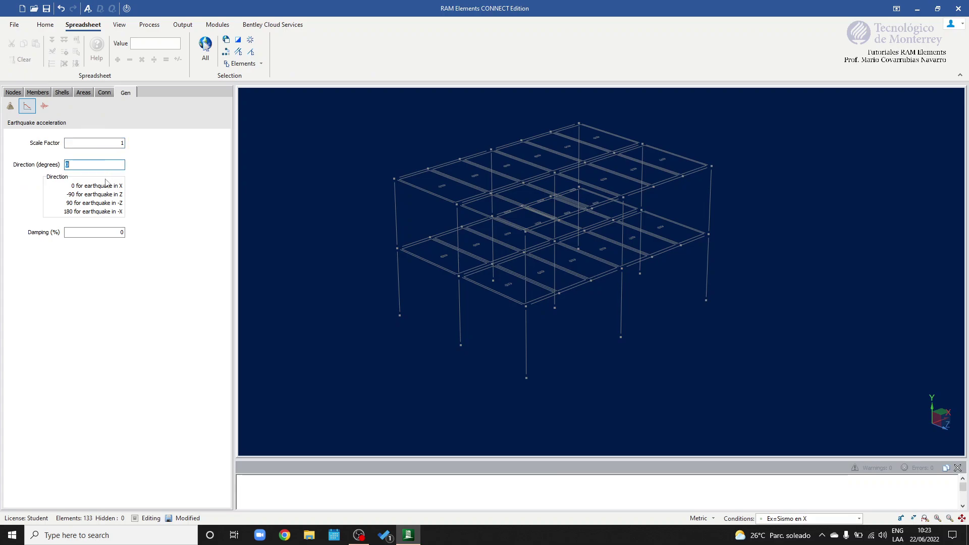
{"action": "left_click", "coordinate": [99, 231]}
{"action": "type", "text": "5"}
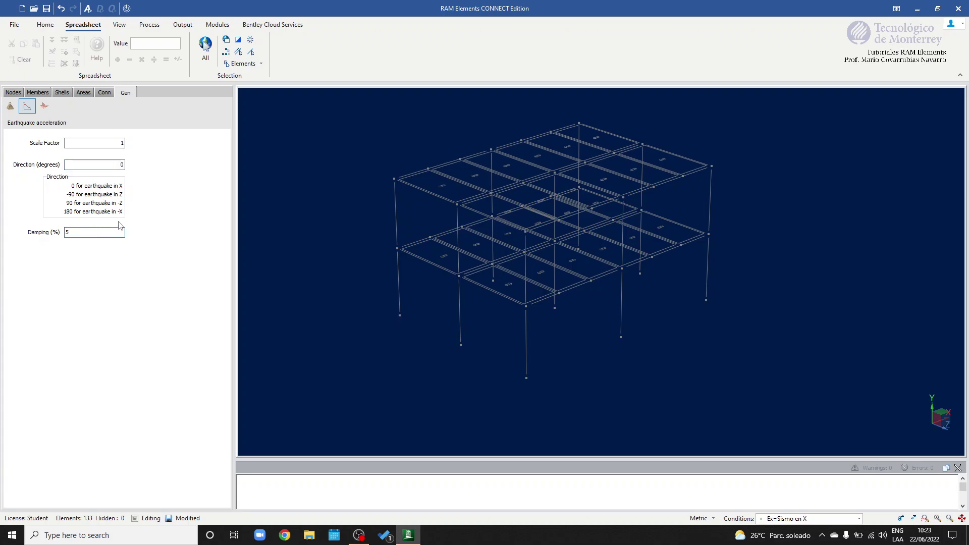
Step: For load condition Ez=Sismo en Z, set the earthquake acceleration scale factor to 1 and the direction to -90 degrees
{"action": "left_click", "coordinate": [859, 519]}
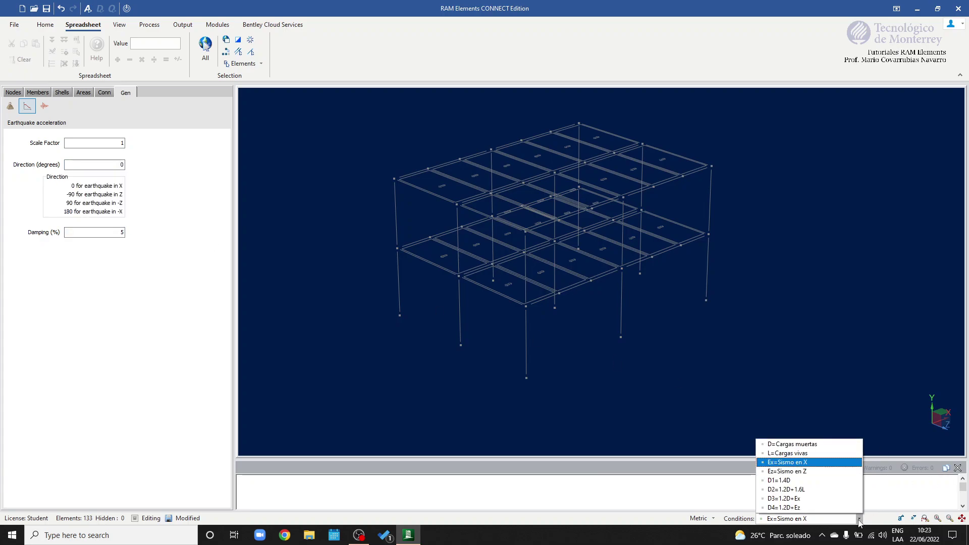
{"action": "left_click", "coordinate": [811, 473]}
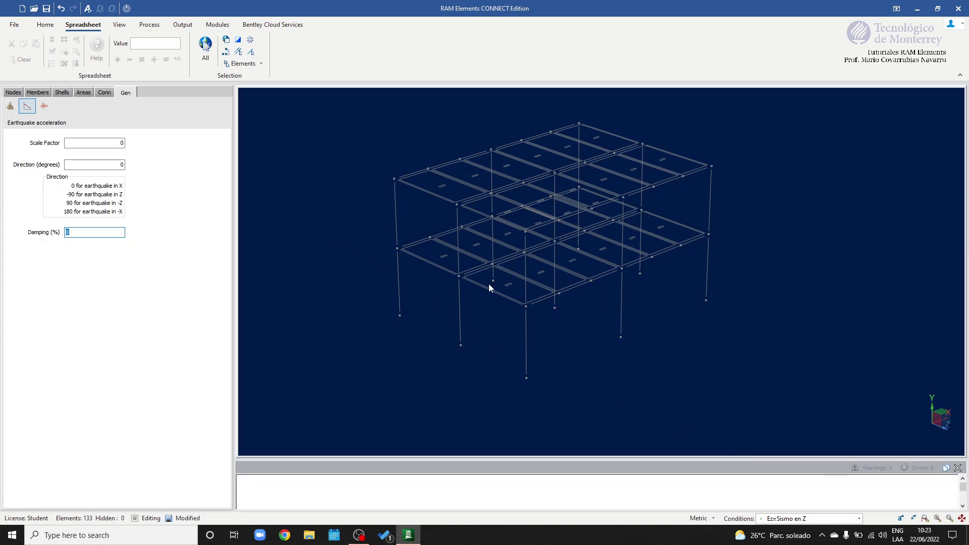
{"action": "left_click", "coordinate": [109, 144]}
{"action": "type", "text": "1"}
{"action": "left_click", "coordinate": [108, 165]}
{"action": "type", "text": "-90"}
{"action": "left_click", "coordinate": [106, 232]}
Step: Define the response spectrum with an acceleration of 0.35 a/g at periods 0 and 10 seconds
{"action": "left_click", "coordinate": [44, 105]}
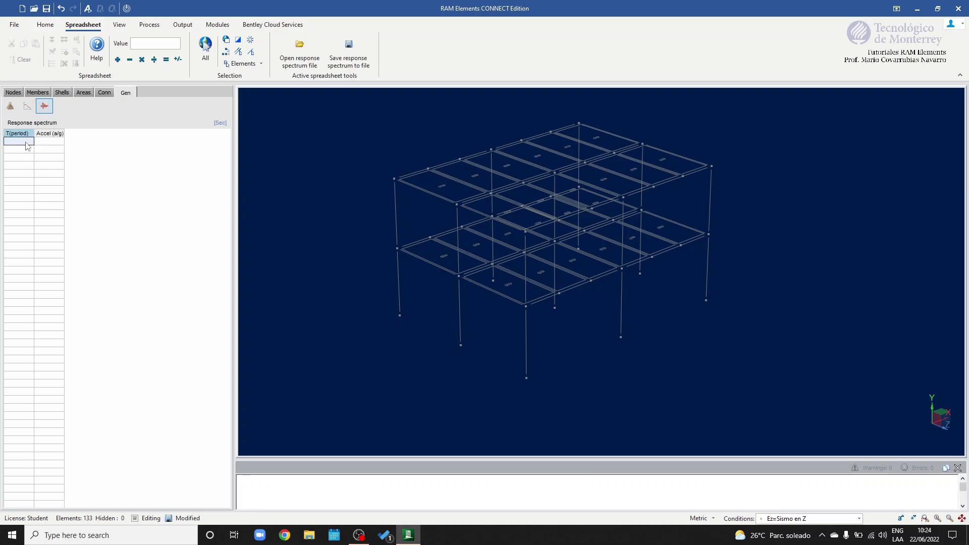
{"action": "type", "text": "0"}
{"action": "key", "text": "Return"}
{"action": "type", "text": "0"}
{"action": "key", "text": "Return"}
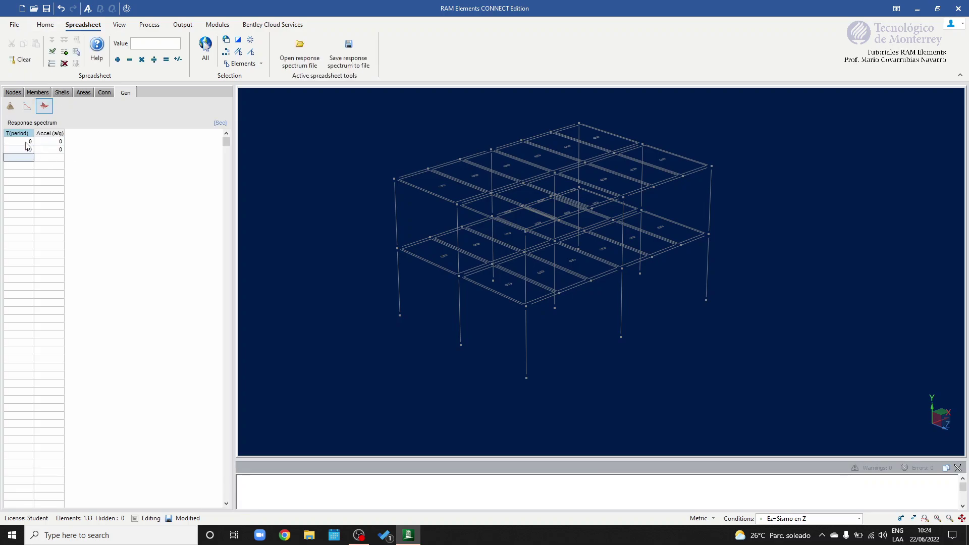
{"action": "key", "text": "Right"}
{"action": "key", "text": "Up"}
{"action": "key", "text": "Up"}
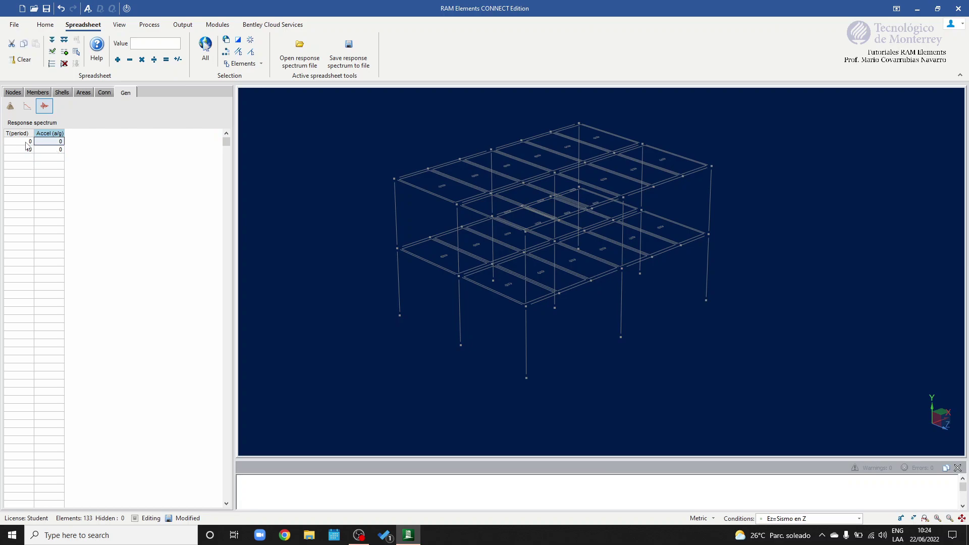
{"action": "type", "text": "."}
{"action": "key", "text": "Return"}
{"action": "type", "text": ".35"}
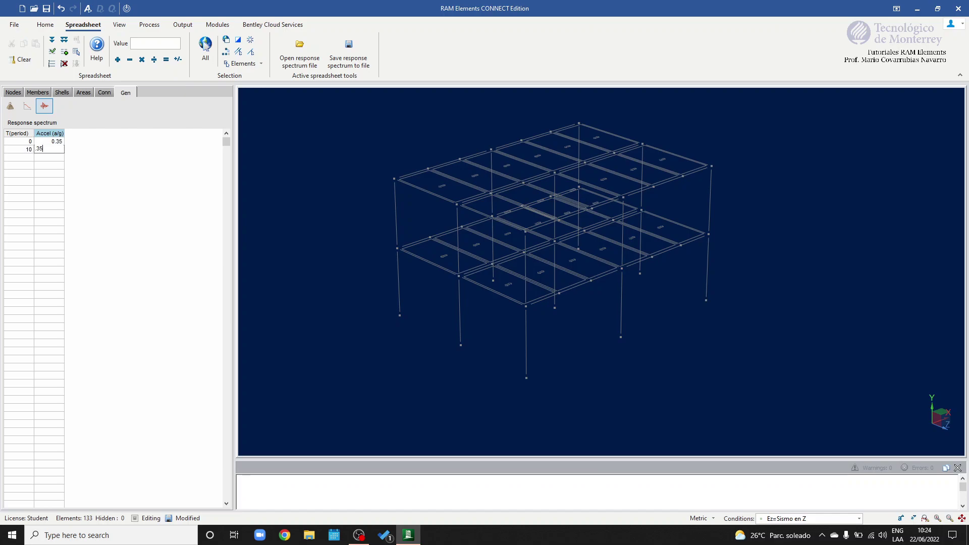
{"action": "key", "text": "Return"}
Step: Select the framing and load areas of both floor levels and make D=Cargas muertas the current load condition
{"action": "middle_click_drag", "start_coordinate": [381, 123], "coordinate": [722, 271]}
{"action": "left_click_drag", "start_coordinate": [409, 207], "coordinate": [856, 273]}
{"action": "left_click_drag", "start_coordinate": [403, 136], "coordinate": [753, 176]}
{"action": "left_click", "coordinate": [859, 519]}
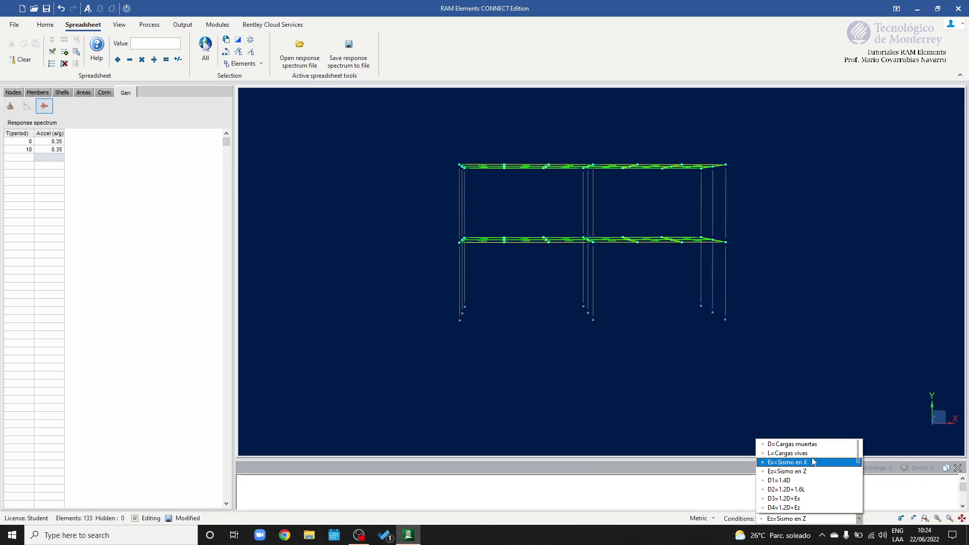
{"action": "left_click", "coordinate": [793, 444]}
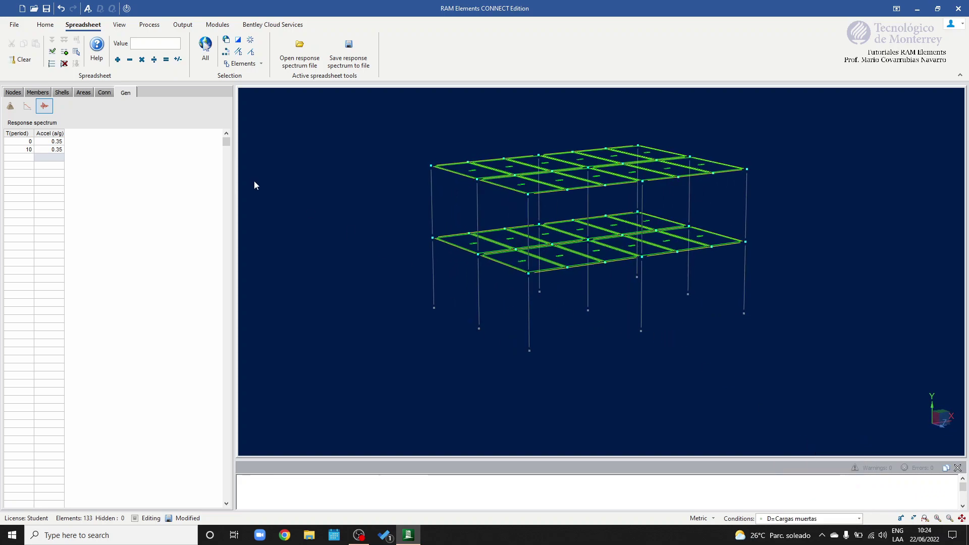
Step: Assign a 450 Kg/m2 surface load in the -Y direction to all selected areas and distribute it to the tributary members
{"action": "left_click", "coordinate": [40, 95]}
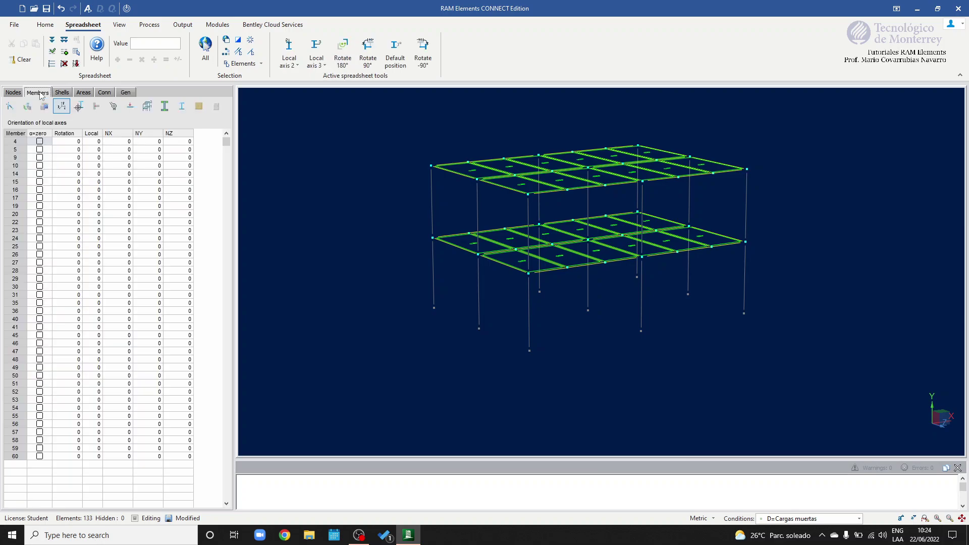
{"action": "left_click", "coordinate": [84, 94]}
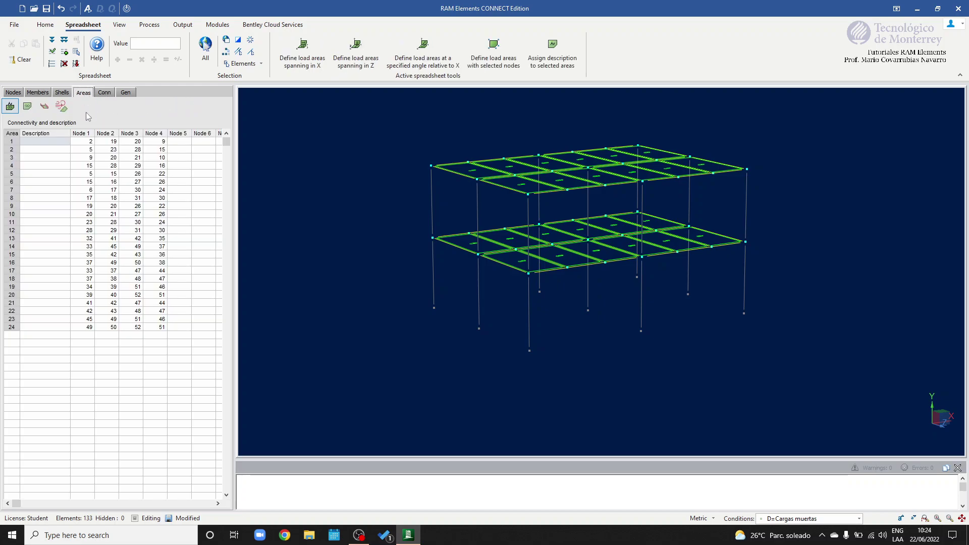
{"action": "left_click", "coordinate": [45, 106]}
{"action": "left_click", "coordinate": [42, 142]}
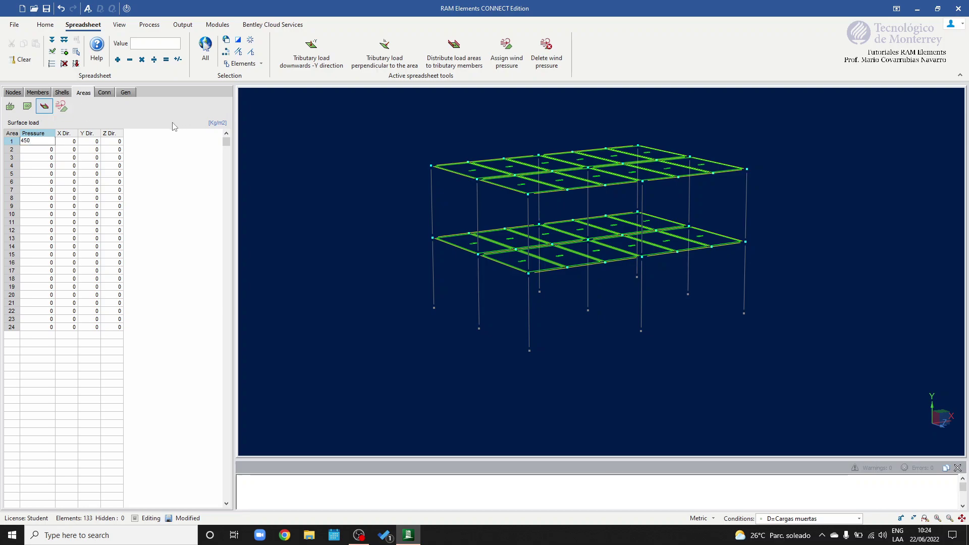
{"action": "left_click", "coordinate": [306, 55]}
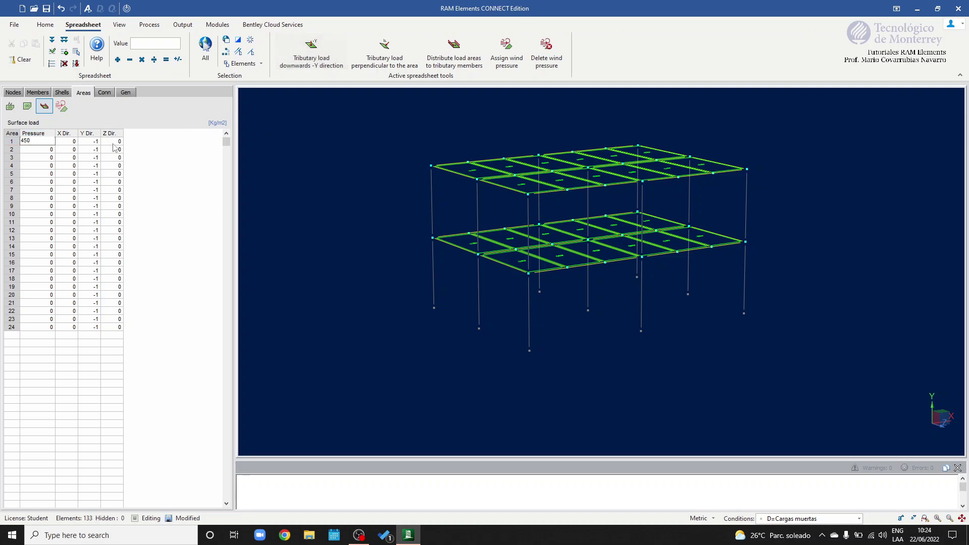
{"action": "left_click", "coordinate": [51, 40]}
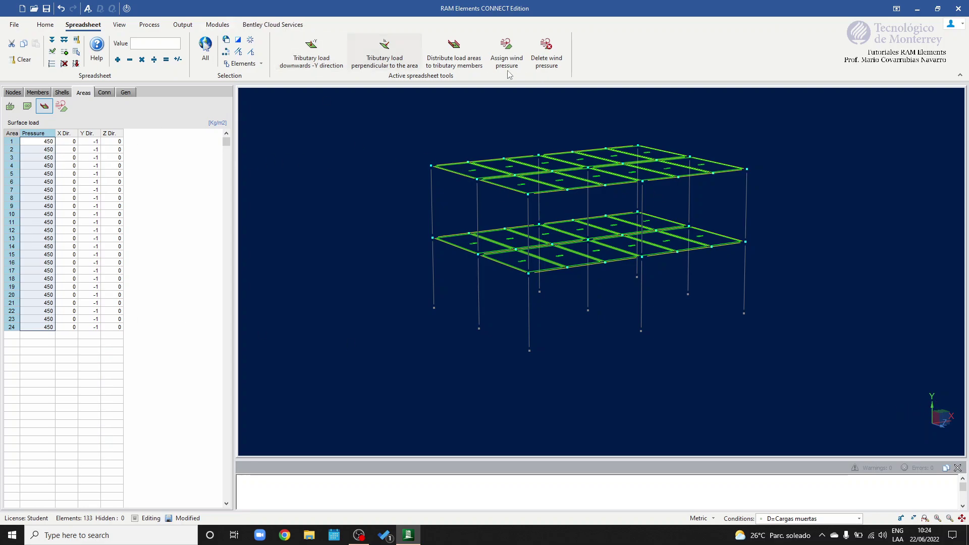
{"action": "left_click", "coordinate": [460, 55]}
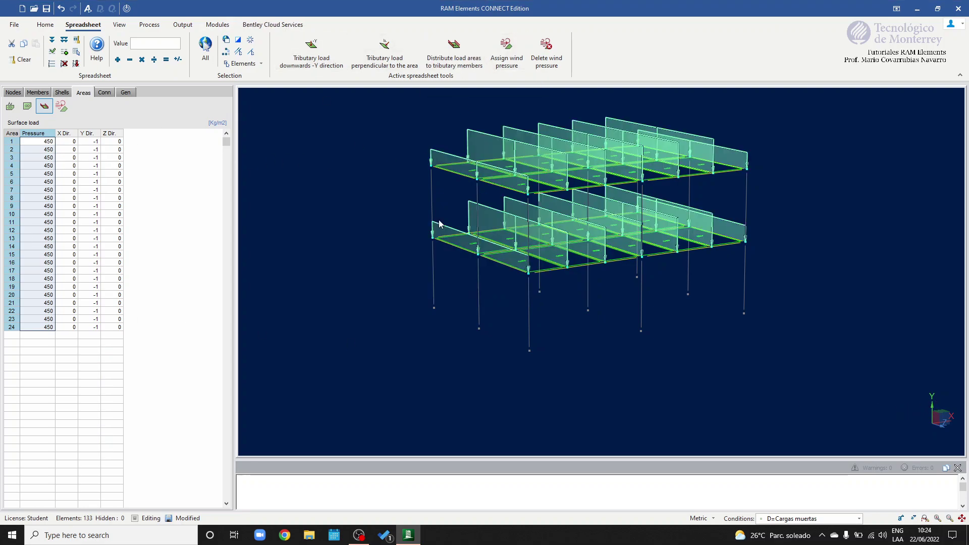
Step: Show the load values on the model and inspect the dead loads distributed to the beams of both floors
{"action": "mouse_move", "coordinate": [550, 227]}
{"action": "middle_mouse_down"}
{"action": "mouse_move", "coordinate": [537, 226]}
{"action": "mouse_move", "coordinate": [547, 223]}
{"action": "middle_mouse_up"}
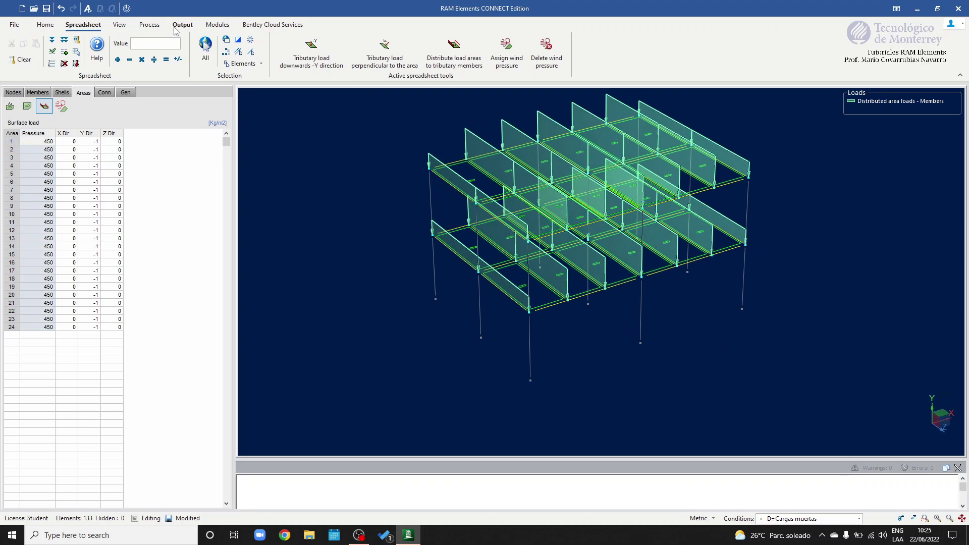
{"action": "left_click", "coordinate": [120, 25]}
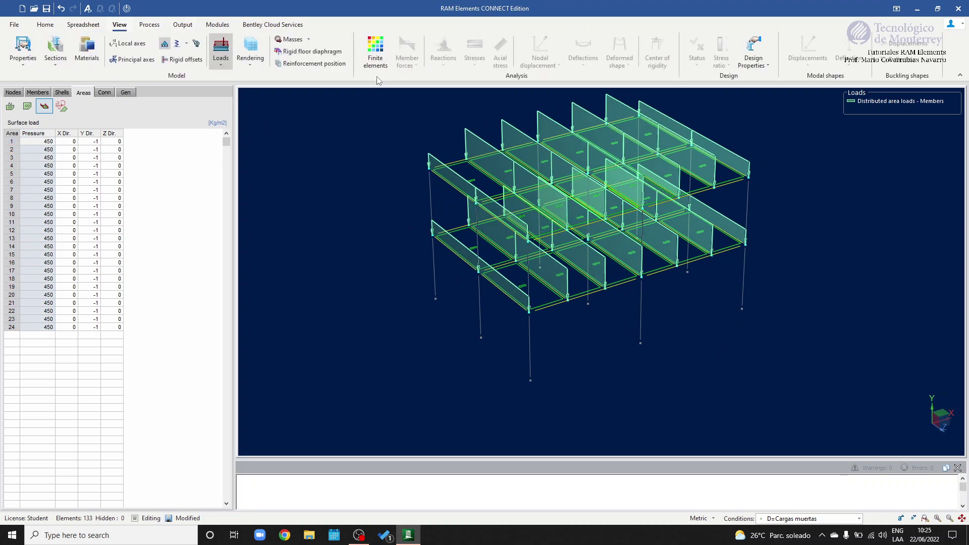
{"action": "left_click", "coordinate": [220, 64]}
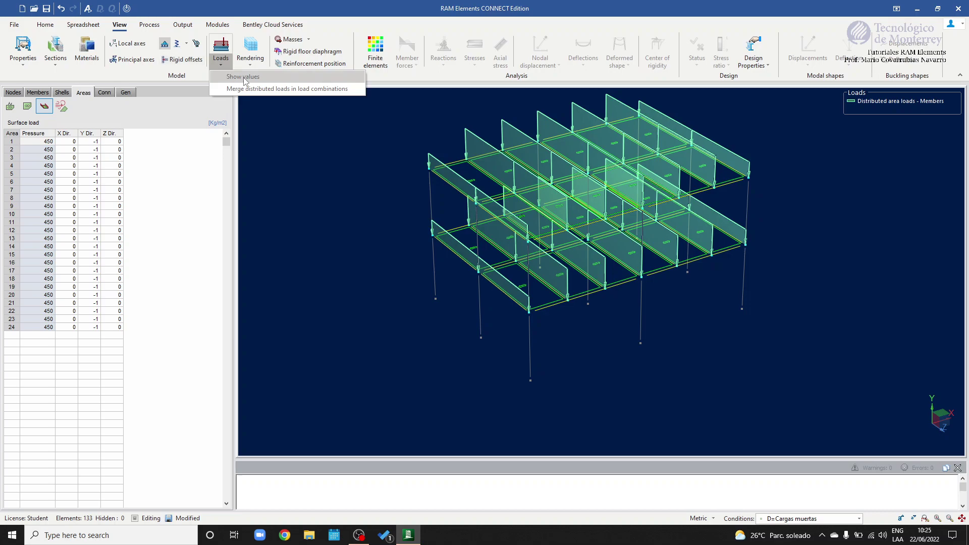
{"action": "left_click", "coordinate": [243, 77]}
{"action": "scroll", "coordinate": [505, 187], "scroll_direction": "up", "scroll_amount": 5}
{"action": "left_click", "coordinate": [503, 203]}
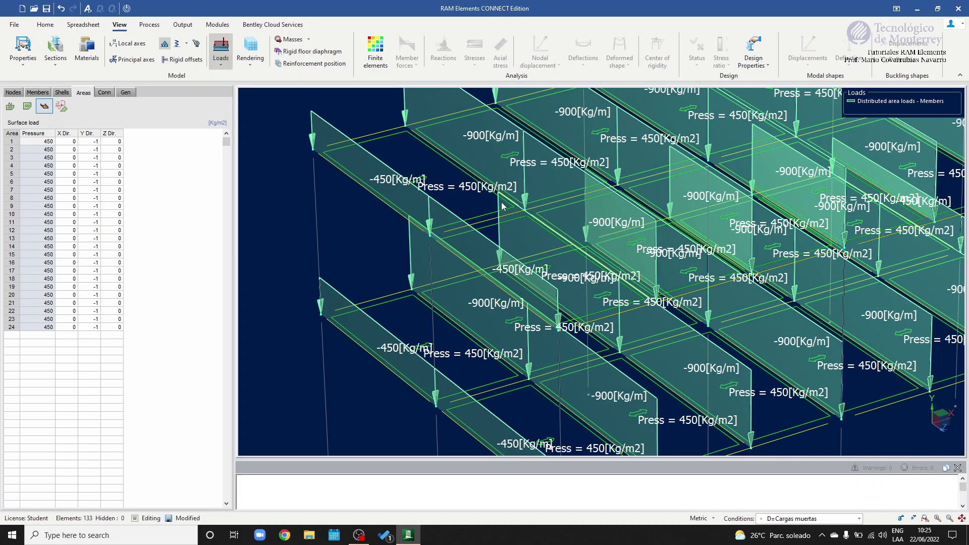
{"action": "scroll", "coordinate": [502, 203], "scroll_direction": "down", "scroll_amount": 3}
{"action": "middle_click_drag", "start_coordinate": [503, 204], "coordinate": [438, 157]}
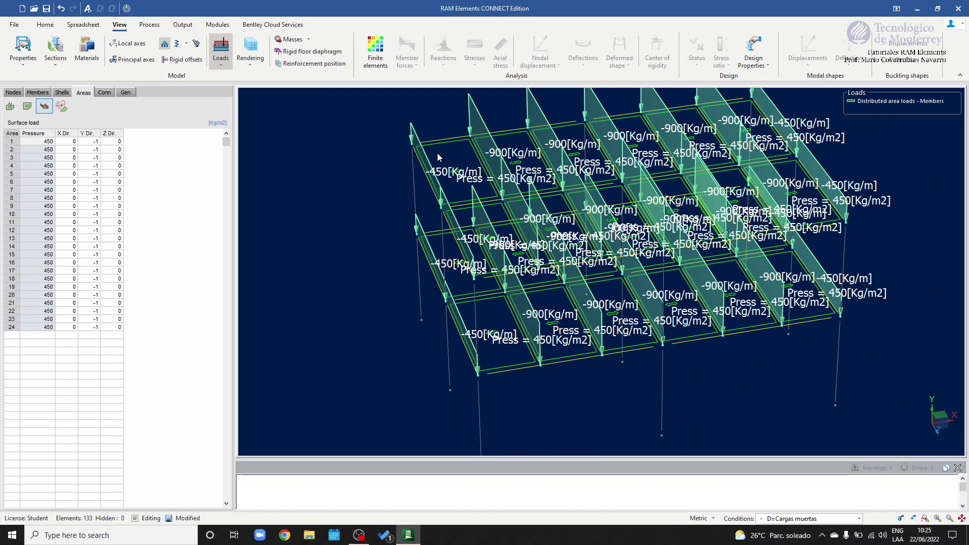
{"action": "left_click", "coordinate": [58, 151]}
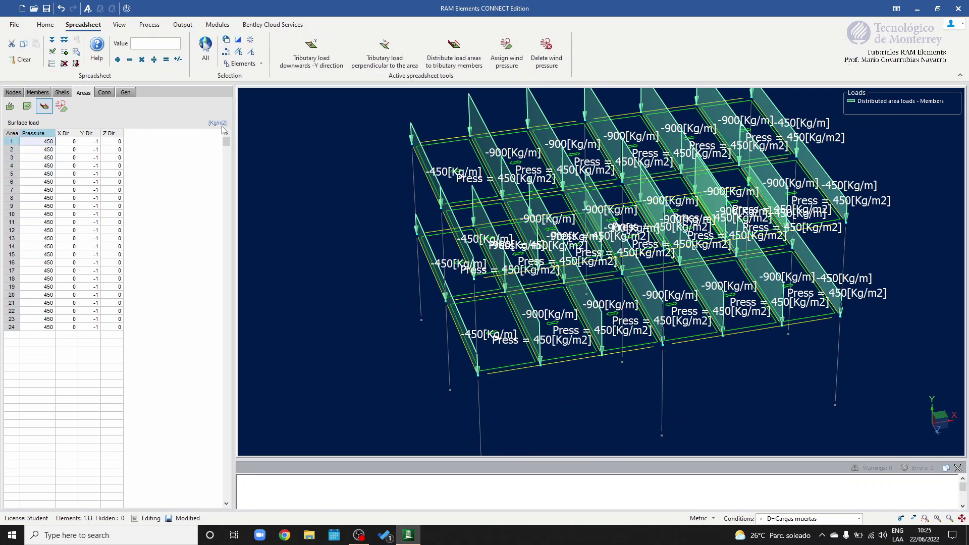
{"action": "mouse_move", "coordinate": [487, 163]}
{"action": "middle_mouse_down"}
{"action": "mouse_move", "coordinate": [525, 160]}
{"action": "mouse_move", "coordinate": [556, 174]}
{"action": "mouse_move", "coordinate": [473, 167]}
{"action": "middle_mouse_up"}
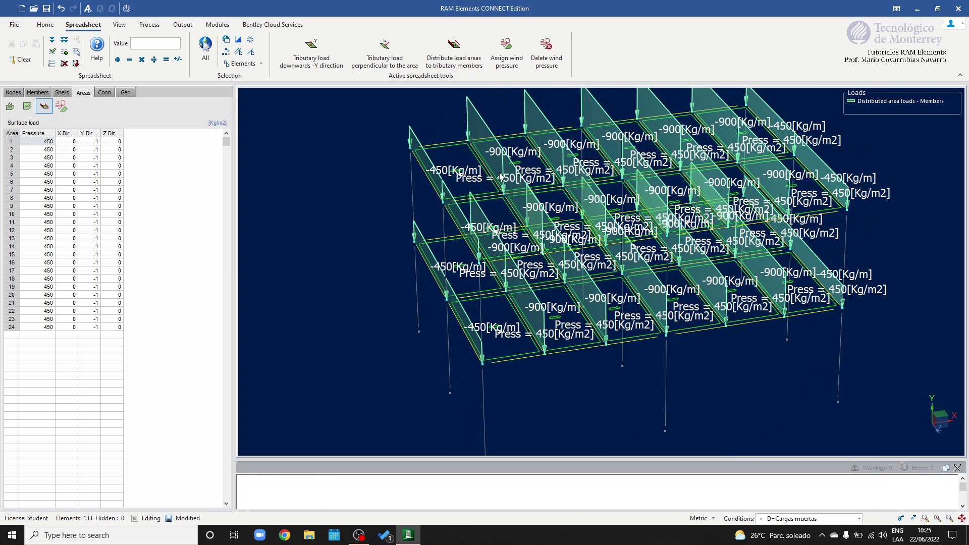
{"action": "scroll", "coordinate": [475, 215], "scroll_direction": "down", "scroll_amount": 2}
{"action": "middle_click_drag", "start_coordinate": [475, 215], "coordinate": [510, 200]}
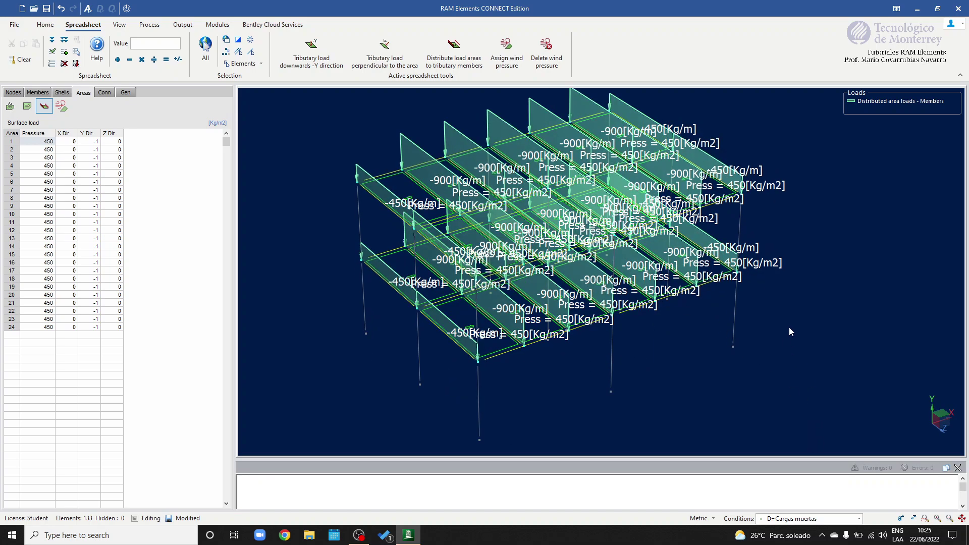
Step: Under load condition L=Cargas vivas, assign a 190 Kg/m2 surface load in the -Y direction to the lower floor's areas
{"action": "left_click", "coordinate": [860, 523]}
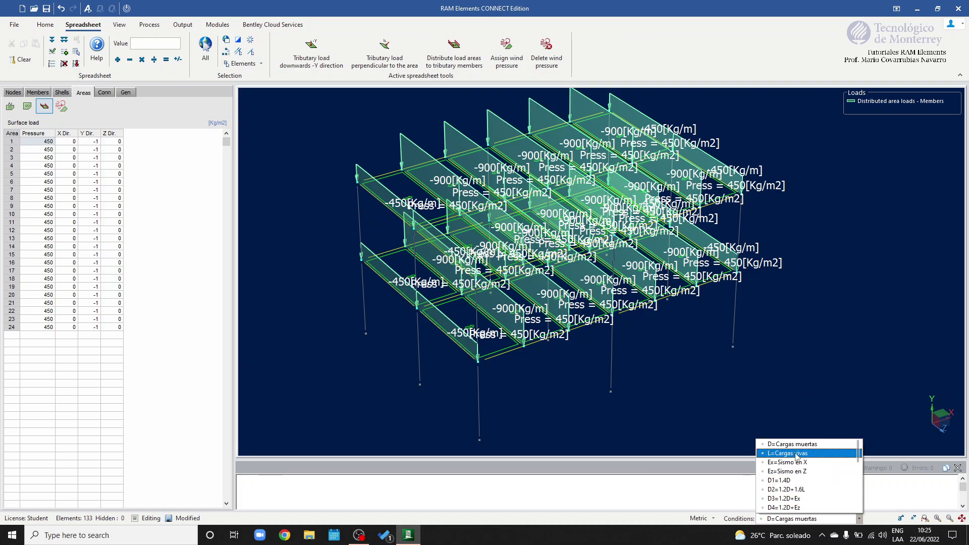
{"action": "left_click", "coordinate": [798, 452]}
{"action": "middle_click_drag", "start_coordinate": [781, 313], "coordinate": [790, 322]}
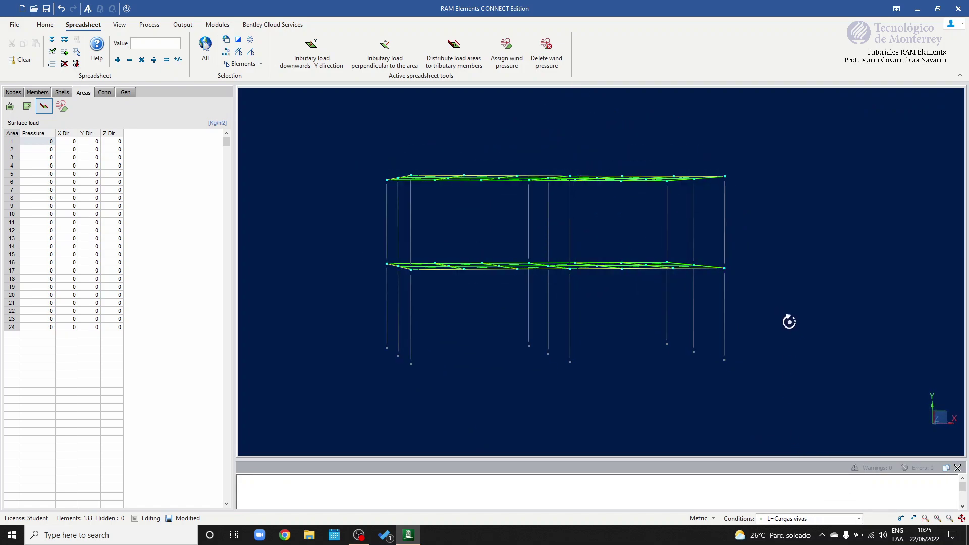
{"action": "left_click_drag", "start_coordinate": [331, 233], "coordinate": [849, 324]}
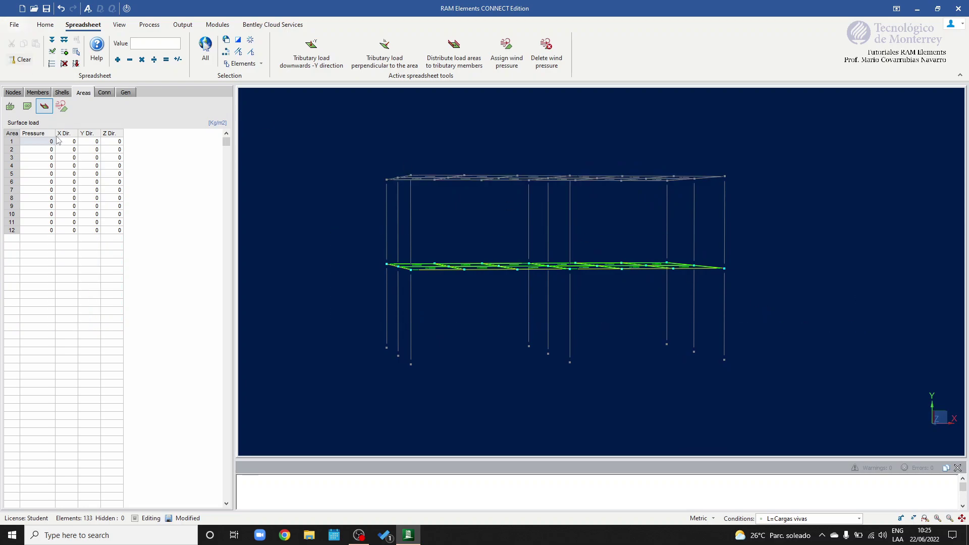
{"action": "left_click", "coordinate": [39, 140]}
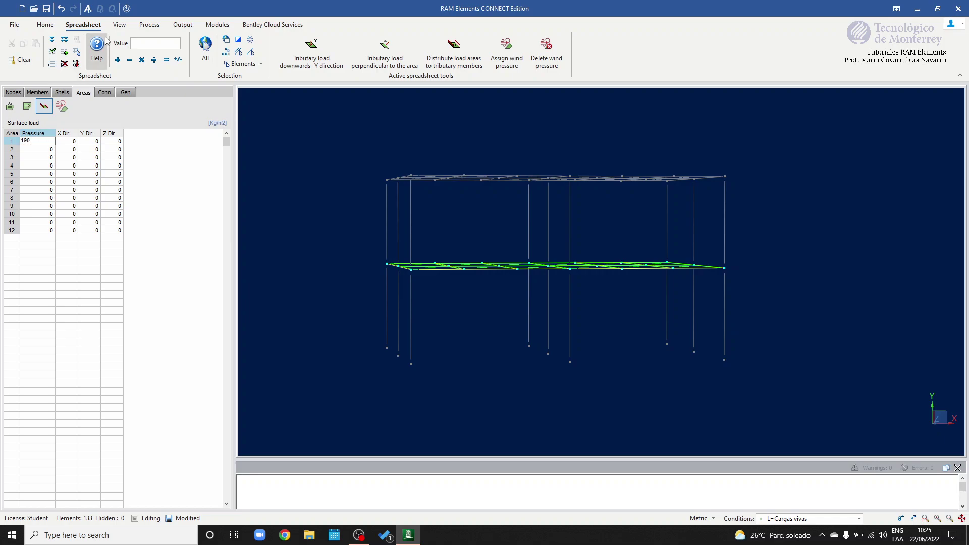
{"action": "left_click", "coordinate": [53, 40]}
{"action": "left_click", "coordinate": [316, 59]}
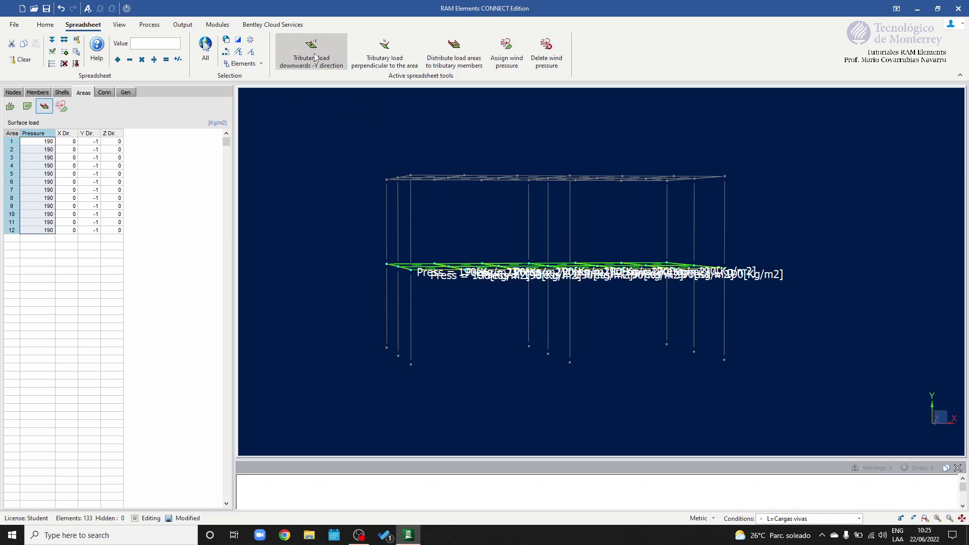
Step: Assign a 100 Kg/m2 live surface load in the -Y direction to the upper floor's areas
{"action": "left_click_drag", "start_coordinate": [338, 136], "coordinate": [761, 212]}
{"action": "left_click", "coordinate": [43, 141]}
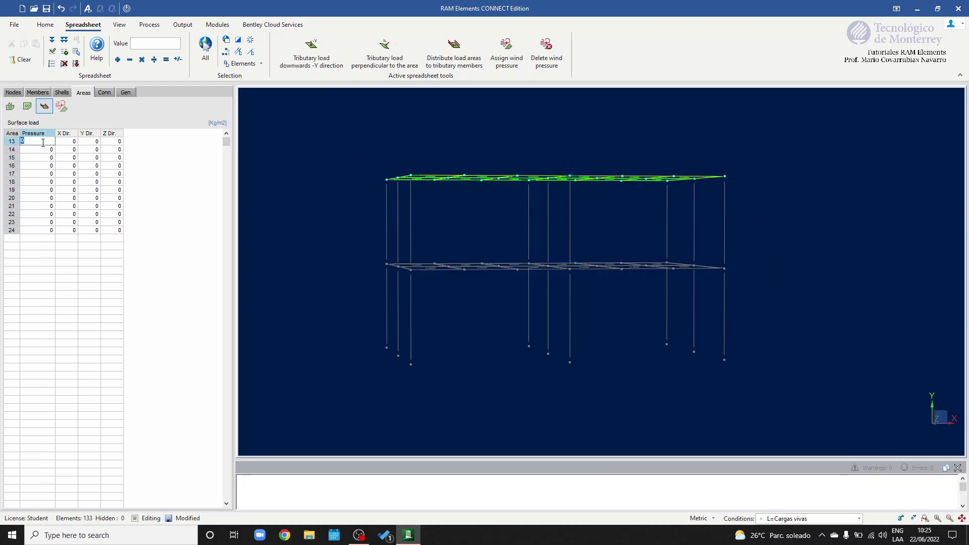
{"action": "type", "text": "100"}
{"action": "left_click", "coordinate": [52, 40]}
{"action": "left_click", "coordinate": [333, 61]}
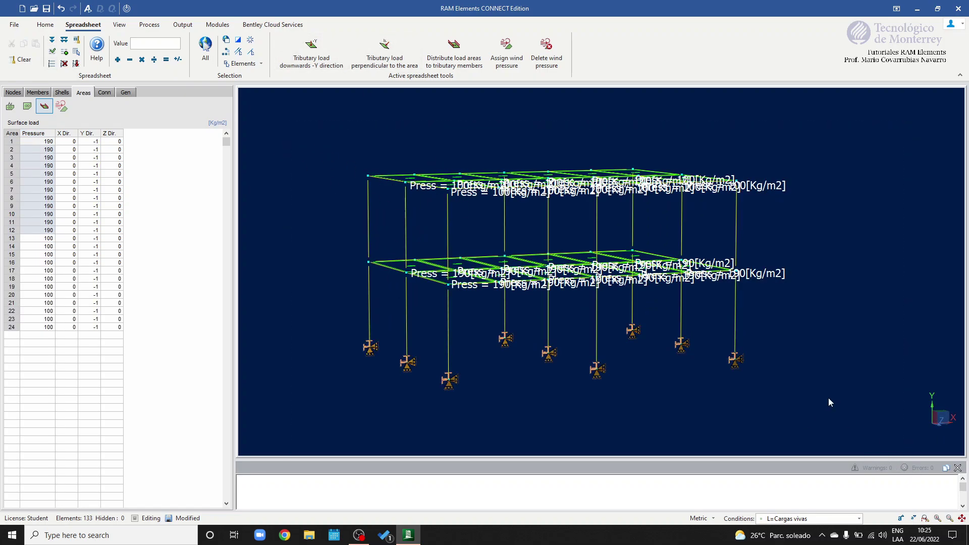
Step: Distribute the live surface loads of both floors' areas to the tributary members
{"action": "left_click", "coordinate": [471, 61]}
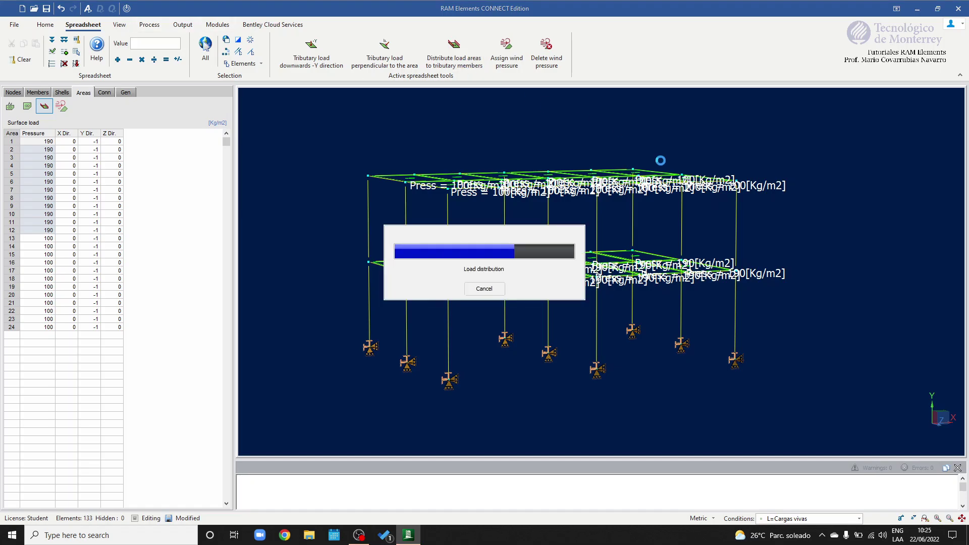
{"action": "middle_click_drag", "start_coordinate": [710, 199], "coordinate": [743, 197]}
{"action": "left_click", "coordinate": [743, 197]}
{"action": "middle_click_drag", "start_coordinate": [774, 253], "coordinate": [767, 249]}
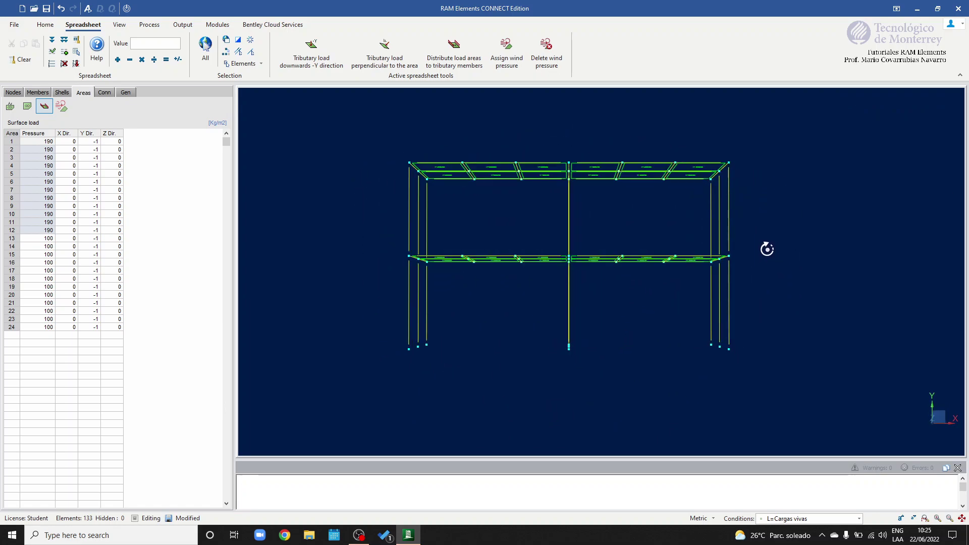
Step: Select the nodes of both floors and assign them rigid diaphragms based on their Y coordinate
{"action": "left_click_drag", "start_coordinate": [713, 281], "coordinate": [752, 283]}
{"action": "left_click_drag", "start_coordinate": [335, 149], "coordinate": [887, 216], "text": "shift"}
{"action": "middle_click_drag", "start_coordinate": [883, 217], "coordinate": [827, 223]}
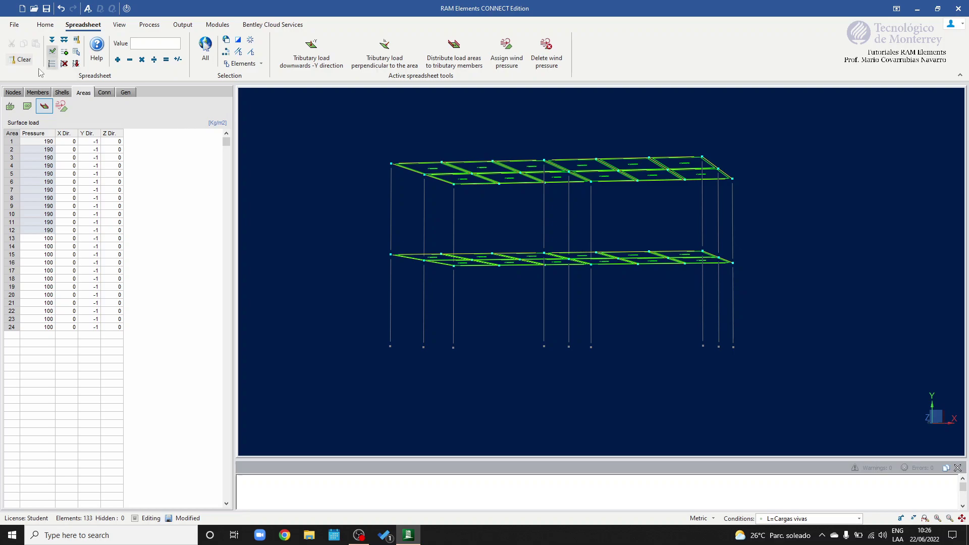
{"action": "left_click", "coordinate": [11, 92]}
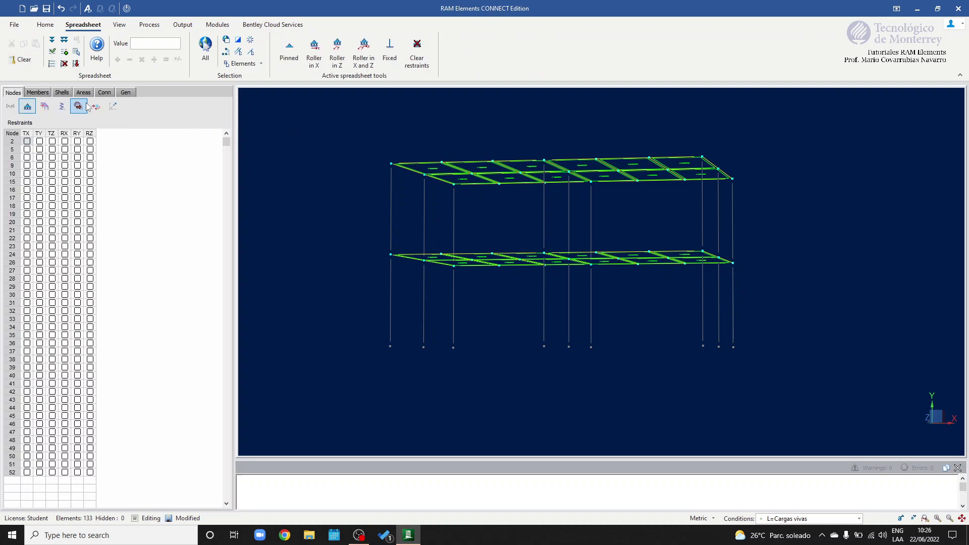
{"action": "left_click", "coordinate": [44, 107]}
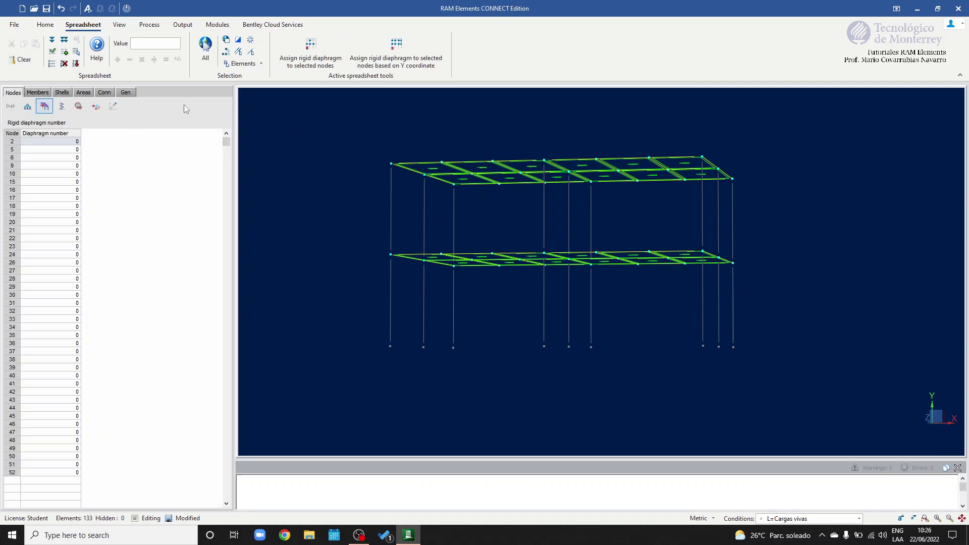
{"action": "left_click", "coordinate": [410, 53]}
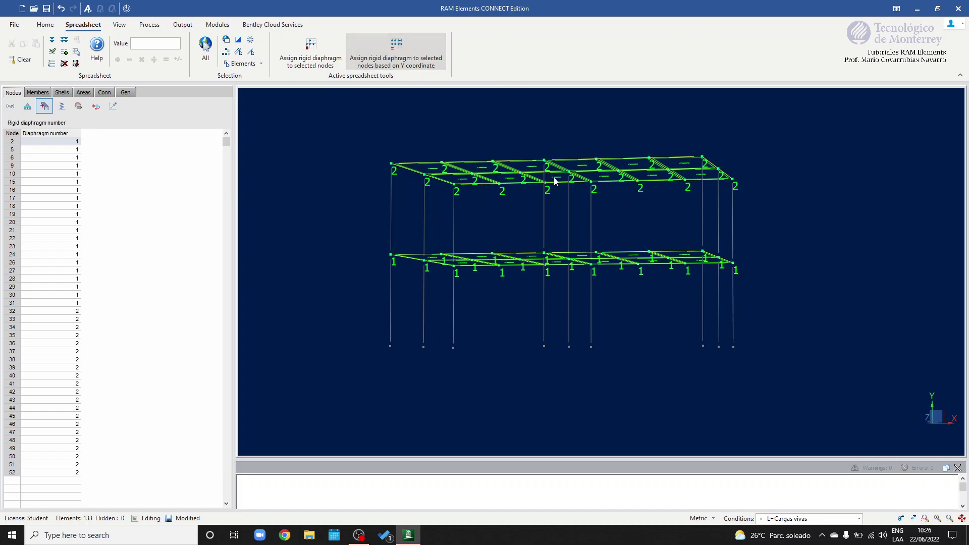
{"action": "middle_click_drag", "start_coordinate": [593, 195], "coordinate": [592, 194]}
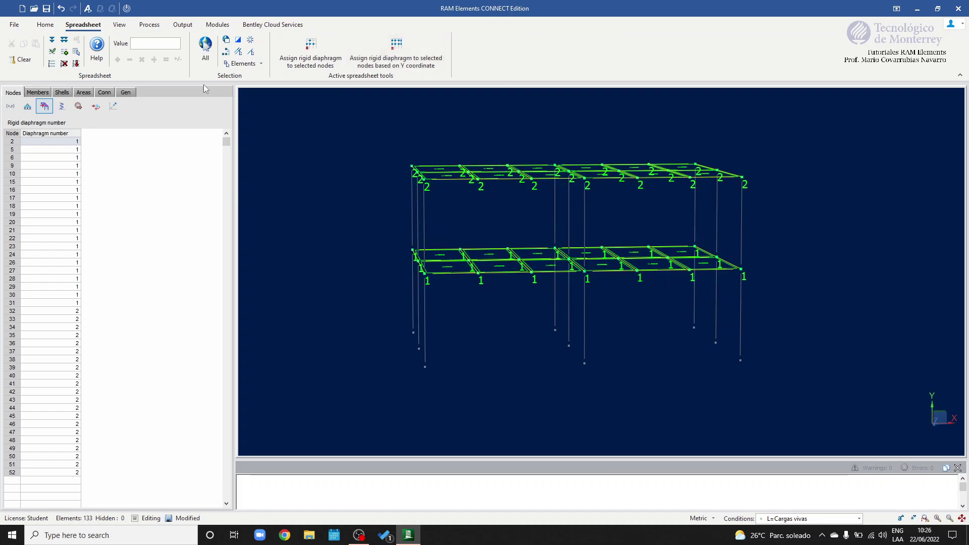
Step: Calculate the mass and center of mass for multiple floors, using D=Cargas muertas with factor 1 and L=Cargas vivas with a reduced factor
{"action": "left_click", "coordinate": [78, 106]}
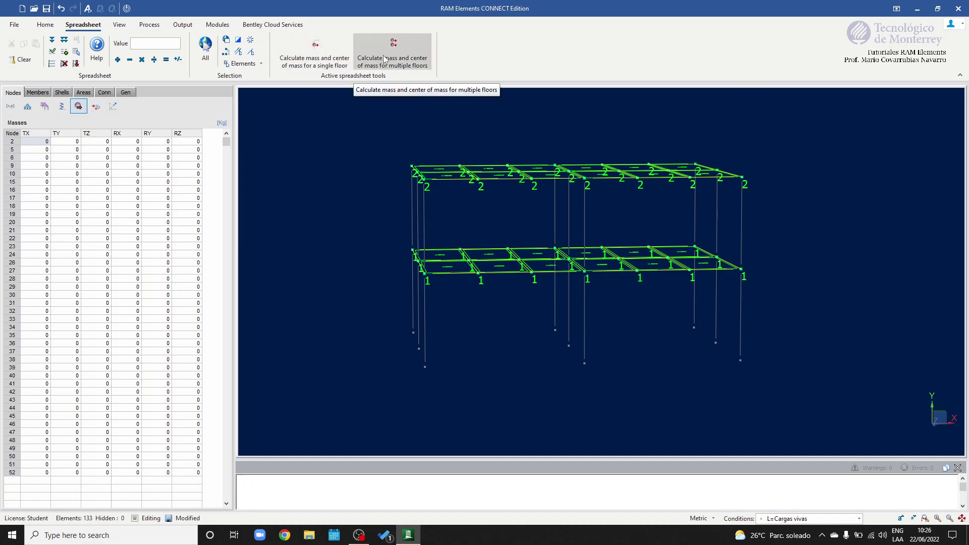
{"action": "left_click", "coordinate": [385, 60]}
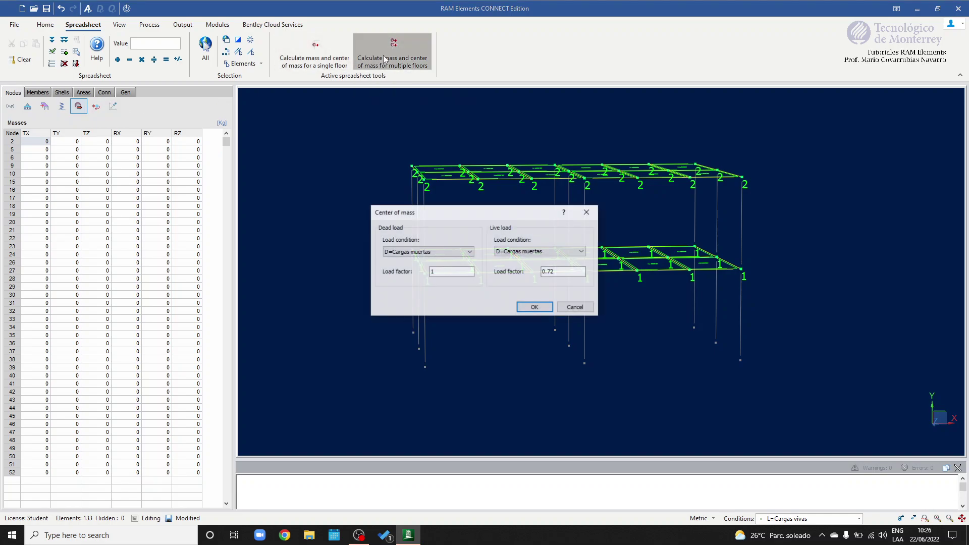
{"action": "left_click", "coordinate": [562, 252]}
{"action": "left_click", "coordinate": [527, 267]}
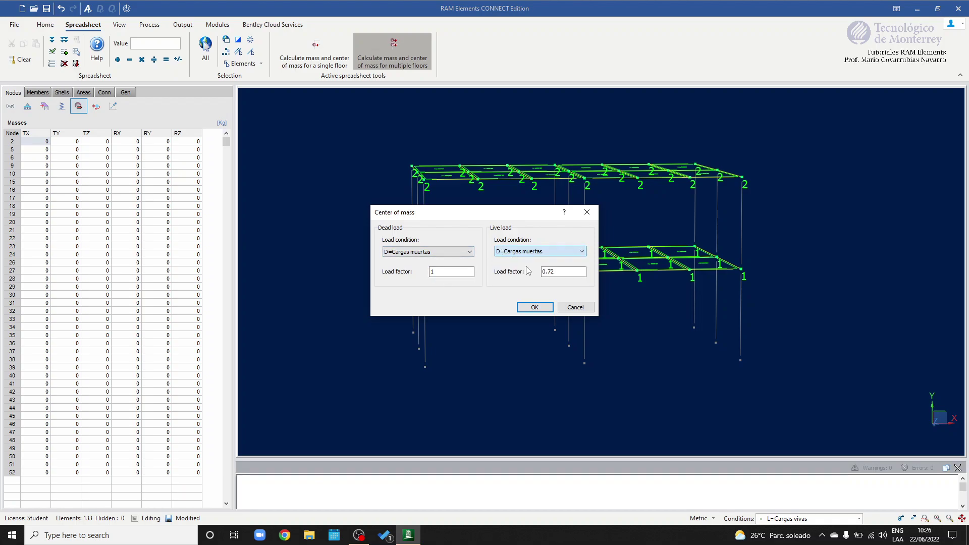
{"action": "left_click_drag", "start_coordinate": [562, 271], "coordinate": [502, 271]}
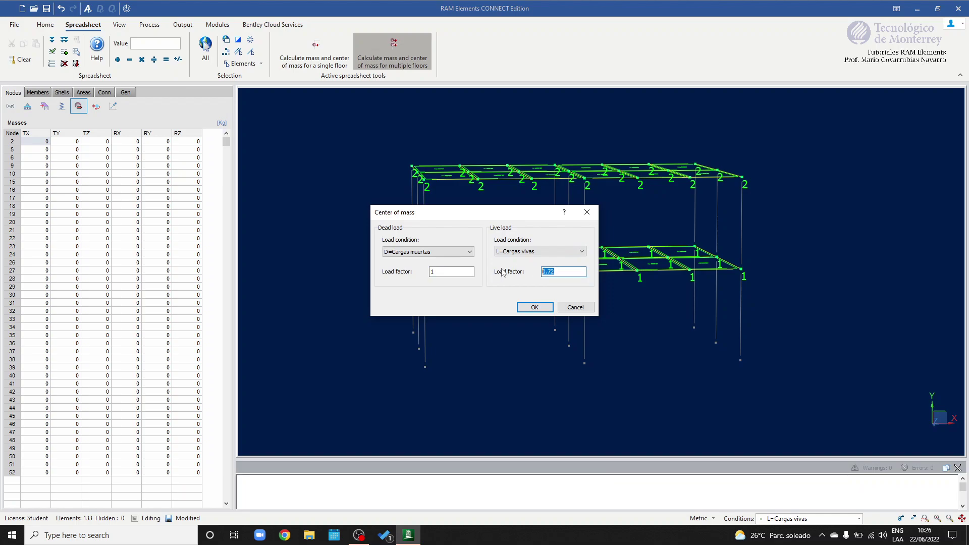
{"action": "type", "text": "."}
{"action": "left_click", "coordinate": [535, 307]}
Step: Examine the masses placed at each floor's center of mass, and select the whole model
{"action": "middle_click_drag", "start_coordinate": [541, 309], "coordinate": [591, 308]}
{"action": "scroll", "coordinate": [576, 266], "scroll_direction": "up", "scroll_amount": 5}
{"action": "scroll", "coordinate": [576, 266], "scroll_direction": "up", "scroll_amount": 3}
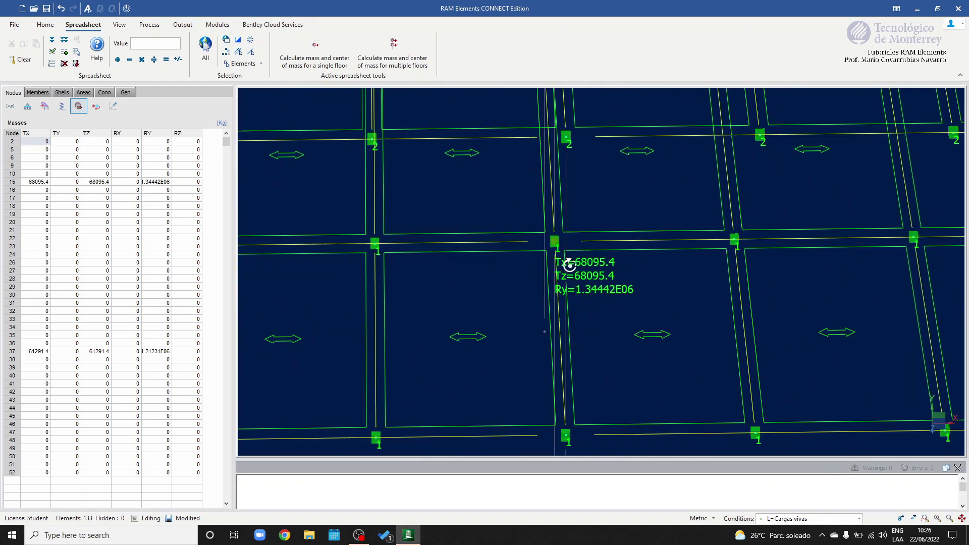
{"action": "scroll", "coordinate": [557, 247], "scroll_direction": "down", "scroll_amount": 8}
{"action": "middle_click_drag", "start_coordinate": [558, 248], "coordinate": [575, 232]}
{"action": "mouse_move", "coordinate": [742, 283]}
{"action": "middle_mouse_down"}
{"action": "mouse_move", "coordinate": [762, 267]}
{"action": "mouse_move", "coordinate": [757, 285]}
{"action": "mouse_move", "coordinate": [770, 286]}
{"action": "mouse_move", "coordinate": [743, 290]}
{"action": "middle_mouse_up"}
{"action": "left_click_drag", "start_coordinate": [763, 315], "coordinate": [688, 303]}
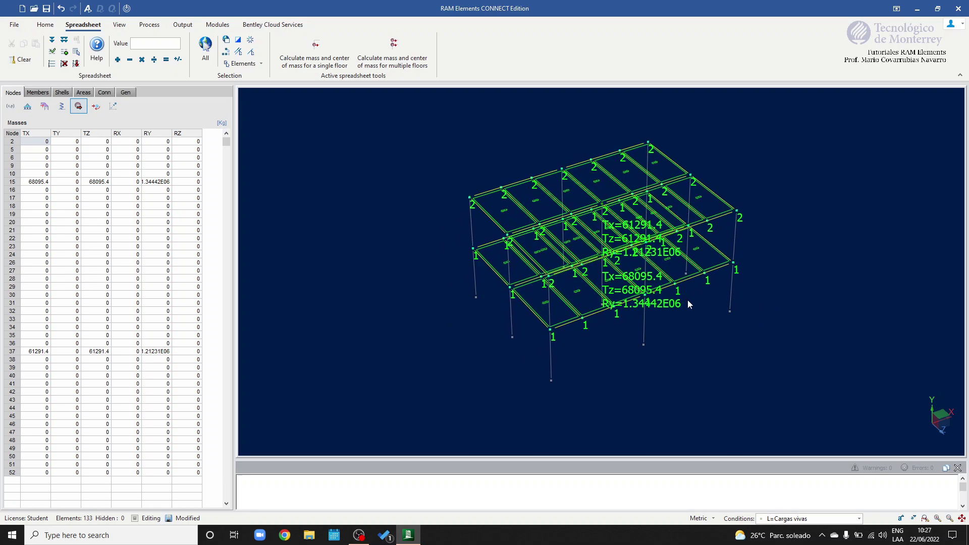
{"action": "left_click_drag", "start_coordinate": [692, 303], "coordinate": [467, 181]}
{"action": "left_click_drag", "start_coordinate": [386, 138], "coordinate": [848, 413]}
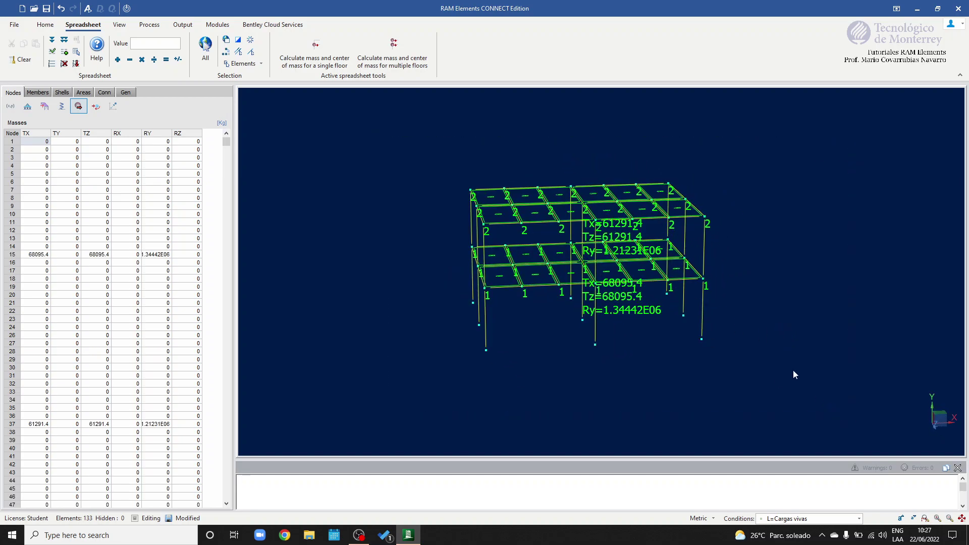
Step: Open the structural analysis settings and review the mass source, number of modal shapes and center of rigidity options
{"action": "left_click", "coordinate": [88, 8]}
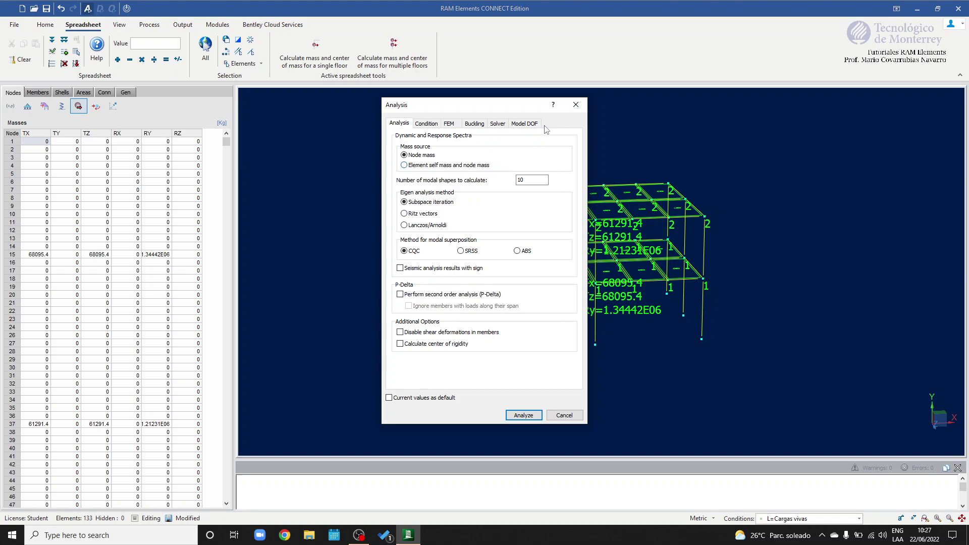
{"action": "left_click_drag", "start_coordinate": [518, 111], "coordinate": [366, 105]}
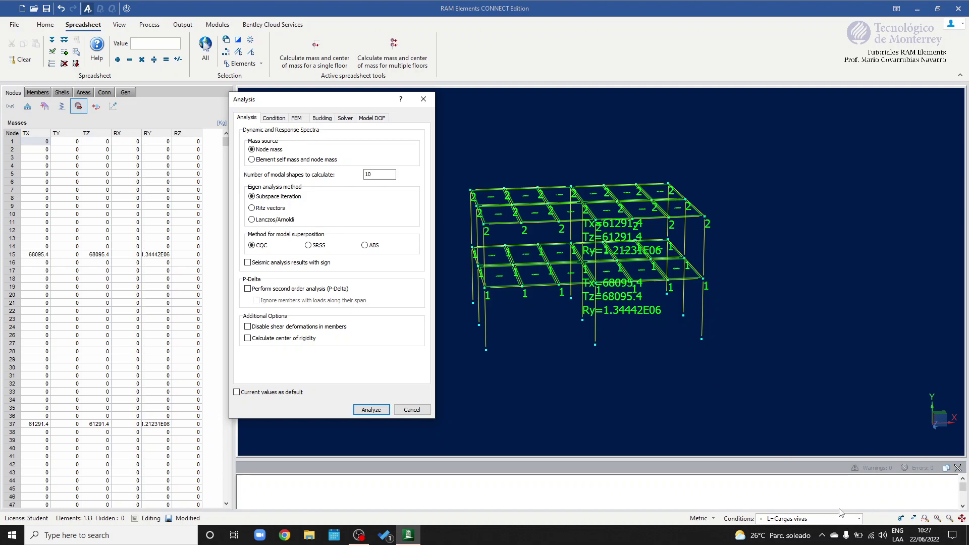
{"action": "left_click_drag", "start_coordinate": [360, 105], "coordinate": [368, 101]}
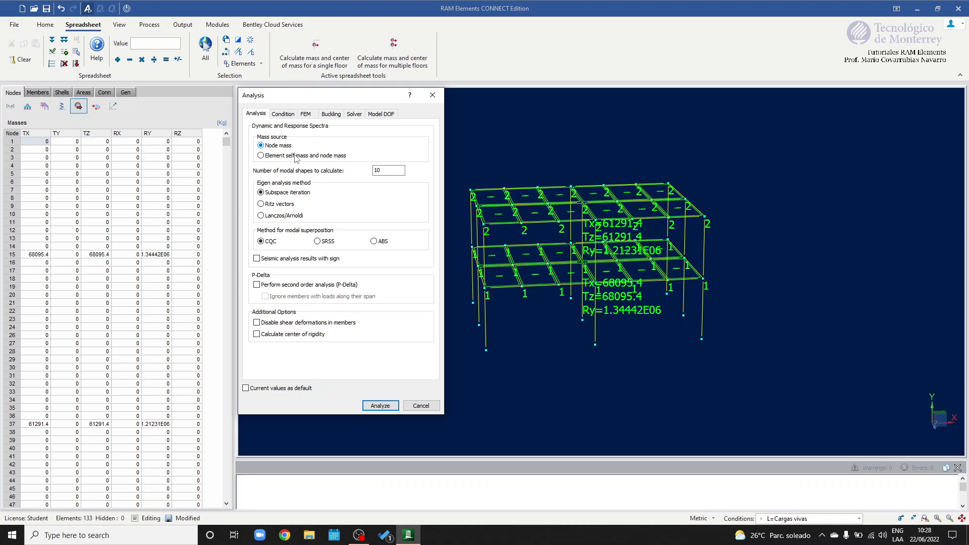
{"action": "left_click", "coordinate": [262, 156]}
{"action": "left_click", "coordinate": [262, 146]}
{"action": "double_click", "coordinate": [378, 171]}
{"action": "left_click", "coordinate": [257, 334]}
Step: Exclude the Ex and Ez seismic conditions from the analysis and include both again
{"action": "left_click", "coordinate": [291, 116]}
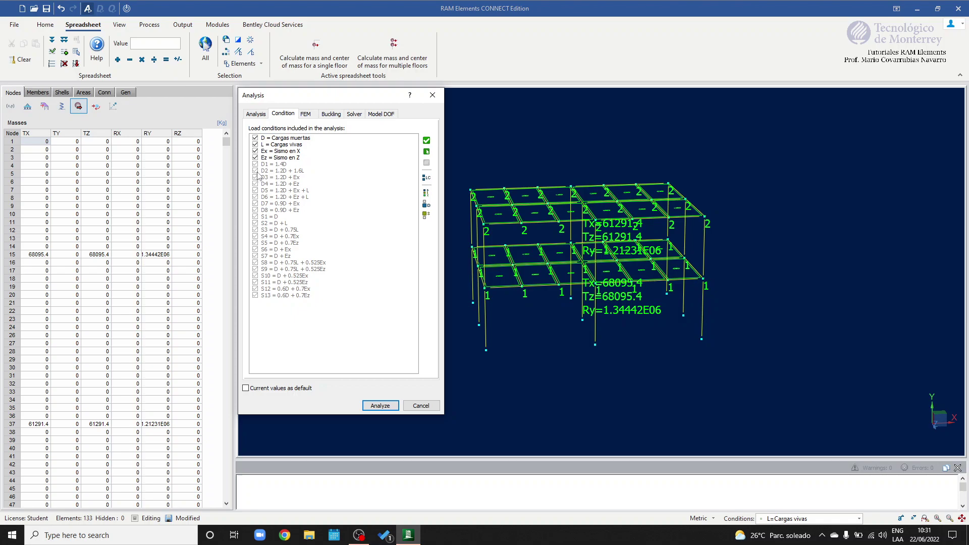
{"action": "left_click", "coordinate": [257, 151]}
{"action": "left_click", "coordinate": [257, 158]}
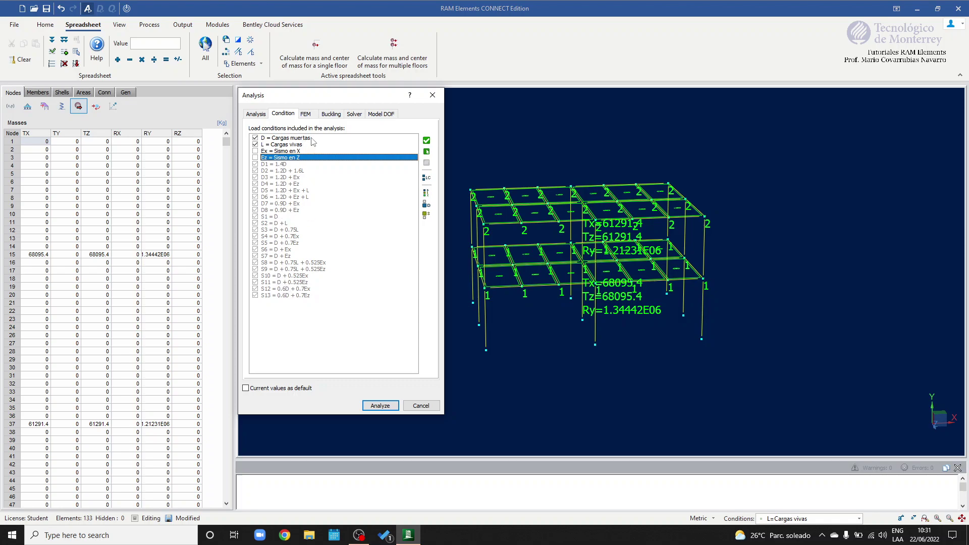
{"action": "left_click", "coordinate": [255, 150]}
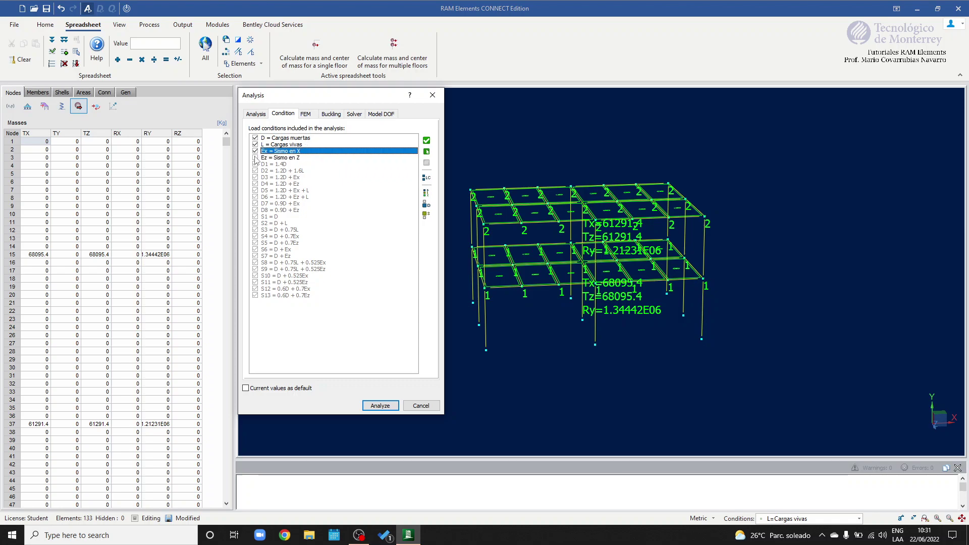
{"action": "left_click", "coordinate": [255, 158]}
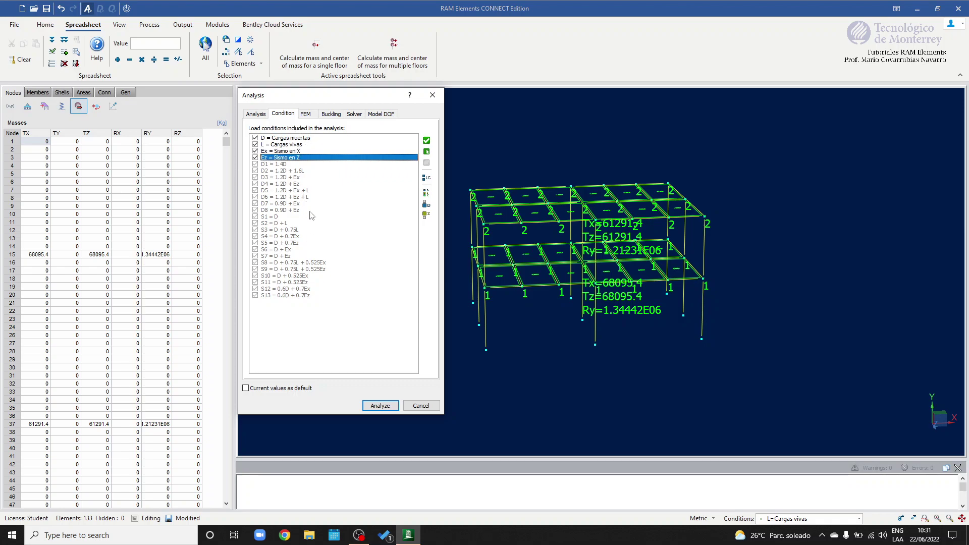
Step: Try the minimum number and maximum length limits for member segments, turn both off again, and check the merge nodes tolerance
{"action": "left_click", "coordinate": [305, 114]}
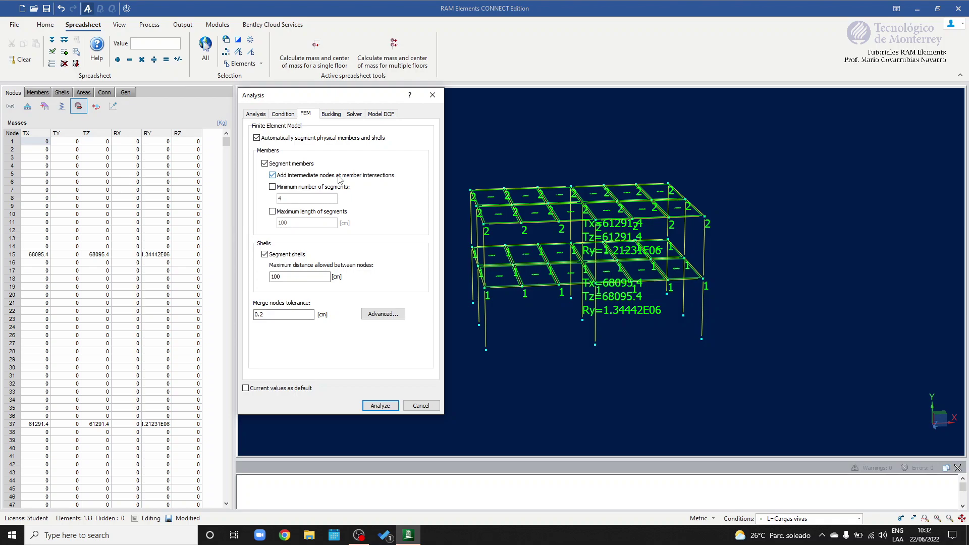
{"action": "left_click", "coordinate": [272, 187]}
{"action": "left_click", "coordinate": [272, 212]}
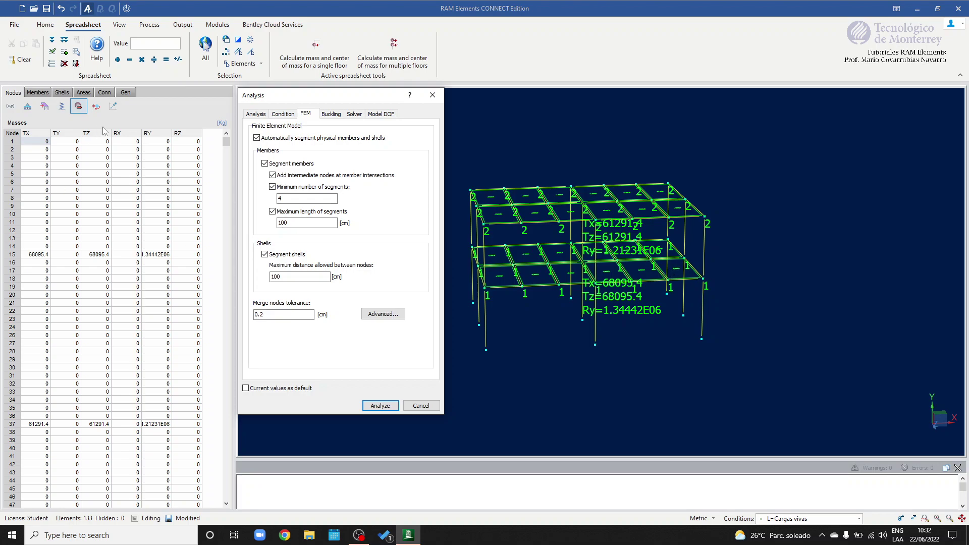
{"action": "left_click", "coordinate": [273, 211]}
{"action": "left_click", "coordinate": [272, 186]}
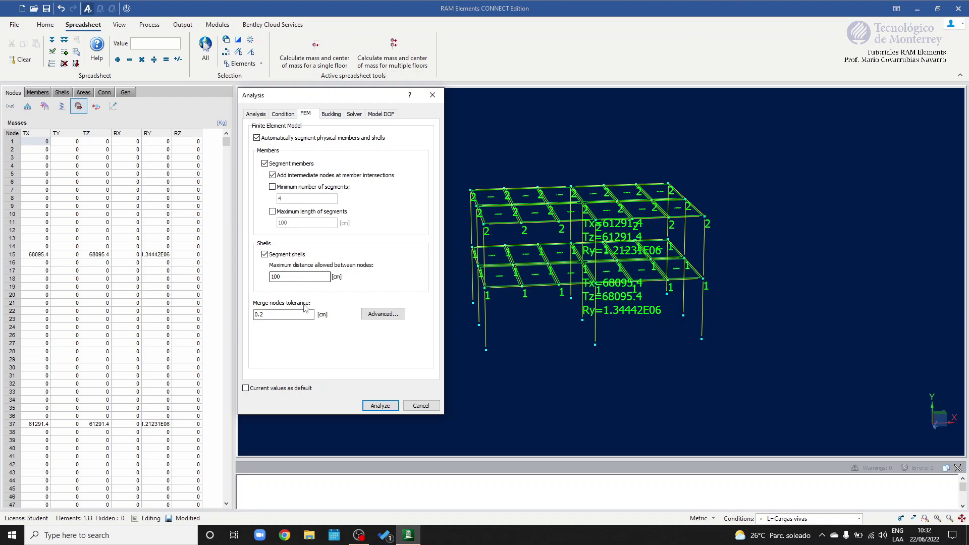
{"action": "left_click_drag", "start_coordinate": [271, 314], "coordinate": [237, 315]}
Step: Review the linear buckling, solver and degrees of freedom options, and close the analysis settings without running the analysis
{"action": "left_click", "coordinate": [331, 114]}
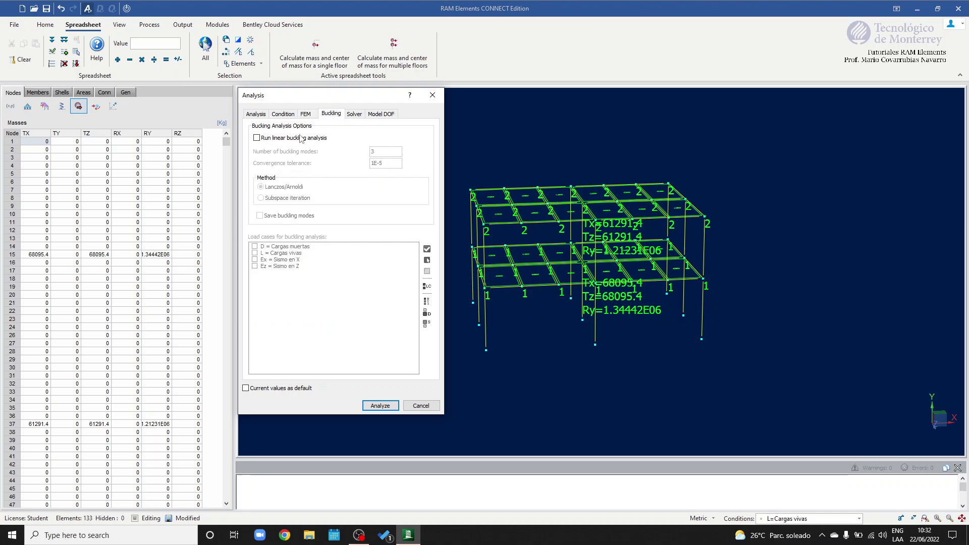
{"action": "left_click", "coordinate": [258, 139]}
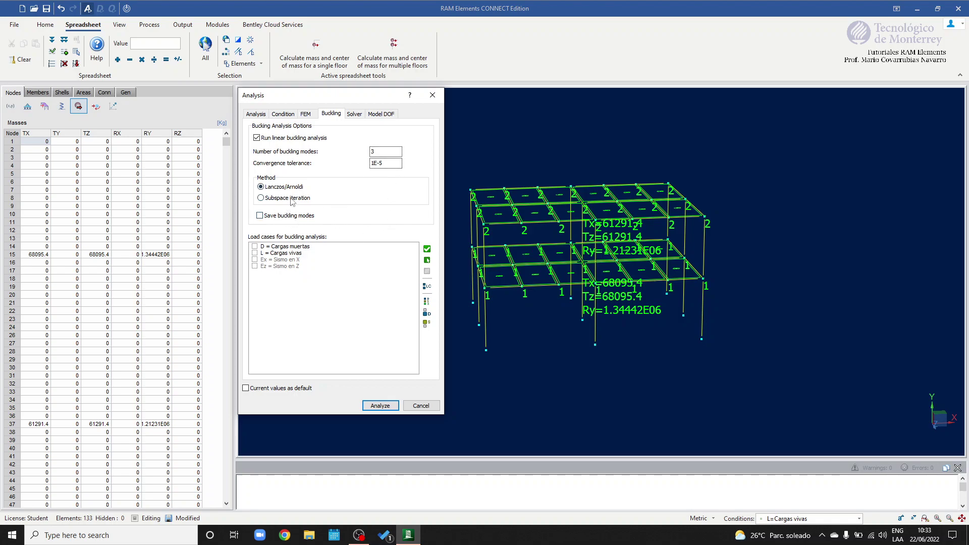
{"action": "left_click", "coordinate": [257, 138]}
{"action": "left_click", "coordinate": [354, 114]}
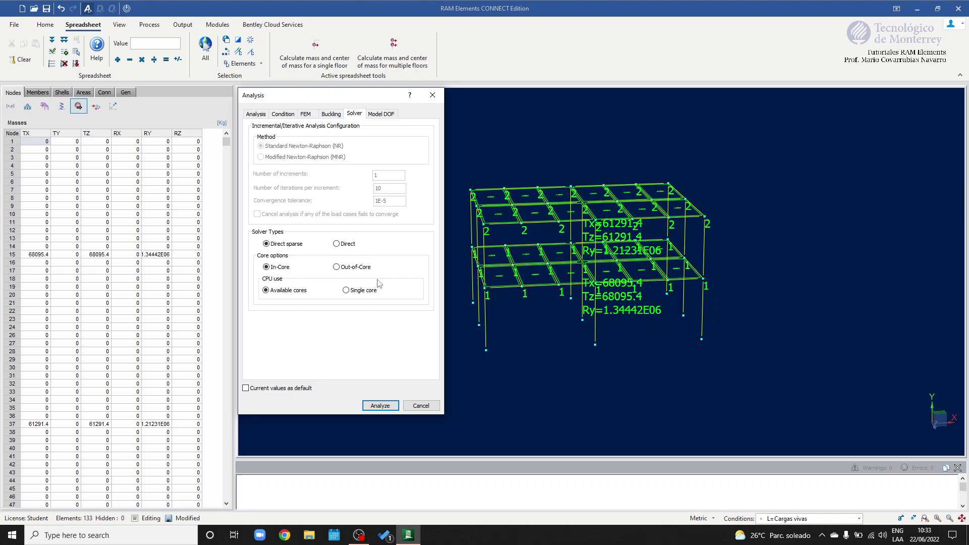
{"action": "left_click", "coordinate": [380, 115]}
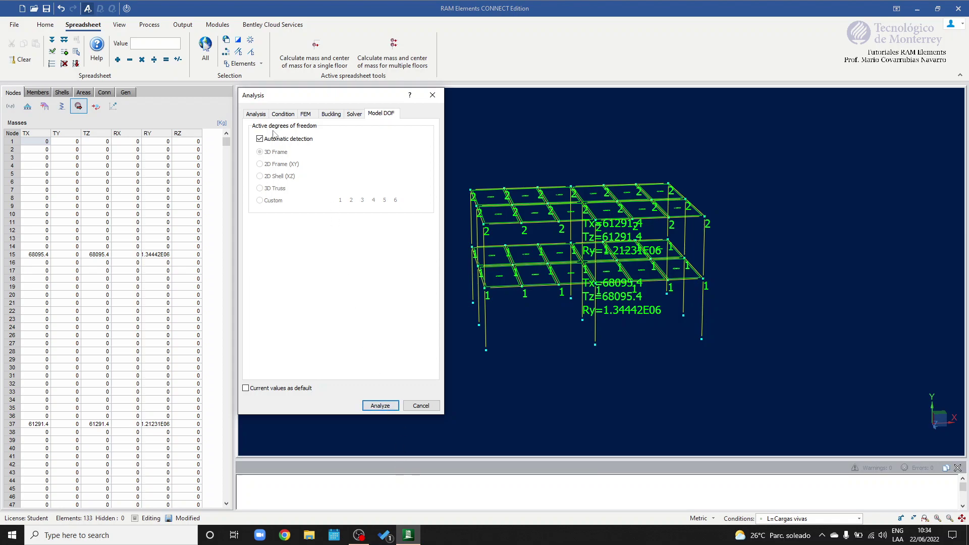
{"action": "left_click", "coordinate": [257, 114]}
{"action": "left_click", "coordinate": [432, 95]}
Step: Copy the three nodes at the upper floor's +X edge once, 1 m in X
{"action": "mouse_move", "coordinate": [651, 206]}
{"action": "middle_mouse_down"}
{"action": "mouse_move", "coordinate": [613, 205]}
{"action": "mouse_move", "coordinate": [653, 208]}
{"action": "middle_mouse_up"}
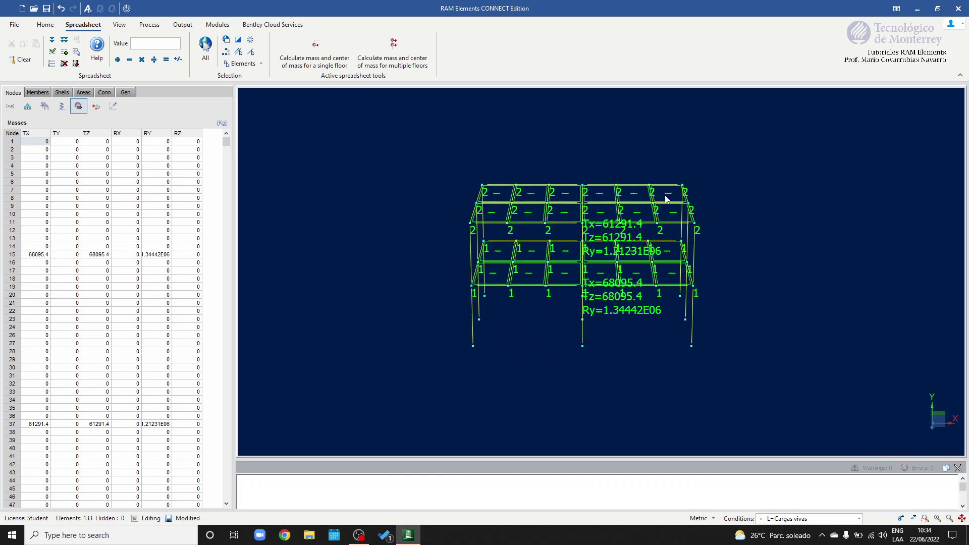
{"action": "scroll", "coordinate": [664, 199], "scroll_direction": "up", "scroll_amount": 4}
{"action": "left_click_drag", "start_coordinate": [691, 155], "coordinate": [734, 282]}
{"action": "middle_click_drag", "start_coordinate": [784, 239], "coordinate": [694, 223]}
{"action": "right_click", "coordinate": [694, 223]}
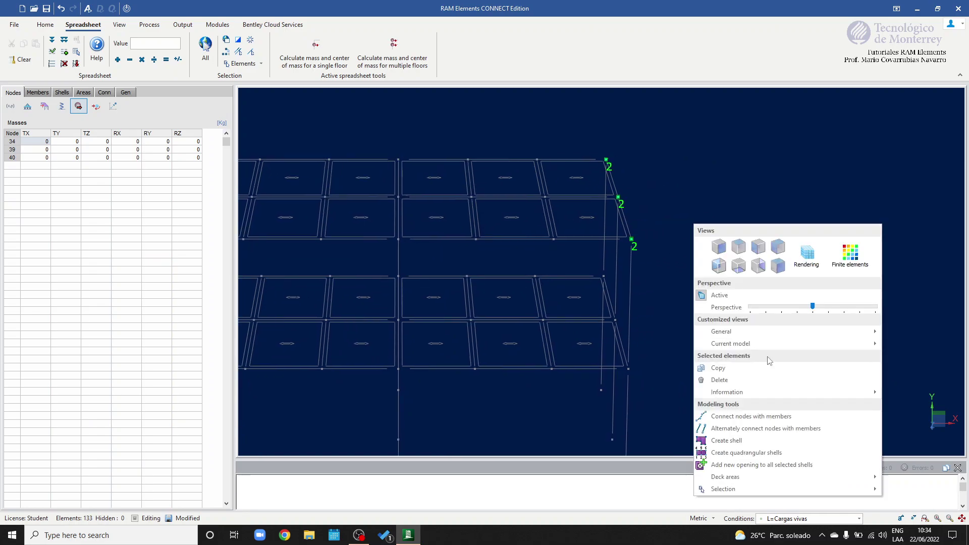
{"action": "left_click", "coordinate": [753, 368]}
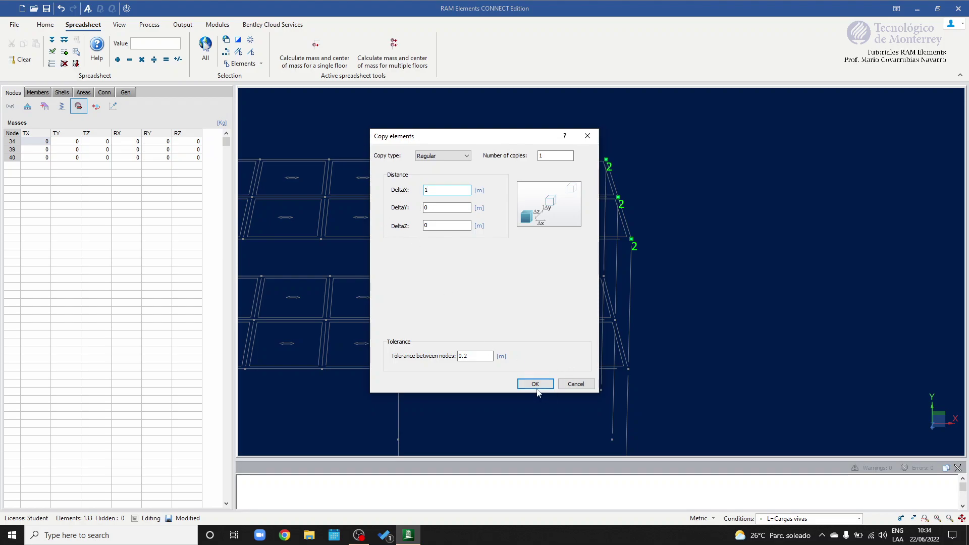
{"action": "left_click", "coordinate": [534, 384]}
Step: Create quadrangular shells between the upper floor's three edge nodes and their three copies
{"action": "middle_click_drag", "start_coordinate": [677, 208], "coordinate": [662, 218]}
{"action": "middle_click_drag", "start_coordinate": [614, 239], "coordinate": [666, 108]}
{"action": "left_click", "coordinate": [542, 324]}
{"action": "left_click", "coordinate": [648, 219]}
{"action": "left_click", "coordinate": [746, 121]}
{"action": "left_click", "coordinate": [522, 314]}
{"action": "left_click", "coordinate": [625, 210]}
{"action": "middle_click_drag", "start_coordinate": [655, 184], "coordinate": [644, 243]}
{"action": "left_click", "coordinate": [722, 179]}
{"action": "right_click", "coordinate": [743, 221]}
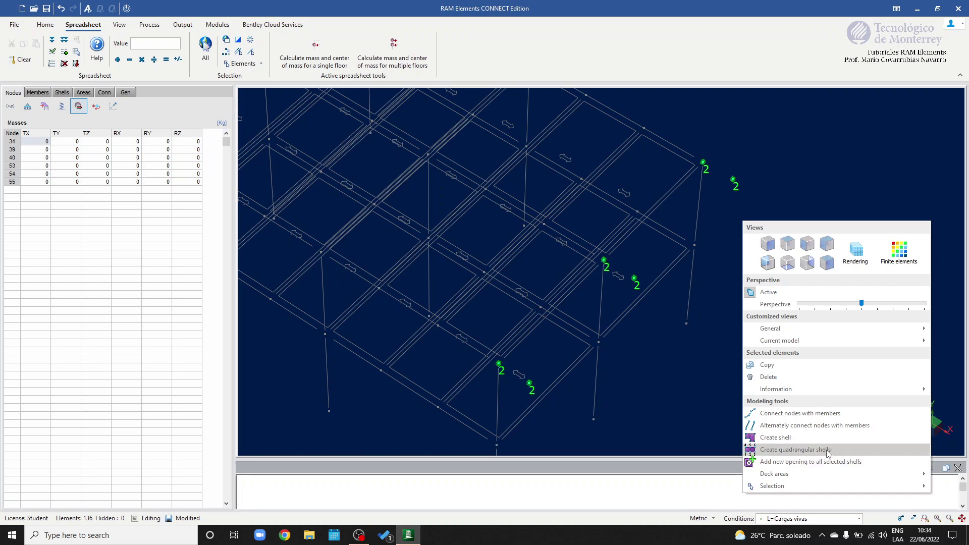
{"action": "left_click", "coordinate": [800, 453]}
{"action": "middle_click_drag", "start_coordinate": [667, 247], "coordinate": [656, 282]}
Step: Assign the SLAB description to the two new shells at the upper floor's edge
{"action": "left_click", "coordinate": [27, 106]}
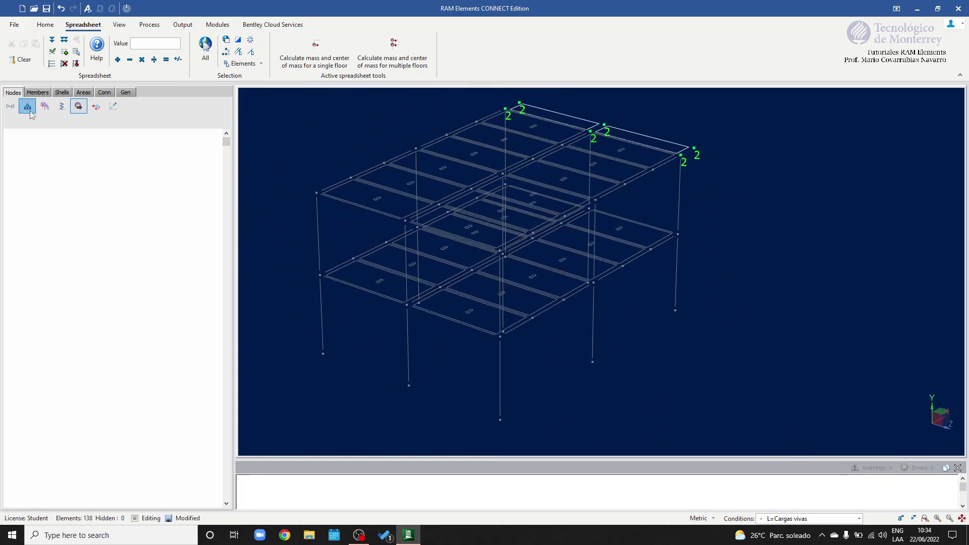
{"action": "left_click", "coordinate": [62, 93]}
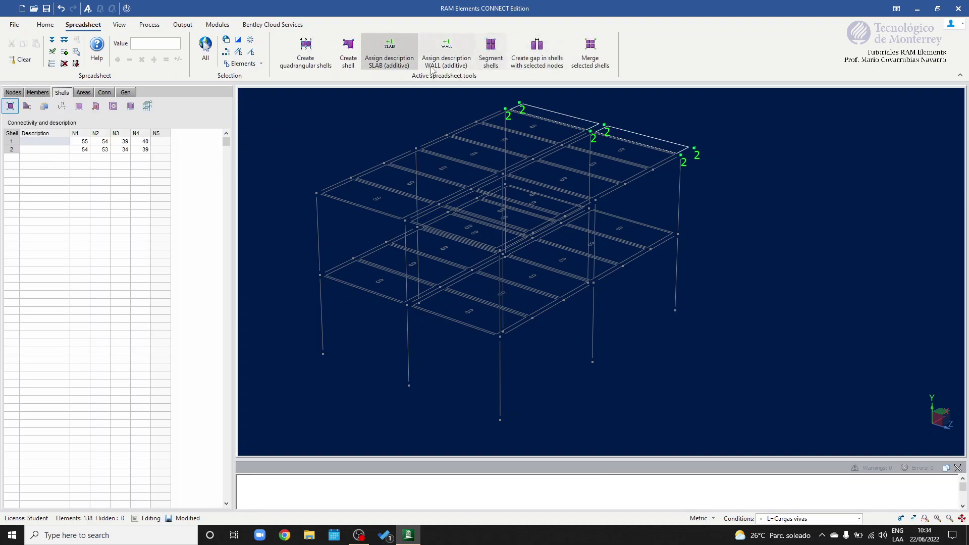
{"action": "left_click", "coordinate": [389, 55]}
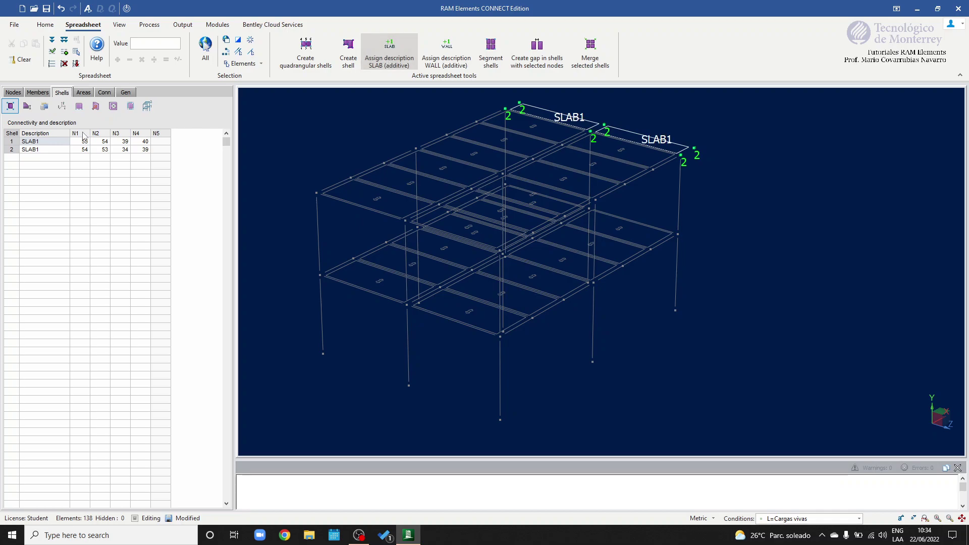
Step: Set the thickness of both cantilever slab shells to 15 cm and assign them the CR 200-4200 reinforced concrete material
{"action": "left_click", "coordinate": [27, 106]}
{"action": "double_click", "coordinate": [38, 142]}
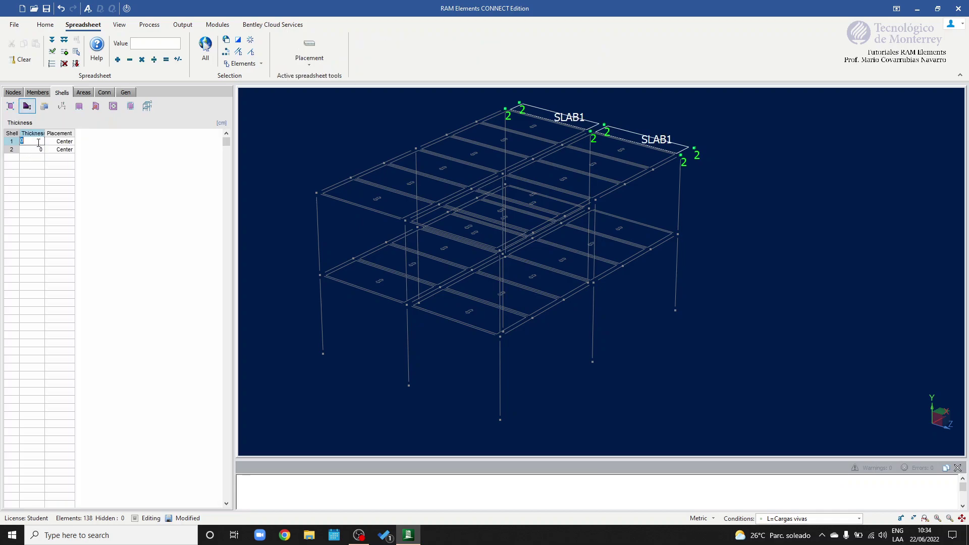
{"action": "type", "text": "15"}
{"action": "key", "text": "Return"}
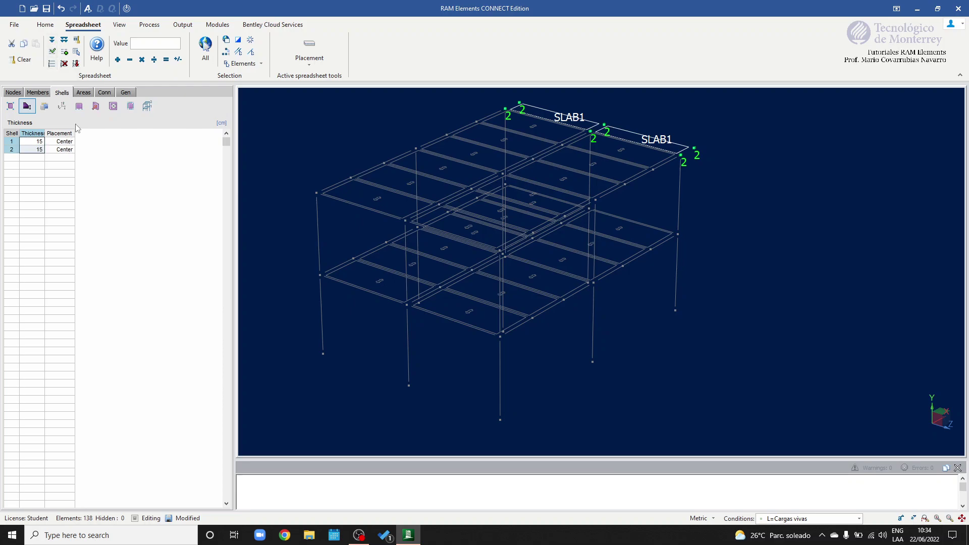
{"action": "left_click", "coordinate": [44, 106]}
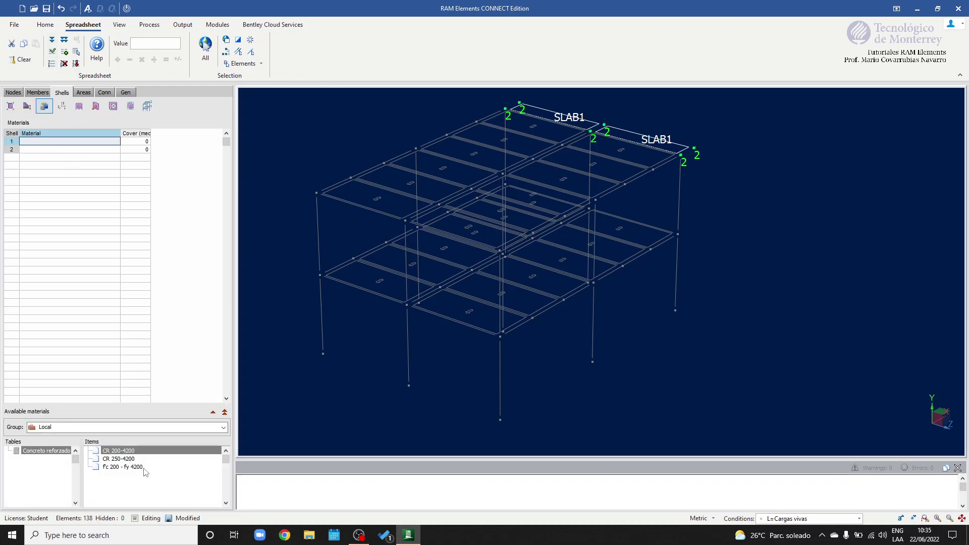
{"action": "double_click", "coordinate": [132, 452]}
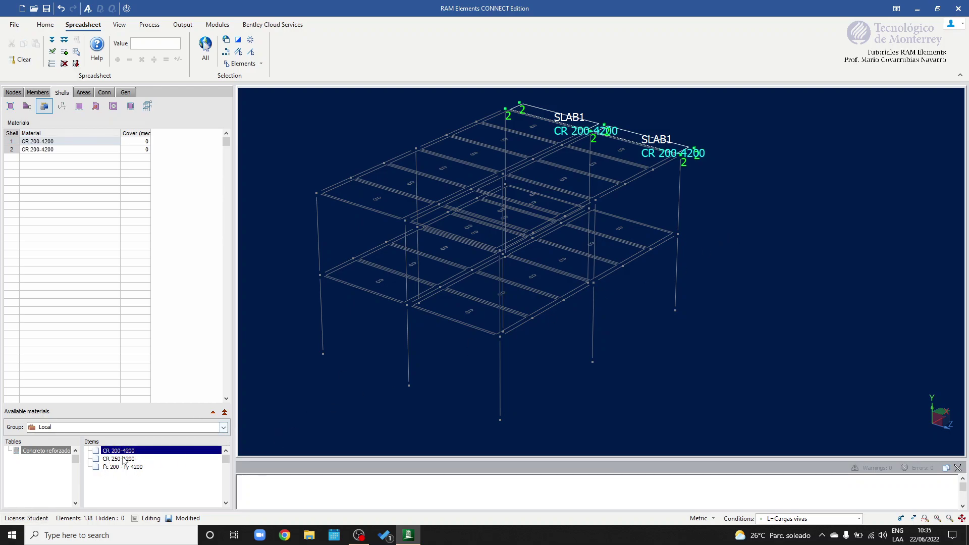
Step: Apply a live-load pressure of 100 kg/m2 with direction Y -1 to the first cantilever shell and display the loads on the model
{"action": "middle_click_drag", "start_coordinate": [758, 203], "coordinate": [854, 249]}
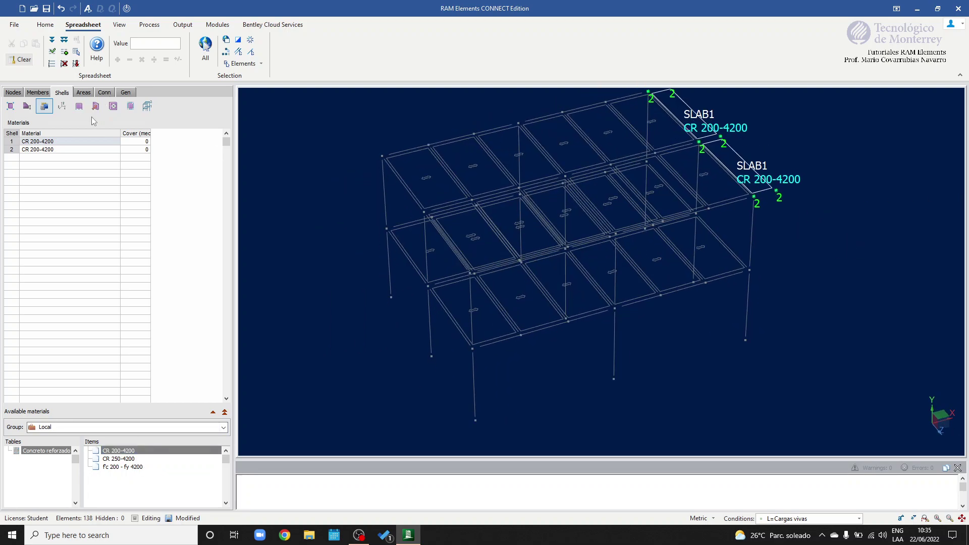
{"action": "left_click", "coordinate": [96, 106]}
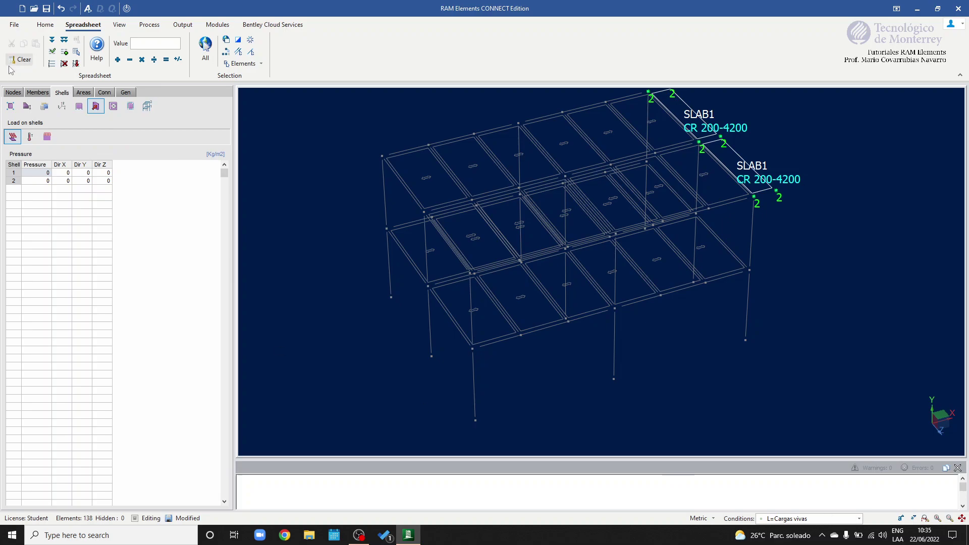
{"action": "double_click", "coordinate": [41, 173]}
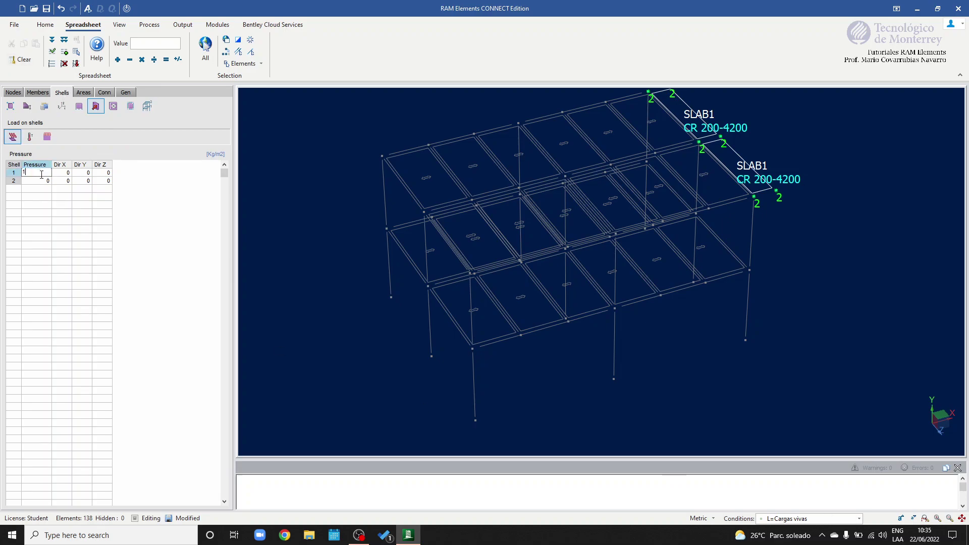
{"action": "type", "text": "100"}
{"action": "left_click", "coordinate": [88, 173]}
{"action": "type", "text": "-1"}
{"action": "left_click", "coordinate": [90, 221]}
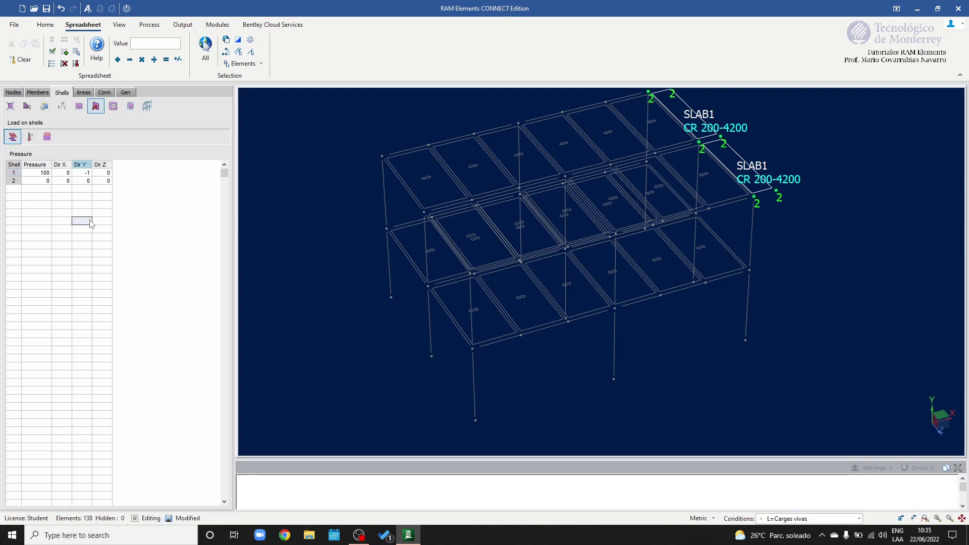
{"action": "left_click", "coordinate": [119, 24]}
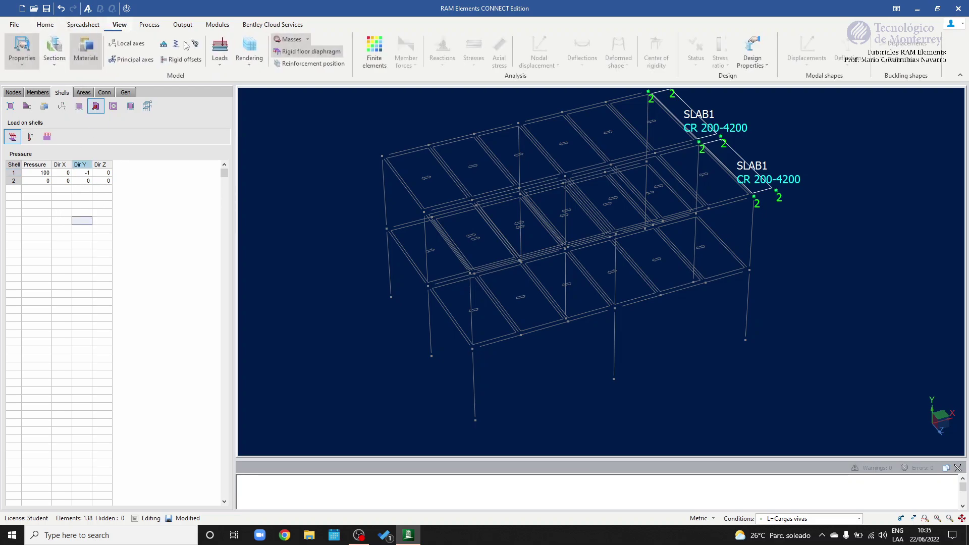
{"action": "left_click", "coordinate": [221, 51]}
{"action": "middle_click_drag", "start_coordinate": [385, 181], "coordinate": [372, 215]}
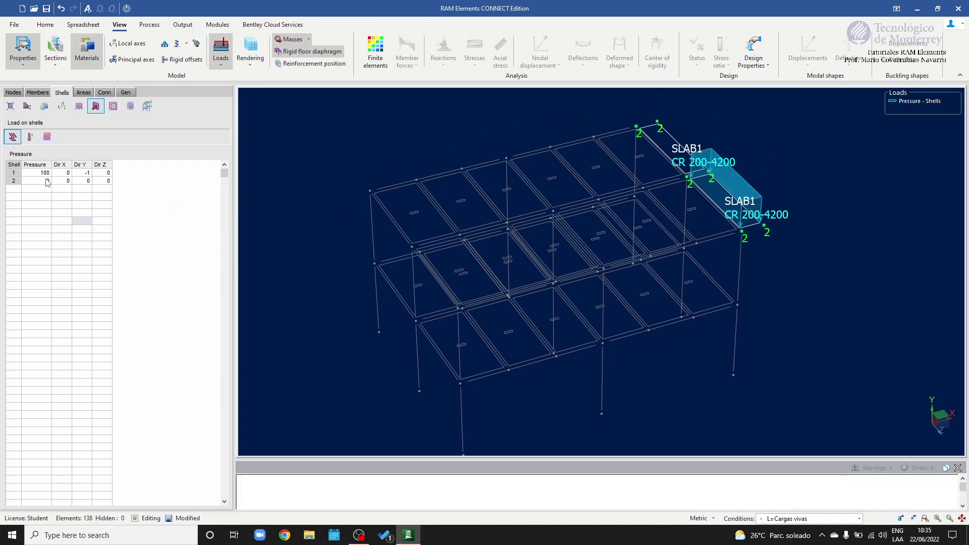
Step: Fill the first shell's live-load pressure and direction values down to the second shell
{"action": "double_click", "coordinate": [44, 172]}
{"action": "left_click", "coordinate": [45, 24]}
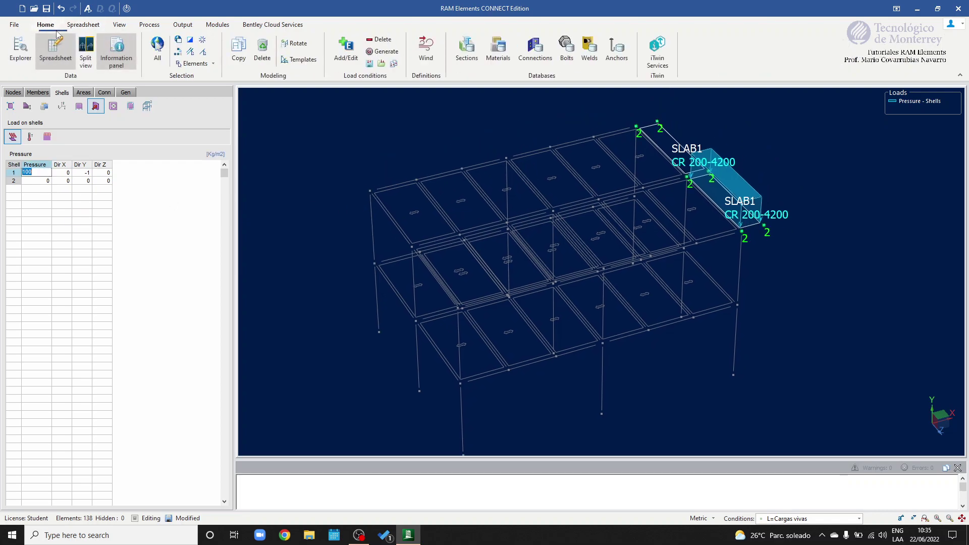
{"action": "left_click", "coordinate": [92, 27]}
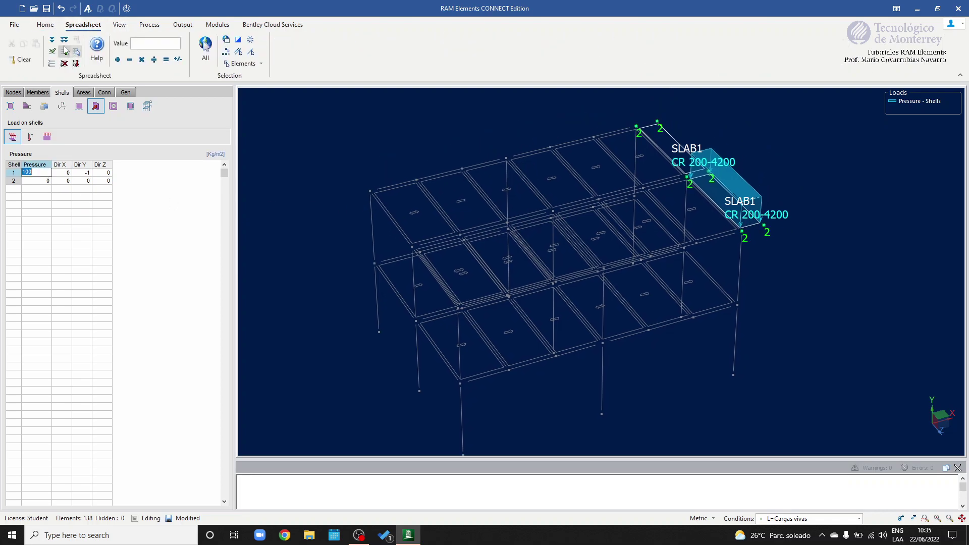
{"action": "left_click", "coordinate": [52, 41]}
{"action": "left_click", "coordinate": [64, 41]}
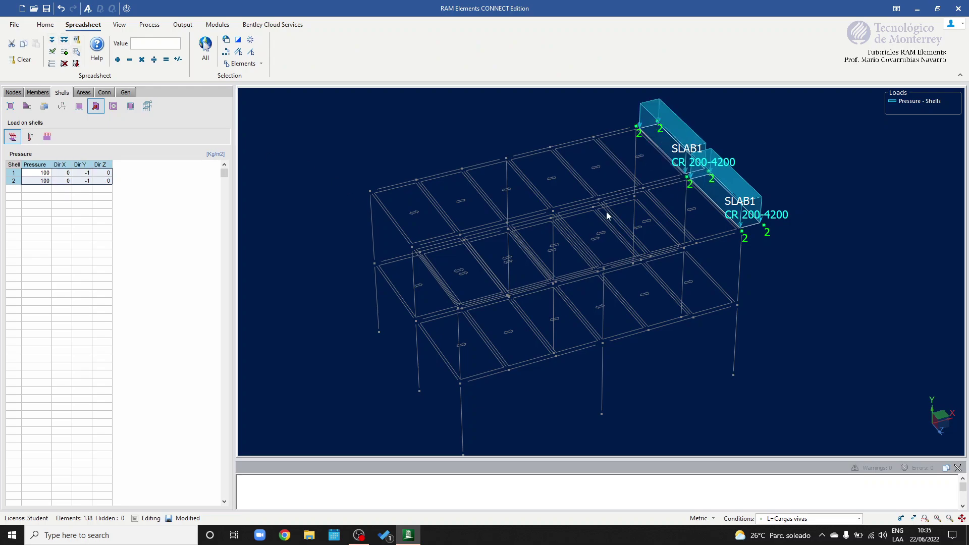
Step: Under D=Cargas muertas, apply a pressure of 140 kg/m2 with direction Y -1 to both cantilever shells
{"action": "left_click", "coordinate": [859, 519]}
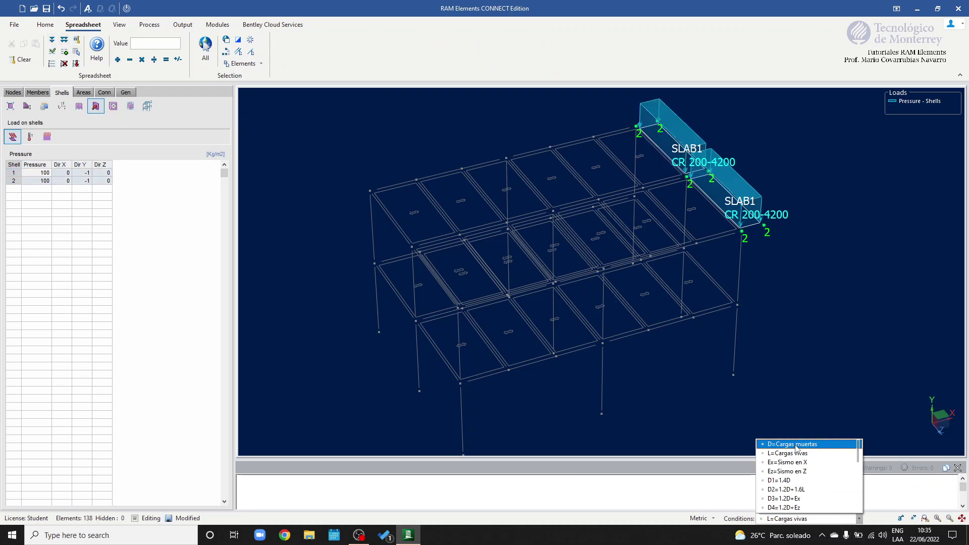
{"action": "left_click", "coordinate": [788, 442]}
{"action": "left_click", "coordinate": [36, 175]}
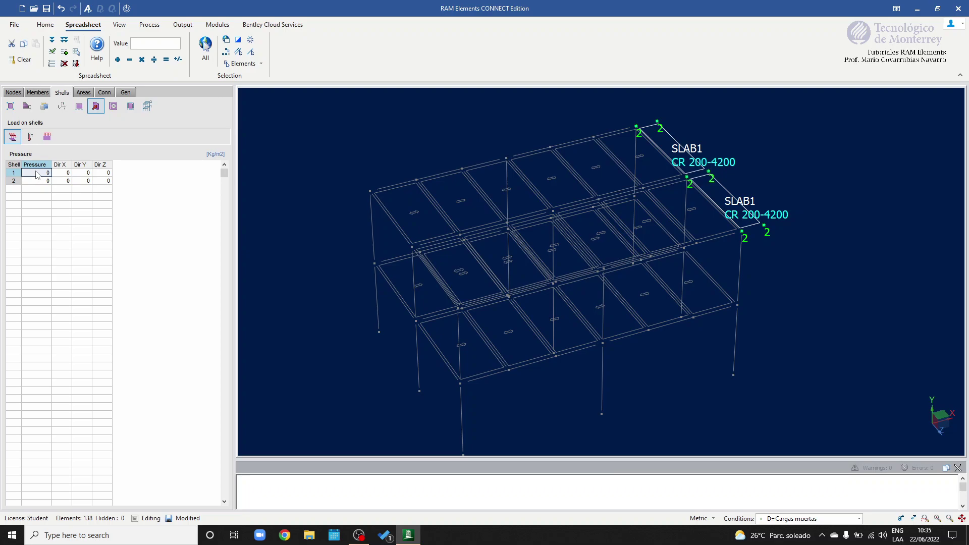
{"action": "type", "text": "140"}
{"action": "key", "text": "Return"}
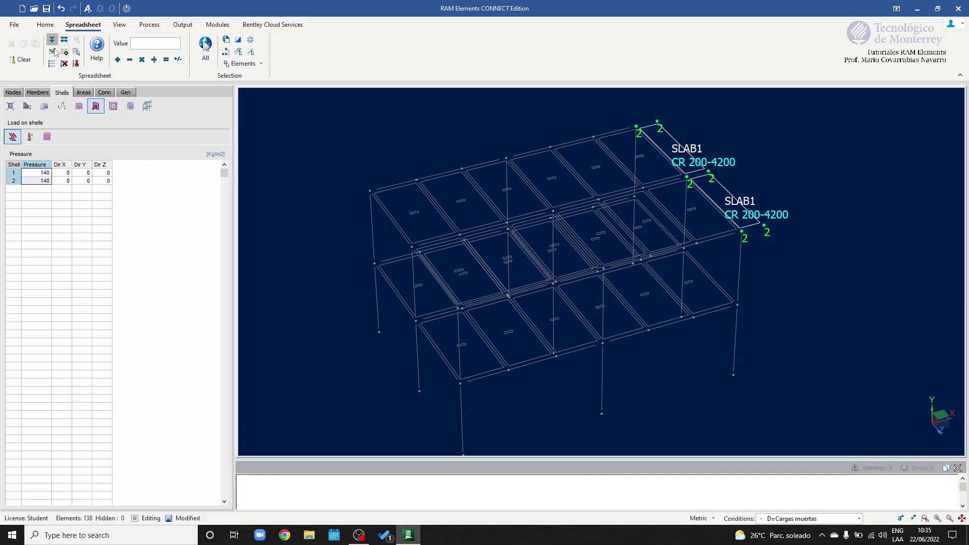
{"action": "double_click", "coordinate": [86, 175]}
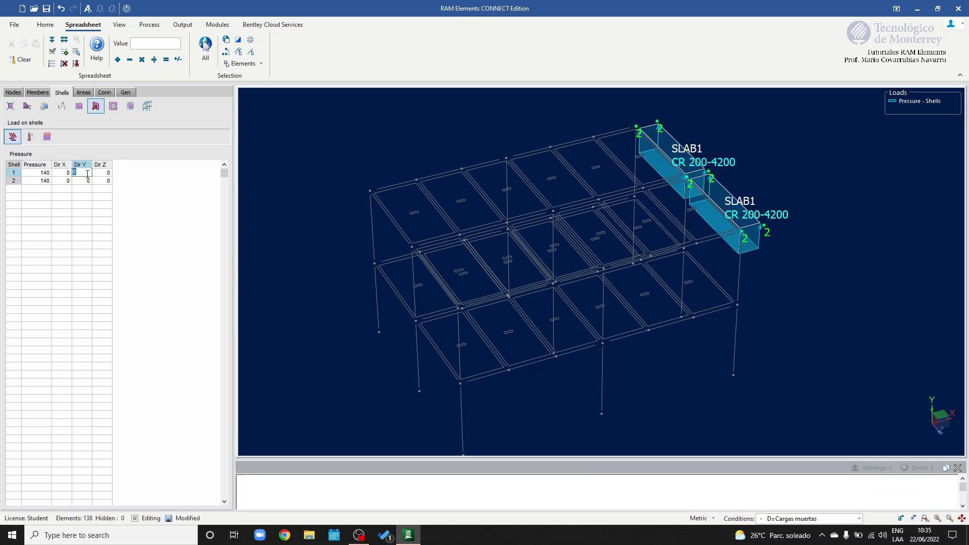
{"action": "type", "text": "-1"}
{"action": "key", "text": "Return"}
{"action": "type", "text": "-1"}
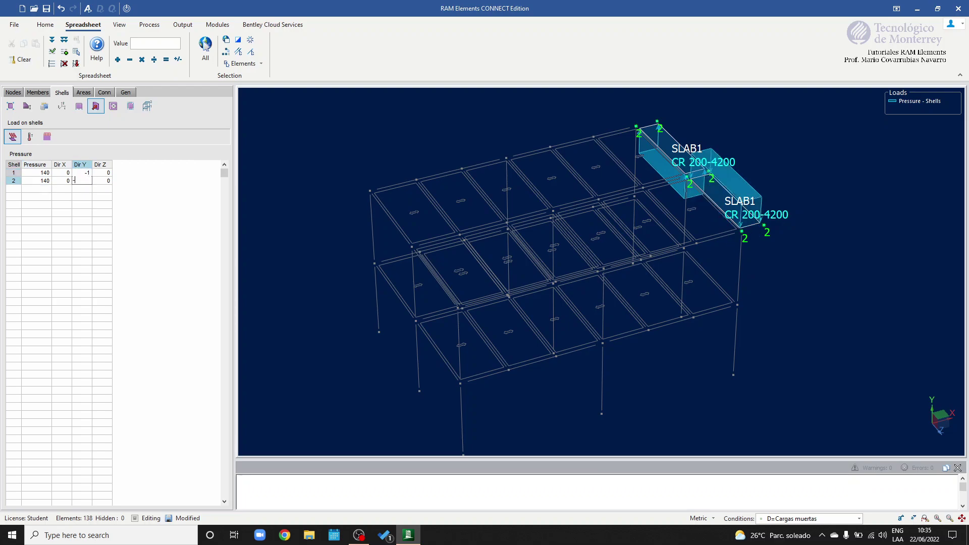
{"action": "key", "text": "Return"}
Step: Run the structural analysis with the current analysis settings
{"action": "scroll", "coordinate": [447, 237], "scroll_direction": "down", "scroll_amount": 2}
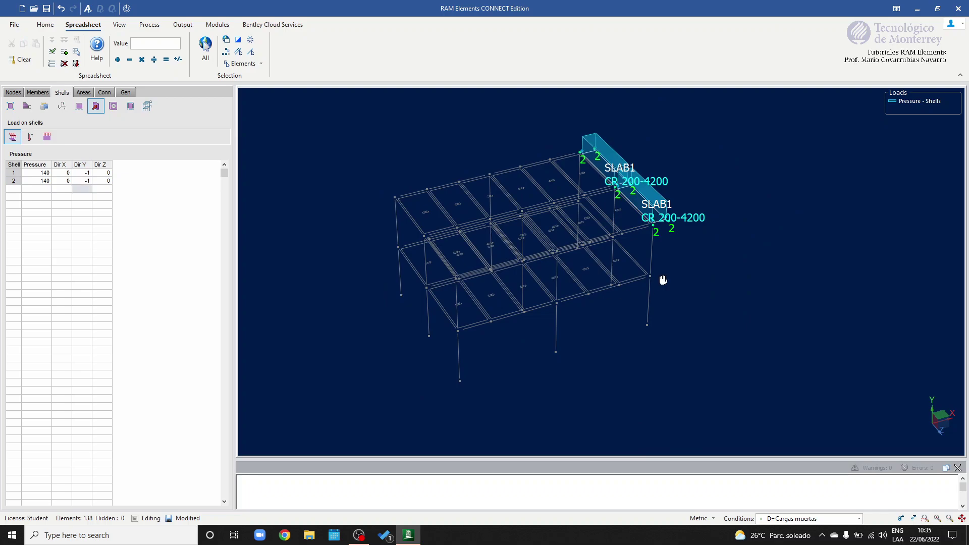
{"action": "middle_click_drag", "start_coordinate": [666, 279], "coordinate": [723, 272]}
{"action": "left_click", "coordinate": [87, 9]}
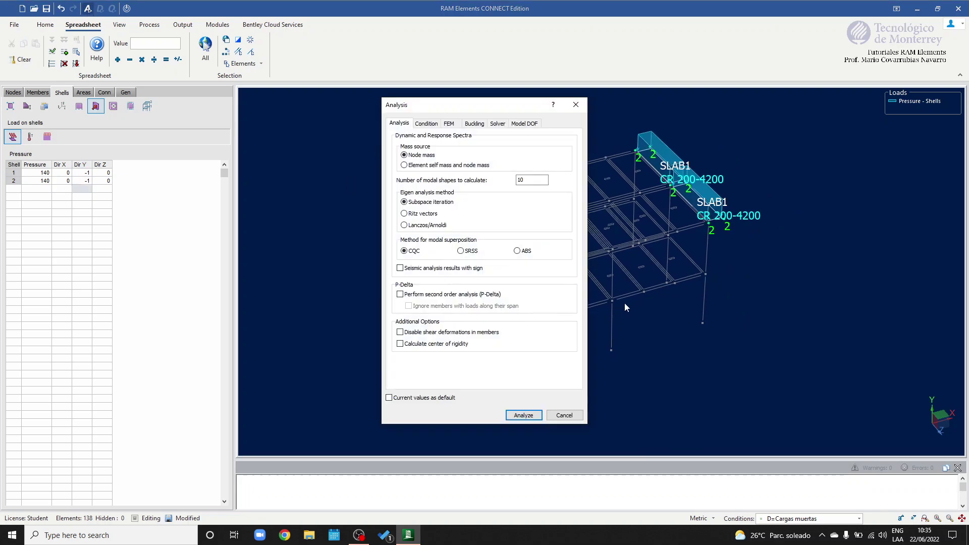
{"action": "left_click", "coordinate": [524, 416]}
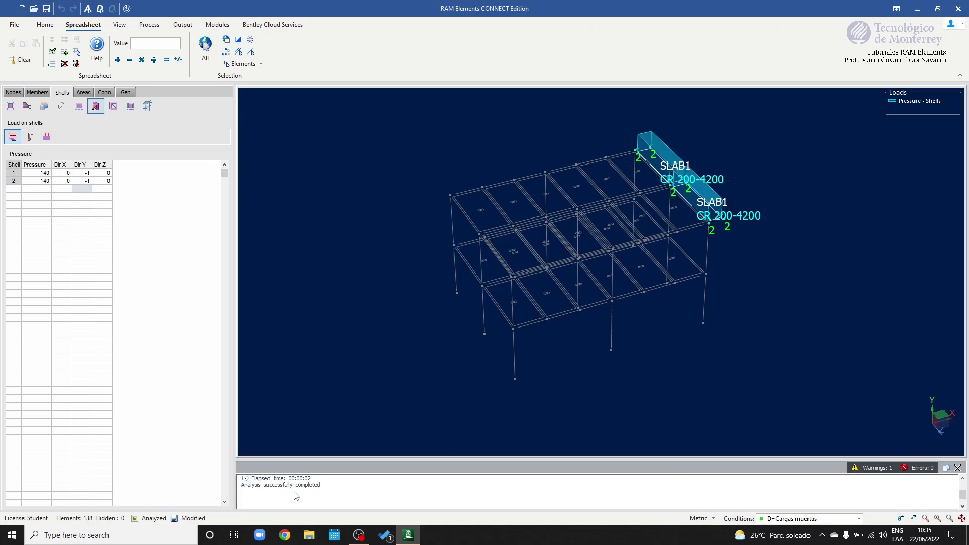
Step: Toggle the information panel off and on again to show where the analysis messages are displayed
{"action": "left_click", "coordinate": [46, 24]}
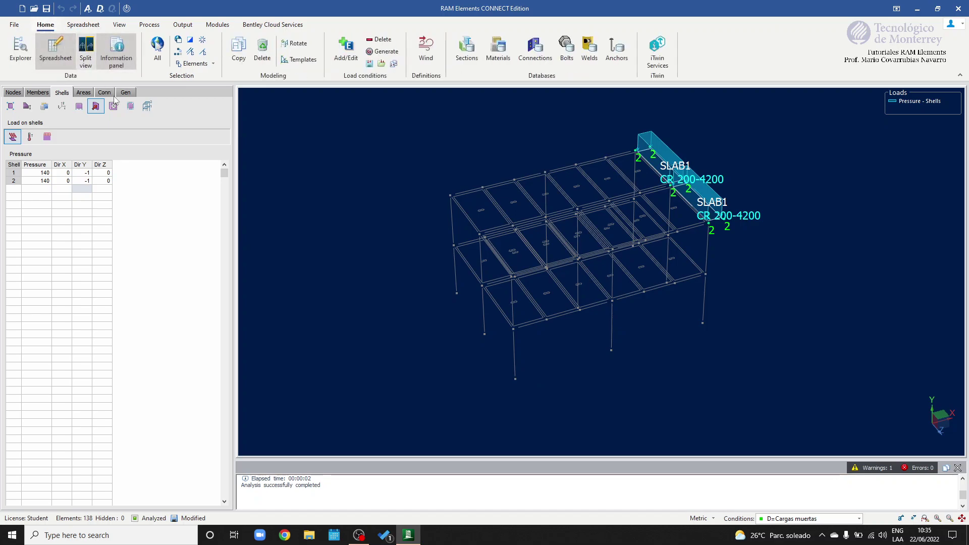
{"action": "left_click", "coordinate": [115, 56]}
{"action": "left_click", "coordinate": [115, 56]}
{"action": "left_click", "coordinate": [116, 55]}
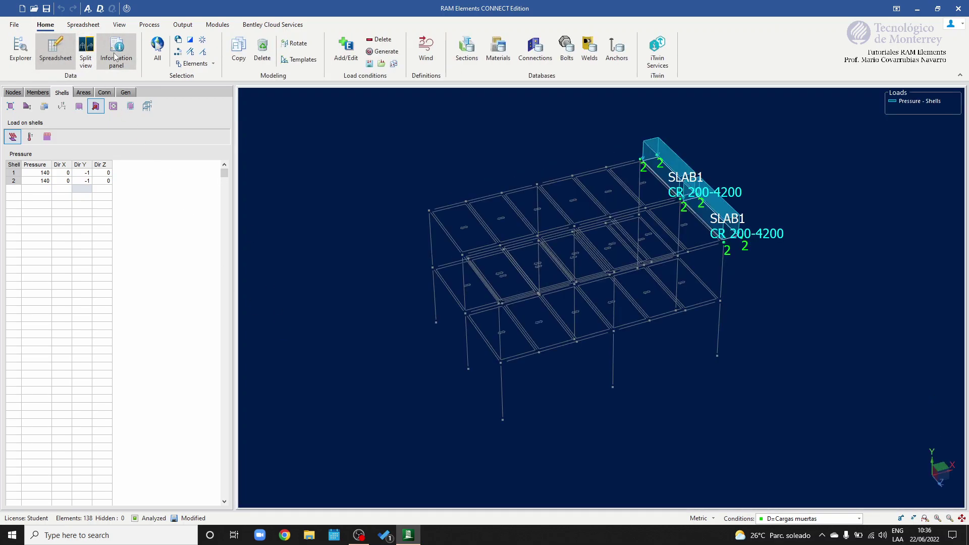
{"action": "left_click", "coordinate": [117, 65]}
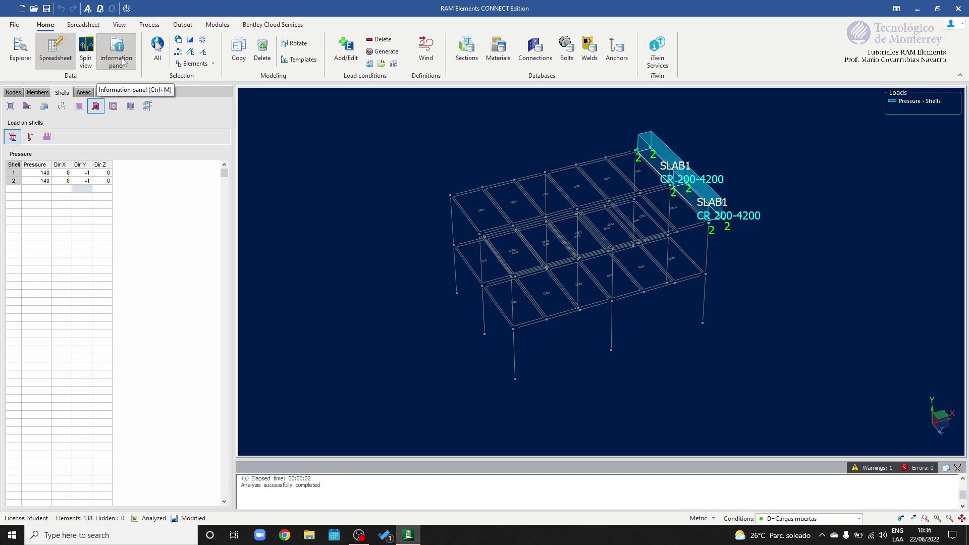
{"action": "left_click", "coordinate": [123, 61]}
{"action": "left_click", "coordinate": [123, 61]}
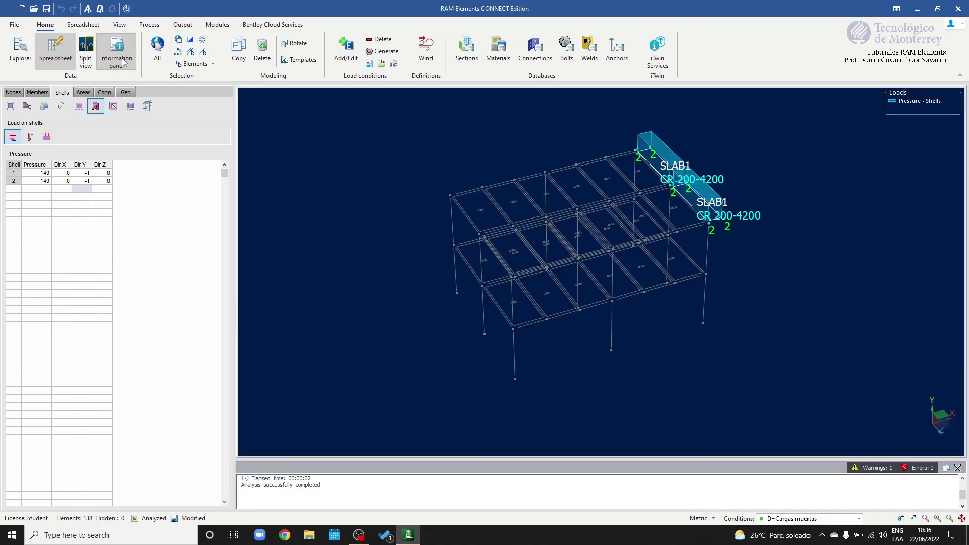
Step: Review the analysis messages and the Eigen value warning in the information panel
{"action": "middle_click_drag", "start_coordinate": [440, 221], "coordinate": [673, 329]}
{"action": "scroll", "coordinate": [291, 495], "scroll_direction": "up", "scroll_amount": 3}
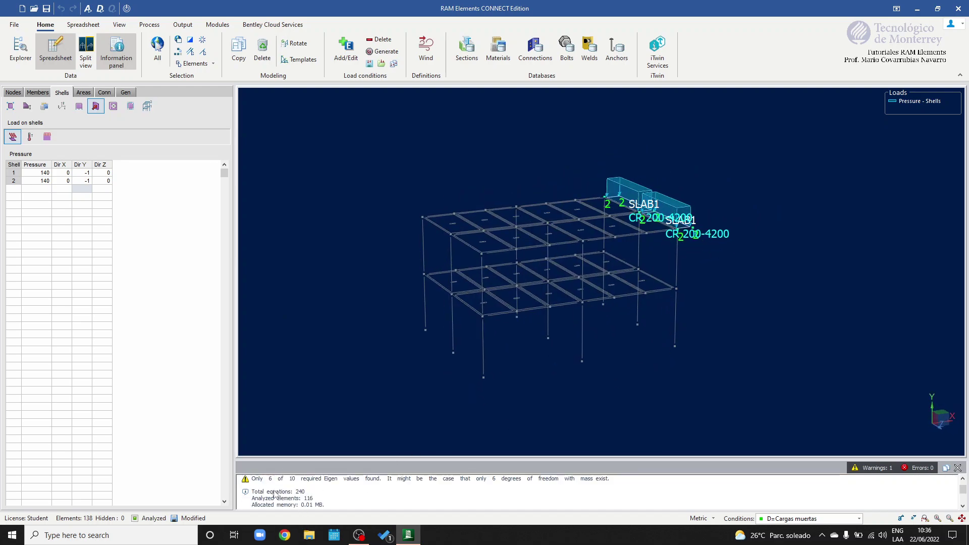
{"action": "scroll", "coordinate": [291, 497], "scroll_direction": "down", "scroll_amount": 3}
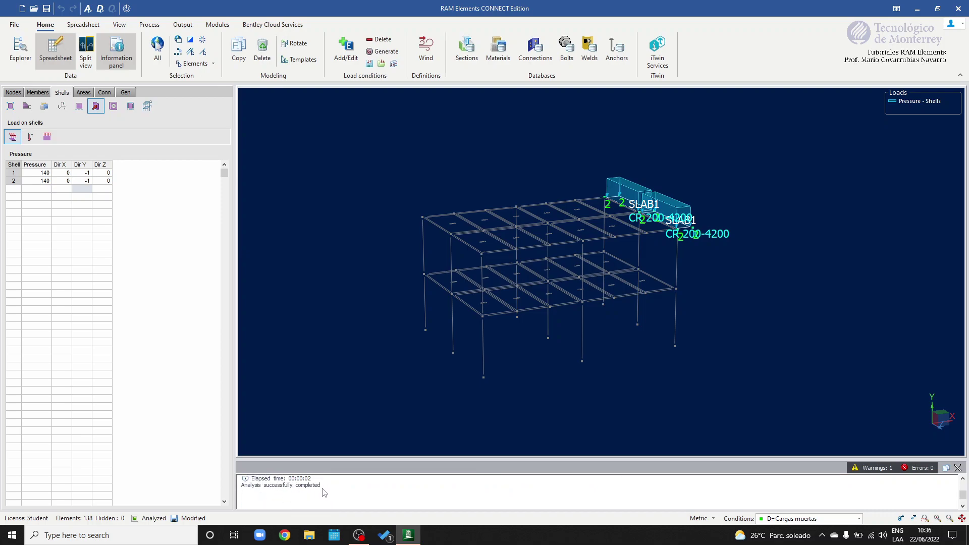
{"action": "scroll", "coordinate": [325, 499], "scroll_direction": "up", "scroll_amount": 2}
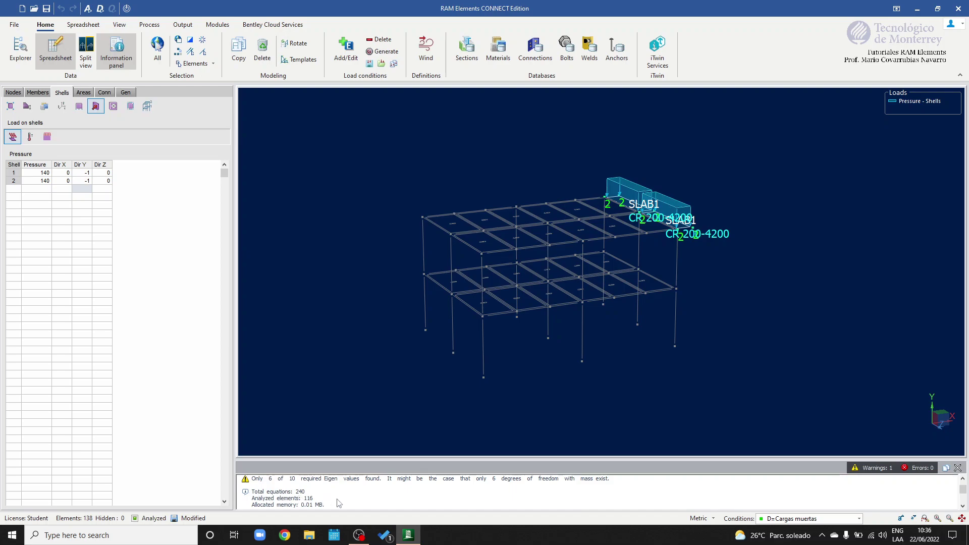
{"action": "scroll", "coordinate": [326, 501], "scroll_direction": "down", "scroll_amount": 1}
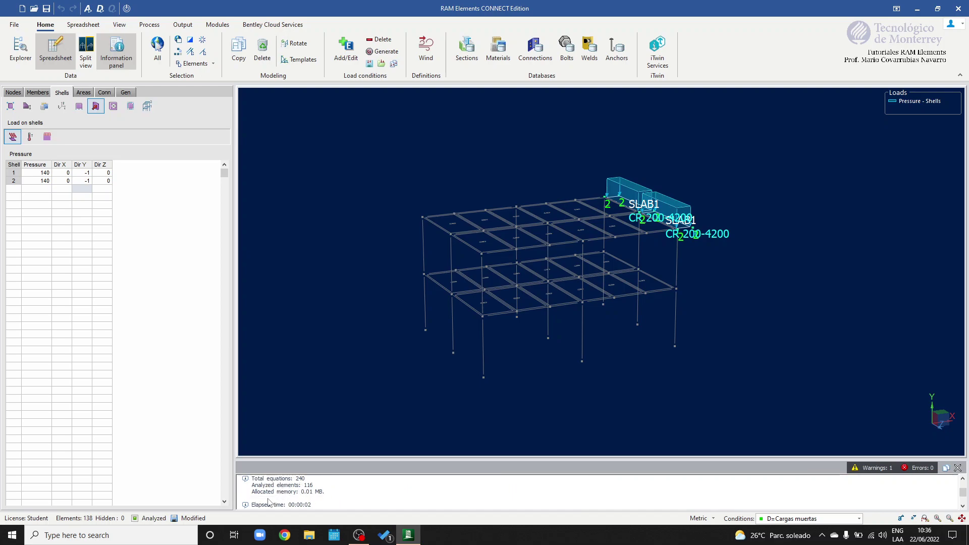
{"action": "scroll", "coordinate": [325, 501], "scroll_direction": "up", "scroll_amount": 2}
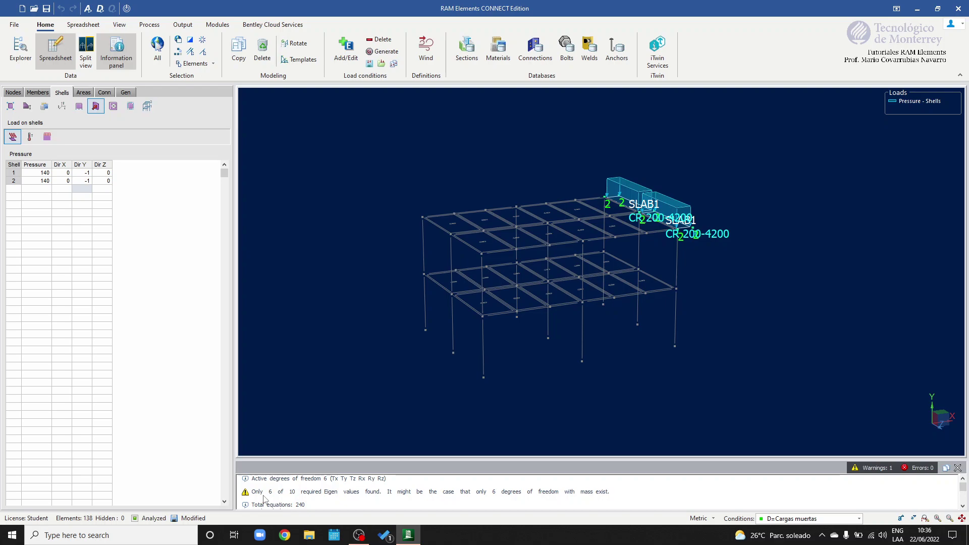
Step: Set the number of modal shapes to 6, rerun the analysis and check its messages
{"action": "left_click", "coordinate": [88, 9]}
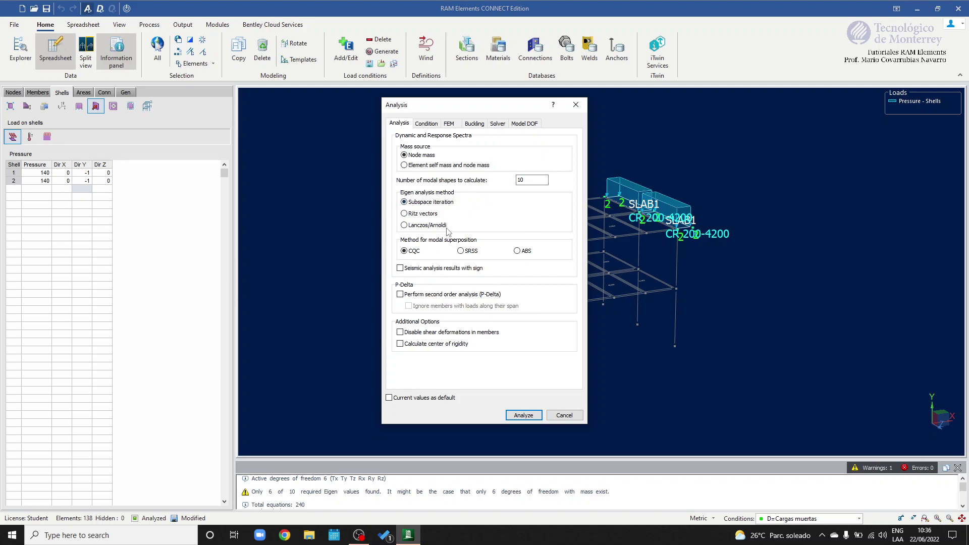
{"action": "double_click", "coordinate": [523, 179]}
{"action": "type", "text": "6"}
{"action": "left_click", "coordinate": [524, 415]}
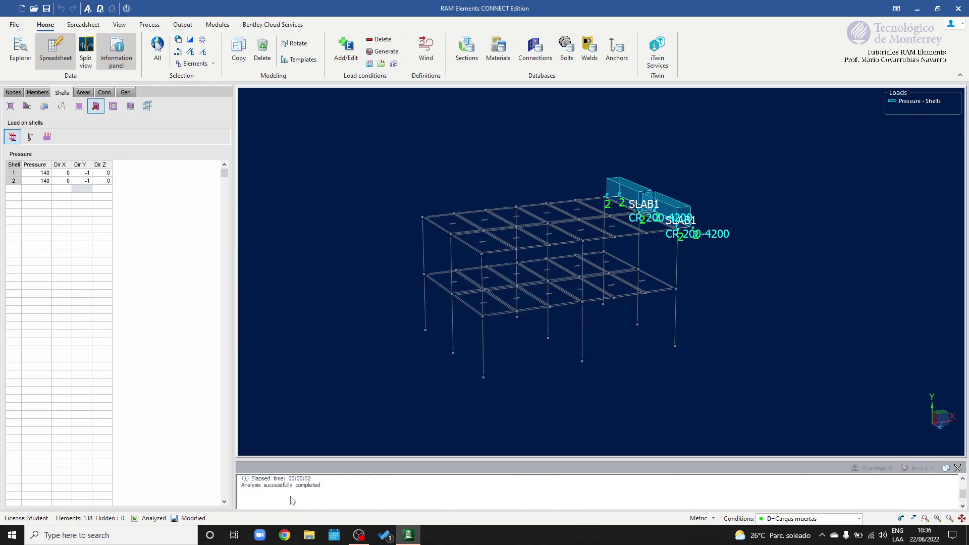
{"action": "scroll", "coordinate": [302, 498], "scroll_direction": "up", "scroll_amount": 2}
{"action": "scroll", "coordinate": [318, 497], "scroll_direction": "down", "scroll_amount": 2}
{"action": "scroll", "coordinate": [341, 481], "scroll_direction": "up", "scroll_amount": 2}
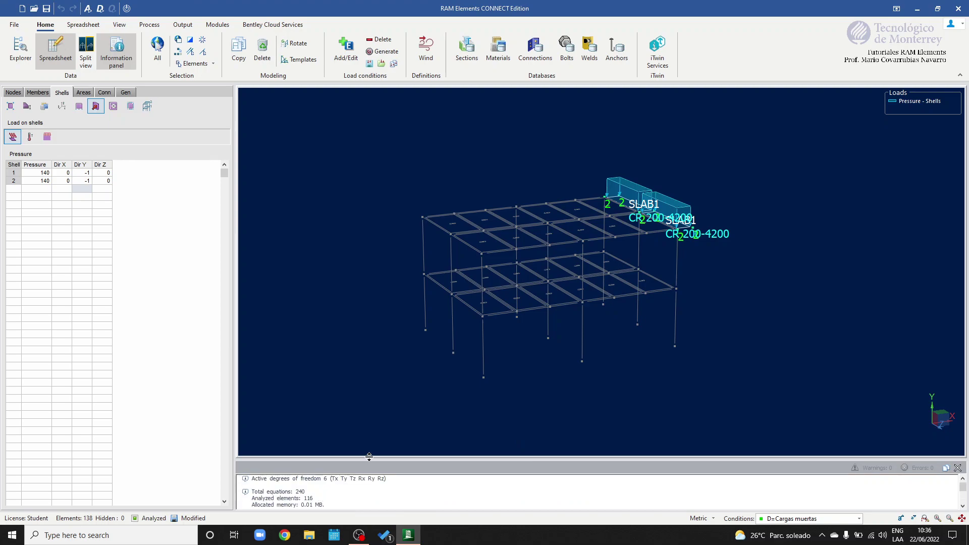
Step: Select the whole model, examine the two-storey frame from several angles, and clear the selection
{"action": "middle_click_drag", "start_coordinate": [577, 327], "coordinate": [576, 324]}
{"action": "left_click_drag", "start_coordinate": [363, 151], "coordinate": [879, 454]}
{"action": "middle_click_drag", "start_coordinate": [722, 303], "coordinate": [672, 347]}
{"action": "left_click", "coordinate": [673, 347]}
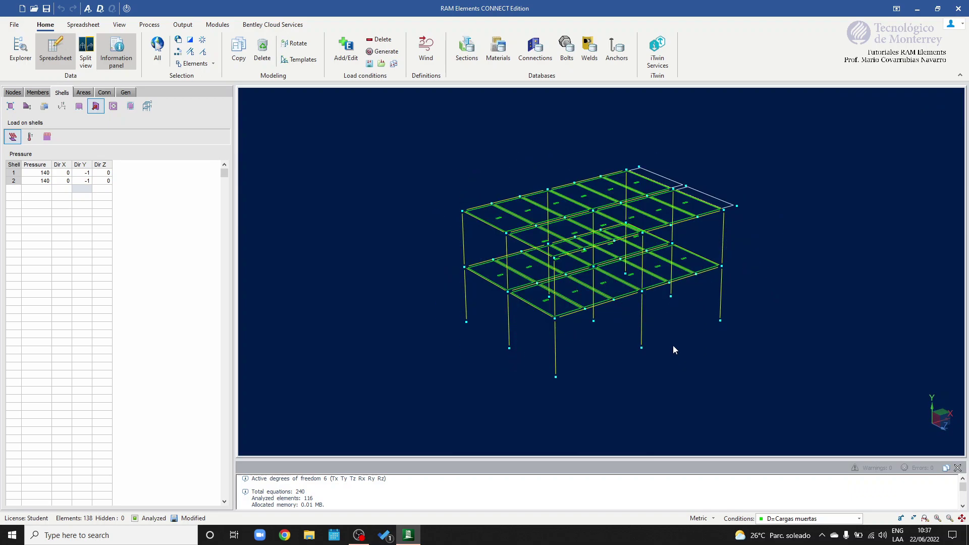
{"action": "scroll", "coordinate": [671, 260], "scroll_direction": "up", "scroll_amount": 5}
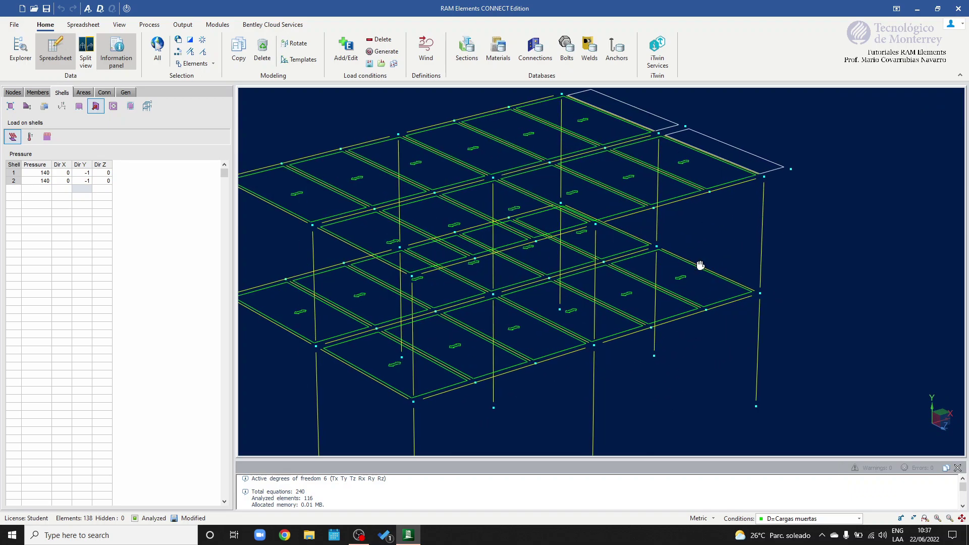
{"action": "left_click", "coordinate": [120, 26]}
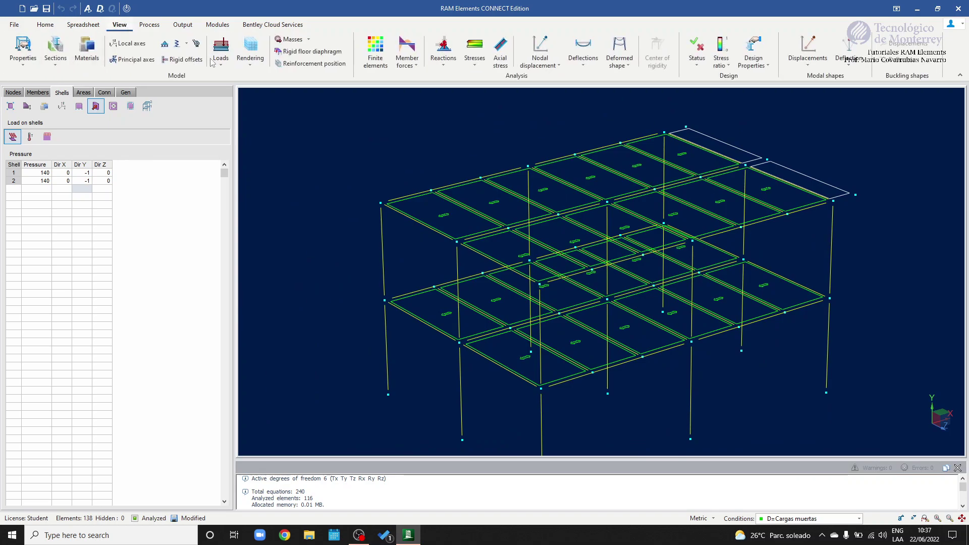
{"action": "middle_click_drag", "start_coordinate": [560, 253], "coordinate": [521, 235]}
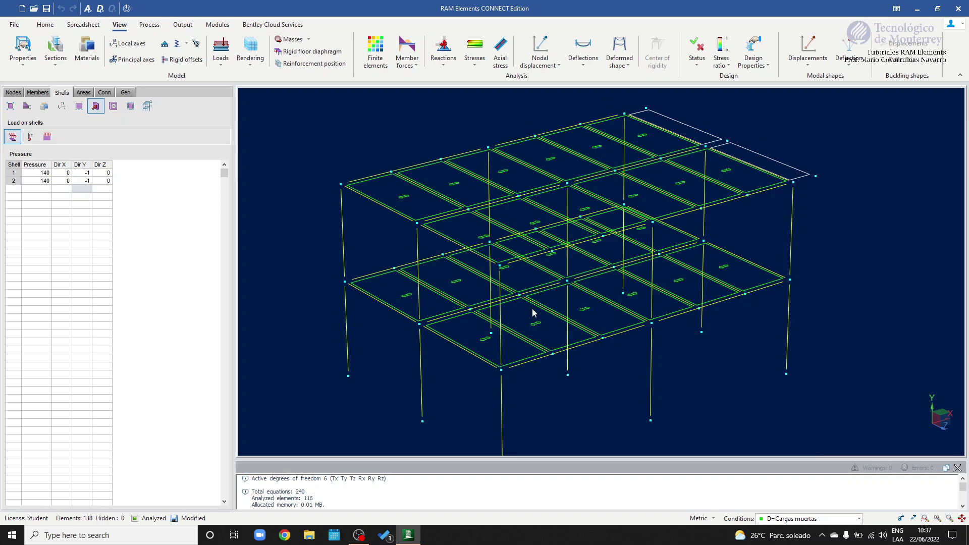
{"action": "scroll", "coordinate": [556, 313], "scroll_direction": "down", "scroll_amount": 2}
{"action": "left_click_drag", "start_coordinate": [716, 331], "coordinate": [487, 333]}
{"action": "middle_click_drag", "start_coordinate": [487, 333], "coordinate": [565, 332]}
{"action": "left_click", "coordinate": [796, 257]}
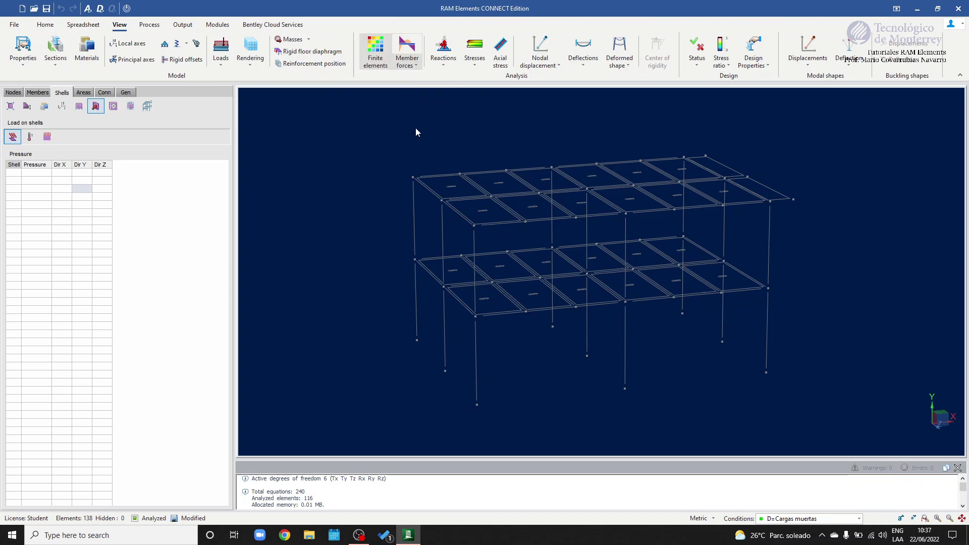
Step: Review the finite element segmentation options for members and shells in the analysis settings without running the analysis
{"action": "middle_click_drag", "start_coordinate": [416, 129], "coordinate": [657, 226]}
{"action": "left_click", "coordinate": [87, 8]}
{"action": "left_click", "coordinate": [450, 124]}
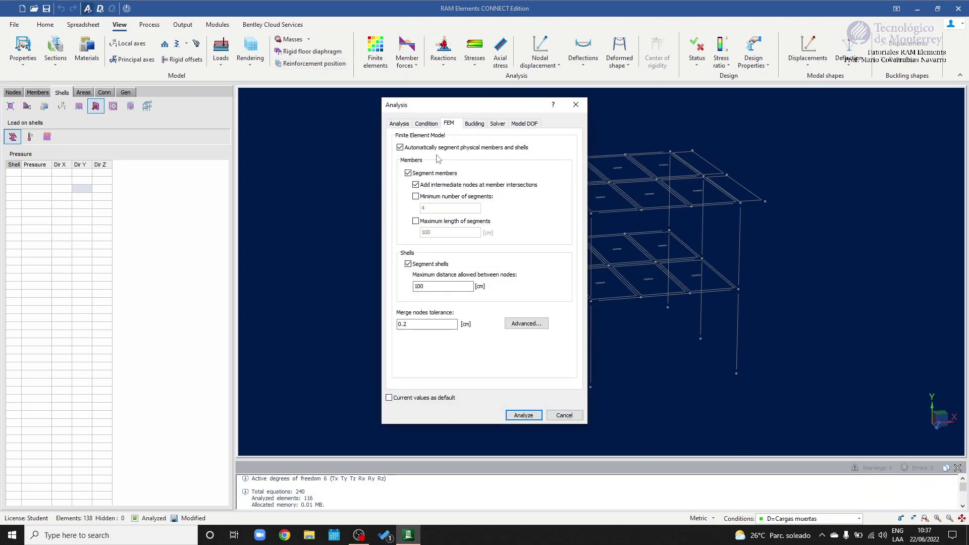
{"action": "left_click", "coordinate": [576, 105]}
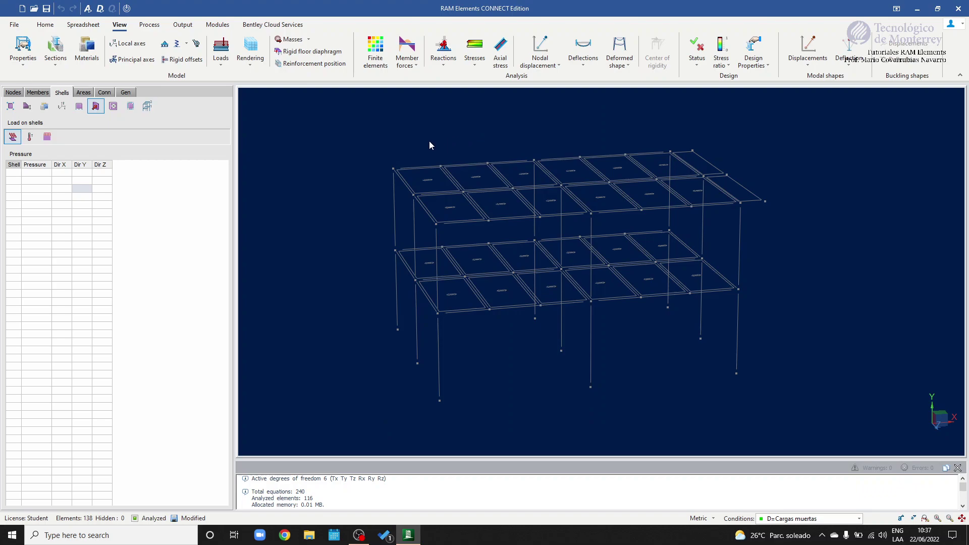
Step: Show the finite element model, examine the cantilever slab mesh and floor beams, and return to the physical model
{"action": "middle_click_drag", "start_coordinate": [395, 147], "coordinate": [391, 147]}
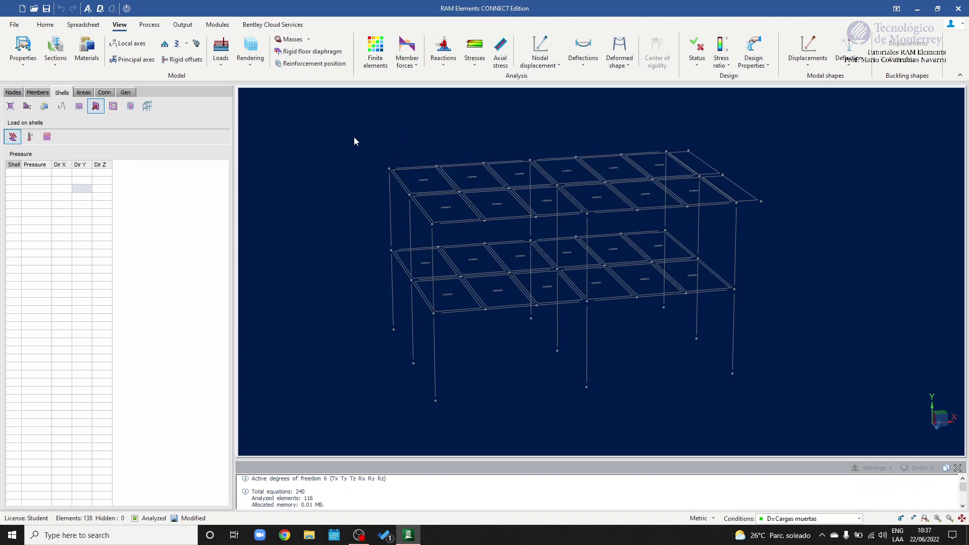
{"action": "left_click", "coordinate": [375, 50]}
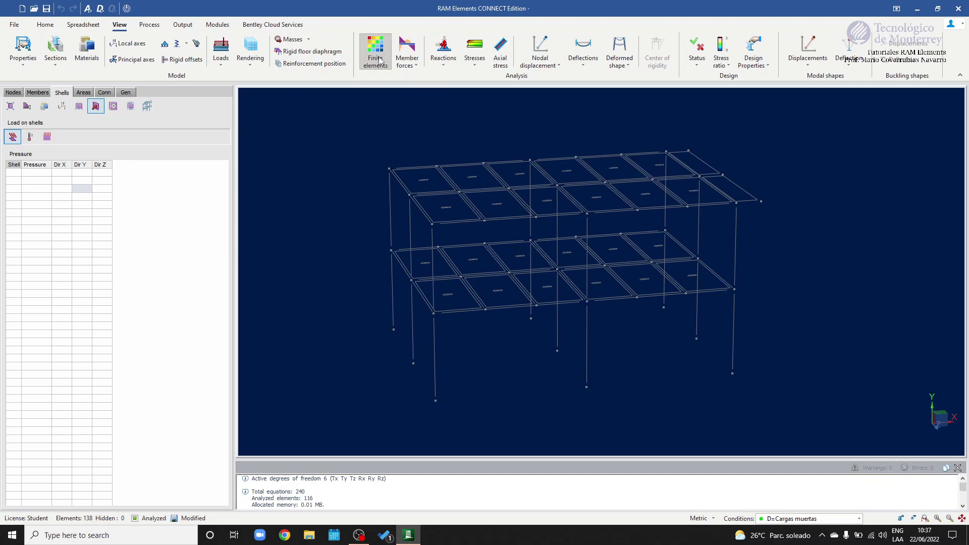
{"action": "middle_click_drag", "start_coordinate": [732, 205], "coordinate": [727, 199]}
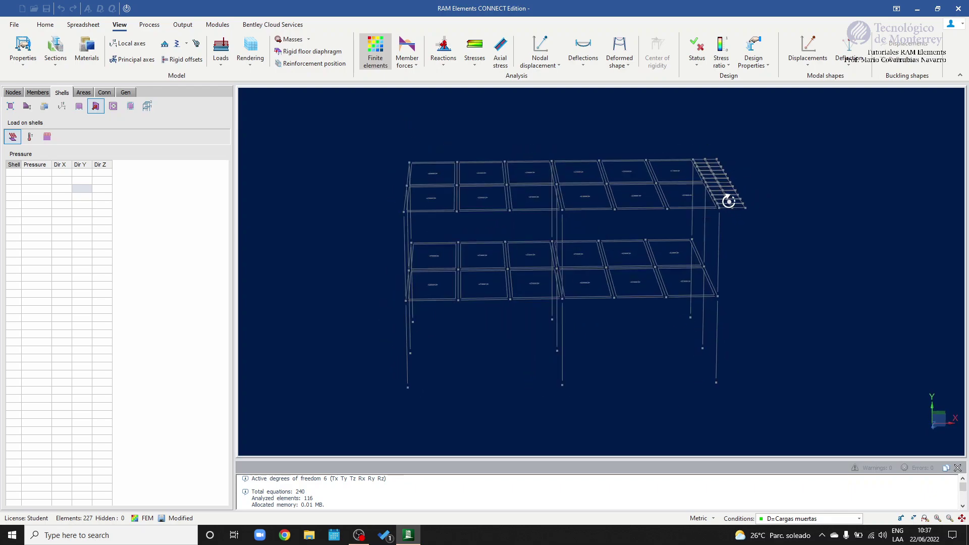
{"action": "scroll", "coordinate": [498, 298], "scroll_direction": "up", "scroll_amount": 5}
{"action": "middle_click_drag", "start_coordinate": [497, 295], "coordinate": [501, 297]}
{"action": "middle_click_drag", "start_coordinate": [561, 294], "coordinate": [505, 203]}
{"action": "left_click", "coordinate": [367, 68]}
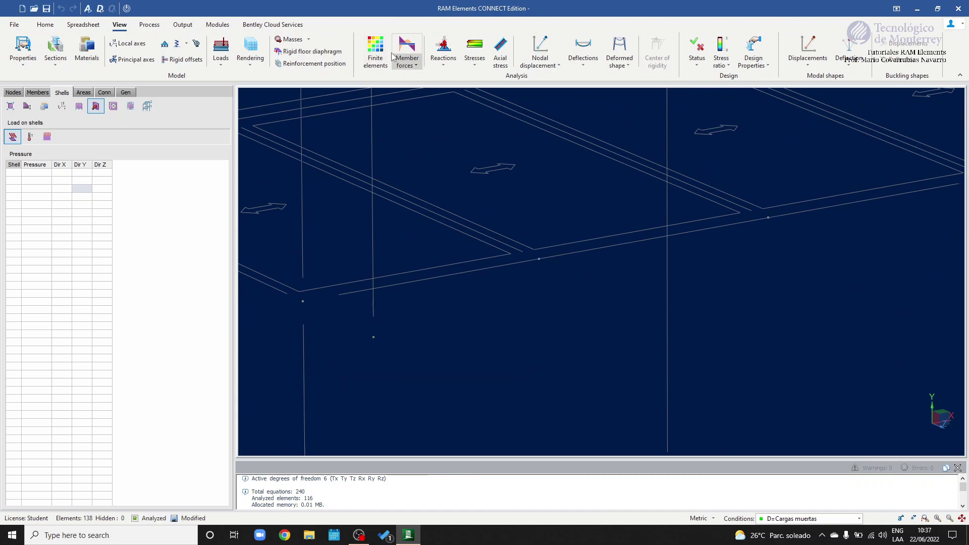
Step: Check the option for adding intermediate nodes at member intersections in the analysis FEM settings and close them
{"action": "left_click", "coordinate": [376, 50]}
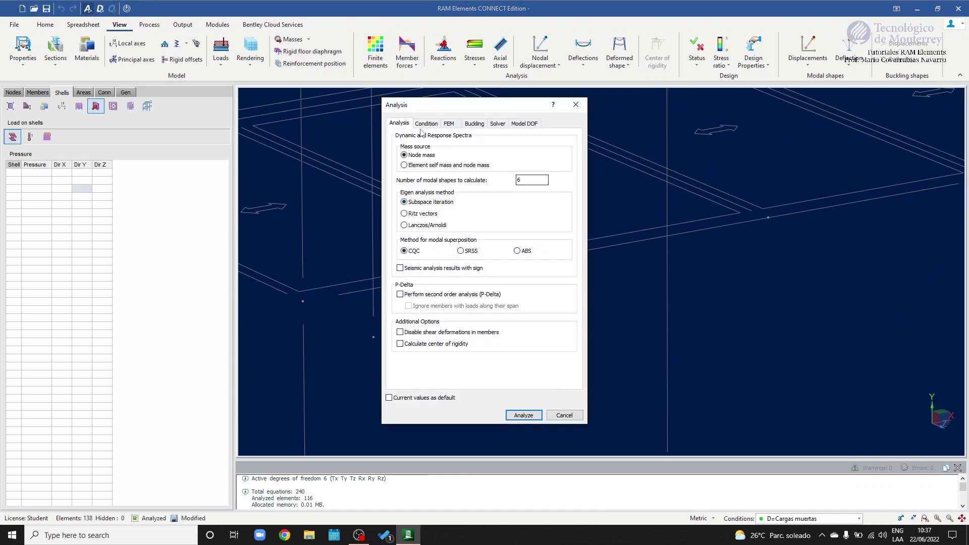
{"action": "left_click", "coordinate": [427, 126]}
{"action": "left_click", "coordinate": [450, 124]}
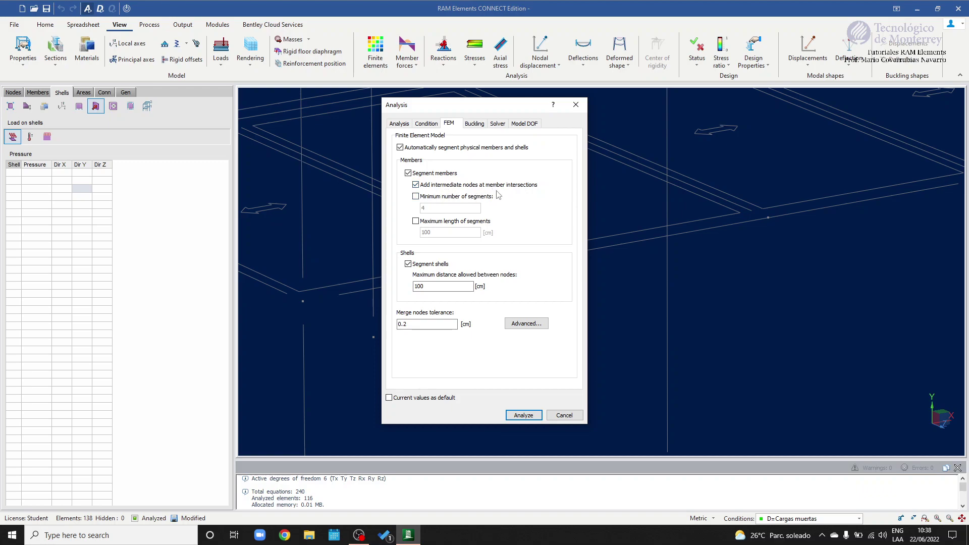
{"action": "left_click", "coordinate": [576, 105]}
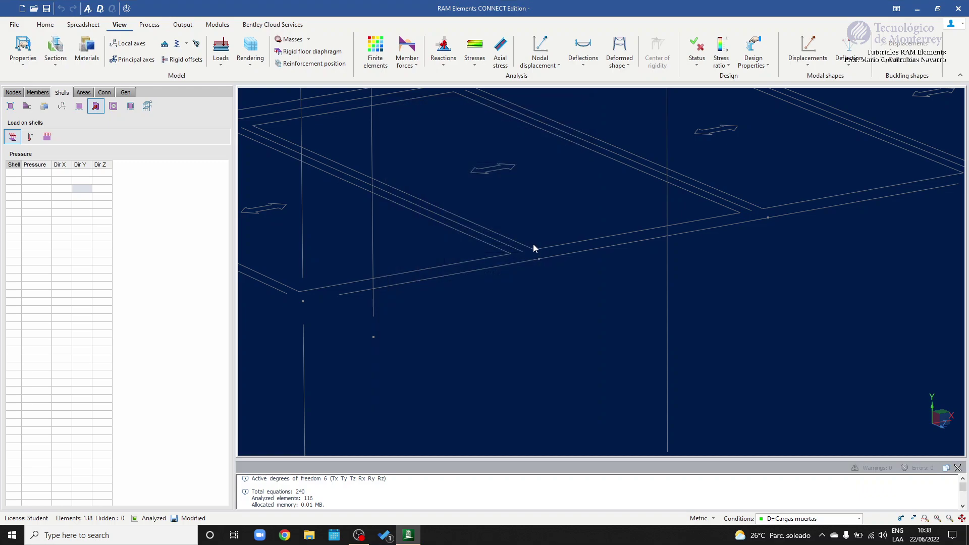
Step: Display the finite element mesh again, examine how the roof cantilever shells are subdivided, and hide the mesh
{"action": "scroll", "coordinate": [534, 243], "scroll_direction": "down", "scroll_amount": 3}
{"action": "middle_click_drag", "start_coordinate": [527, 259], "coordinate": [533, 298]}
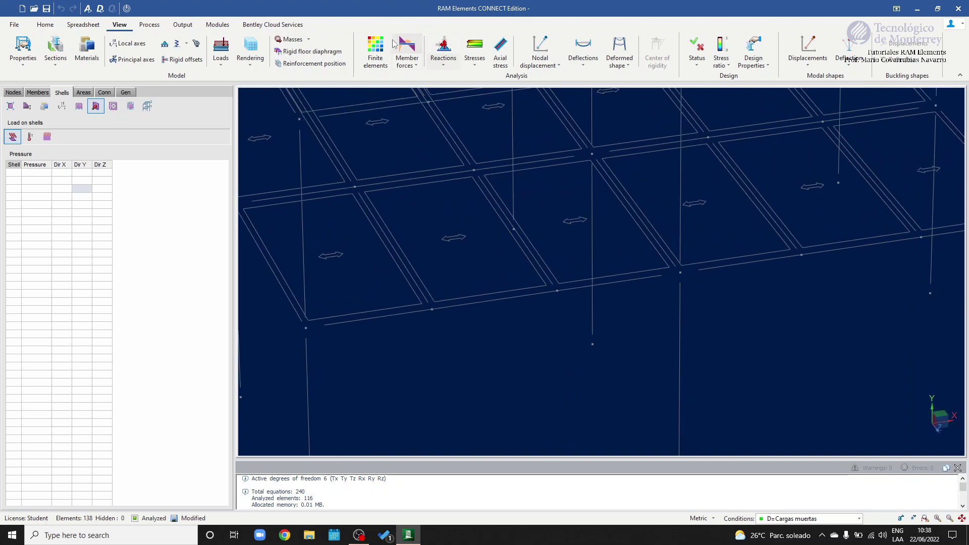
{"action": "scroll", "coordinate": [454, 316], "scroll_direction": "down", "scroll_amount": 5}
{"action": "middle_click_drag", "start_coordinate": [610, 270], "coordinate": [743, 293]}
{"action": "scroll", "coordinate": [641, 166], "scroll_direction": "up", "scroll_amount": 6}
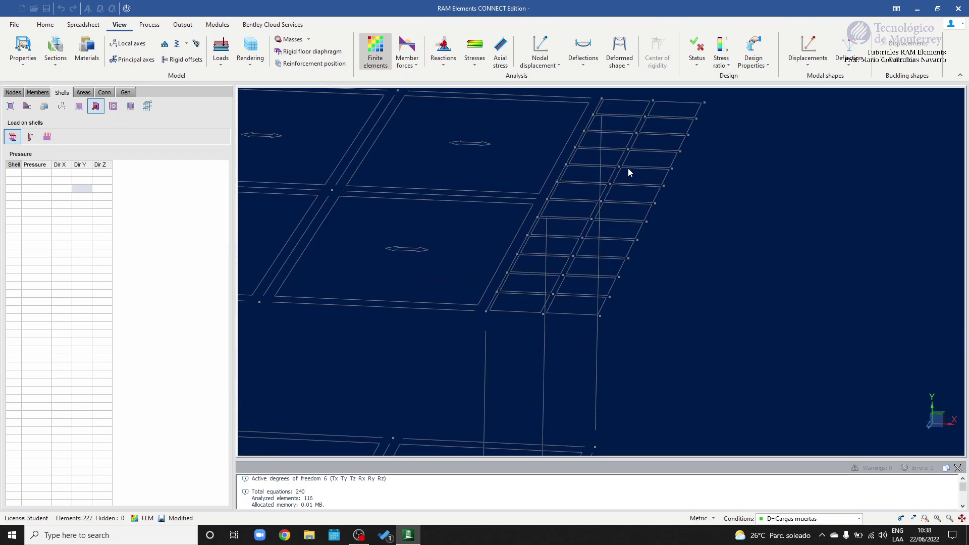
{"action": "scroll", "coordinate": [657, 335], "scroll_direction": "down", "scroll_amount": 2}
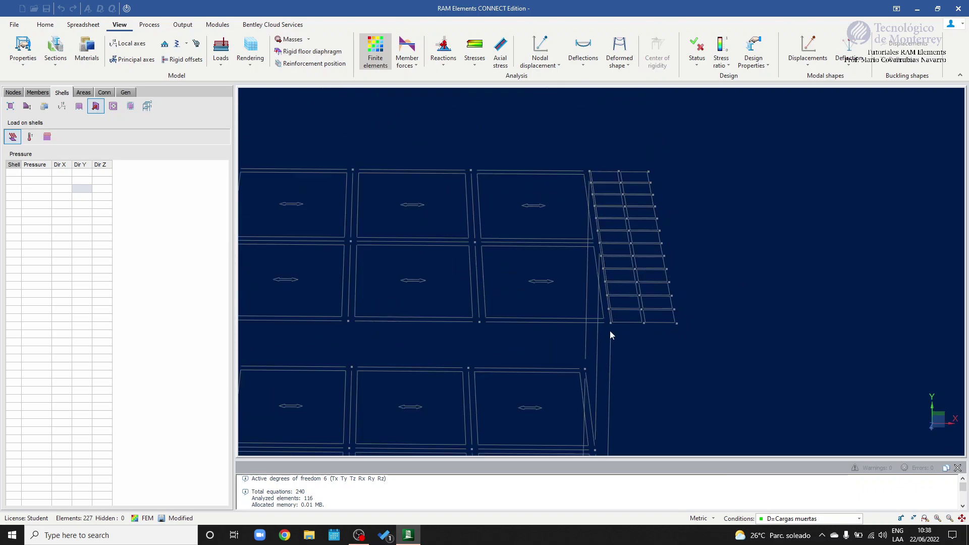
{"action": "middle_click_drag", "start_coordinate": [595, 230], "coordinate": [610, 251]}
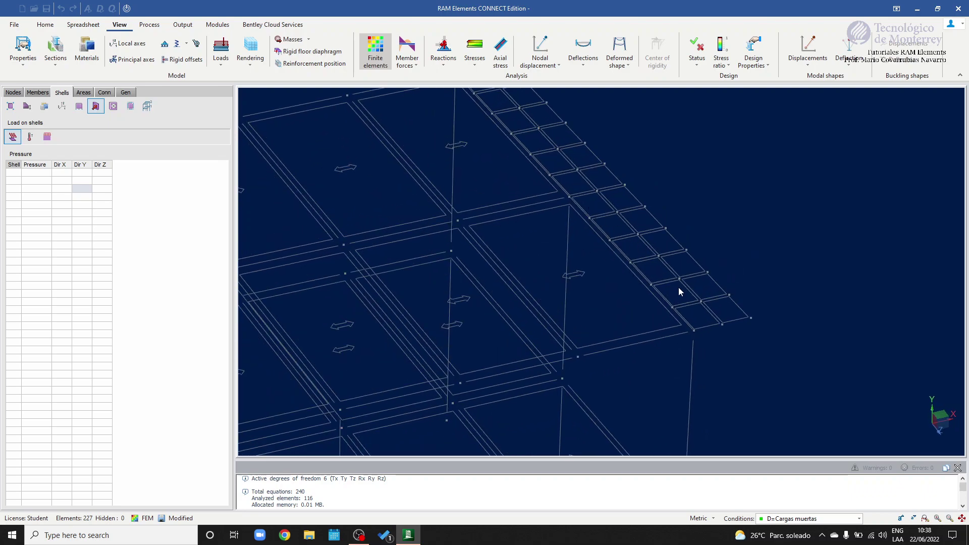
{"action": "scroll", "coordinate": [691, 305], "scroll_direction": "down", "scroll_amount": 1}
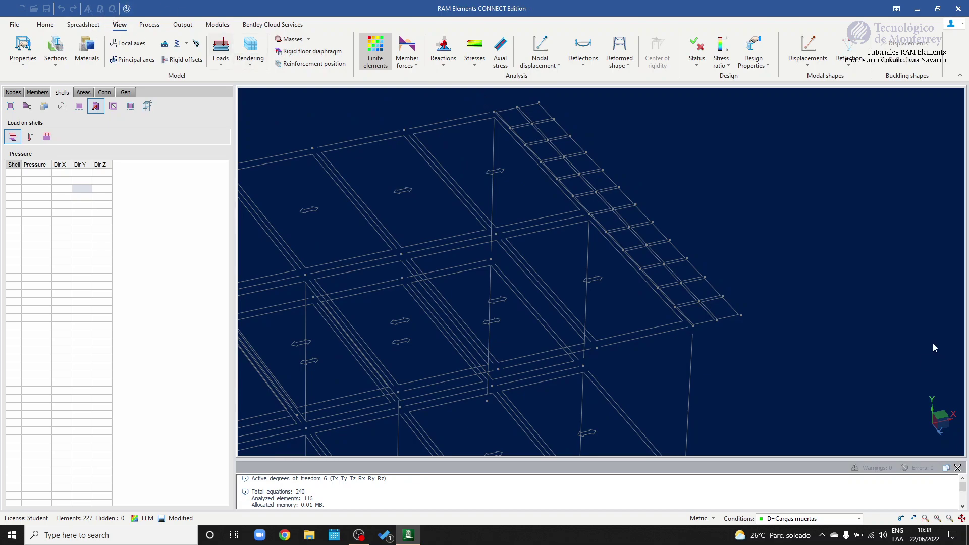
{"action": "scroll", "coordinate": [828, 291], "scroll_direction": "down", "scroll_amount": 2}
{"action": "left_click", "coordinate": [380, 55]}
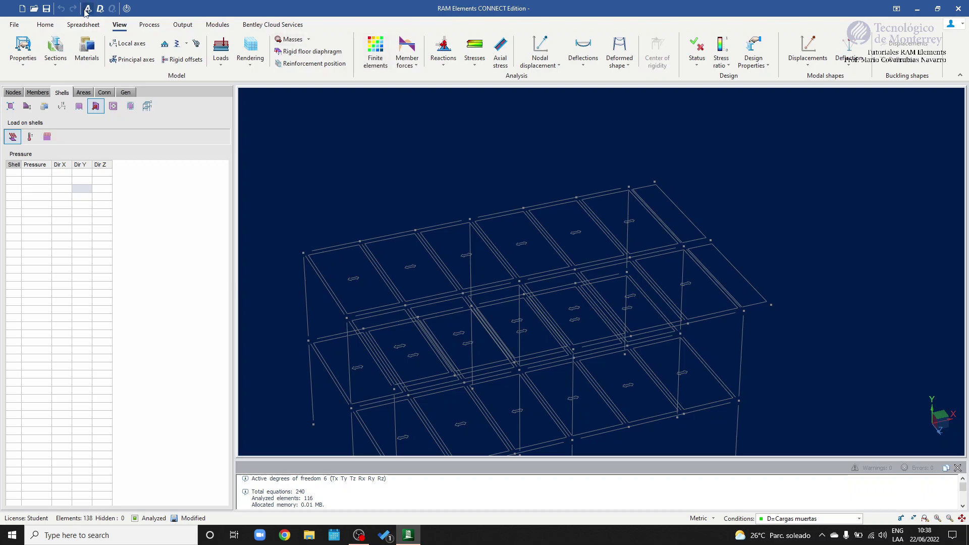
Step: Check the maximum distance allowed between shell nodes in the analysis FEM settings and cancel without changes
{"action": "left_click", "coordinate": [87, 9]}
{"action": "left_click", "coordinate": [449, 123]}
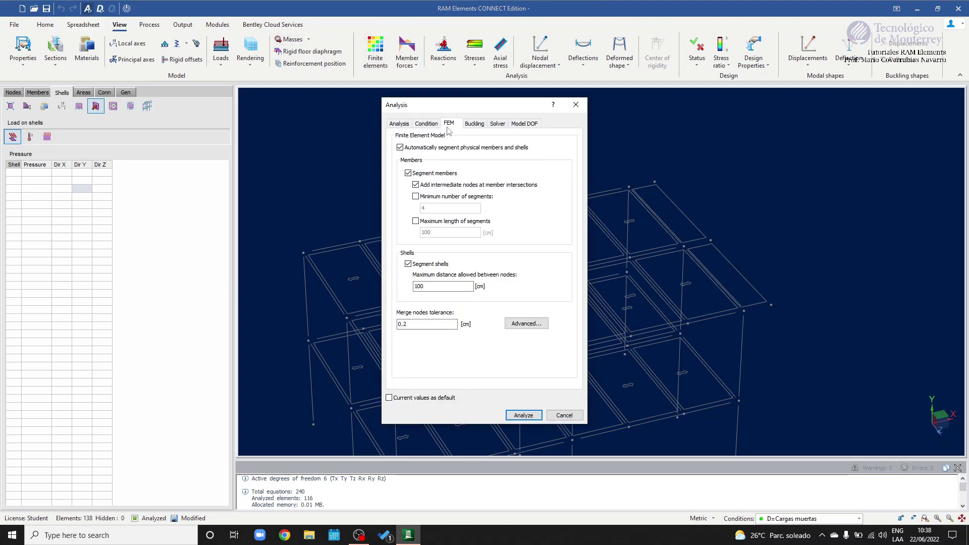
{"action": "left_click", "coordinate": [435, 287]}
{"action": "left_click", "coordinate": [565, 415]}
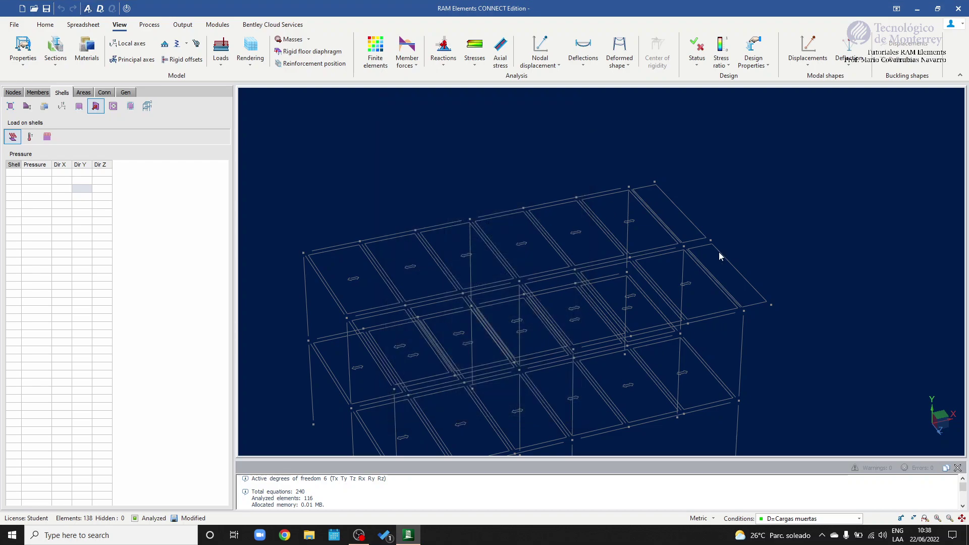
Step: With the finite element model displayed, check the node restraints and member local-axis spreadsheets, and return to the physical model
{"action": "left_click", "coordinate": [374, 55]}
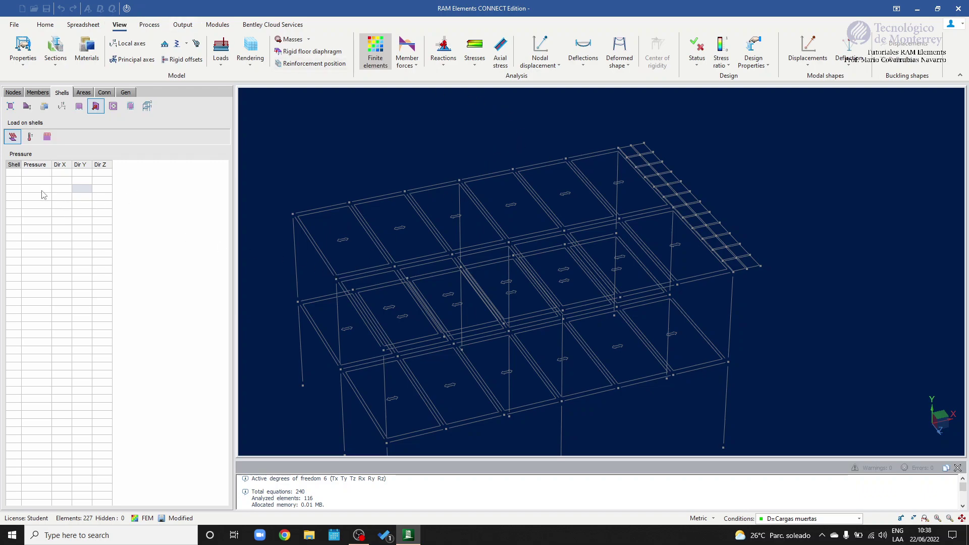
{"action": "left_click", "coordinate": [13, 93]}
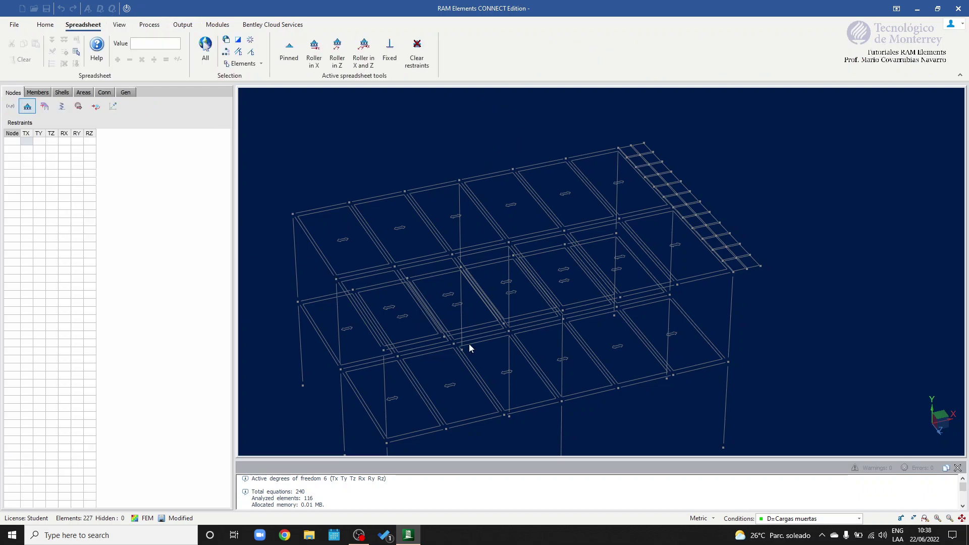
{"action": "left_click", "coordinate": [451, 338]}
{"action": "left_click", "coordinate": [38, 93]}
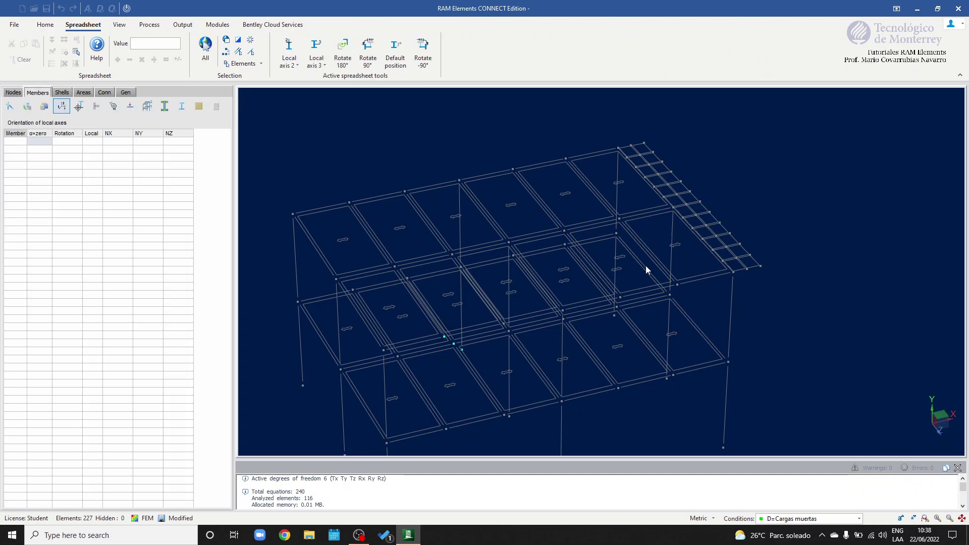
{"action": "scroll", "coordinate": [742, 250], "scroll_direction": "down", "scroll_amount": 1}
{"action": "middle_click_drag", "start_coordinate": [740, 251], "coordinate": [769, 239]}
{"action": "left_click", "coordinate": [120, 25]}
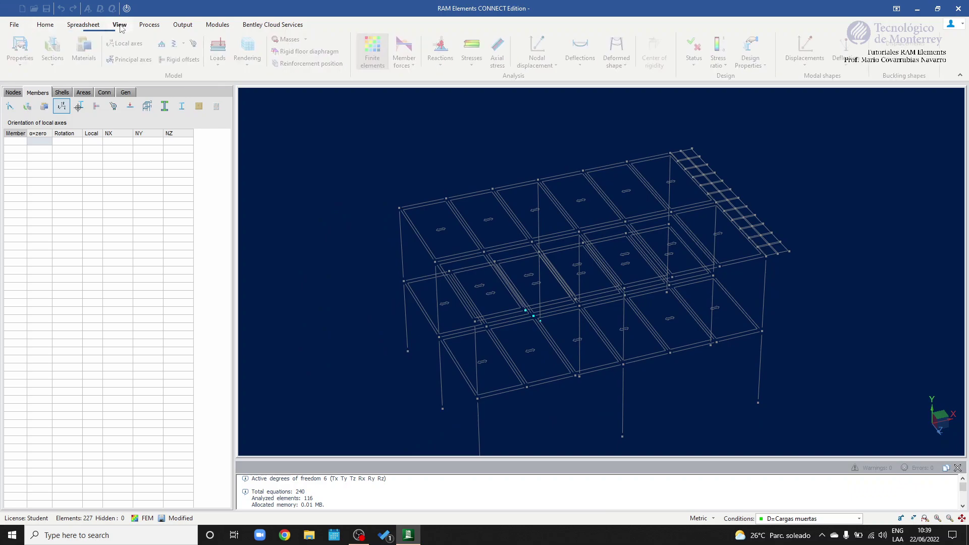
{"action": "left_click", "coordinate": [377, 53]}
Step: Select the first span of the central longitudinal roof beam, opposite the cantilever end, for reviewing its member forces
{"action": "middle_click_drag", "start_coordinate": [810, 270], "coordinate": [504, 142]}
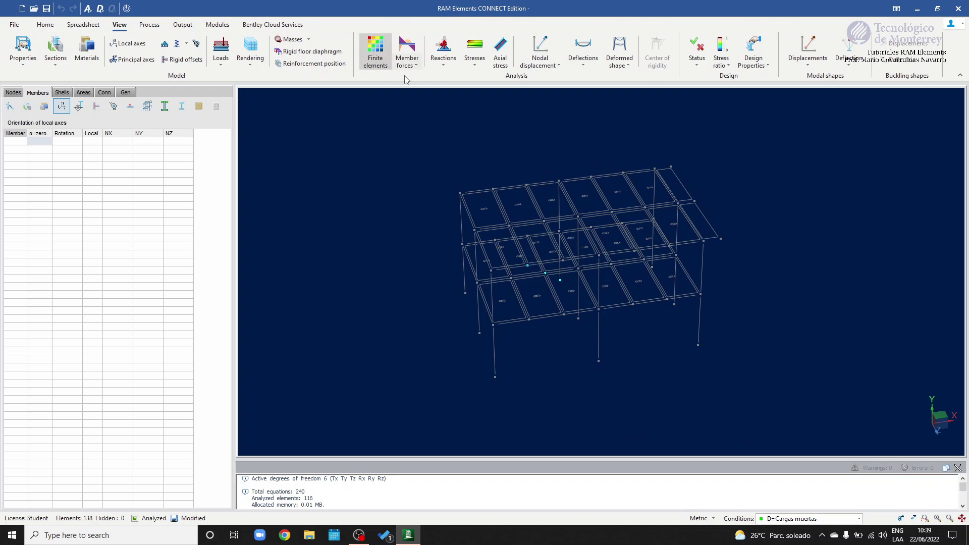
{"action": "middle_click_drag", "start_coordinate": [713, 194], "coordinate": [701, 184]}
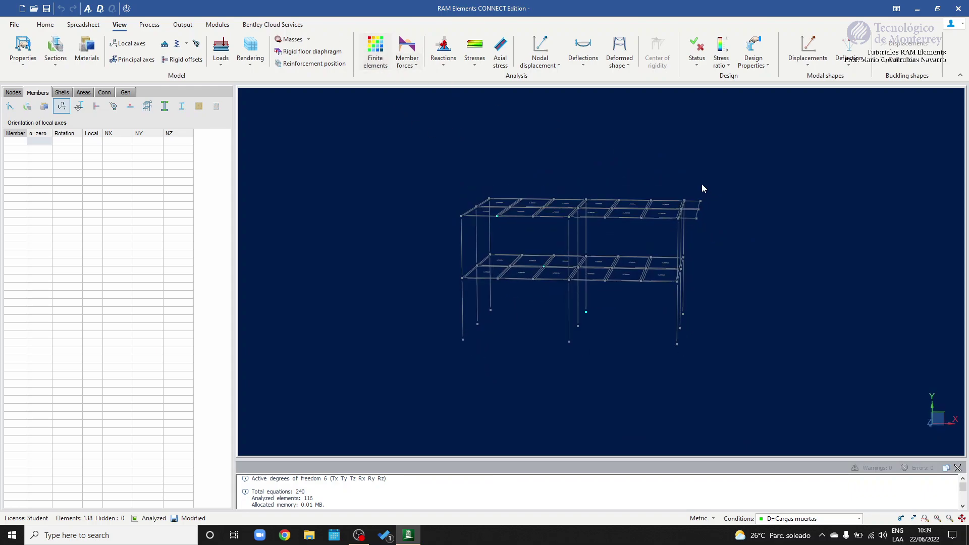
{"action": "left_click", "coordinate": [407, 55]}
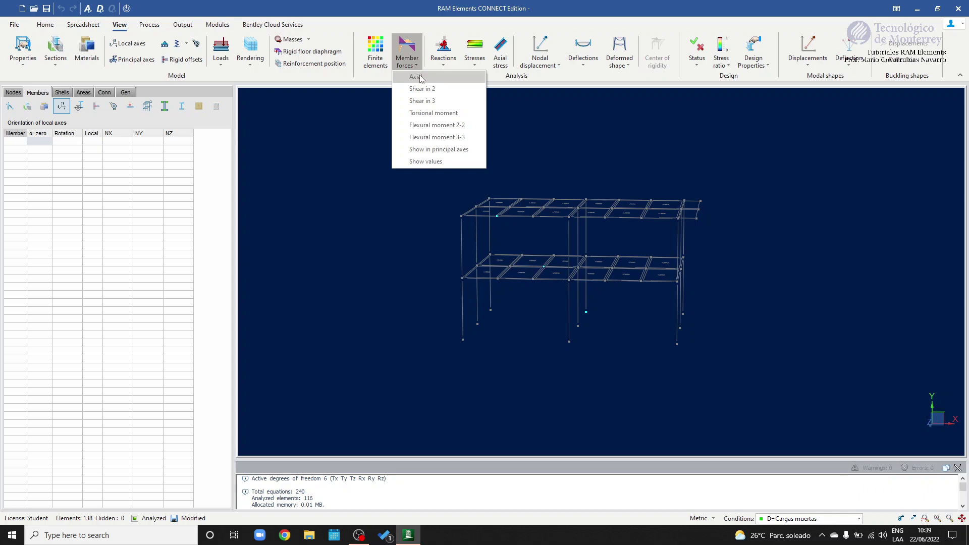
{"action": "left_click", "coordinate": [384, 156]}
{"action": "middle_click_drag", "start_coordinate": [481, 204], "coordinate": [539, 232]}
{"action": "left_click", "coordinate": [536, 227]}
{"action": "right_click_drag", "start_coordinate": [553, 226], "coordinate": [555, 228]}
{"action": "scroll", "coordinate": [476, 153], "scroll_direction": "up", "scroll_amount": 2}
{"action": "middle_click_drag", "start_coordinate": [567, 185], "coordinate": [499, 156]}
Step: Display the axial force diagram for the selected roof beam under the dead load condition
{"action": "left_click", "coordinate": [416, 66]}
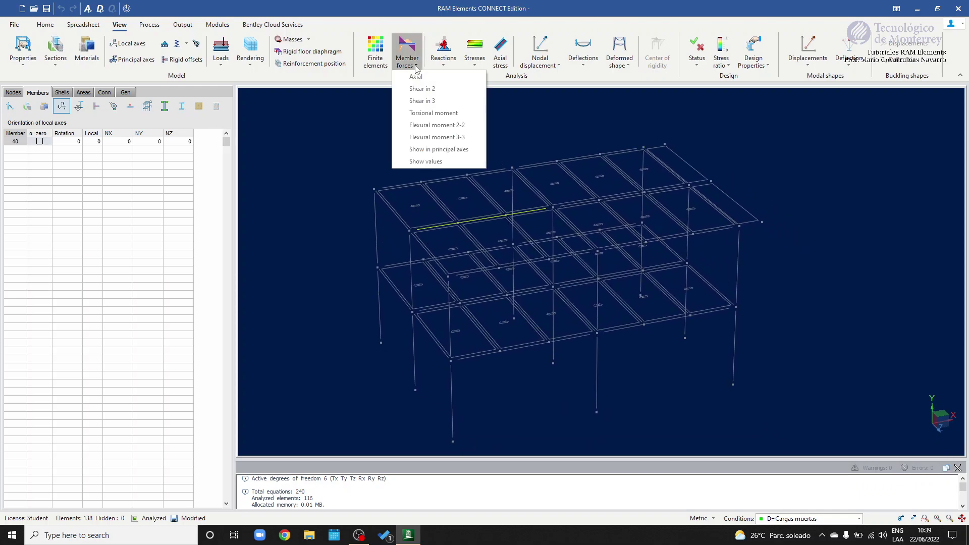
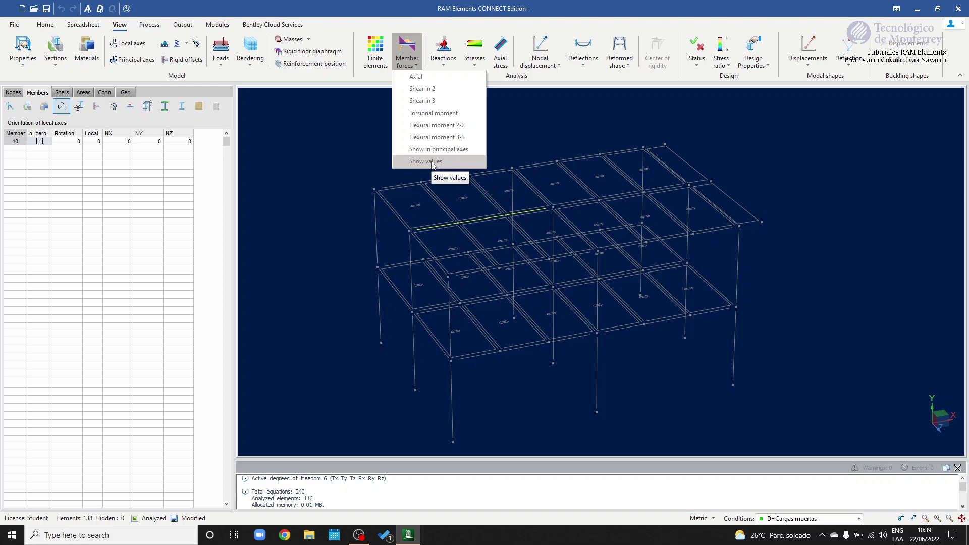
{"action": "left_click", "coordinate": [421, 79]}
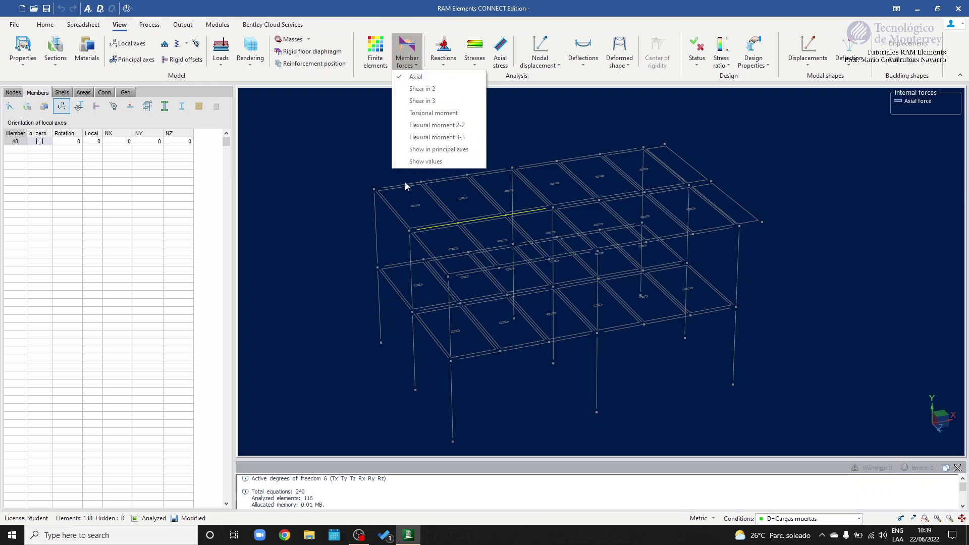
{"action": "left_click", "coordinate": [383, 251]}
{"action": "scroll", "coordinate": [476, 223], "scroll_direction": "up", "scroll_amount": 3}
{"action": "middle_click_drag", "start_coordinate": [507, 235], "coordinate": [528, 245]}
{"action": "scroll", "coordinate": [507, 232], "scroll_direction": "down", "scroll_amount": 1}
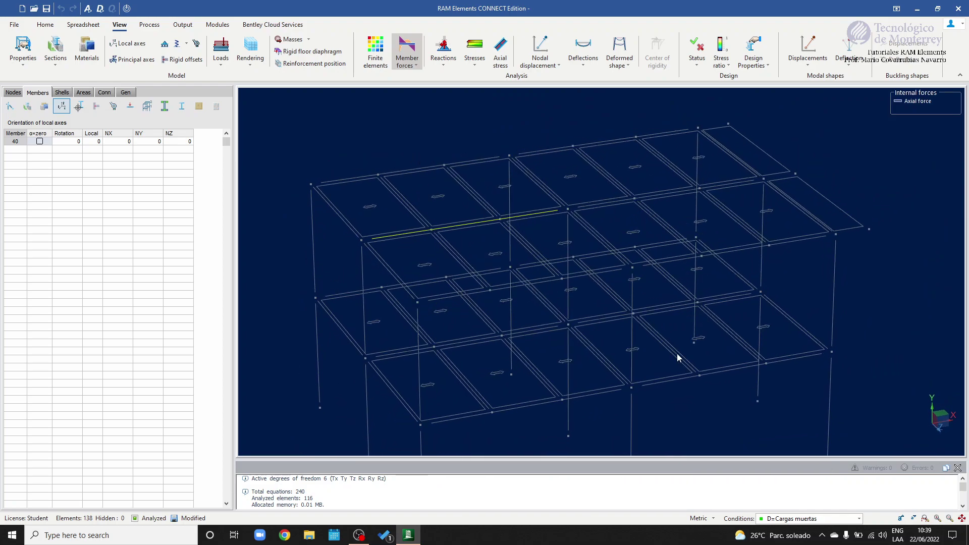
Step: Switch the selected roof beam's force diagram to Shear in 2 and turn on the display of local axes
{"action": "left_click", "coordinate": [408, 62]}
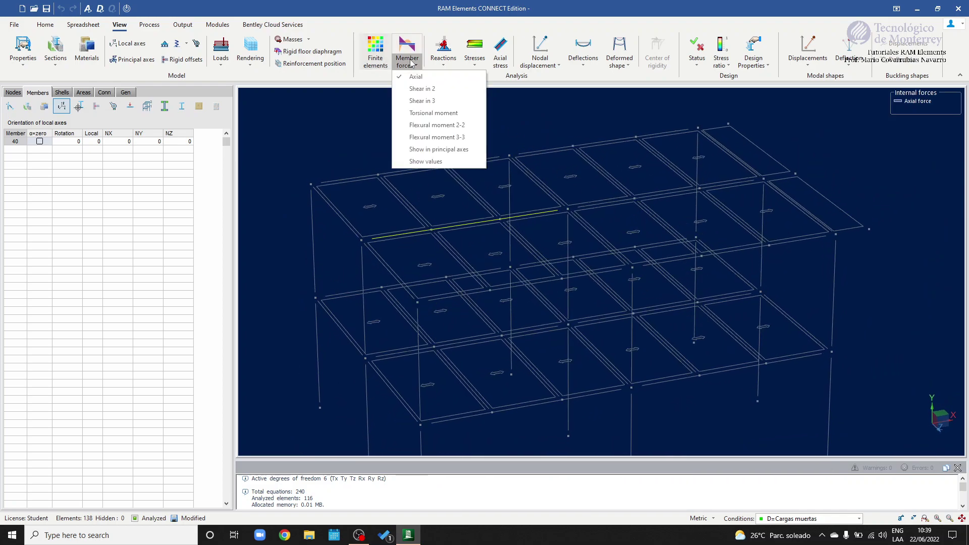
{"action": "left_click", "coordinate": [413, 92]}
{"action": "middle_click_drag", "start_coordinate": [455, 218], "coordinate": [346, 141]}
{"action": "left_click", "coordinate": [127, 43]}
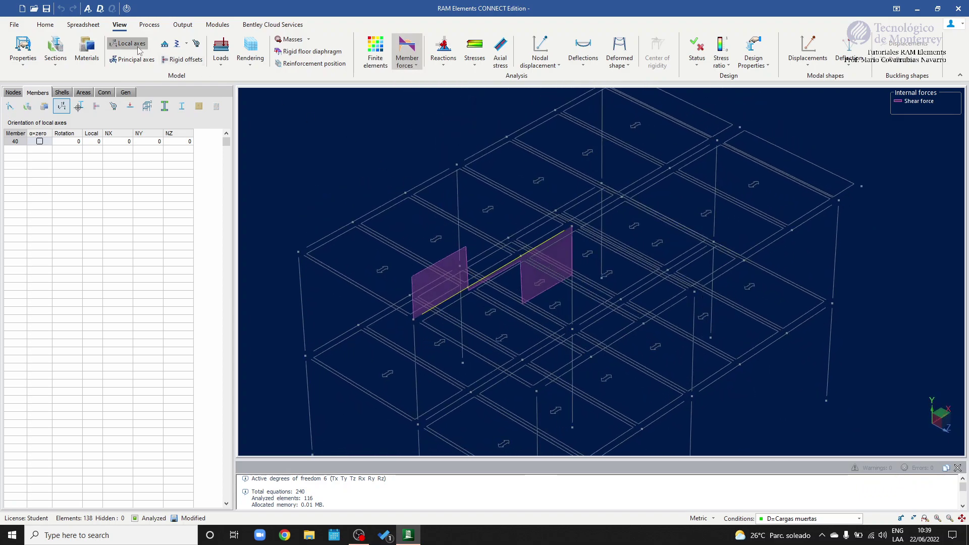
Step: Examine the selected roof beam's Shear in 2 diagram against its local axes, and switch the force diagram to Shear in 3
{"action": "scroll", "coordinate": [561, 281], "scroll_direction": "up", "scroll_amount": 2}
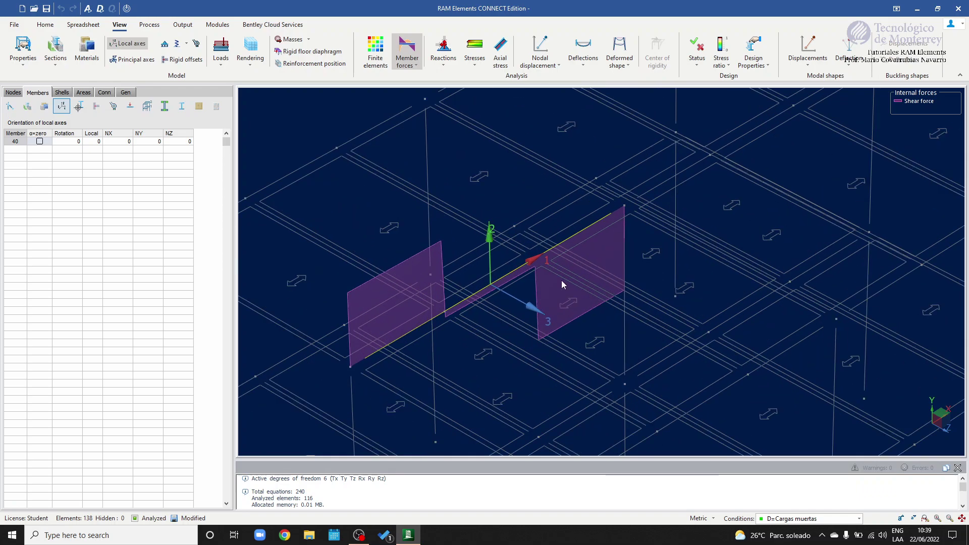
{"action": "scroll", "coordinate": [561, 280], "scroll_direction": "down", "scroll_amount": 3}
{"action": "scroll", "coordinate": [605, 287], "scroll_direction": "up", "scroll_amount": 3}
{"action": "middle_click_drag", "start_coordinate": [646, 295], "coordinate": [631, 283]}
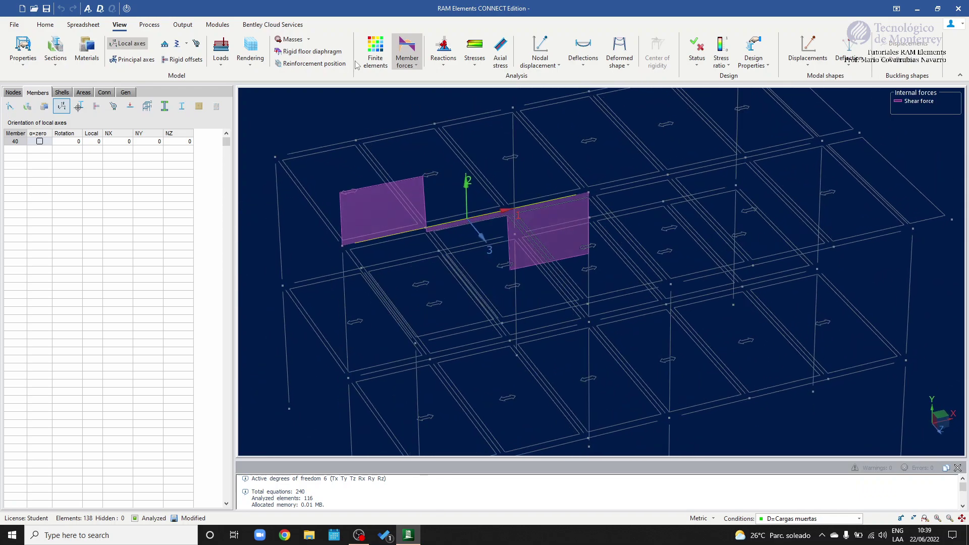
{"action": "left_click", "coordinate": [407, 65]}
{"action": "left_click", "coordinate": [418, 91]}
{"action": "mouse_move", "coordinate": [502, 238]}
{"action": "middle_mouse_down"}
{"action": "mouse_move", "coordinate": [515, 238]}
{"action": "mouse_move", "coordinate": [499, 238]}
{"action": "middle_mouse_up"}
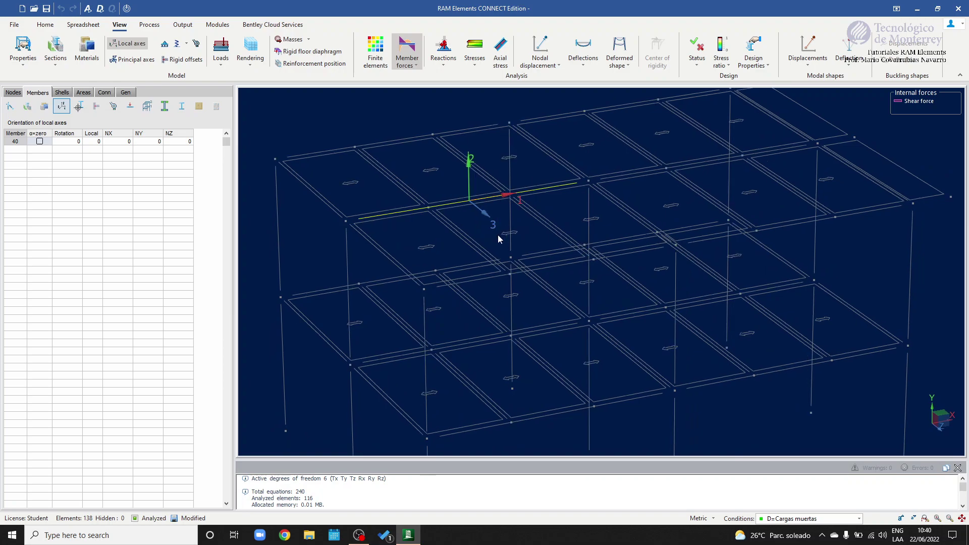
Step: Display the Torsional moment diagram for the selected roof beam, and clear the member selection after reviewing it
{"action": "left_click", "coordinate": [413, 71]}
{"action": "left_click", "coordinate": [421, 114]}
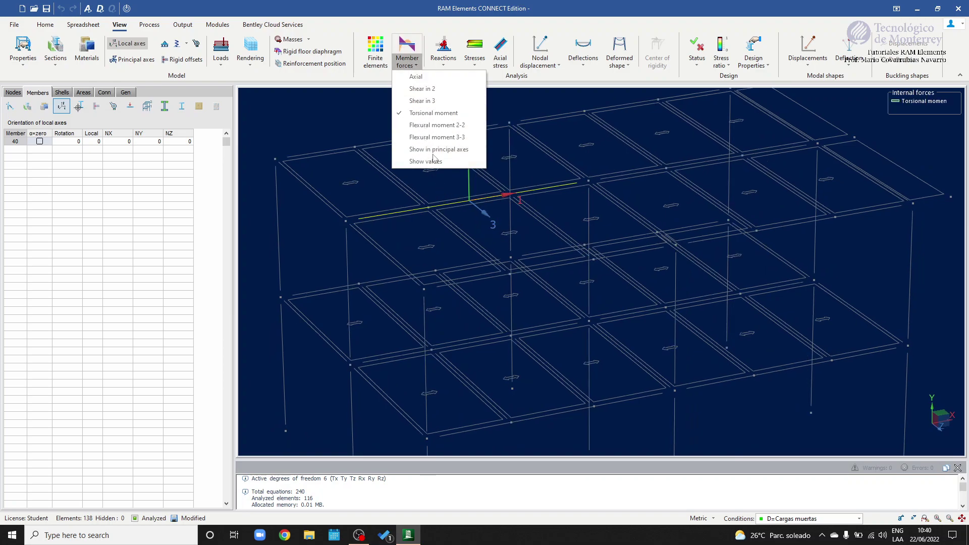
{"action": "middle_click_drag", "start_coordinate": [445, 209], "coordinate": [449, 212]}
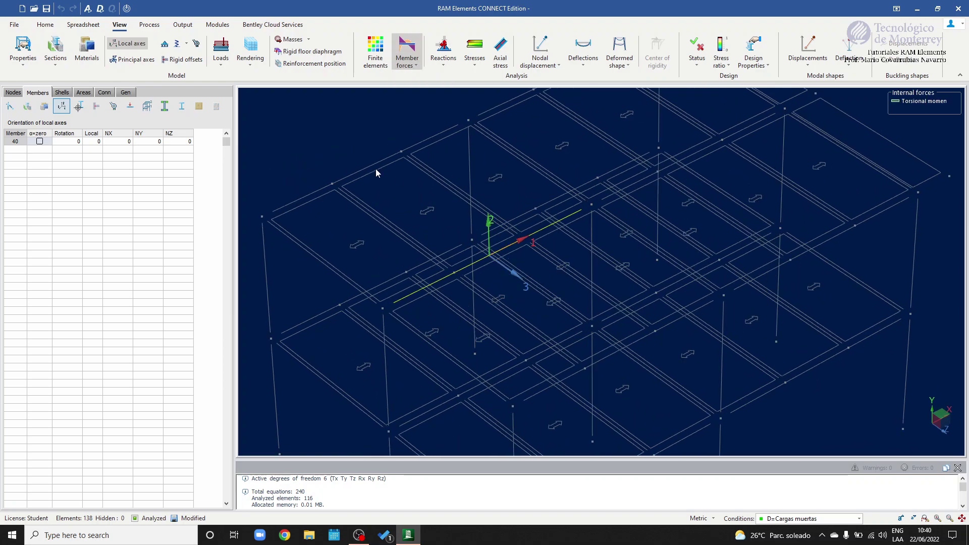
{"action": "key", "text": "Escape"}
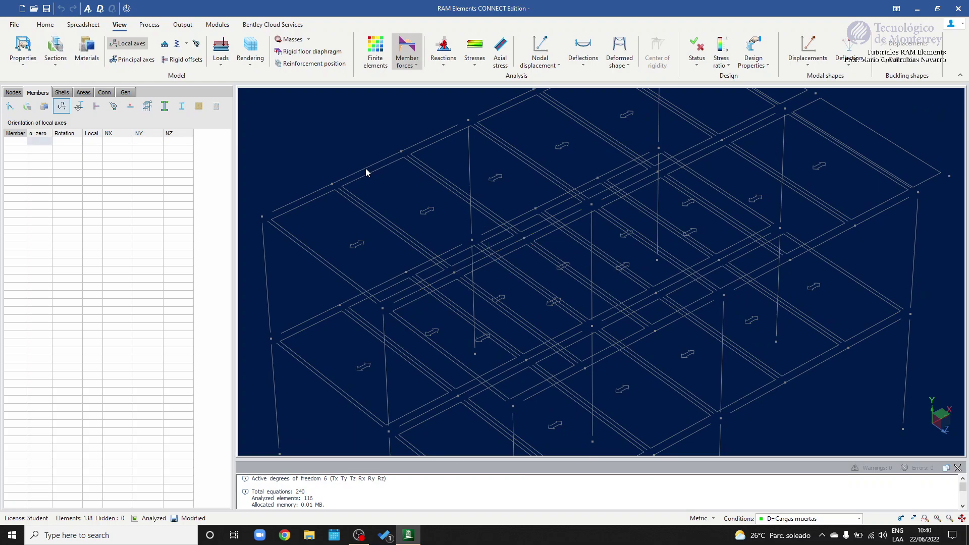
Step: Select all the parallel longitudinal beams on both floors to display their torsional moment diagrams
{"action": "left_click", "coordinate": [365, 170]}
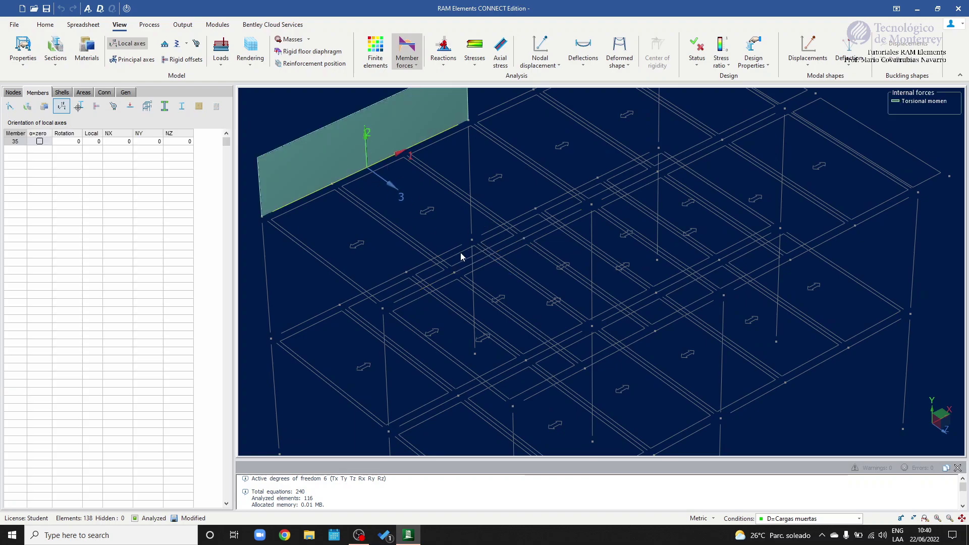
{"action": "middle_click_drag", "start_coordinate": [472, 270], "coordinate": [509, 247]}
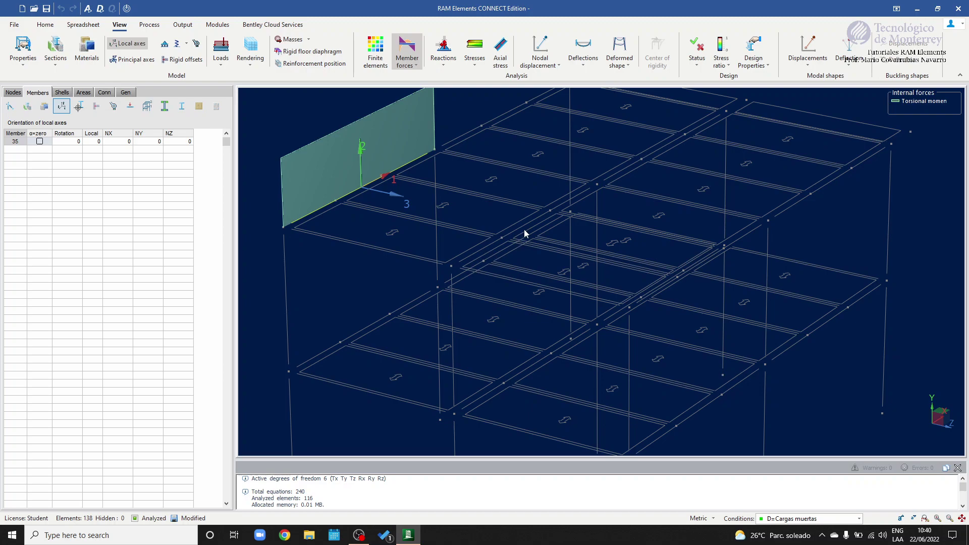
{"action": "left_click", "coordinate": [522, 226]}
{"action": "middle_click_drag", "start_coordinate": [671, 229], "coordinate": [526, 189]}
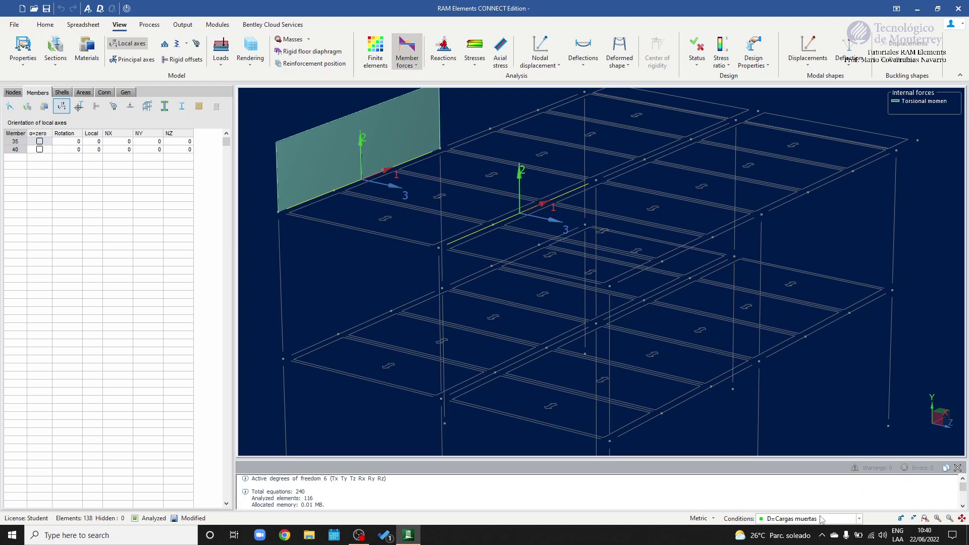
{"action": "left_click", "coordinate": [653, 266]}
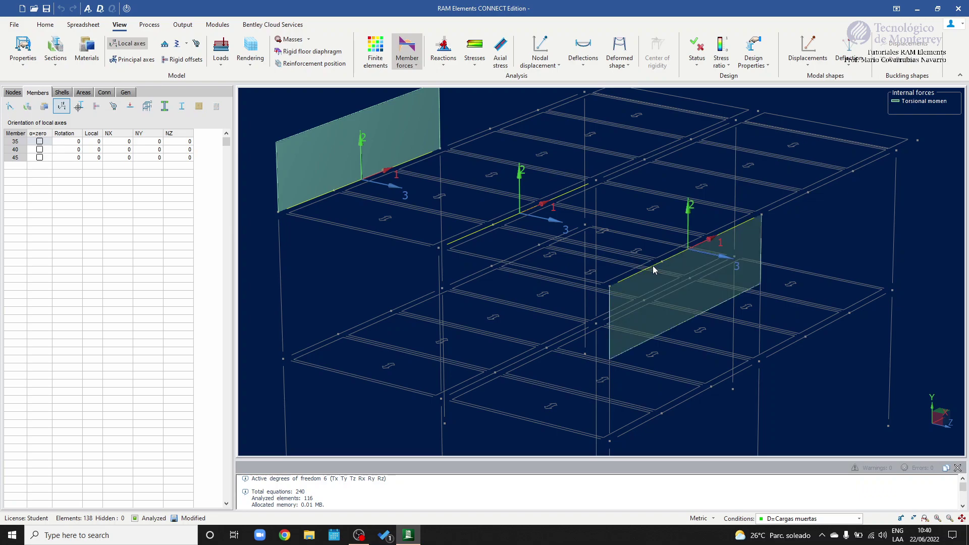
{"action": "double_click", "coordinate": [728, 239]}
{"action": "middle_click_drag", "start_coordinate": [777, 248], "coordinate": [777, 235]}
{"action": "scroll", "coordinate": [762, 242], "scroll_direction": "down", "scroll_amount": 3}
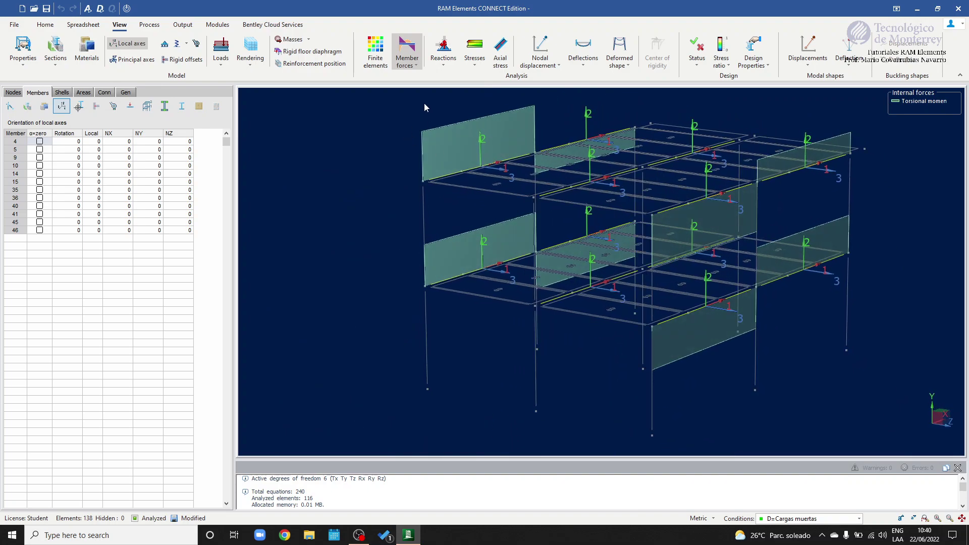
Step: Show the values on the torsional moment diagrams and switch the load condition to L=Cargas vivas
{"action": "left_click", "coordinate": [407, 61]}
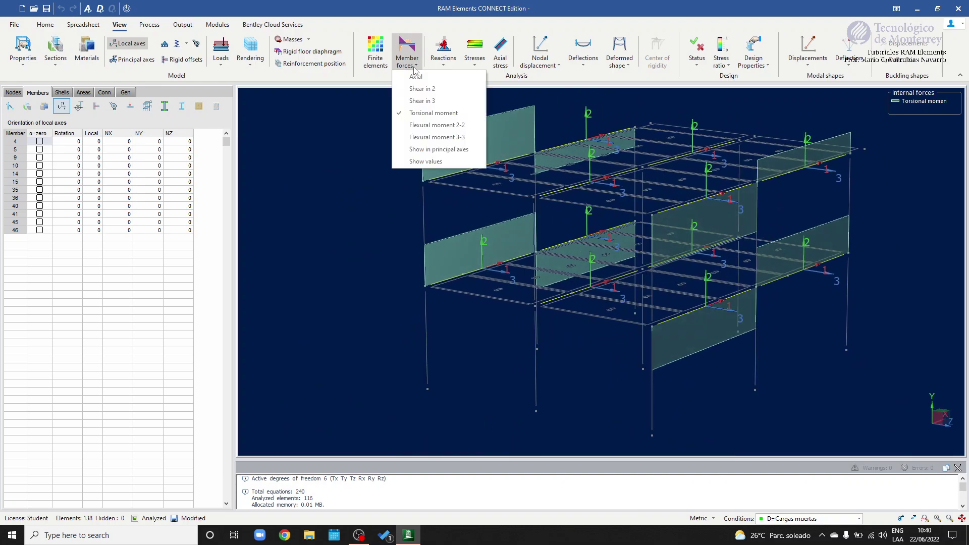
{"action": "left_click", "coordinate": [418, 162]}
{"action": "middle_click_drag", "start_coordinate": [497, 222], "coordinate": [723, 268]}
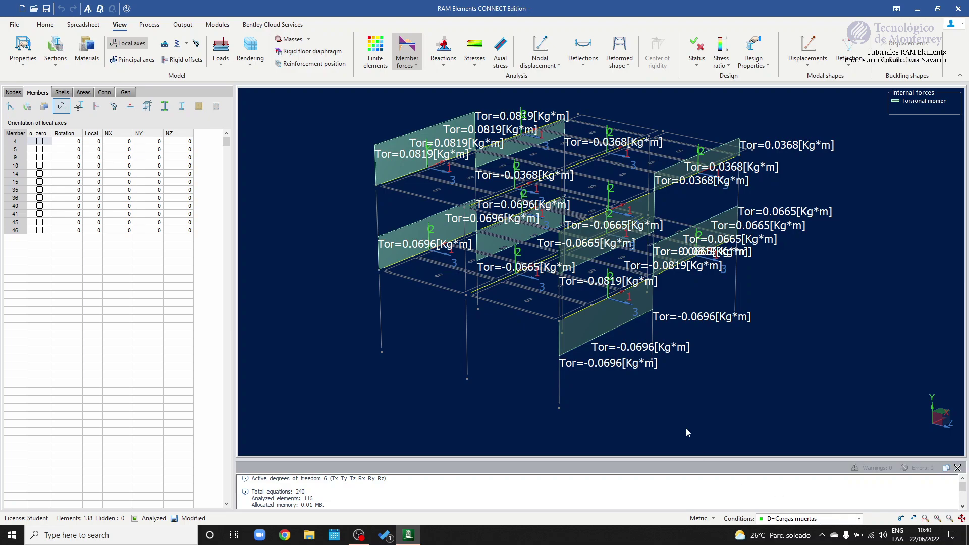
{"action": "middle_click_drag", "start_coordinate": [615, 219], "coordinate": [644, 221]}
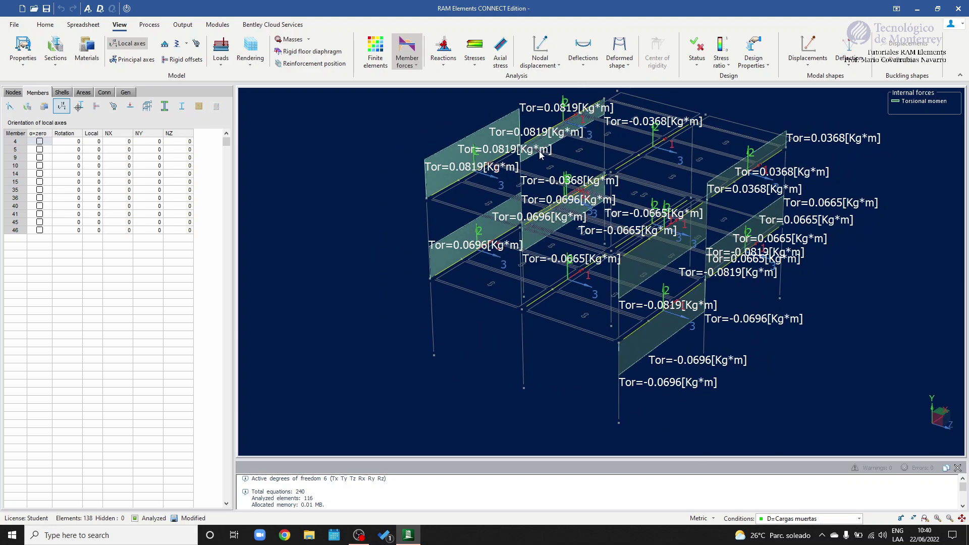
{"action": "left_click", "coordinate": [859, 519]}
{"action": "left_click", "coordinate": [783, 449]}
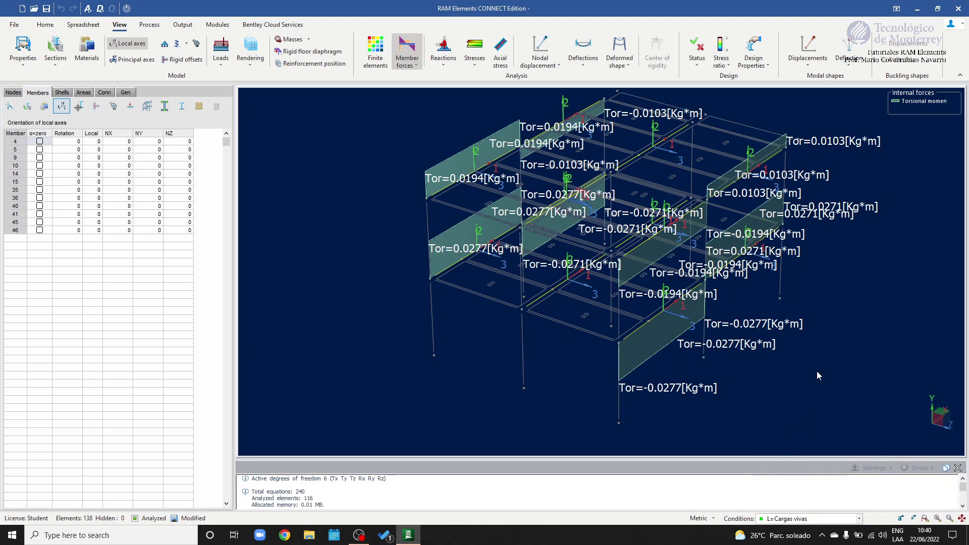
Step: Display the Shear in 2 diagrams of the selected beams and switch the load condition to D=Cargas muertas
{"action": "left_click", "coordinate": [408, 67]}
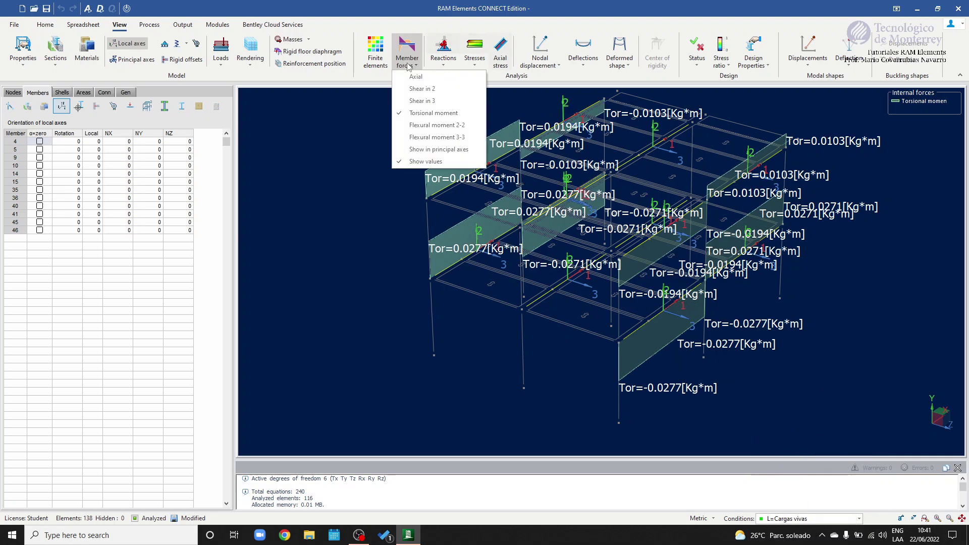
{"action": "left_click", "coordinate": [407, 90]}
{"action": "left_click", "coordinate": [860, 519]}
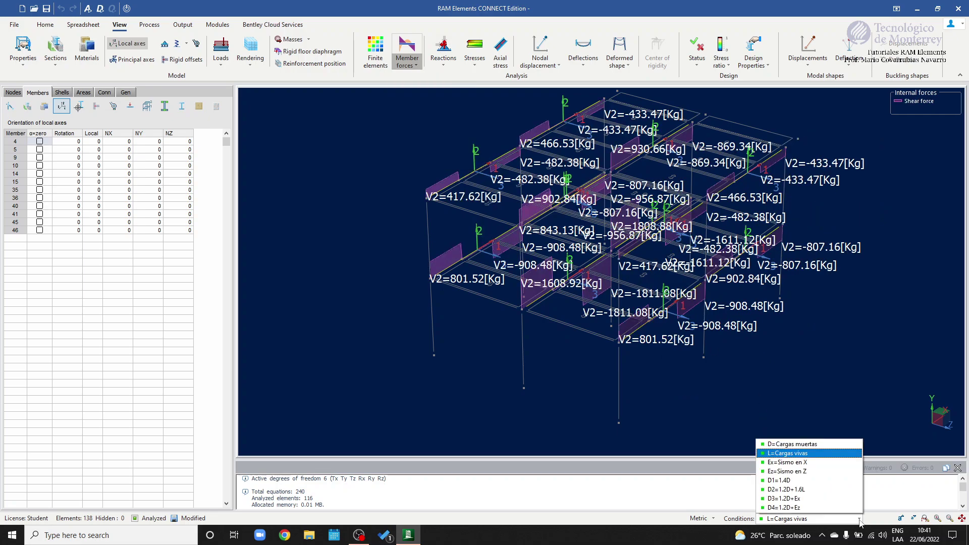
{"action": "left_click", "coordinate": [787, 445]}
{"action": "middle_click_drag", "start_coordinate": [613, 228], "coordinate": [602, 231]}
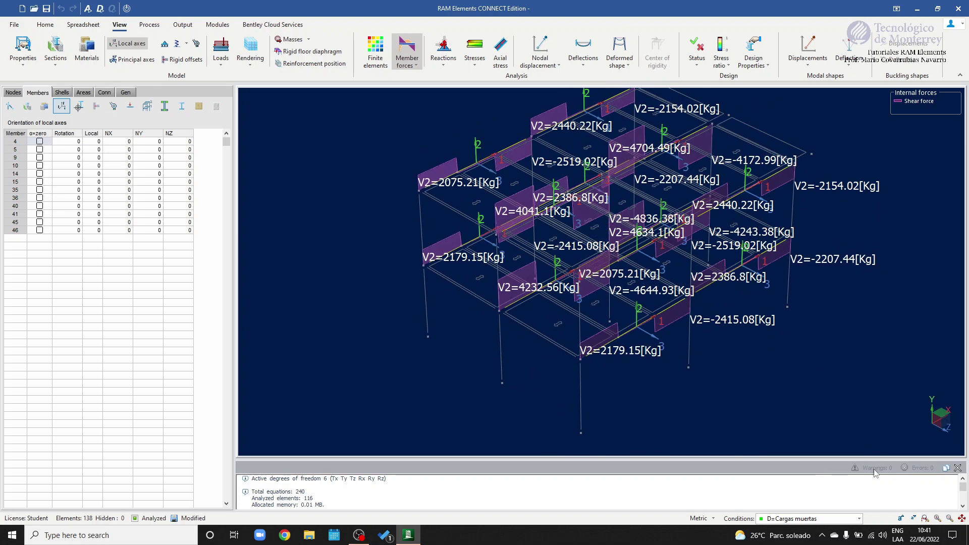
Step: View the beams' Shear in 2 diagrams for the D1=1.4D and Ex=Sismo en X load conditions
{"action": "left_click", "coordinate": [860, 519]}
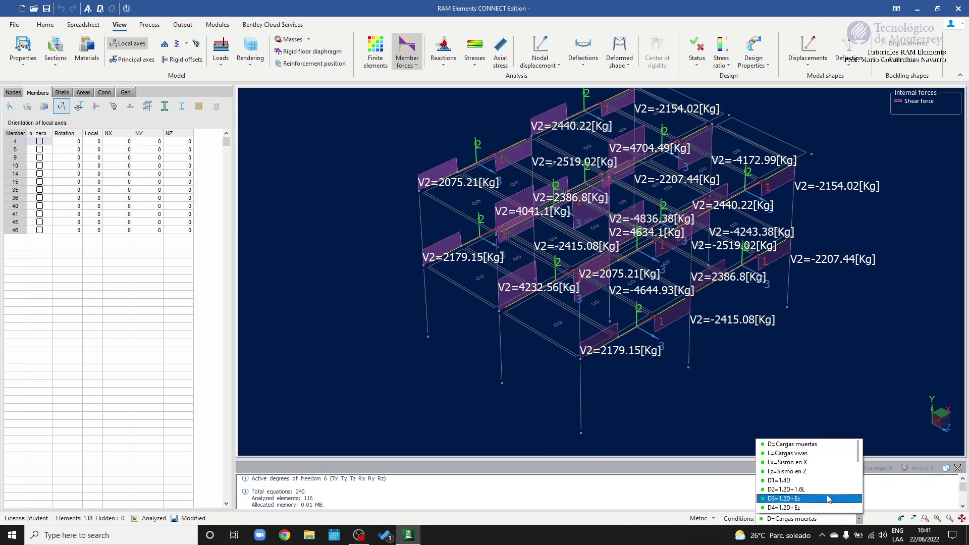
{"action": "left_click", "coordinate": [788, 481]}
{"action": "middle_click_drag", "start_coordinate": [738, 369], "coordinate": [733, 377]}
{"action": "left_click", "coordinate": [860, 519]}
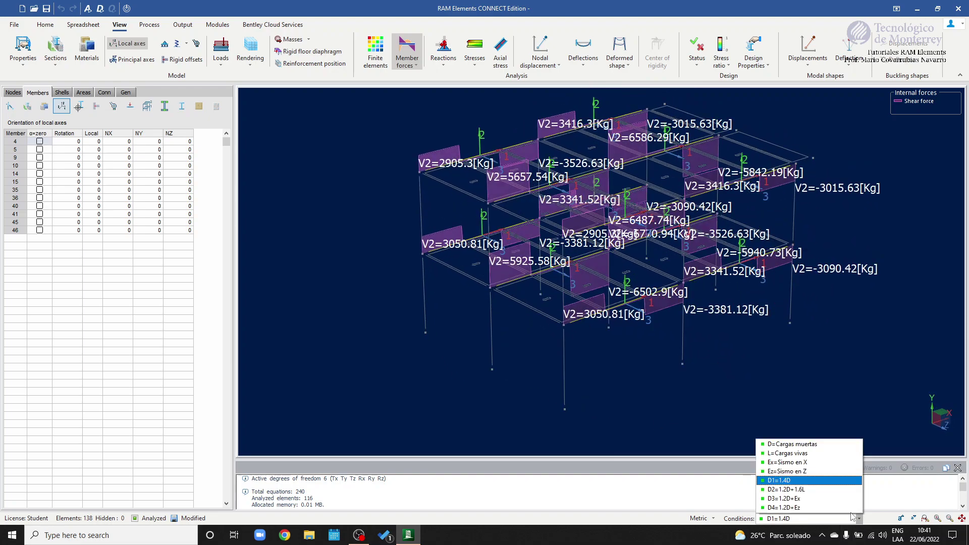
{"action": "left_click", "coordinate": [796, 462]}
{"action": "middle_click_drag", "start_coordinate": [798, 342], "coordinate": [808, 344]}
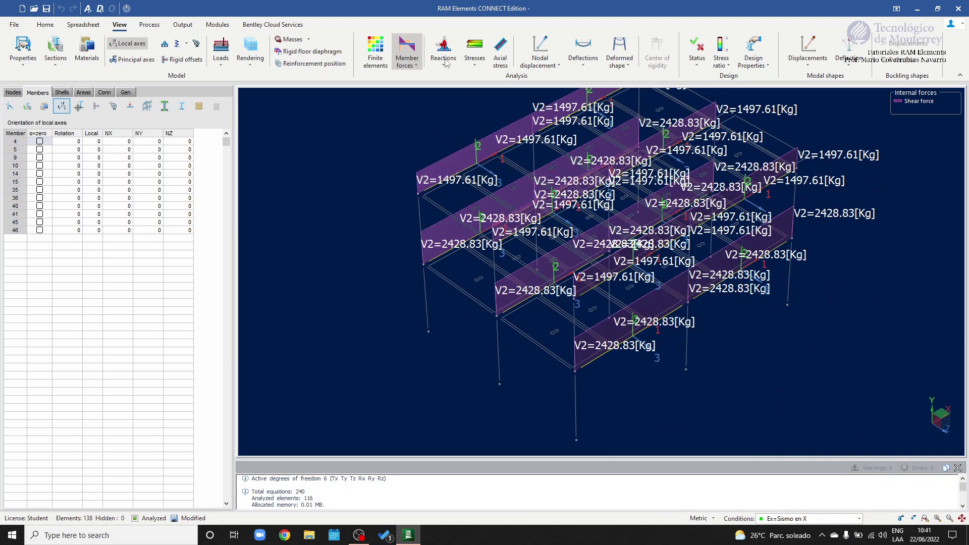
Step: Go through the beams' force diagrams under Ex=Sismo en X from Axial to Flexural moment 3-3, and examine the last one
{"action": "left_click", "coordinate": [407, 63]}
{"action": "left_click", "coordinate": [416, 76]}
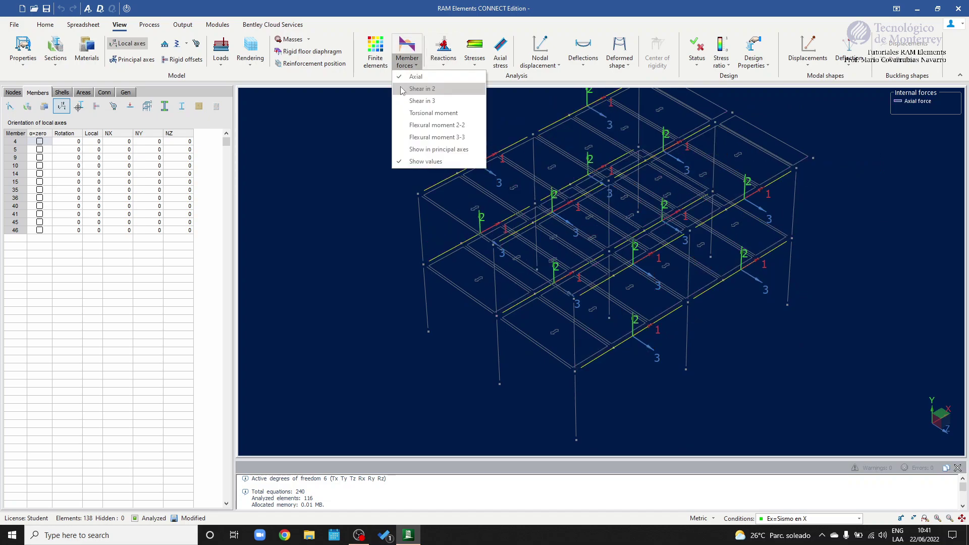
{"action": "left_click", "coordinate": [413, 92]}
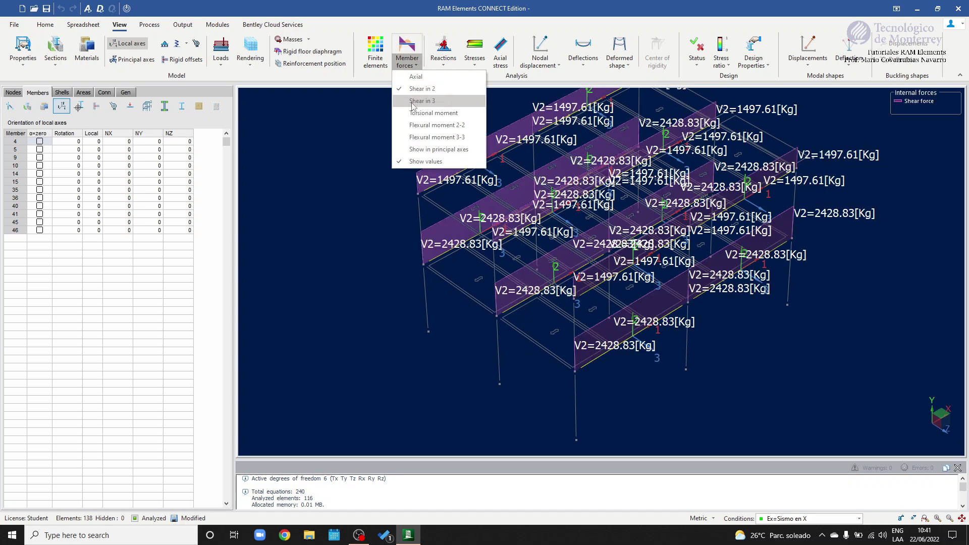
{"action": "left_click", "coordinate": [412, 104]}
{"action": "left_click", "coordinate": [413, 115]}
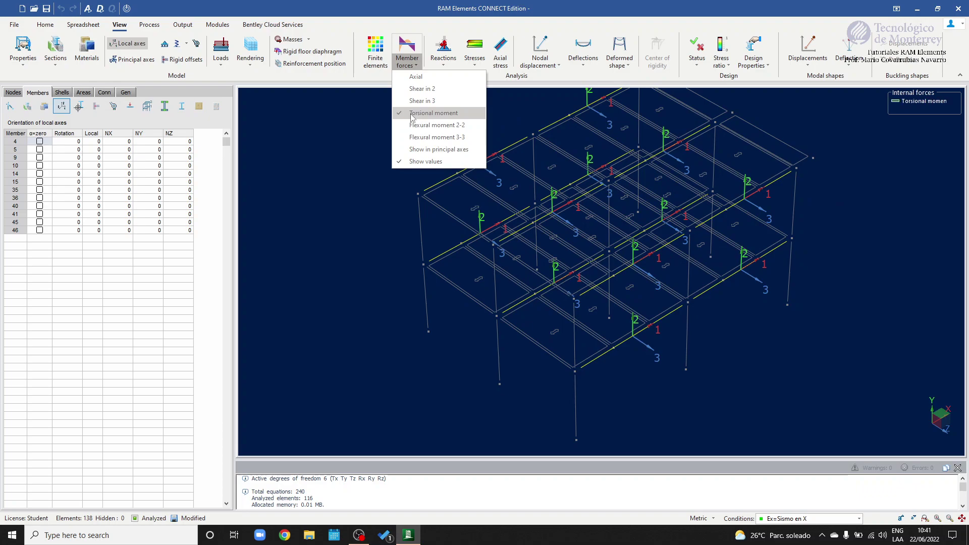
{"action": "left_click", "coordinate": [412, 125]}
{"action": "left_click", "coordinate": [413, 138]}
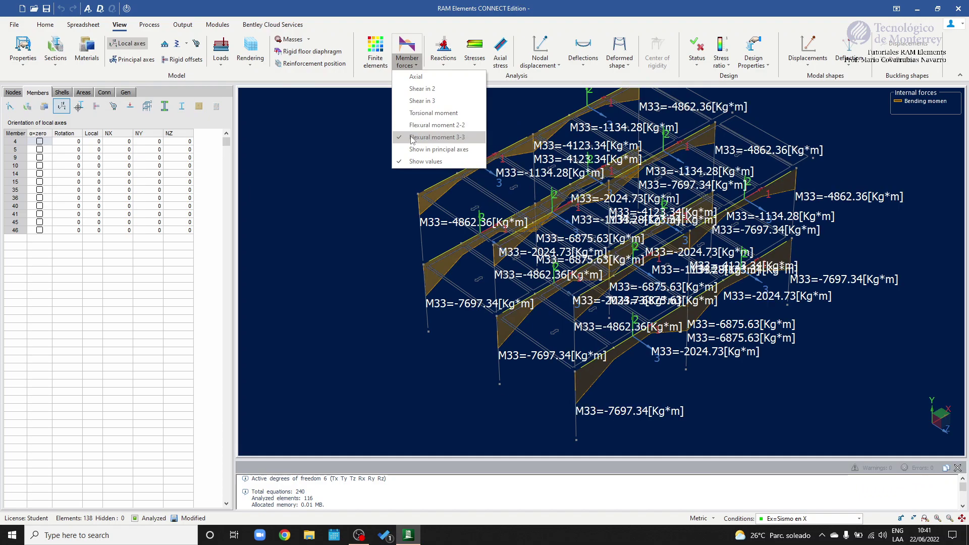
{"action": "middle_click_drag", "start_coordinate": [548, 176], "coordinate": [506, 159]}
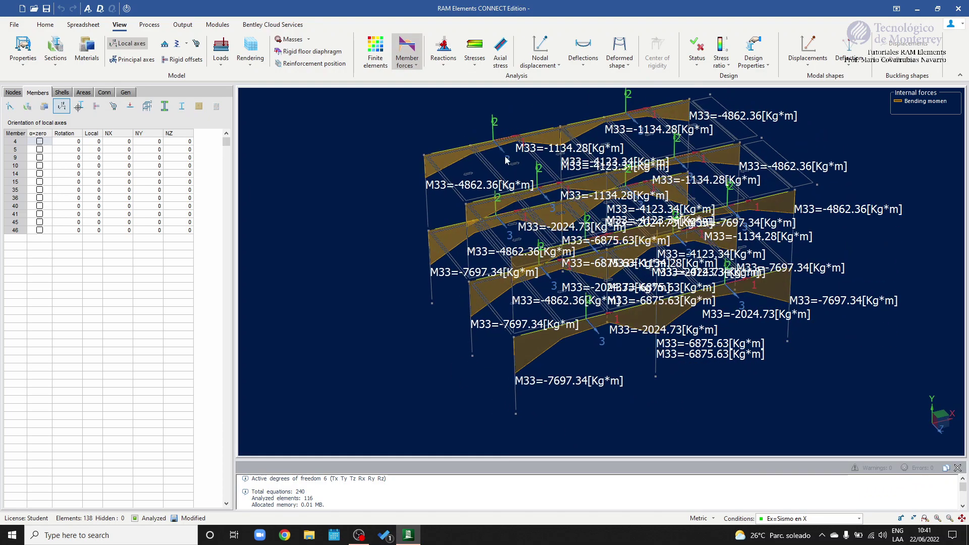
{"action": "scroll", "coordinate": [506, 160], "scroll_direction": "up", "scroll_amount": 3}
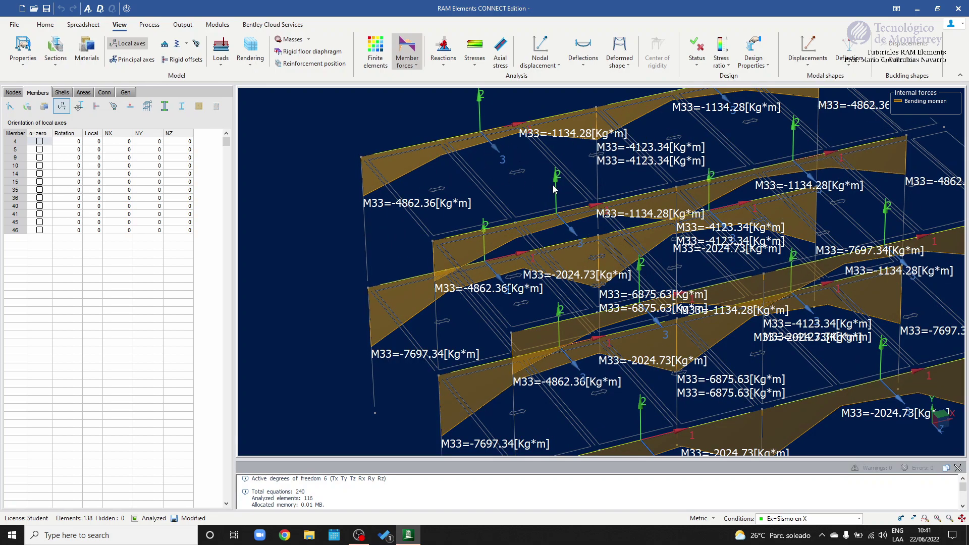
{"action": "scroll", "coordinate": [553, 186], "scroll_direction": "down", "scroll_amount": 2}
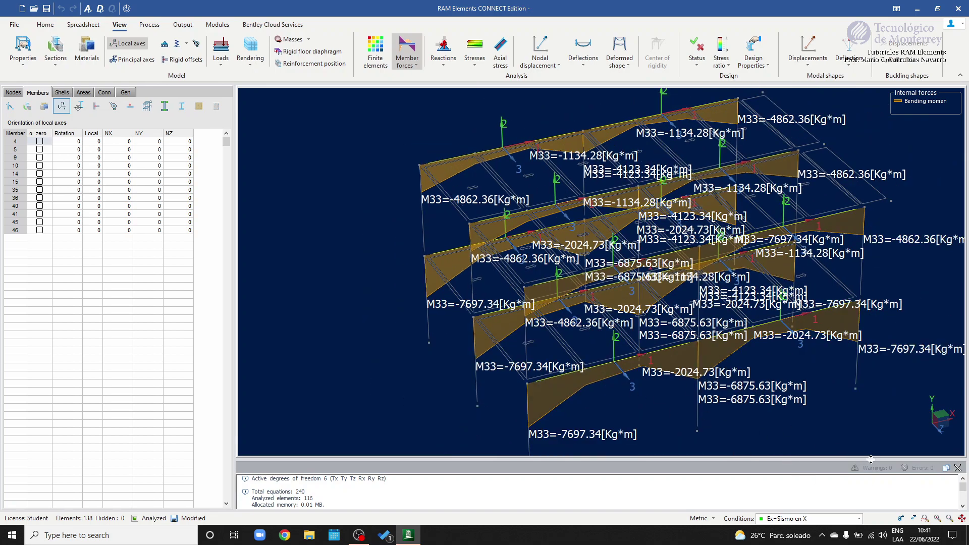
{"action": "middle_click_drag", "start_coordinate": [659, 376], "coordinate": [823, 415]}
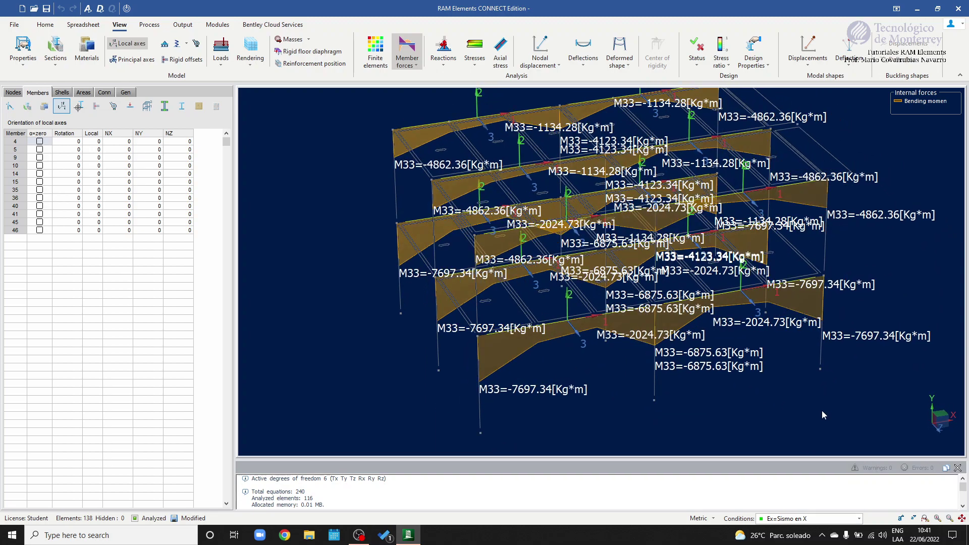
Step: Turn off the bending moment diagram and enable showing member forces in principal axes
{"action": "left_click", "coordinate": [859, 519]}
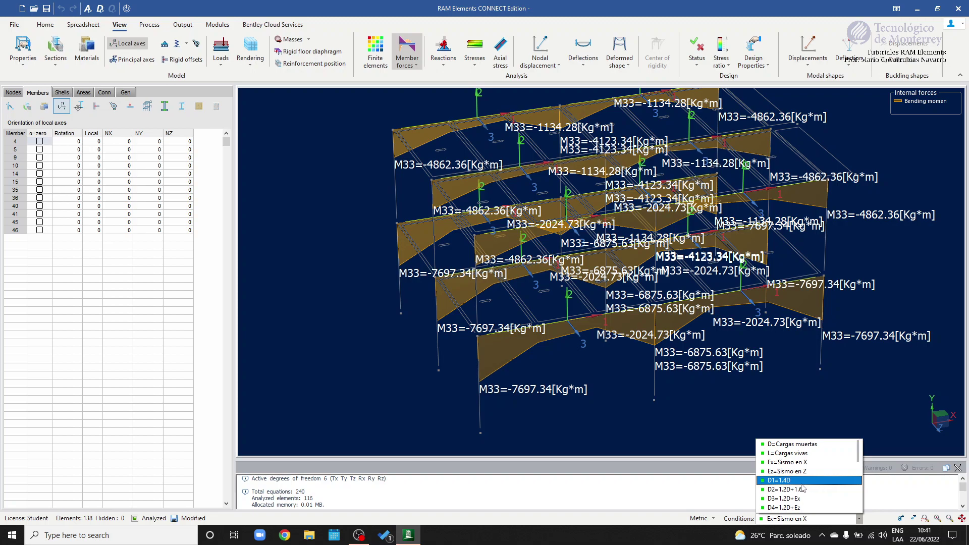
{"action": "left_click", "coordinate": [416, 66]}
{"action": "left_click", "coordinate": [415, 76]}
{"action": "left_click", "coordinate": [416, 77]}
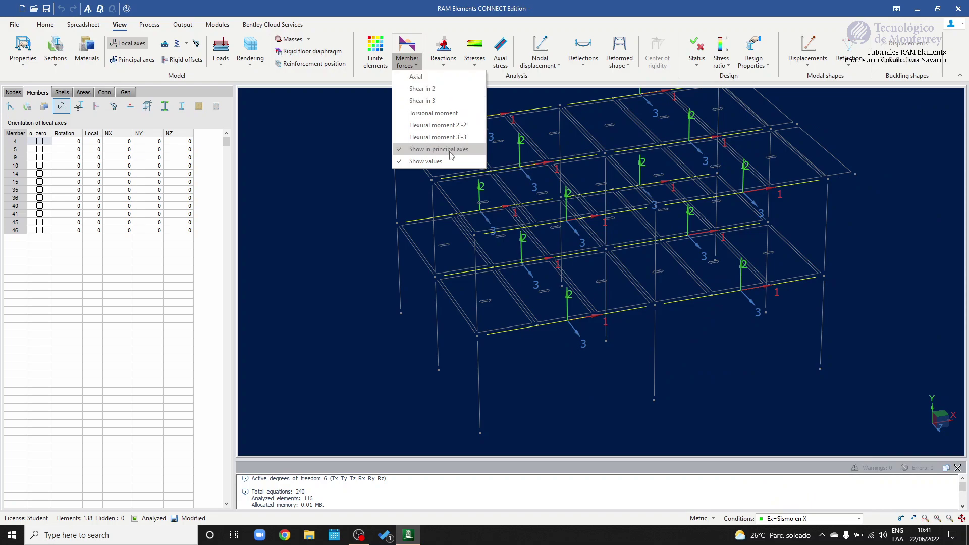
Step: Replace the beam selection with the two stacked middle columns of the end frame
{"action": "left_click", "coordinate": [647, 364]}
{"action": "left_click_drag", "start_coordinate": [647, 364], "coordinate": [641, 316]}
{"action": "left_click_drag", "start_coordinate": [481, 186], "coordinate": [507, 401]}
Step: Set the load condition to D2=1.2D+1.6L and display the axial force diagrams of the selected columns
{"action": "left_click", "coordinate": [859, 519]}
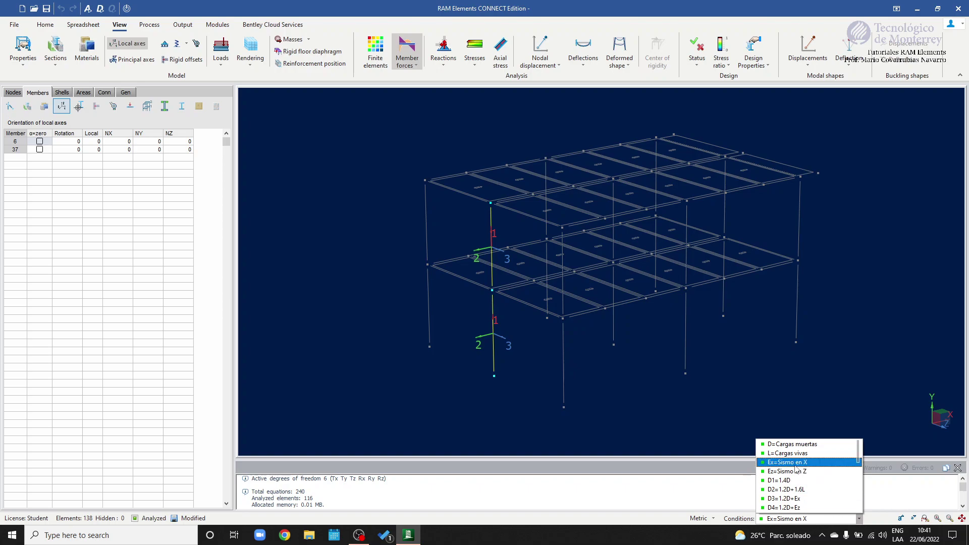
{"action": "left_click", "coordinate": [806, 490]}
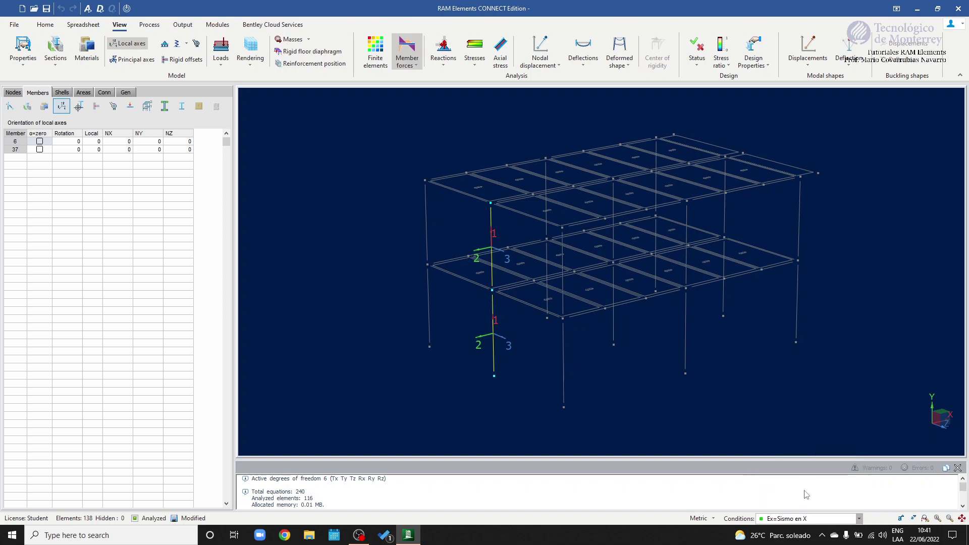
{"action": "left_click", "coordinate": [409, 65]}
{"action": "left_click", "coordinate": [419, 89]}
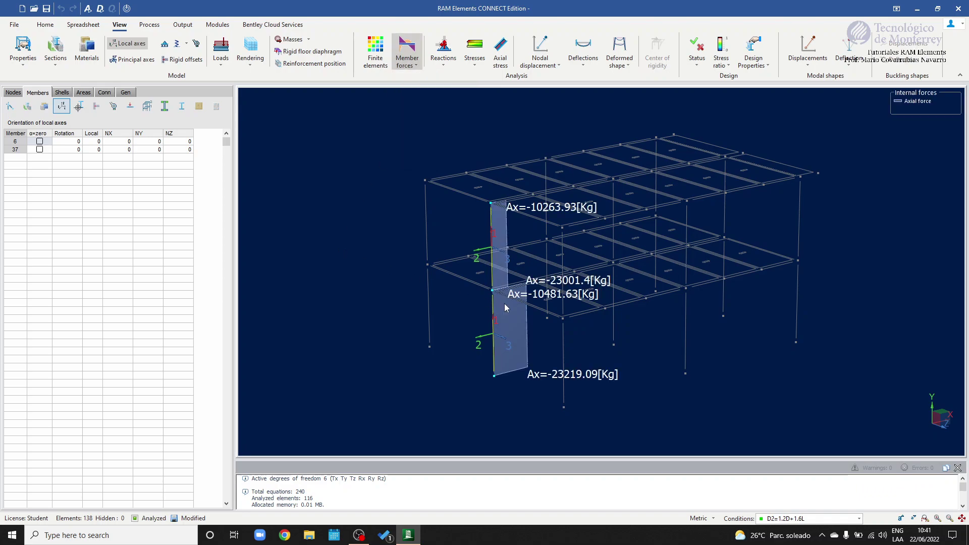
{"action": "scroll", "coordinate": [499, 272], "scroll_direction": "up", "scroll_amount": 2}
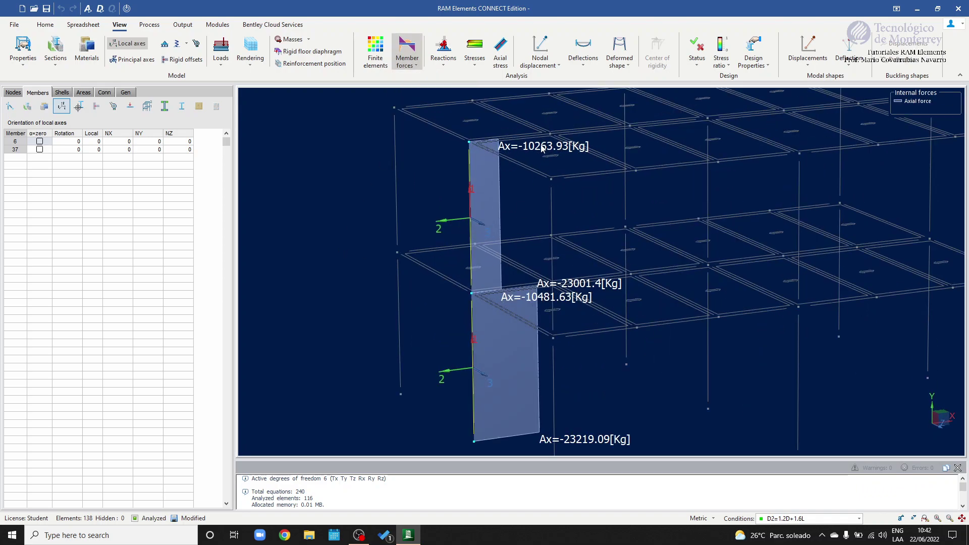
Step: Select only the upper-storey column, view its M33 and V2 forces diagrams, and close them
{"action": "right_click", "coordinate": [469, 204]}
{"action": "left_click", "coordinate": [468, 198]}
{"action": "double_click", "coordinate": [470, 202]}
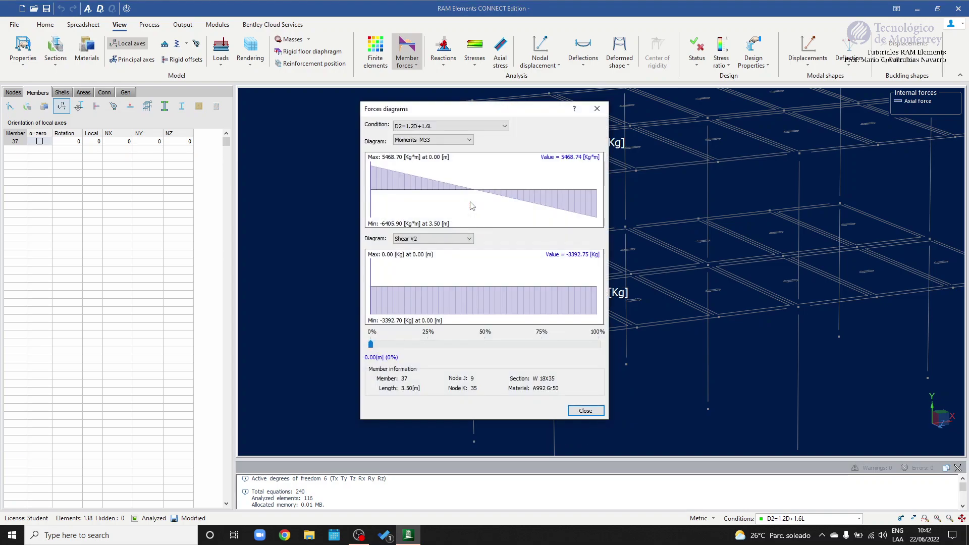
{"action": "left_click", "coordinate": [590, 108]}
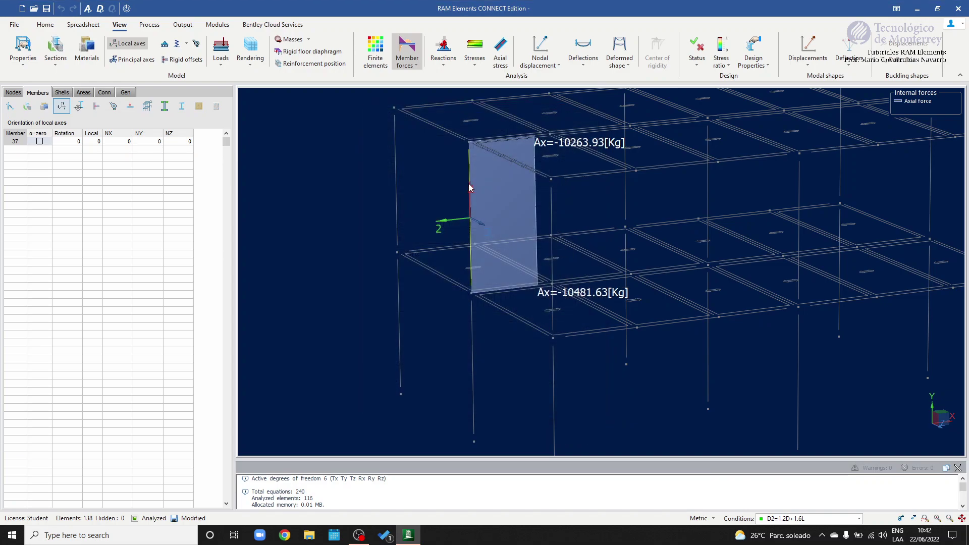
Step: Reopen the upper-storey column's forces diagrams and place their window beside the column
{"action": "middle_click_drag", "start_coordinate": [507, 197], "coordinate": [481, 199]}
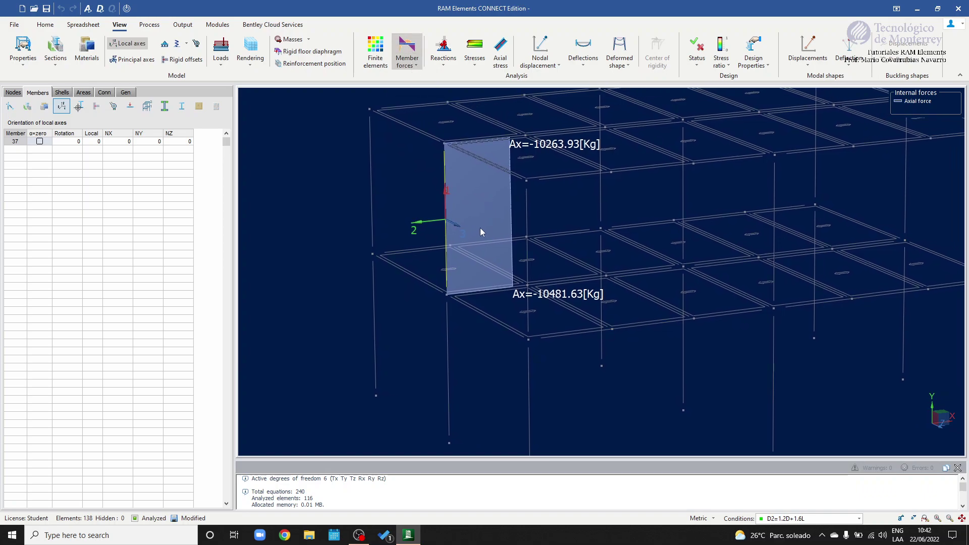
{"action": "double_click", "coordinate": [444, 181]}
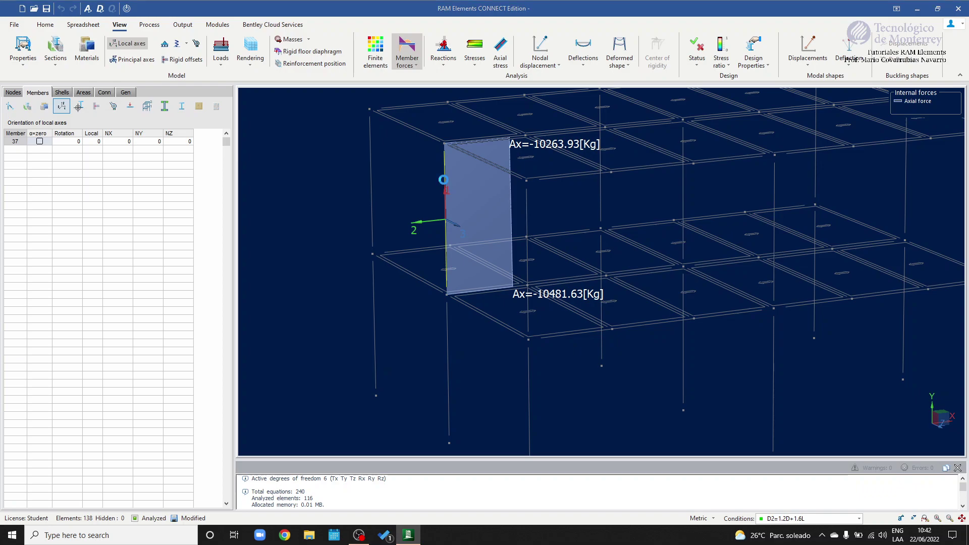
{"action": "left_click_drag", "start_coordinate": [439, 115], "coordinate": [419, 76]}
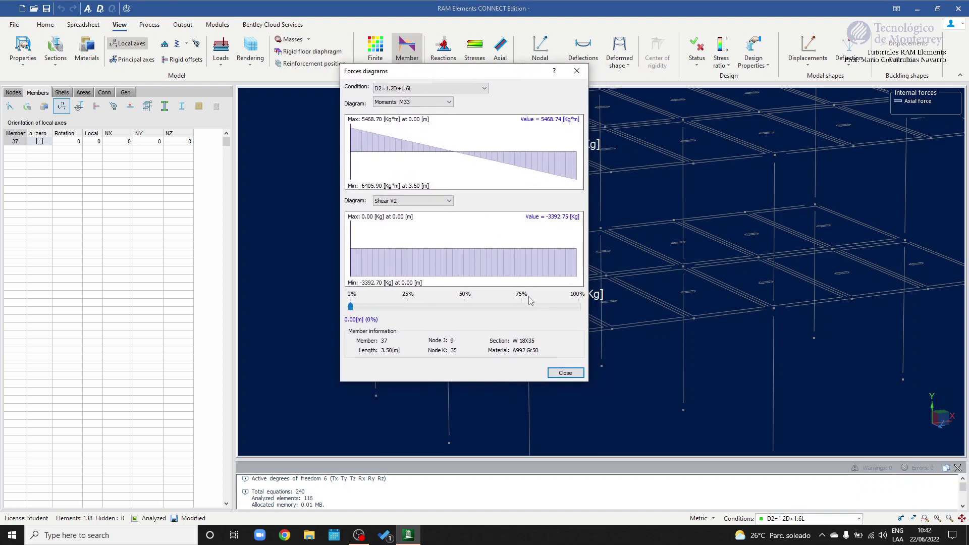
{"action": "left_click_drag", "start_coordinate": [471, 74], "coordinate": [664, 100]}
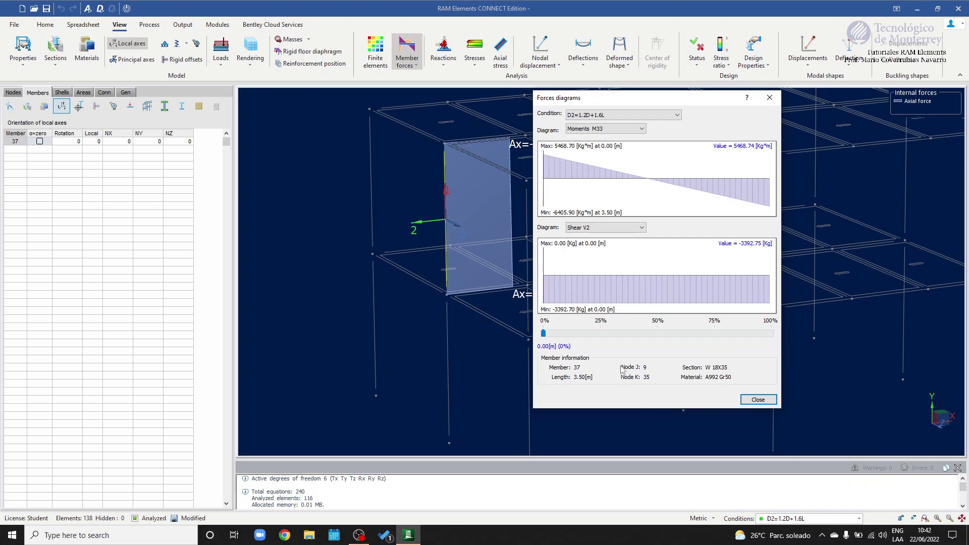
Step: Set the load condition of the column's forces diagrams to D1=1.4D, keeping Moments M33 as the first diagram
{"action": "left_click", "coordinate": [637, 116]}
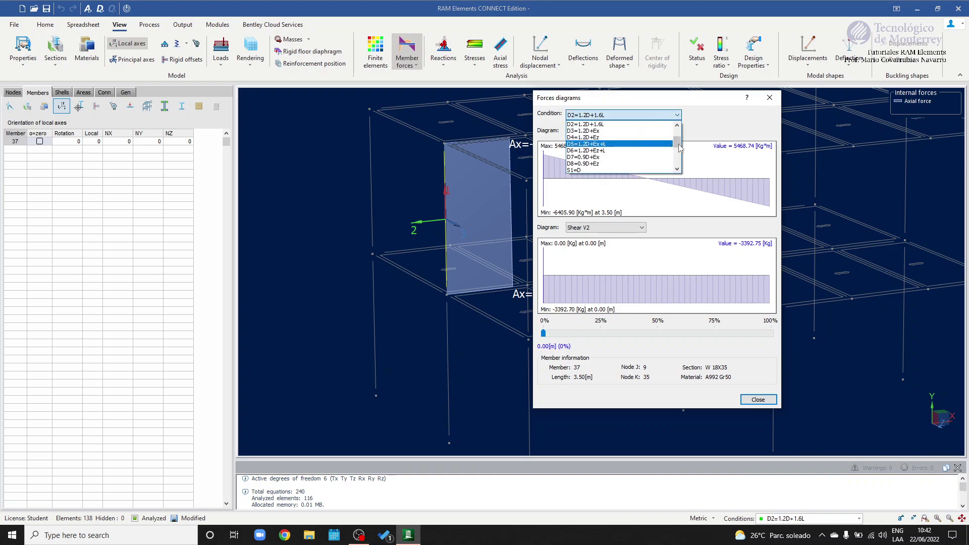
{"action": "left_click_drag", "start_coordinate": [678, 143], "coordinate": [681, 130]}
{"action": "left_click", "coordinate": [605, 151]}
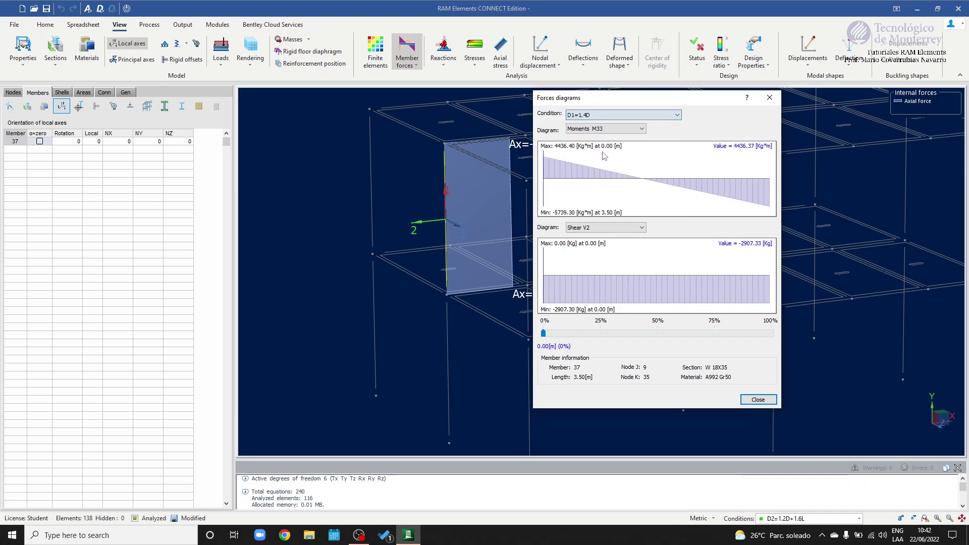
{"action": "left_click", "coordinate": [611, 133]}
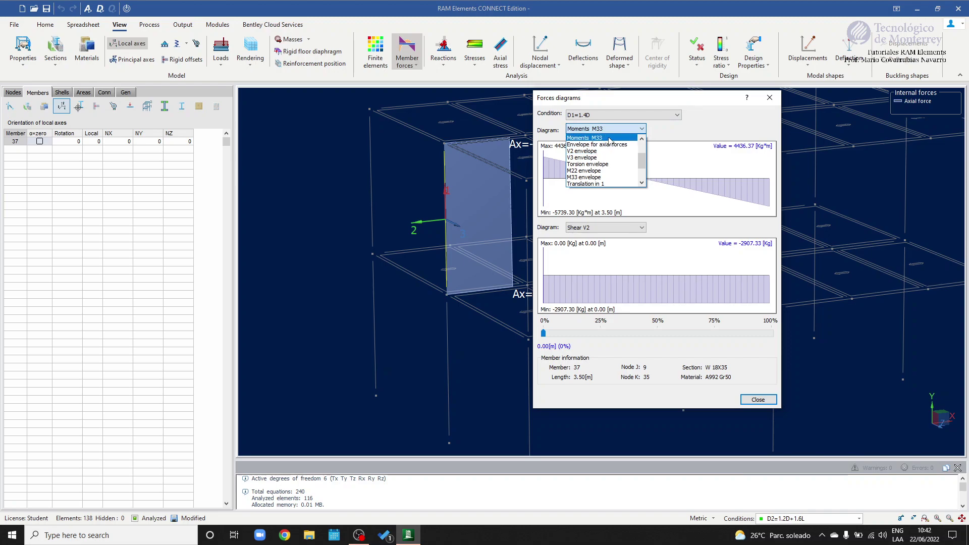
{"action": "scroll", "coordinate": [609, 138], "scroll_direction": "up", "scroll_amount": 2}
{"action": "left_click", "coordinate": [639, 262]}
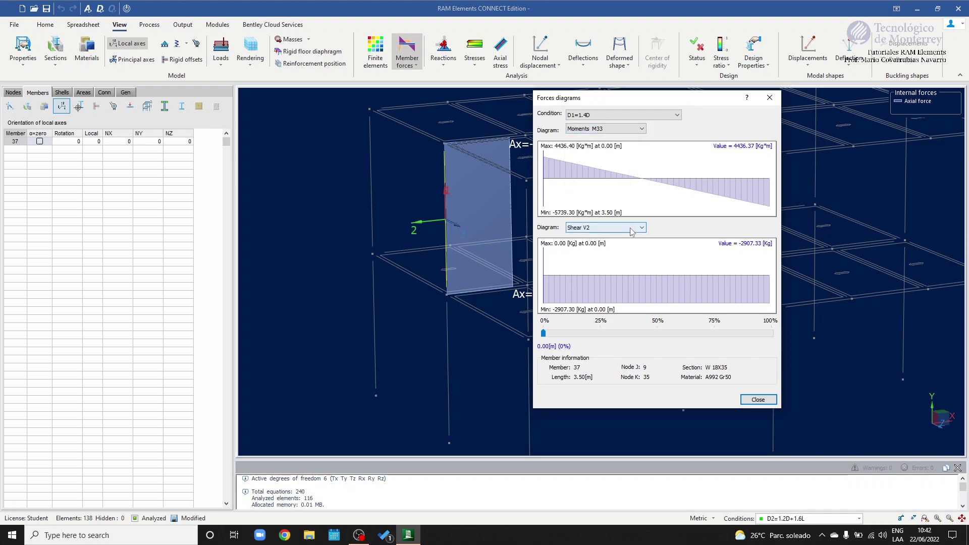
Step: Display Torsion in the second diagram, then replace it with the Axial diagram
{"action": "left_click", "coordinate": [632, 232]}
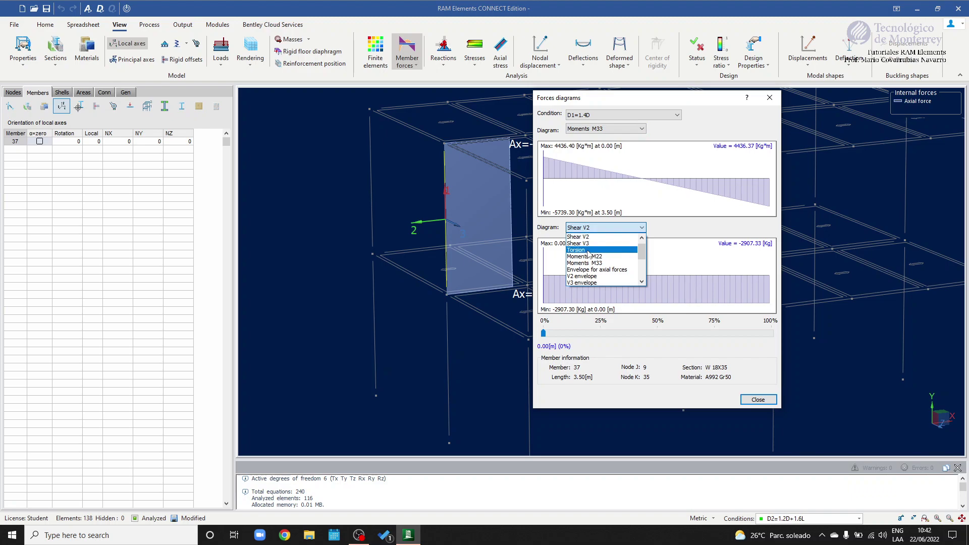
{"action": "left_click", "coordinate": [618, 250]}
{"action": "left_click", "coordinate": [629, 231]}
{"action": "scroll", "coordinate": [591, 247], "scroll_direction": "up", "scroll_amount": 3}
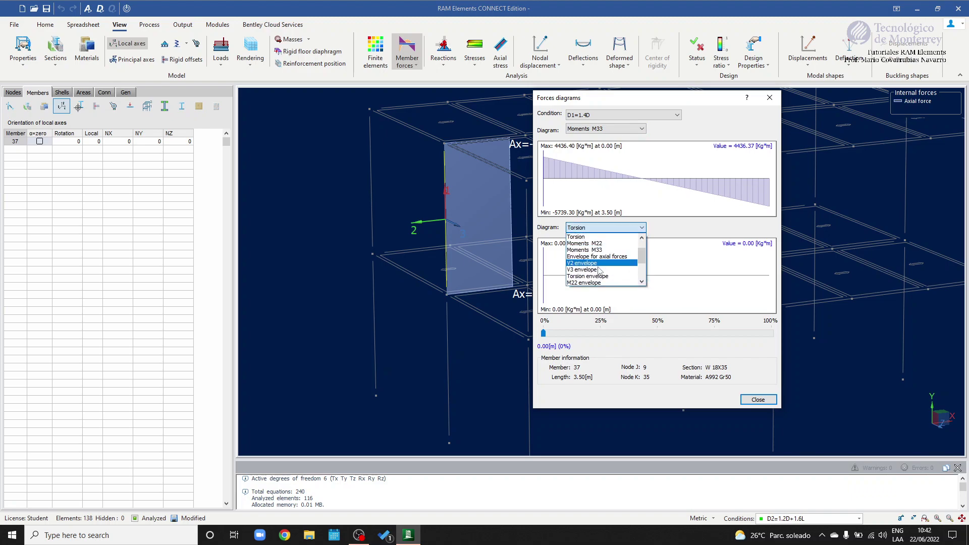
{"action": "left_click", "coordinate": [575, 237]}
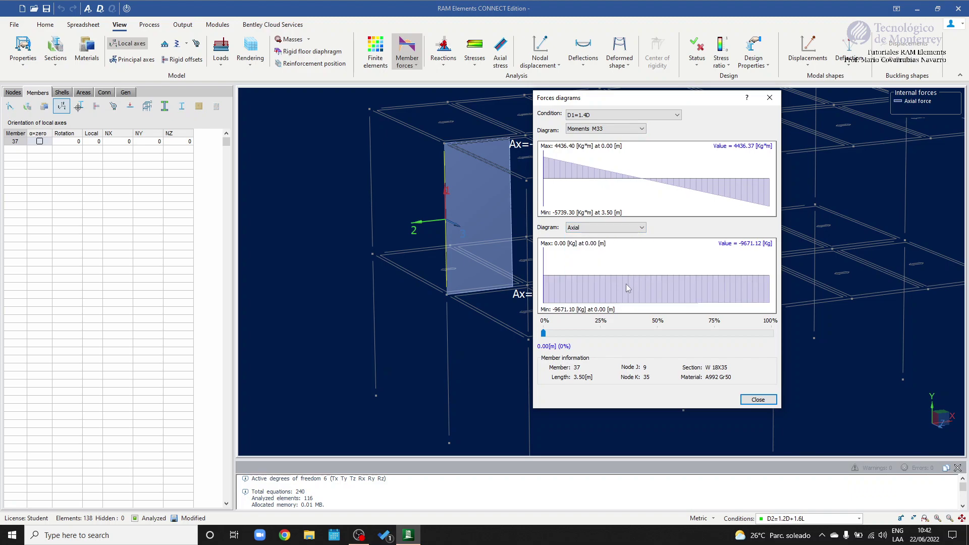
Step: Read the M33 and axial values along the column at about 0.46 m, 2.07 m, 2.24 m and 2.35 m
{"action": "left_click_drag", "start_coordinate": [545, 334], "coordinate": [632, 306]}
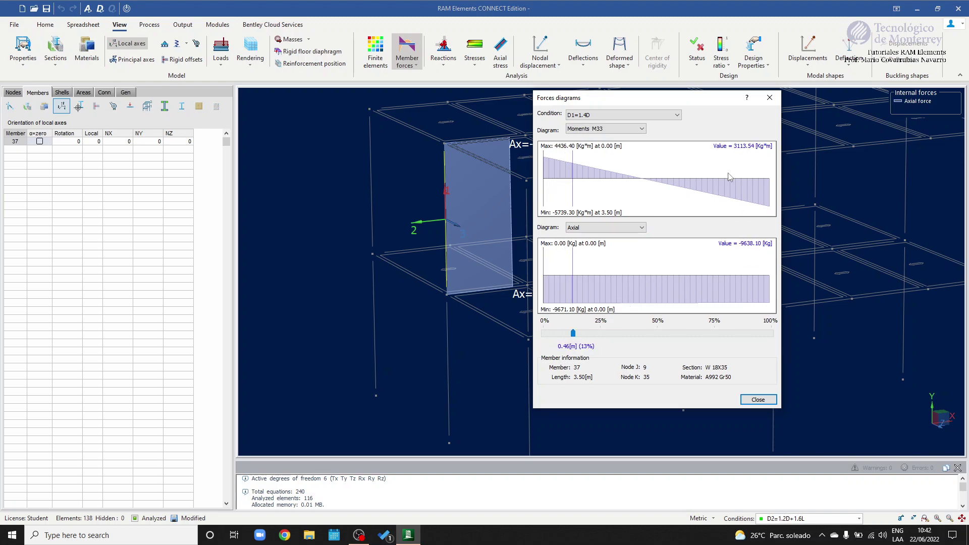
{"action": "left_click_drag", "start_coordinate": [574, 334], "coordinate": [678, 335]}
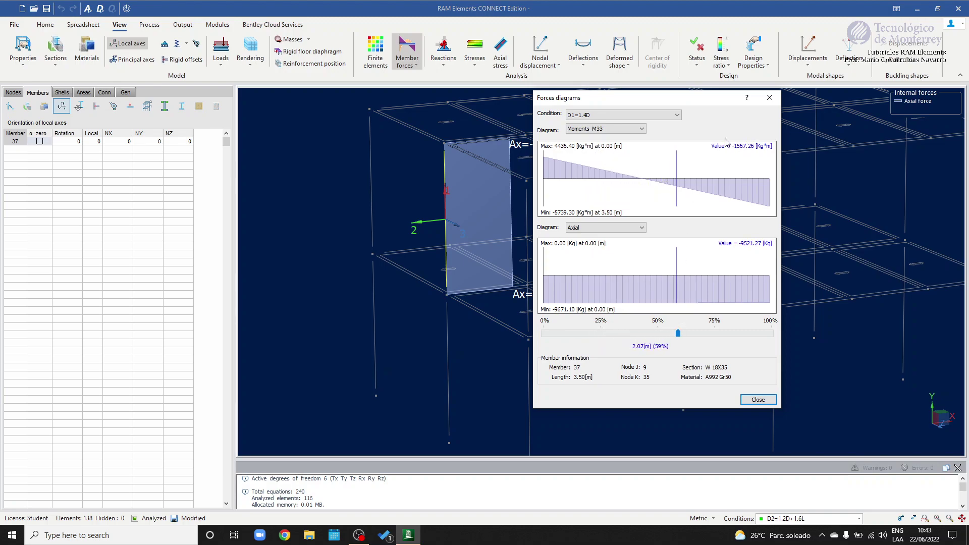
{"action": "left_click_drag", "start_coordinate": [679, 333], "coordinate": [689, 334]}
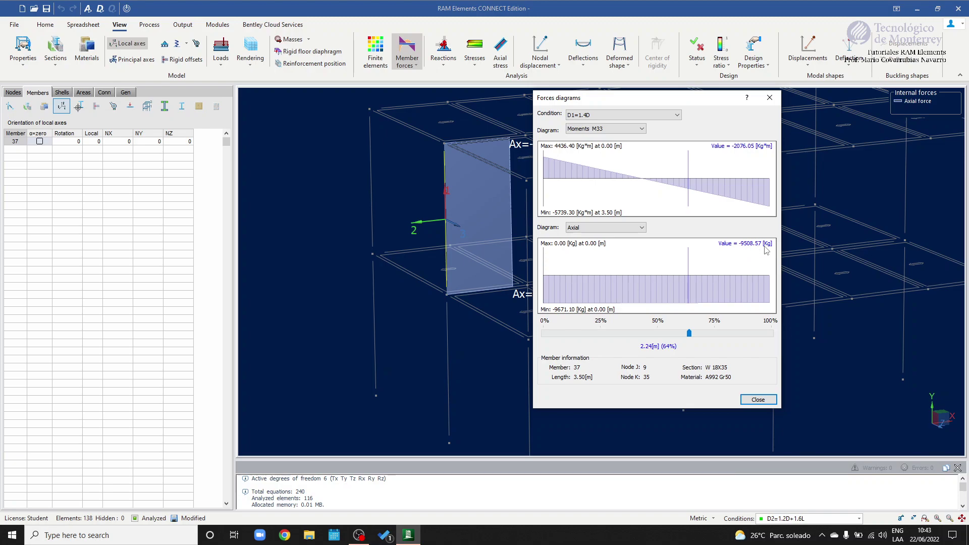
{"action": "mouse_move", "coordinate": [690, 333]}
{"action": "left_mouse_down"}
{"action": "mouse_move", "coordinate": [747, 331]}
{"action": "mouse_move", "coordinate": [623, 339]}
{"action": "mouse_move", "coordinate": [697, 334]}
{"action": "left_mouse_up"}
Step: View the rotation diagrams about axes 1, 2 and 3 in the second diagram, and inspect the axis 3 rotation at about 0.60 m
{"action": "left_click", "coordinate": [625, 232]}
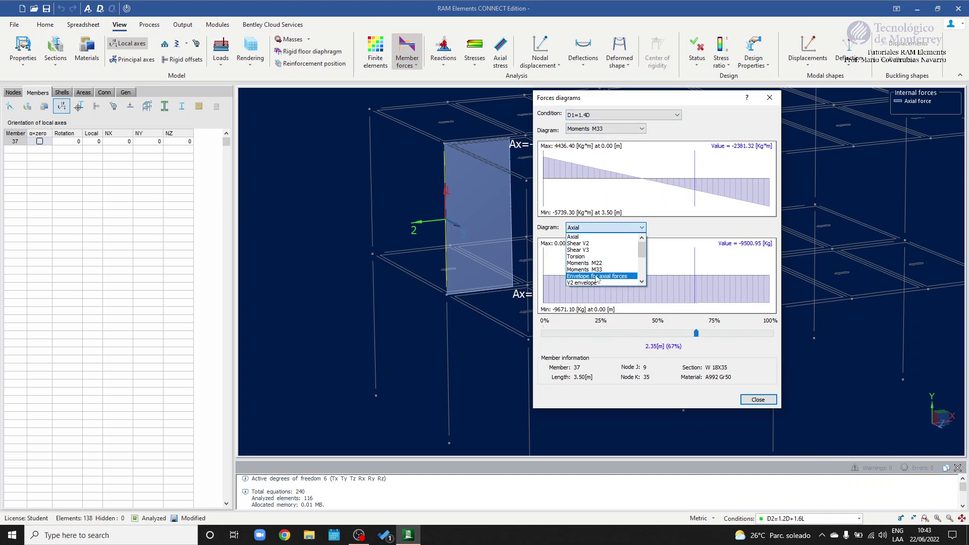
{"action": "scroll", "coordinate": [611, 278], "scroll_direction": "down", "scroll_amount": 2}
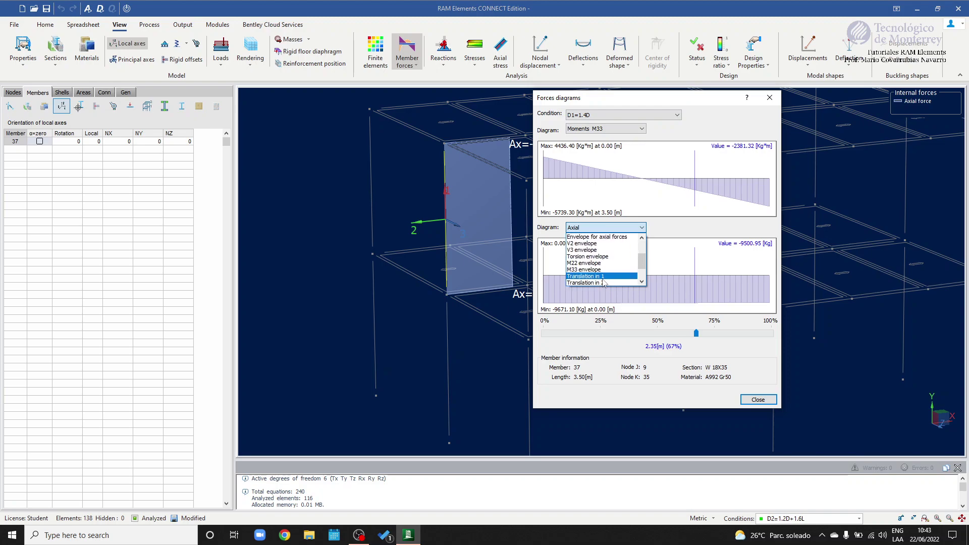
{"action": "scroll", "coordinate": [609, 270], "scroll_direction": "down", "scroll_amount": 1}
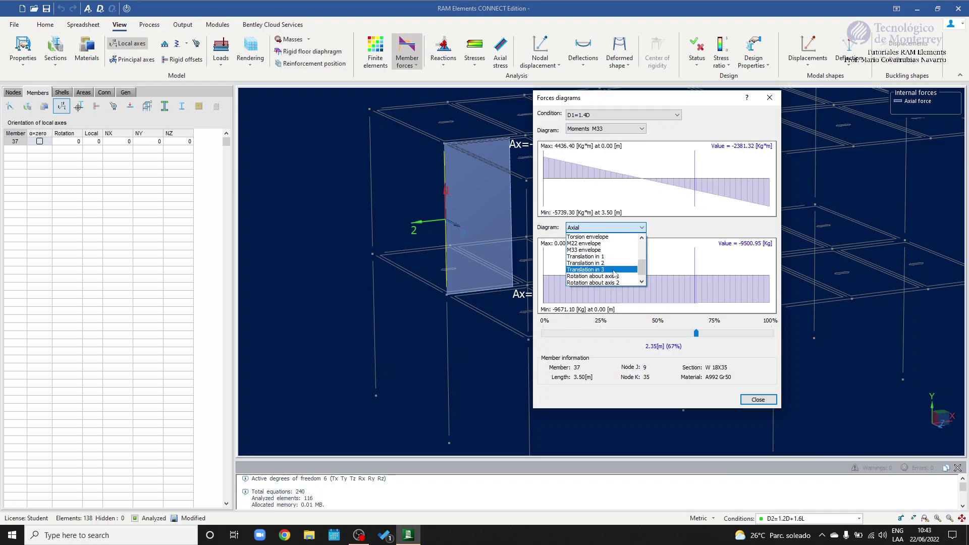
{"action": "scroll", "coordinate": [606, 271], "scroll_direction": "down", "scroll_amount": 1}
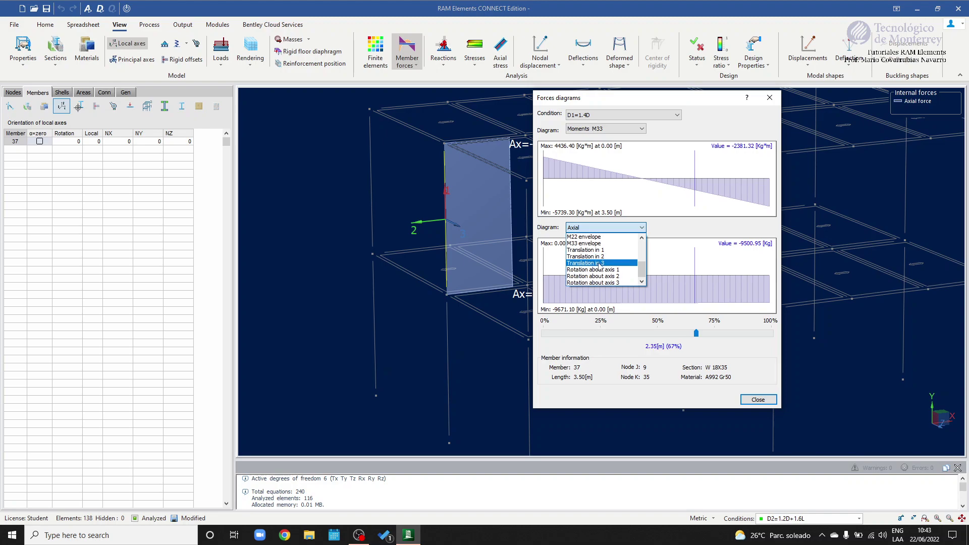
{"action": "left_click", "coordinate": [605, 272]}
{"action": "left_click", "coordinate": [642, 228]}
{"action": "left_click", "coordinate": [627, 268]}
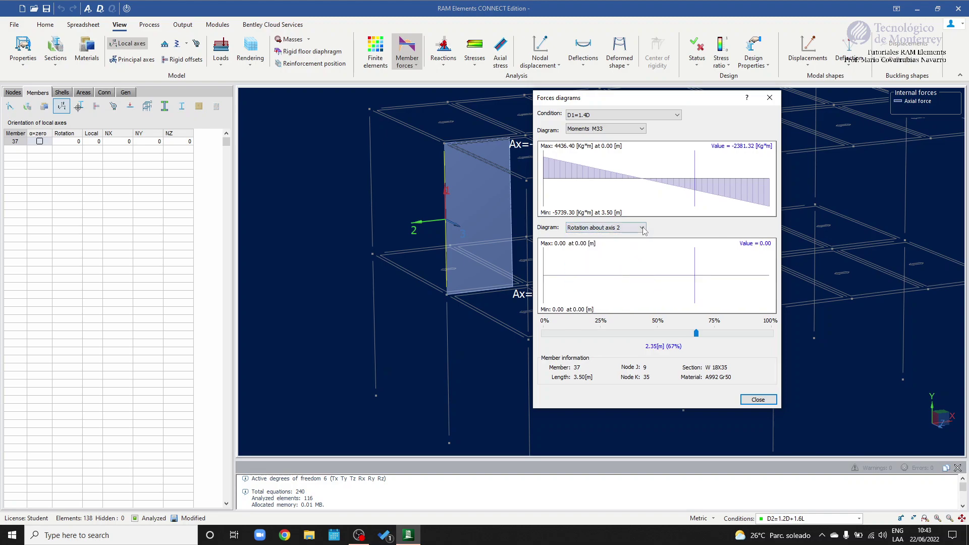
{"action": "left_click", "coordinate": [642, 228]}
{"action": "left_click", "coordinate": [613, 282]}
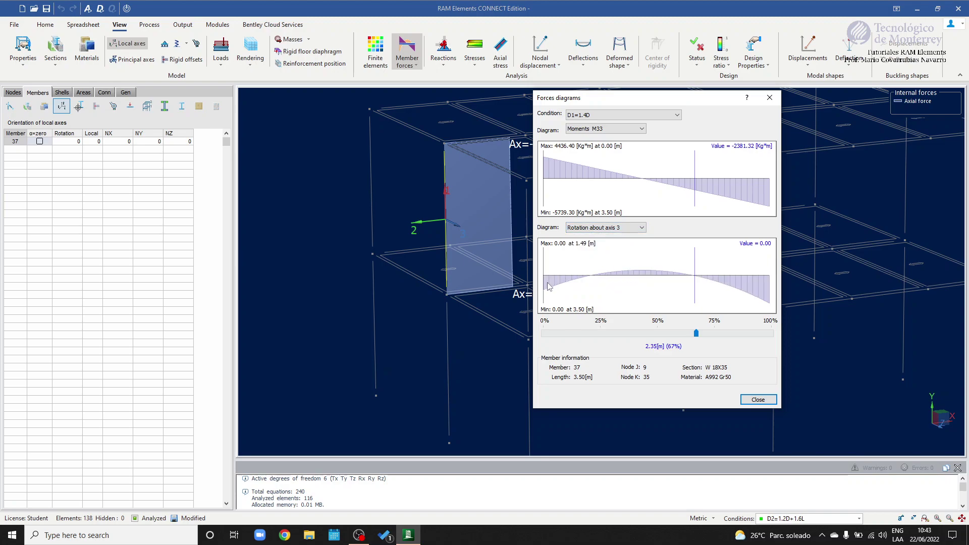
{"action": "left_click_drag", "start_coordinate": [697, 333], "coordinate": [582, 346]}
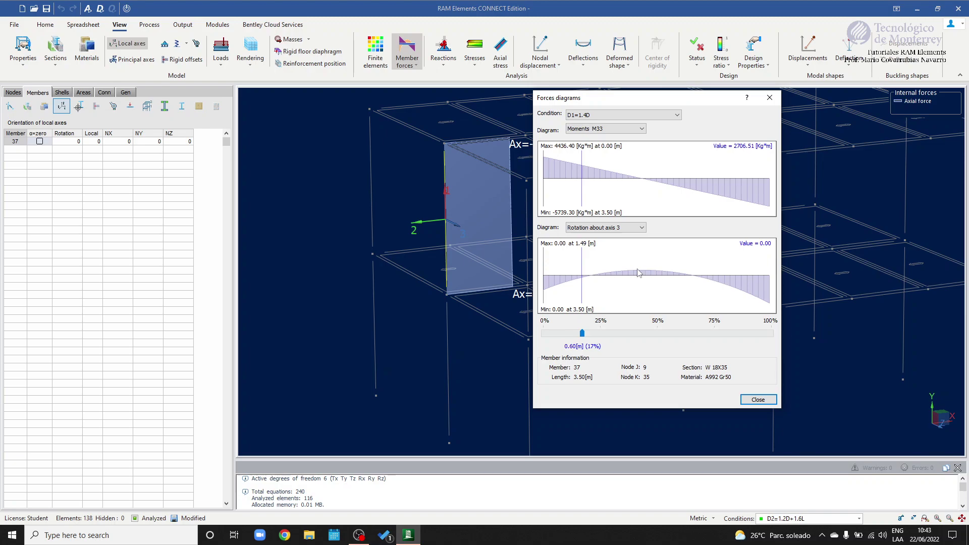
Step: View the column's Translation in 1, Translation in 2 and Translation in 3 in the second diagram
{"action": "left_click", "coordinate": [640, 228]}
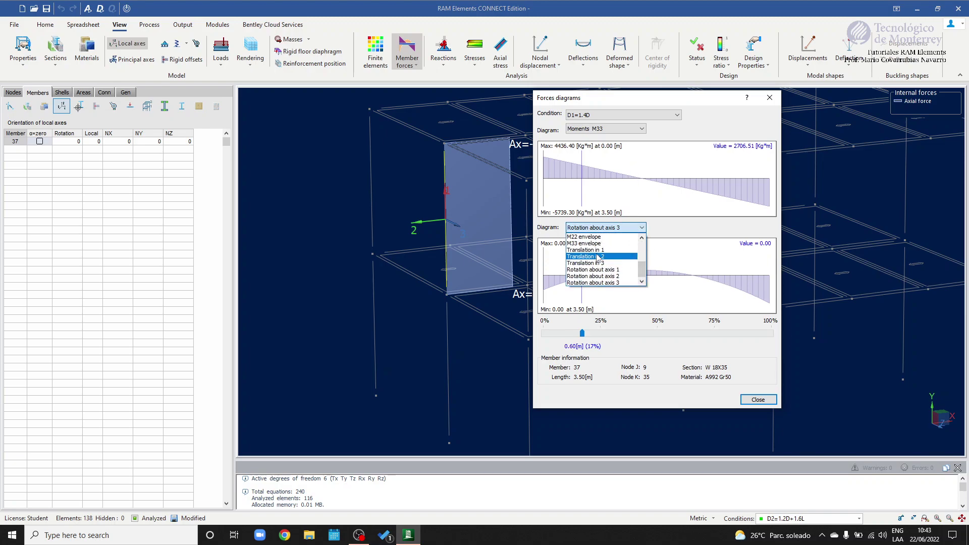
{"action": "left_click", "coordinate": [622, 250]}
{"action": "left_click", "coordinate": [642, 228]}
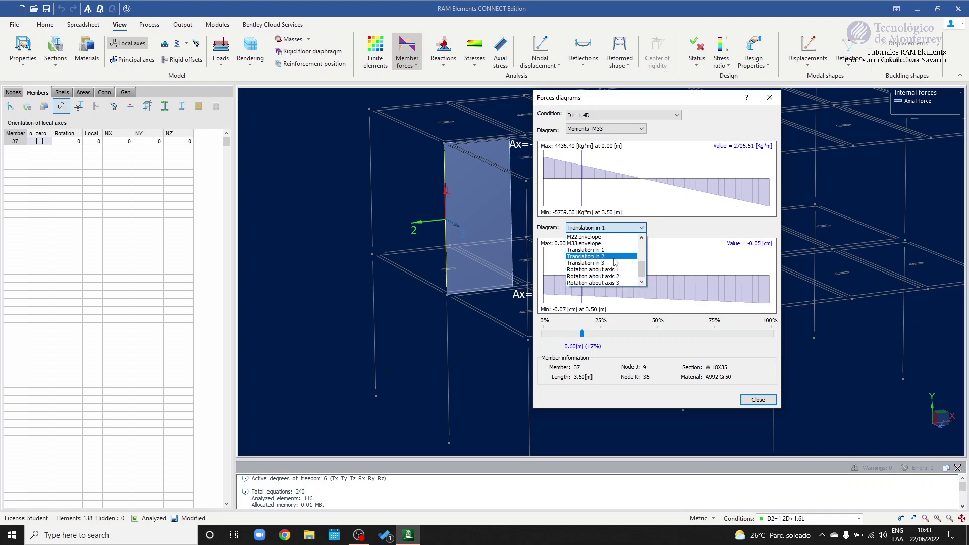
{"action": "left_click", "coordinate": [607, 258]}
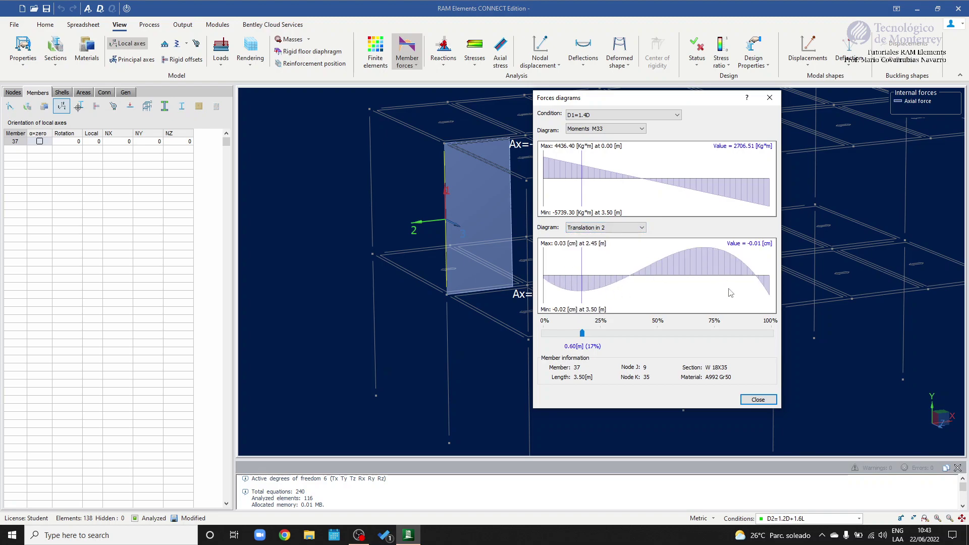
{"action": "left_click", "coordinate": [631, 228]}
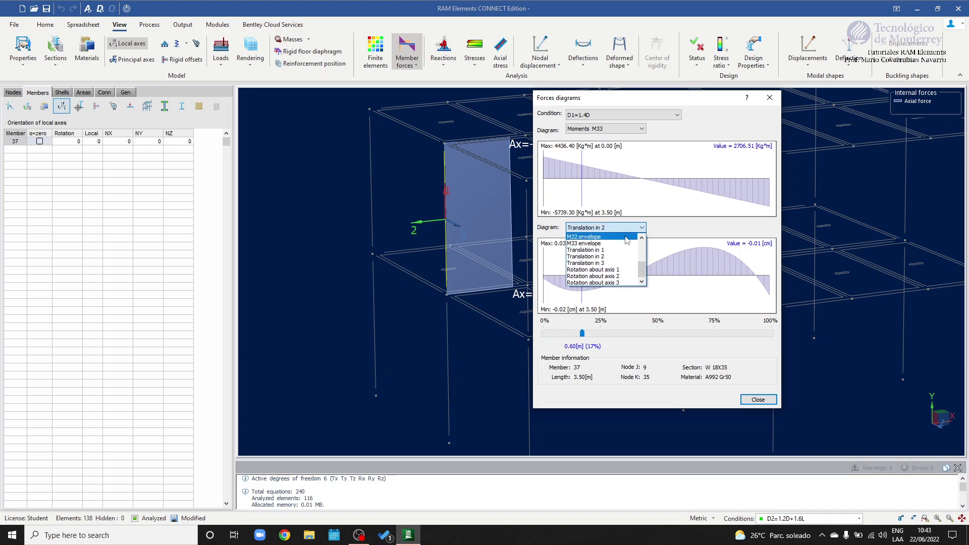
{"action": "left_click", "coordinate": [606, 264]}
Step: Review Translation in 1 again and leave the second diagram on Translation in 2
{"action": "left_click", "coordinate": [636, 228]}
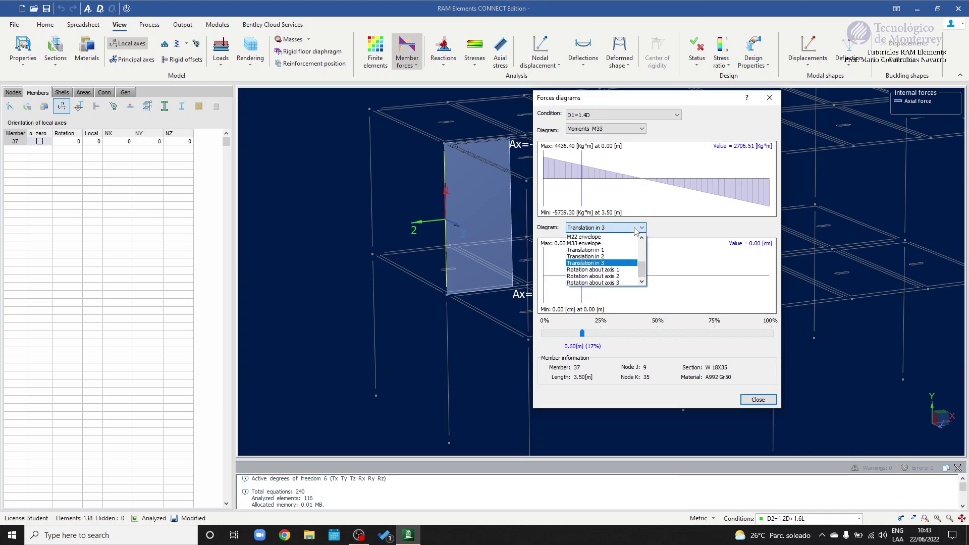
{"action": "left_click", "coordinate": [601, 250]}
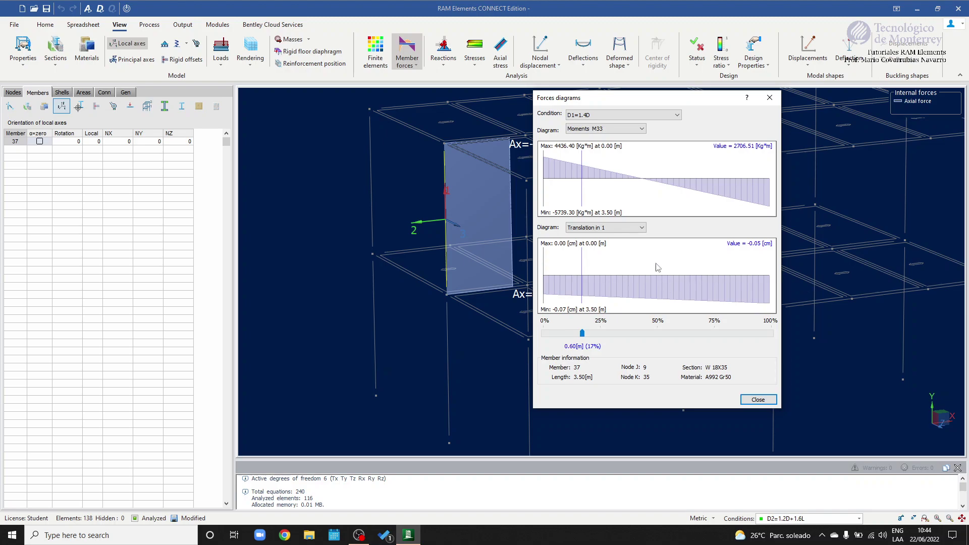
{"action": "left_click", "coordinate": [620, 230]}
{"action": "left_click", "coordinate": [605, 262]}
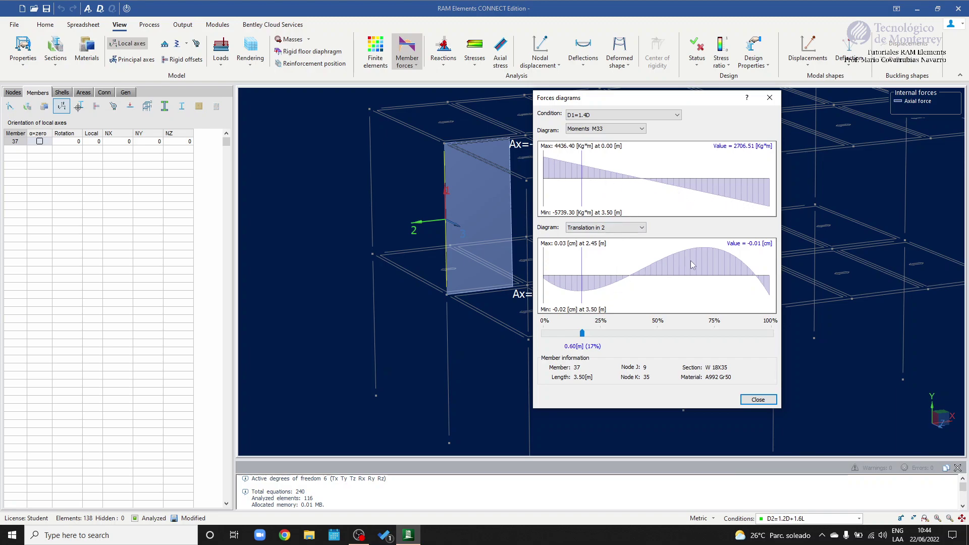
Step: Show the envelope for axial forces in the first diagram and compare conditions D6=1.2D+Ez+L, S3=D+0.75L and S12=0.6D+0.7Ex
{"action": "left_click", "coordinate": [606, 128]}
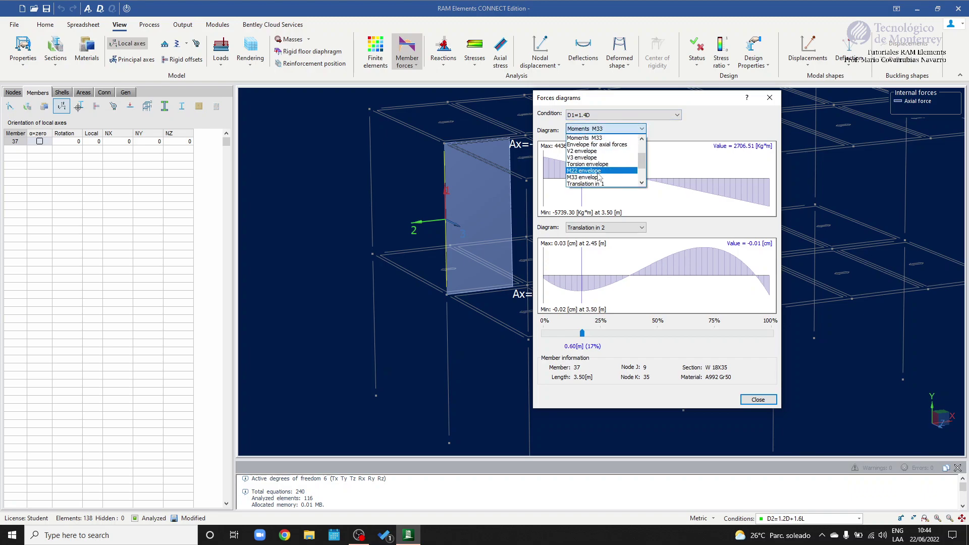
{"action": "left_click", "coordinate": [607, 147]}
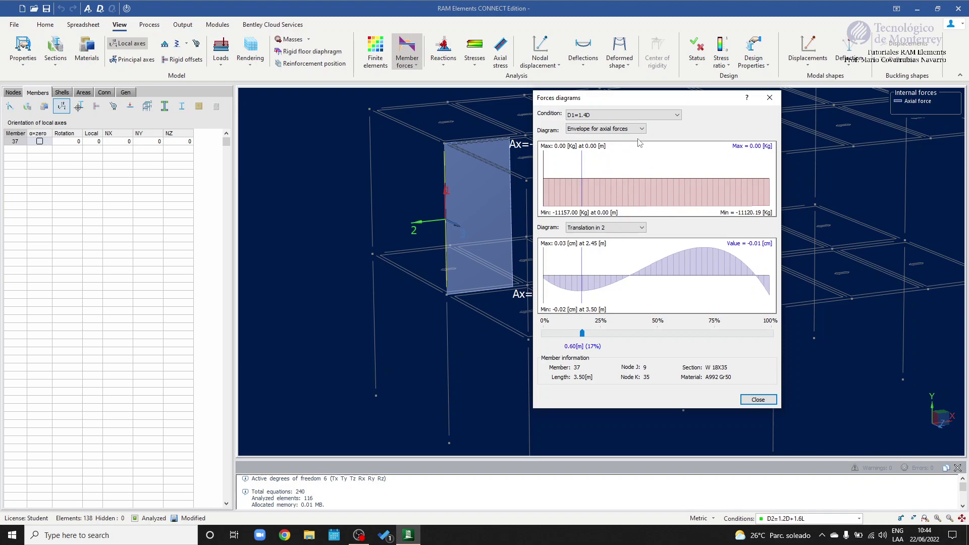
{"action": "left_click", "coordinate": [622, 115]}
{"action": "left_click", "coordinate": [637, 154]}
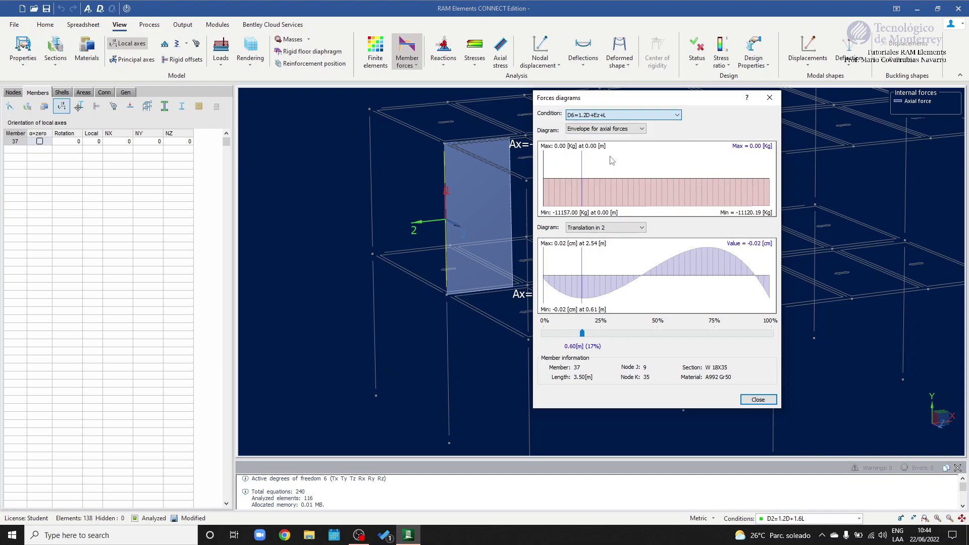
{"action": "left_click", "coordinate": [648, 116]}
{"action": "left_click", "coordinate": [611, 160]}
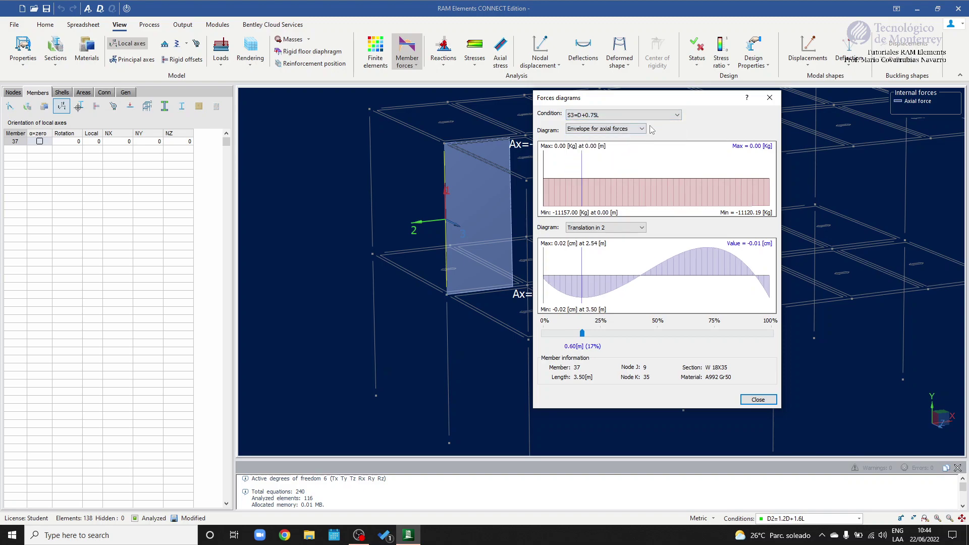
{"action": "left_click", "coordinate": [649, 116]}
{"action": "scroll", "coordinate": [630, 155], "scroll_direction": "down", "scroll_amount": 1}
{"action": "left_click", "coordinate": [626, 160]}
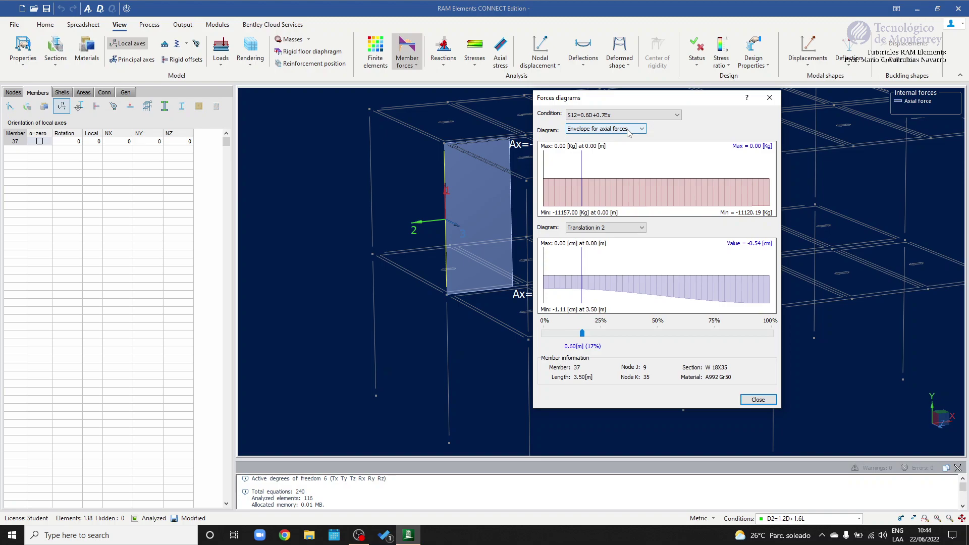
Step: Switch the second diagram to the M33 envelope and read the envelope values at about 0.95 m along the column
{"action": "left_click", "coordinate": [620, 228]}
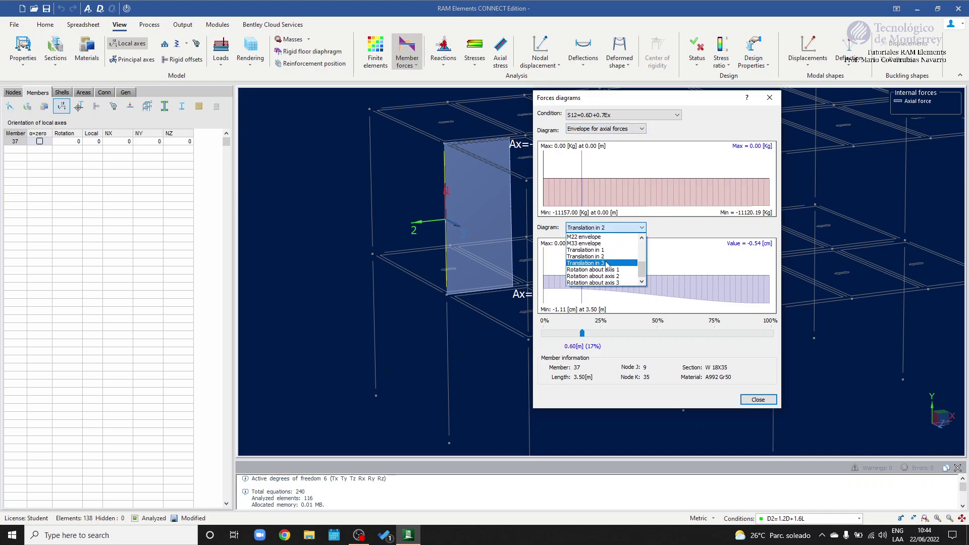
{"action": "scroll", "coordinate": [603, 267], "scroll_direction": "up", "scroll_amount": 1}
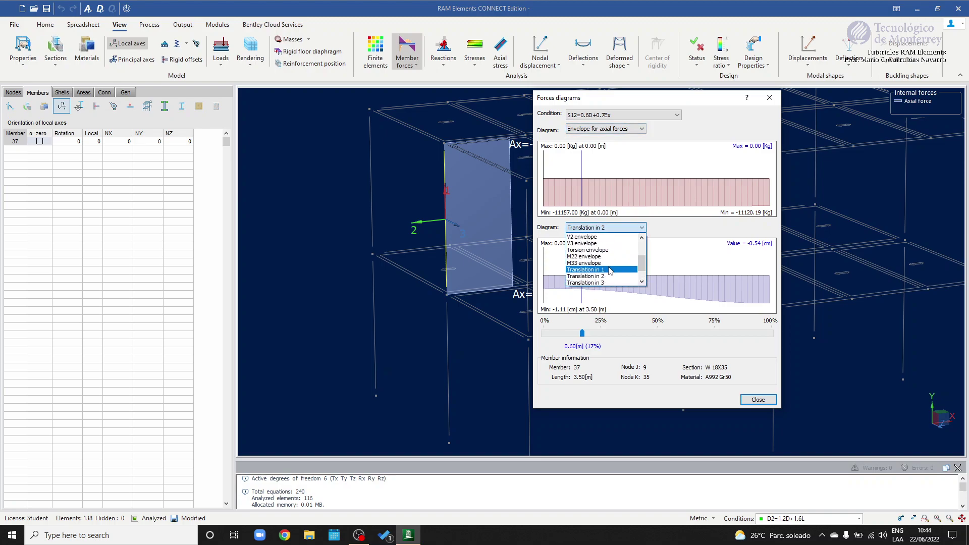
{"action": "left_click", "coordinate": [583, 263]}
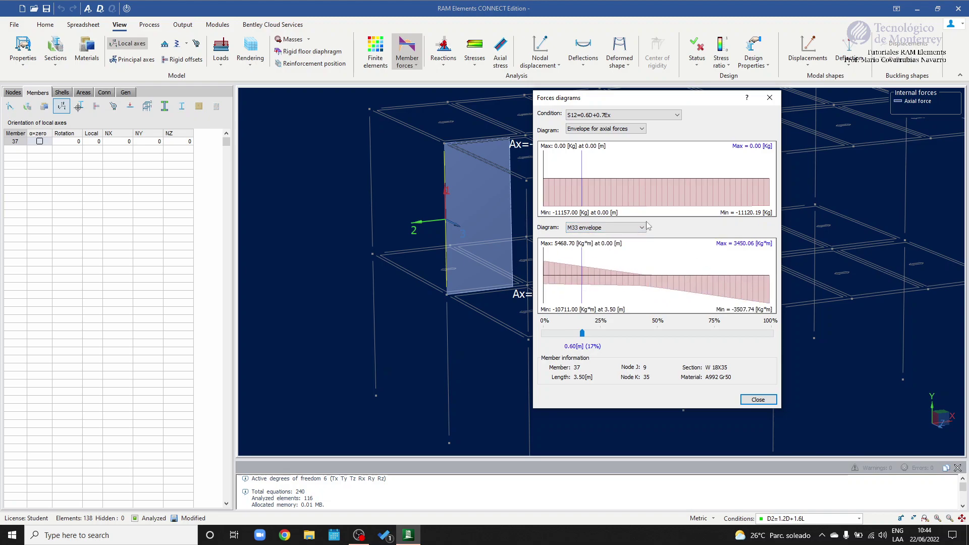
{"action": "left_click_drag", "start_coordinate": [582, 333], "coordinate": [605, 333]}
Step: Check the envelopes under condition S13=0.6D+0.7Ez, then set the condition to S10=D+0.525Ex
{"action": "left_click", "coordinate": [643, 115]}
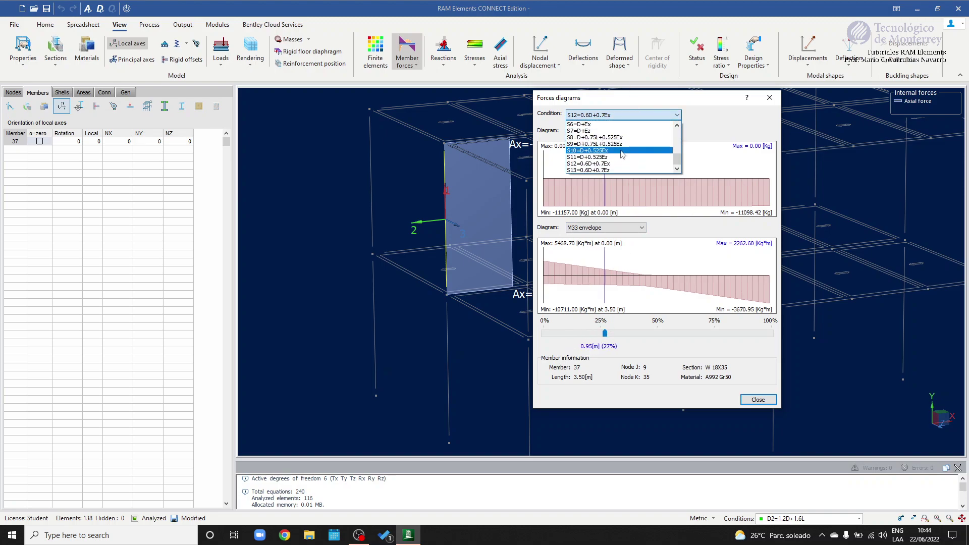
{"action": "left_click", "coordinate": [625, 170]}
{"action": "left_click", "coordinate": [652, 116]}
{"action": "left_click", "coordinate": [604, 152]}
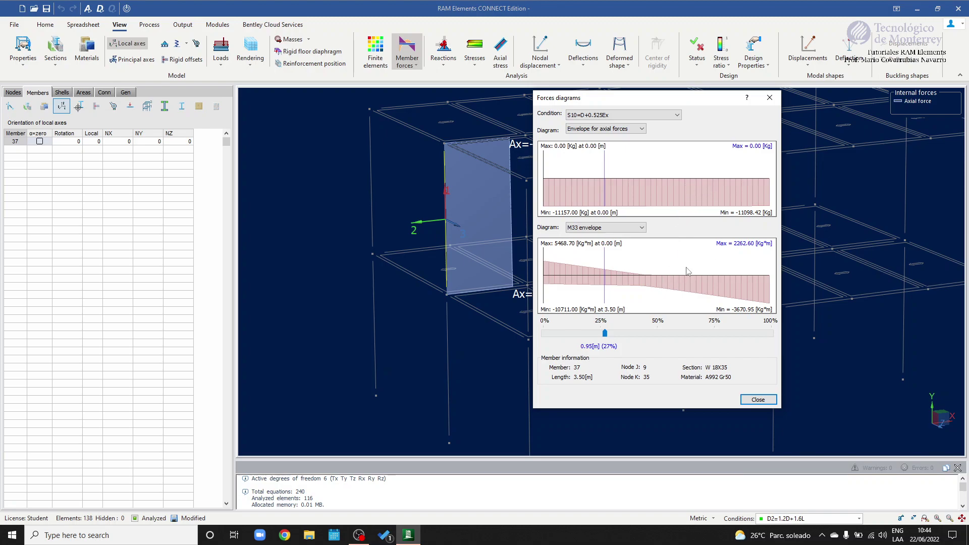
Step: Switch the column's second diagram to the V3 envelope, then close the forces diagrams
{"action": "left_click", "coordinate": [616, 228]}
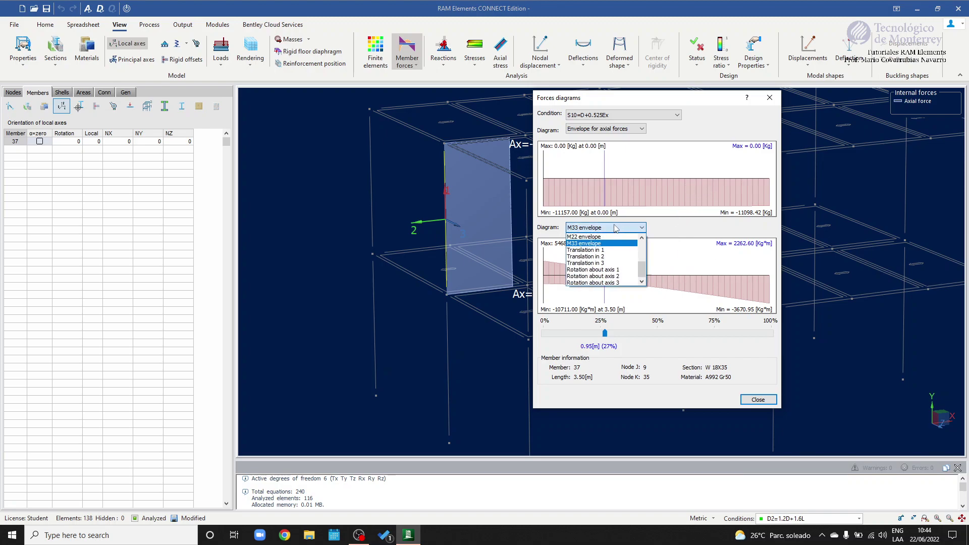
{"action": "scroll", "coordinate": [606, 259], "scroll_direction": "up", "scroll_amount": 2}
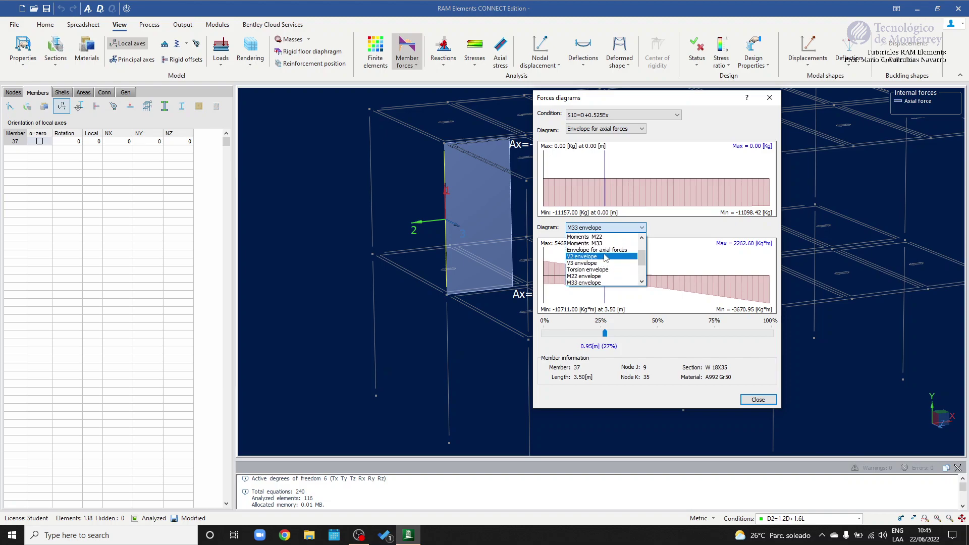
{"action": "left_click", "coordinate": [596, 263]}
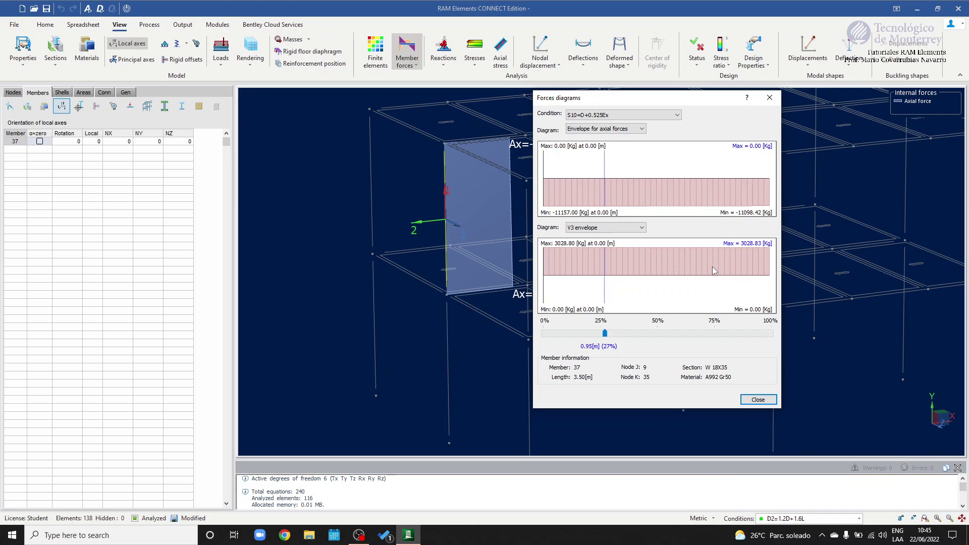
{"action": "left_click", "coordinate": [770, 98]}
Step: Display the Shear in 2 diagram on the front upper-floor beam, member 45, under condition S4=D+0.7Ex
{"action": "left_click", "coordinate": [647, 170]}
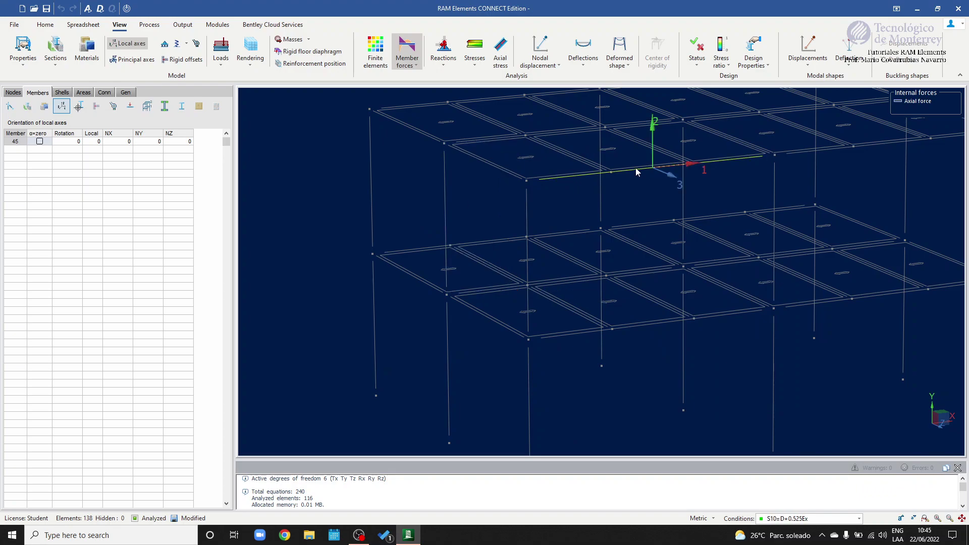
{"action": "left_click", "coordinate": [405, 47]}
{"action": "left_click", "coordinate": [405, 47]}
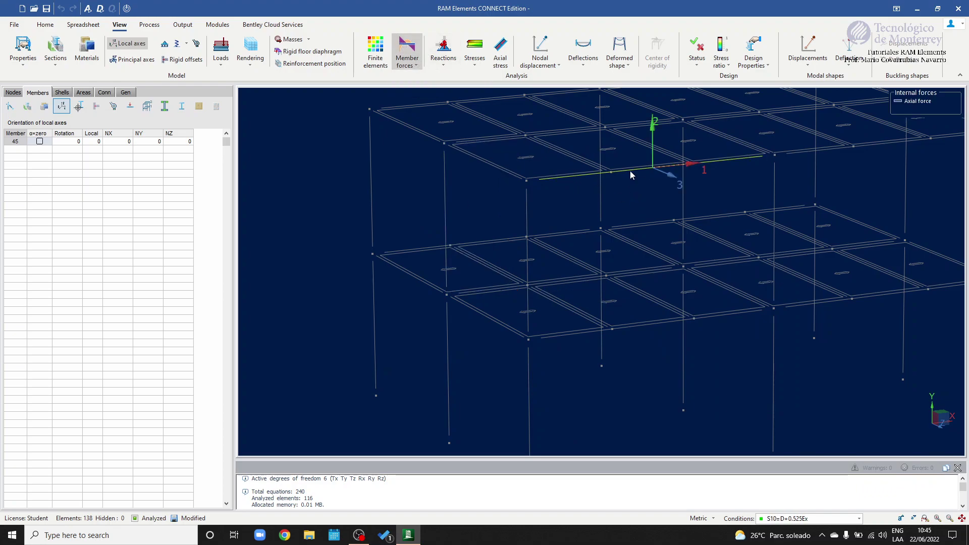
{"action": "left_click", "coordinate": [860, 523]}
{"action": "left_click", "coordinate": [803, 457]}
{"action": "left_click", "coordinate": [407, 65]}
{"action": "left_click", "coordinate": [409, 89]}
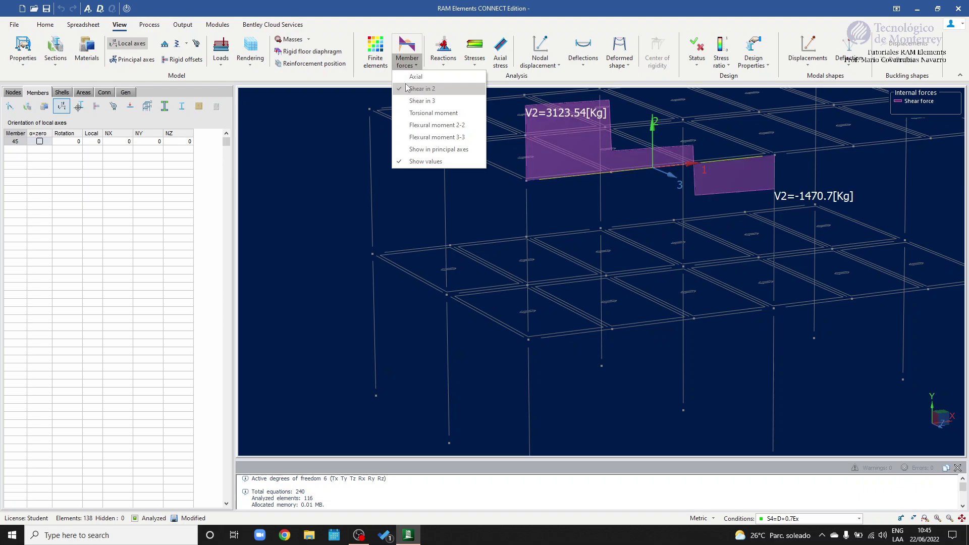
Step: Read the M33 moment and V2 shear at about 5.70 m along member 45 in its forces diagrams
{"action": "left_click", "coordinate": [581, 174]}
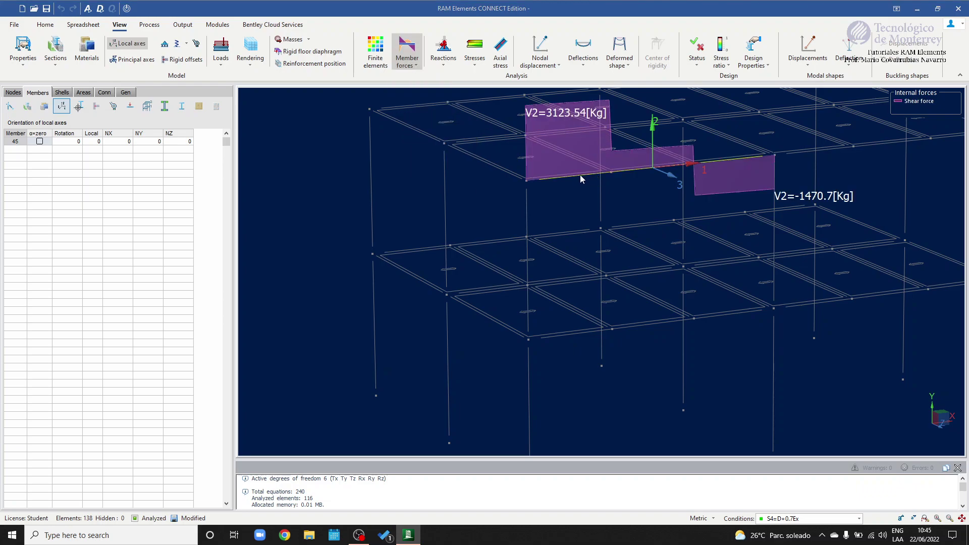
{"action": "double_click", "coordinate": [580, 175]}
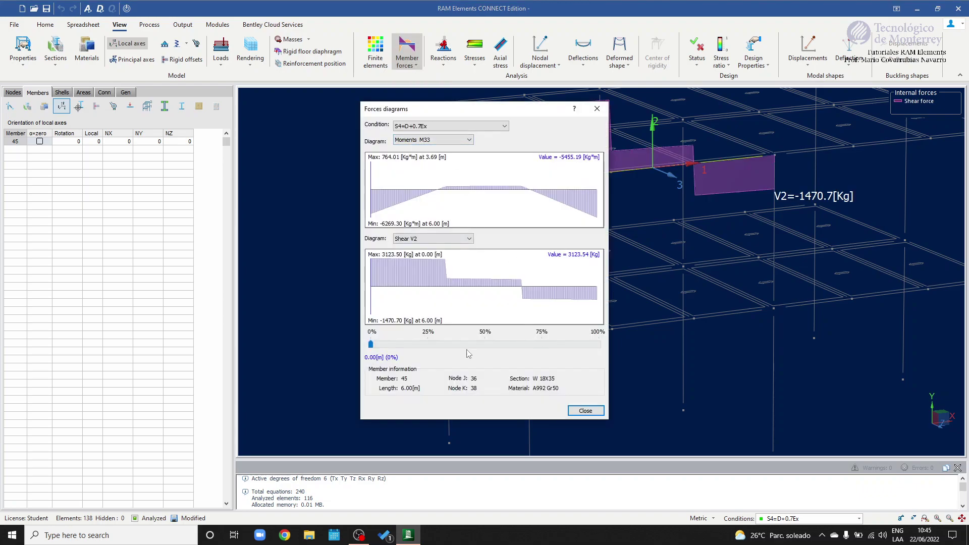
{"action": "left_click_drag", "start_coordinate": [370, 344], "coordinate": [588, 350]}
{"action": "left_click", "coordinate": [477, 126]}
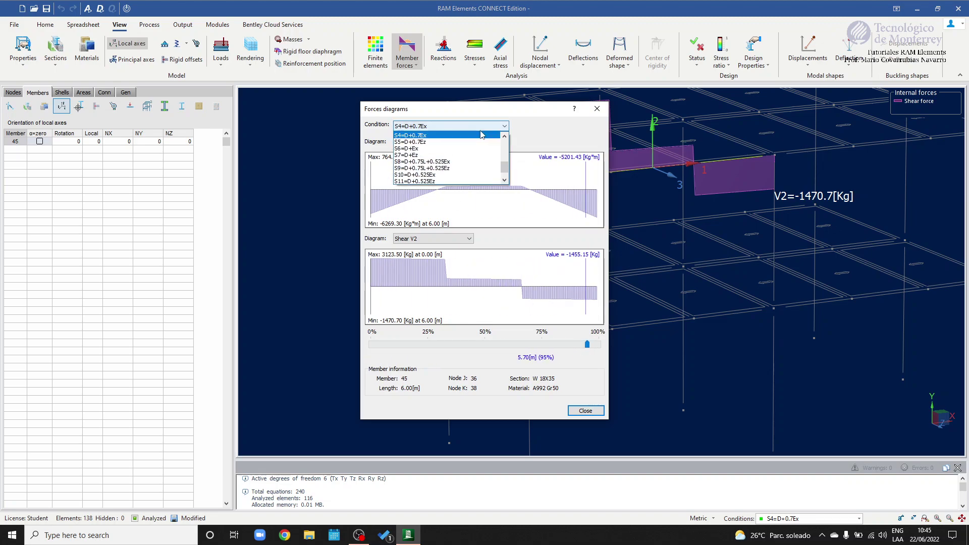
{"action": "left_click", "coordinate": [533, 134]}
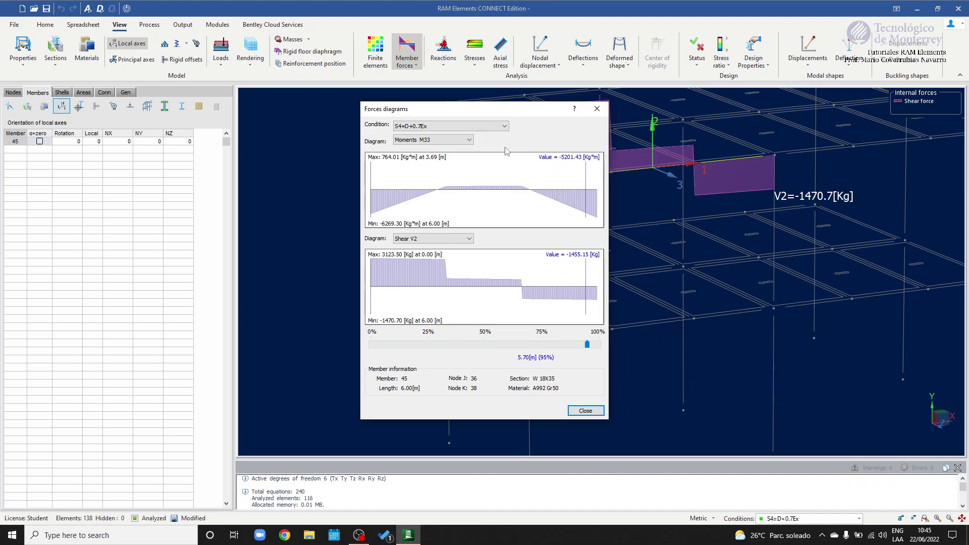
{"action": "left_click", "coordinate": [596, 108]}
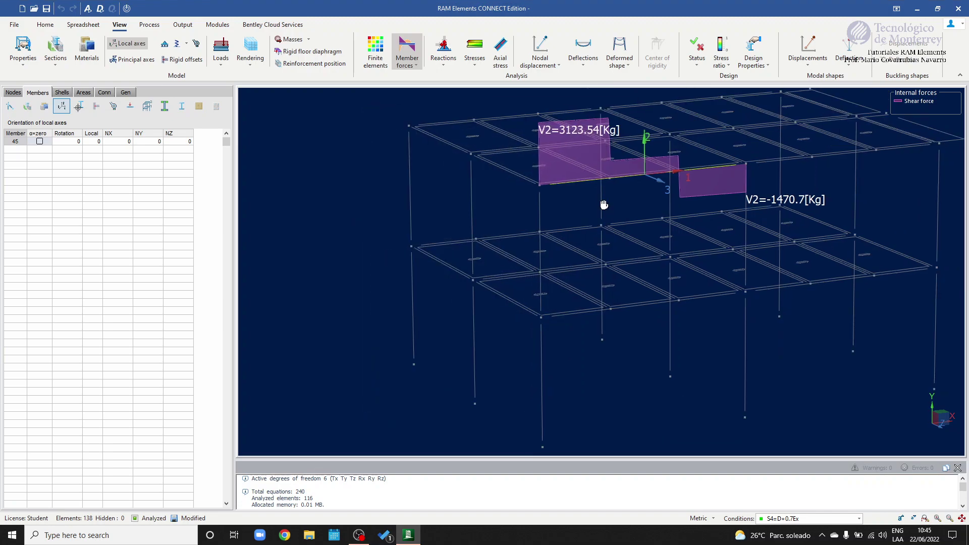
Step: Select all the column base nodes and display their Ty reactions in an isometric view
{"action": "middle_click_drag", "start_coordinate": [605, 205], "coordinate": [554, 206]}
{"action": "scroll", "coordinate": [582, 228], "scroll_direction": "down", "scroll_amount": 3}
{"action": "right_click_drag", "start_coordinate": [583, 230], "coordinate": [676, 239]}
{"action": "left_click_drag", "start_coordinate": [360, 289], "coordinate": [802, 353]}
{"action": "left_click", "coordinate": [443, 51]}
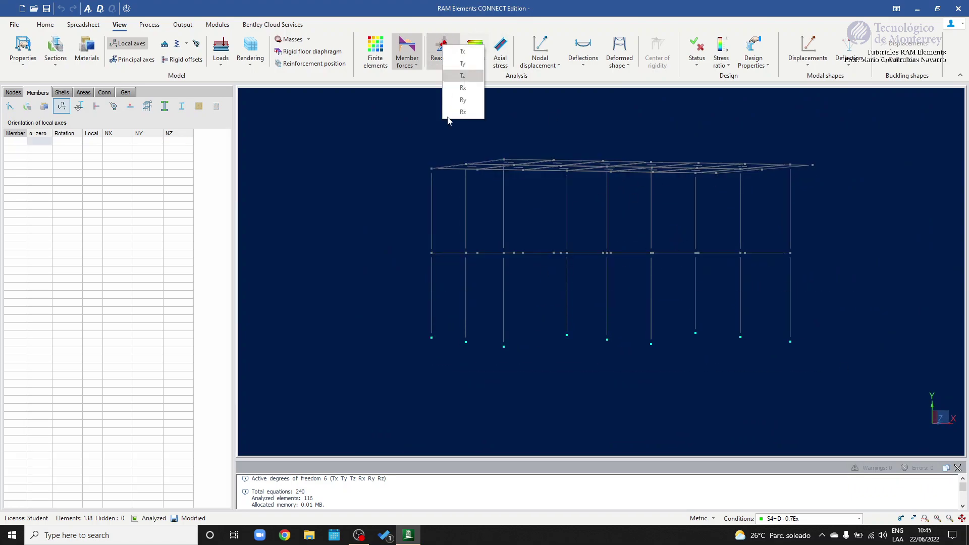
{"action": "left_click", "coordinate": [463, 76]}
{"action": "right_click_drag", "start_coordinate": [383, 247], "coordinate": [401, 268]}
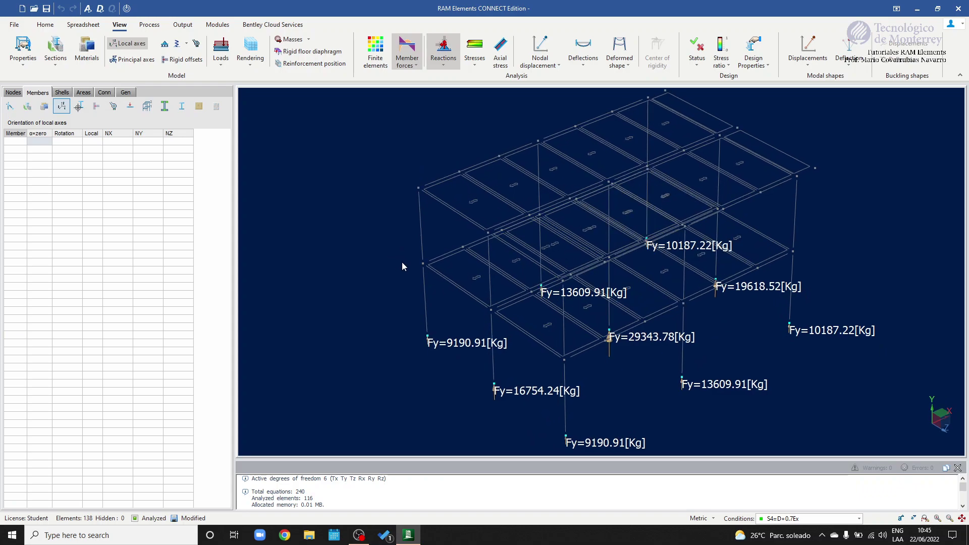
{"action": "middle_click_drag", "start_coordinate": [402, 264], "coordinate": [385, 221]}
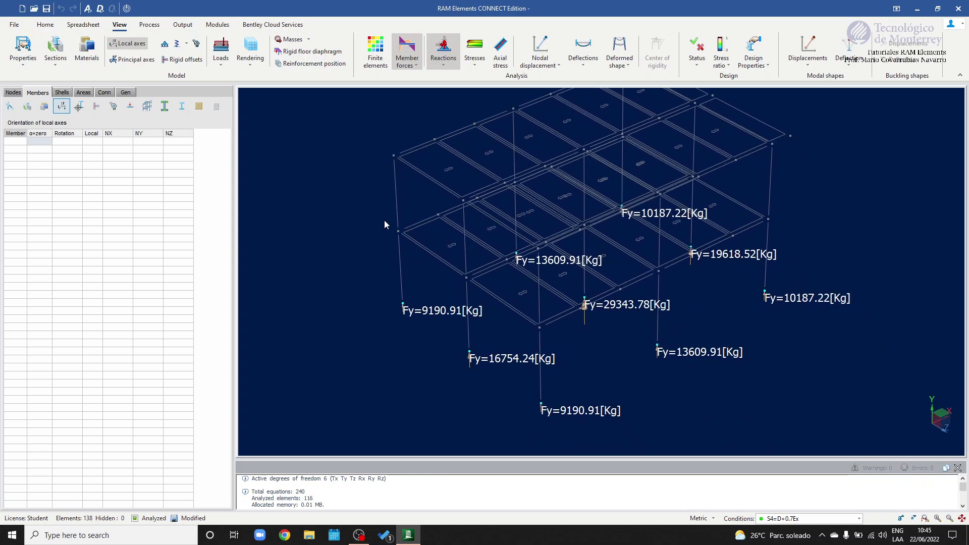
Step: Set the condition to S2=D+L and display the Tx and Tz base reactions together with Ty
{"action": "left_click", "coordinate": [860, 519]}
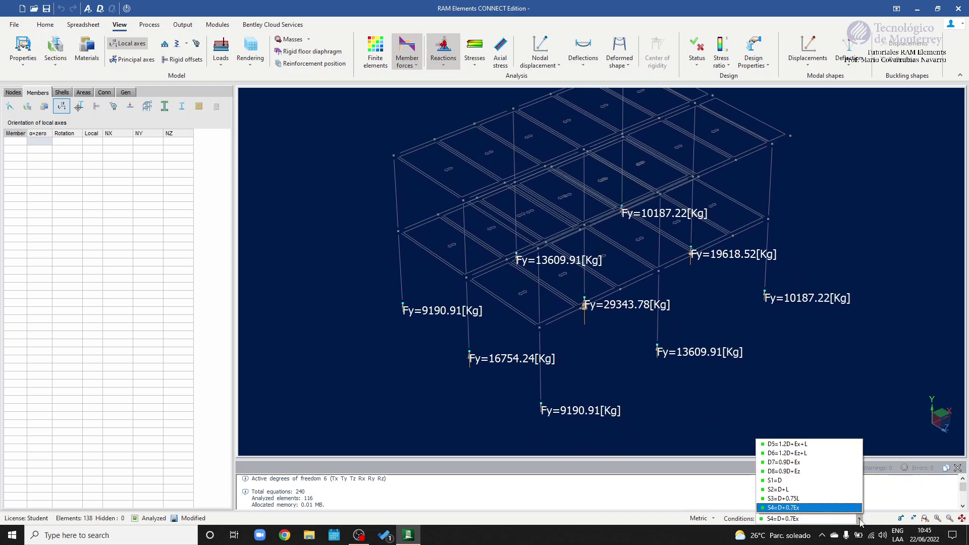
{"action": "left_click", "coordinate": [803, 489]}
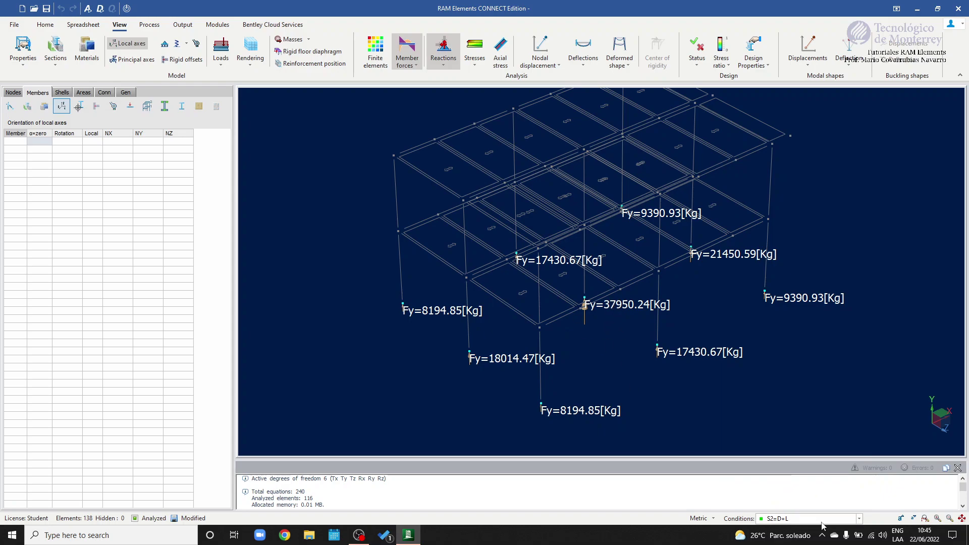
{"action": "left_click", "coordinate": [438, 64]}
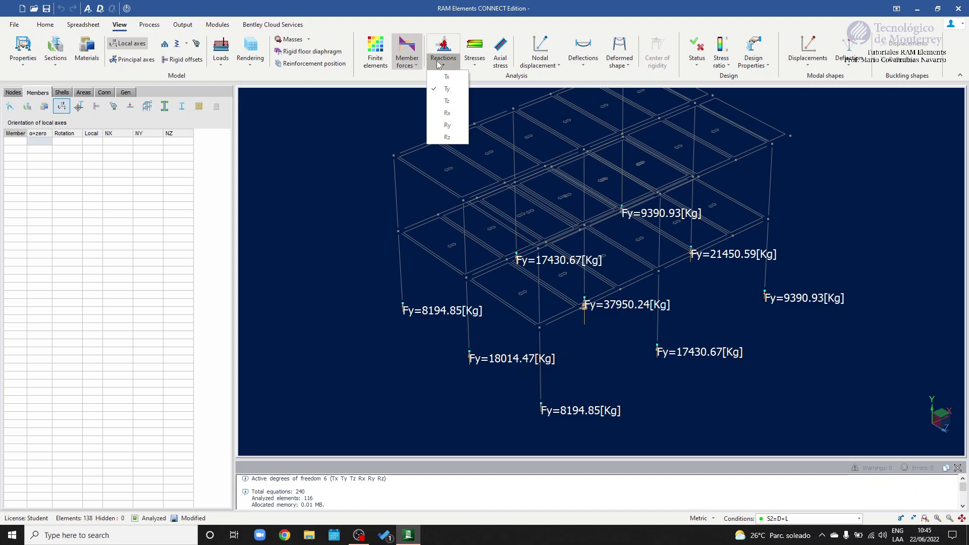
{"action": "left_click", "coordinate": [447, 76]}
{"action": "left_click", "coordinate": [447, 101]}
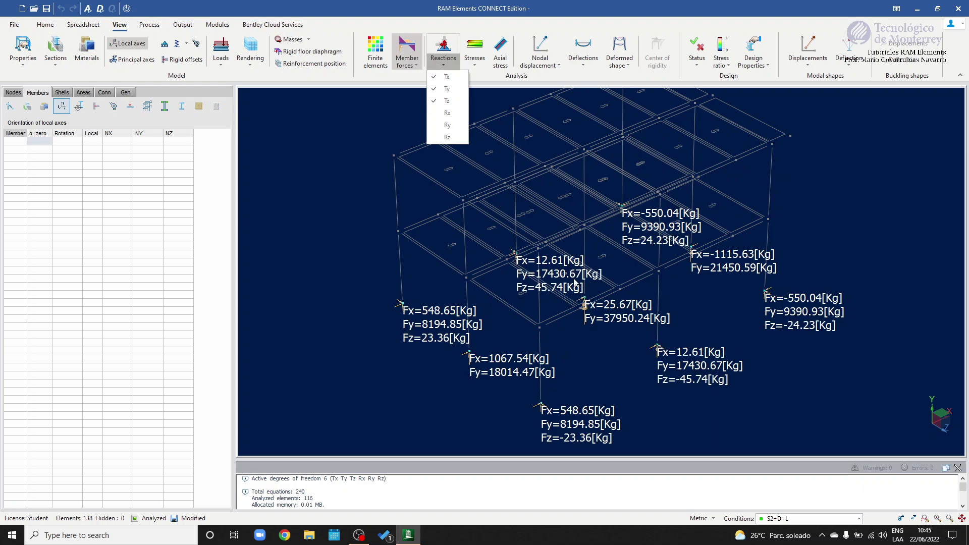
{"action": "middle_click_drag", "start_coordinate": [524, 318], "coordinate": [543, 274]}
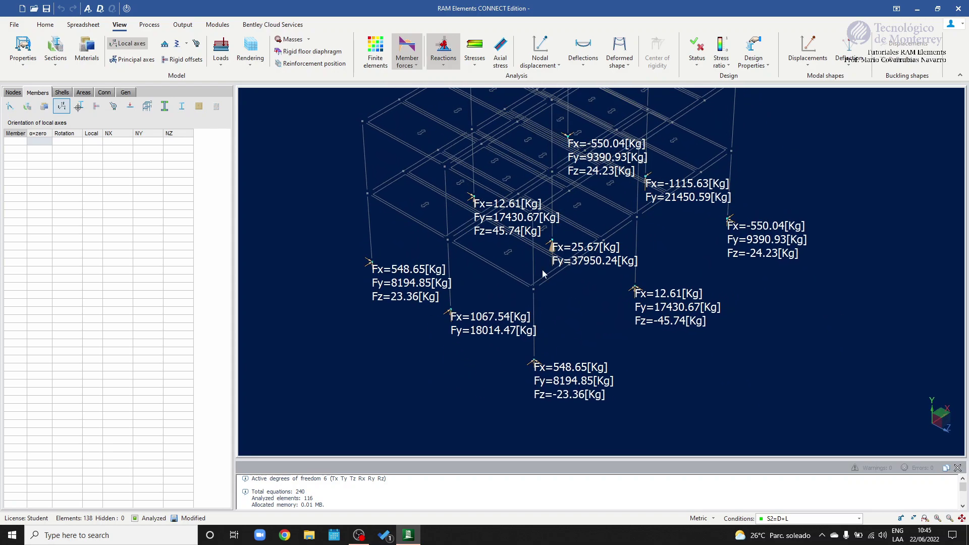
{"action": "scroll", "coordinate": [651, 297], "scroll_direction": "up", "scroll_amount": 5}
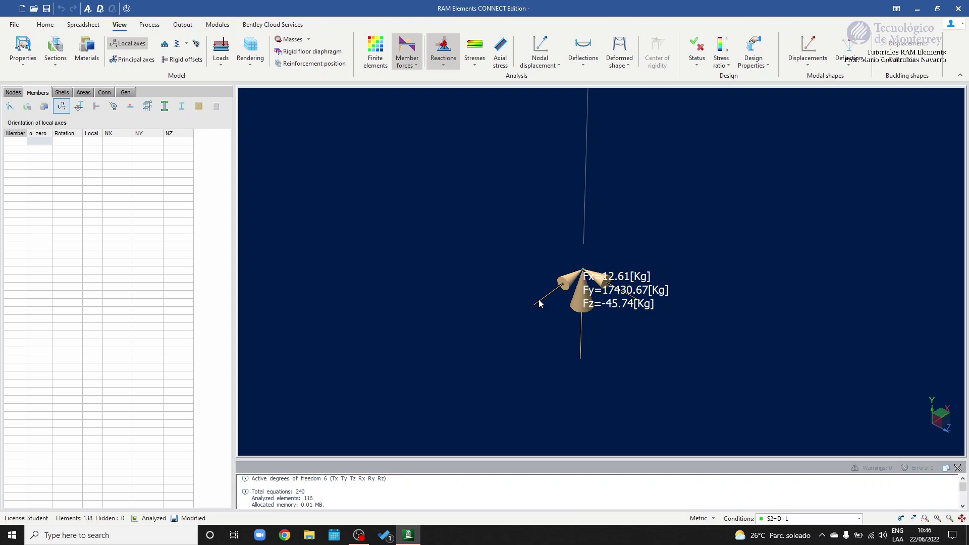
{"action": "scroll", "coordinate": [540, 303], "scroll_direction": "down", "scroll_amount": 6}
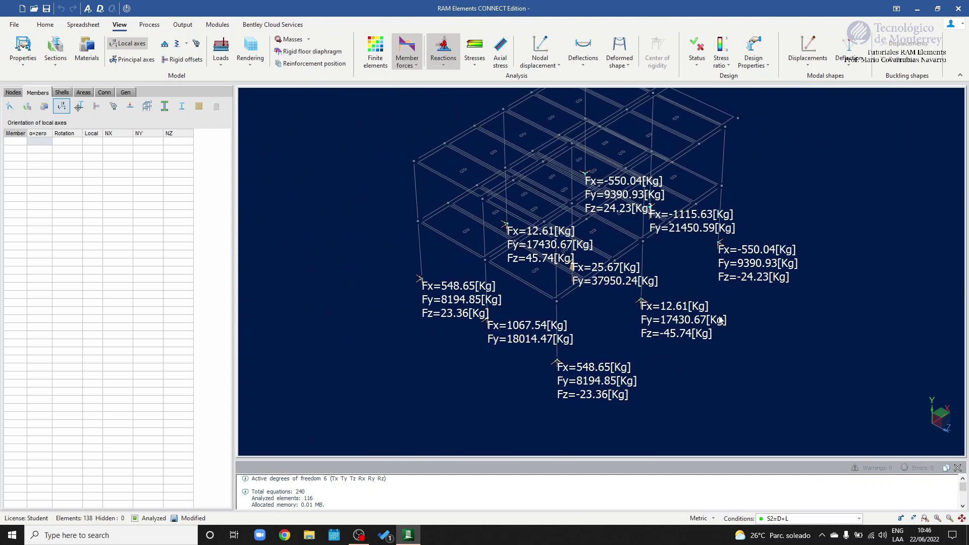
Step: Replace the Tx, Ty and Tz reactions with the Rx, Ry and Rz moments and inspect them at the column bases
{"action": "left_click", "coordinate": [444, 65]}
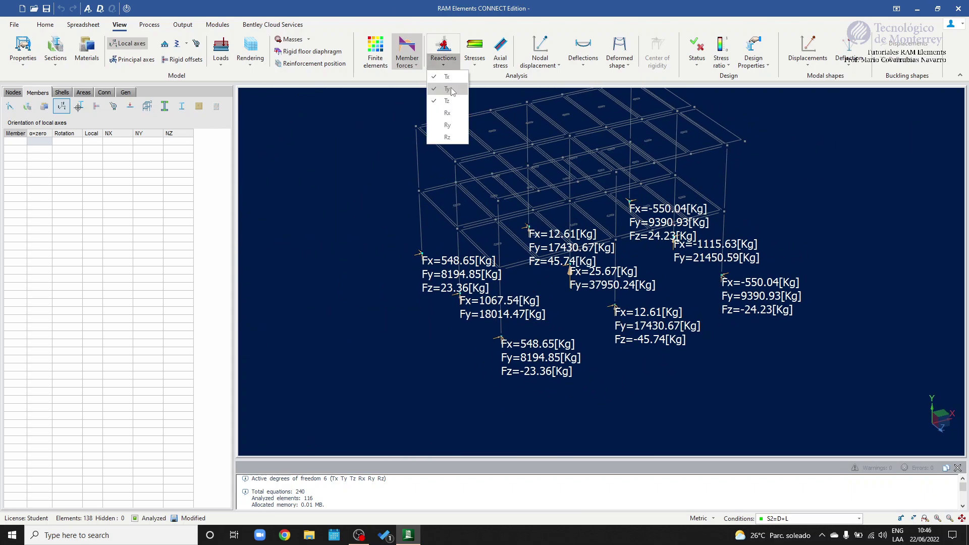
{"action": "left_click", "coordinate": [447, 76]}
{"action": "left_click", "coordinate": [447, 89]}
{"action": "left_click", "coordinate": [446, 101]}
{"action": "left_click", "coordinate": [447, 113]}
{"action": "left_click", "coordinate": [447, 124]}
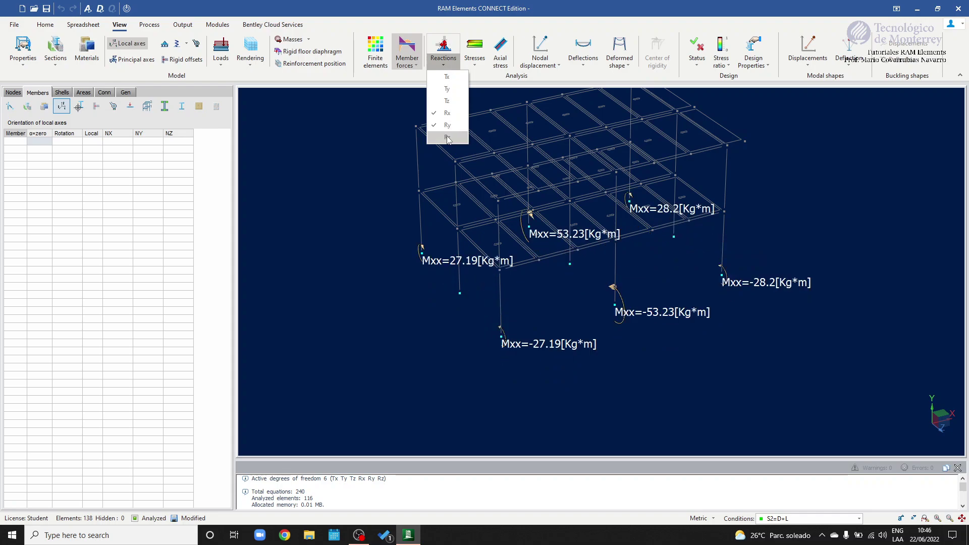
{"action": "left_click", "coordinate": [448, 137]}
{"action": "left_click", "coordinate": [565, 251]}
{"action": "middle_click_drag", "start_coordinate": [566, 252], "coordinate": [447, 288]}
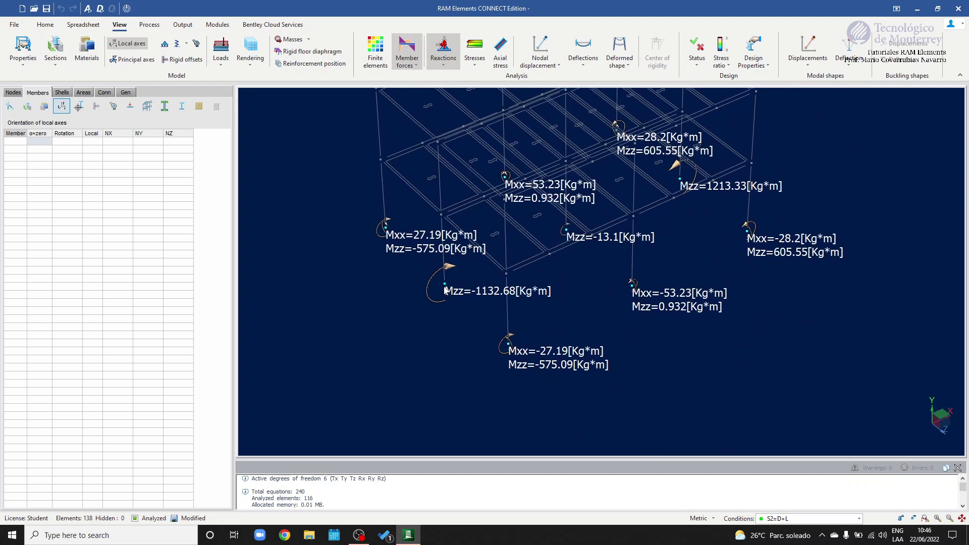
{"action": "scroll", "coordinate": [446, 275], "scroll_direction": "up", "scroll_amount": 5}
{"action": "scroll", "coordinate": [472, 280], "scroll_direction": "down", "scroll_amount": 4}
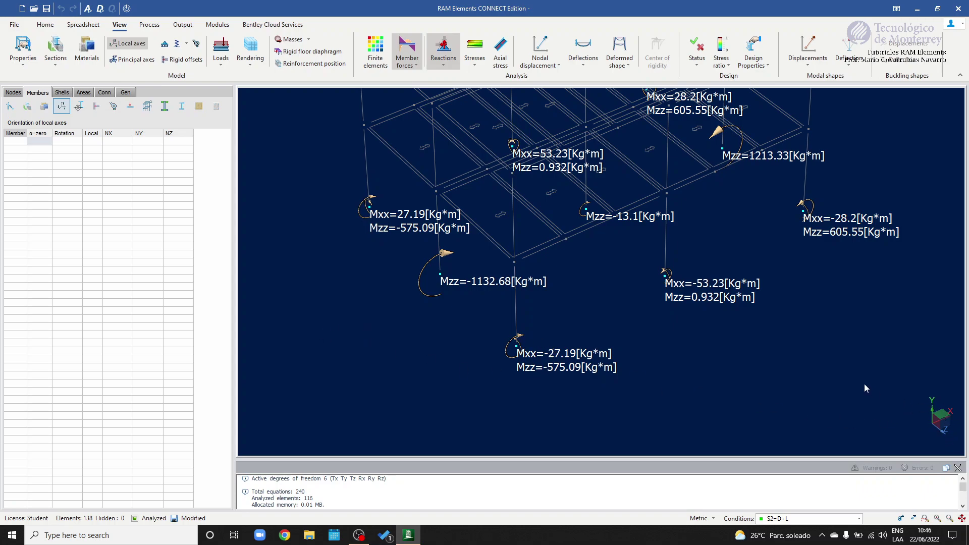
{"action": "mouse_move", "coordinate": [642, 299]}
{"action": "middle_mouse_down"}
{"action": "mouse_move", "coordinate": [630, 293]}
{"action": "mouse_move", "coordinate": [637, 297]}
{"action": "middle_mouse_up"}
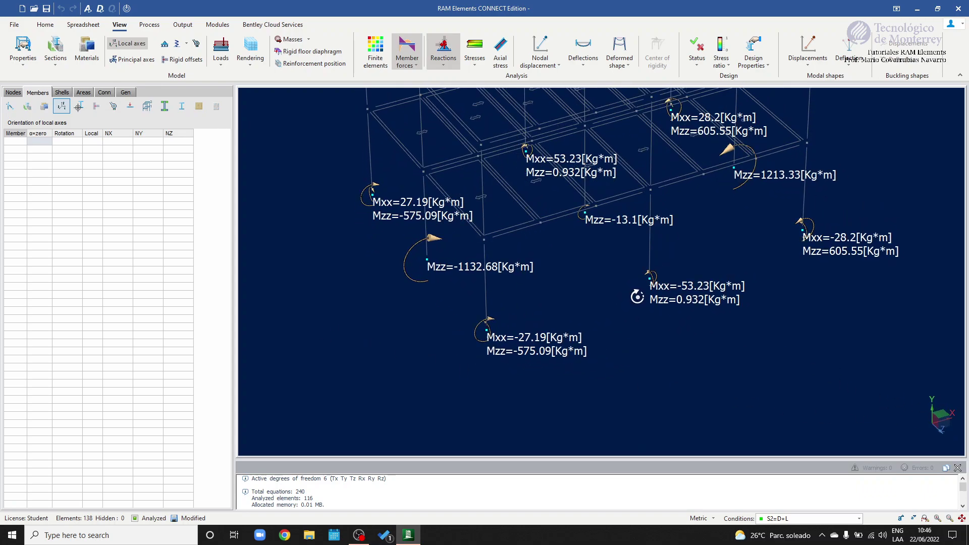
Step: Compare the base moment reactions under conditions S8=D+0.75L+0.525Ex and Ex=Sismo en X
{"action": "left_click", "coordinate": [859, 518]}
{"action": "scroll", "coordinate": [806, 498], "scroll_direction": "down", "scroll_amount": 3}
{"action": "left_click", "coordinate": [795, 485]}
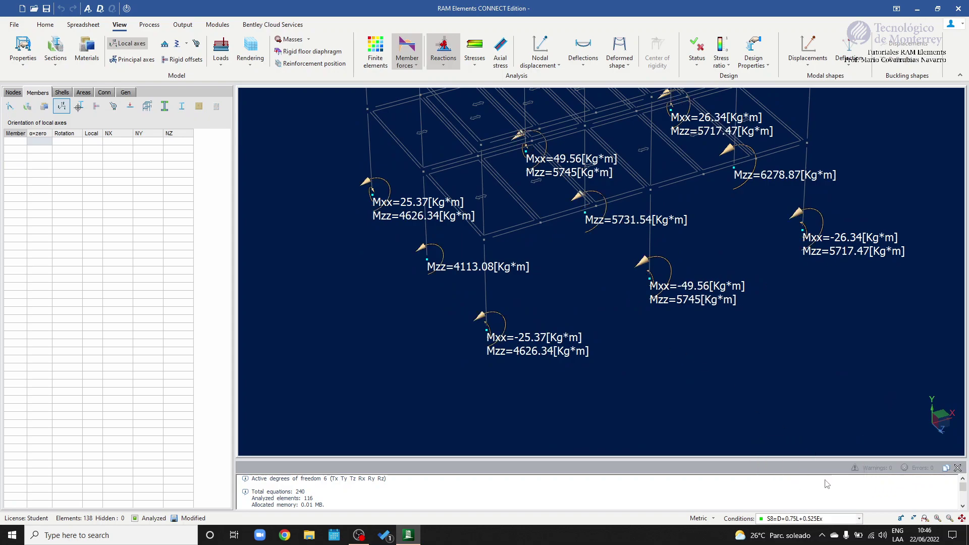
{"action": "left_click", "coordinate": [859, 518]}
{"action": "scroll", "coordinate": [776, 485], "scroll_direction": "up", "scroll_amount": 3}
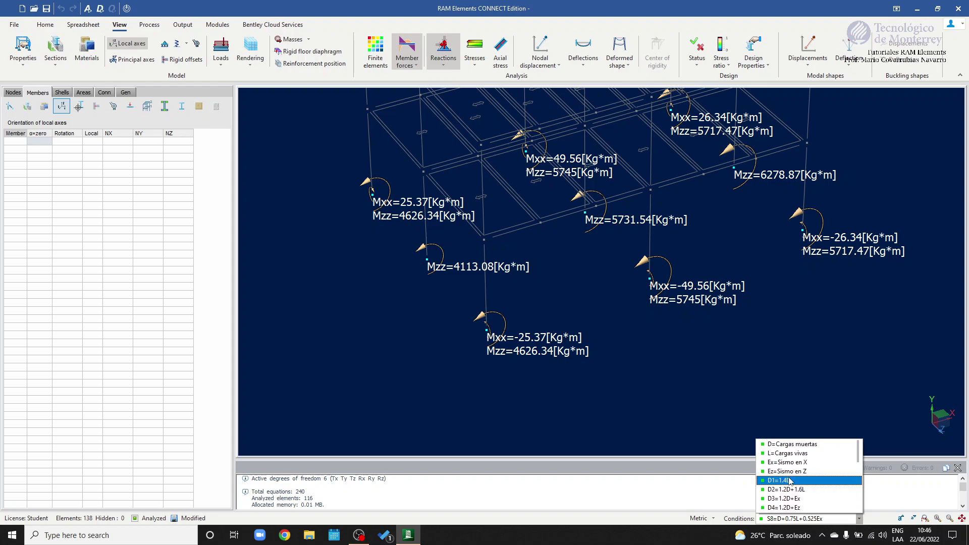
{"action": "left_click", "coordinate": [792, 464]}
{"action": "mouse_move", "coordinate": [765, 381]}
{"action": "middle_mouse_down"}
{"action": "mouse_move", "coordinate": [762, 372]}
{"action": "mouse_move", "coordinate": [774, 377]}
{"action": "mouse_move", "coordinate": [769, 383]}
{"action": "middle_mouse_up"}
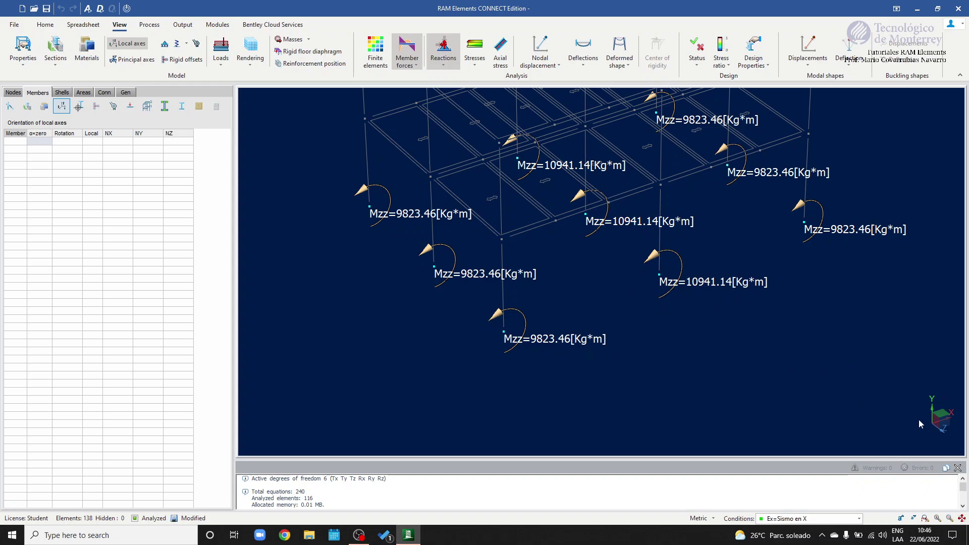
Step: Display the base moment reactions for condition Ez=Sismo en Z
{"action": "left_click", "coordinate": [859, 519]}
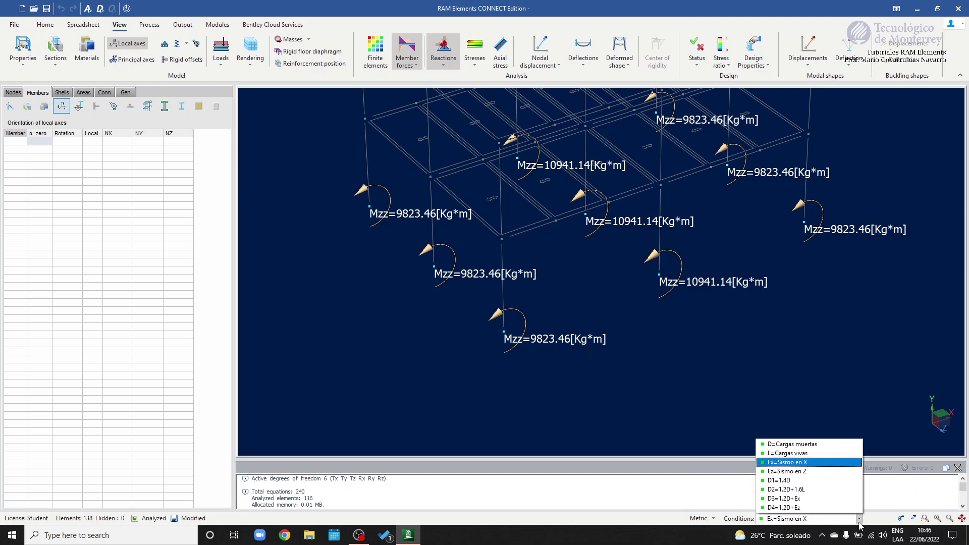
{"action": "left_click", "coordinate": [799, 472]}
{"action": "middle_click_drag", "start_coordinate": [639, 342], "coordinate": [672, 349]}
{"action": "scroll", "coordinate": [672, 349], "scroll_direction": "down", "scroll_amount": 8}
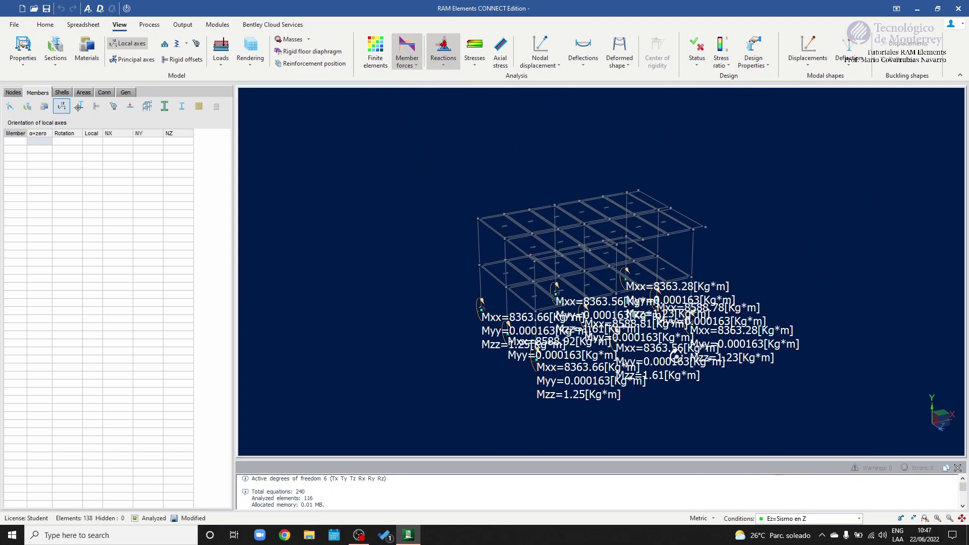
{"action": "middle_click_drag", "start_coordinate": [636, 326], "coordinate": [631, 317]}
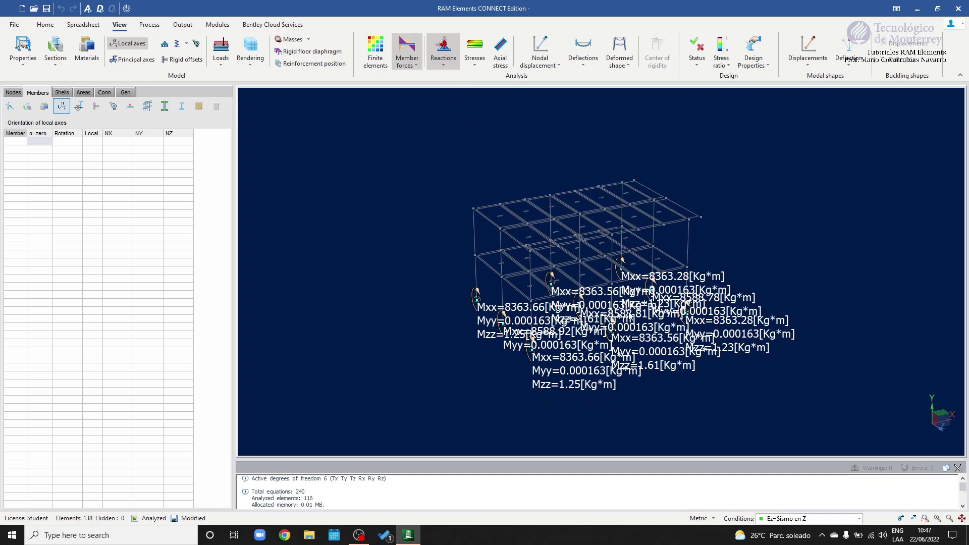
Step: Turn off all display options to clear the moment reactions and select the whole frame
{"action": "key", "text": "Escape"}
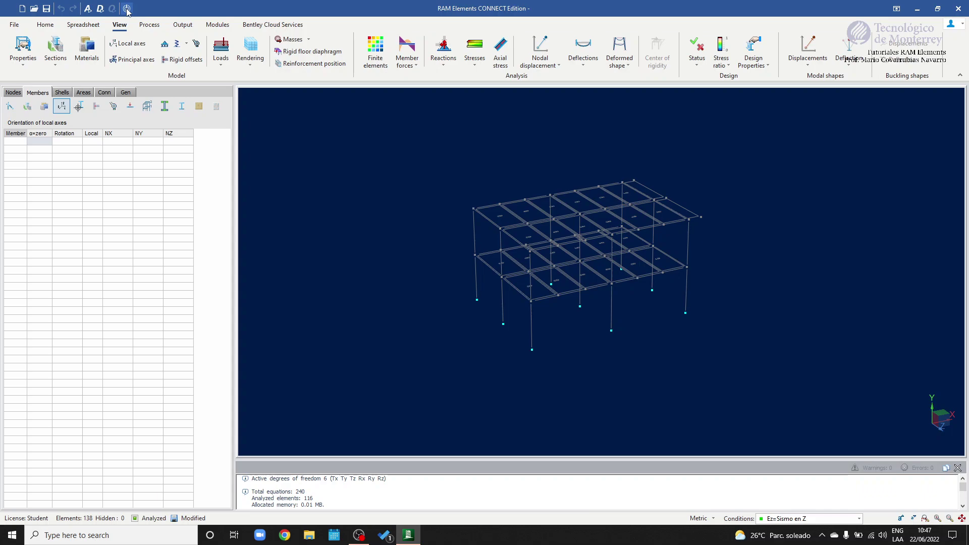
{"action": "middle_click_drag", "start_coordinate": [632, 246], "coordinate": [608, 236]}
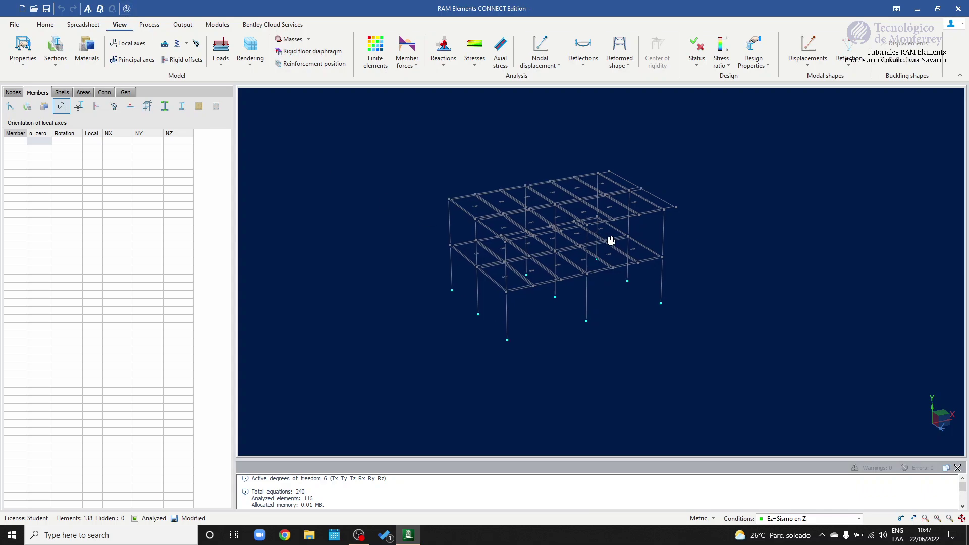
{"action": "left_click_drag", "start_coordinate": [392, 139], "coordinate": [914, 460]}
Step: Display the Tx, Ty and Tz reactions for condition Ez=Sismo en Z and inspect them at the column bases
{"action": "left_click", "coordinate": [443, 50]}
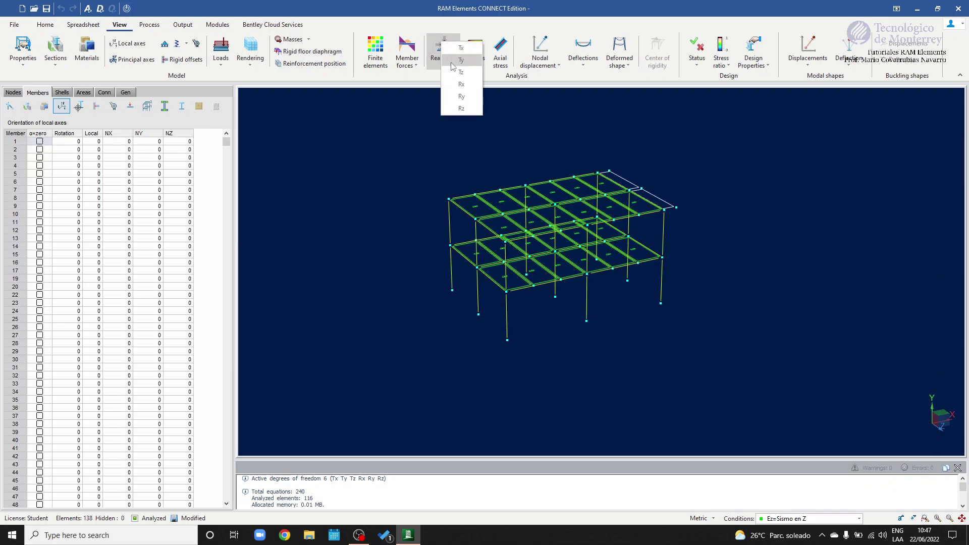
{"action": "left_click", "coordinate": [461, 60]}
{"action": "left_click", "coordinate": [461, 72]}
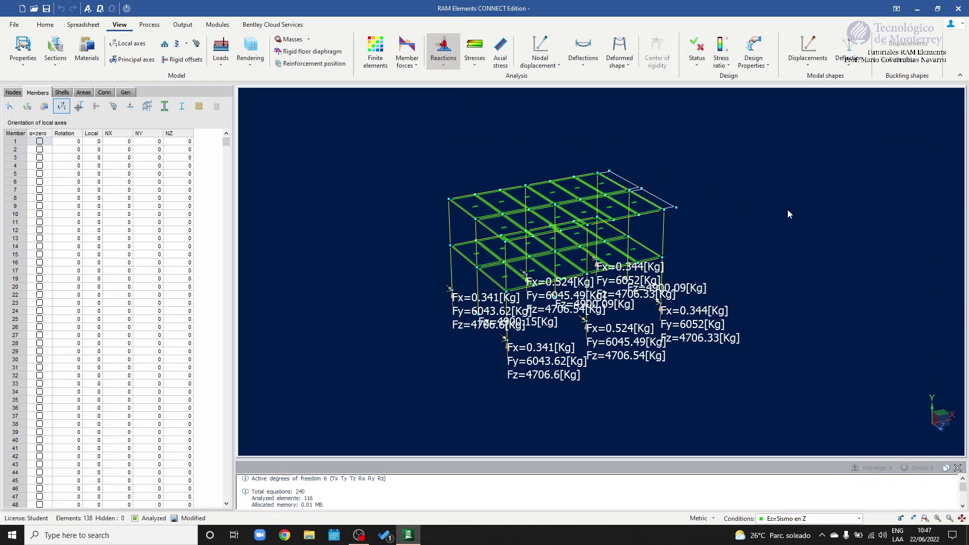
{"action": "scroll", "coordinate": [753, 273], "scroll_direction": "up", "scroll_amount": 3}
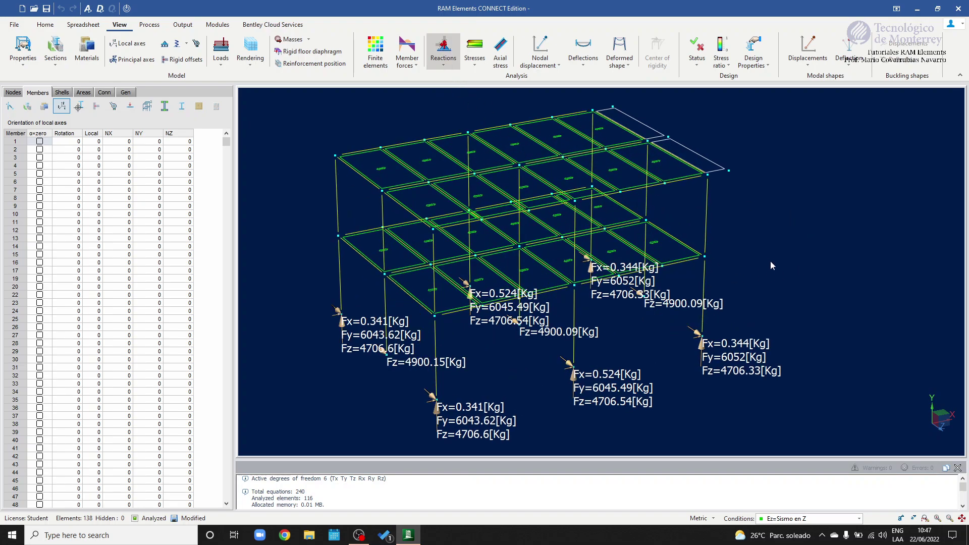
{"action": "scroll", "coordinate": [771, 265], "scroll_direction": "up", "scroll_amount": 1}
{"action": "middle_click_drag", "start_coordinate": [786, 268], "coordinate": [781, 266]}
{"action": "scroll", "coordinate": [432, 56], "scroll_direction": "down", "scroll_amount": 1}
{"action": "middle_click_drag", "start_coordinate": [433, 100], "coordinate": [434, 106]}
{"action": "middle_click_drag", "start_coordinate": [573, 202], "coordinate": [581, 191]}
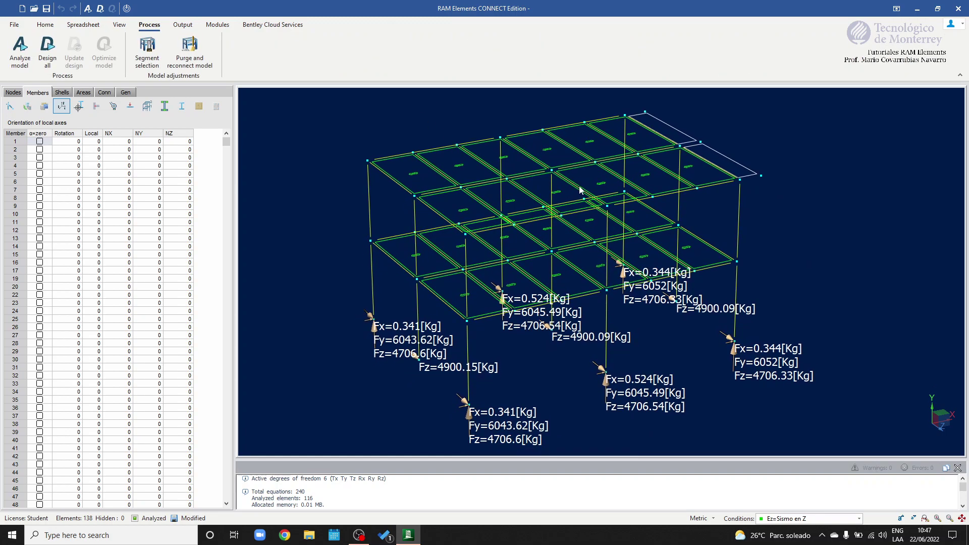
Step: Hide and redisplay the Tx, Ty and Tz base reactions and check which reaction components are enabled
{"action": "left_click", "coordinate": [120, 25]}
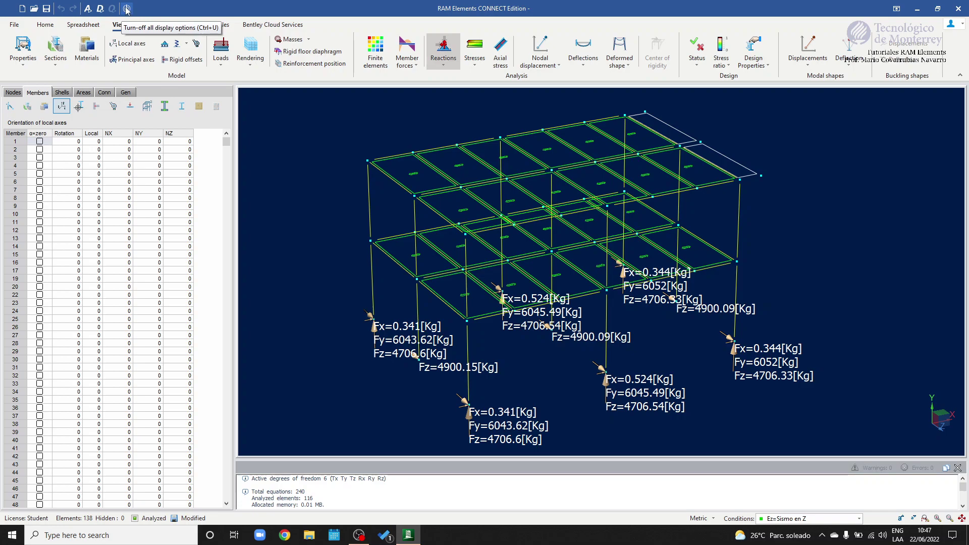
{"action": "left_click", "coordinate": [443, 63]}
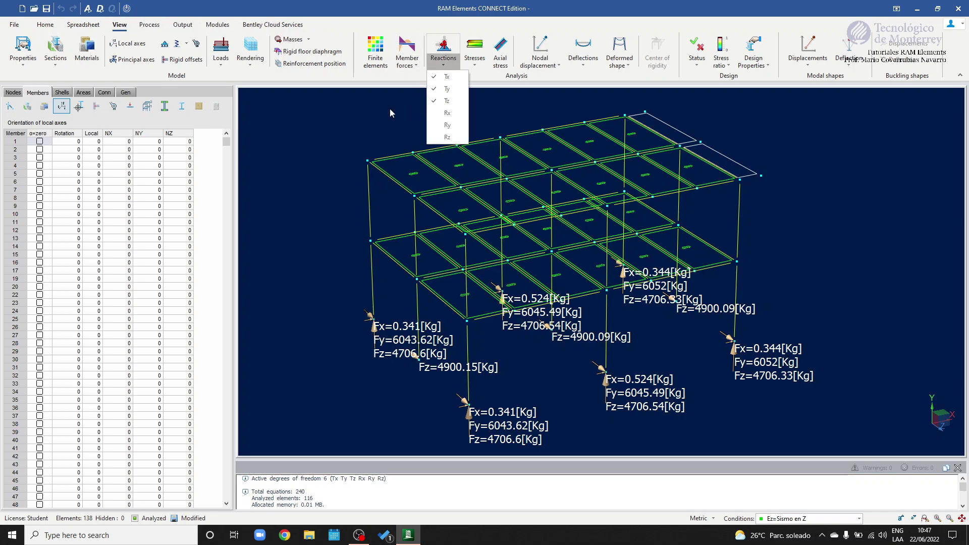
{"action": "double_click", "coordinate": [361, 3]}
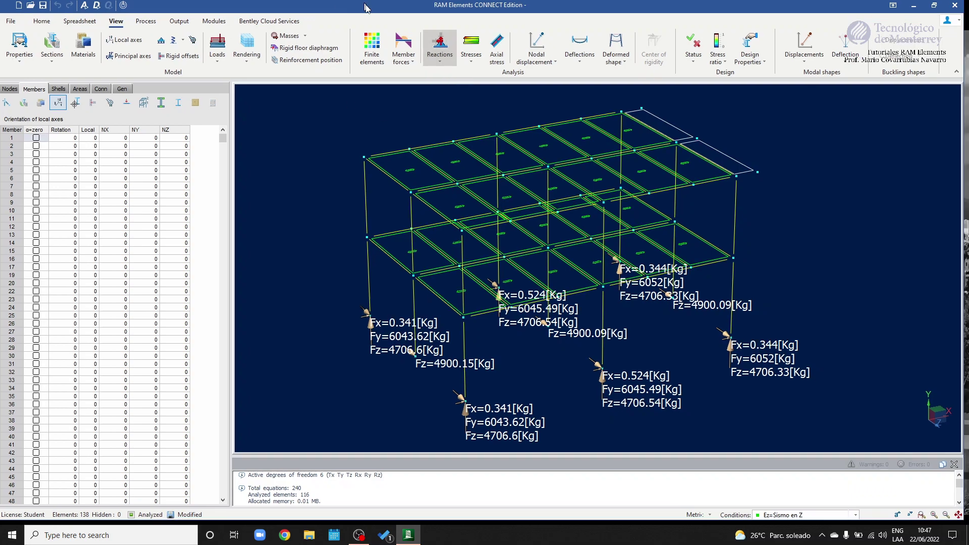
{"action": "left_click", "coordinate": [444, 49]}
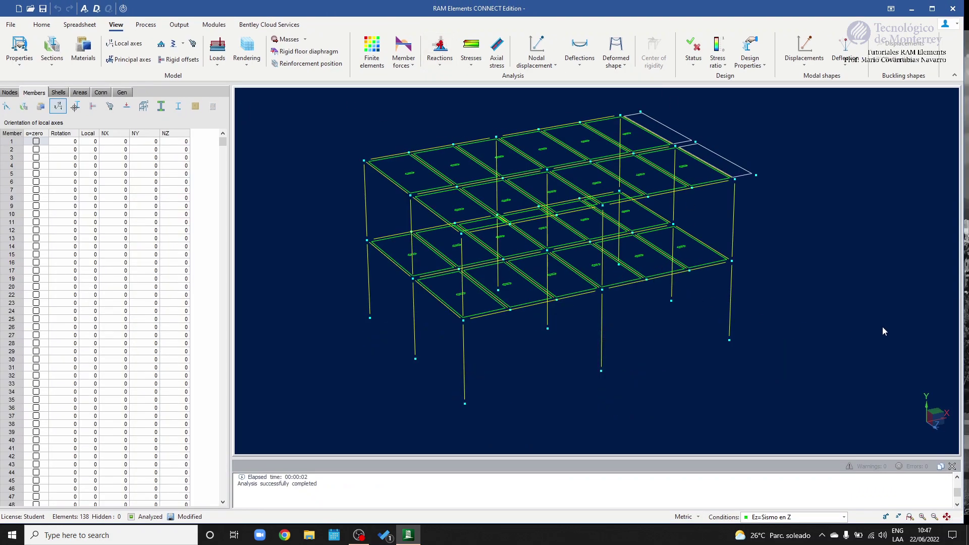
{"action": "left_click", "coordinate": [440, 49]}
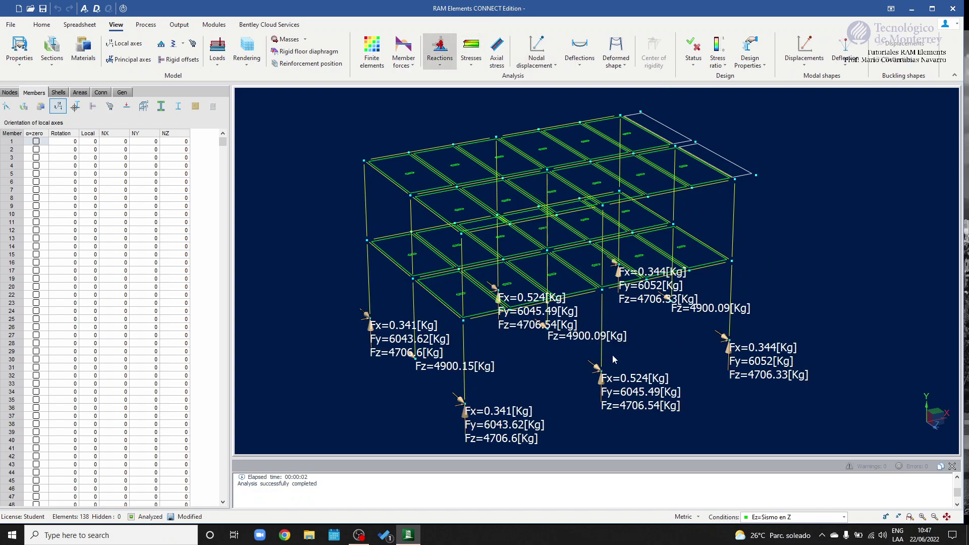
{"action": "left_click", "coordinate": [410, 66]}
{"action": "left_click", "coordinate": [440, 65]}
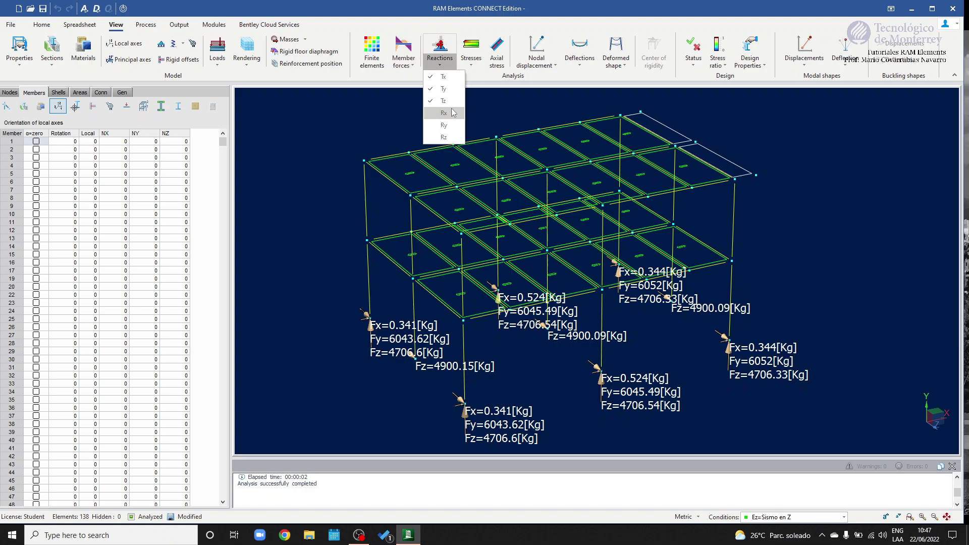
{"action": "left_click", "coordinate": [378, 117]}
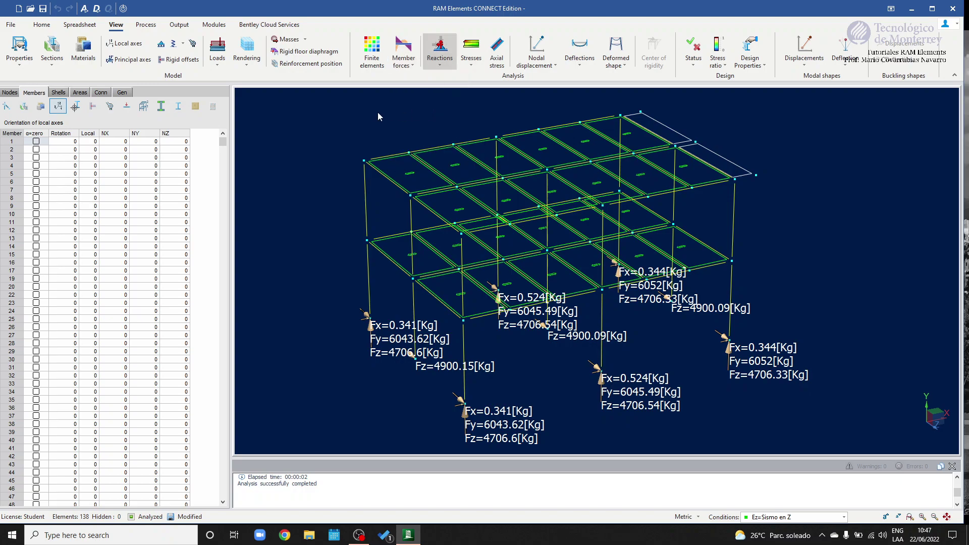
Step: Turn off all display options to clear the base reactions and review the reaction components on offer
{"action": "left_click", "coordinate": [124, 9]}
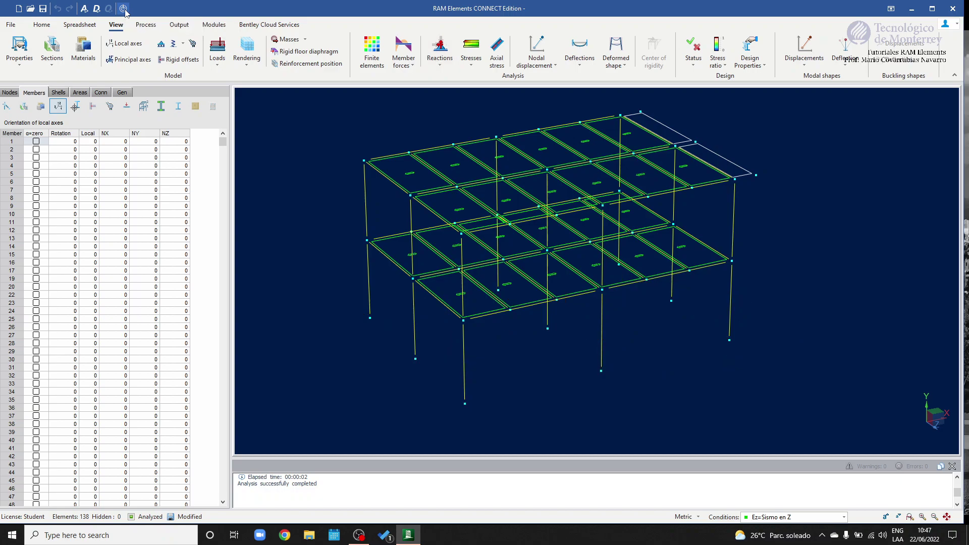
{"action": "left_click", "coordinate": [443, 69]}
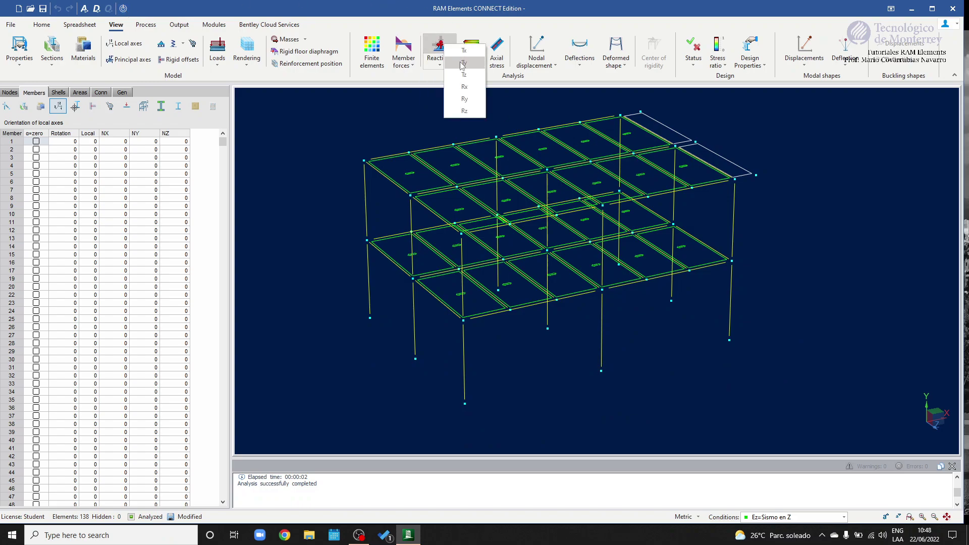
{"action": "left_click", "coordinate": [844, 247]}
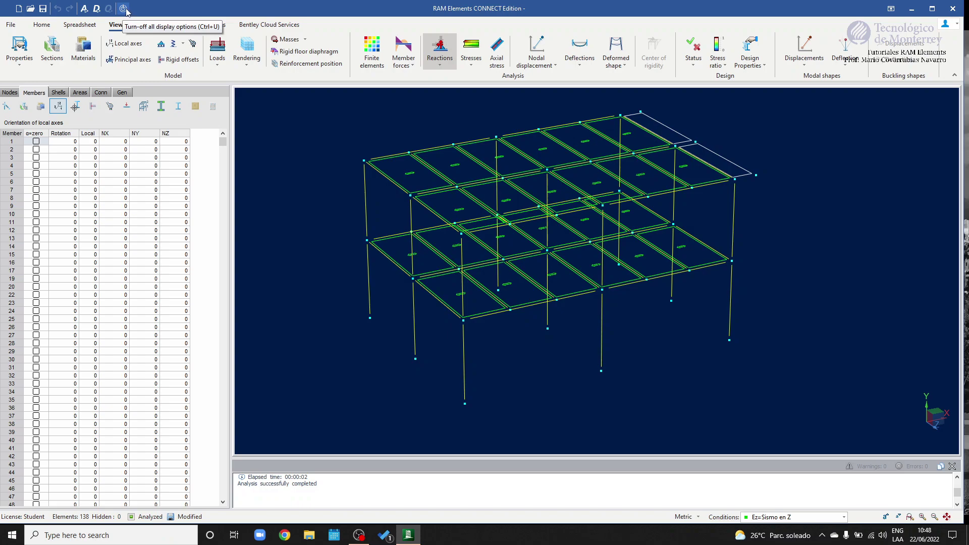
Step: Display the member stresses for condition Ez=Sismo en Z and inspect them along the beams and columns
{"action": "scroll", "coordinate": [392, 175], "scroll_direction": "down", "scroll_amount": 1}
{"action": "mouse_move", "coordinate": [393, 175]}
{"action": "middle_mouse_down"}
{"action": "mouse_move", "coordinate": [439, 187]}
{"action": "mouse_move", "coordinate": [408, 181]}
{"action": "middle_mouse_up"}
{"action": "middle_click_drag", "start_coordinate": [618, 260], "coordinate": [621, 260]}
{"action": "middle_click_drag", "start_coordinate": [711, 254], "coordinate": [712, 255]}
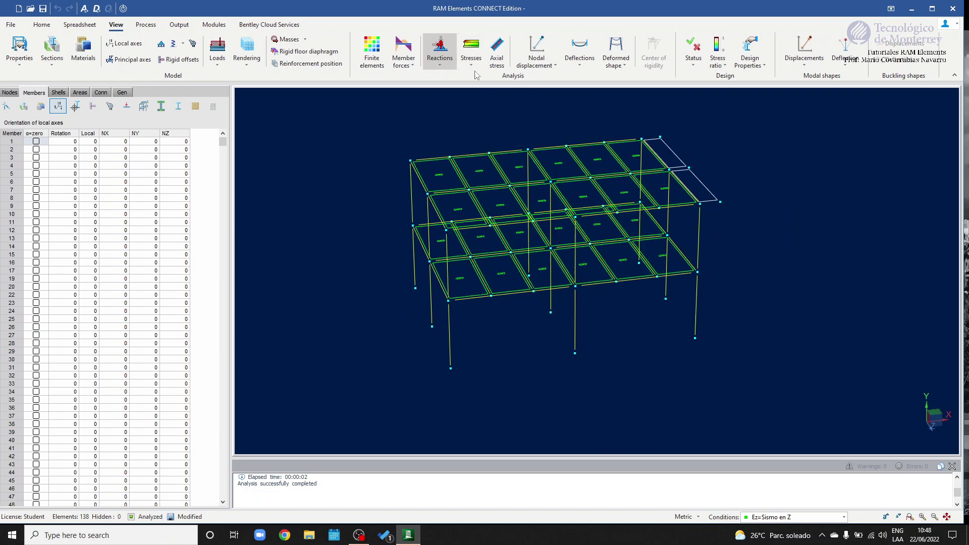
{"action": "left_click", "coordinate": [482, 46]}
{"action": "middle_click_drag", "start_coordinate": [706, 234], "coordinate": [715, 232]}
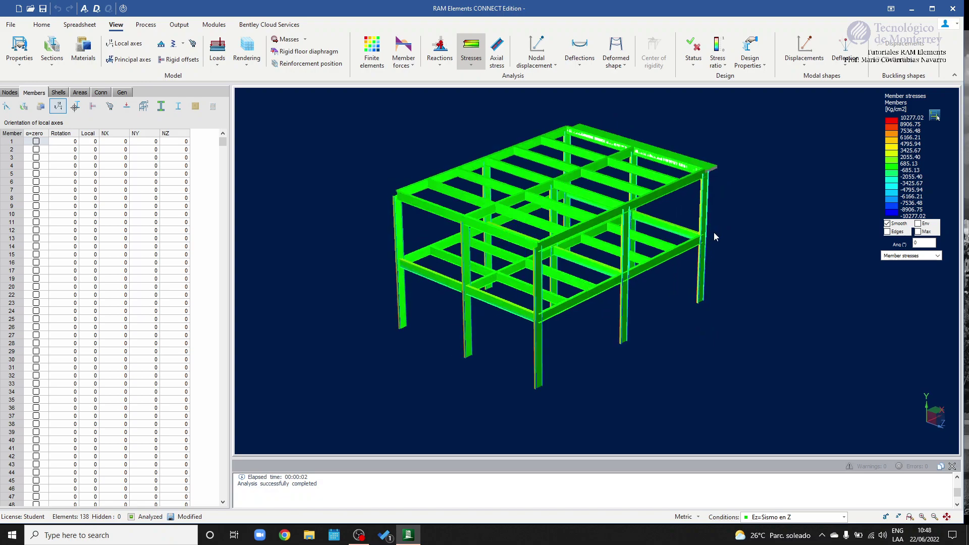
{"action": "scroll", "coordinate": [586, 260], "scroll_direction": "up", "scroll_amount": 3}
{"action": "middle_click_drag", "start_coordinate": [727, 285], "coordinate": [692, 277]}
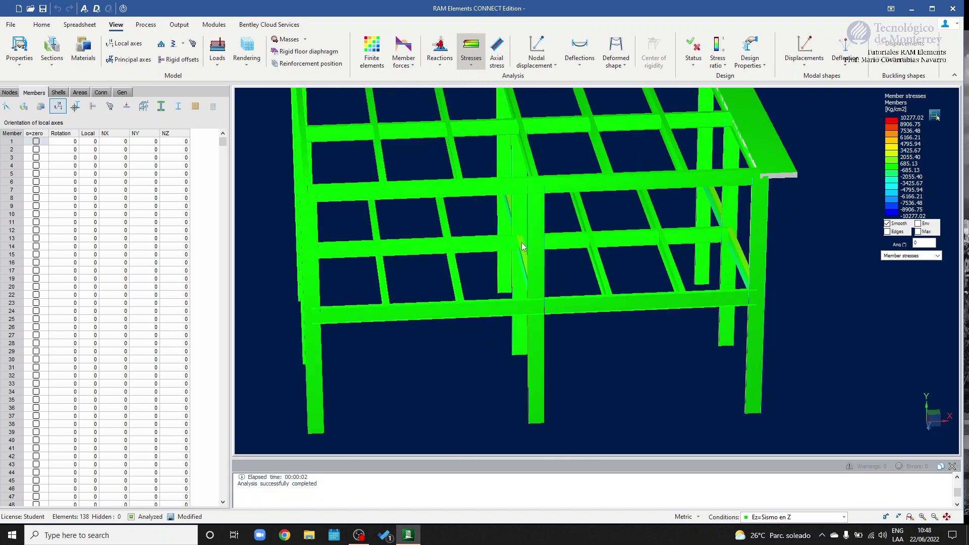
{"action": "scroll", "coordinate": [522, 244], "scroll_direction": "up", "scroll_amount": 2}
{"action": "scroll", "coordinate": [631, 232], "scroll_direction": "down", "scroll_amount": 4}
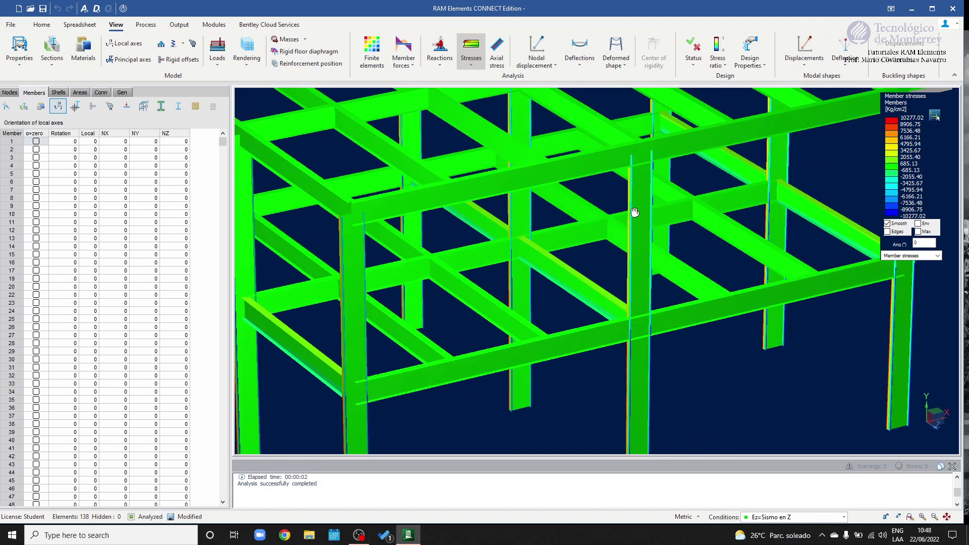
{"action": "scroll", "coordinate": [606, 209], "scroll_direction": "up", "scroll_amount": 3}
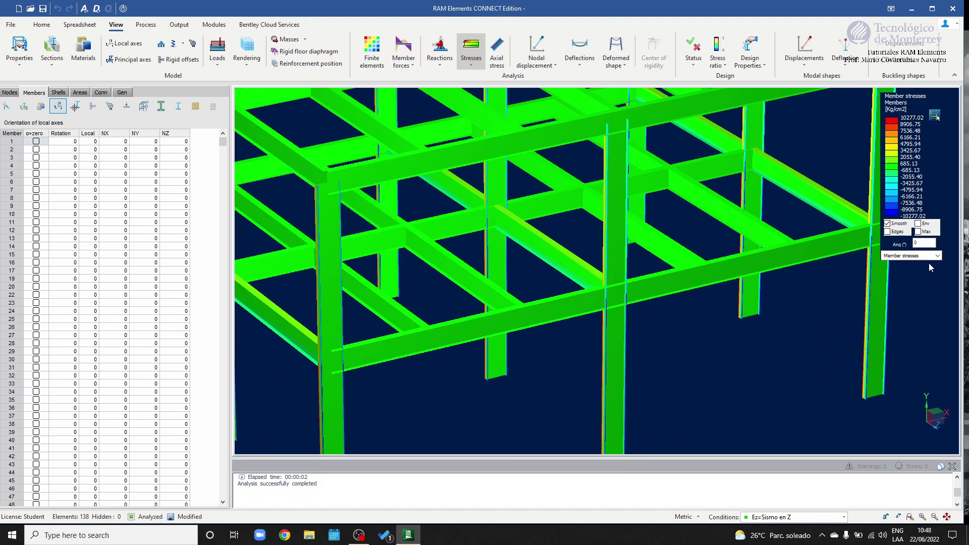
Step: Enable the Env and Max stress options and set the displayed stress type to Von Mises
{"action": "left_click", "coordinate": [918, 223]}
{"action": "left_click", "coordinate": [918, 231]}
{"action": "left_click", "coordinate": [937, 256]}
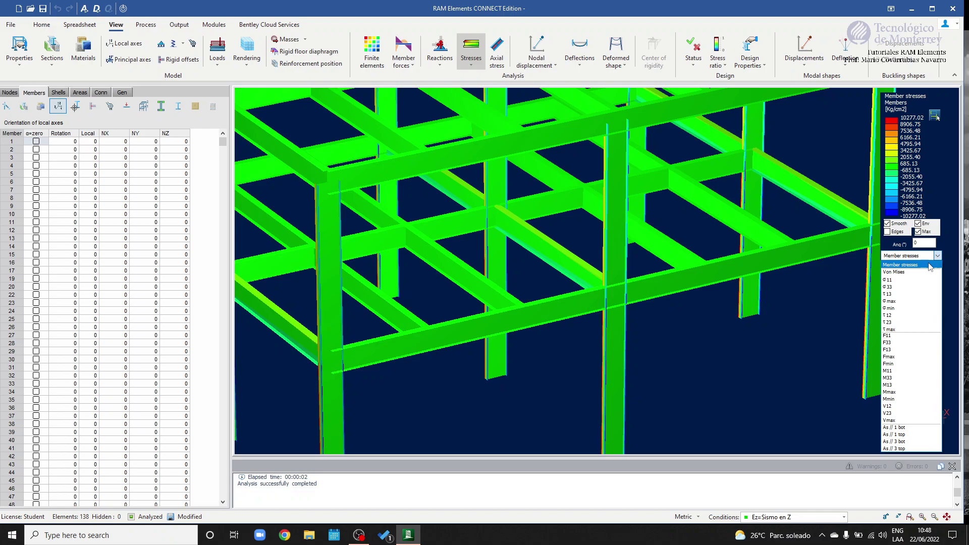
{"action": "left_click", "coordinate": [899, 272]}
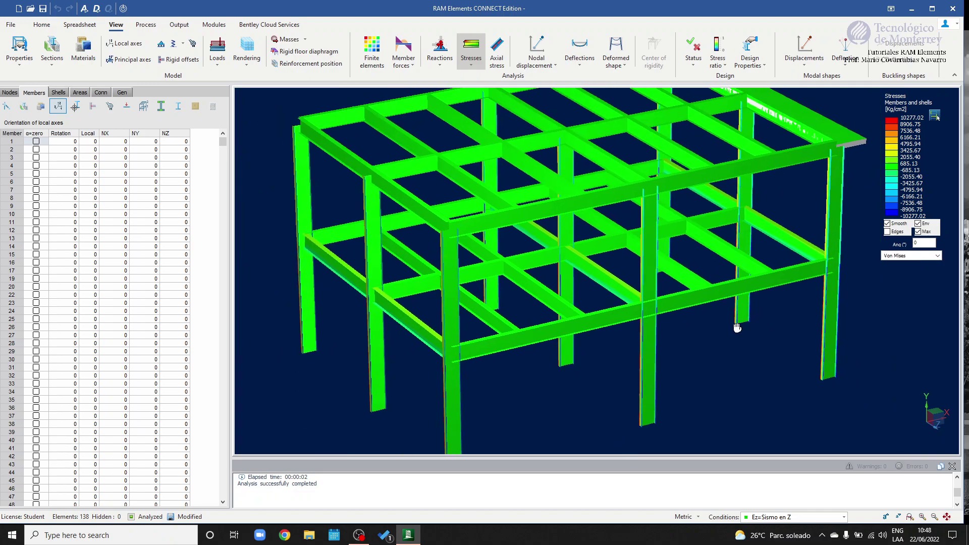
{"action": "middle_click_drag", "start_coordinate": [743, 327], "coordinate": [671, 243]}
{"action": "middle_click_drag", "start_coordinate": [732, 263], "coordinate": [840, 449]}
Step: Compare the Von Mises stresses of the frame under conditions D6=1.2D+Ez+L and D8=0.9D+Ez
{"action": "left_click", "coordinate": [844, 518]}
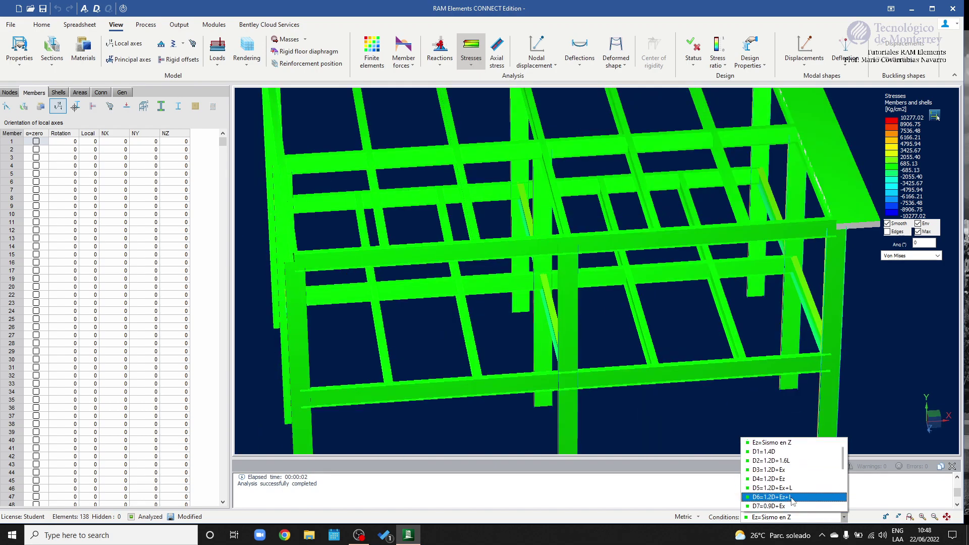
{"action": "left_click", "coordinate": [794, 497]}
{"action": "left_click", "coordinate": [843, 518]}
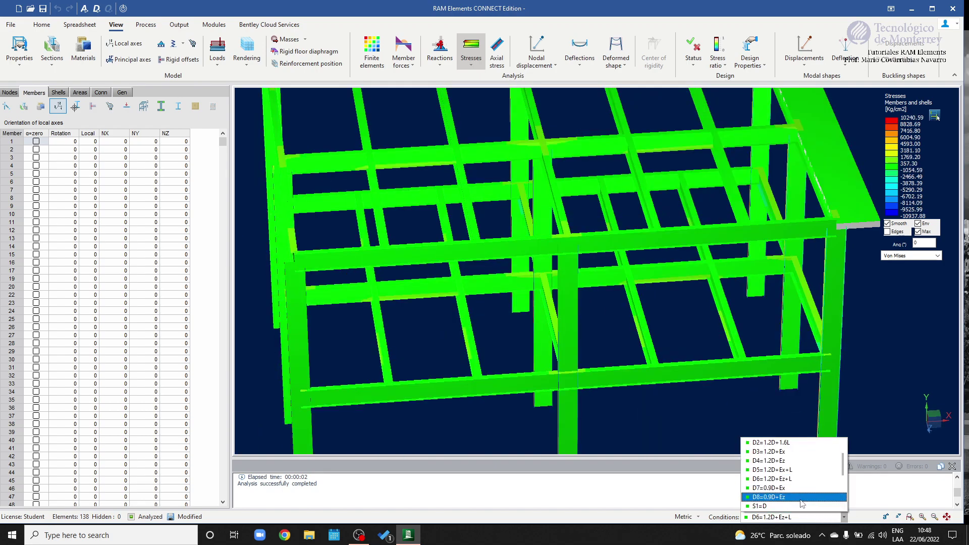
{"action": "left_click", "coordinate": [802, 498]}
{"action": "scroll", "coordinate": [674, 310], "scroll_direction": "down", "scroll_amount": 3}
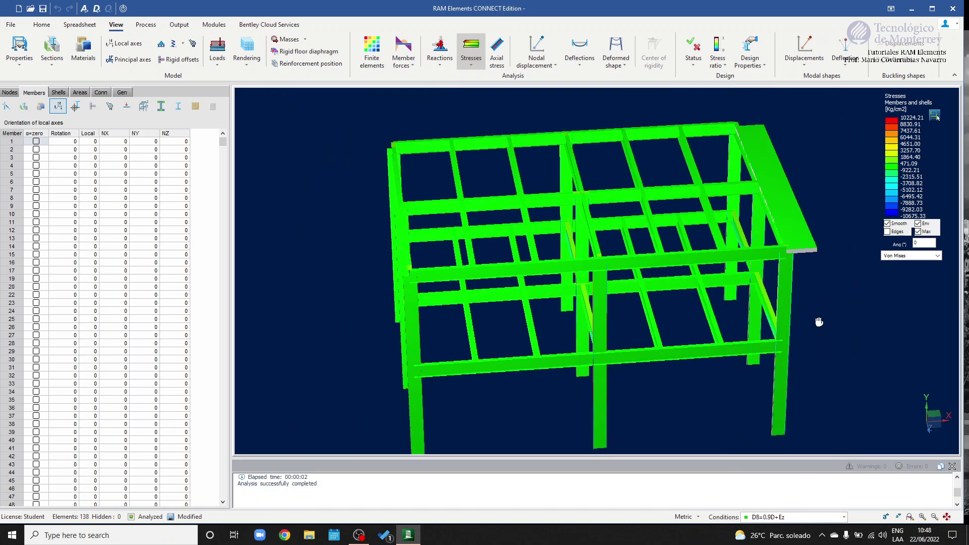
{"action": "middle_click_drag", "start_coordinate": [820, 324], "coordinate": [804, 293]}
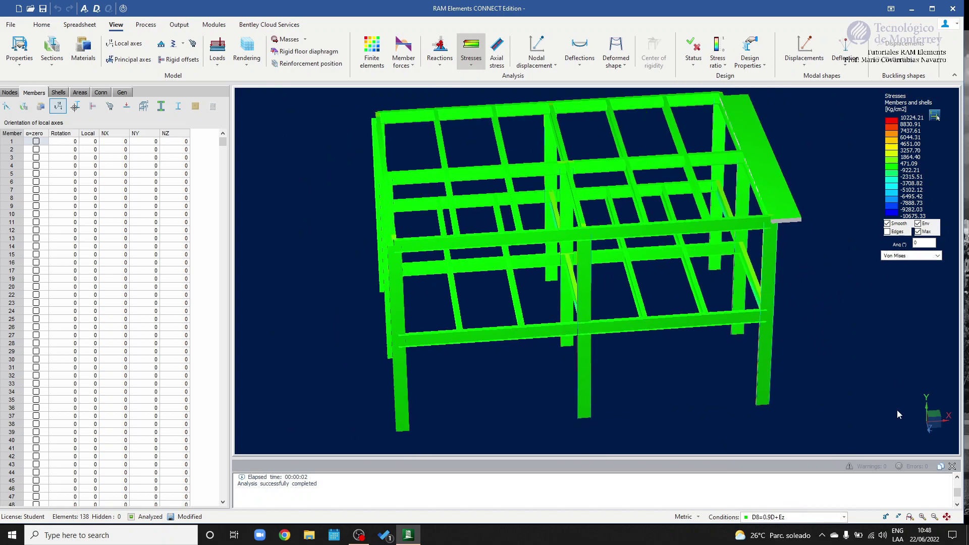
Step: Disable the Env and Max stress options and inspect the frame's Von Mises stresses under condition Ex=Sismo en X
{"action": "left_click", "coordinate": [918, 232]}
{"action": "left_click", "coordinate": [844, 521]}
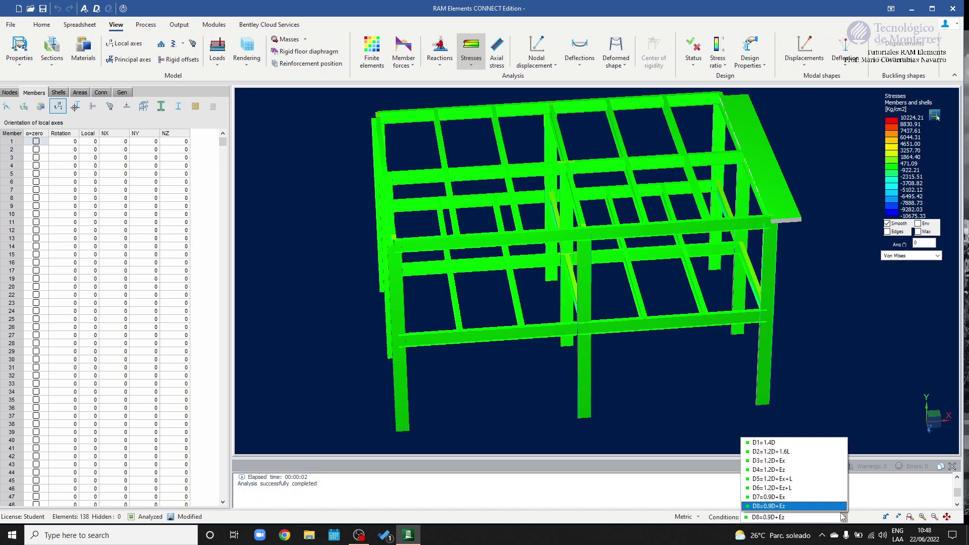
{"action": "scroll", "coordinate": [788, 485], "scroll_direction": "up", "scroll_amount": 2}
{"action": "left_click", "coordinate": [773, 461]}
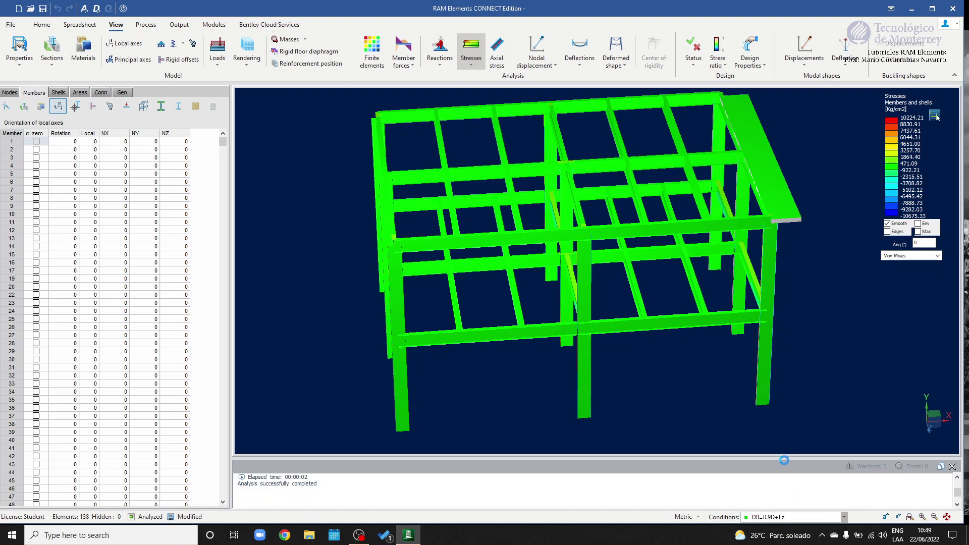
{"action": "middle_click_drag", "start_coordinate": [738, 401], "coordinate": [738, 388]}
{"action": "scroll", "coordinate": [642, 327], "scroll_direction": "up", "scroll_amount": 10}
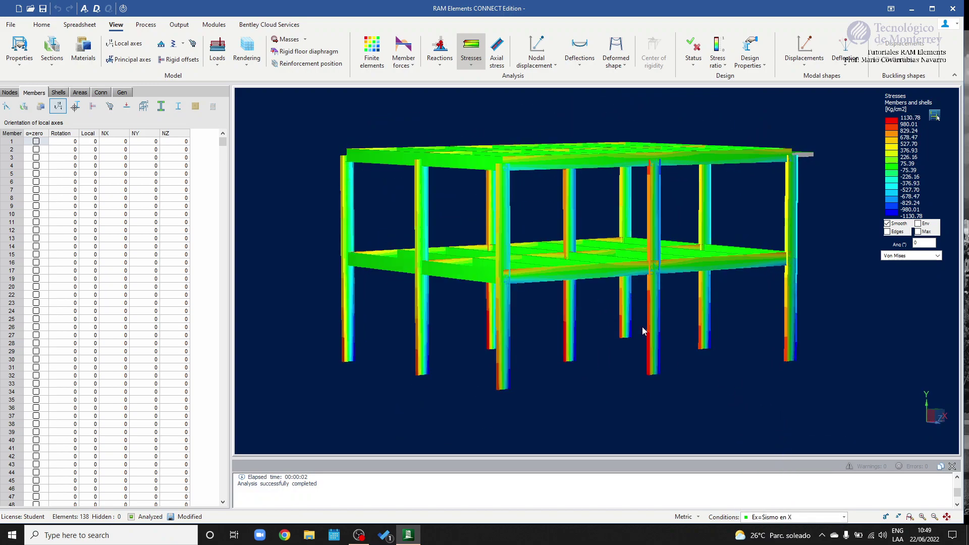
{"action": "scroll", "coordinate": [680, 339], "scroll_direction": "down", "scroll_amount": 10}
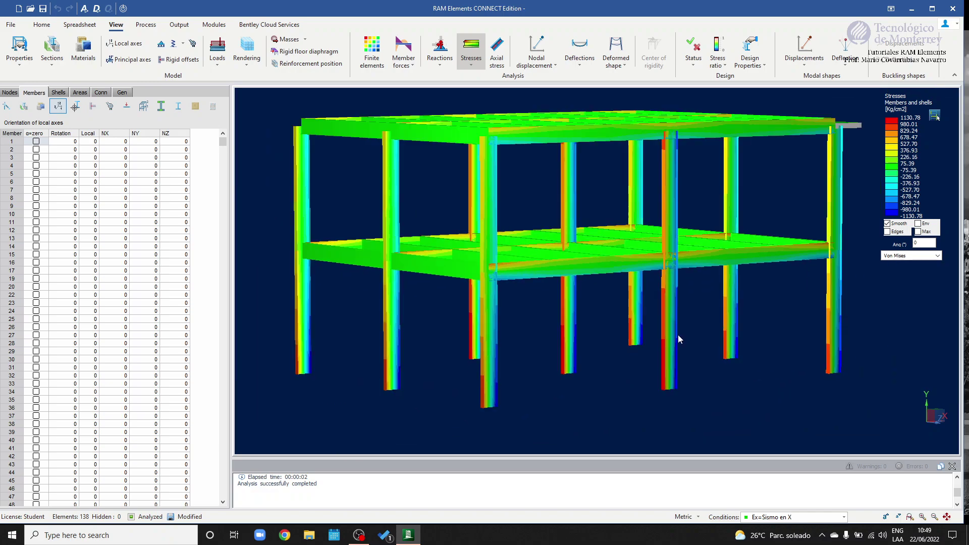
{"action": "middle_click_drag", "start_coordinate": [641, 336], "coordinate": [714, 340]}
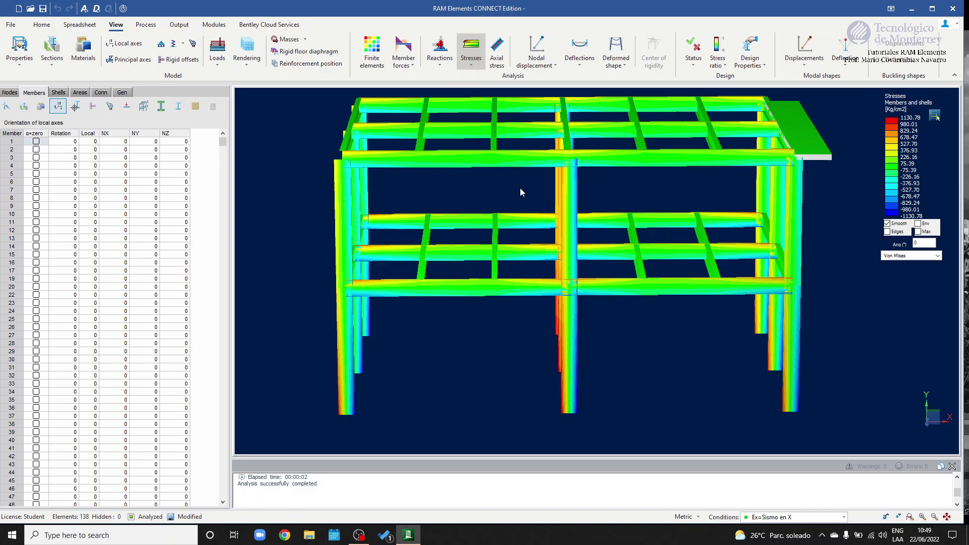
{"action": "mouse_move", "coordinate": [730, 217]}
{"action": "middle_mouse_down"}
{"action": "mouse_move", "coordinate": [768, 218]}
{"action": "mouse_move", "coordinate": [729, 217]}
{"action": "middle_mouse_up"}
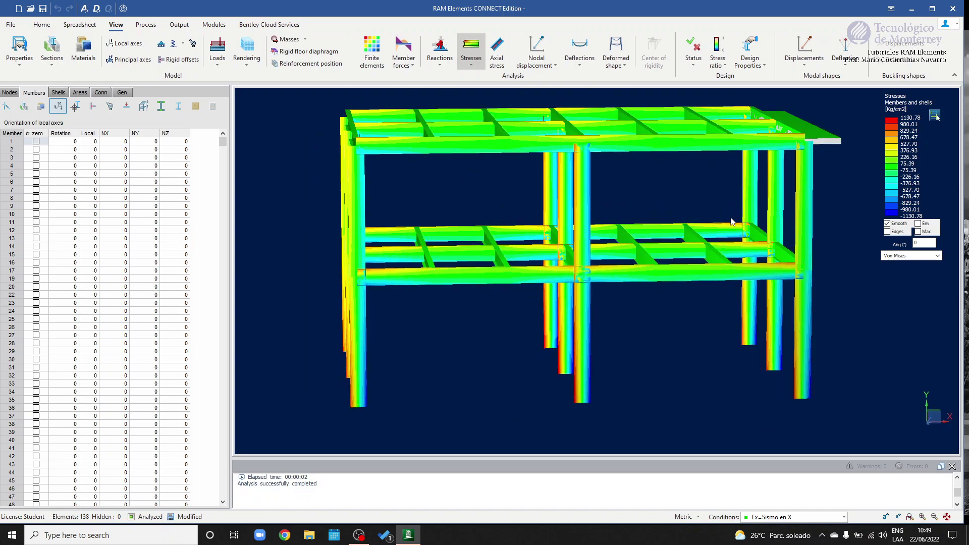
Step: Clear the frame selection, enable Env and Max, and inspect the Von Mises stresses on the overhanging roof-edge slab
{"action": "scroll", "coordinate": [656, 192], "scroll_direction": "up", "scroll_amount": 3}
{"action": "left_click", "coordinate": [657, 191]}
{"action": "middle_click_drag", "start_coordinate": [690, 209], "coordinate": [717, 256]}
{"action": "left_click", "coordinate": [919, 223]}
{"action": "left_click", "coordinate": [919, 232]}
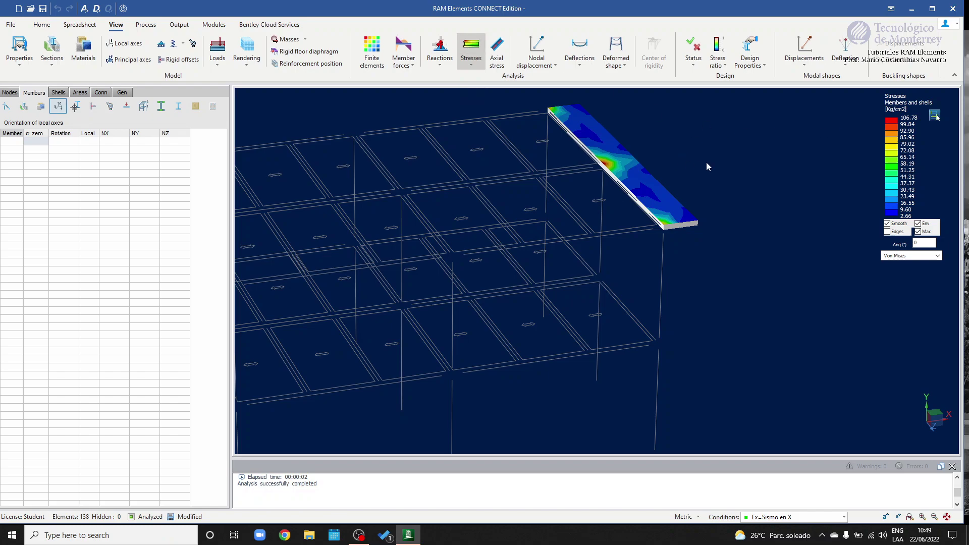
{"action": "right_click_drag", "start_coordinate": [670, 187], "coordinate": [667, 188]}
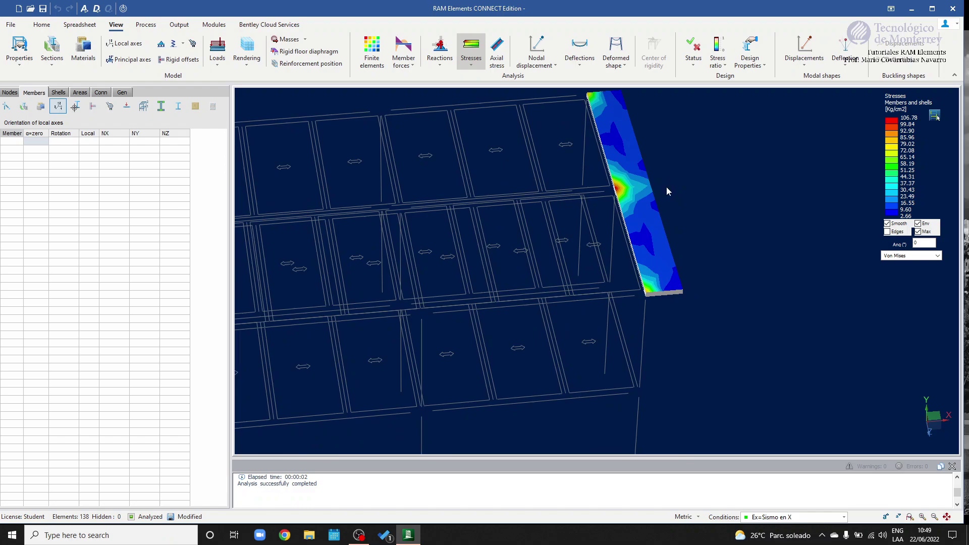
Step: Examine the Von Mises stress concentration at the middle support of the overhanging roof-edge slab
{"action": "middle_click_drag", "start_coordinate": [626, 178], "coordinate": [655, 195]}
{"action": "scroll", "coordinate": [630, 121], "scroll_direction": "up", "scroll_amount": 3}
{"action": "scroll", "coordinate": [637, 129], "scroll_direction": "down", "scroll_amount": 1}
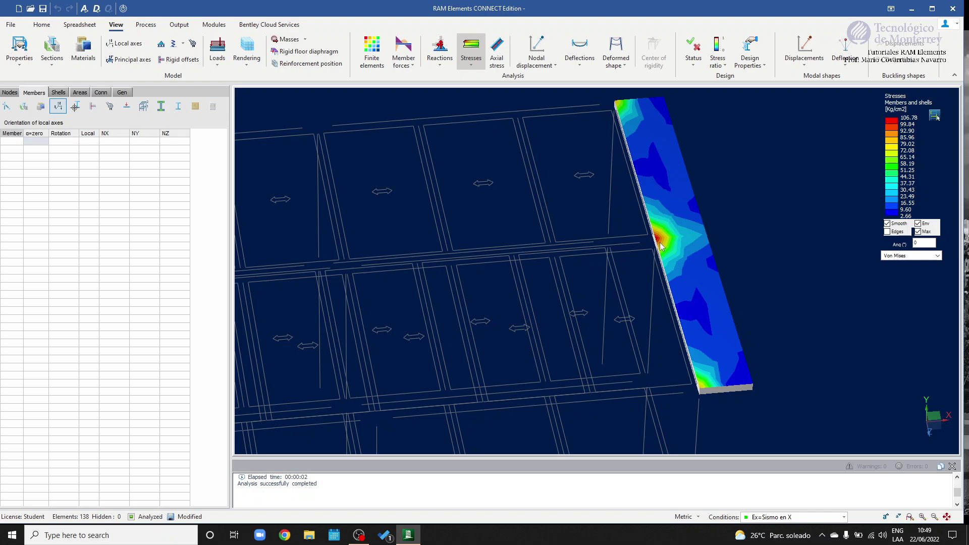
{"action": "scroll", "coordinate": [661, 246], "scroll_direction": "up", "scroll_amount": 2}
{"action": "scroll", "coordinate": [649, 220], "scroll_direction": "up", "scroll_amount": 3}
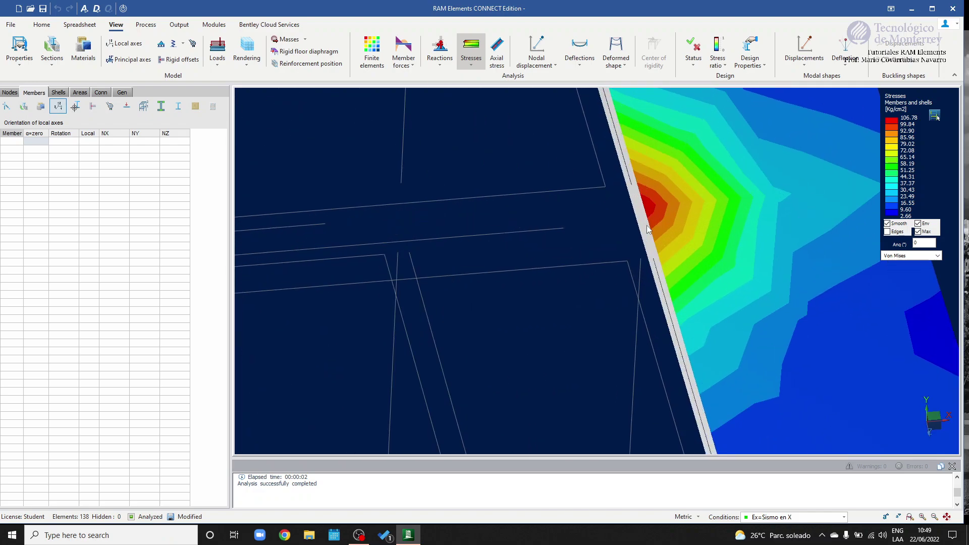
{"action": "scroll", "coordinate": [647, 218], "scroll_direction": "down", "scroll_amount": 5}
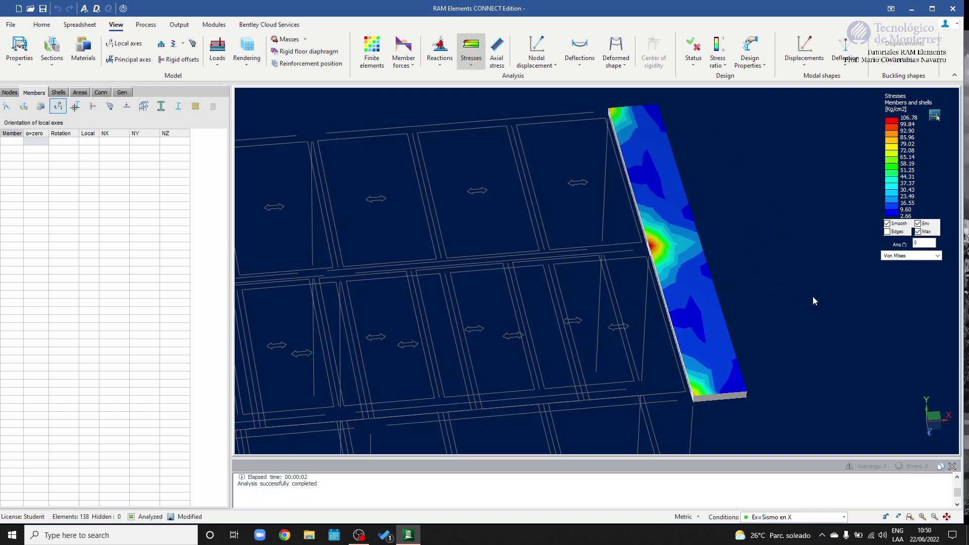
{"action": "scroll", "coordinate": [653, 266], "scroll_direction": "up", "scroll_amount": 5}
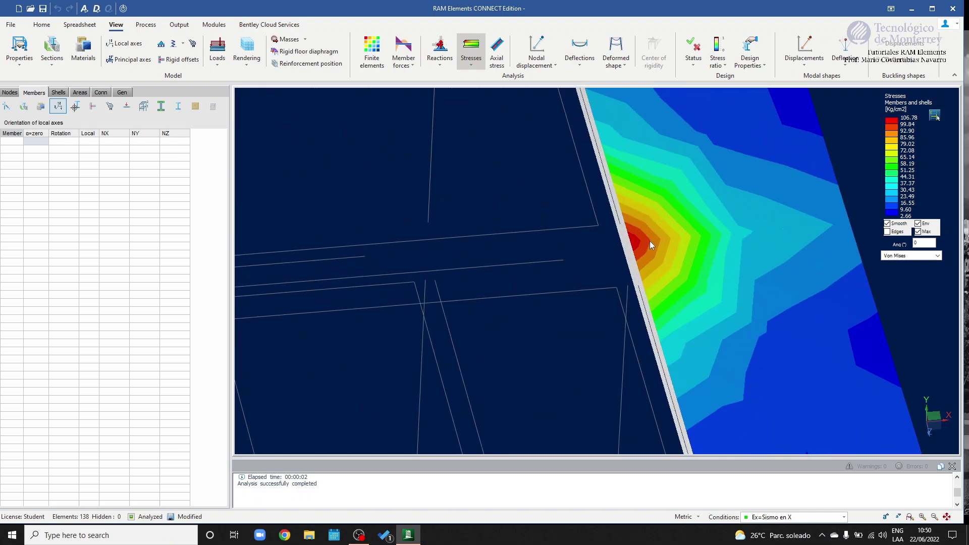
{"action": "scroll", "coordinate": [648, 241], "scroll_direction": "down", "scroll_amount": 6}
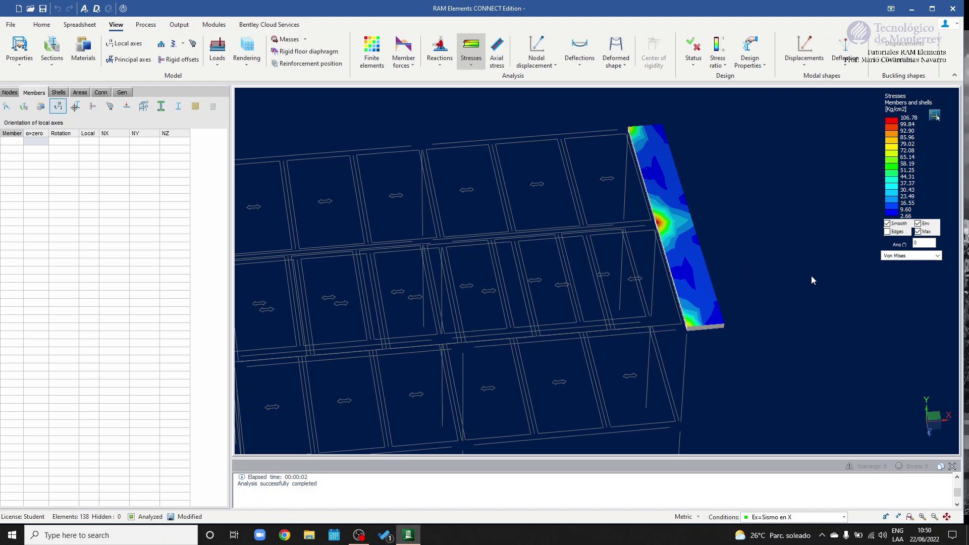
Step: Display the slab's σ11 stresses and check the shells' local axes to identify the stress direction
{"action": "left_click", "coordinate": [937, 256]}
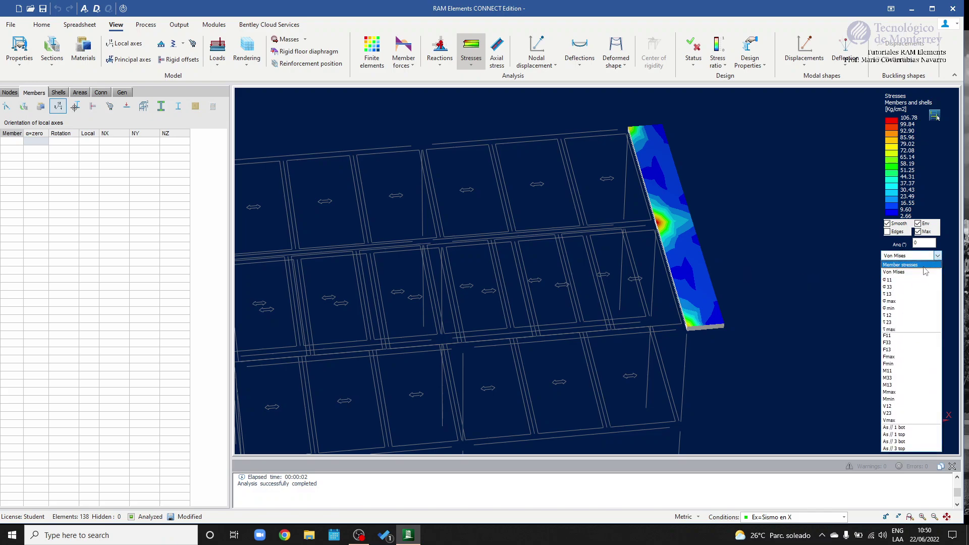
{"action": "left_click", "coordinate": [898, 281]}
{"action": "left_click", "coordinate": [124, 43]}
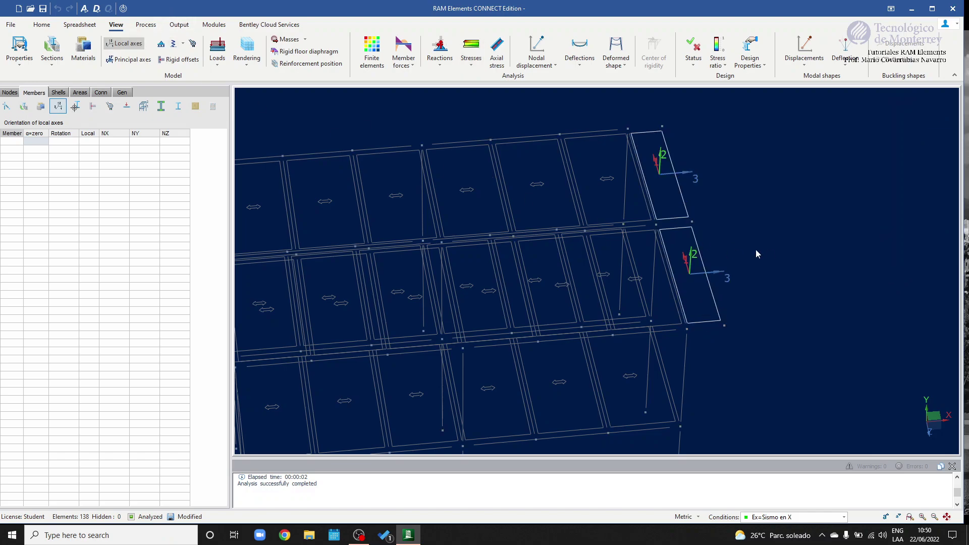
{"action": "scroll", "coordinate": [662, 177], "scroll_direction": "up", "scroll_amount": 5}
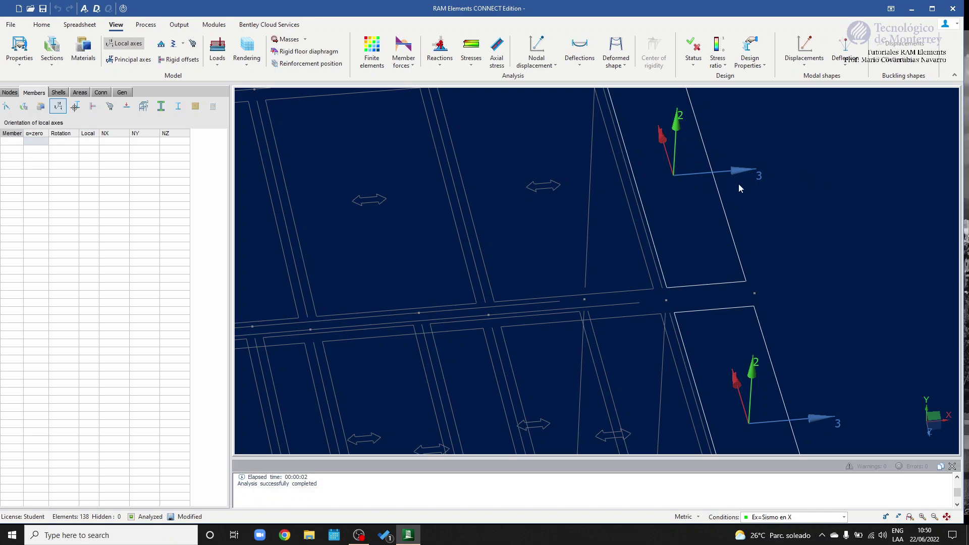
{"action": "scroll", "coordinate": [807, 281], "scroll_direction": "down", "scroll_amount": 5}
{"action": "left_click", "coordinate": [471, 50]}
{"action": "middle_click_drag", "start_coordinate": [847, 247], "coordinate": [824, 238]}
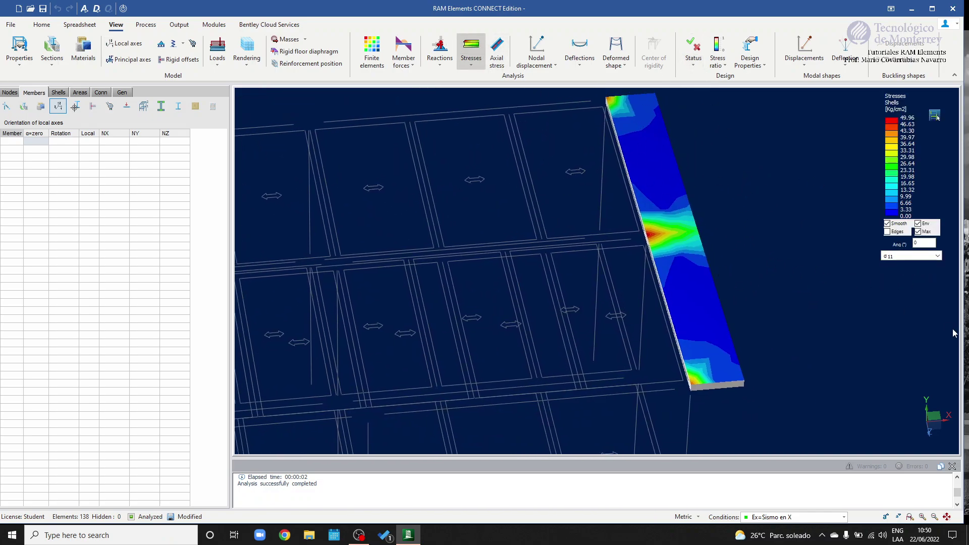
Step: Disable Env and Max and show the slab's σ11 stresses under condition D=Cargas muertas
{"action": "left_click", "coordinate": [938, 257]}
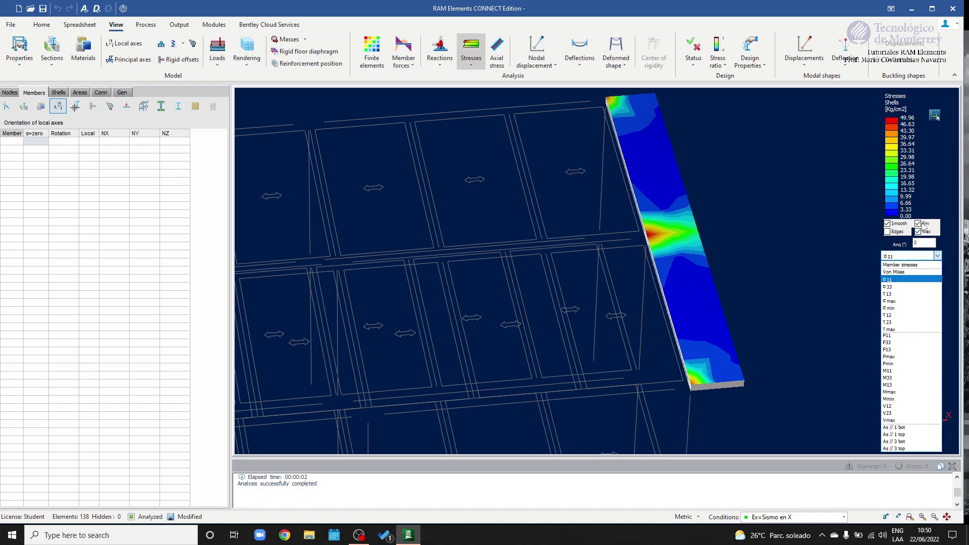
{"action": "left_click", "coordinate": [919, 223]}
{"action": "left_click", "coordinate": [919, 231]}
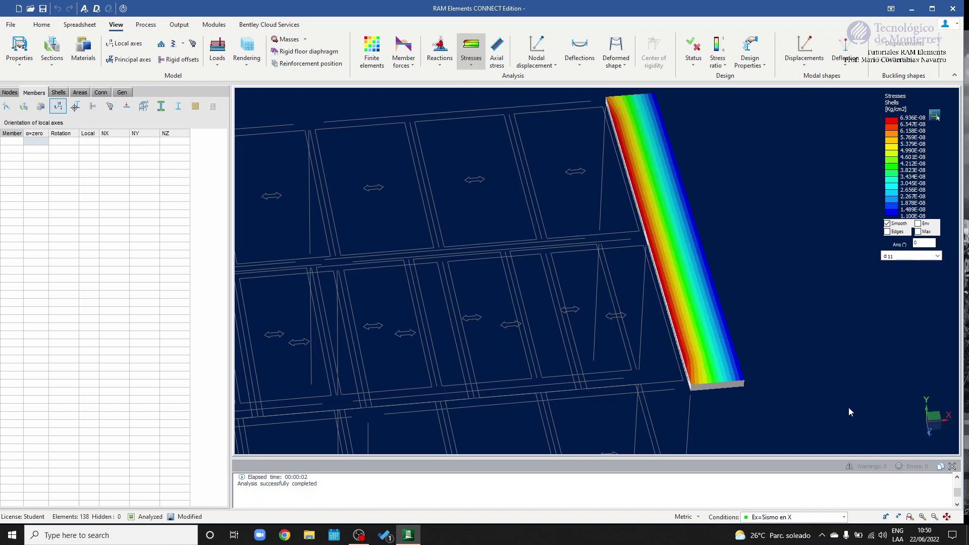
{"action": "left_click", "coordinate": [842, 518]}
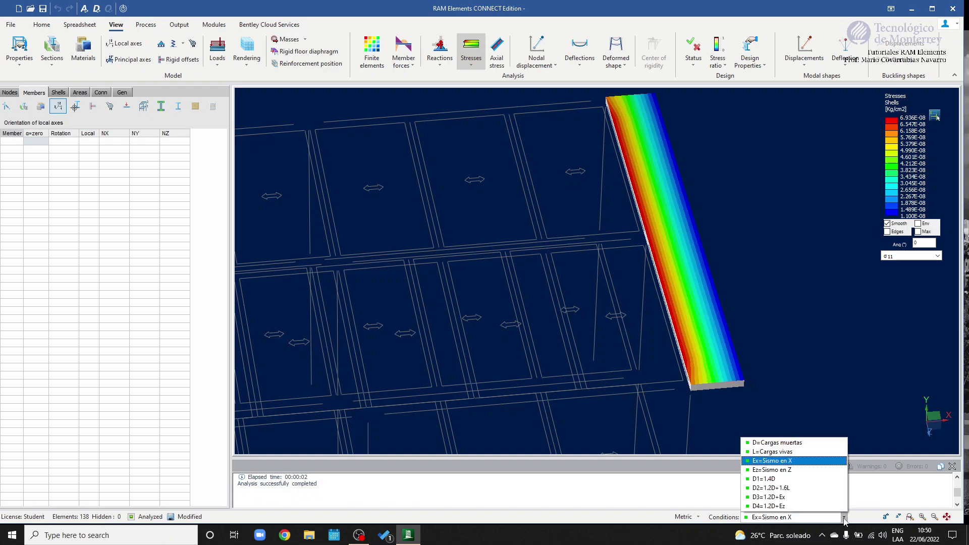
{"action": "left_click", "coordinate": [781, 440]}
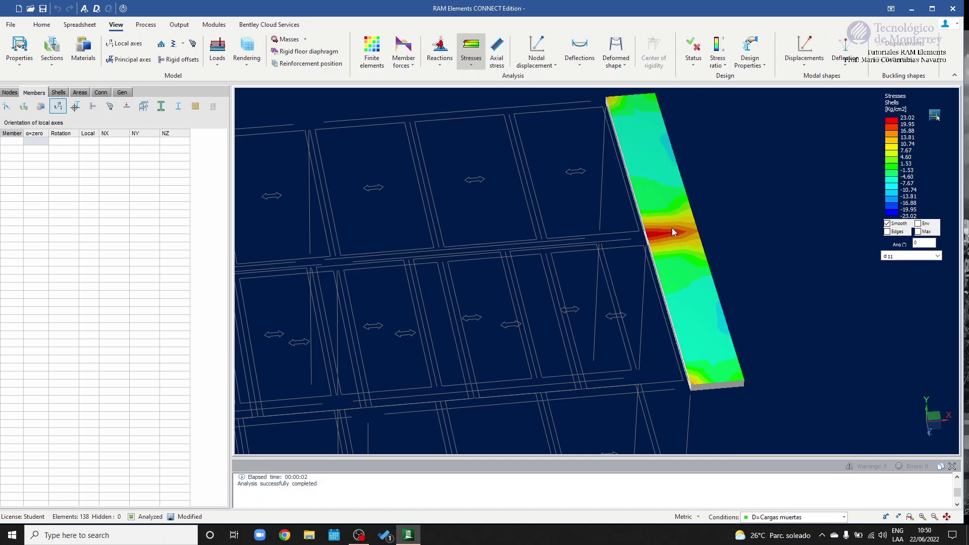
Step: View the slab's σ33 stresses under the dead load condition and switch the display to τ13
{"action": "left_click", "coordinate": [937, 256]}
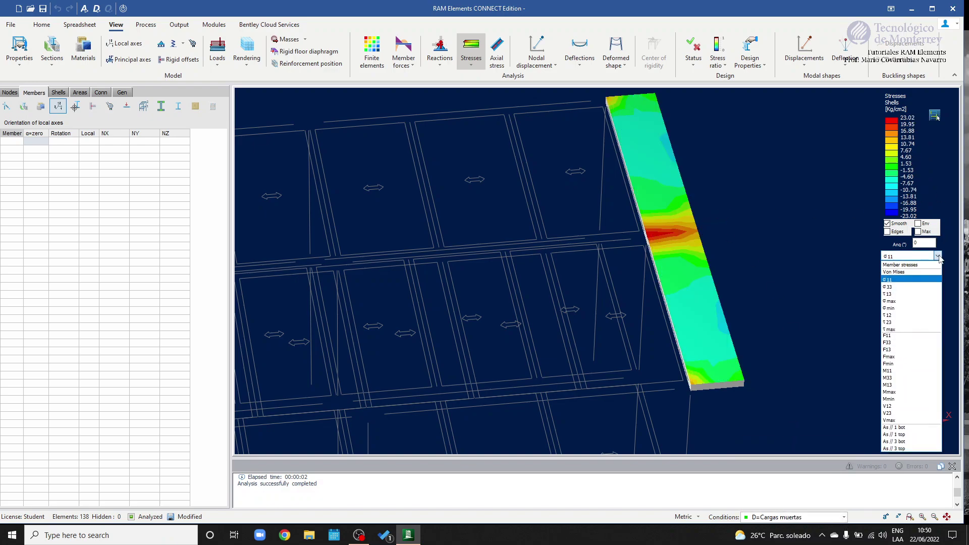
{"action": "left_click", "coordinate": [911, 287]}
{"action": "left_click", "coordinate": [938, 256]}
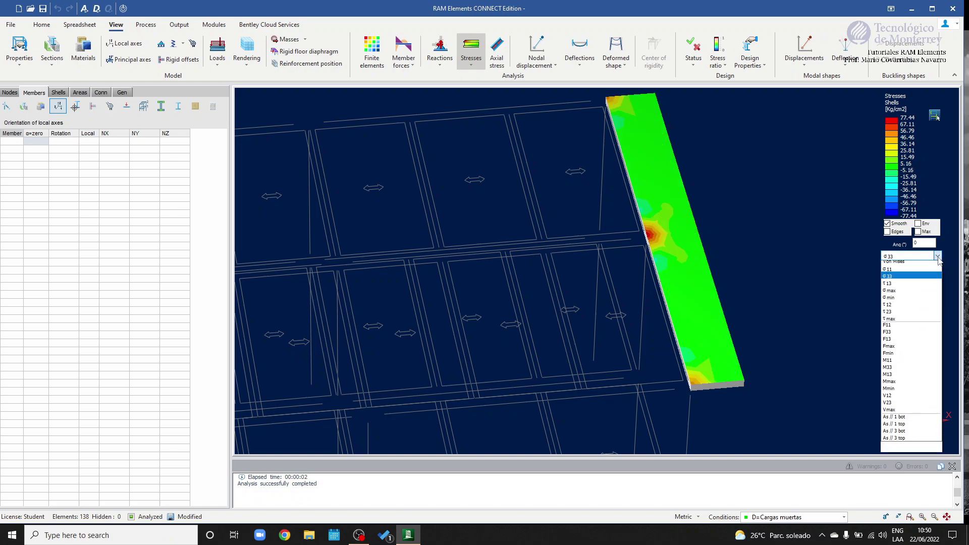
{"action": "left_click", "coordinate": [896, 295]}
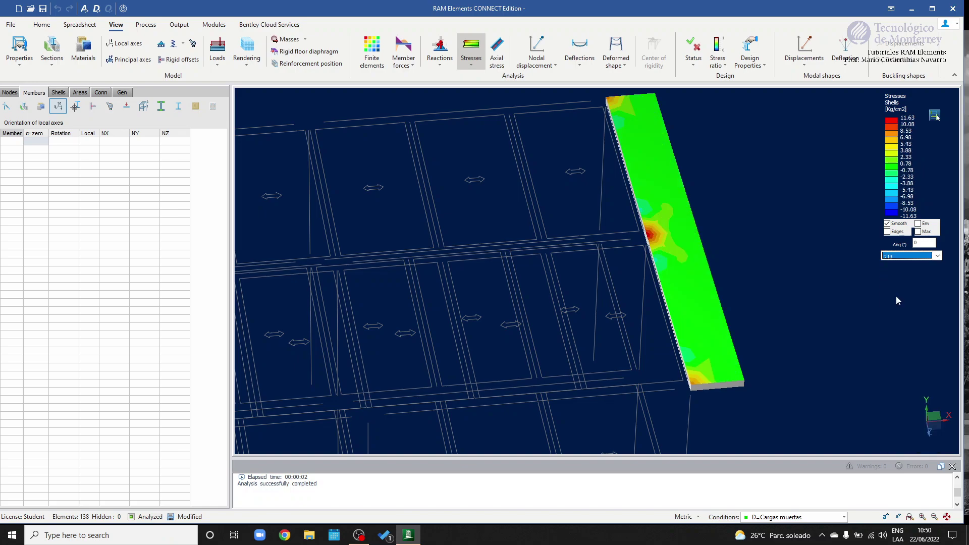
Step: Enable Env and compare the slab's τ13 stress envelopes with Max on and off, leaving Max off
{"action": "left_click", "coordinate": [938, 256]}
{"action": "left_click", "coordinate": [919, 233]}
{"action": "left_click", "coordinate": [918, 233]}
{"action": "left_click", "coordinate": [919, 224]}
{"action": "left_click", "coordinate": [919, 233]}
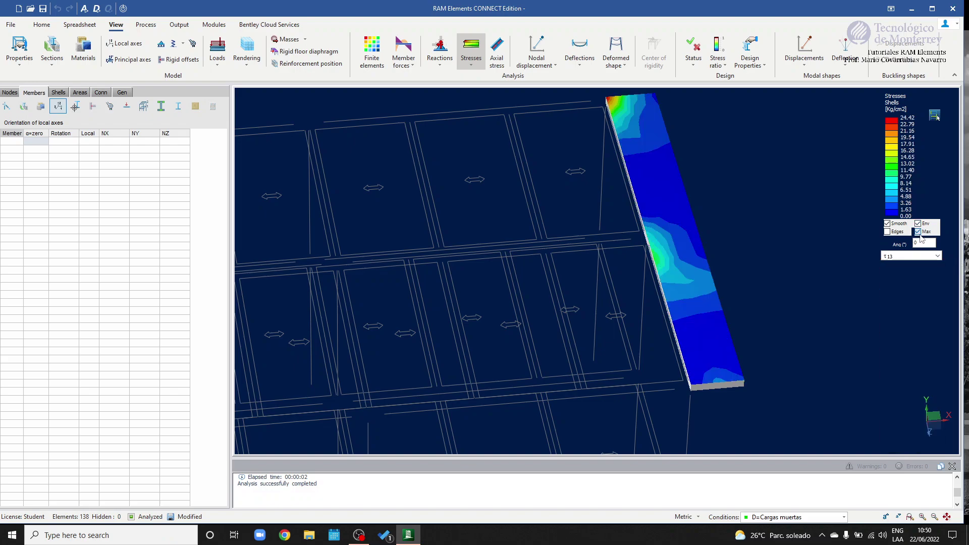
{"action": "left_click", "coordinate": [919, 232]}
{"action": "left_click", "coordinate": [919, 232]}
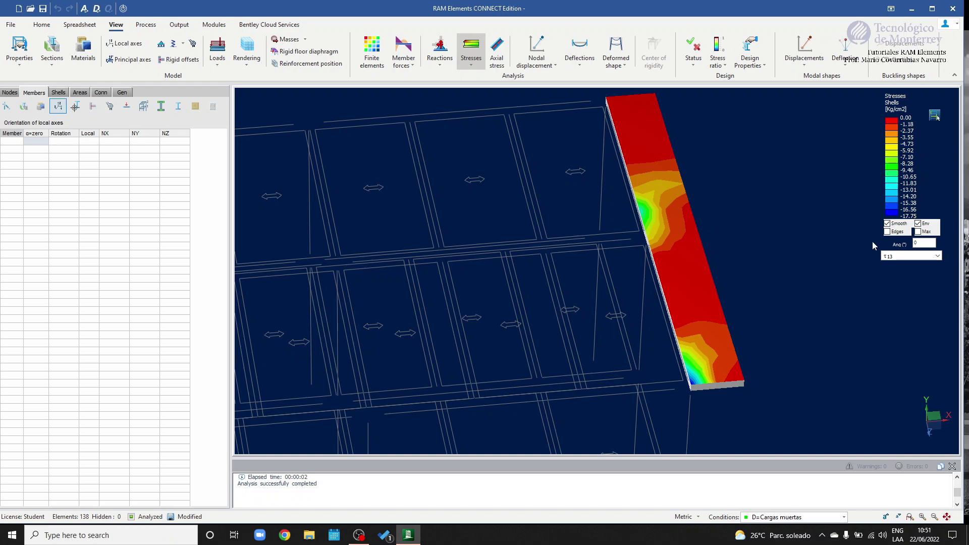
Step: View the slab's σ max stresses and switch the display to τ max with Env enabled and Max off
{"action": "left_click", "coordinate": [938, 256]}
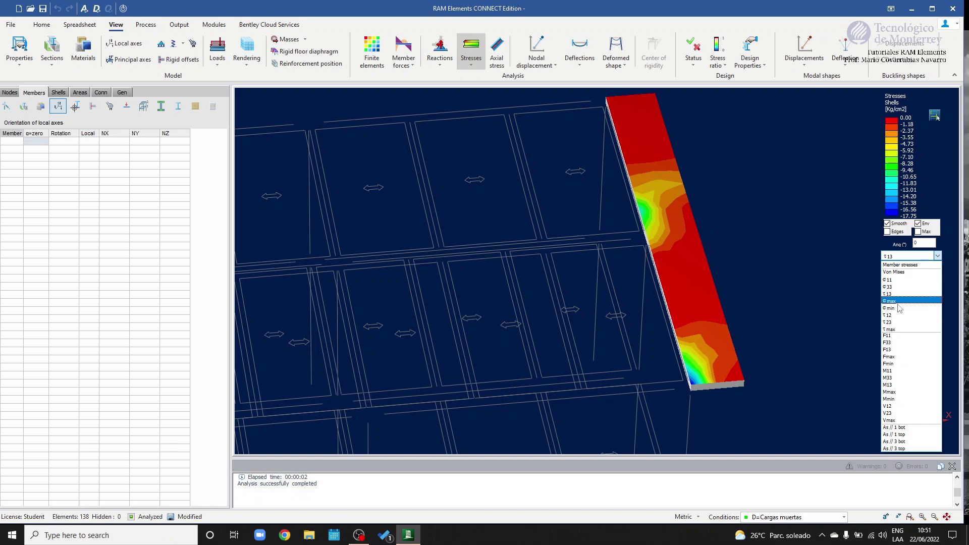
{"action": "left_click", "coordinate": [897, 302]}
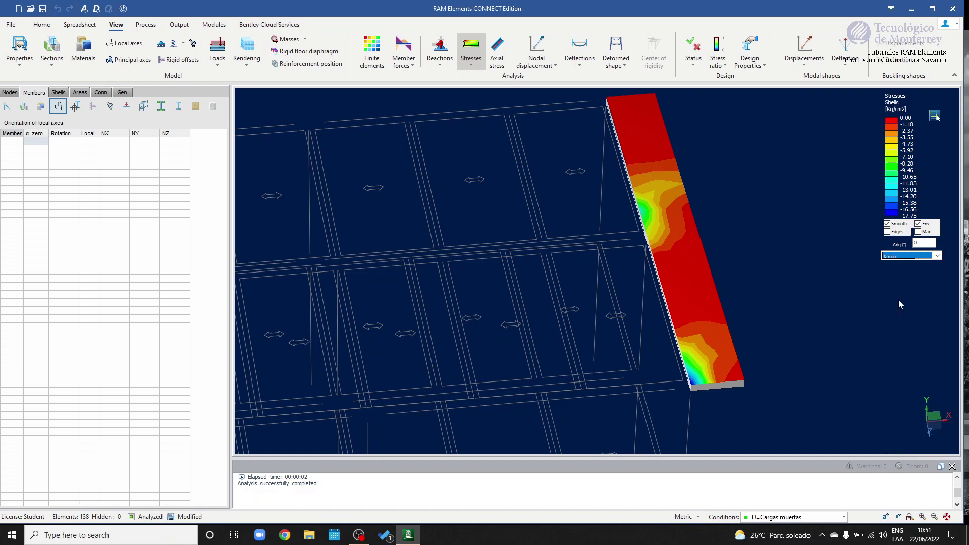
{"action": "left_click", "coordinate": [937, 258]}
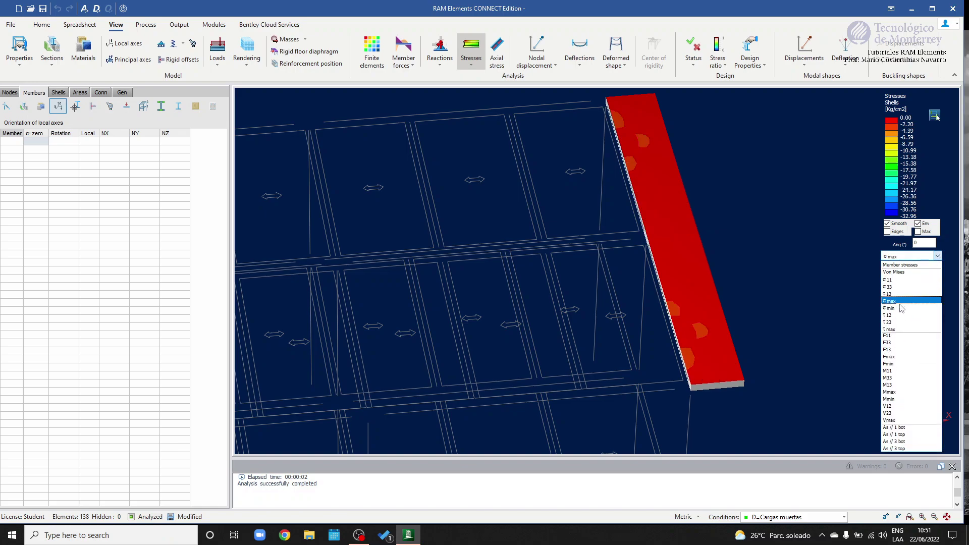
{"action": "left_click", "coordinate": [892, 336]}
Step: Display the slab's τ23 shear stresses and enable Max to view their maximum envelope
{"action": "left_click", "coordinate": [938, 256]}
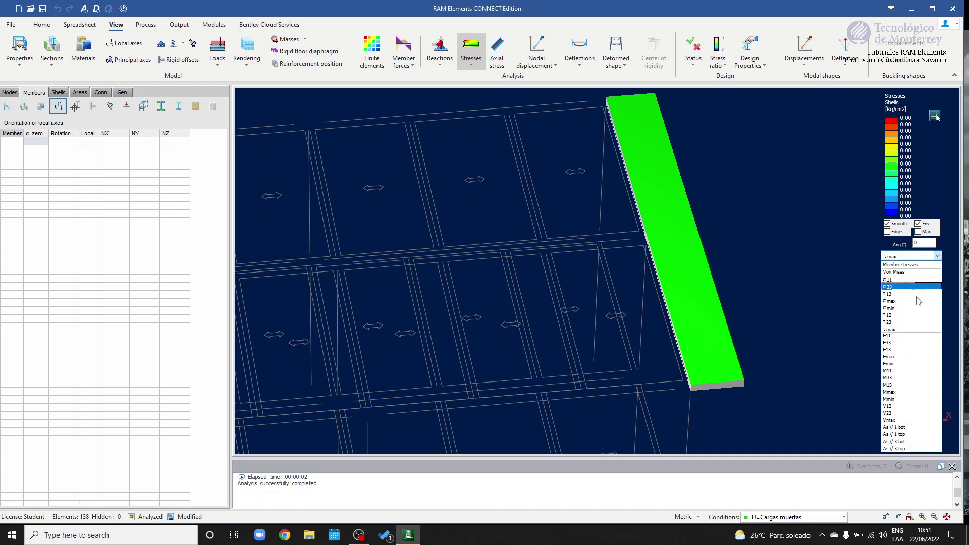
{"action": "left_click", "coordinate": [893, 324]}
{"action": "left_click", "coordinate": [938, 256]}
{"action": "left_click", "coordinate": [920, 233]}
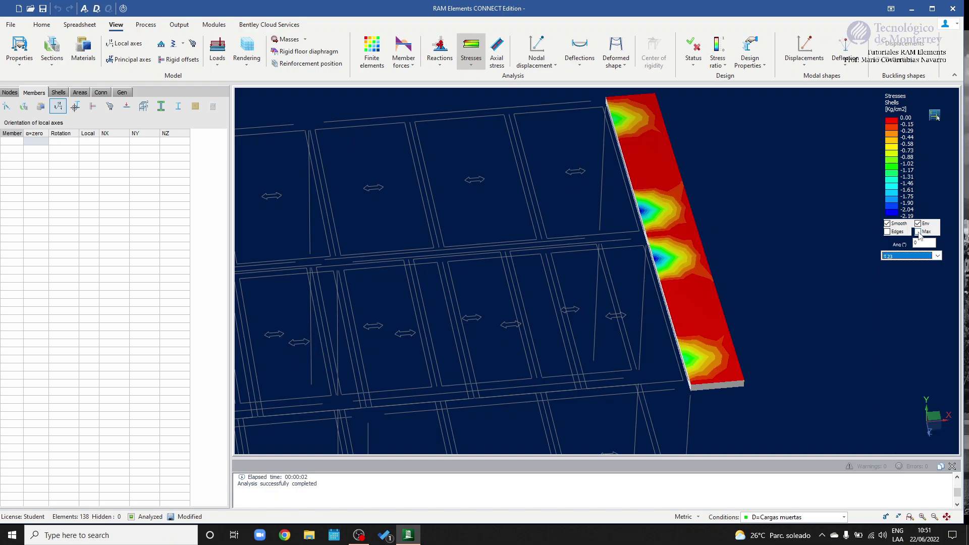
Step: Display the slab's M11 bending moments and check the shells' local axes before returning to the moment contours
{"action": "left_click", "coordinate": [937, 257]}
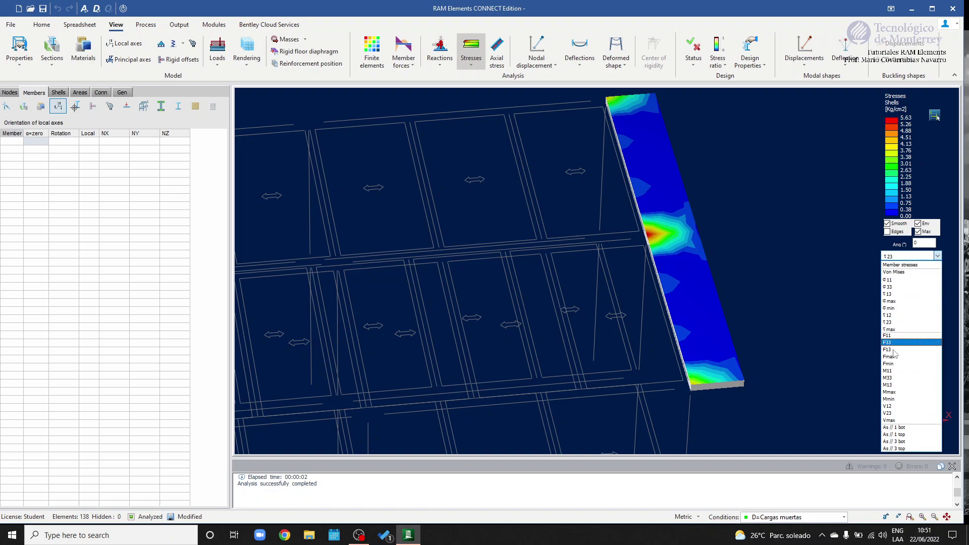
{"action": "left_click", "coordinate": [897, 371]}
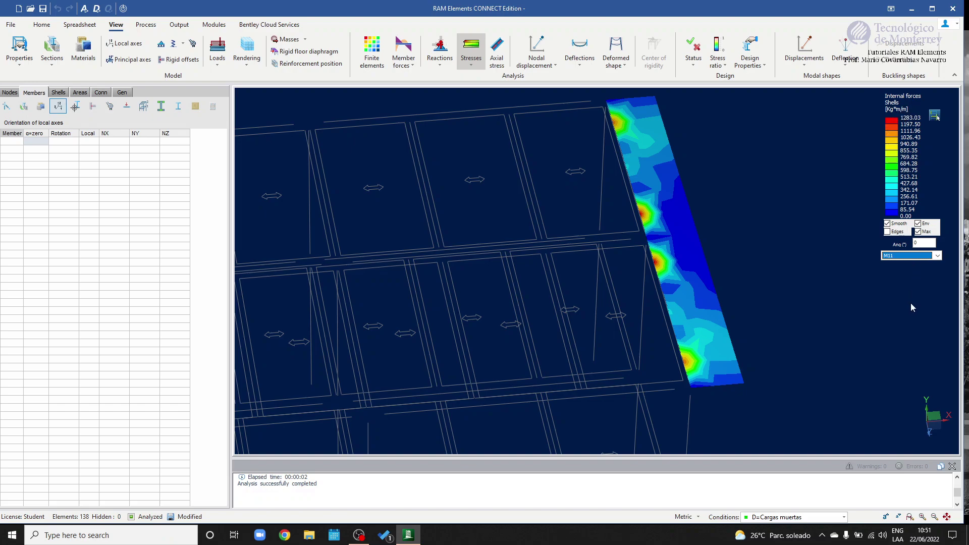
{"action": "middle_click_drag", "start_coordinate": [710, 222], "coordinate": [763, 237]}
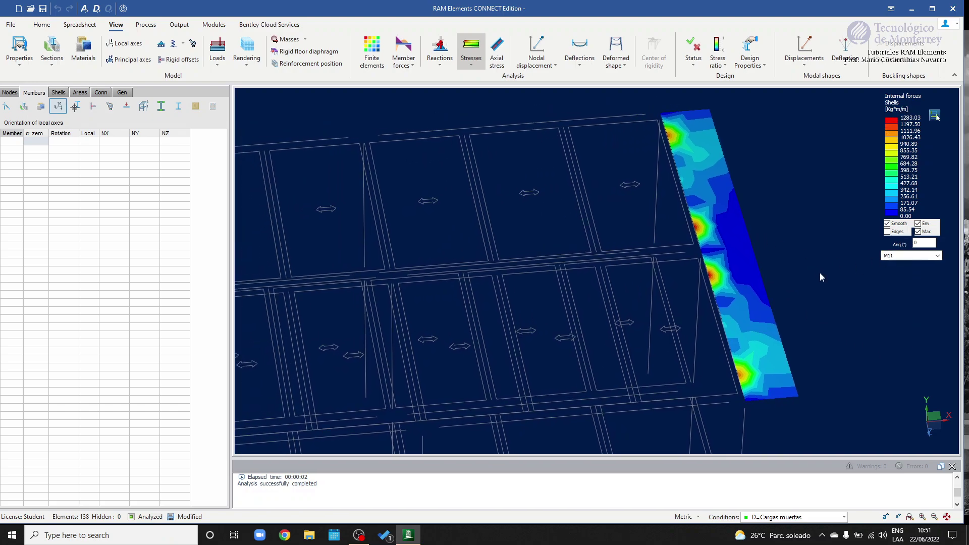
{"action": "middle_click_drag", "start_coordinate": [817, 271], "coordinate": [810, 250]}
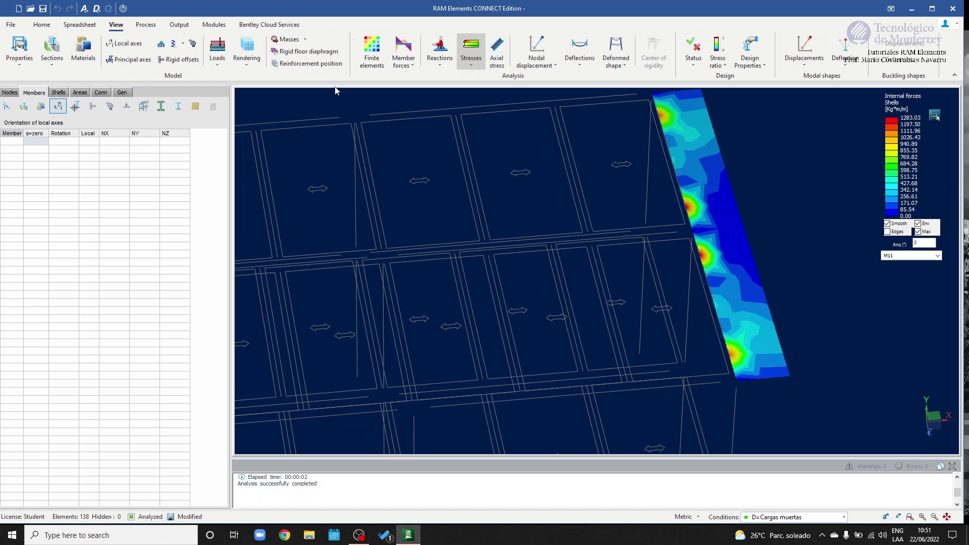
{"action": "left_click", "coordinate": [124, 43]}
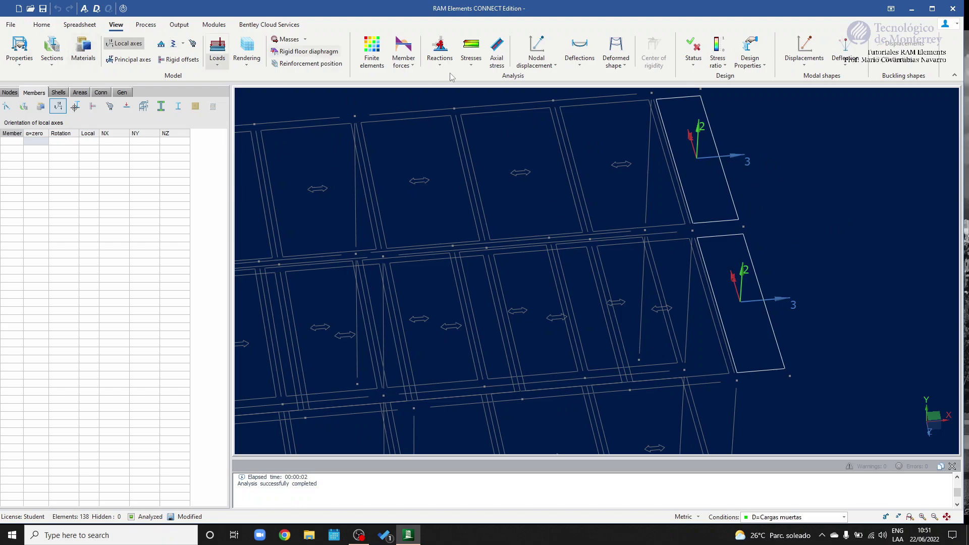
{"action": "left_click", "coordinate": [474, 49]}
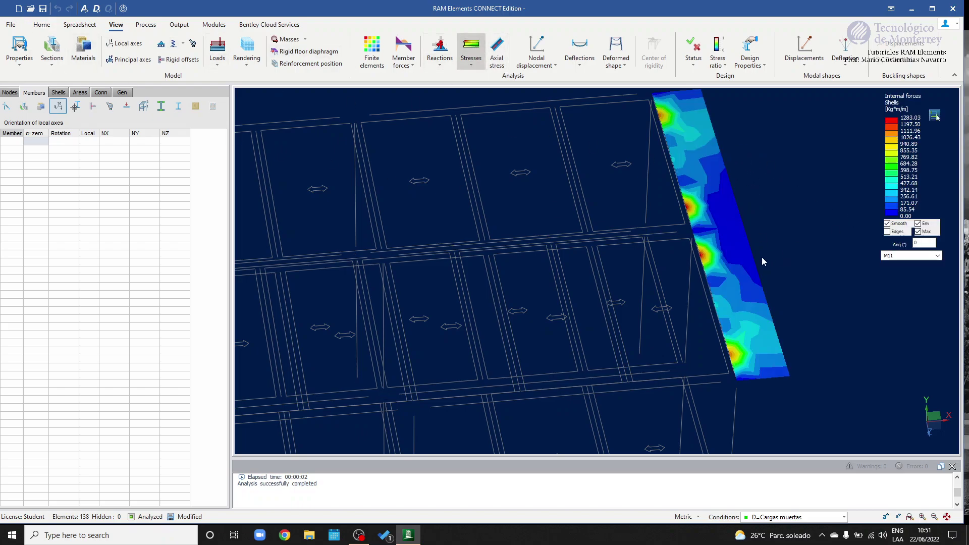
Step: Turn off Max to view the minimum envelope of the slab's M11 moments
{"action": "left_click", "coordinate": [938, 256]}
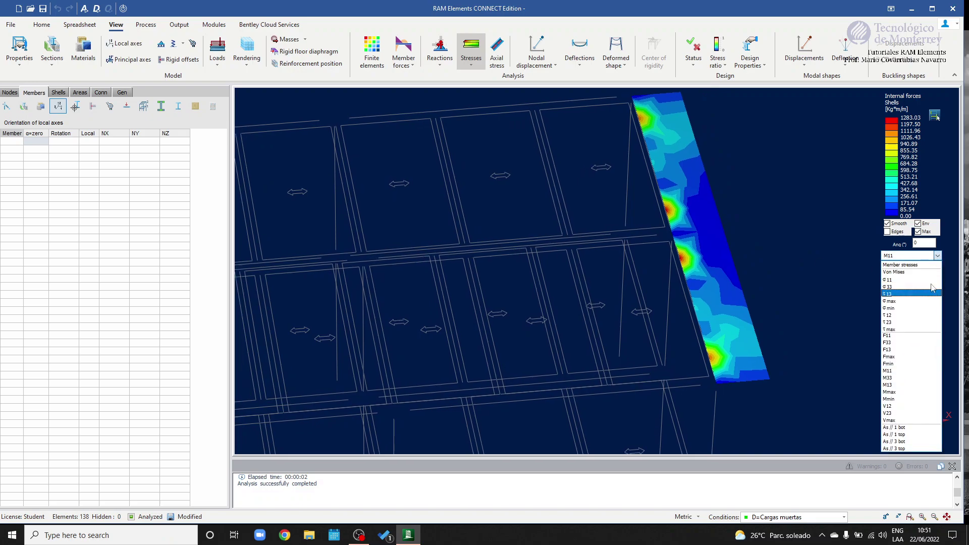
{"action": "left_click", "coordinate": [917, 233]}
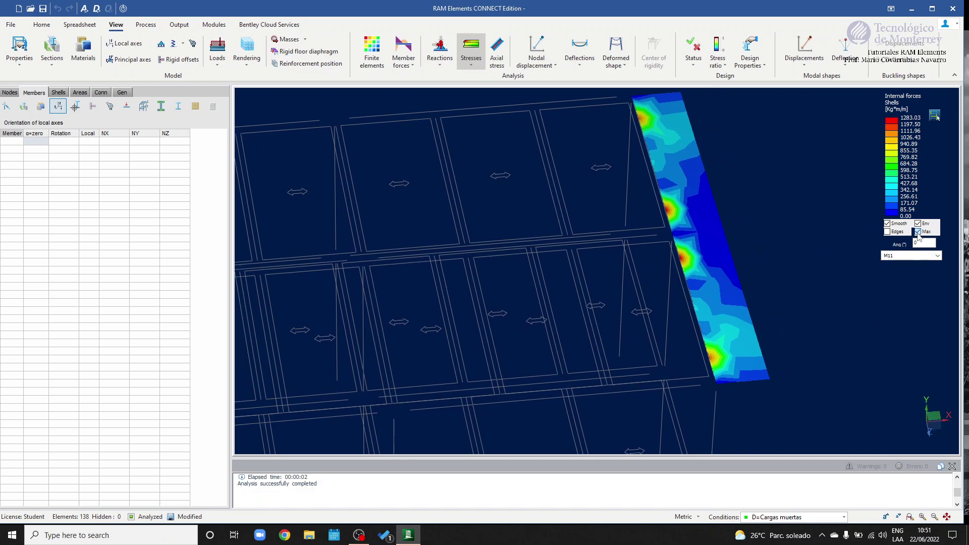
{"action": "left_click", "coordinate": [918, 232]}
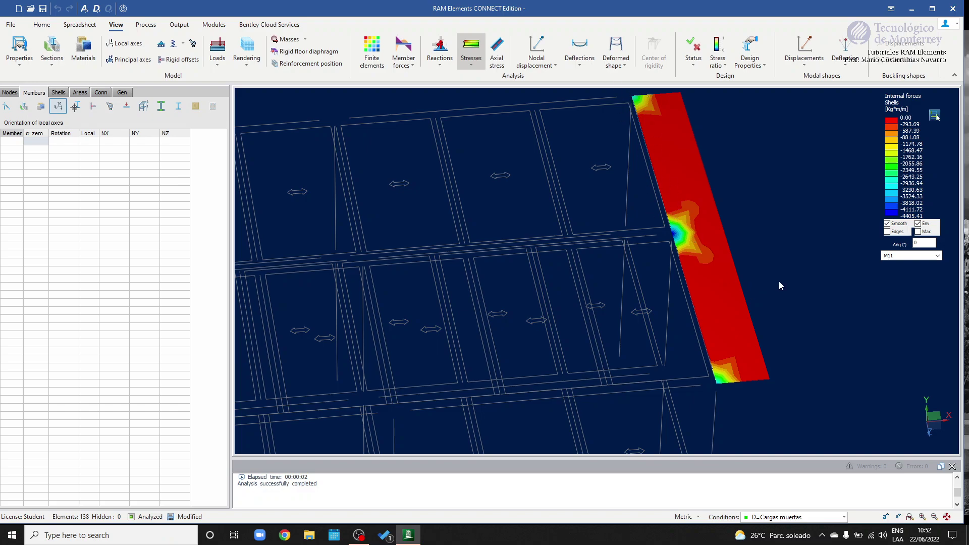
Step: View the slab's Mmin moments and switch the display to the As // 1 bot flexural reinforcement
{"action": "left_click", "coordinate": [937, 256]}
{"action": "left_click", "coordinate": [897, 399]}
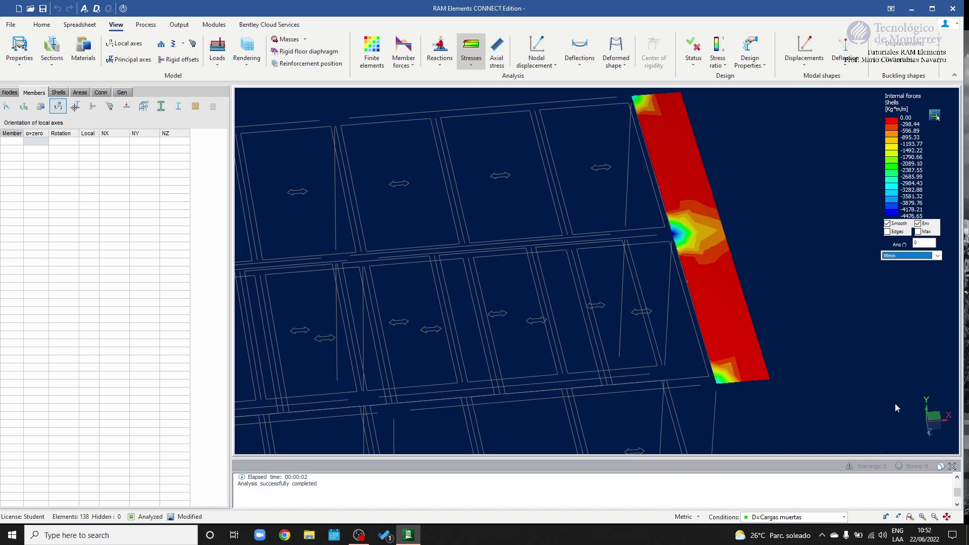
{"action": "left_click", "coordinate": [938, 256]}
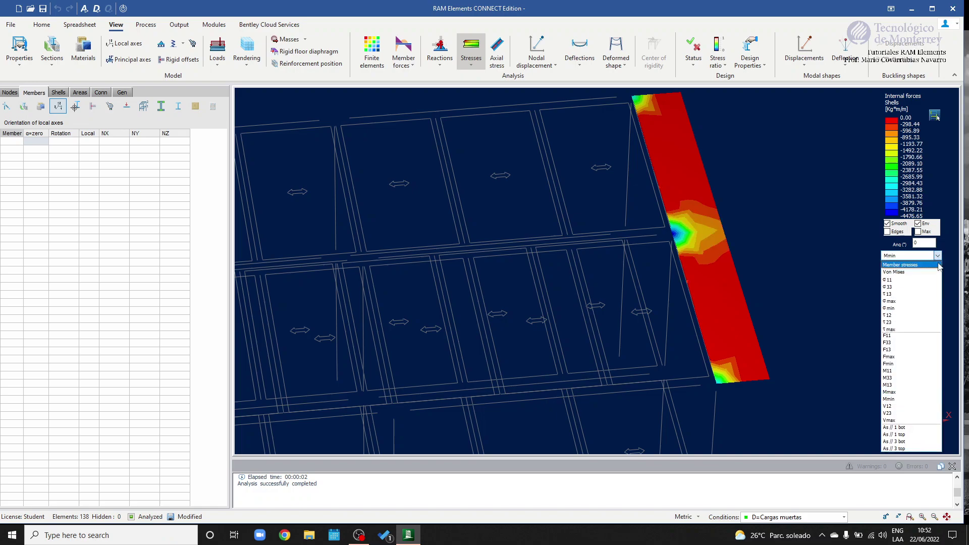
{"action": "left_click", "coordinate": [904, 428]}
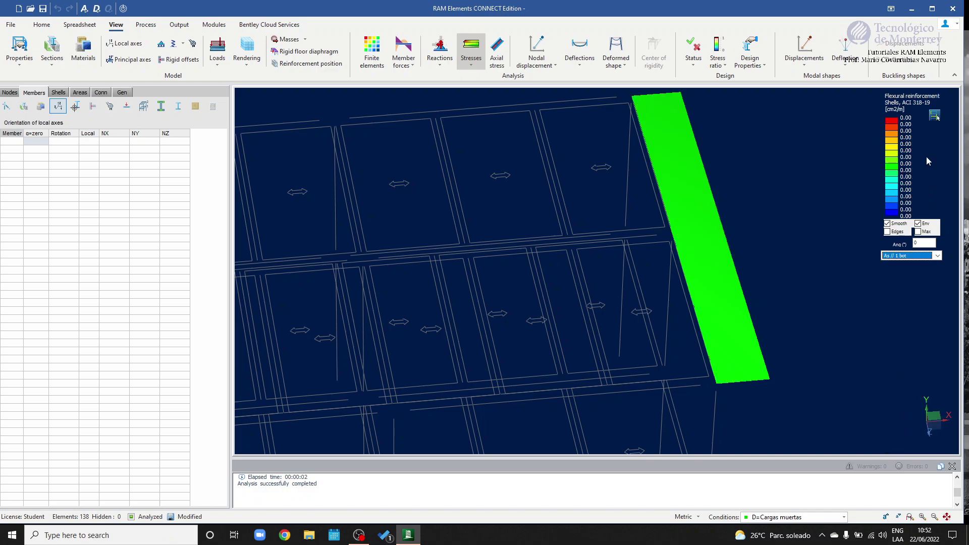
Step: Switch the slab's flexural reinforcement display to As // 1 top and enable Max to view the maximum envelope
{"action": "left_click", "coordinate": [937, 255]}
{"action": "left_click", "coordinate": [899, 435]}
{"action": "left_click", "coordinate": [938, 255]}
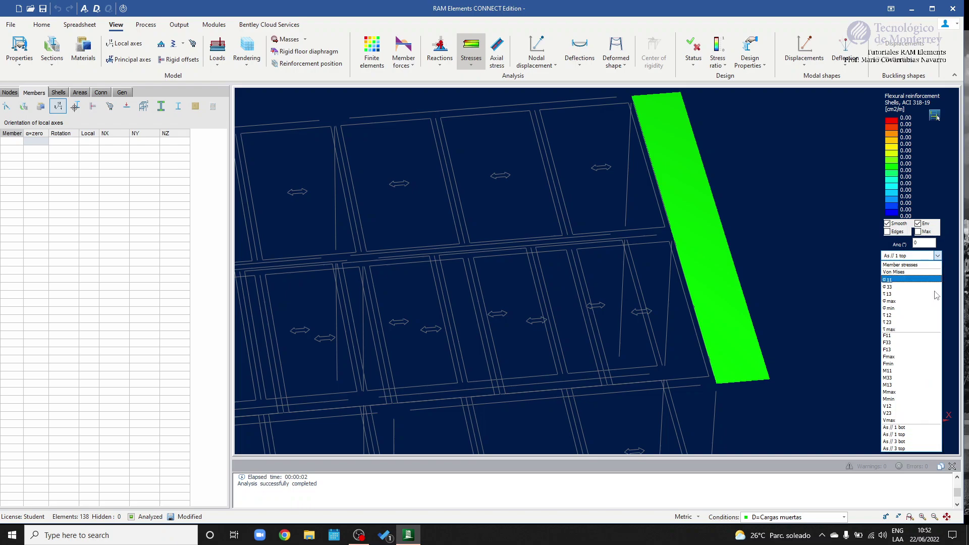
{"action": "left_click", "coordinate": [919, 232]}
{"action": "left_click", "coordinate": [920, 234]}
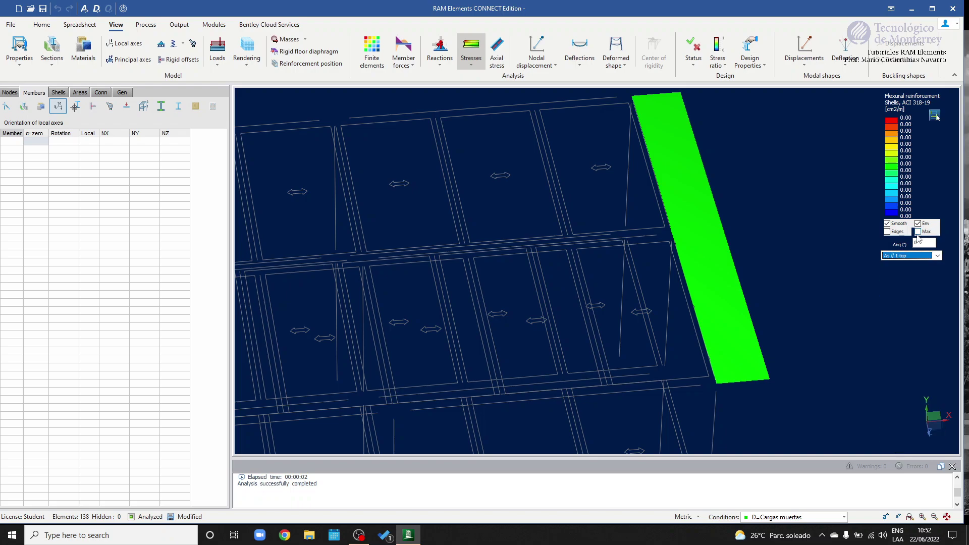
{"action": "left_click", "coordinate": [938, 256]}
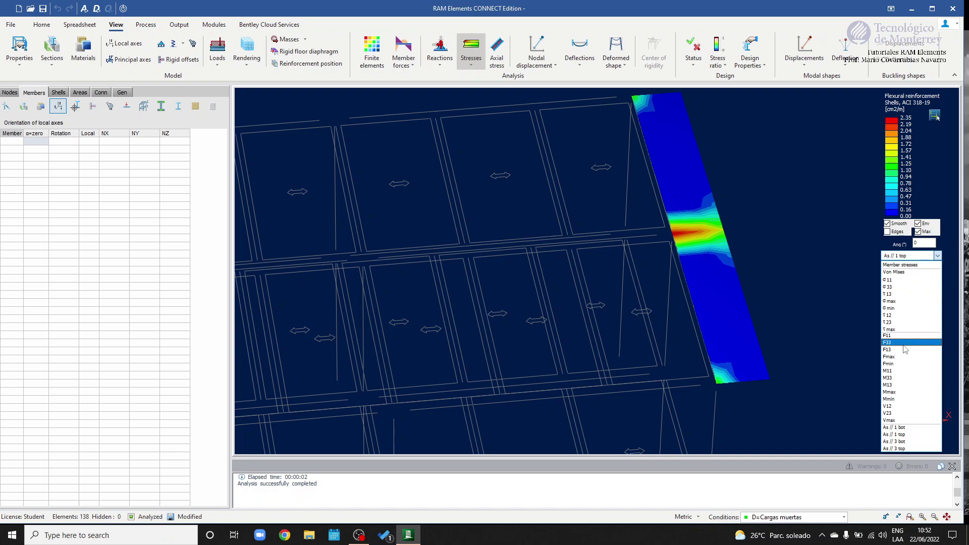
{"action": "left_click", "coordinate": [898, 434]}
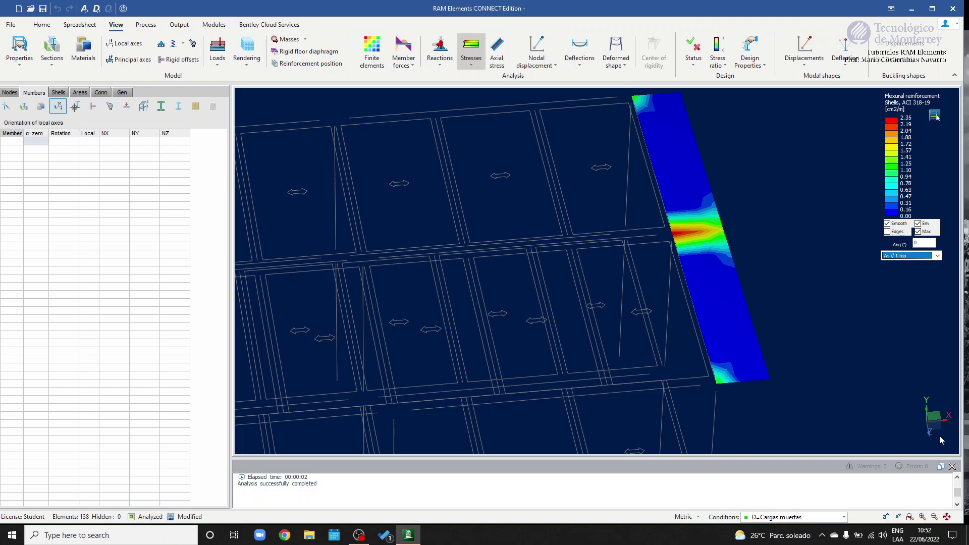
Step: Display the slab's As // 1 bot flexural reinforcement and check the shells' local axes before returning to the reinforcement contours
{"action": "left_click", "coordinate": [938, 256]}
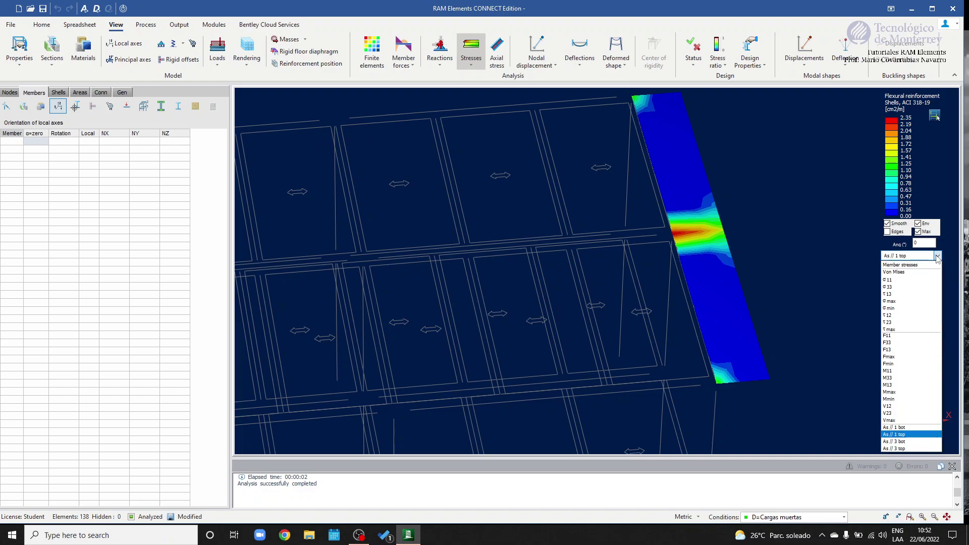
{"action": "left_click", "coordinate": [909, 429]}
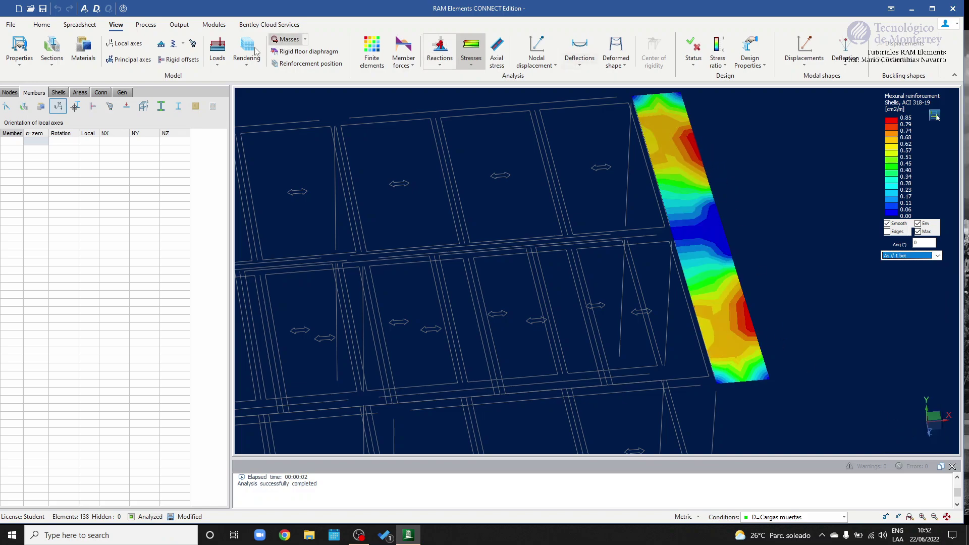
{"action": "left_click", "coordinate": [124, 43]}
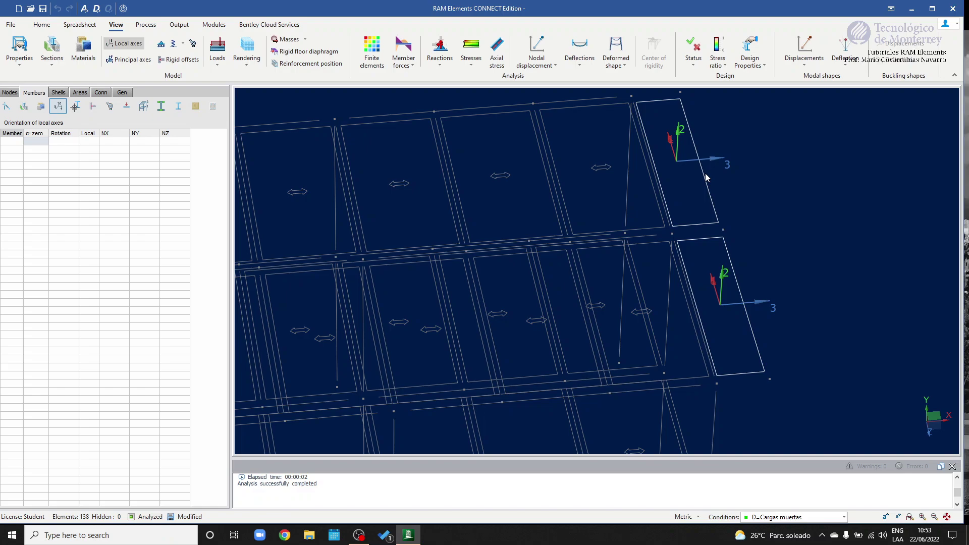
{"action": "mouse_move", "coordinate": [707, 167]}
{"action": "middle_mouse_down"}
{"action": "mouse_move", "coordinate": [785, 200]}
{"action": "mouse_move", "coordinate": [714, 181]}
{"action": "middle_mouse_up"}
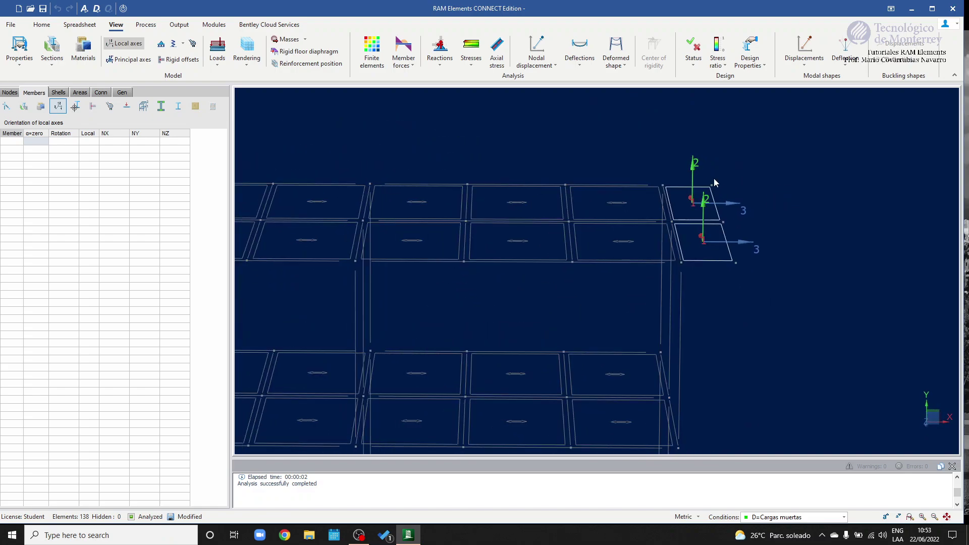
{"action": "left_click_drag", "start_coordinate": [929, 422], "coordinate": [938, 425]}
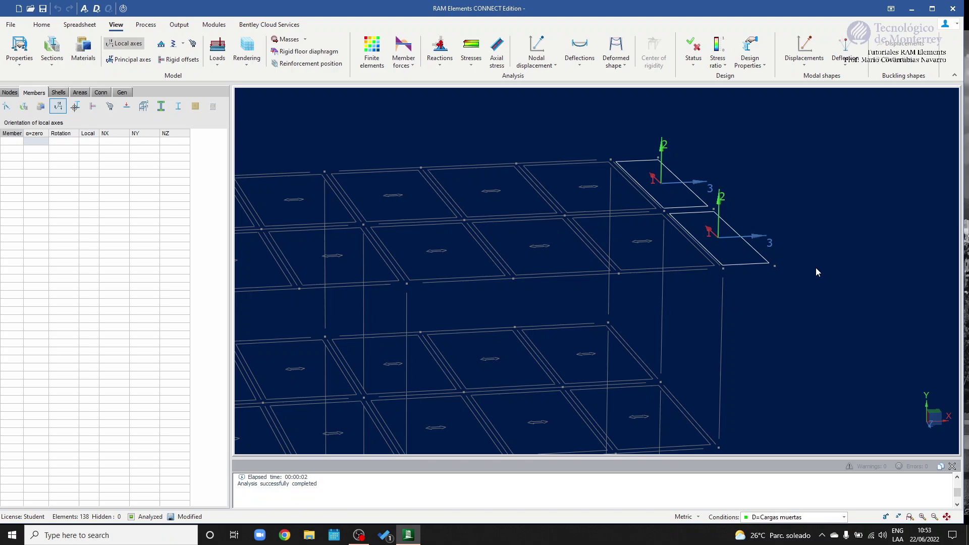
{"action": "left_click", "coordinate": [471, 49]}
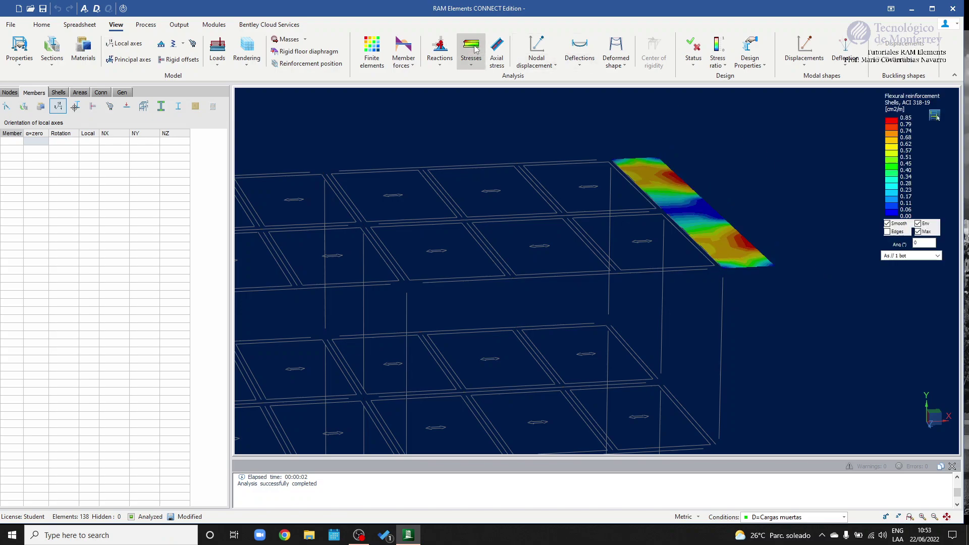
{"action": "left_click", "coordinate": [937, 256]}
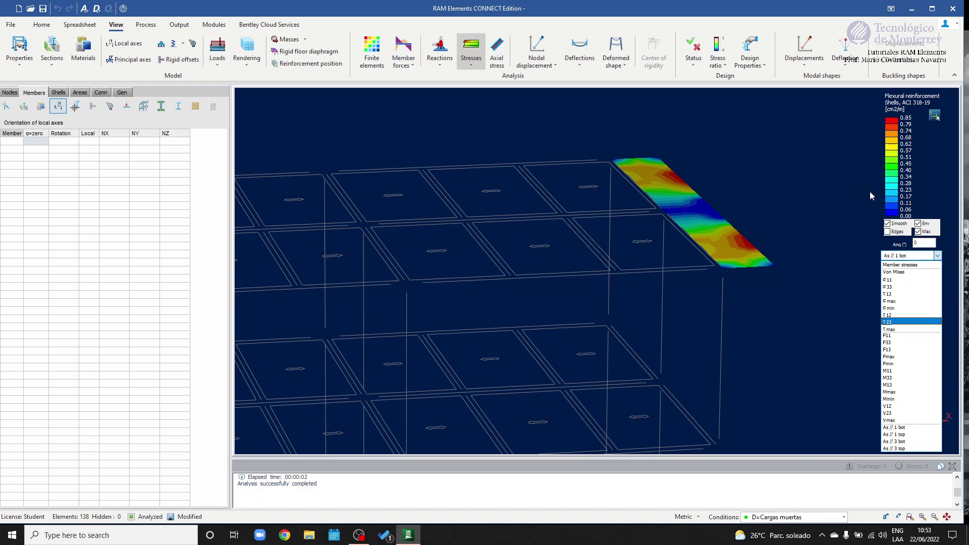
{"action": "left_click", "coordinate": [832, 201]}
Step: Turn on the axial stress display and select the members of the middle transverse frame to view their stresses
{"action": "scroll", "coordinate": [834, 226], "scroll_direction": "down", "scroll_amount": 4}
{"action": "middle_click_drag", "start_coordinate": [828, 228], "coordinate": [798, 218]}
{"action": "right_click_drag", "start_coordinate": [799, 229], "coordinate": [802, 229]}
{"action": "left_click", "coordinate": [497, 51]}
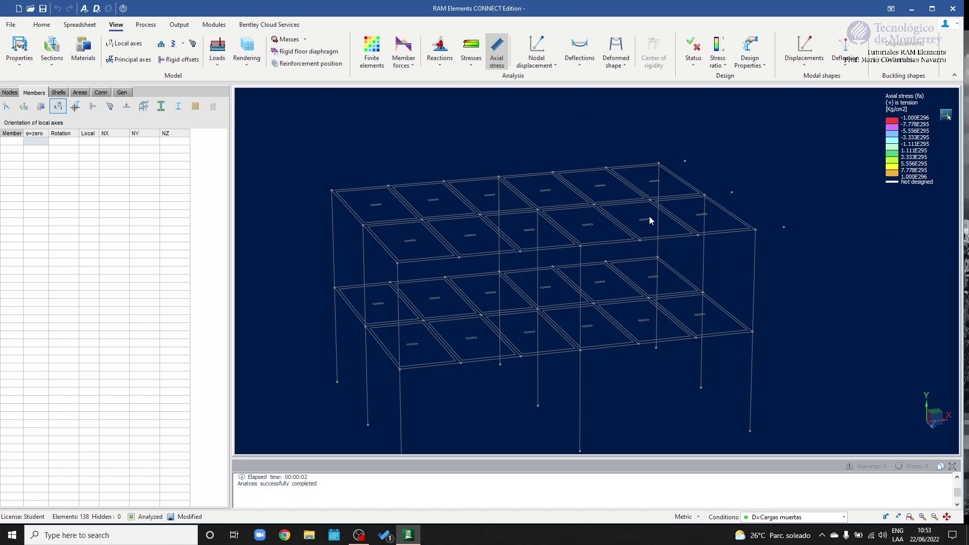
{"action": "right_click_drag", "start_coordinate": [650, 221], "coordinate": [640, 211]}
{"action": "left_click_drag", "start_coordinate": [518, 169], "coordinate": [559, 451]}
{"action": "right_click_drag", "start_coordinate": [571, 281], "coordinate": [569, 286]}
{"action": "scroll", "coordinate": [565, 280], "scroll_direction": "down", "scroll_amount": 4}
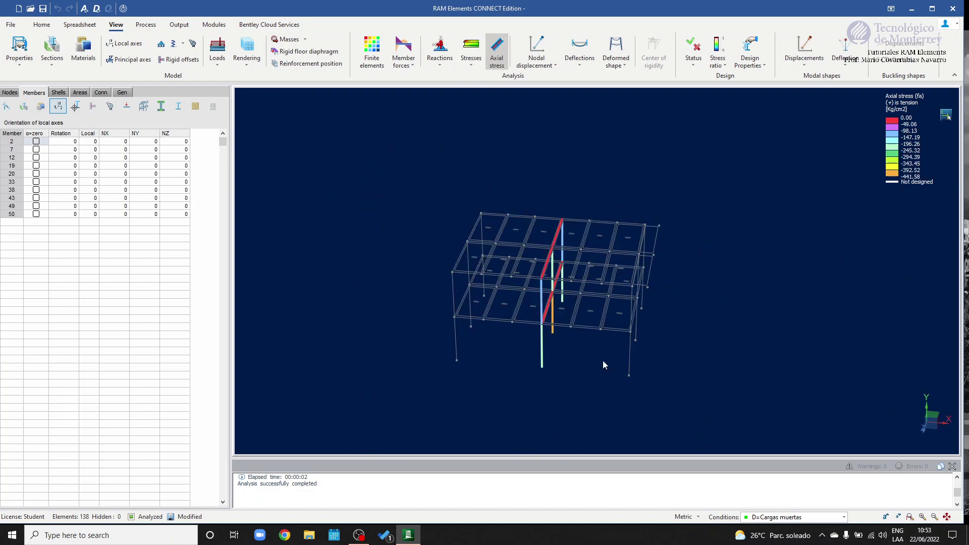
Step: Select the whole building to view the axial stresses of all beams and columns
{"action": "left_click_drag", "start_coordinate": [393, 152], "coordinate": [814, 483]}
{"action": "scroll", "coordinate": [640, 331], "scroll_direction": "up", "scroll_amount": 3}
{"action": "right_click_drag", "start_coordinate": [640, 331], "coordinate": [820, 347]}
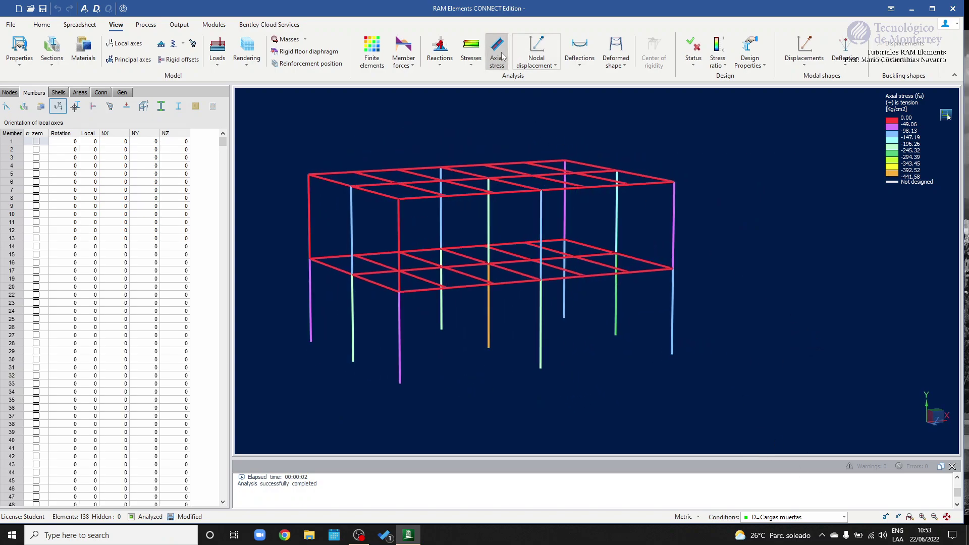
{"action": "middle_click_drag", "start_coordinate": [768, 296], "coordinate": [815, 292]}
{"action": "middle_click_drag", "start_coordinate": [708, 218], "coordinate": [719, 218], "text": "shift"}
{"action": "middle_click_drag", "start_coordinate": [687, 318], "coordinate": [519, 202], "text": "shift"}
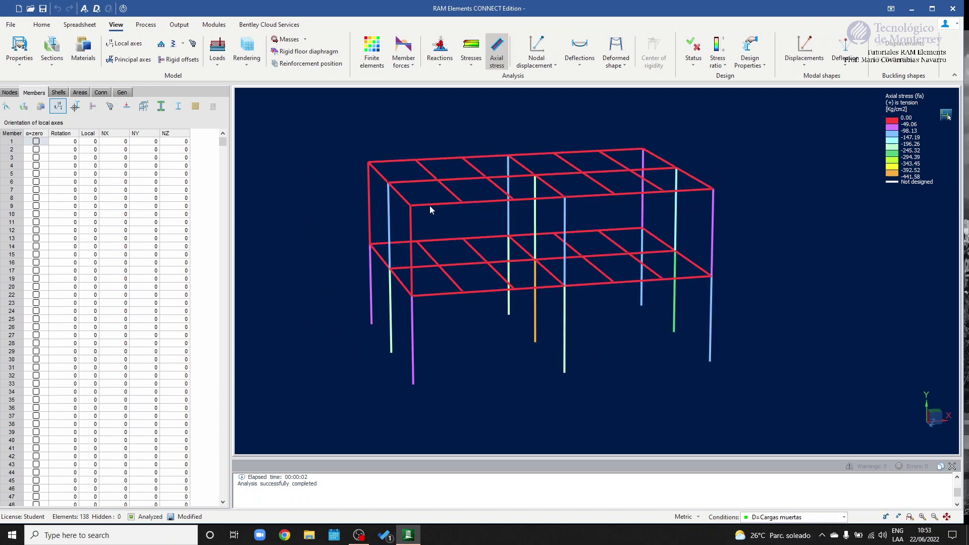
{"action": "middle_click_drag", "start_coordinate": [388, 225], "coordinate": [608, 292], "text": "shift"}
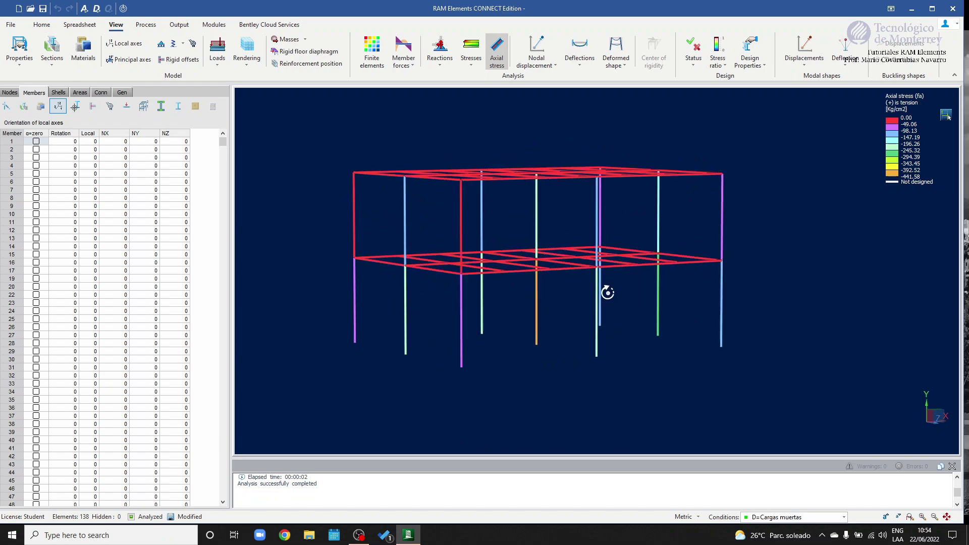
Step: Switch the load condition to D3=1.2D+Ex and view the members' axial stresses for it
{"action": "left_click", "coordinate": [844, 518]}
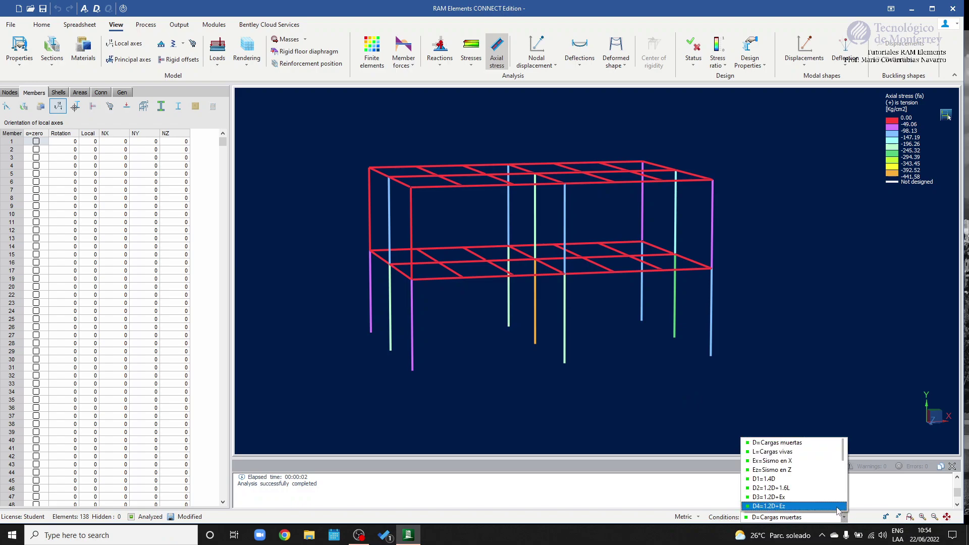
{"action": "scroll", "coordinate": [787, 485], "scroll_direction": "down", "scroll_amount": 2}
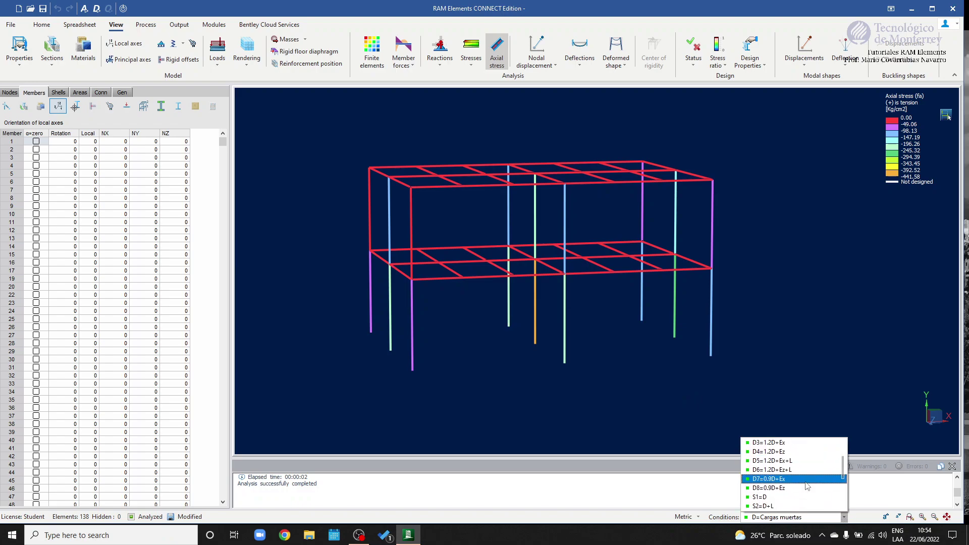
{"action": "left_click", "coordinate": [792, 442]}
{"action": "middle_click_drag", "start_coordinate": [743, 346], "coordinate": [760, 344], "text": "shift"}
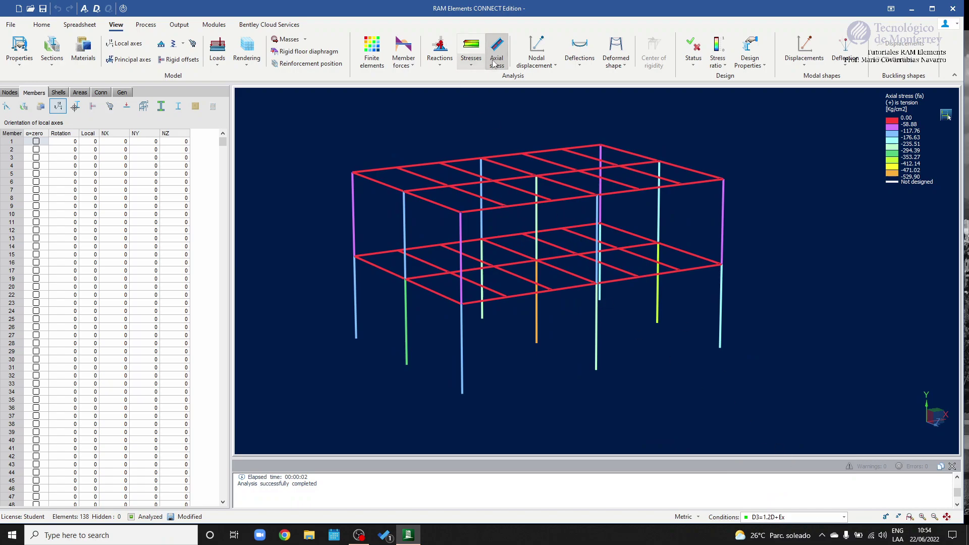
{"action": "middle_click_drag", "start_coordinate": [700, 313], "coordinate": [739, 309], "text": "shift"}
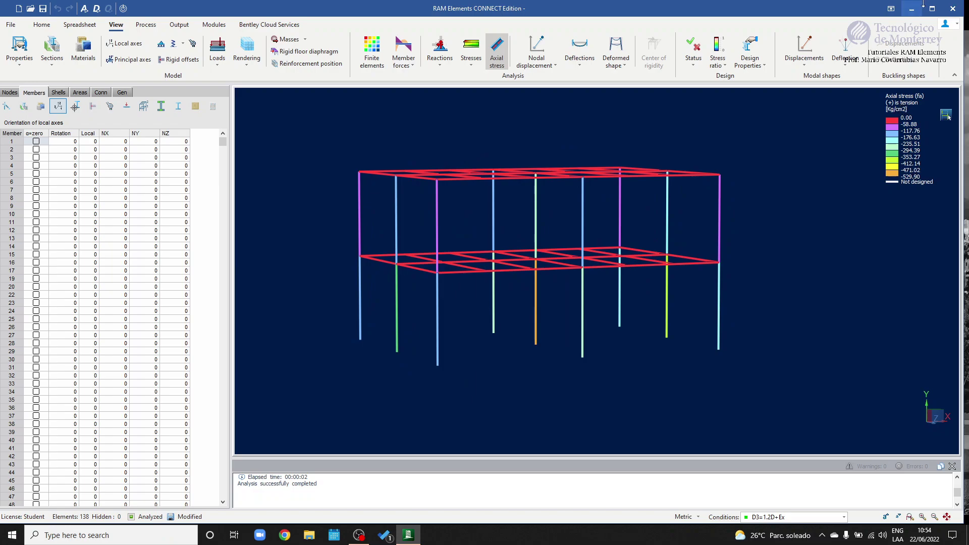
Step: Examine the frame's axial stresses against the colour legend from several angles and turn off the axial stress display
{"action": "left_click", "coordinate": [933, 9]}
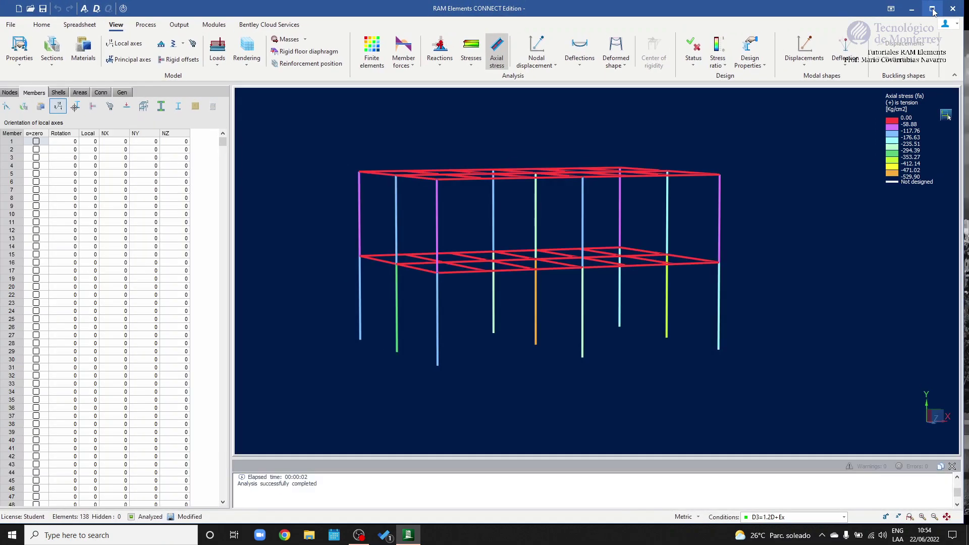
{"action": "left_click", "coordinate": [933, 10]}
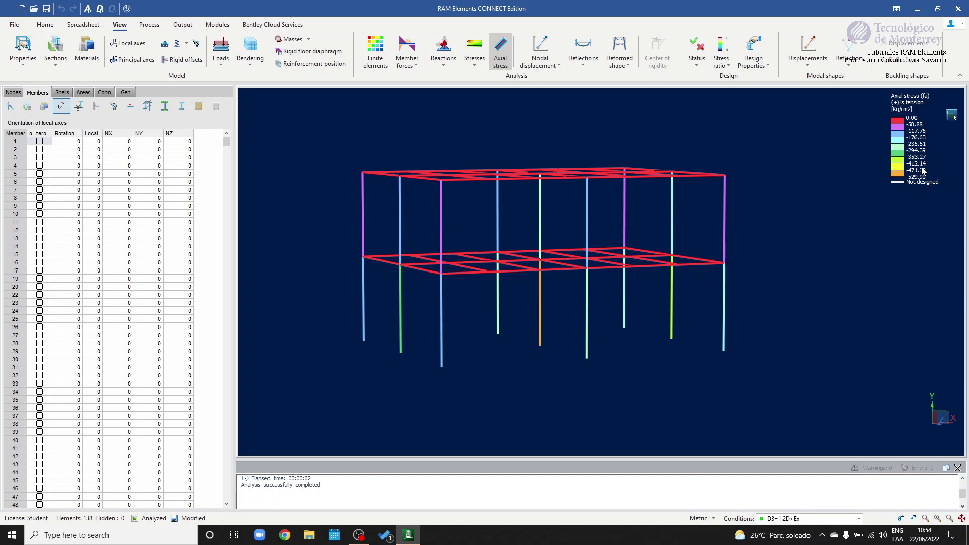
{"action": "middle_click_drag", "start_coordinate": [694, 252], "coordinate": [696, 284]}
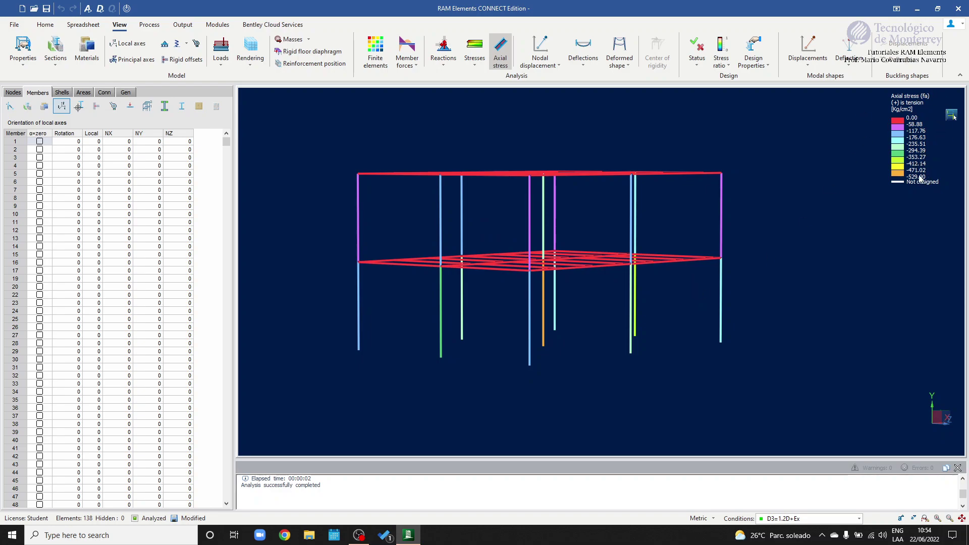
{"action": "middle_click_drag", "start_coordinate": [855, 201], "coordinate": [849, 206]}
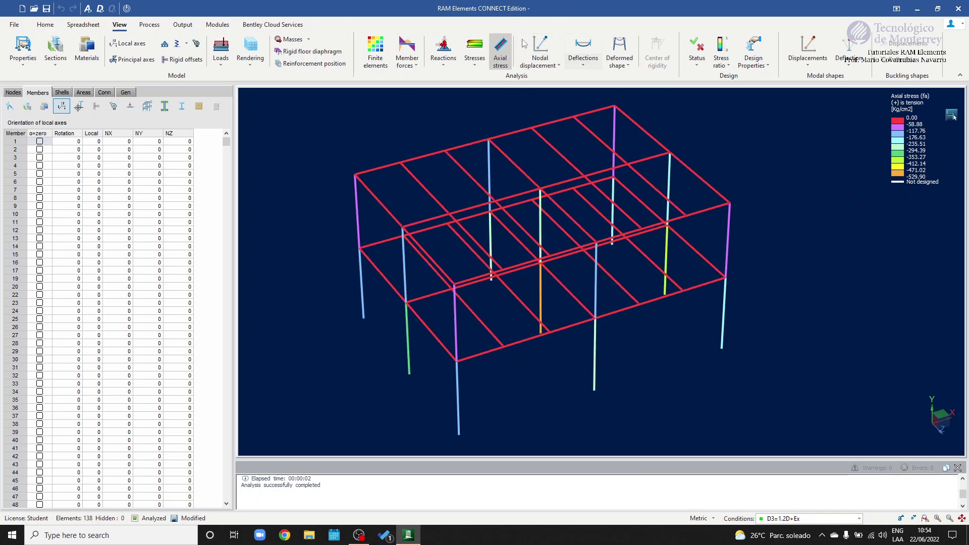
{"action": "middle_click_drag", "start_coordinate": [781, 237], "coordinate": [780, 232]}
{"action": "key", "text": "Escape"}
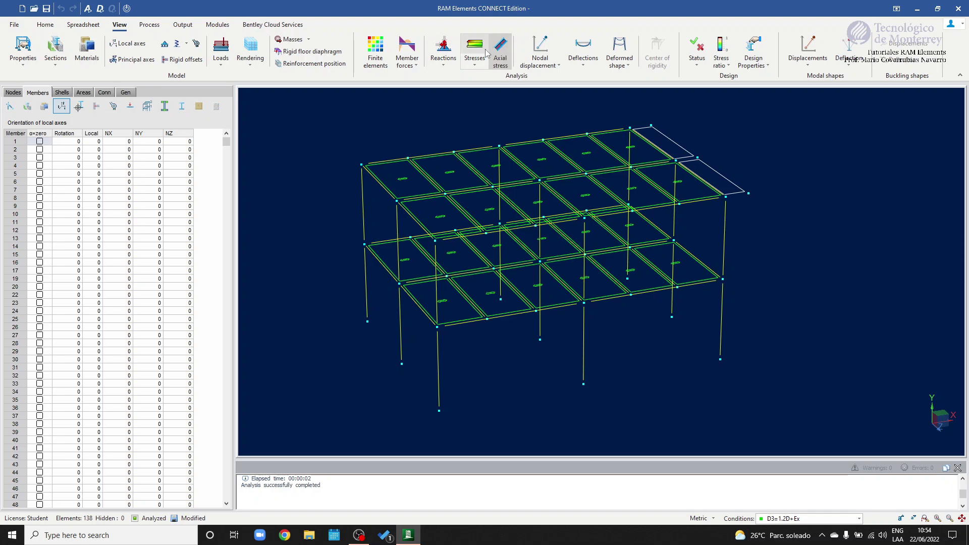
Step: Change the load condition to the service combination S2=D+L
{"action": "mouse_move", "coordinate": [766, 164]}
{"action": "middle_mouse_down"}
{"action": "mouse_move", "coordinate": [757, 158]}
{"action": "mouse_move", "coordinate": [765, 161]}
{"action": "middle_mouse_up"}
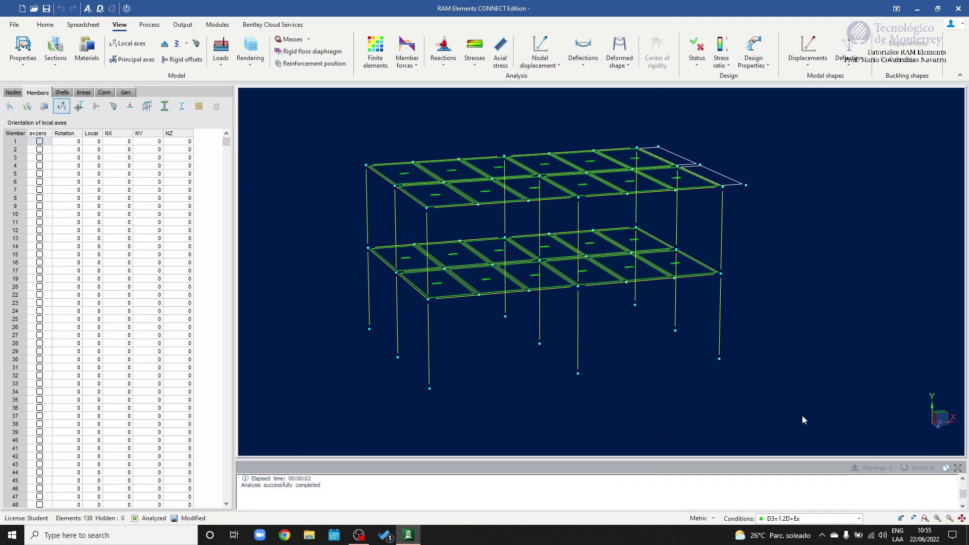
{"action": "left_click", "coordinate": [860, 519]}
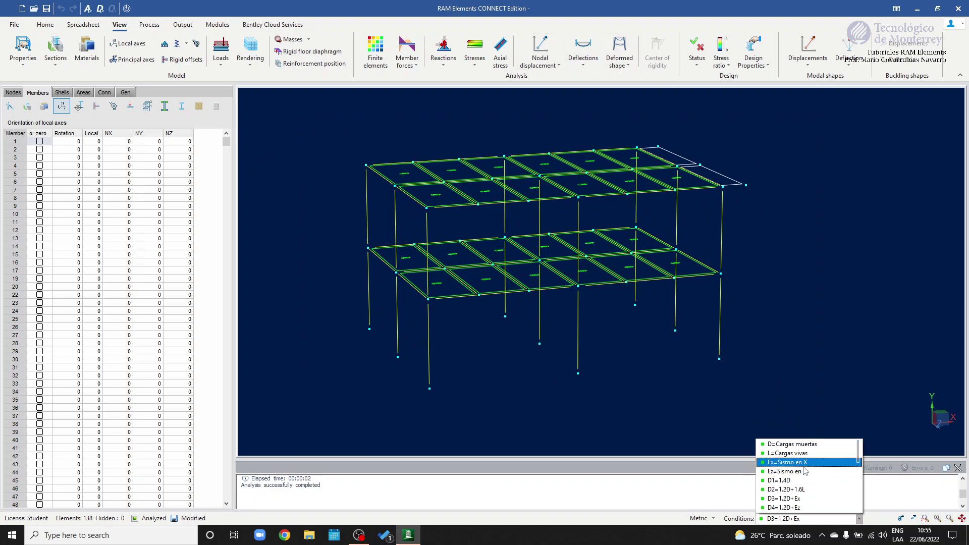
{"action": "scroll", "coordinate": [807, 471], "scroll_direction": "down", "scroll_amount": 2}
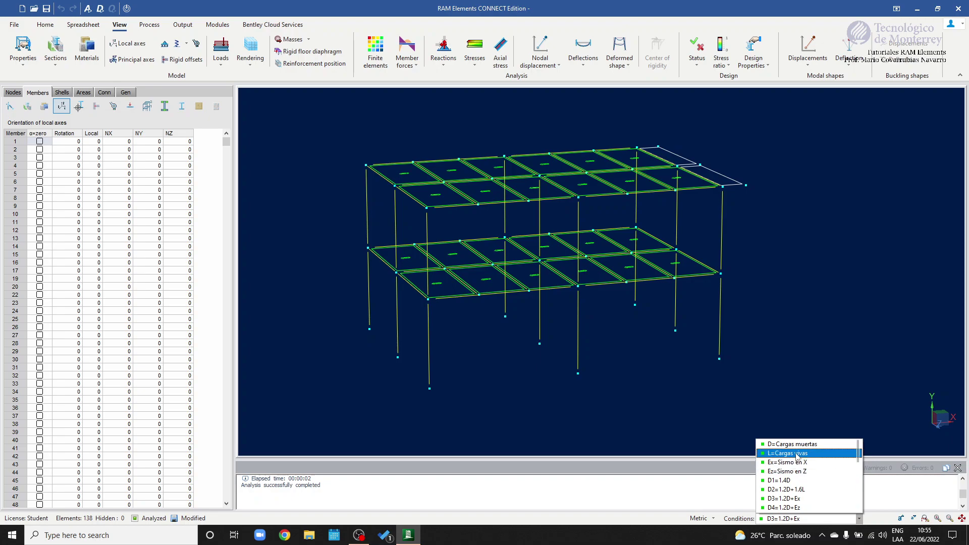
{"action": "scroll", "coordinate": [802, 477], "scroll_direction": "down", "scroll_amount": 2}
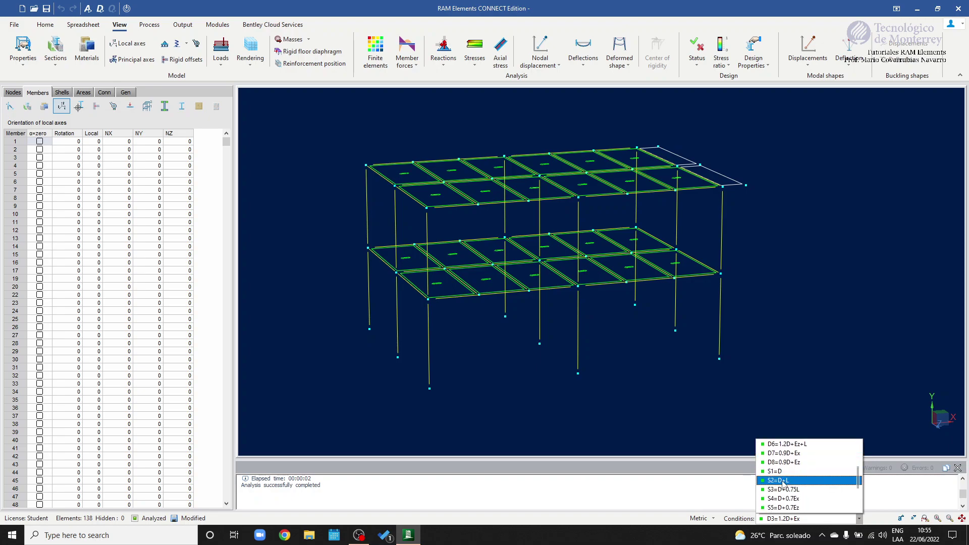
{"action": "left_click", "coordinate": [802, 477]}
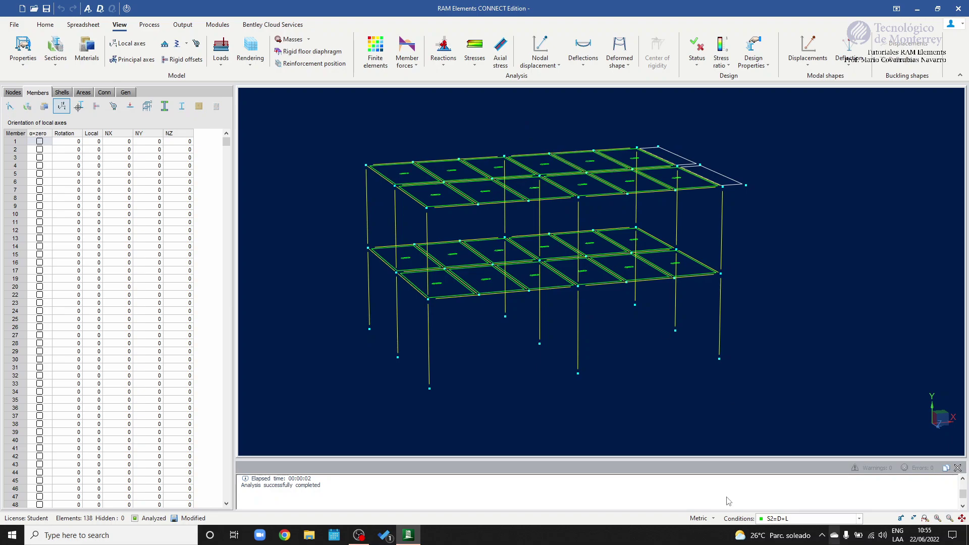
Step: Display the structure's deformed shape for S2=D+L and inspect it from several angles
{"action": "left_click", "coordinate": [619, 51]}
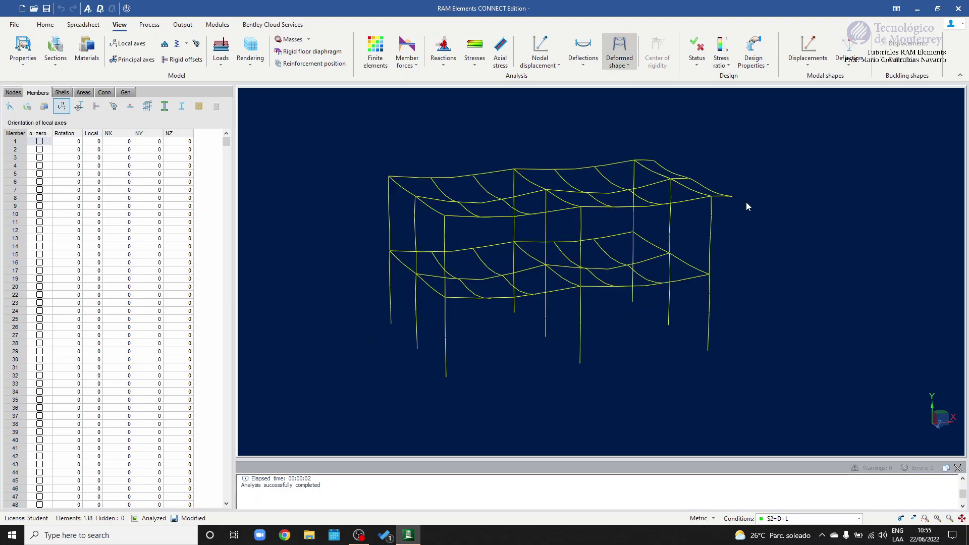
{"action": "left_click_drag", "start_coordinate": [824, 228], "coordinate": [846, 225]}
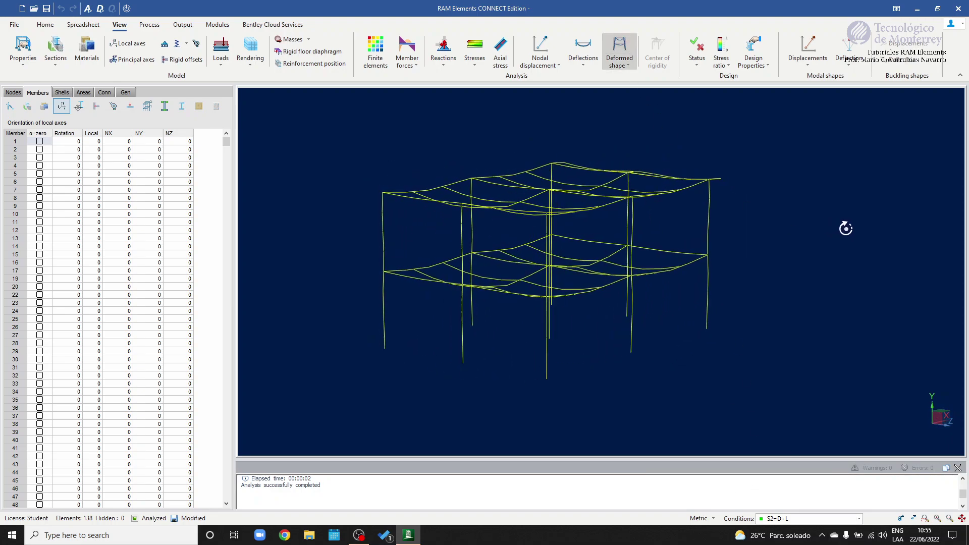
{"action": "middle_click_drag", "start_coordinate": [835, 231], "coordinate": [837, 231]}
{"action": "middle_click_drag", "start_coordinate": [731, 198], "coordinate": [767, 196]}
{"action": "middle_click_drag", "start_coordinate": [711, 227], "coordinate": [580, 229]}
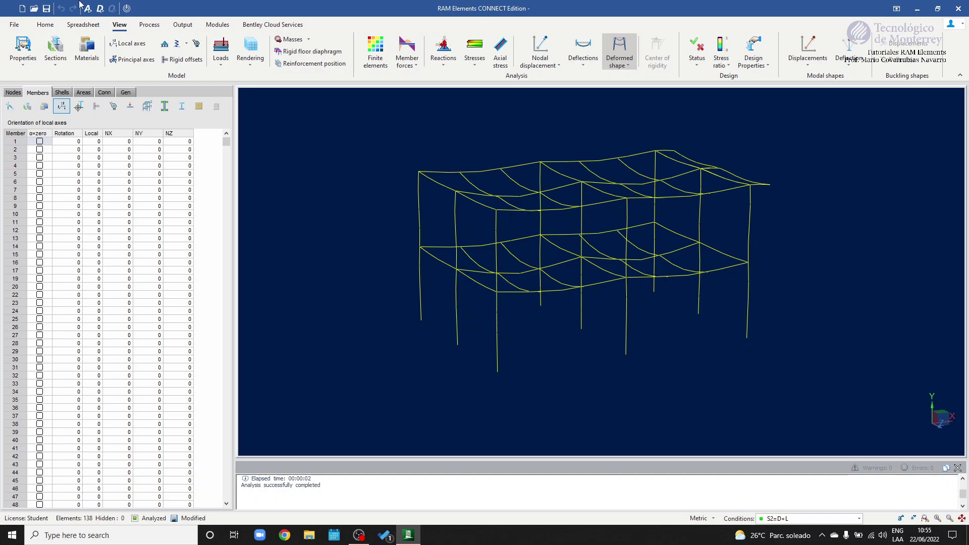
Step: Turn off the automatic deflection scale in the general configuration's display settings
{"action": "left_click", "coordinate": [14, 25]}
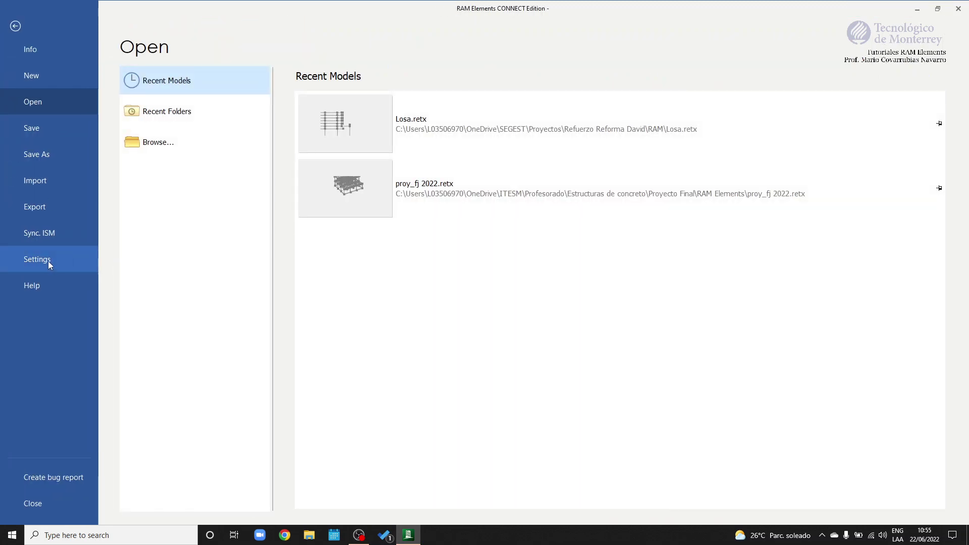
{"action": "left_click", "coordinate": [48, 260]}
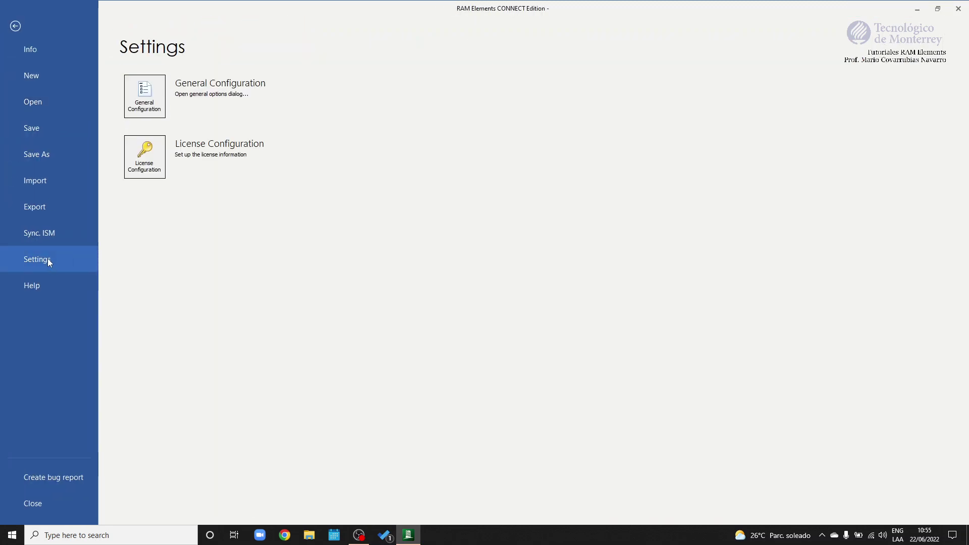
{"action": "left_click", "coordinate": [147, 100]}
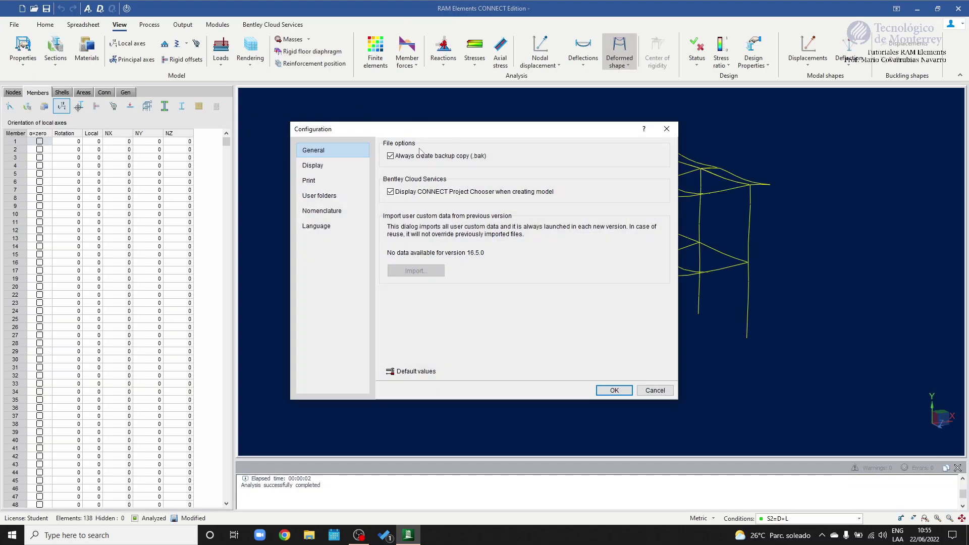
{"action": "left_click", "coordinate": [323, 168]}
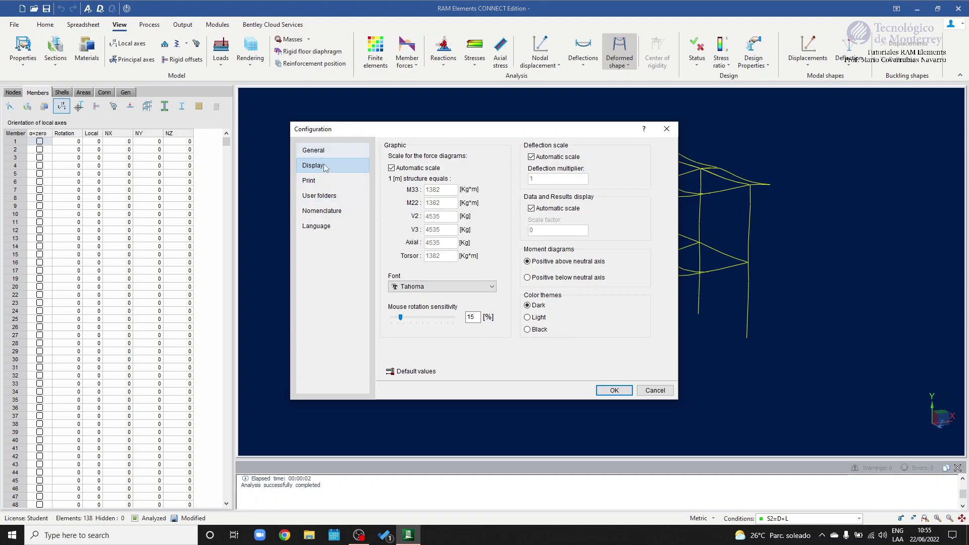
{"action": "left_click", "coordinate": [532, 157]}
{"action": "left_click_drag", "start_coordinate": [575, 129], "coordinate": [436, 103]}
{"action": "left_click", "coordinate": [474, 364]}
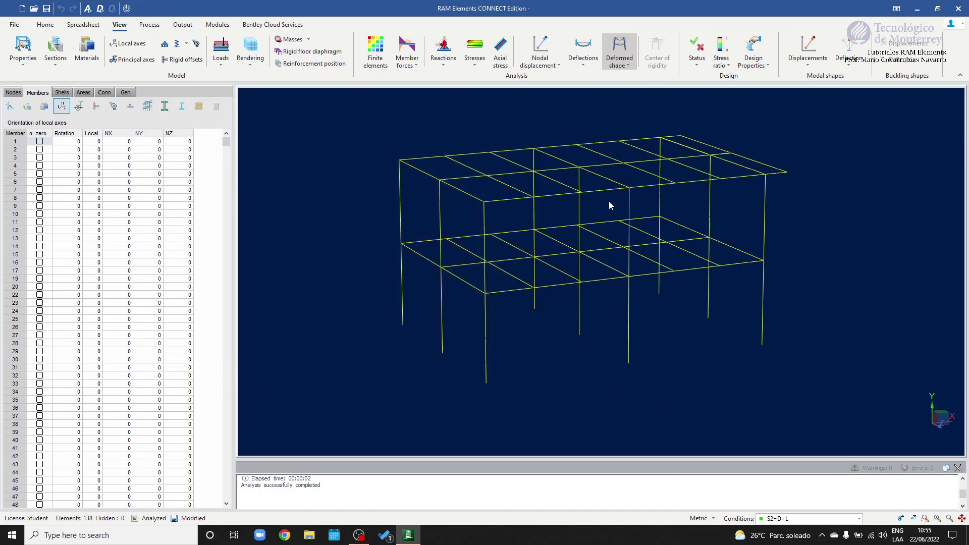
Step: Overlay the original shape on the unscaled deformed shape and compare the two up close at the beam-column joints
{"action": "left_click", "coordinate": [625, 75]}
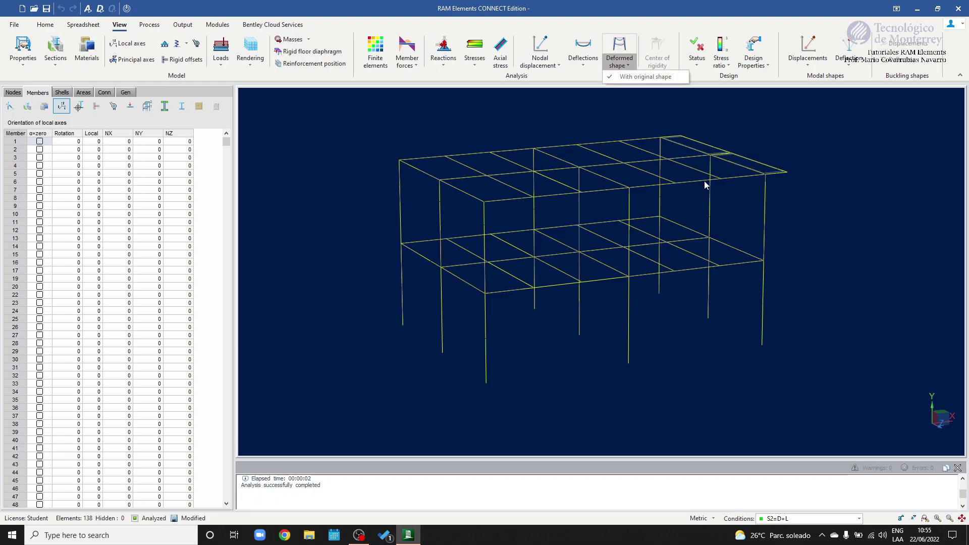
{"action": "scroll", "coordinate": [546, 213], "scroll_direction": "up", "scroll_amount": 3}
{"action": "scroll", "coordinate": [550, 211], "scroll_direction": "up", "scroll_amount": 6}
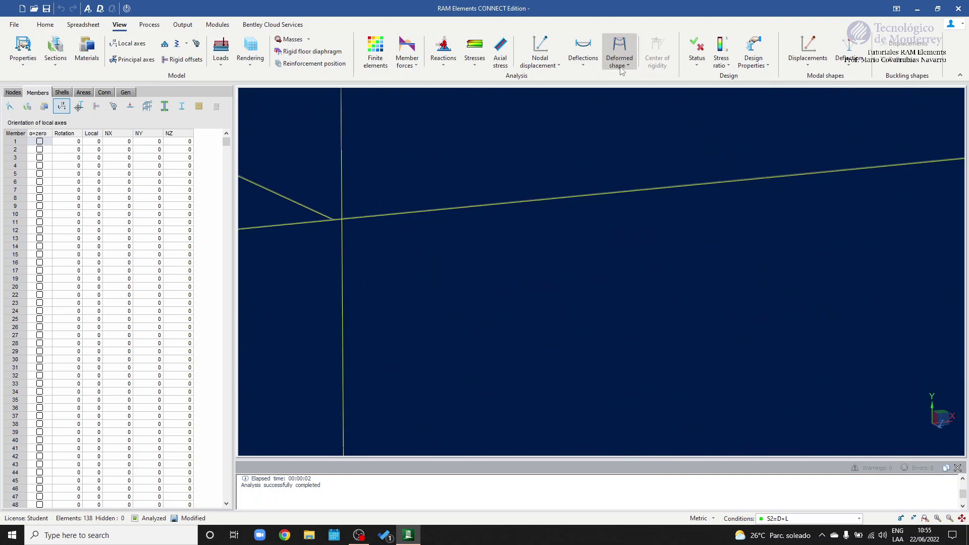
{"action": "scroll", "coordinate": [363, 212], "scroll_direction": "up", "scroll_amount": 4}
{"action": "scroll", "coordinate": [404, 220], "scroll_direction": "down", "scroll_amount": 5}
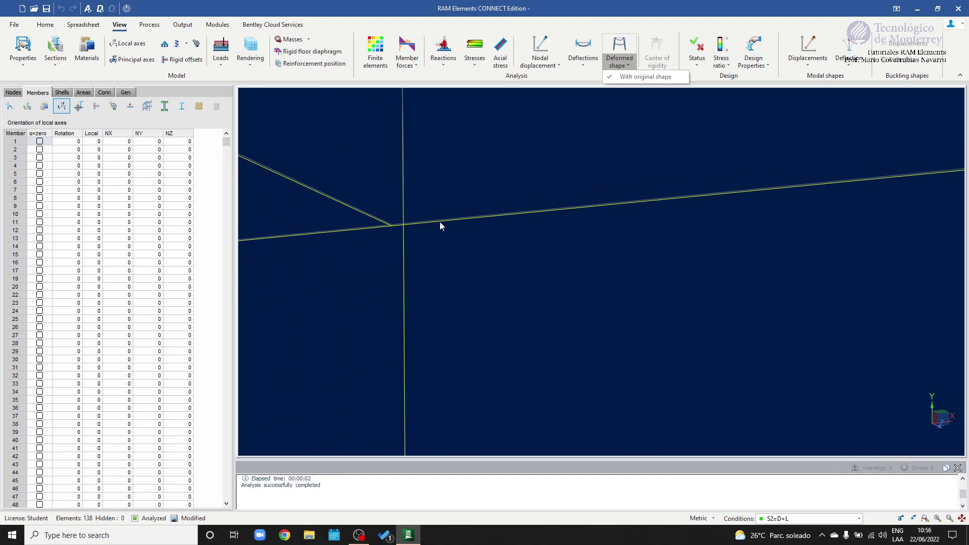
{"action": "scroll", "coordinate": [450, 225], "scroll_direction": "down", "scroll_amount": 6}
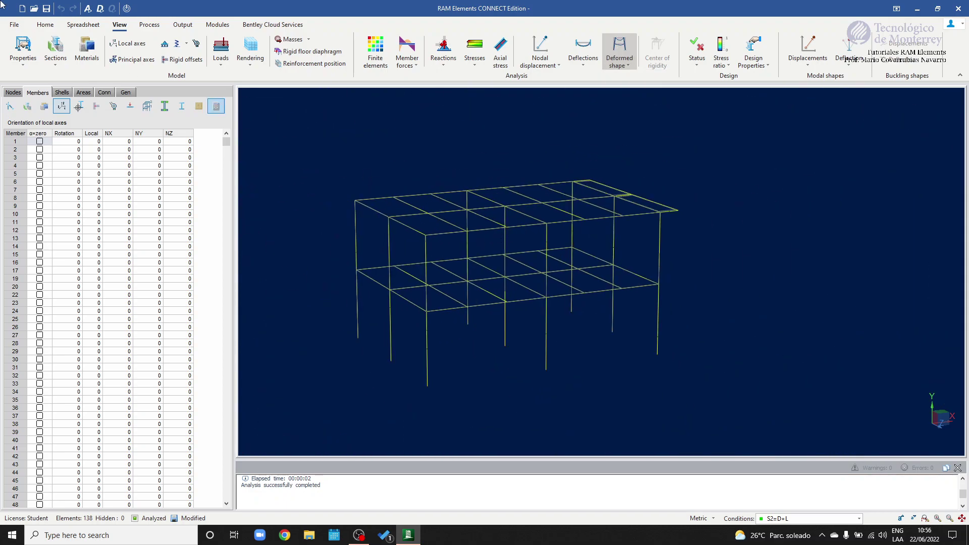
Step: Restore the automatic deflection scale in the general configuration's display settings
{"action": "left_click", "coordinate": [13, 25]}
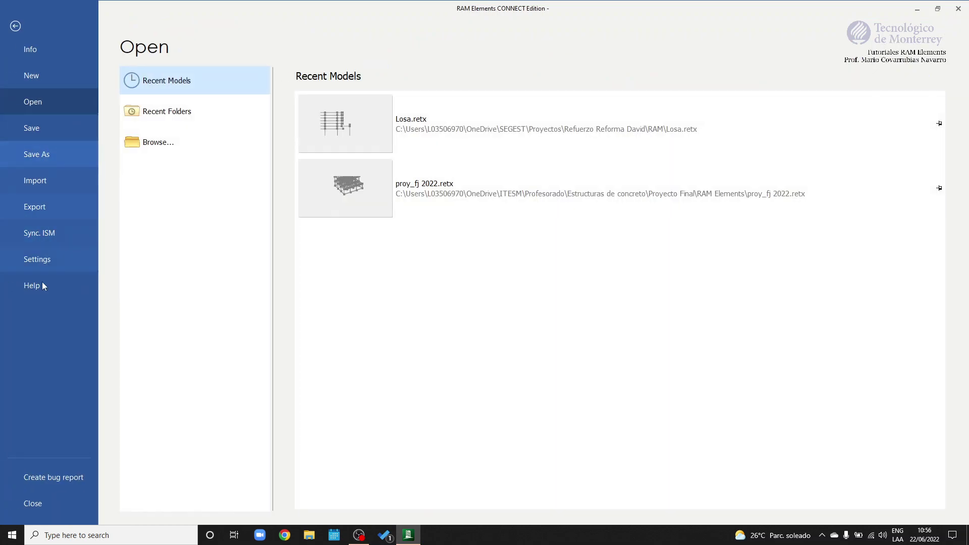
{"action": "left_click", "coordinate": [45, 271]}
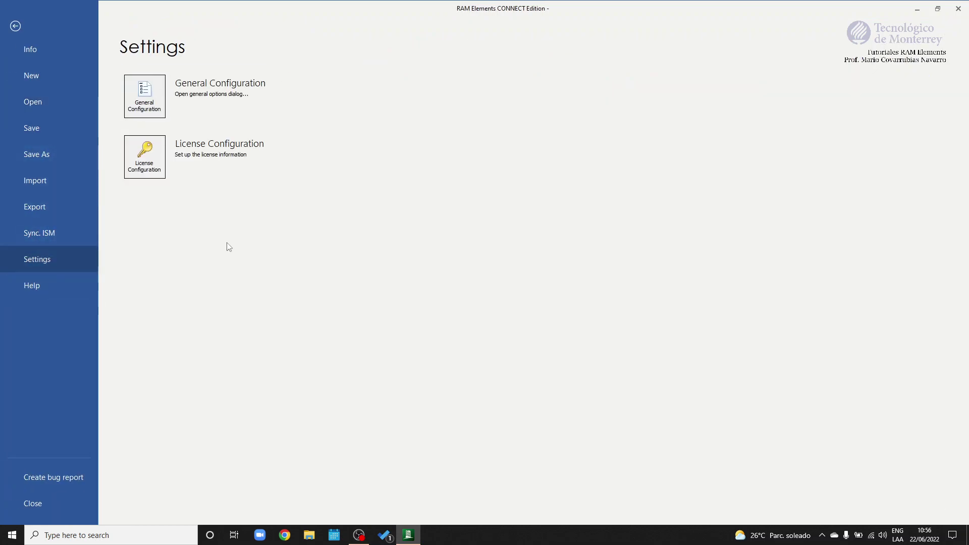
{"action": "left_click", "coordinate": [146, 103]}
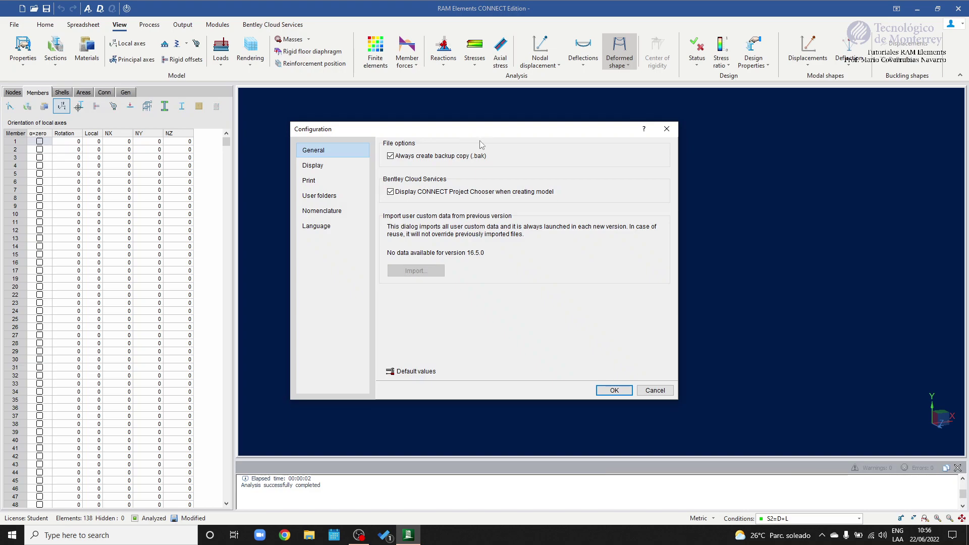
{"action": "left_click", "coordinate": [337, 167]}
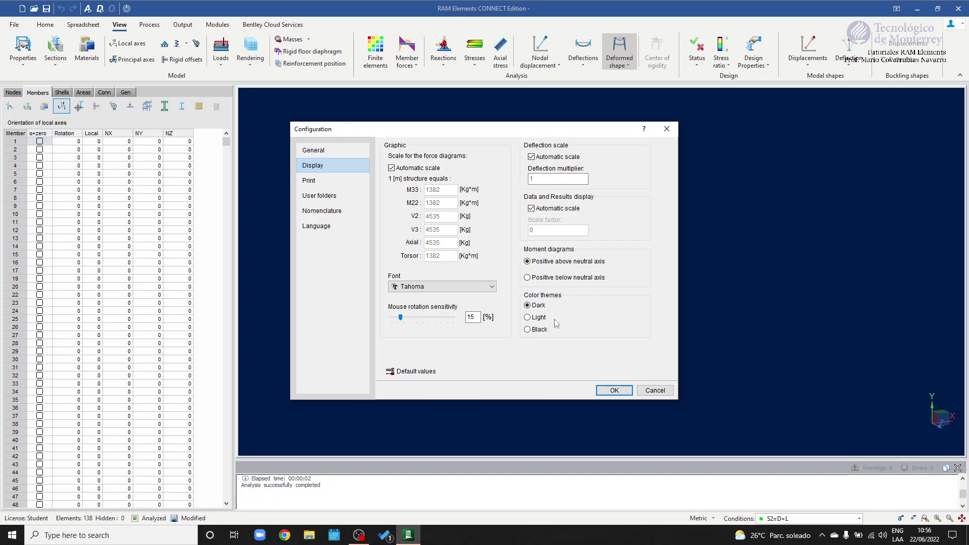
{"action": "left_click", "coordinate": [612, 392]}
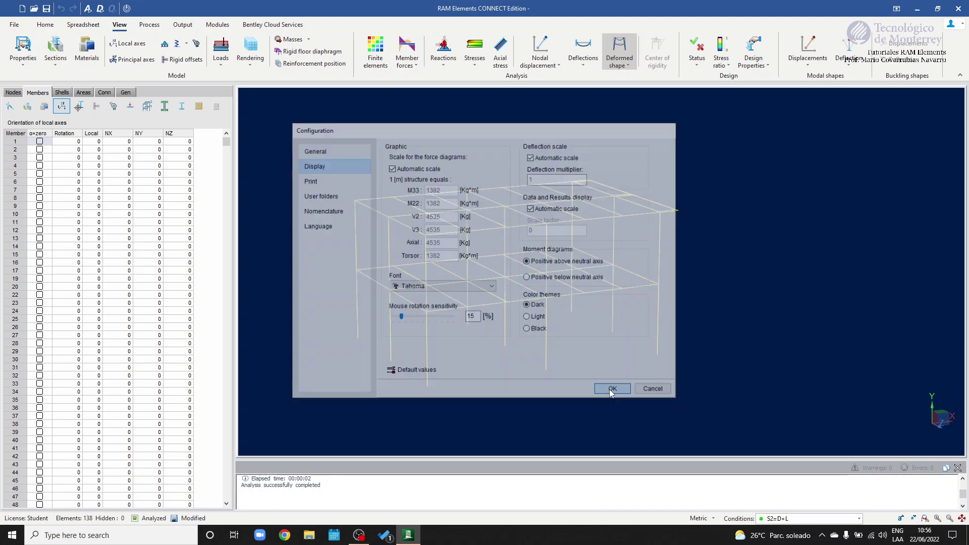
Step: Toggle the original-shape overlay off and on again, and compare it with the amplified deformed shape from several angles
{"action": "left_click_drag", "start_coordinate": [545, 266], "coordinate": [543, 260]}
{"action": "left_click", "coordinate": [618, 66]}
{"action": "left_click", "coordinate": [625, 77]}
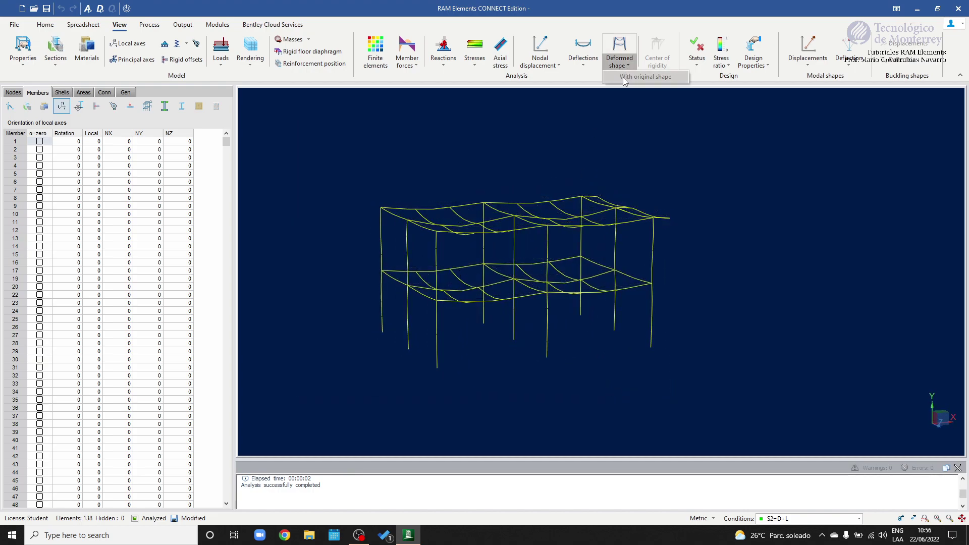
{"action": "left_click", "coordinate": [623, 78]}
{"action": "mouse_move", "coordinate": [617, 264]}
{"action": "left_mouse_down"}
{"action": "mouse_move", "coordinate": [590, 257]}
{"action": "mouse_move", "coordinate": [617, 258]}
{"action": "left_mouse_up"}
{"action": "scroll", "coordinate": [540, 271], "scroll_direction": "up", "scroll_amount": 8}
{"action": "scroll", "coordinate": [538, 277], "scroll_direction": "down", "scroll_amount": 4}
{"action": "mouse_move", "coordinate": [631, 292]}
{"action": "left_mouse_down"}
{"action": "mouse_move", "coordinate": [610, 291]}
{"action": "mouse_move", "coordinate": [625, 288]}
{"action": "left_mouse_up"}
{"action": "scroll", "coordinate": [621, 292], "scroll_direction": "down", "scroll_amount": 5}
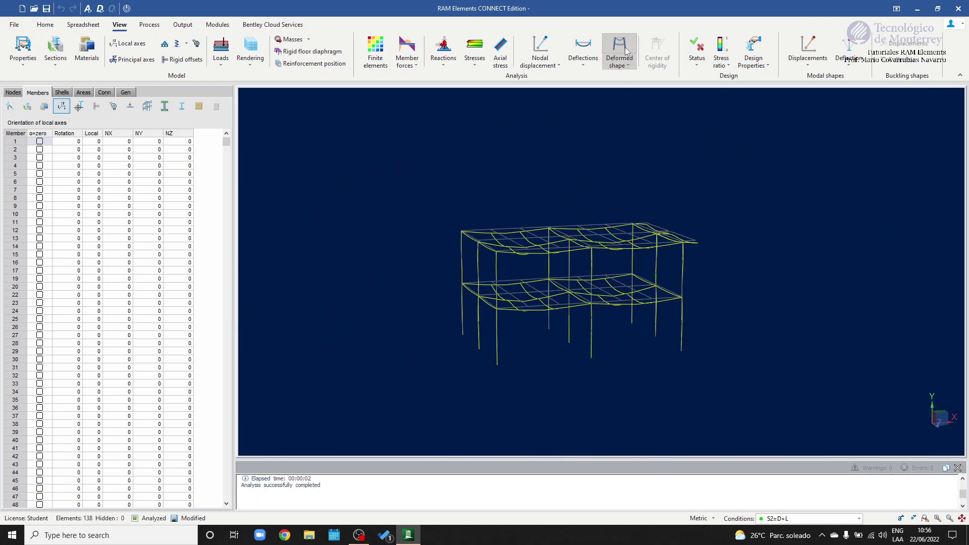
Step: Turn off the deformed shape display and select the longitudinal beams of both floors
{"action": "left_click", "coordinate": [609, 54]}
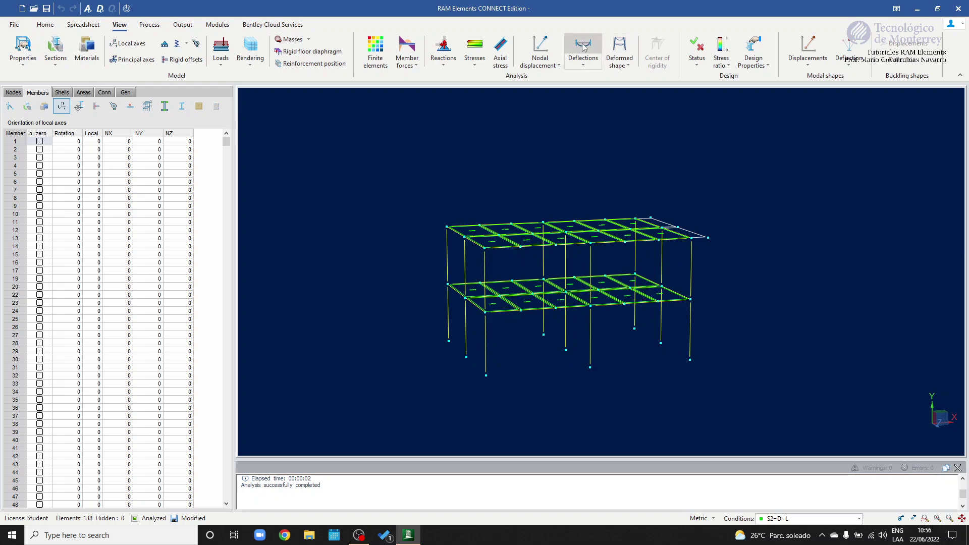
{"action": "left_click_drag", "start_coordinate": [696, 192], "coordinate": [536, 218]}
{"action": "scroll", "coordinate": [536, 218], "scroll_direction": "up", "scroll_amount": 3}
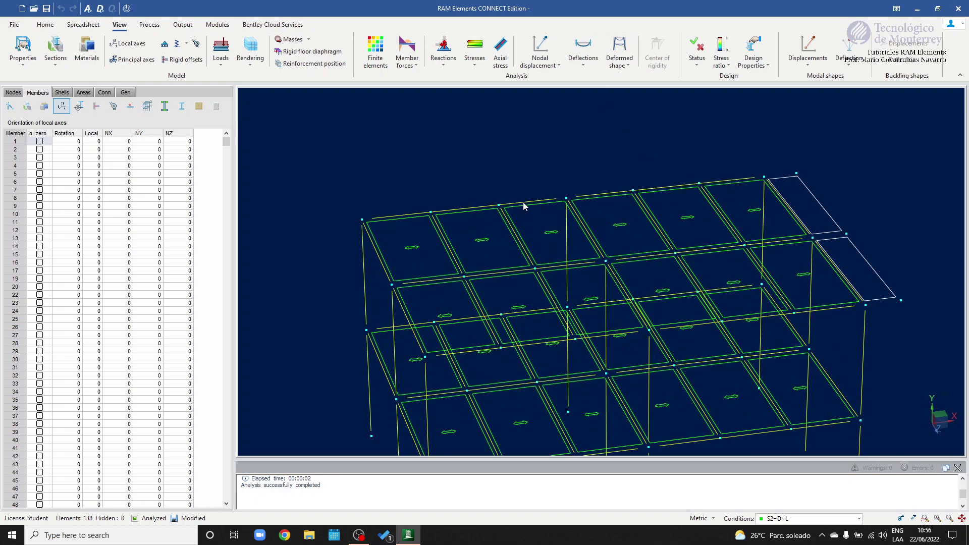
{"action": "double_click", "coordinate": [525, 203]}
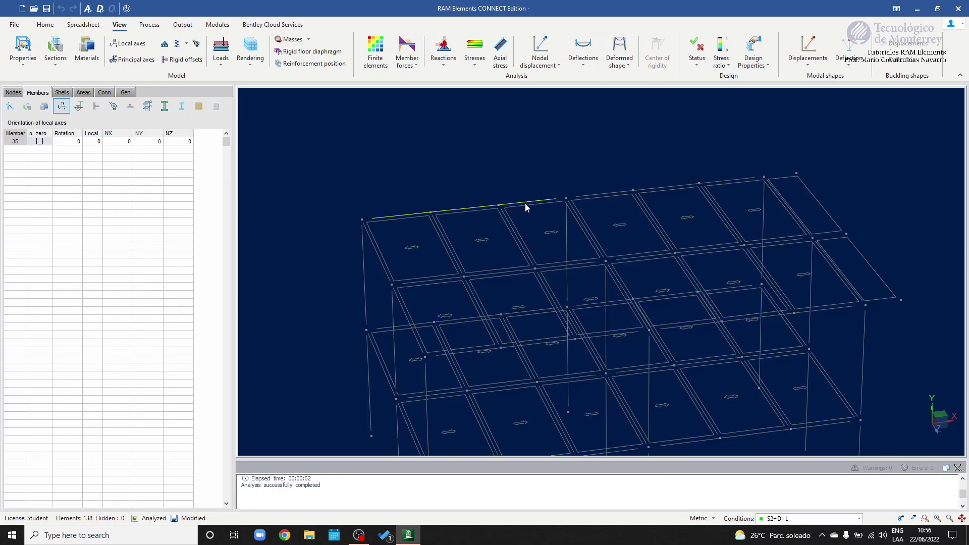
Step: Display the selected beams' maximum Defl/L against its colour legend, and switch the display to deflections in axis 2
{"action": "left_click", "coordinate": [583, 67]}
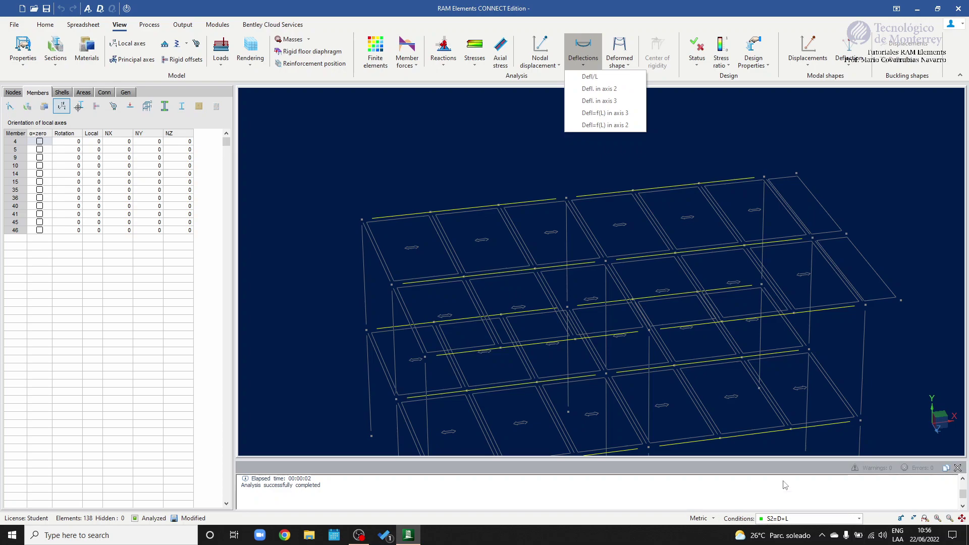
{"action": "left_click", "coordinate": [601, 77]}
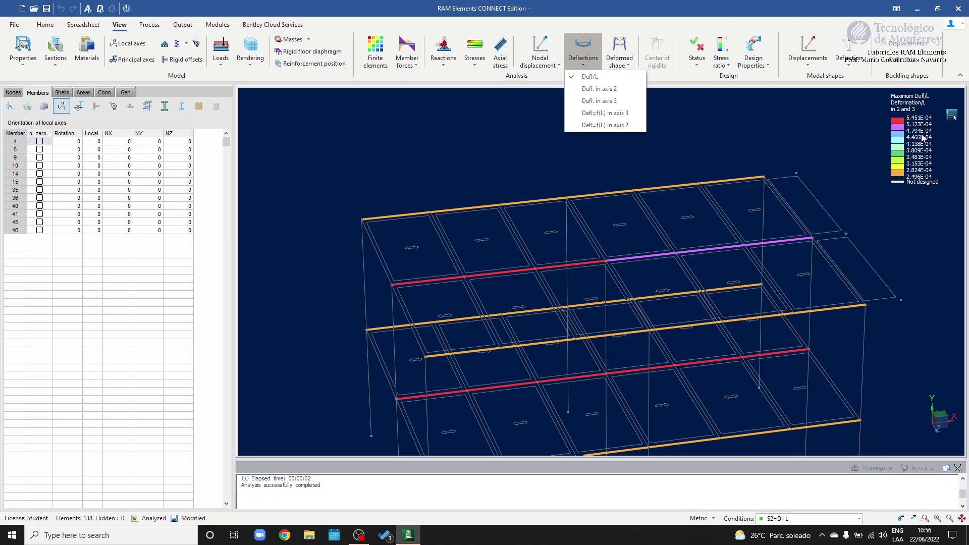
{"action": "left_click", "coordinate": [598, 90]}
Step: Check the beams' local axes to identify axis 2, and display the deflections in axis 2 with the local axes hidden
{"action": "middle_click_drag", "start_coordinate": [534, 169], "coordinate": [551, 152]}
{"action": "left_click", "coordinate": [129, 43]}
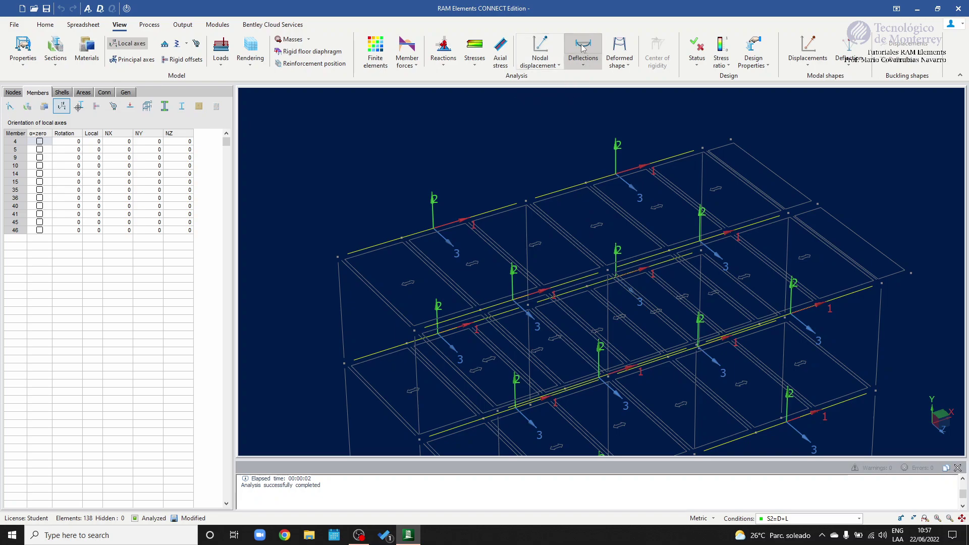
{"action": "left_click", "coordinate": [581, 48]}
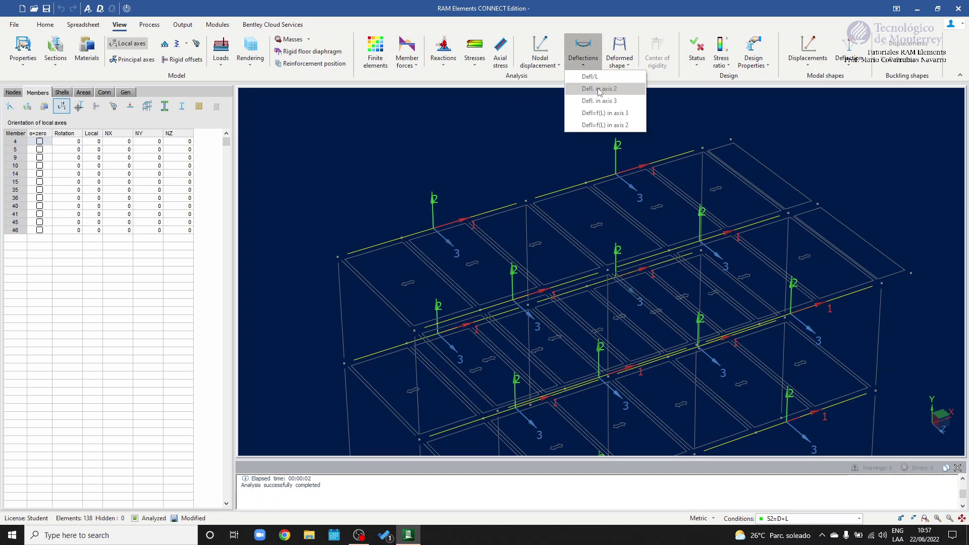
{"action": "left_click", "coordinate": [125, 47]}
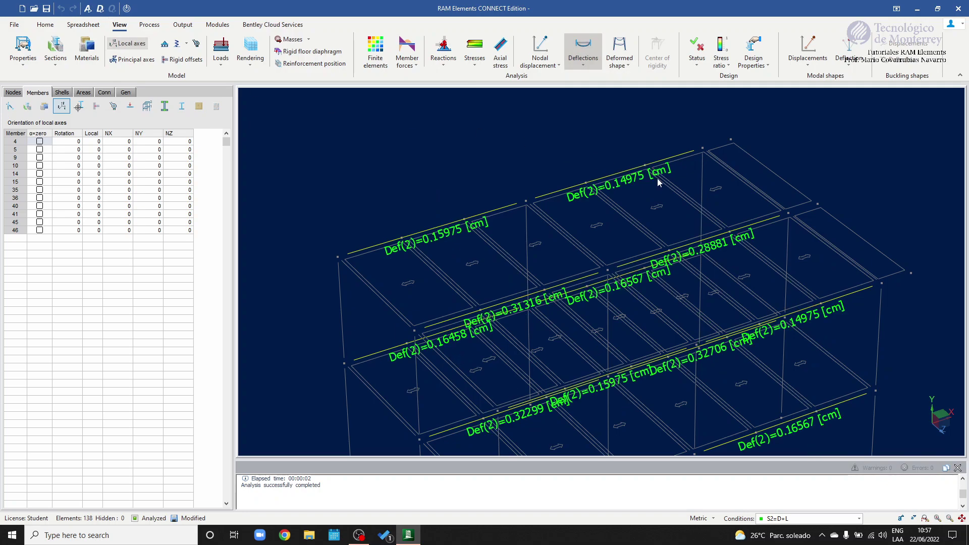
{"action": "scroll", "coordinate": [636, 157], "scroll_direction": "down", "scroll_amount": 3}
{"action": "middle_click_drag", "start_coordinate": [695, 200], "coordinate": [653, 177]}
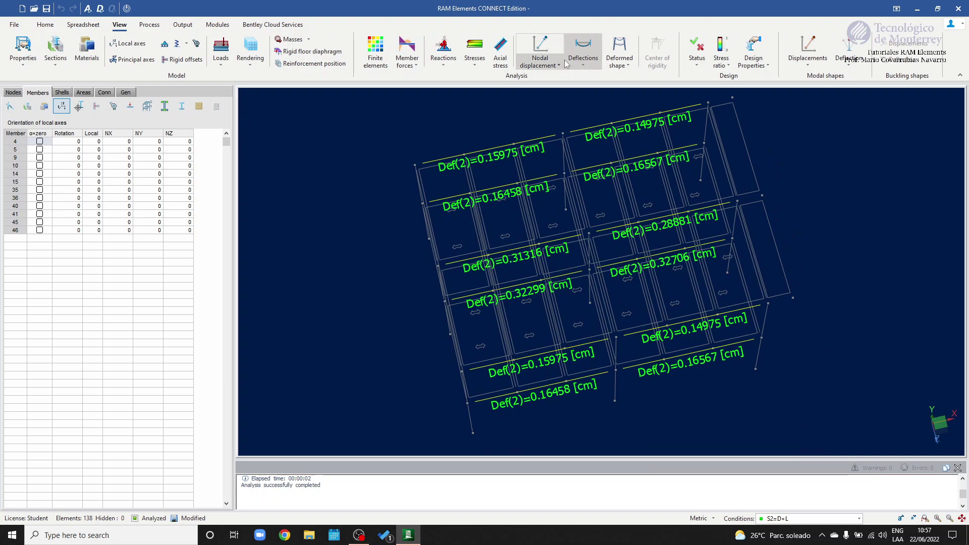
Step: Add the beams' deflections in axis 3 to the display for comparison and turn them off again
{"action": "left_click", "coordinate": [581, 66]}
{"action": "left_click", "coordinate": [593, 104]}
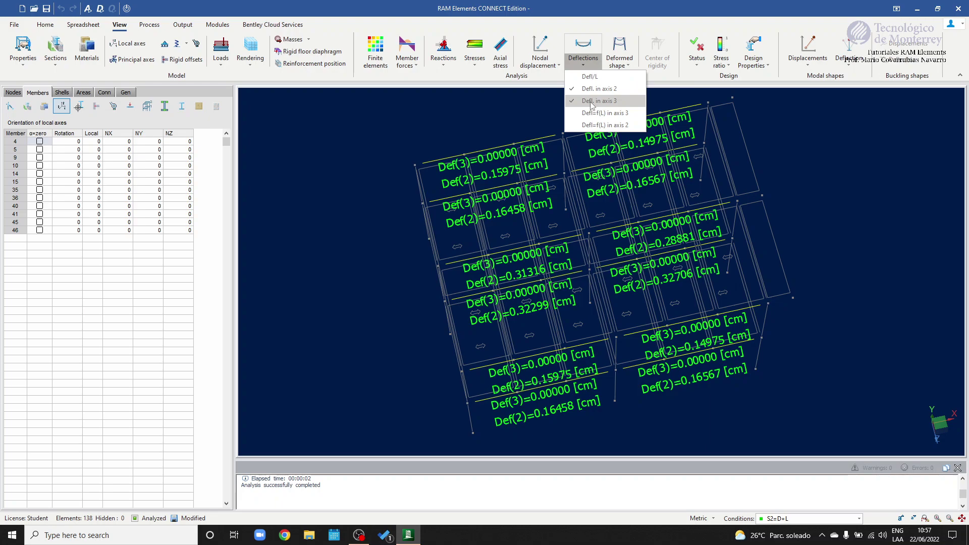
{"action": "left_click", "coordinate": [592, 103]}
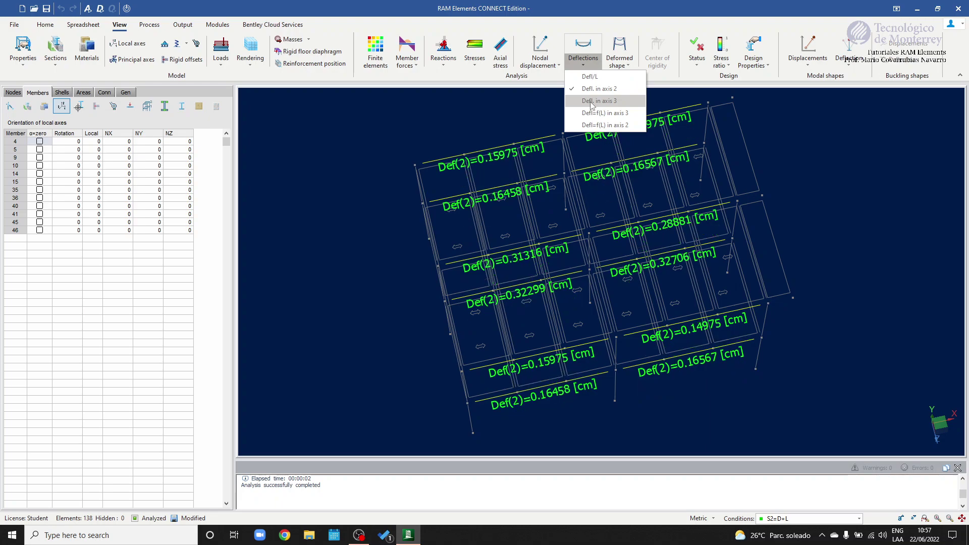
Step: Add the axis 2 deflections as a function of length, Defl=f(L), beside the centimetre values on the selected beams
{"action": "left_click", "coordinate": [588, 127]}
{"action": "scroll", "coordinate": [516, 173], "scroll_direction": "up", "scroll_amount": 2}
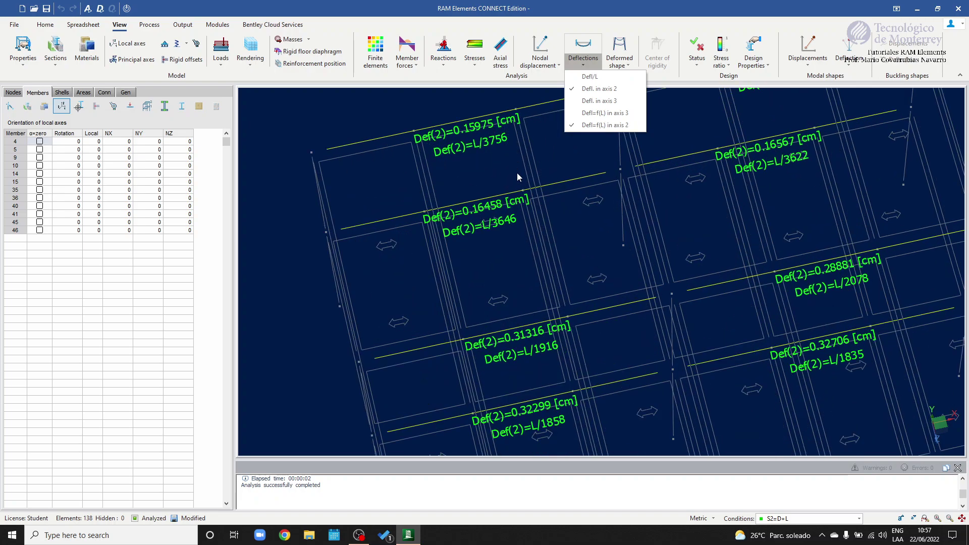
{"action": "scroll", "coordinate": [517, 210], "scroll_direction": "up", "scroll_amount": 2}
{"action": "middle_click_drag", "start_coordinate": [766, 160], "coordinate": [794, 128]}
{"action": "scroll", "coordinate": [720, 159], "scroll_direction": "up", "scroll_amount": 2}
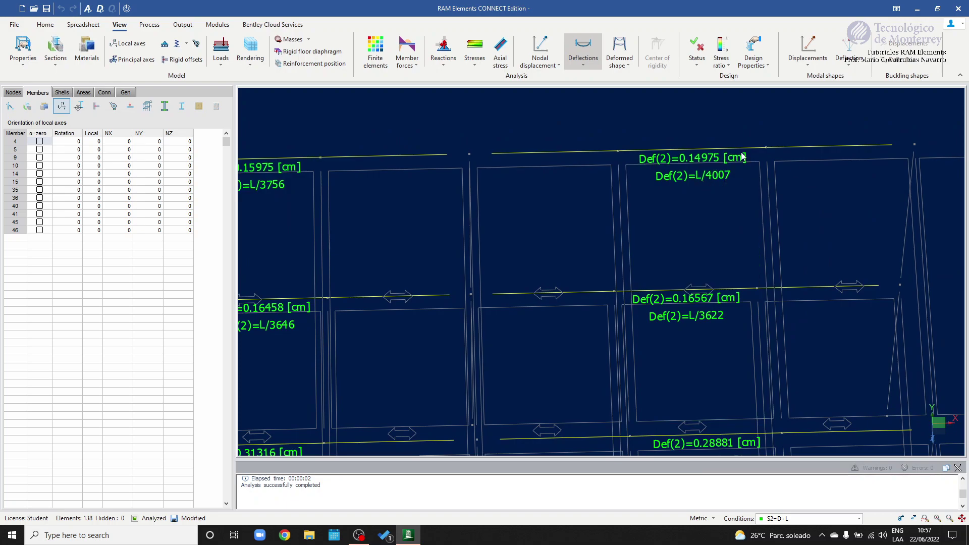
Step: Examine the axis 2 deflections in centimetres and as span fractions on the beams of both floors from several angles
{"action": "scroll", "coordinate": [750, 190], "scroll_direction": "down", "scroll_amount": 1}
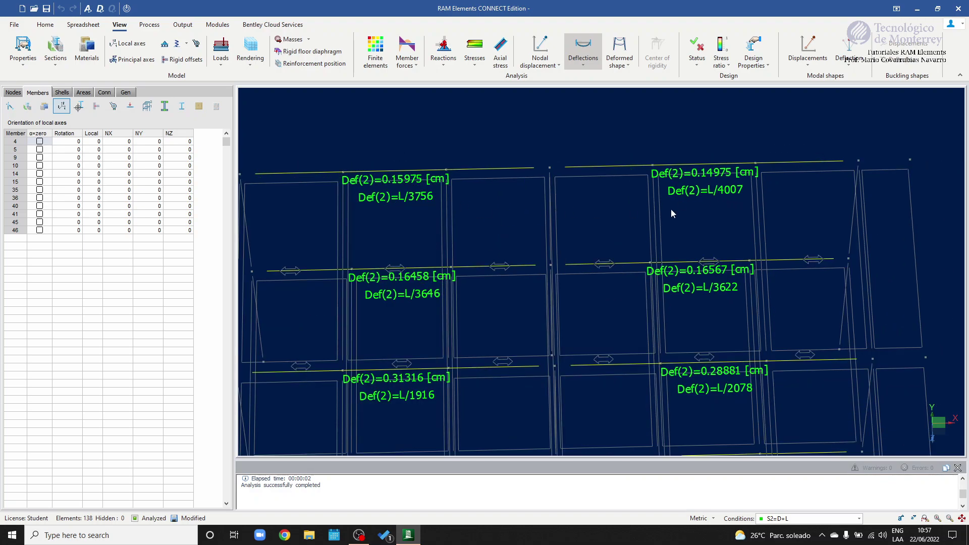
{"action": "scroll", "coordinate": [735, 203], "scroll_direction": "down", "scroll_amount": 1}
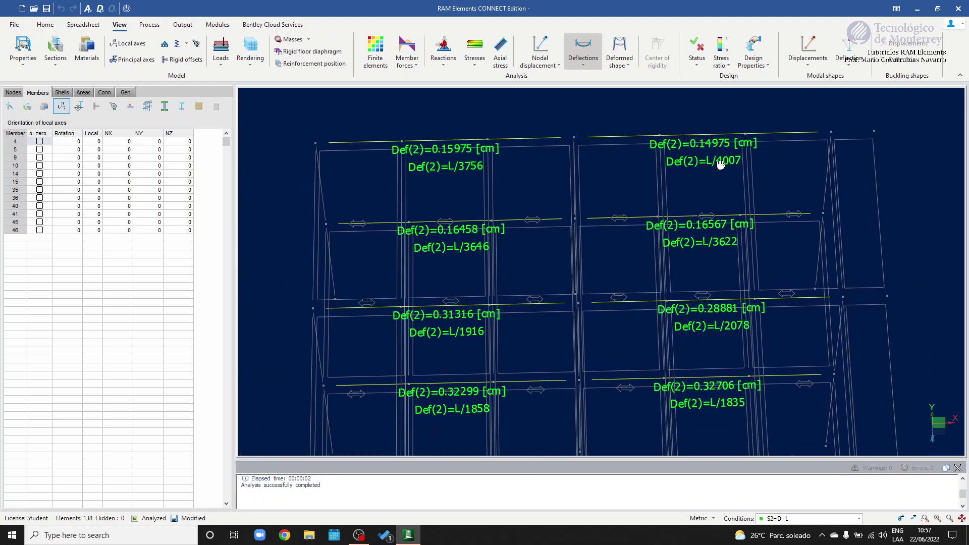
{"action": "middle_click_drag", "start_coordinate": [678, 211], "coordinate": [672, 189]}
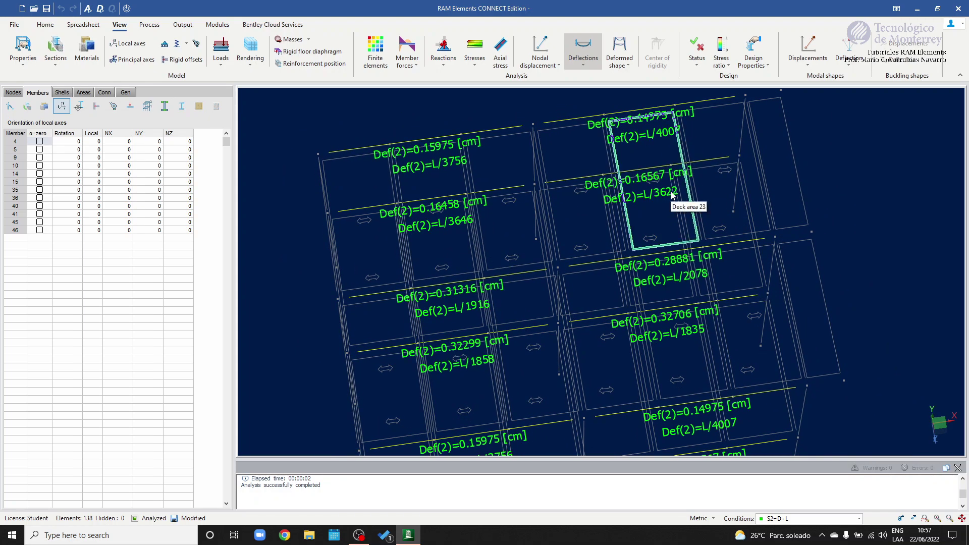
{"action": "middle_click_drag", "start_coordinate": [540, 297], "coordinate": [552, 244]}
{"action": "middle_click_drag", "start_coordinate": [477, 147], "coordinate": [456, 180]}
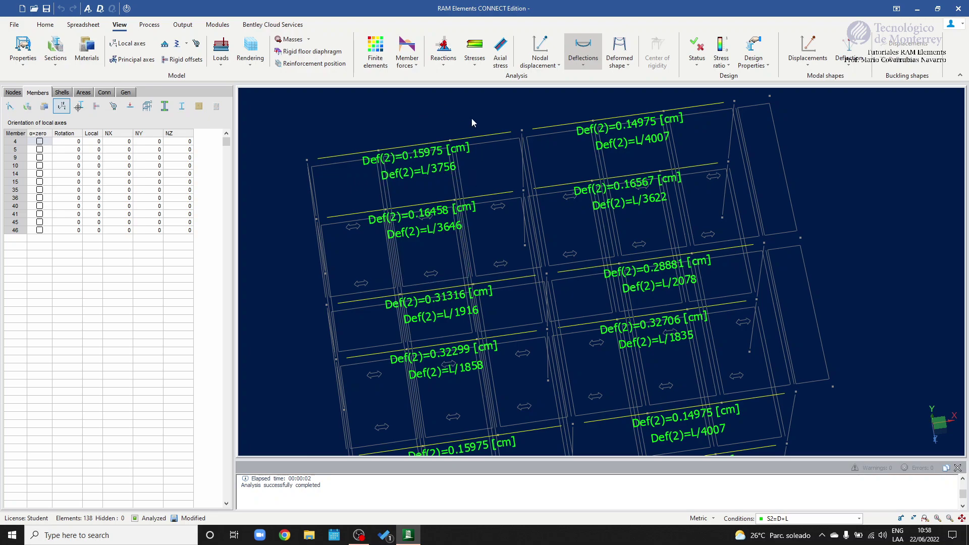
{"action": "scroll", "coordinate": [556, 253], "scroll_direction": "down", "scroll_amount": 2}
{"action": "middle_click_drag", "start_coordinate": [564, 255], "coordinate": [604, 248]}
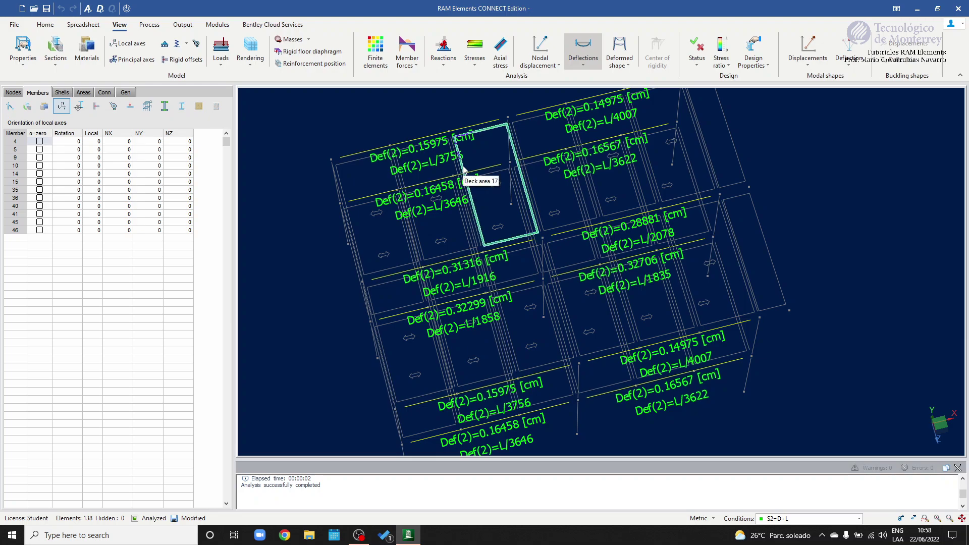
{"action": "middle_click_drag", "start_coordinate": [654, 317], "coordinate": [696, 339], "text": "shift"}
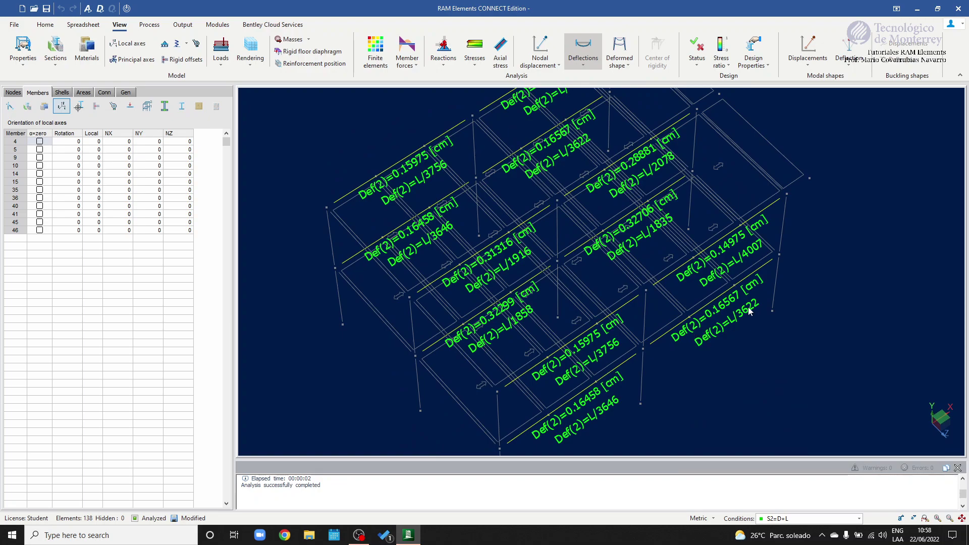
Step: Select one secondary beam and extend the selection to all matching secondary beams to view their axis 2 deflections
{"action": "left_click", "coordinate": [725, 211]}
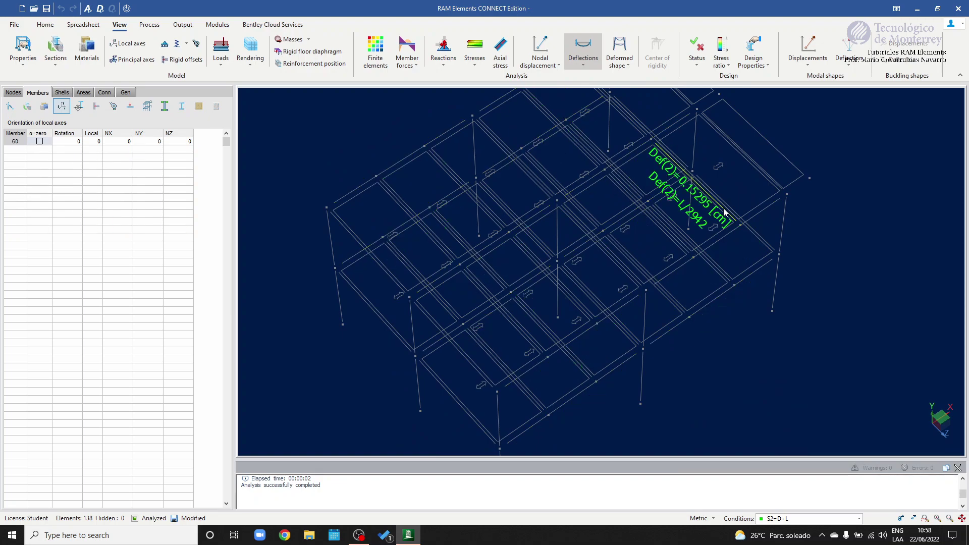
{"action": "double_click", "coordinate": [724, 211]}
{"action": "middle_click_drag", "start_coordinate": [754, 270], "coordinate": [768, 283], "text": "shift"}
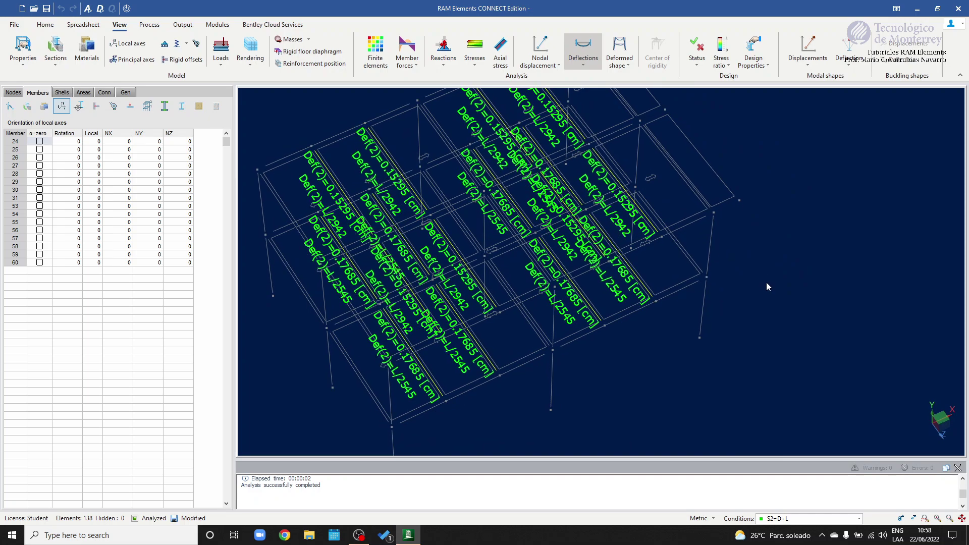
Step: Select both segments of the corner column to view their axis 2 deflections
{"action": "left_click_drag", "start_coordinate": [704, 197], "coordinate": [720, 377]}
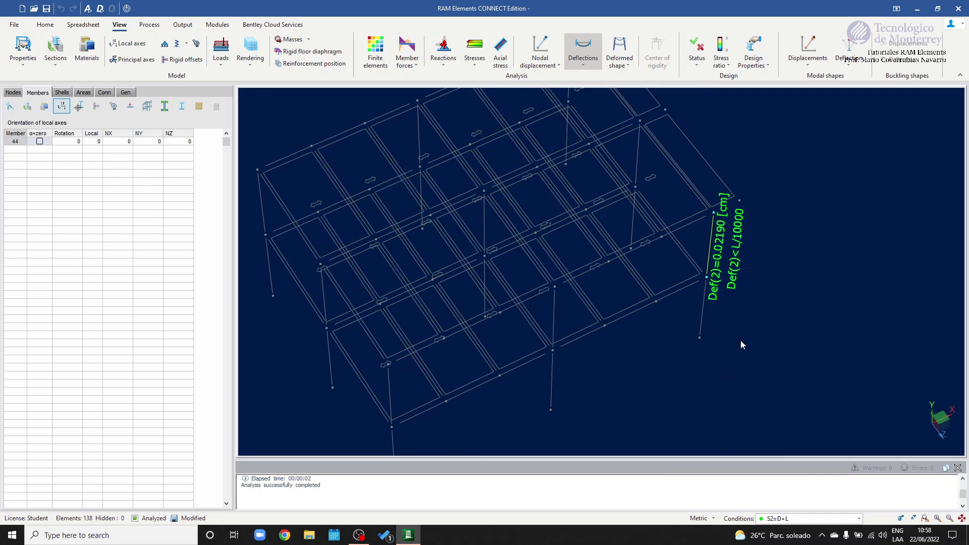
{"action": "left_click_drag", "start_coordinate": [692, 328], "coordinate": [693, 329], "text": "ctrl"}
{"action": "middle_click_drag", "start_coordinate": [569, 307], "coordinate": [664, 289], "text": "shift"}
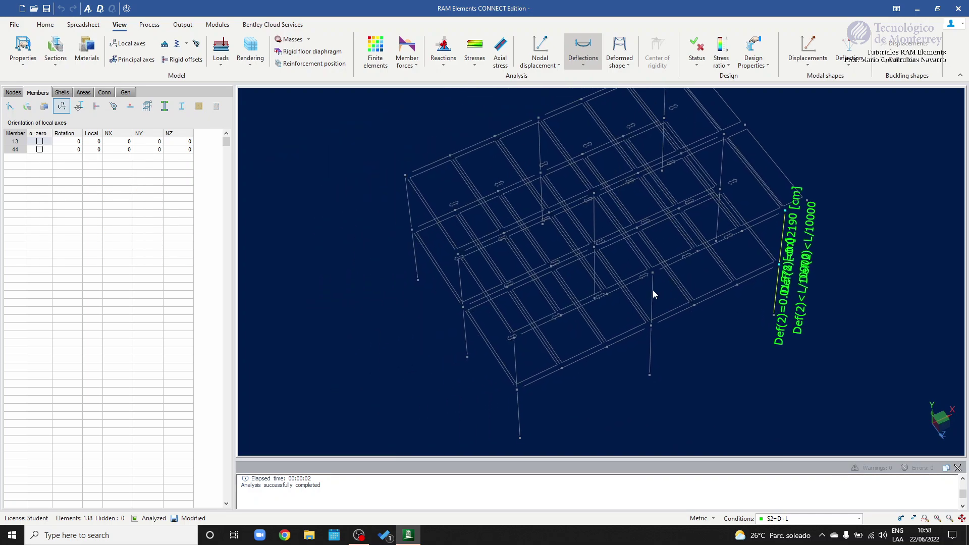
Step: Check the corner column's sections and Cantilever setting, and inspect the axis 2 deflections of both segments up close
{"action": "left_click", "coordinate": [27, 106]}
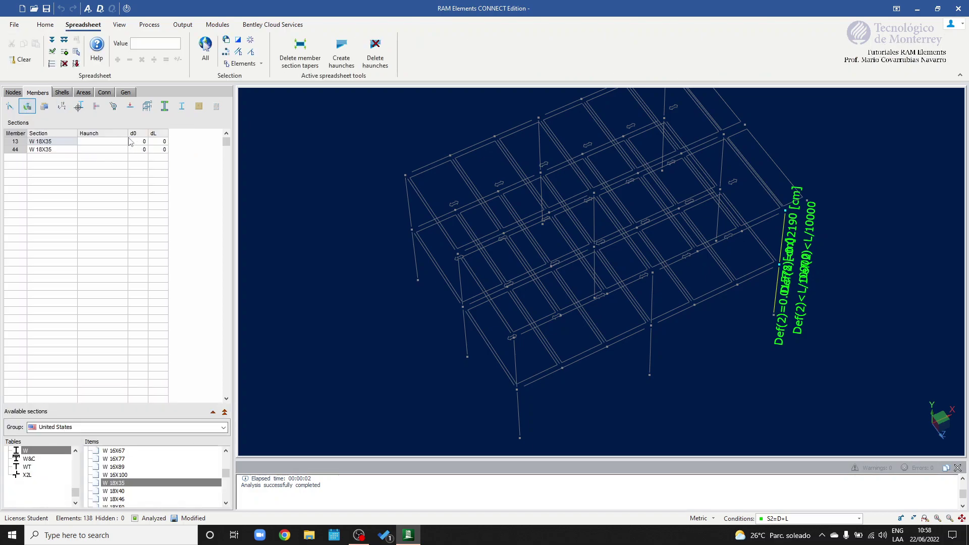
{"action": "left_click", "coordinate": [10, 106]}
{"action": "left_click", "coordinate": [209, 150]}
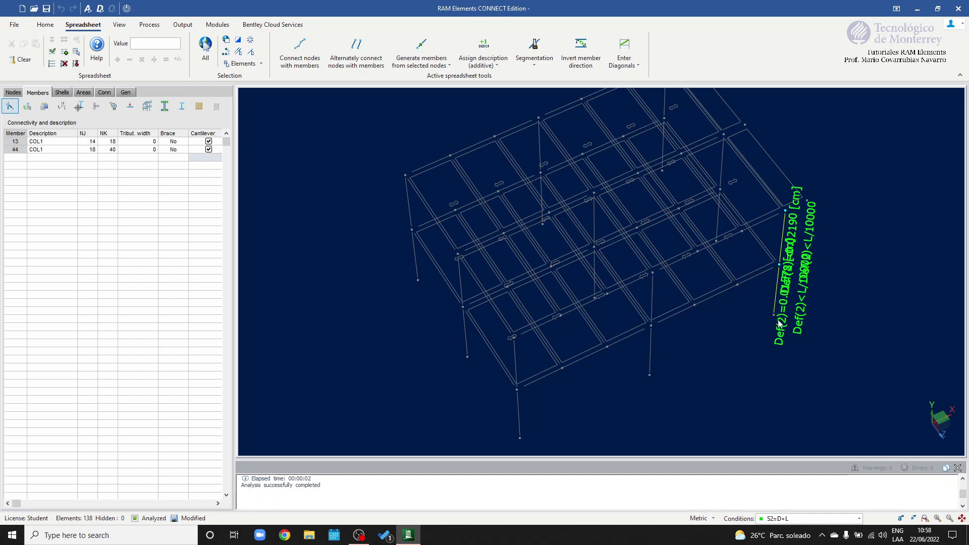
{"action": "middle_click_drag", "start_coordinate": [903, 345], "coordinate": [857, 318]}
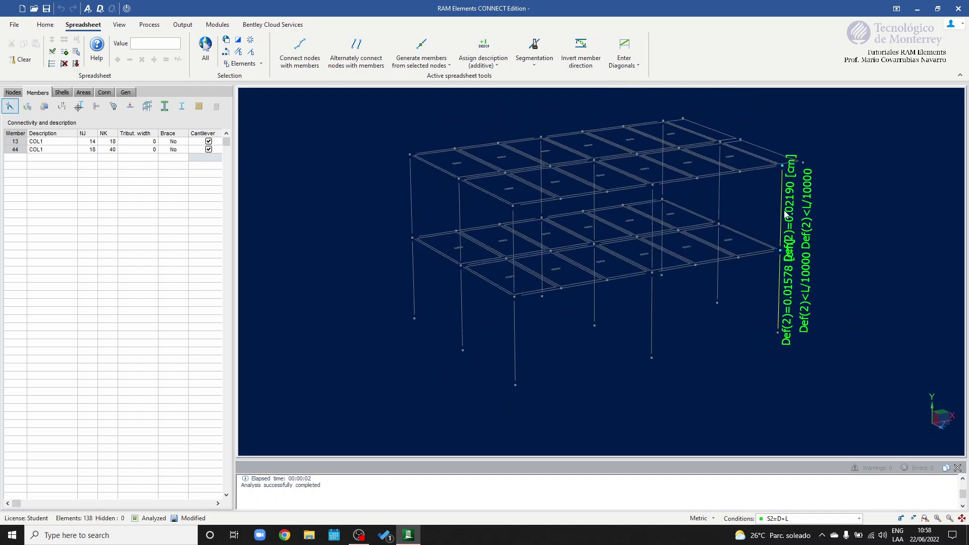
{"action": "scroll", "coordinate": [780, 194], "scroll_direction": "up", "scroll_amount": 3}
{"action": "middle_click_drag", "start_coordinate": [802, 232], "coordinate": [743, 226]}
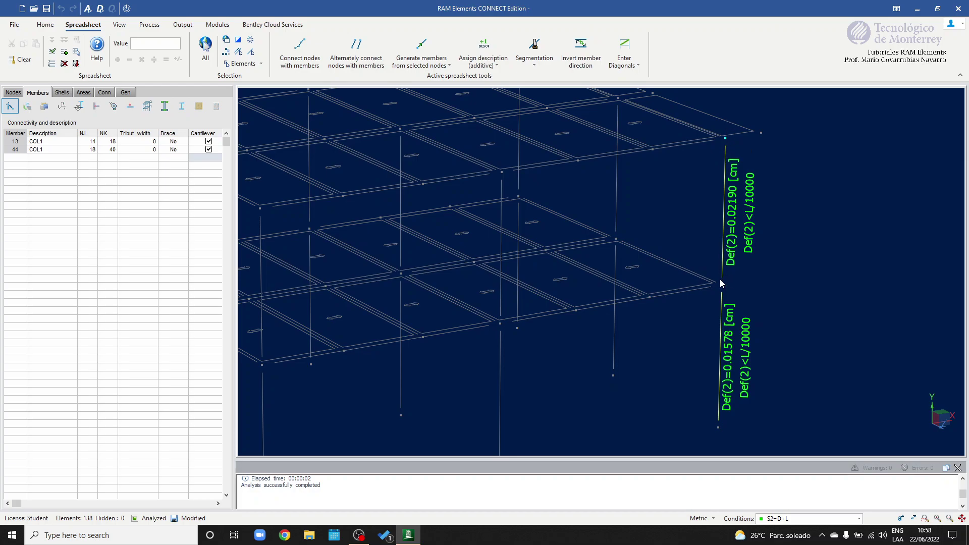
Step: Select the upper-floor edge beam beside the corner column, check its Cantilever setting and display its deformed shape
{"action": "left_click", "coordinate": [590, 162]}
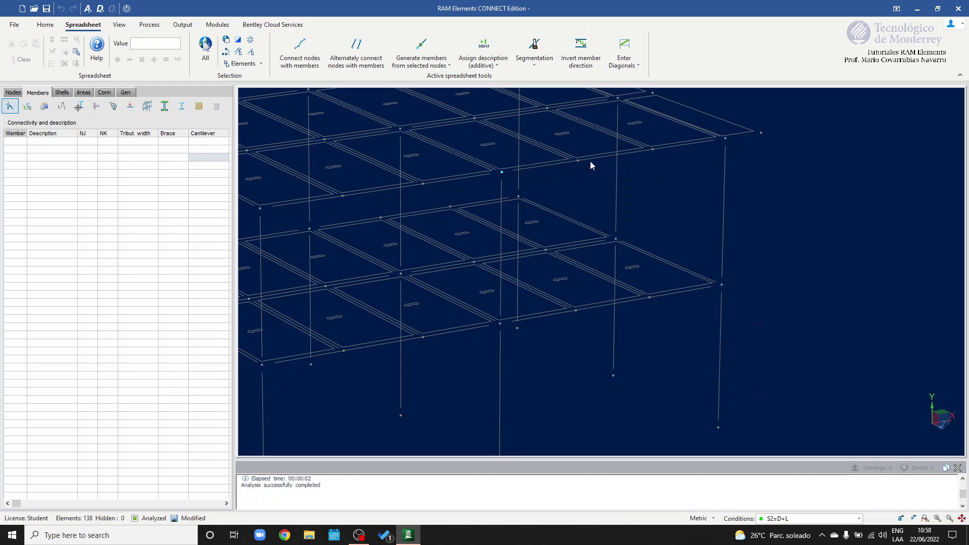
{"action": "left_click", "coordinate": [599, 157]}
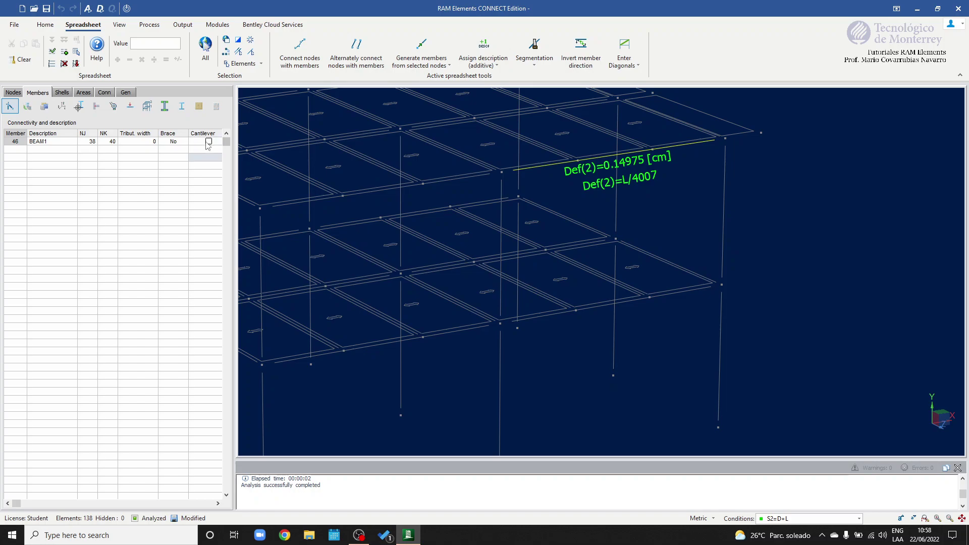
{"action": "left_click", "coordinate": [119, 25]}
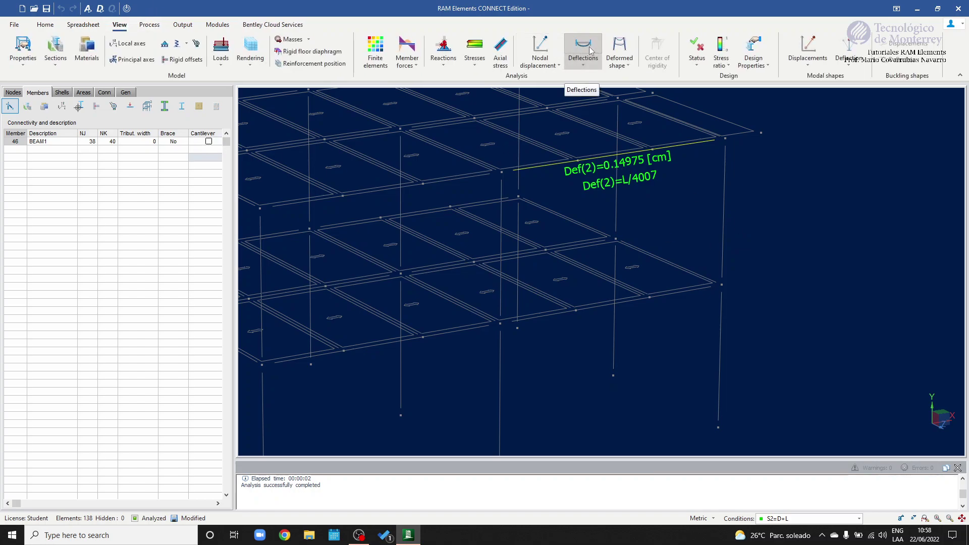
{"action": "left_click", "coordinate": [620, 51]}
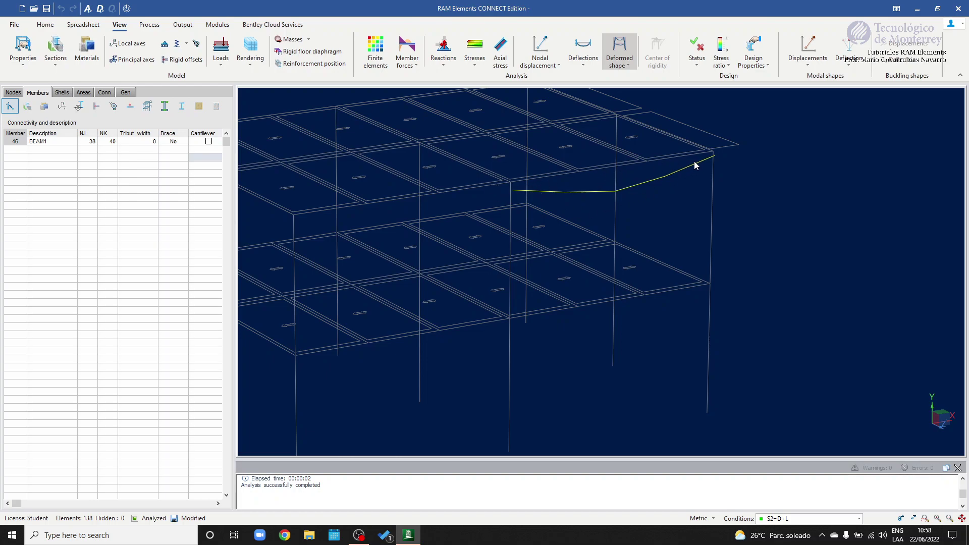
Step: View the deformed shape of the upper corner column segment from several angles and turn the deformed shape off
{"action": "left_click", "coordinate": [584, 47]}
{"action": "left_click", "coordinate": [728, 247]}
{"action": "middle_click_drag", "start_coordinate": [720, 289], "coordinate": [706, 254]}
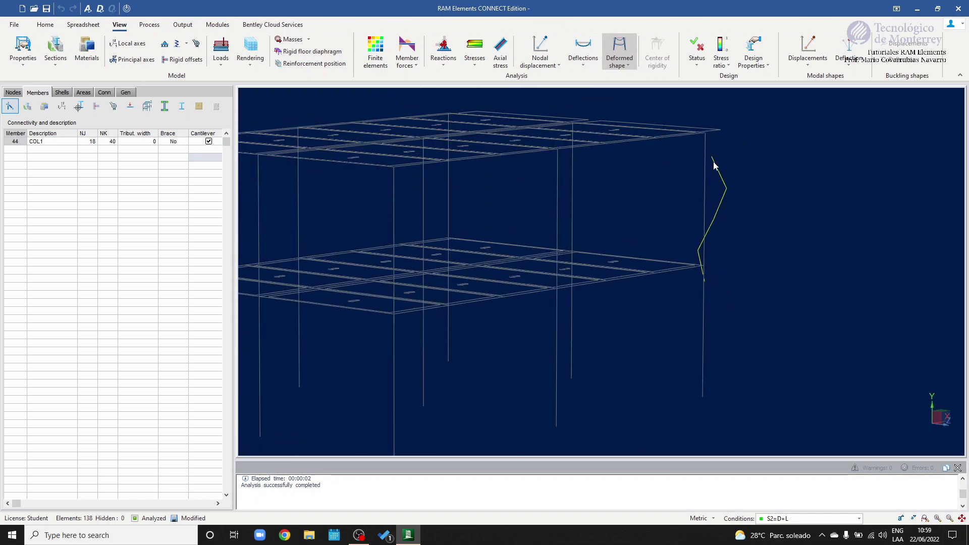
{"action": "middle_click_drag", "start_coordinate": [713, 124], "coordinate": [787, 242]}
{"action": "key", "text": "Escape"}
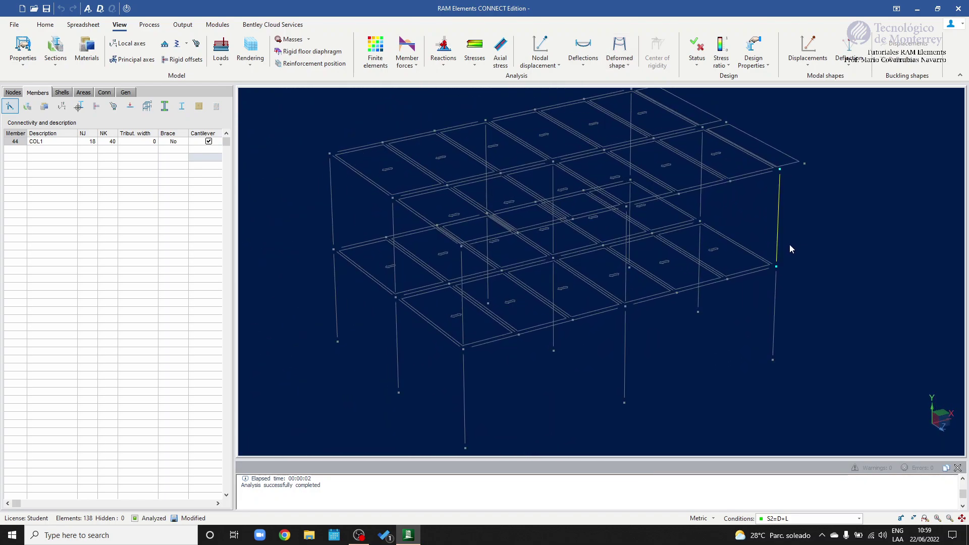
Step: Select all COL1 columns and display their deflections as a function of length, Defl=f(L), in axes 2 and 3
{"action": "double_click", "coordinate": [778, 220]}
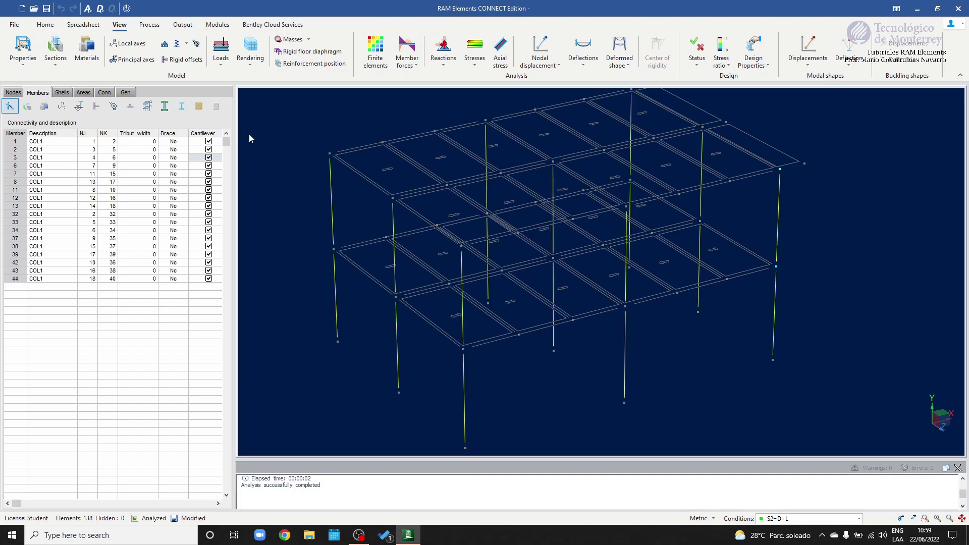
{"action": "left_click", "coordinate": [583, 53]}
{"action": "left_click", "coordinate": [609, 82]}
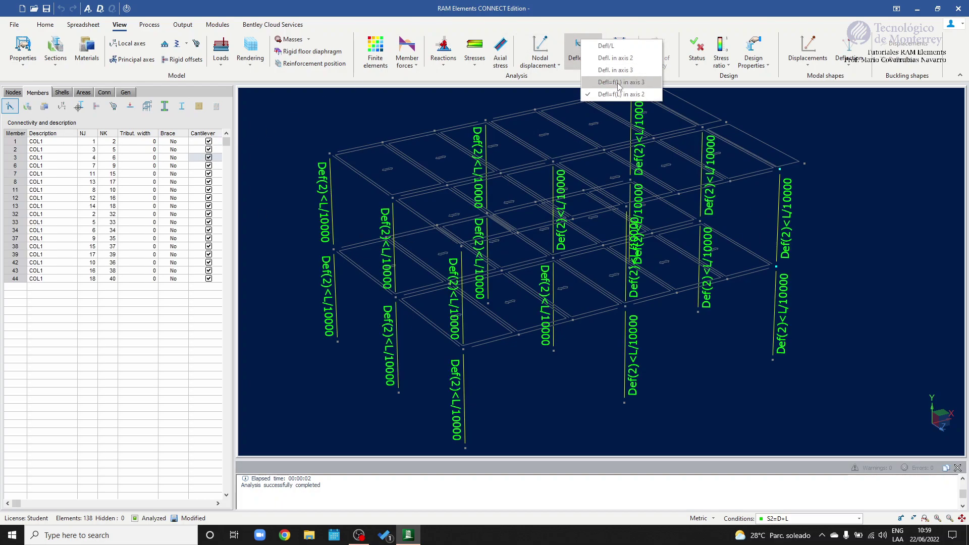
{"action": "left_click", "coordinate": [611, 94]}
{"action": "middle_click_drag", "start_coordinate": [589, 213], "coordinate": [641, 218]}
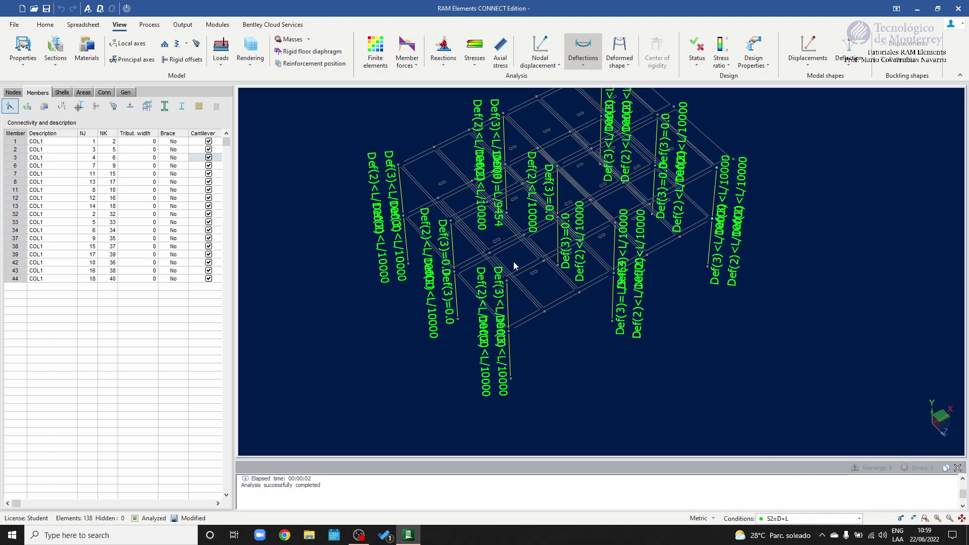
Step: Examine the columns' deflection-to-length ratios in axes 2 and 3 around the frame, and hide the deflections
{"action": "scroll", "coordinate": [495, 333], "scroll_direction": "up", "scroll_amount": 5}
{"action": "scroll", "coordinate": [503, 288], "scroll_direction": "up", "scroll_amount": 2}
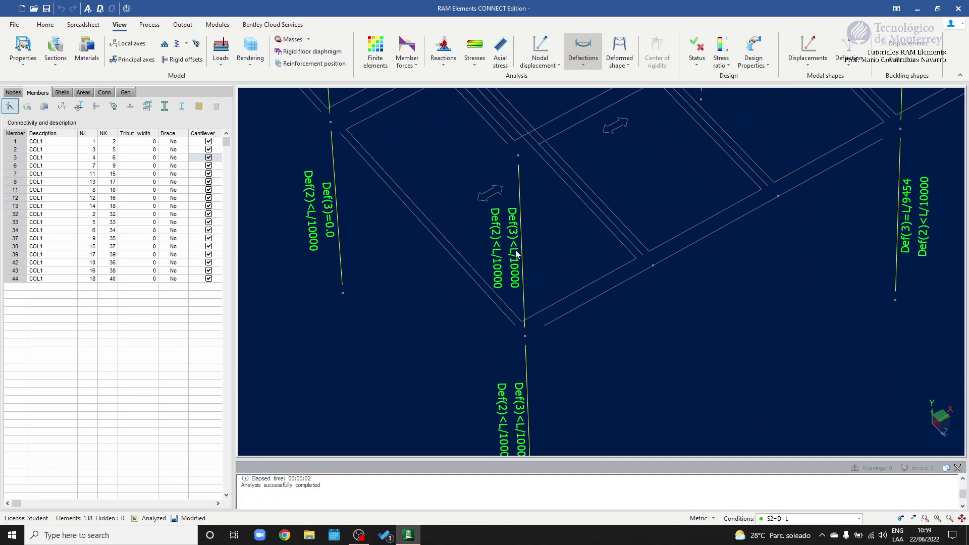
{"action": "scroll", "coordinate": [666, 350], "scroll_direction": "down", "scroll_amount": 3}
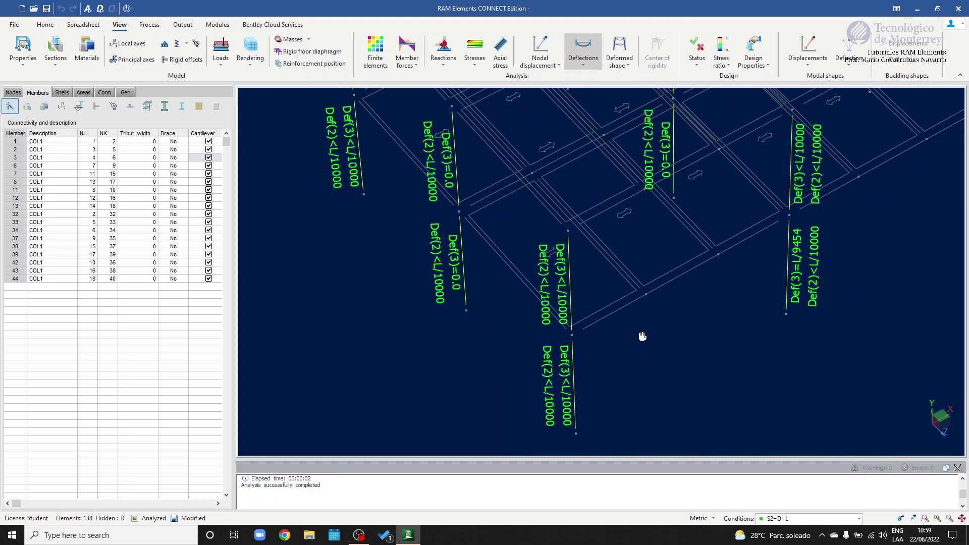
{"action": "middle_click_drag", "start_coordinate": [649, 339], "coordinate": [601, 354]}
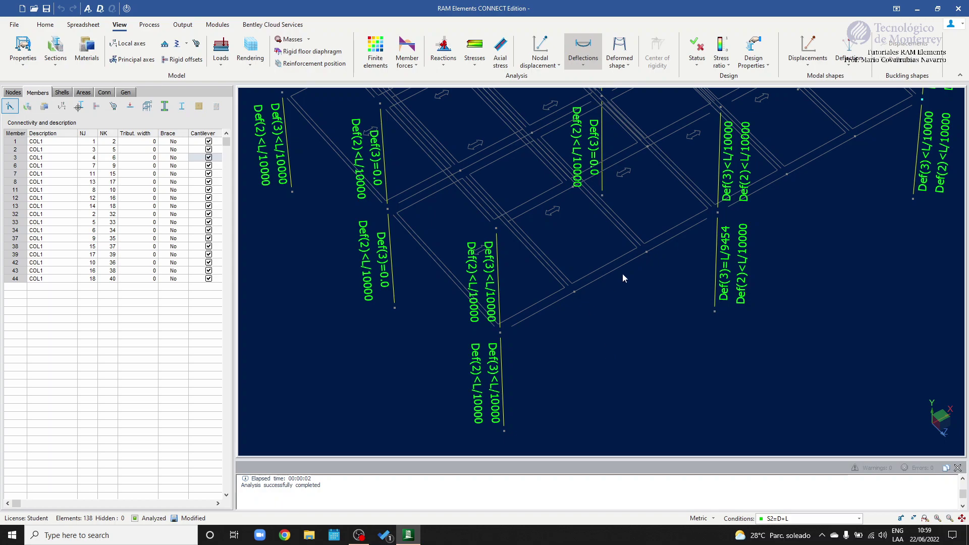
{"action": "right_click_drag", "start_coordinate": [792, 277], "coordinate": [778, 276]}
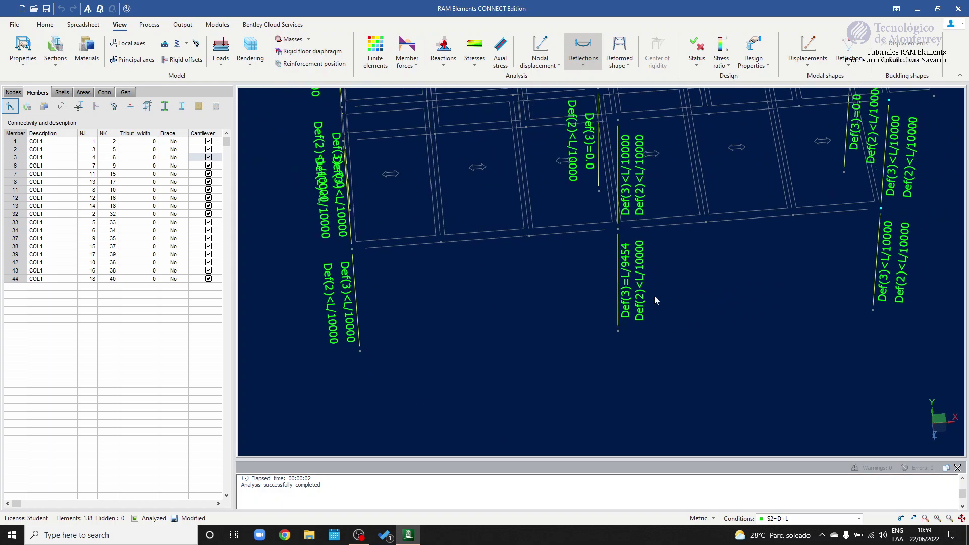
{"action": "scroll", "coordinate": [634, 291], "scroll_direction": "up", "scroll_amount": 3}
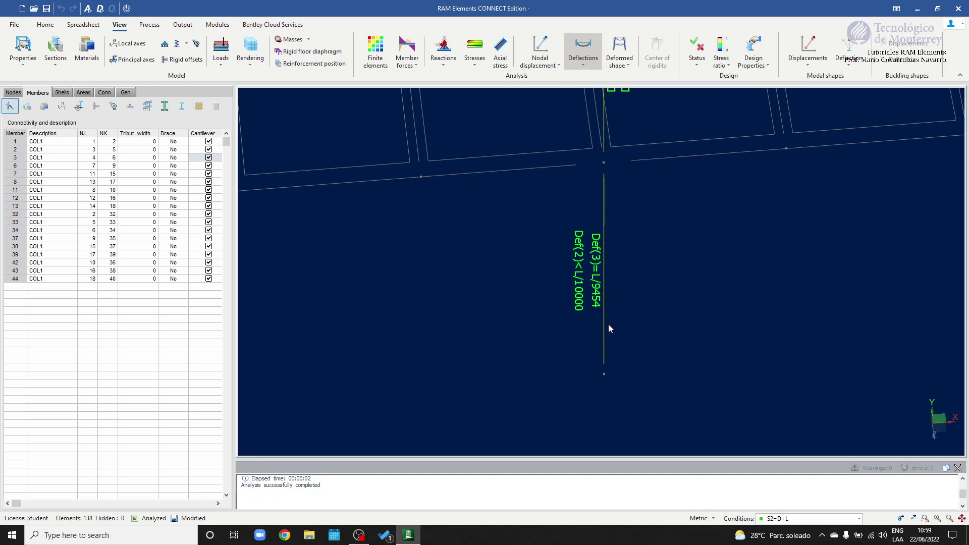
{"action": "scroll", "coordinate": [607, 327], "scroll_direction": "down", "scroll_amount": 3}
{"action": "middle_click_drag", "start_coordinate": [626, 333], "coordinate": [670, 338]}
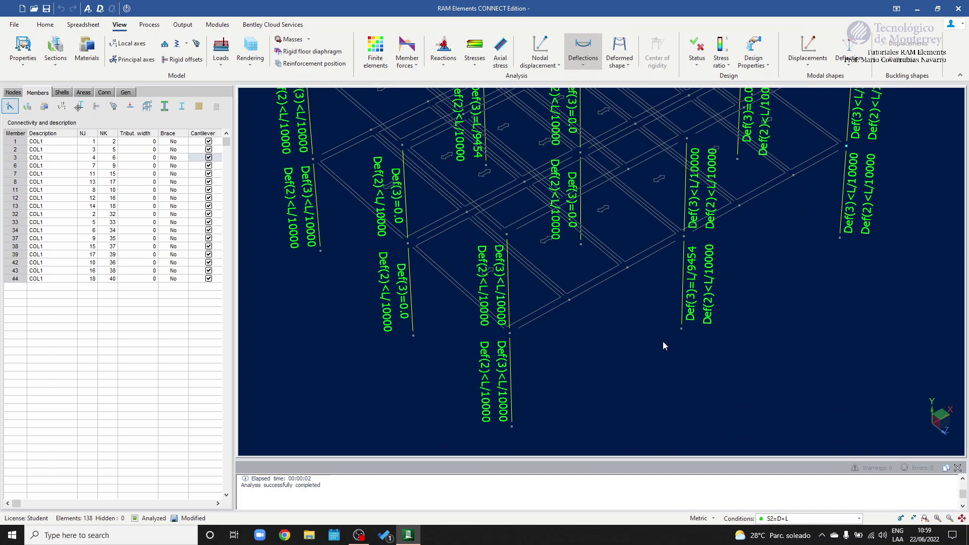
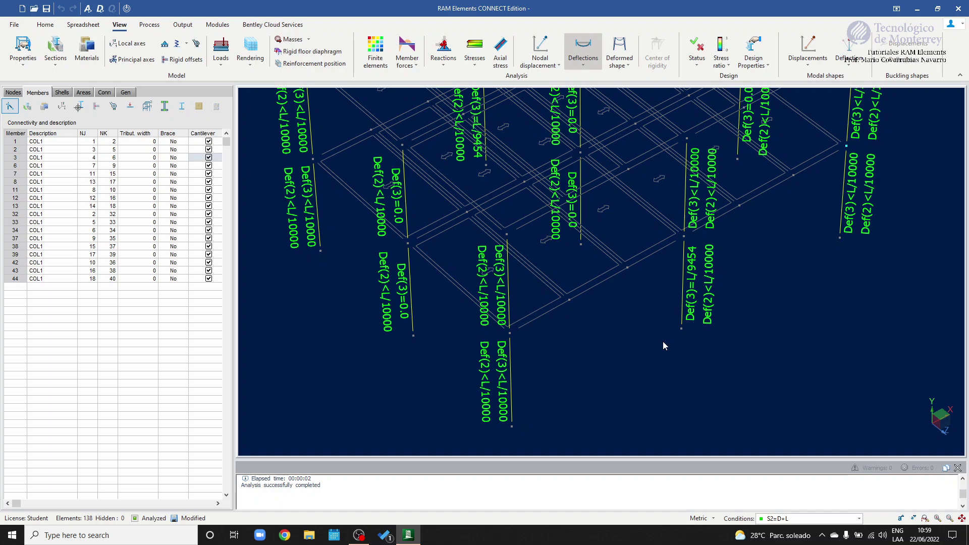
{"action": "scroll", "coordinate": [619, 320], "scroll_direction": "down", "scroll_amount": 3}
{"action": "middle_click_drag", "start_coordinate": [620, 320], "coordinate": [625, 231]}
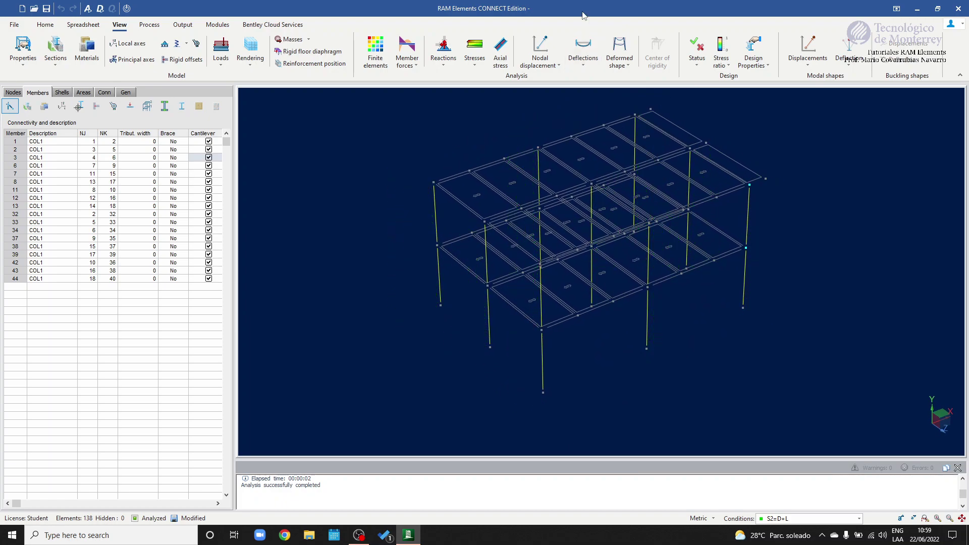
Step: Select the three column-top nodes along one upper-floor edge and display their nodal translations Tx, Ty and Tz
{"action": "middle_click_drag", "start_coordinate": [612, 156], "coordinate": [695, 212]}
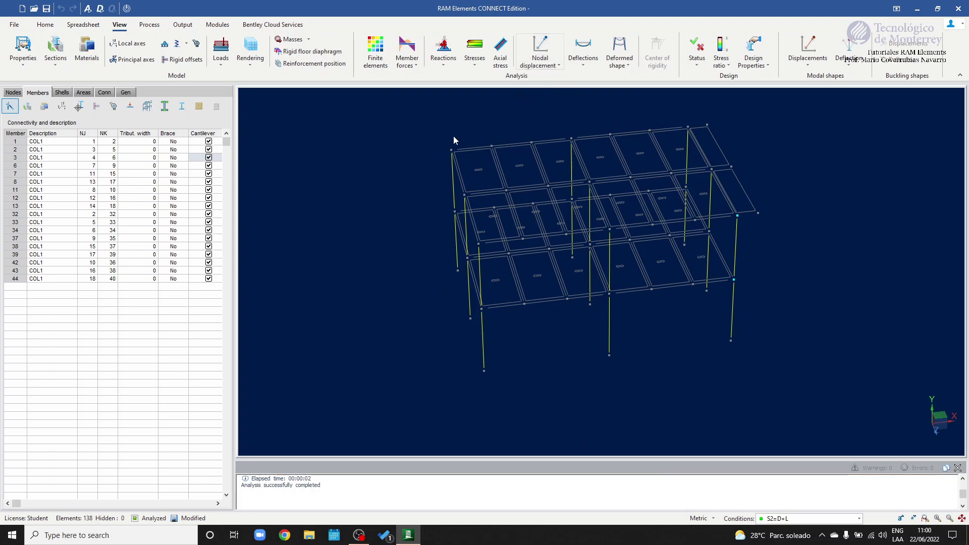
{"action": "left_click_drag", "start_coordinate": [462, 162], "coordinate": [464, 163]}
{"action": "middle_click_drag", "start_coordinate": [580, 153], "coordinate": [608, 155]}
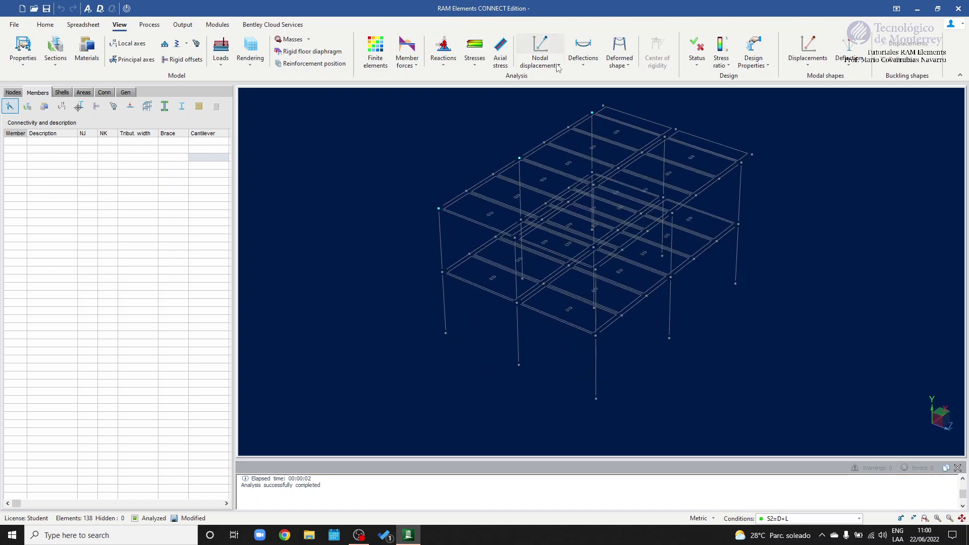
{"action": "left_click", "coordinate": [540, 53]}
{"action": "left_click", "coordinate": [544, 78]}
{"action": "left_click", "coordinate": [541, 89]}
{"action": "left_click", "coordinate": [541, 101]}
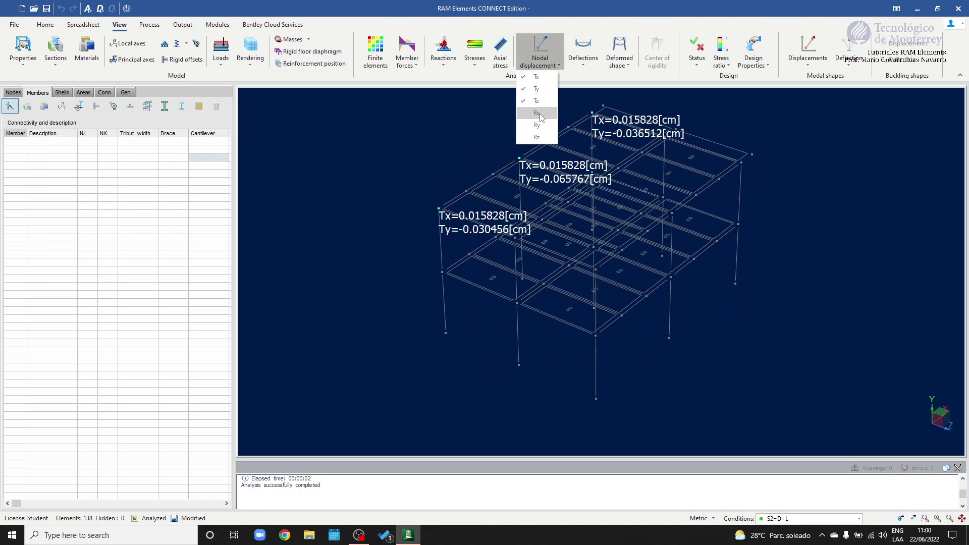
Step: Add the nodal rotations Rx, Ry and Rz to the display and inspect the values at the selected nodes
{"action": "left_click", "coordinate": [540, 113]}
{"action": "left_click", "coordinate": [539, 125]}
{"action": "left_click", "coordinate": [538, 137]}
{"action": "left_click", "coordinate": [671, 196]}
{"action": "middle_click_drag", "start_coordinate": [671, 196], "coordinate": [659, 196]}
{"action": "middle_click_drag", "start_coordinate": [661, 129], "coordinate": [661, 152]}
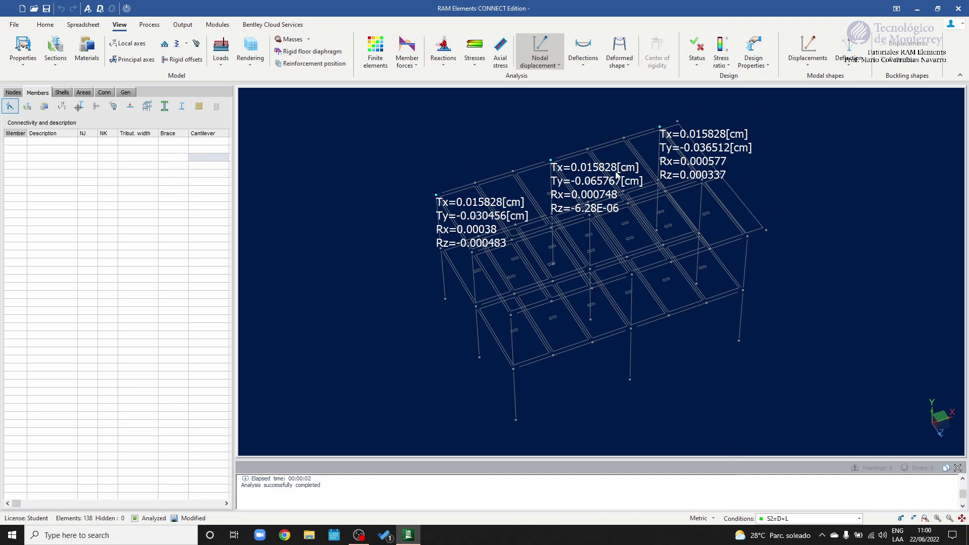
Step: Open the metric units configuration and set the distributed loads/forces unit to Ton/m
{"action": "left_click", "coordinate": [704, 518]}
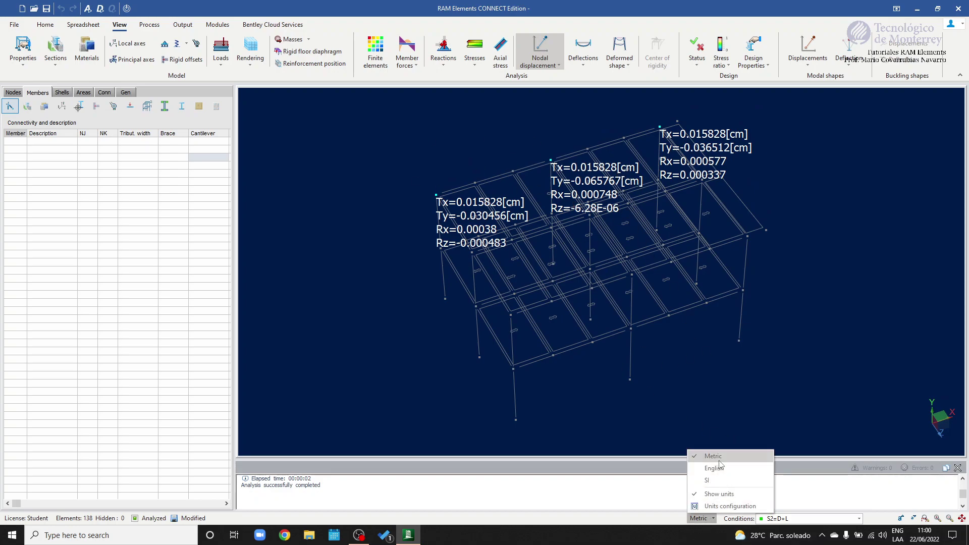
{"action": "left_click", "coordinate": [725, 508]}
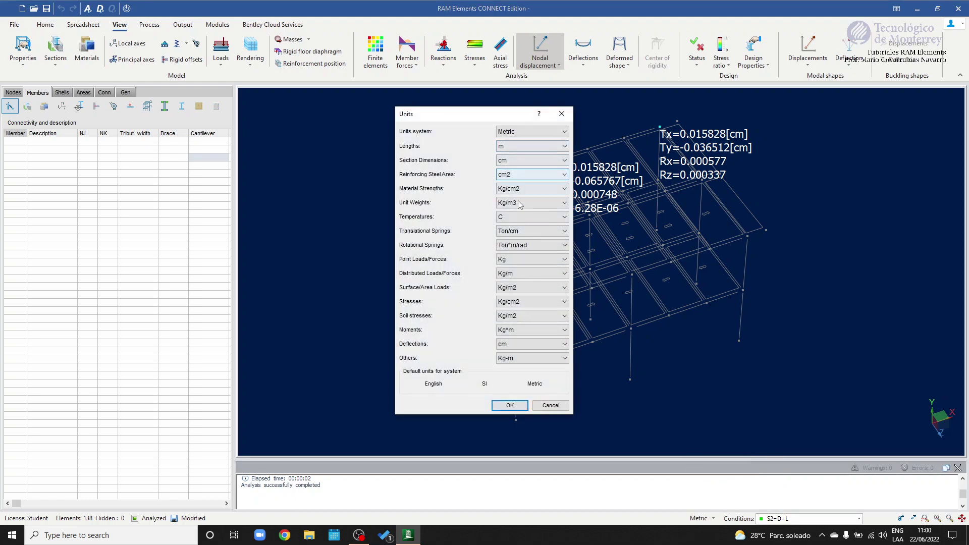
{"action": "scroll", "coordinate": [522, 273], "scroll_direction": "down", "scroll_amount": 1}
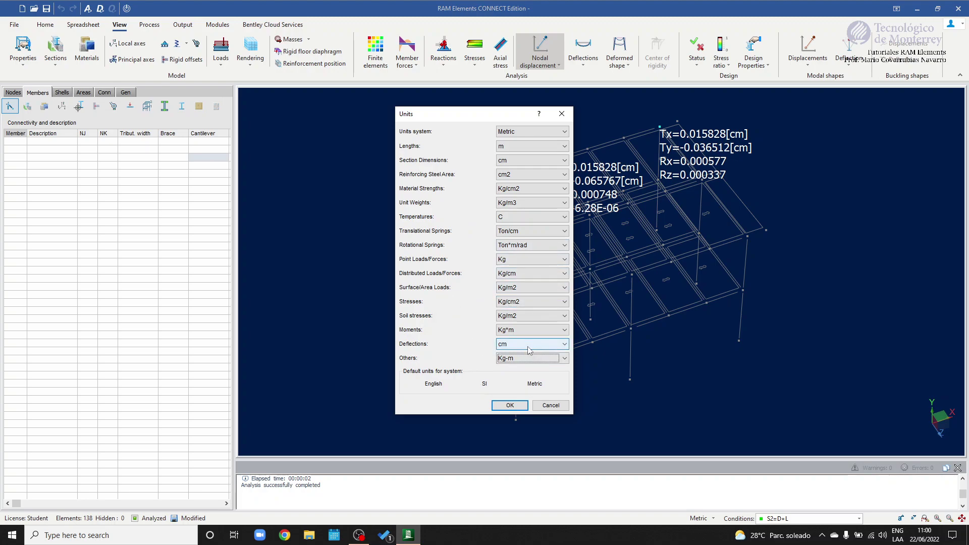
{"action": "scroll", "coordinate": [528, 277], "scroll_direction": "down", "scroll_amount": 1}
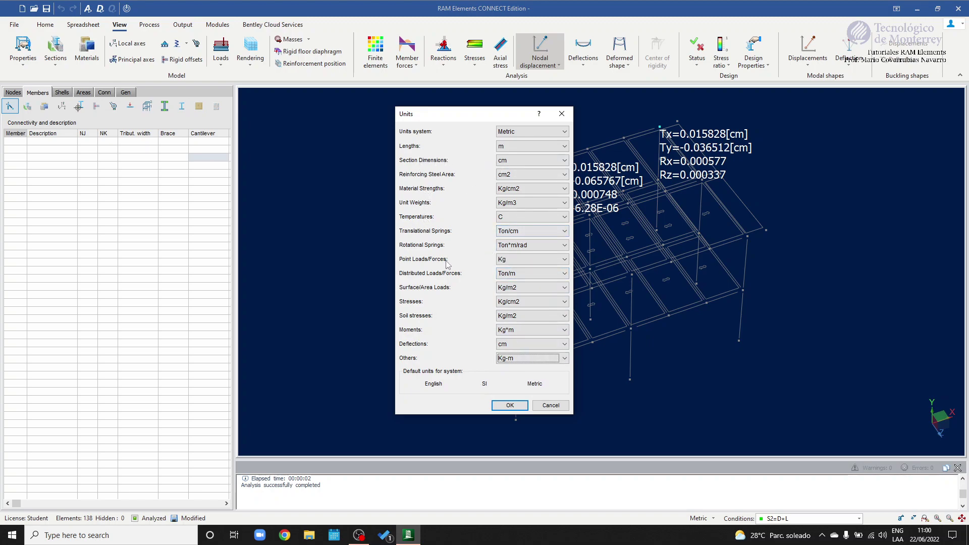
Step: Check the available deflection units in the units configuration and leave the deflections in cm
{"action": "left_click", "coordinate": [520, 348]}
{"action": "left_click", "coordinate": [533, 354]}
{"action": "left_click", "coordinate": [531, 346]}
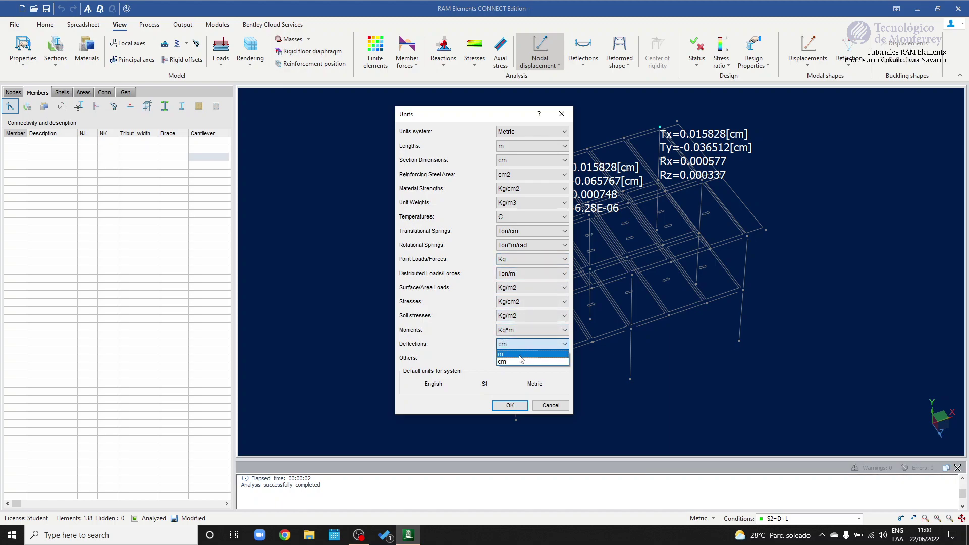
{"action": "left_click", "coordinate": [438, 320]}
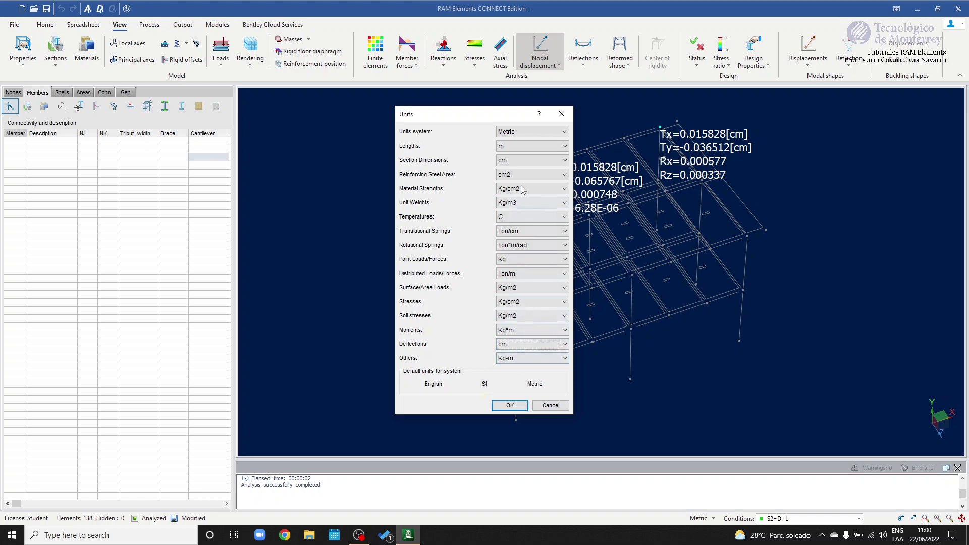
Step: Choose cm as the section dimensions unit and accept the unit settings
{"action": "left_click", "coordinate": [525, 161]}
{"action": "left_click", "coordinate": [525, 178]}
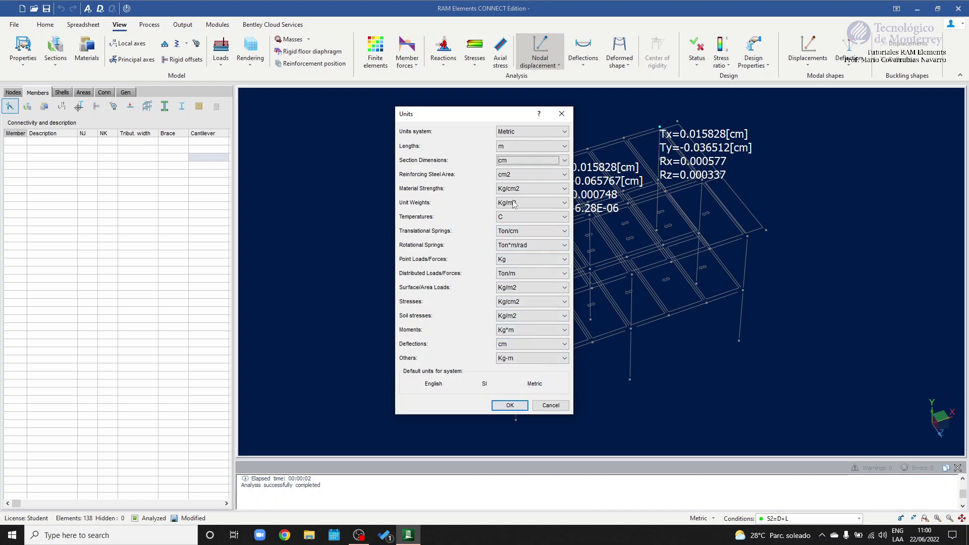
{"action": "left_click", "coordinate": [511, 405]}
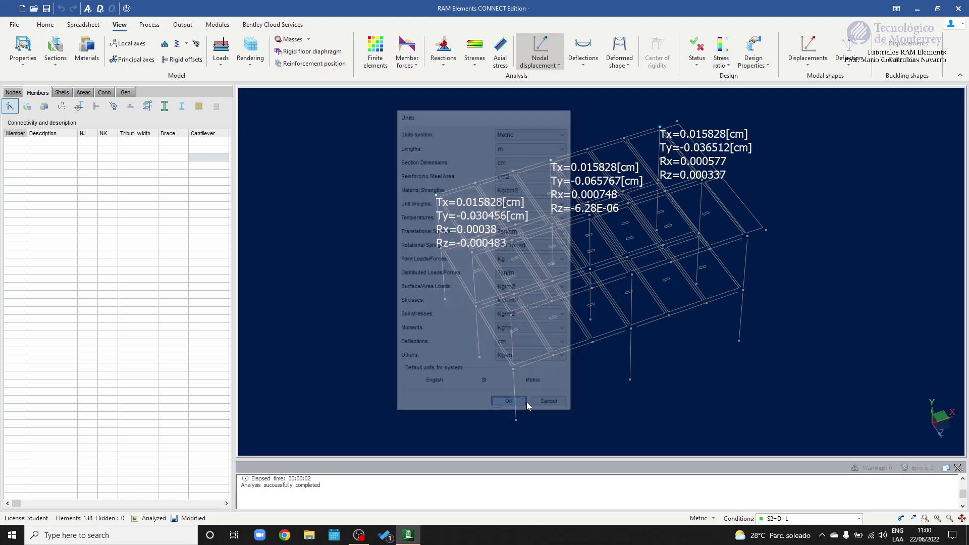
Step: Add the first-level corner node to the selection to show its nodal displacements
{"action": "middle_click_drag", "start_coordinate": [657, 190], "coordinate": [700, 192]}
{"action": "left_click", "coordinate": [481, 273]}
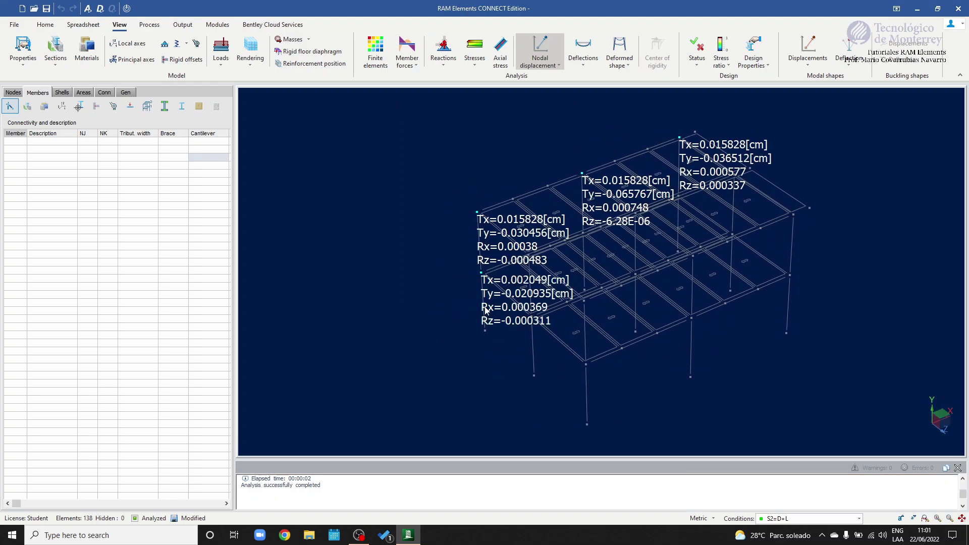
{"action": "mouse_move", "coordinate": [662, 309]}
{"action": "middle_mouse_down"}
{"action": "mouse_move", "coordinate": [655, 290]}
{"action": "mouse_move", "coordinate": [655, 299]}
{"action": "middle_mouse_up"}
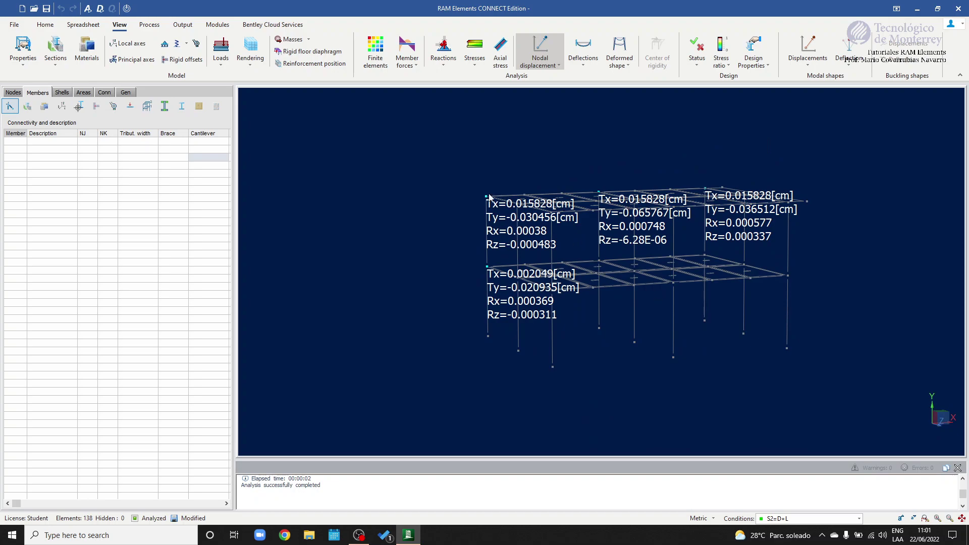
Step: Select the nodes of the two floor levels, then only the column base nodes, to compare their displacements
{"action": "left_click_drag", "start_coordinate": [399, 144], "coordinate": [857, 304]}
{"action": "middle_click_drag", "start_coordinate": [856, 304], "coordinate": [854, 298]}
{"action": "left_click_drag", "start_coordinate": [457, 324], "coordinate": [853, 386]}
{"action": "middle_click_drag", "start_coordinate": [755, 375], "coordinate": [772, 380]}
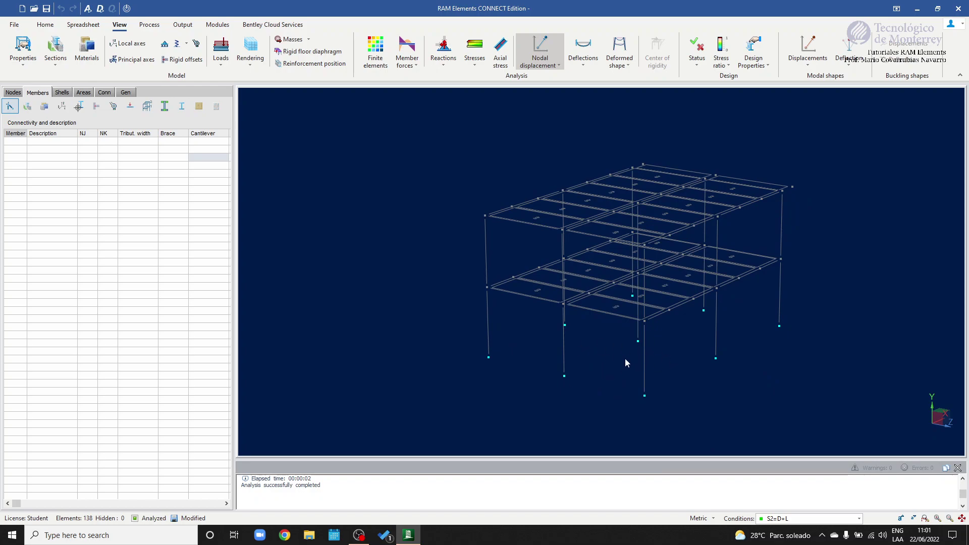
Step: Display the supports and select the whole structure to inspect the displacements at every node, then clear the selection
{"action": "mouse_move", "coordinate": [670, 341]}
{"action": "middle_mouse_down"}
{"action": "mouse_move", "coordinate": [697, 348]}
{"action": "mouse_move", "coordinate": [688, 344]}
{"action": "mouse_move", "coordinate": [673, 365]}
{"action": "mouse_move", "coordinate": [616, 317]}
{"action": "middle_mouse_up"}
{"action": "left_click", "coordinate": [166, 46]}
{"action": "mouse_move", "coordinate": [594, 280]}
{"action": "middle_mouse_down"}
{"action": "mouse_move", "coordinate": [580, 256]}
{"action": "mouse_move", "coordinate": [571, 259]}
{"action": "middle_mouse_up"}
{"action": "left_click_drag", "start_coordinate": [397, 121], "coordinate": [911, 408]}
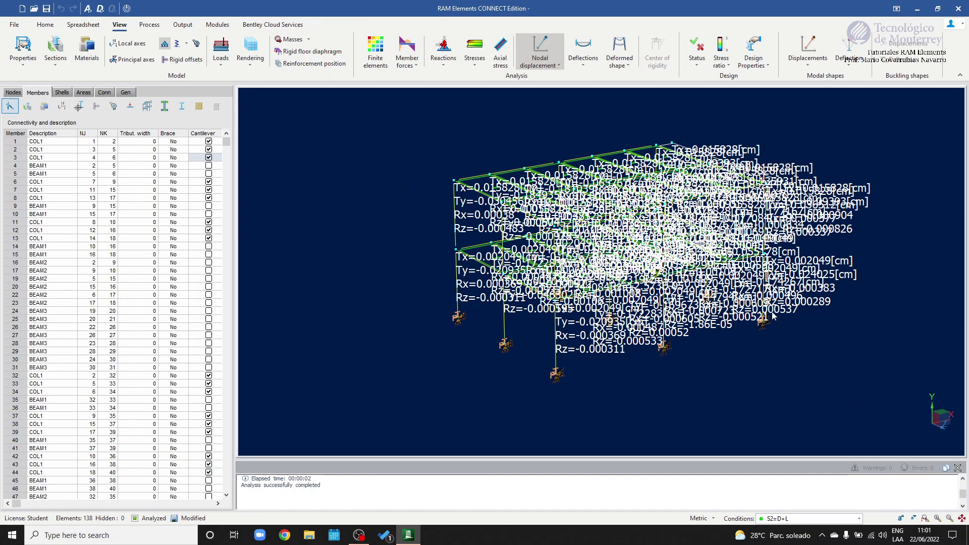
{"action": "left_click", "coordinate": [817, 356]}
{"action": "middle_click_drag", "start_coordinate": [816, 356], "coordinate": [855, 225]}
{"action": "middle_click_drag", "start_coordinate": [859, 172], "coordinate": [866, 191]}
{"action": "scroll", "coordinate": [865, 185], "scroll_direction": "up", "scroll_amount": 1}
{"action": "middle_click_drag", "start_coordinate": [860, 234], "coordinate": [860, 231]}
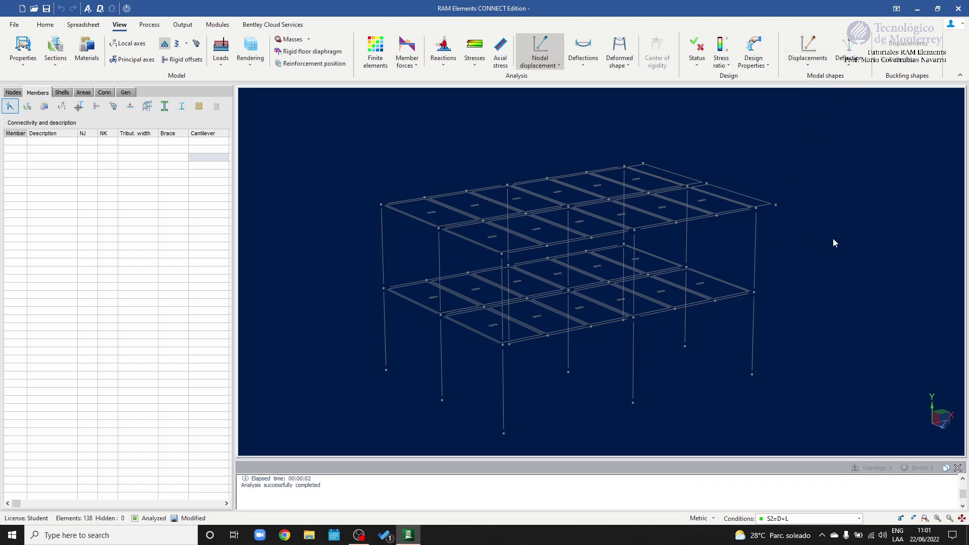
{"action": "middle_click_drag", "start_coordinate": [834, 243], "coordinate": [859, 219]}
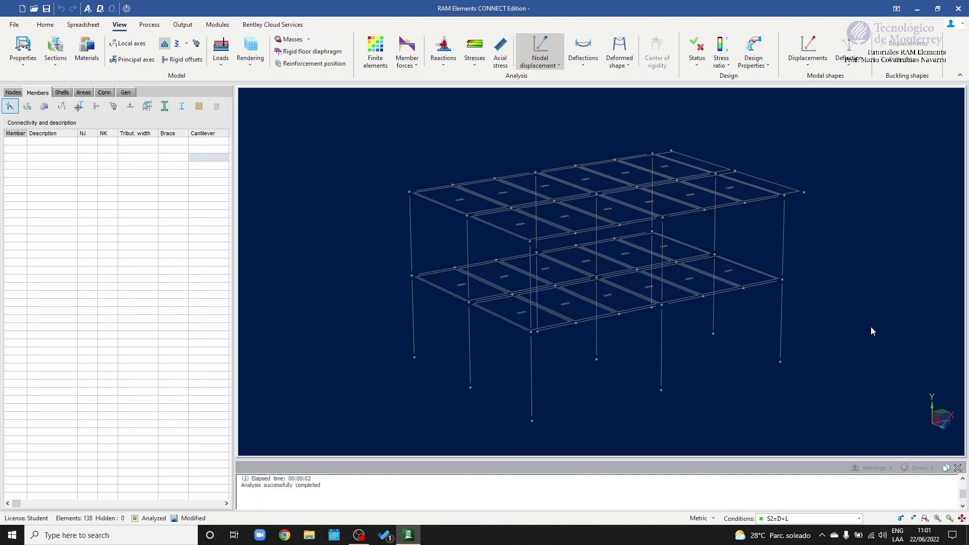
{"action": "middle_click_drag", "start_coordinate": [835, 298], "coordinate": [840, 292]}
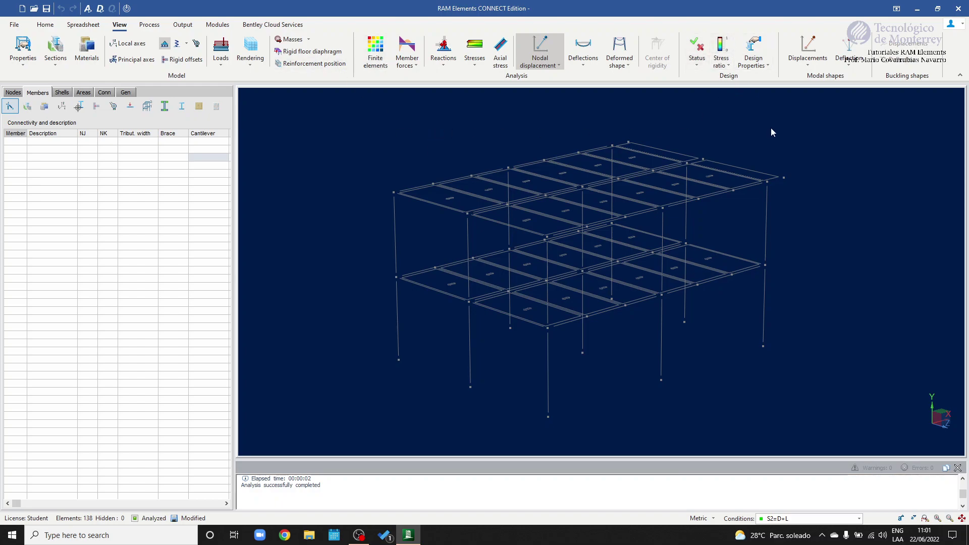
{"action": "middle_click_drag", "start_coordinate": [771, 129], "coordinate": [794, 161]}
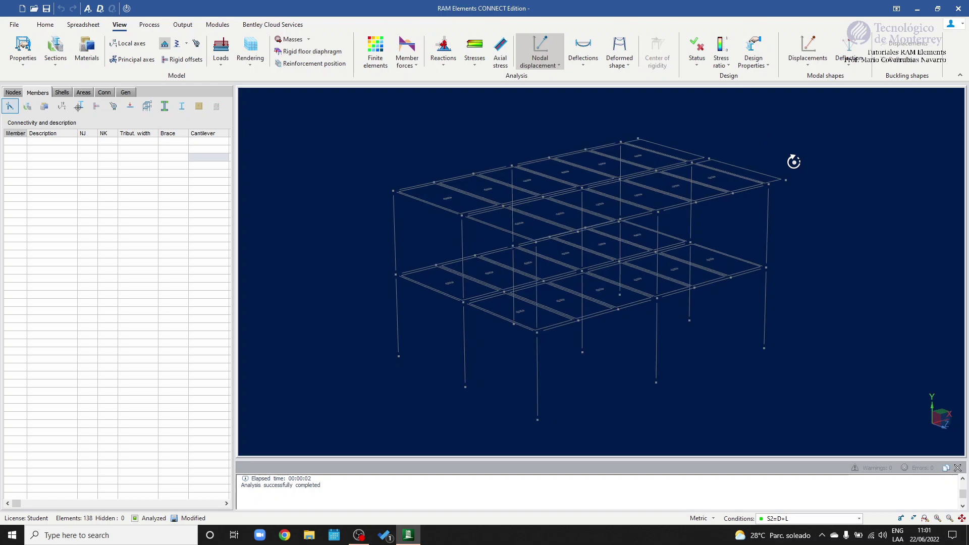
{"action": "left_click", "coordinate": [218, 24]}
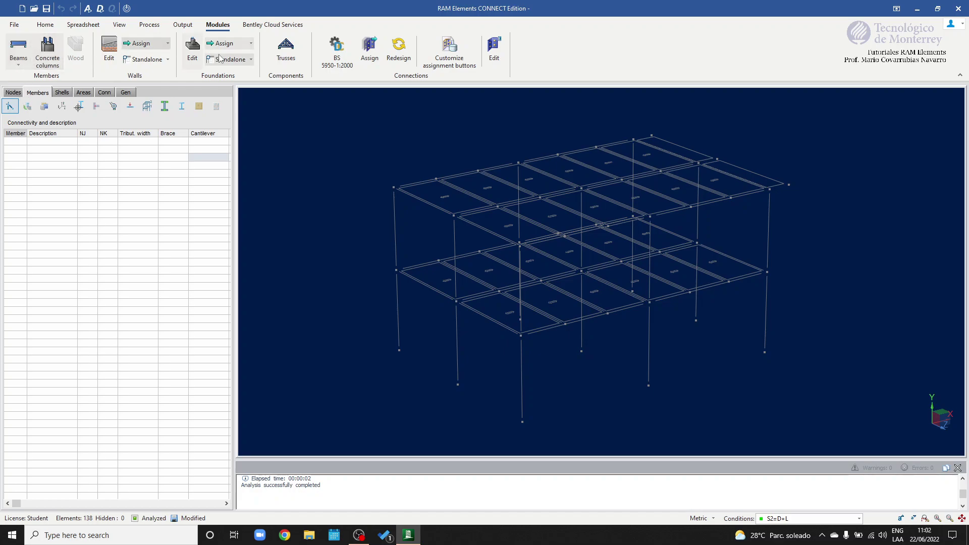
{"action": "left_click", "coordinate": [183, 24]}
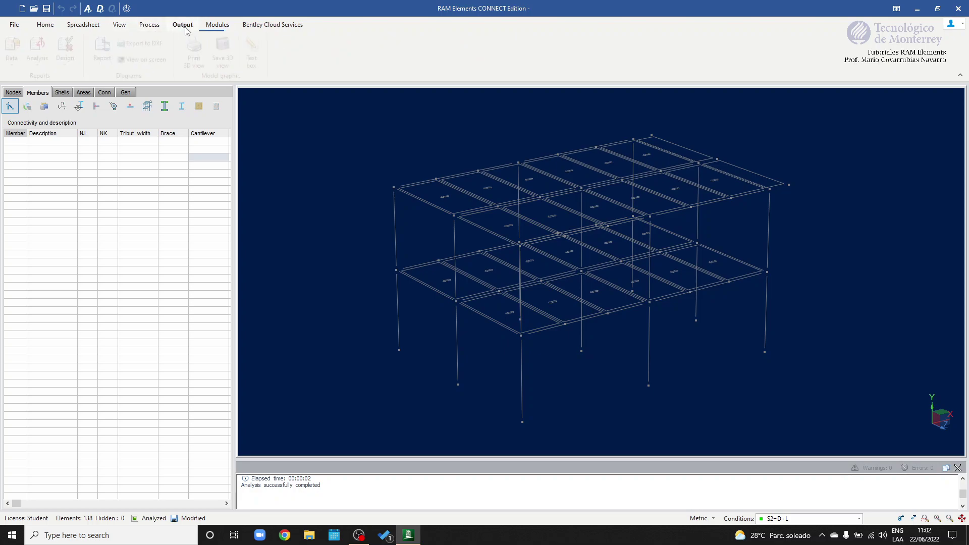
{"action": "left_click", "coordinate": [122, 24]}
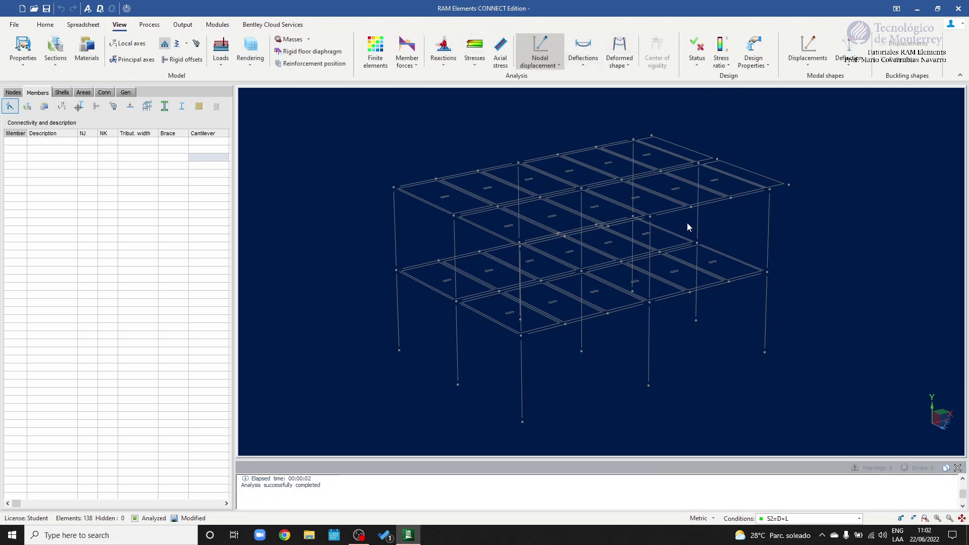
Step: Select the two BEAM1 members along the middle axis of the upper floor
{"action": "middle_click_drag", "start_coordinate": [630, 292], "coordinate": [415, 288]}
{"action": "middle_click_drag", "start_coordinate": [408, 238], "coordinate": [469, 229]}
{"action": "middle_click_drag", "start_coordinate": [561, 191], "coordinate": [538, 210]}
{"action": "scroll", "coordinate": [544, 205], "scroll_direction": "up", "scroll_amount": 2}
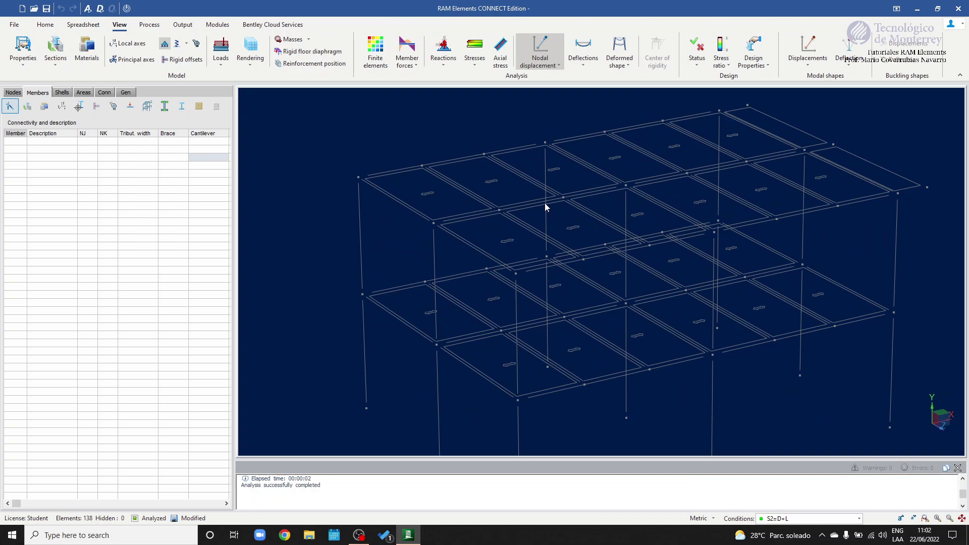
{"action": "left_click", "coordinate": [544, 204]}
{"action": "scroll", "coordinate": [547, 205], "scroll_direction": "down", "scroll_amount": 3}
{"action": "left_click", "coordinate": [614, 188], "text": "ctrl"}
Step: Display the Flexural moment 3-3 diagram of the selected beams together with its values
{"action": "left_click", "coordinate": [407, 55]}
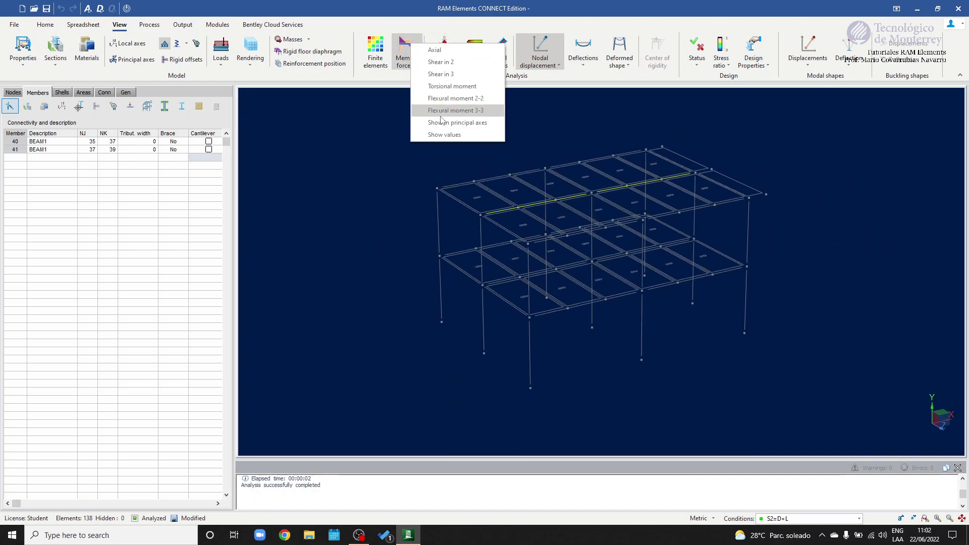
{"action": "left_click", "coordinate": [441, 110]}
{"action": "scroll", "coordinate": [666, 210], "scroll_direction": "up", "scroll_amount": 2}
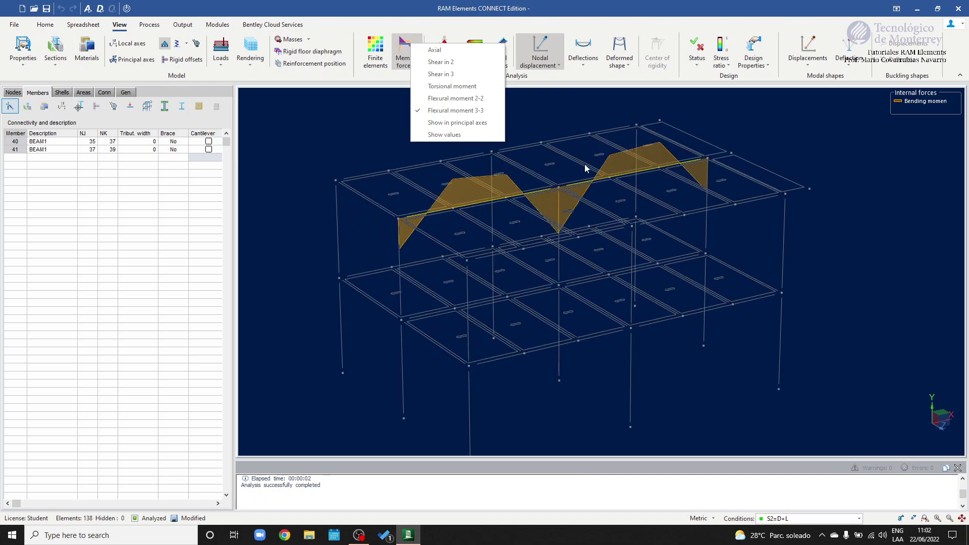
{"action": "left_click", "coordinate": [451, 135]}
{"action": "middle_click_drag", "start_coordinate": [798, 262], "coordinate": [825, 255]}
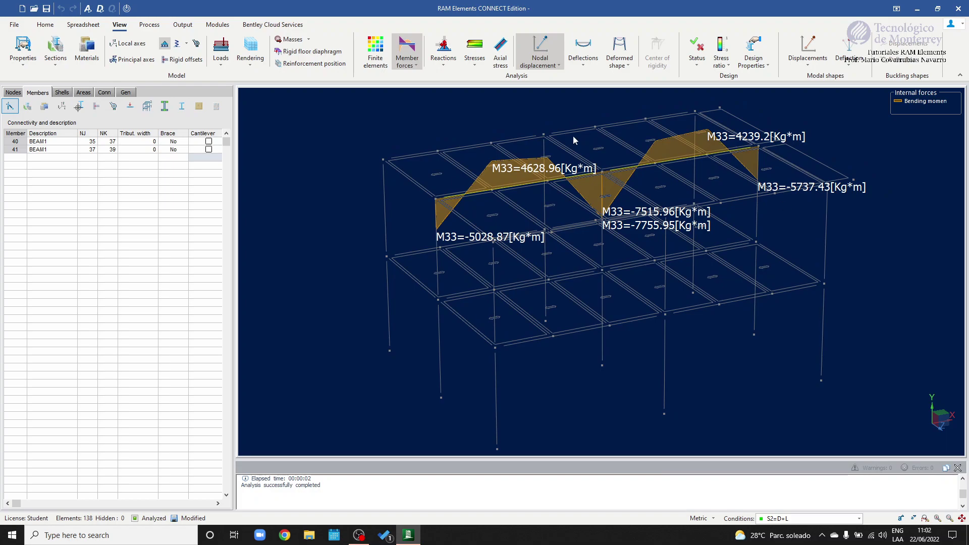
Step: Start saving the 3D view as a JPEG image and choose the Desktop as the destination folder
{"action": "left_click", "coordinate": [182, 25]}
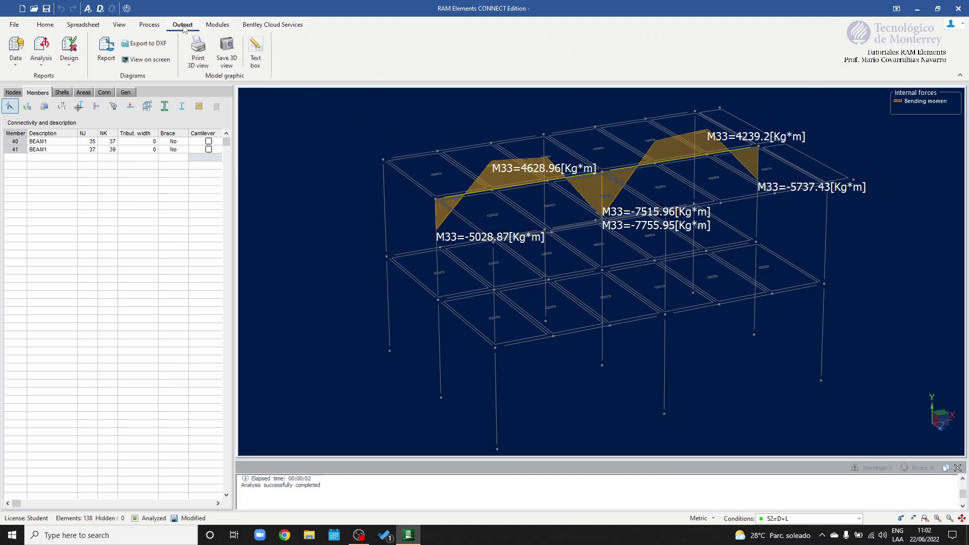
{"action": "left_click", "coordinate": [227, 52]}
{"action": "left_click", "coordinate": [544, 203]}
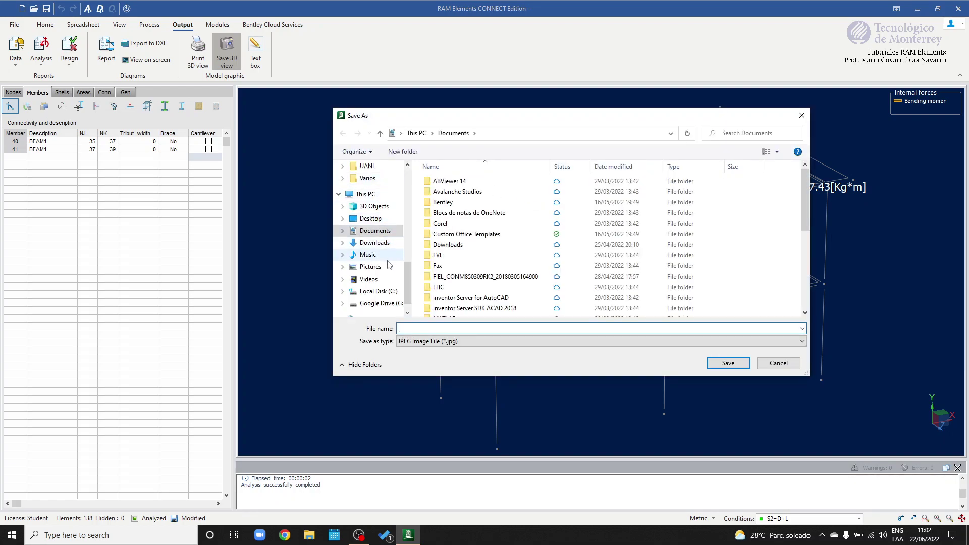
{"action": "mouse_move", "coordinate": [407, 291]}
{"action": "left_mouse_down"}
{"action": "mouse_move", "coordinate": [412, 254]}
{"action": "mouse_move", "coordinate": [412, 275]}
{"action": "left_mouse_up"}
{"action": "left_click", "coordinate": [370, 267]}
{"action": "left_click", "coordinate": [455, 327]}
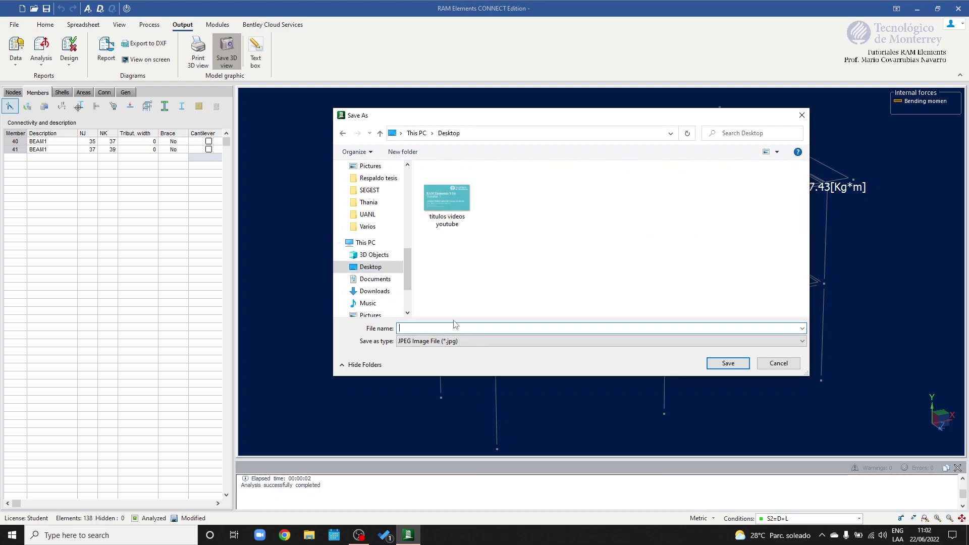
Step: Name the image file Vista Momento and accept the file location
{"action": "type", "text": "Vista <Momento"}
{"action": "key", "text": "Return"}
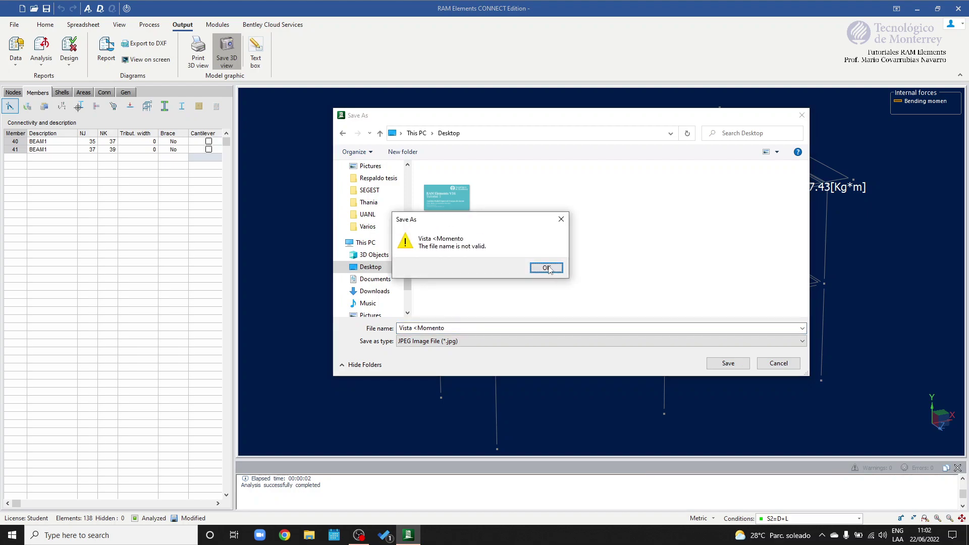
{"action": "key", "text": "Return"}
{"action": "left_click", "coordinate": [419, 329]}
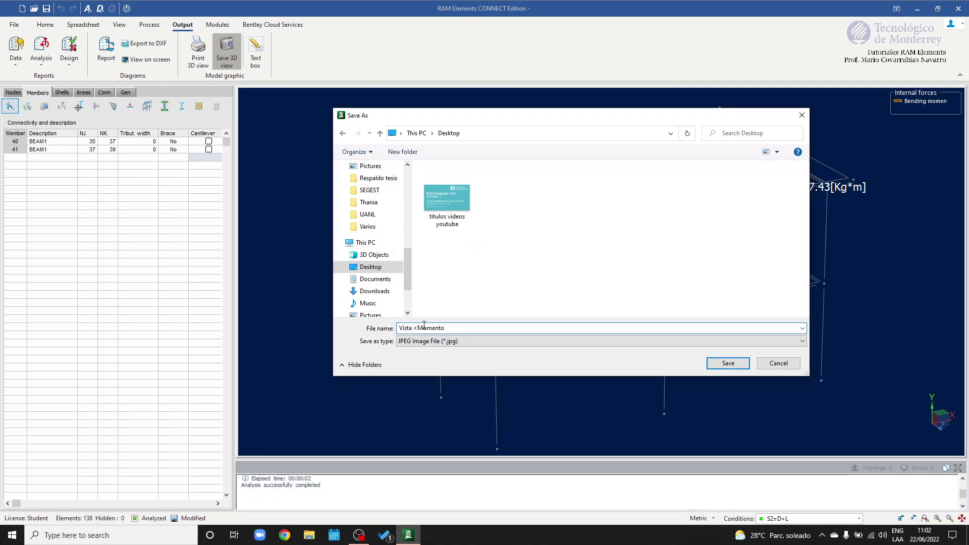
{"action": "key", "text": "BackSpace"}
{"action": "key", "text": "Return"}
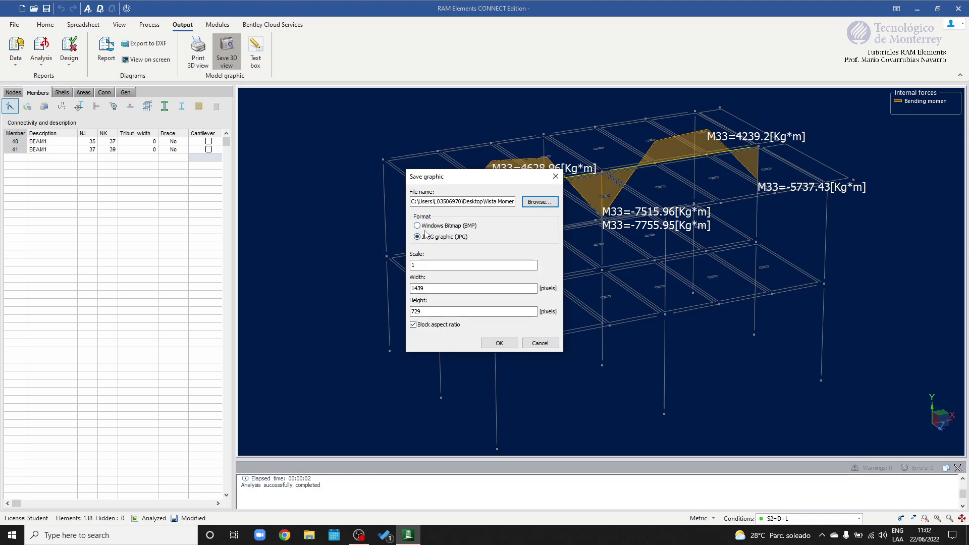
Step: Set the graphic's scale to 2 and generate the JPEG file
{"action": "left_click_drag", "start_coordinate": [429, 265], "coordinate": [381, 267]}
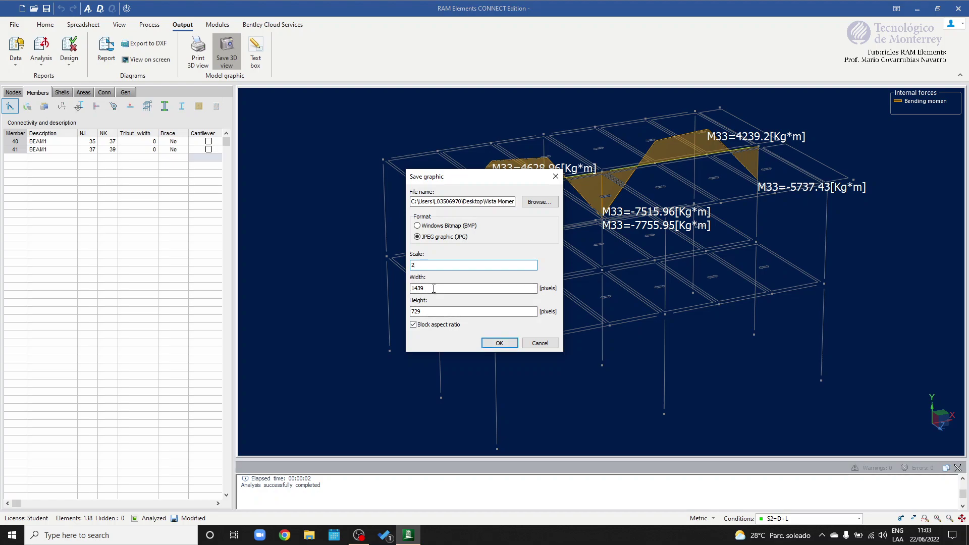
{"action": "left_click", "coordinate": [499, 344]}
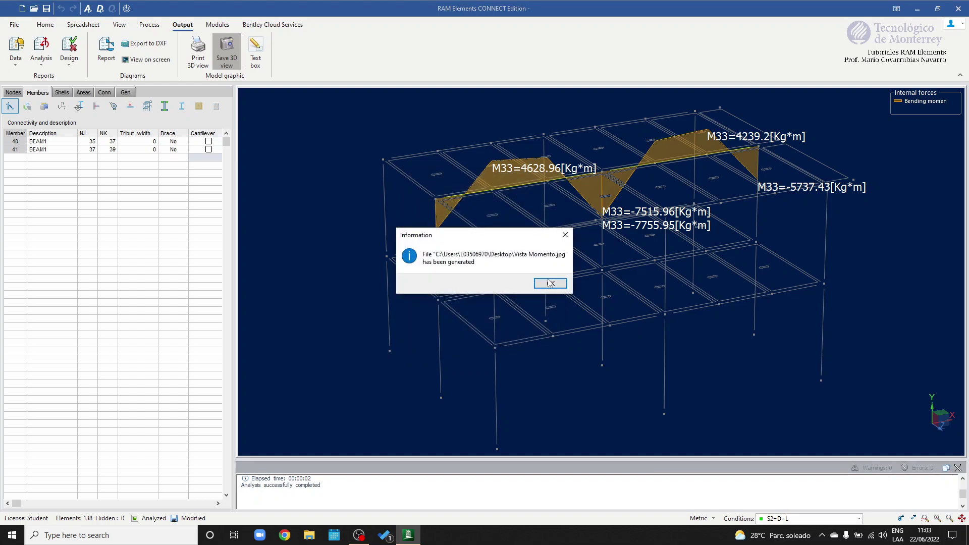
{"action": "left_click", "coordinate": [550, 283]}
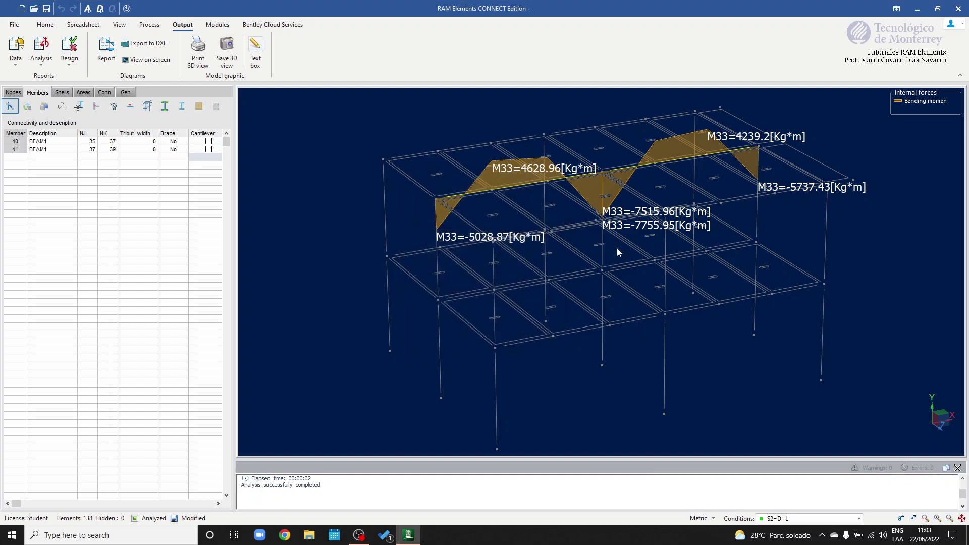
Step: Open the Vista Momento image from the Desktop to check it, close it and return to RAM Elements
{"action": "left_click", "coordinate": [918, 9]}
{"action": "double_click", "coordinate": [11, 122]}
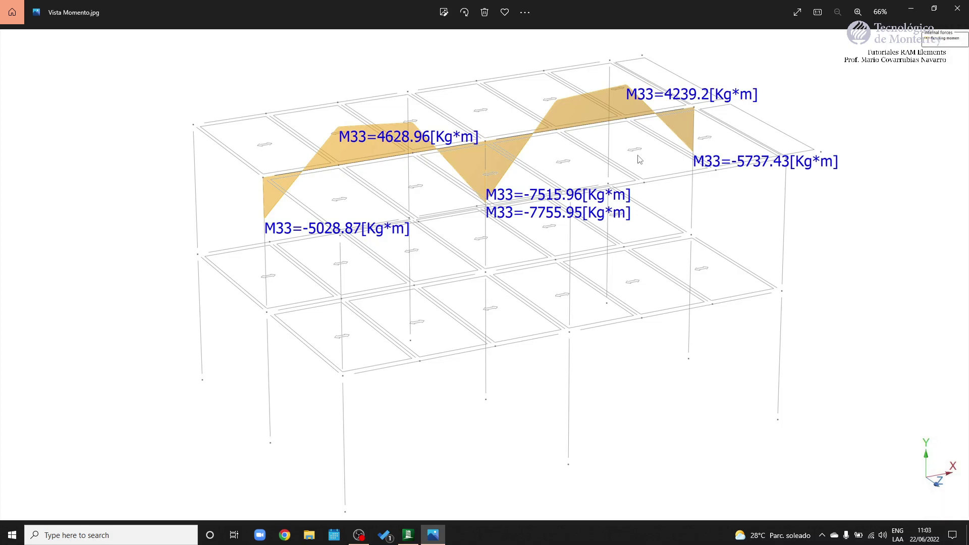
{"action": "left_click", "coordinate": [955, 14]}
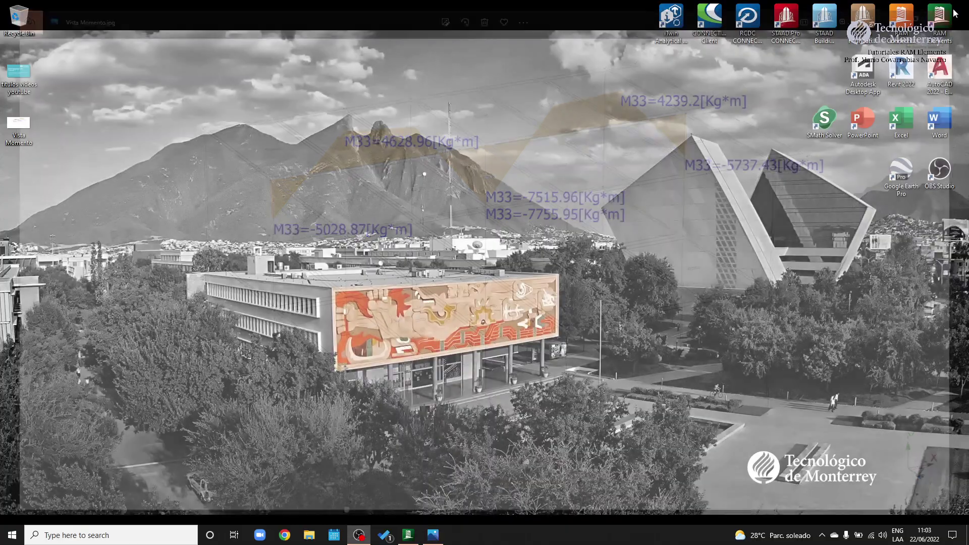
{"action": "left_click", "coordinate": [410, 536]}
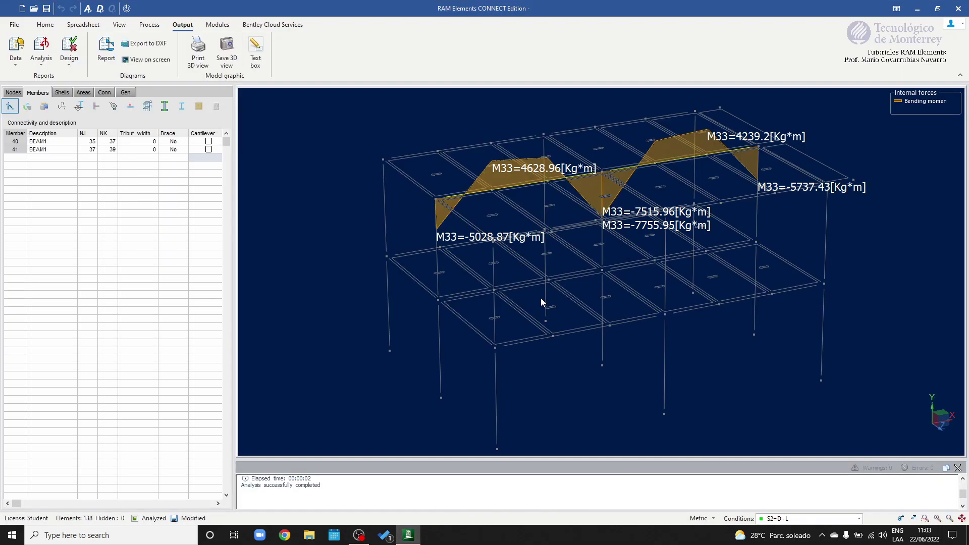
Step: Clear the beam selection, select the whole structure and show it as a rendered solid model
{"action": "left_click", "coordinate": [772, 188]}
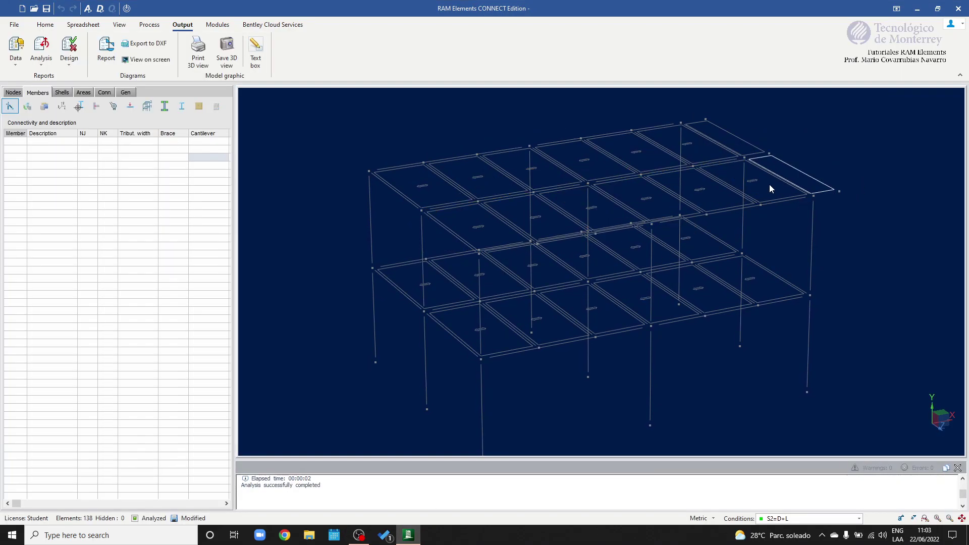
{"action": "scroll", "coordinate": [637, 155], "scroll_direction": "down", "scroll_amount": 1}
{"action": "middle_click_drag", "start_coordinate": [686, 196], "coordinate": [709, 256]}
{"action": "left_click_drag", "start_coordinate": [388, 103], "coordinate": [926, 406]}
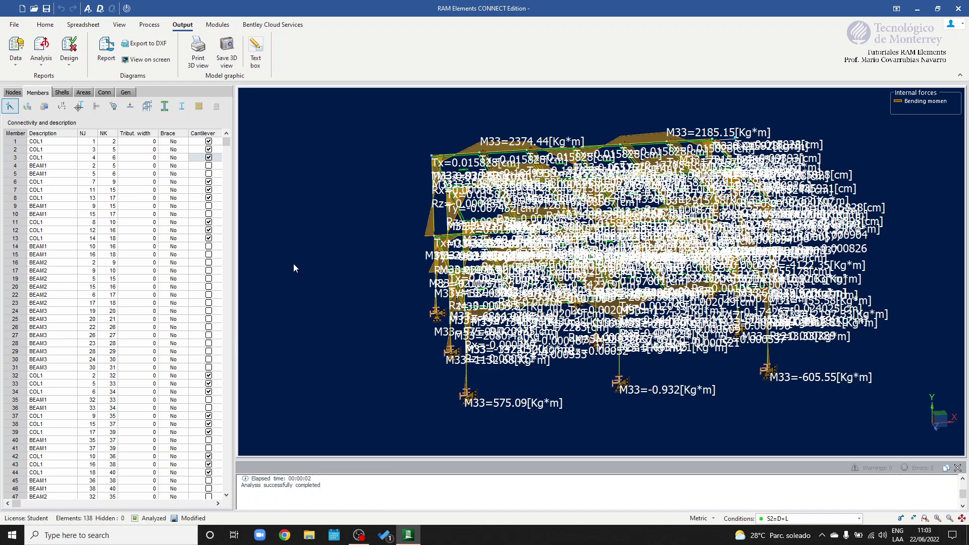
{"action": "right_click", "coordinate": [312, 248]}
{"action": "left_click", "coordinate": [425, 273]}
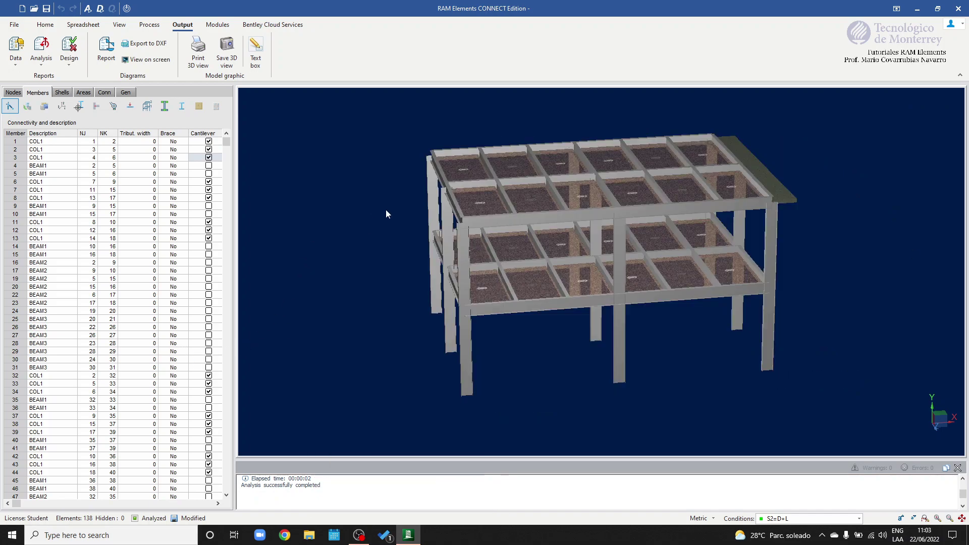
{"action": "middle_click_drag", "start_coordinate": [396, 216], "coordinate": [382, 177]}
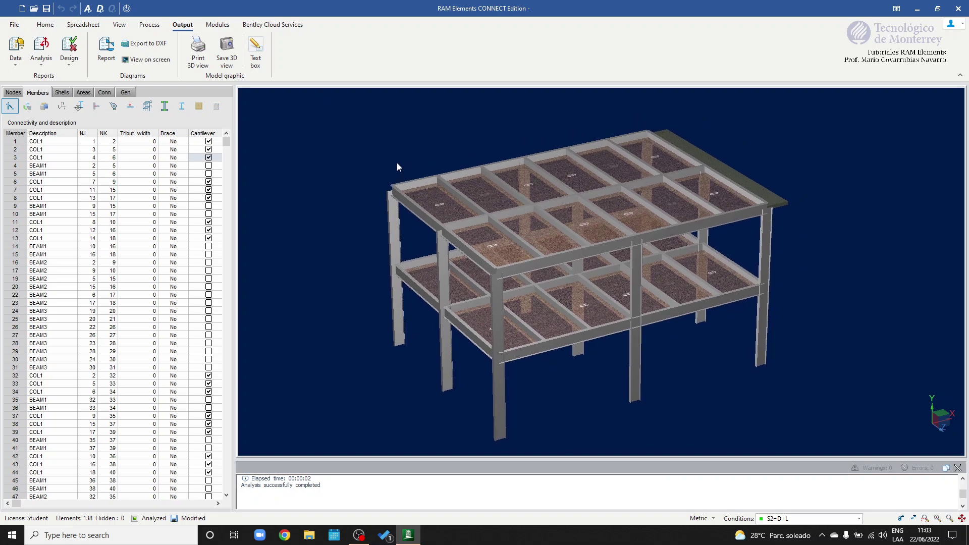
Step: Return the model to a plain wireframe display without result diagrams or labels
{"action": "key", "text": "ctrl+r"}
{"action": "middle_click_drag", "start_coordinate": [663, 178], "coordinate": [541, 171]}
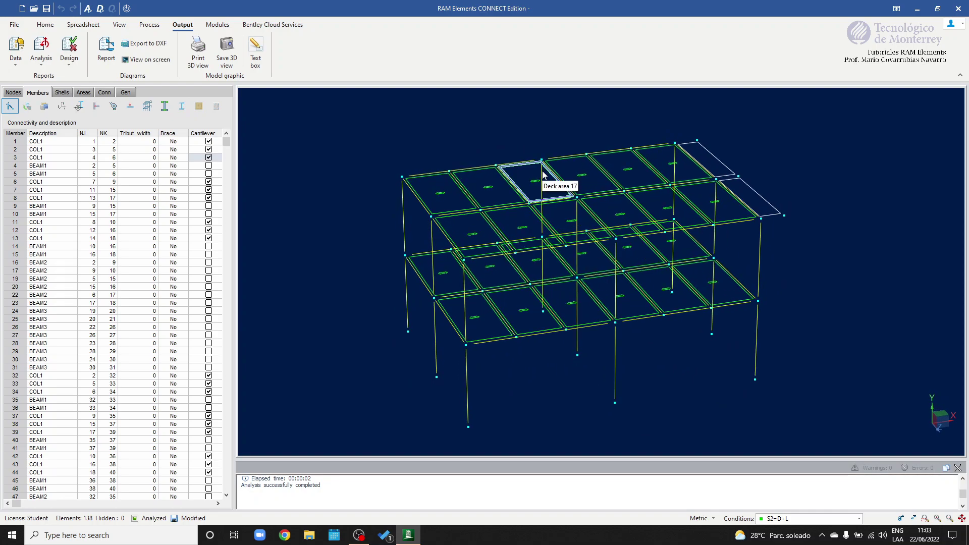
{"action": "left_click", "coordinate": [120, 25]}
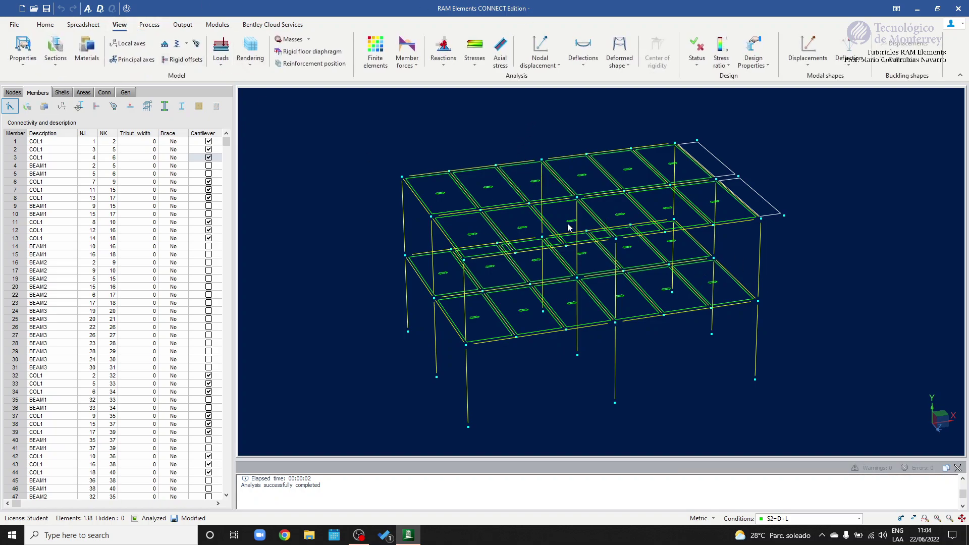
Step: Generate the geometry data report for the whole structure
{"action": "left_click", "coordinate": [182, 25]}
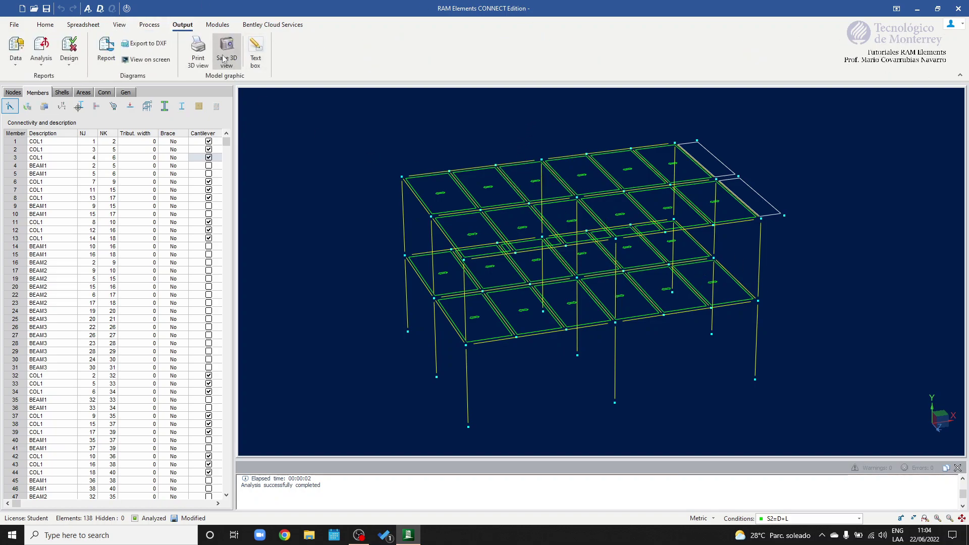
{"action": "middle_click_drag", "start_coordinate": [419, 209], "coordinate": [435, 207]}
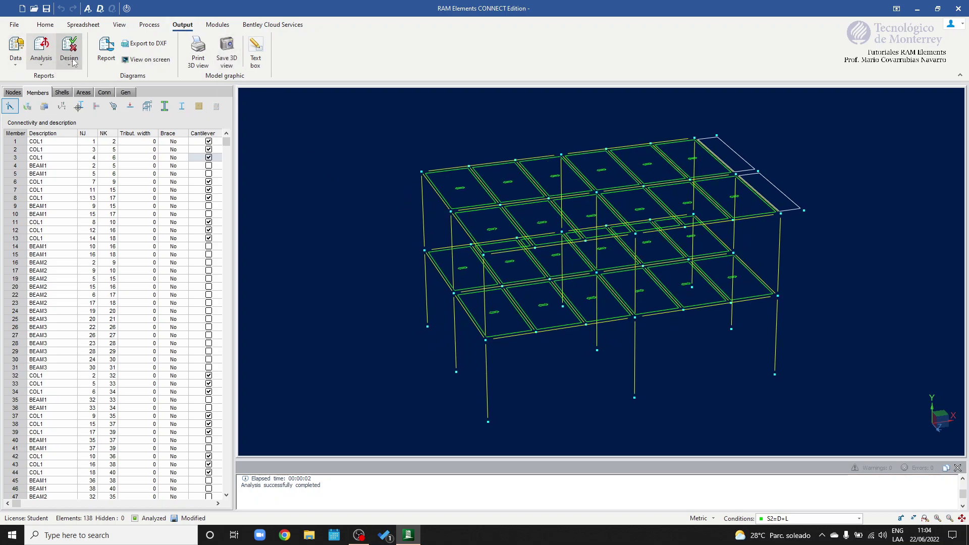
{"action": "middle_click_drag", "start_coordinate": [854, 241], "coordinate": [853, 245]}
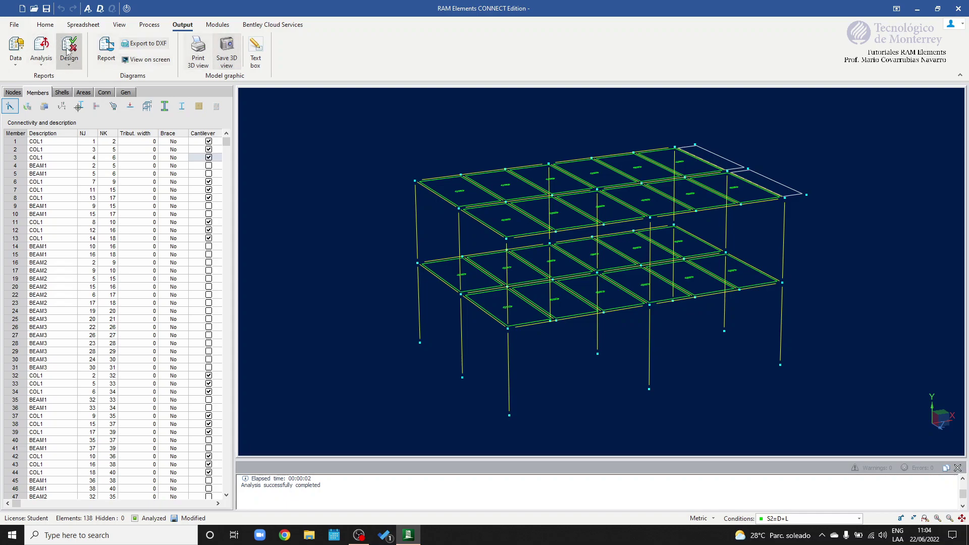
{"action": "middle_click_drag", "start_coordinate": [489, 214], "coordinate": [480, 202]}
{"action": "left_click", "coordinate": [17, 60]}
{"action": "left_click", "coordinate": [30, 81]}
Step: Review the nodes, members, hinges and shells tables in the geometry report and close it
{"action": "scroll", "coordinate": [310, 251], "scroll_direction": "down", "scroll_amount": 10}
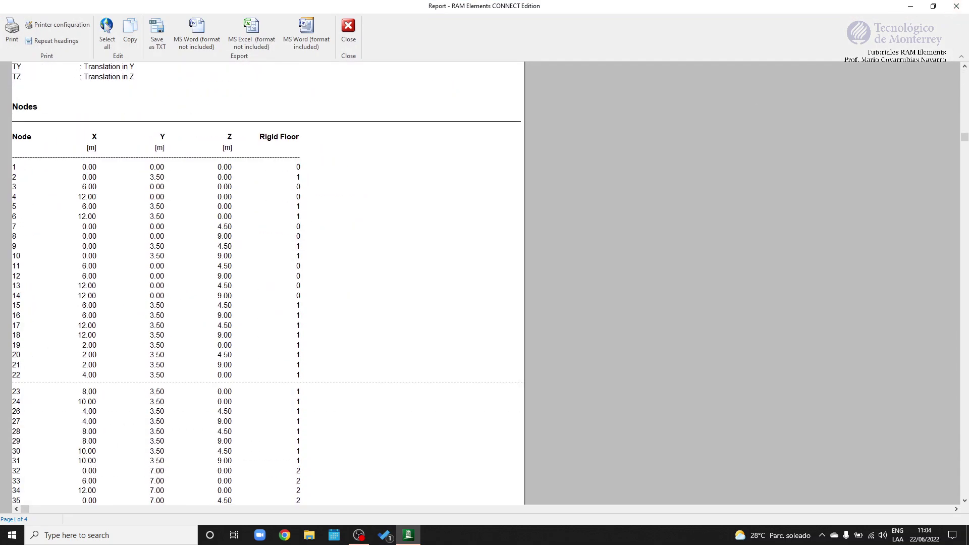
{"action": "left_click_drag", "start_coordinate": [962, 141], "coordinate": [965, 146]}
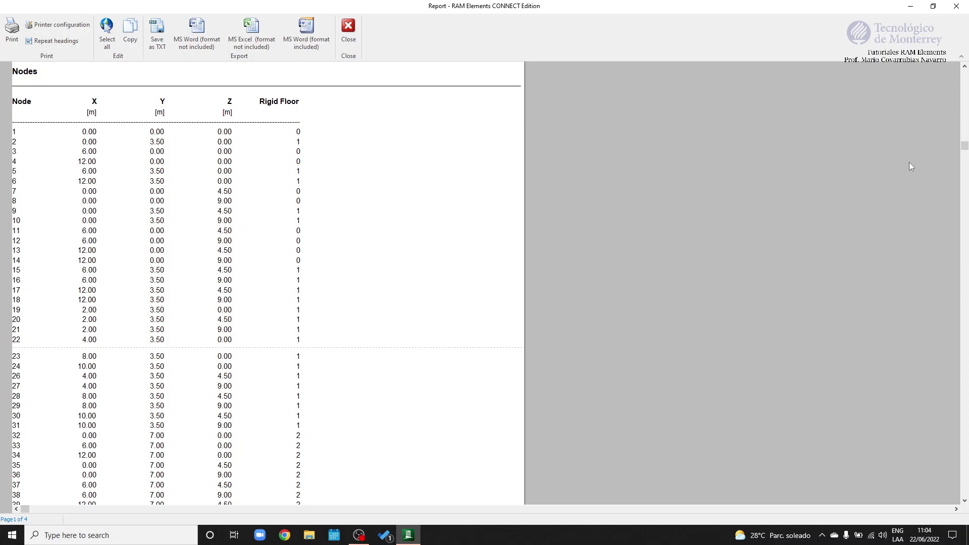
{"action": "left_click_drag", "start_coordinate": [962, 147], "coordinate": [960, 302]}
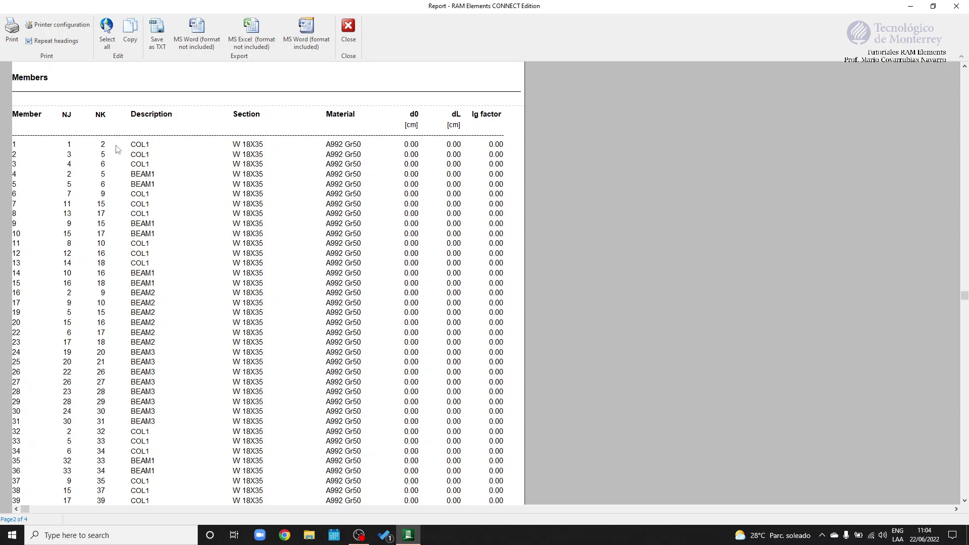
{"action": "scroll", "coordinate": [166, 179], "scroll_direction": "down", "scroll_amount": 1}
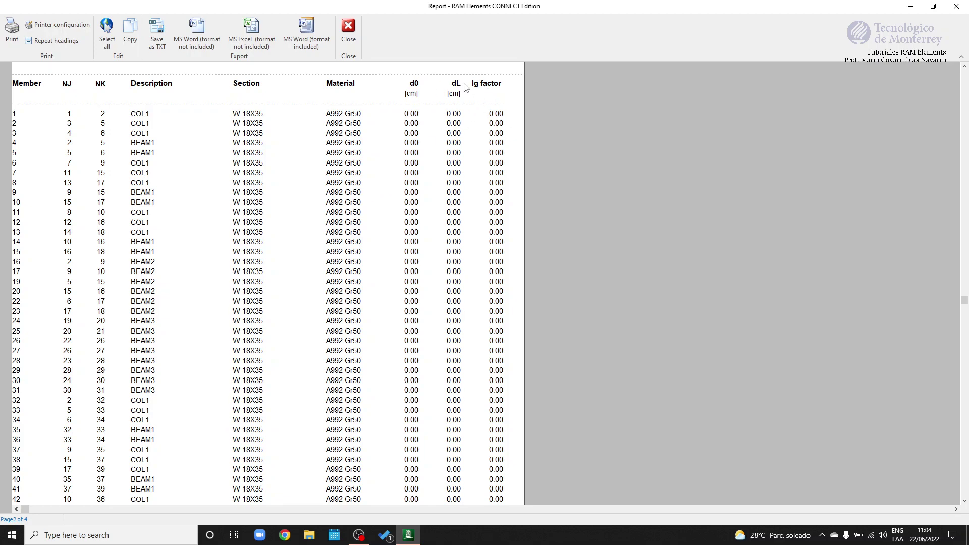
{"action": "left_click_drag", "start_coordinate": [965, 303], "coordinate": [965, 423]}
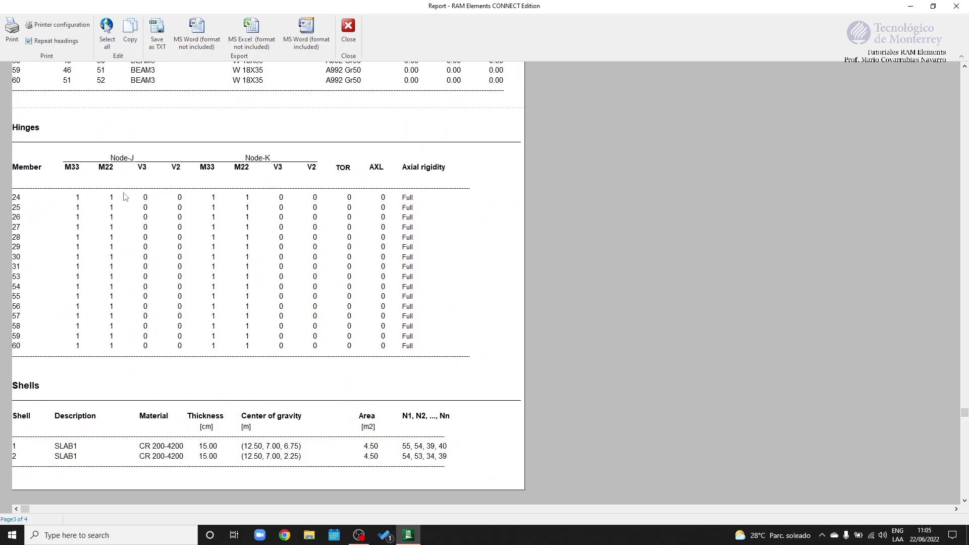
{"action": "scroll", "coordinate": [394, 289], "scroll_direction": "down", "scroll_amount": 3}
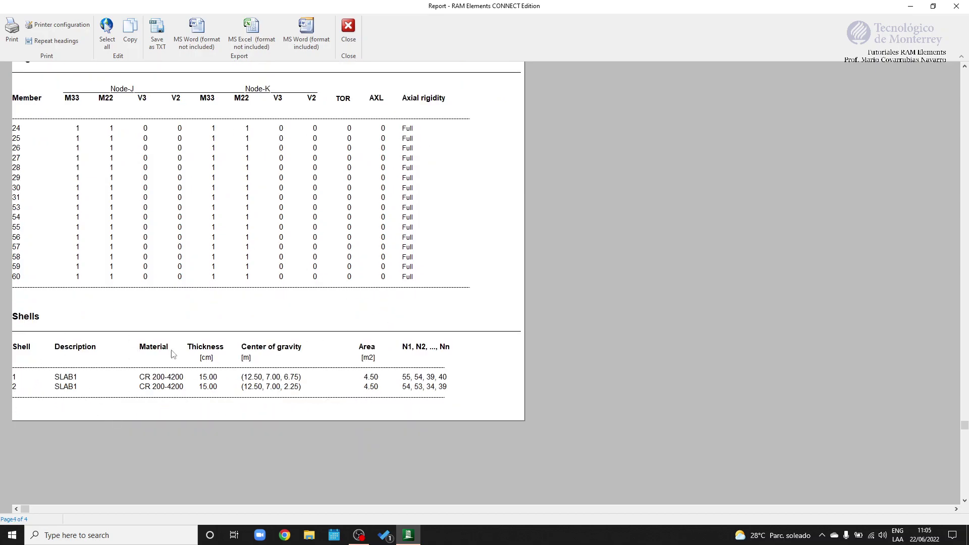
{"action": "left_click", "coordinate": [338, 41]}
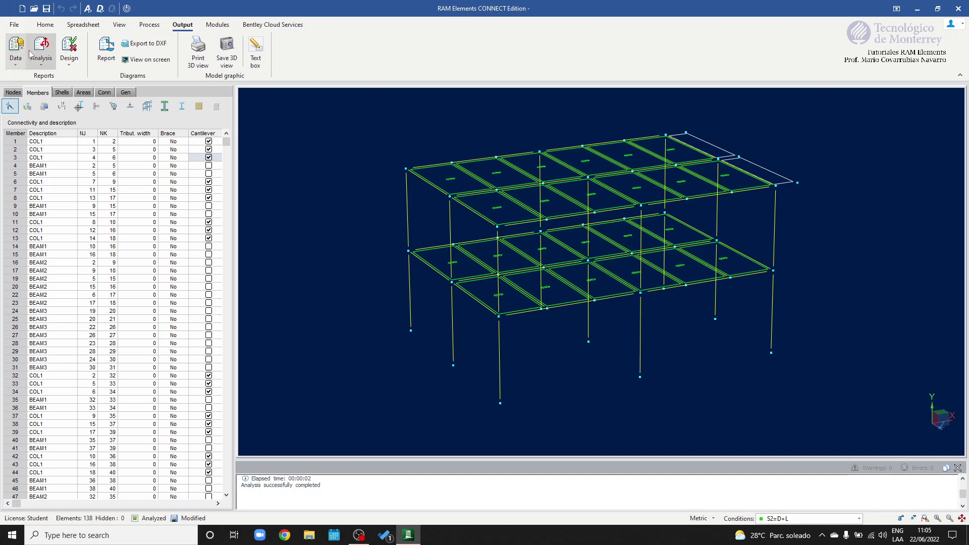
Step: Generate the load data report, leaving out wind loads, temperature loads on shells, load on shells and pre-tension
{"action": "left_click", "coordinate": [17, 71]}
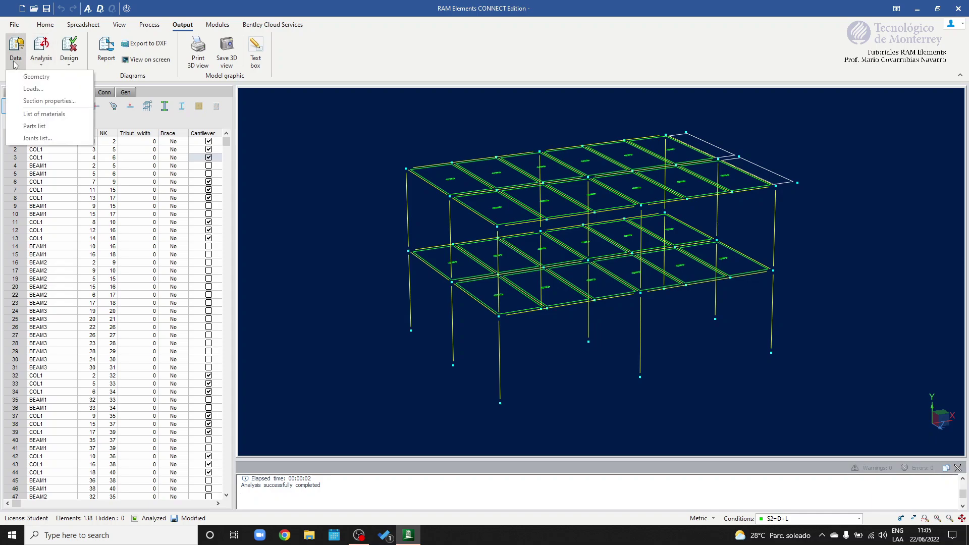
{"action": "left_click", "coordinate": [36, 96]}
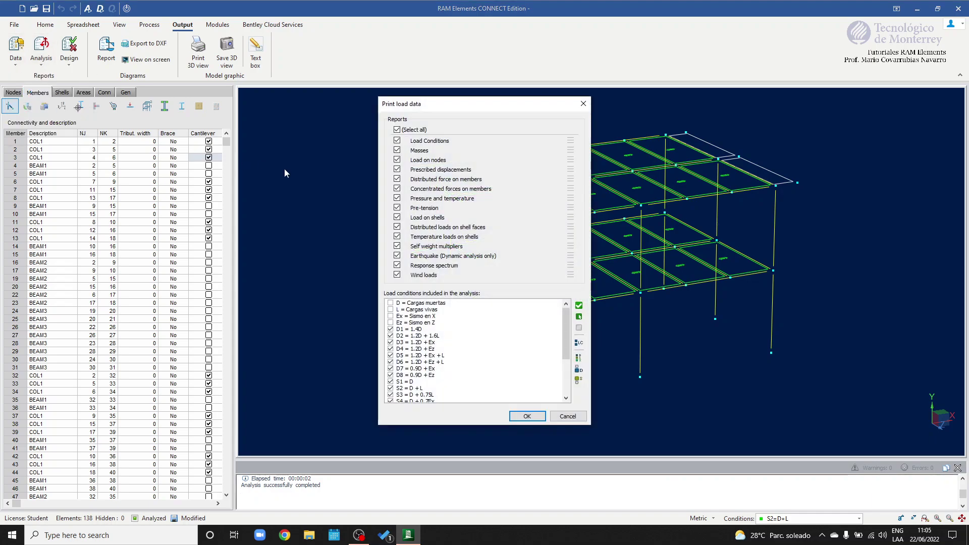
{"action": "left_click_drag", "start_coordinate": [564, 335], "coordinate": [566, 297]}
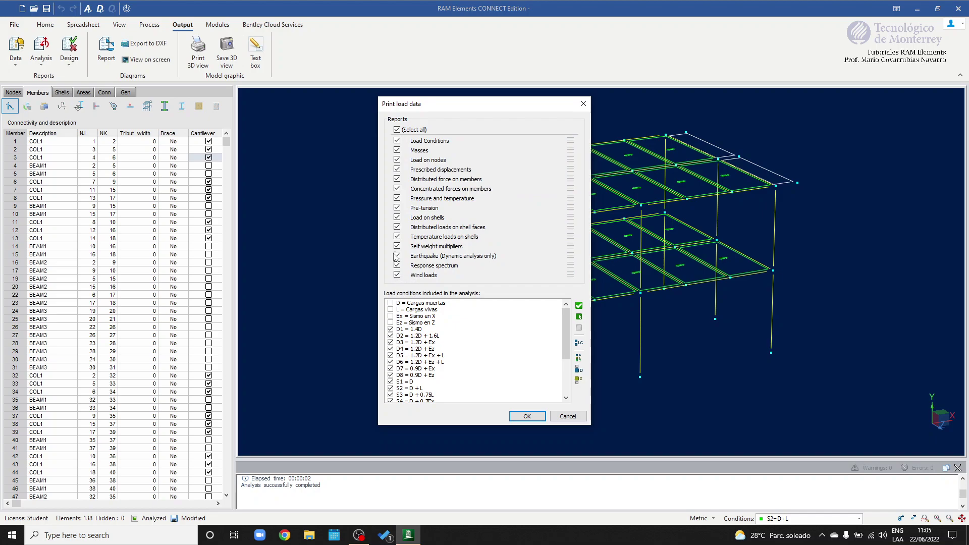
{"action": "left_click", "coordinate": [398, 276]}
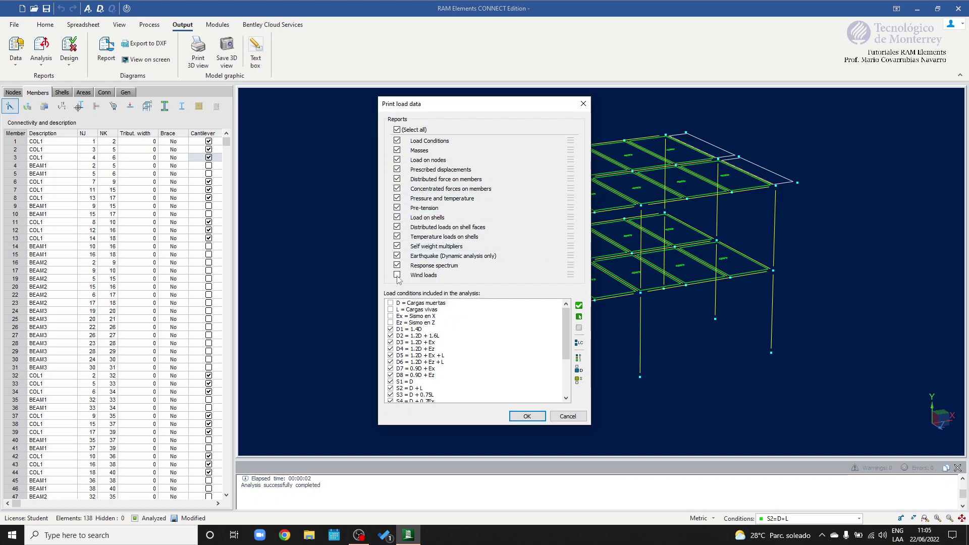
{"action": "left_click", "coordinate": [397, 236]}
{"action": "left_click", "coordinate": [398, 208]}
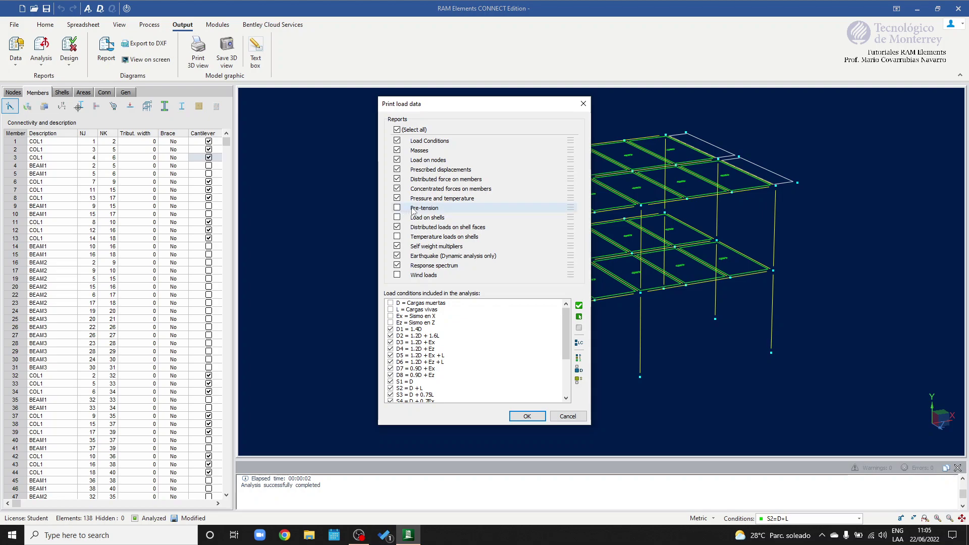
{"action": "left_click", "coordinate": [528, 417]}
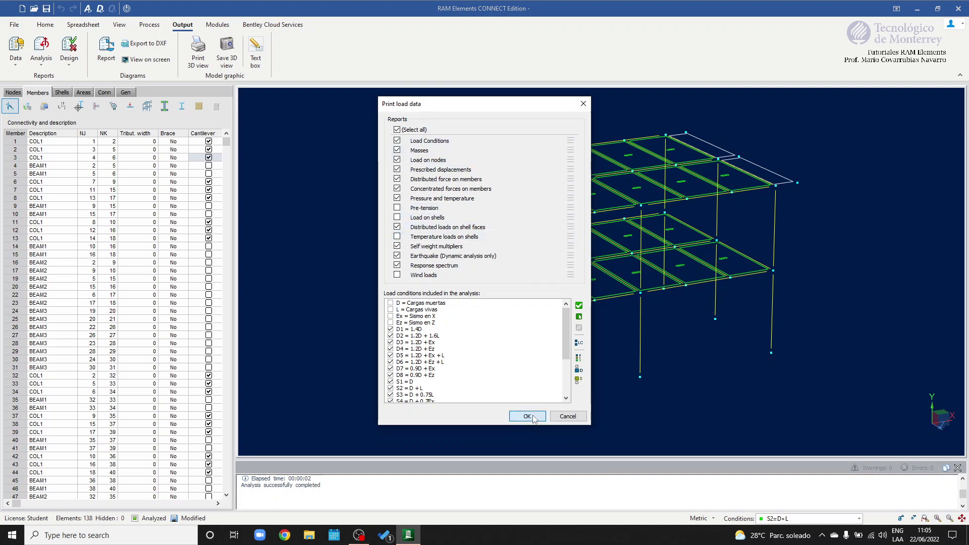
Step: Examine the load conditions, masses and self weight multipliers in the load report
{"action": "scroll", "coordinate": [299, 314], "scroll_direction": "down", "scroll_amount": 3}
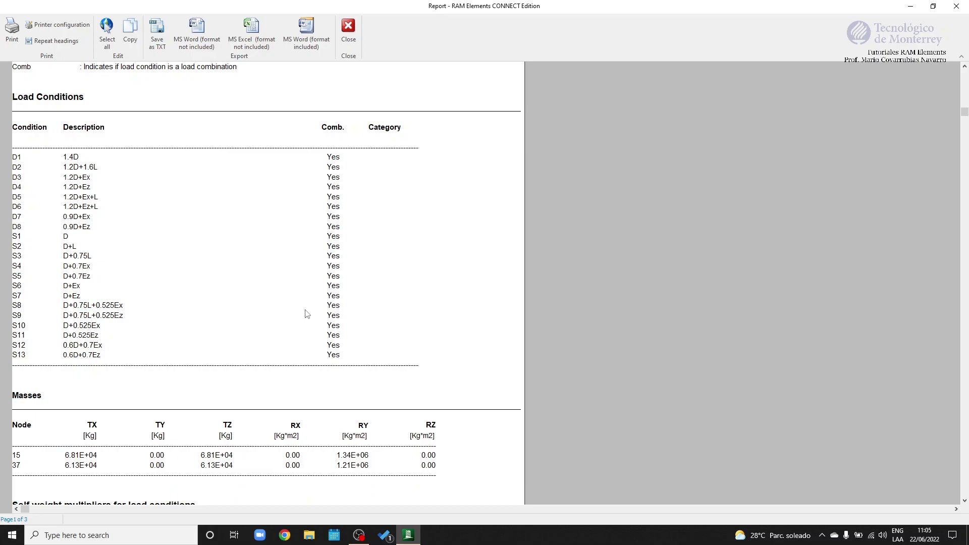
{"action": "scroll", "coordinate": [81, 131], "scroll_direction": "up", "scroll_amount": 1}
{"action": "scroll", "coordinate": [130, 216], "scroll_direction": "down", "scroll_amount": 5}
{"action": "scroll", "coordinate": [272, 225], "scroll_direction": "down", "scroll_amount": 2}
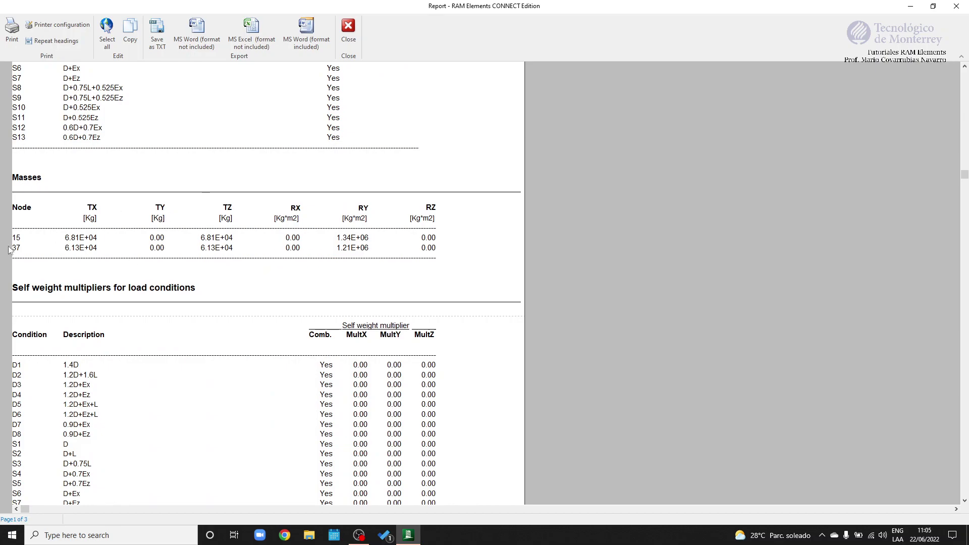
{"action": "scroll", "coordinate": [29, 253], "scroll_direction": "down", "scroll_amount": 6}
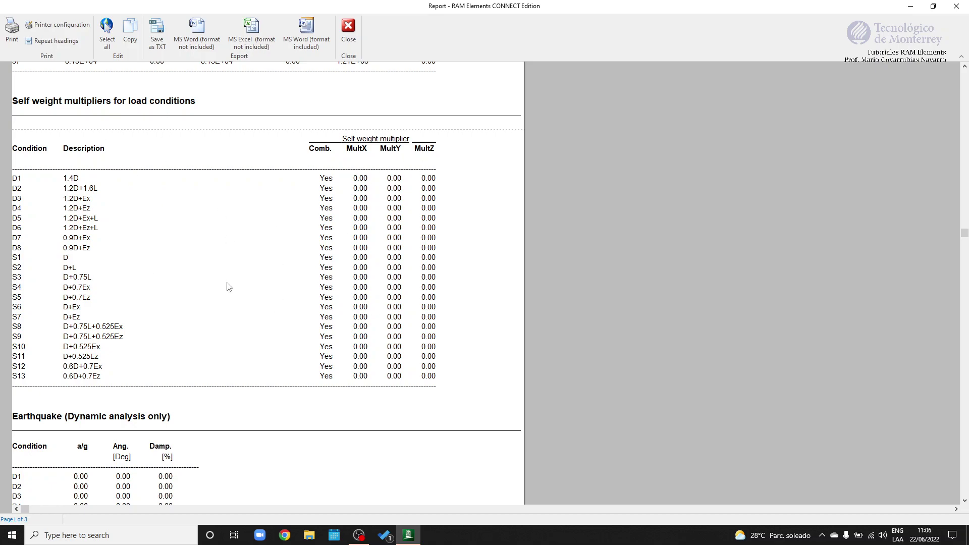
{"action": "scroll", "coordinate": [91, 248], "scroll_direction": "down", "scroll_amount": 2}
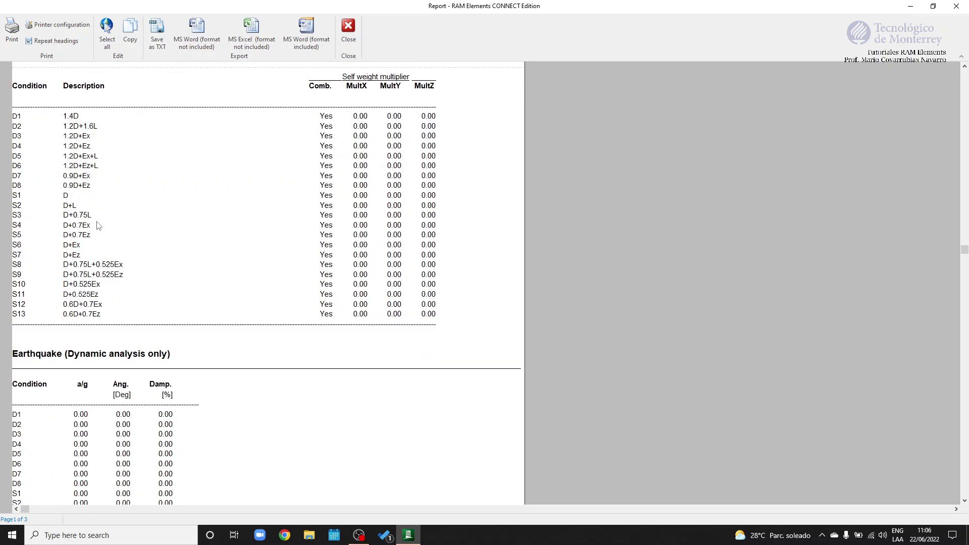
{"action": "scroll", "coordinate": [117, 192], "scroll_direction": "down", "scroll_amount": 7}
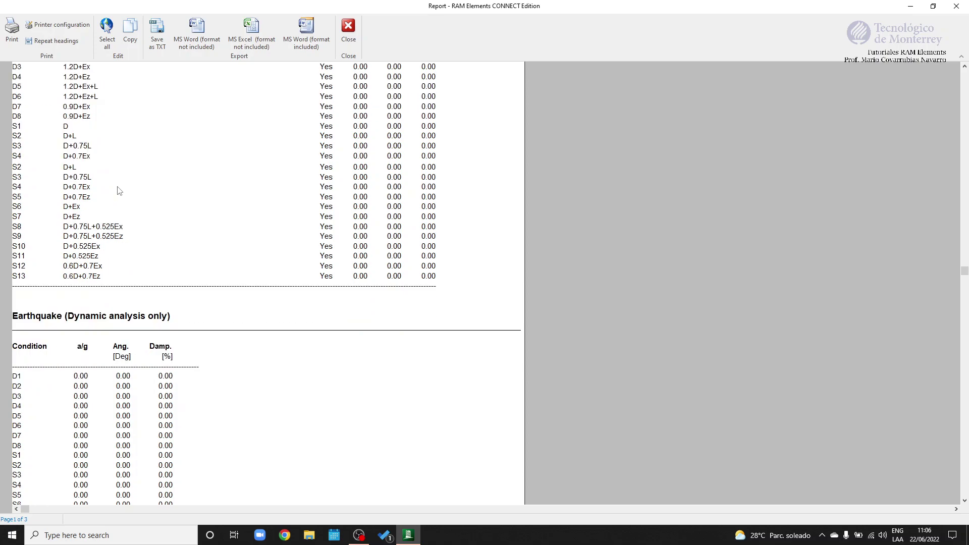
Step: Examine the earthquake table and the response spectrum graph in the load report, and close the report
{"action": "scroll", "coordinate": [111, 192], "scroll_direction": "up", "scroll_amount": 1}
{"action": "scroll", "coordinate": [101, 192], "scroll_direction": "down", "scroll_amount": 1}
{"action": "scroll", "coordinate": [93, 192], "scroll_direction": "up", "scroll_amount": 1}
{"action": "scroll", "coordinate": [87, 193], "scroll_direction": "down", "scroll_amount": 1}
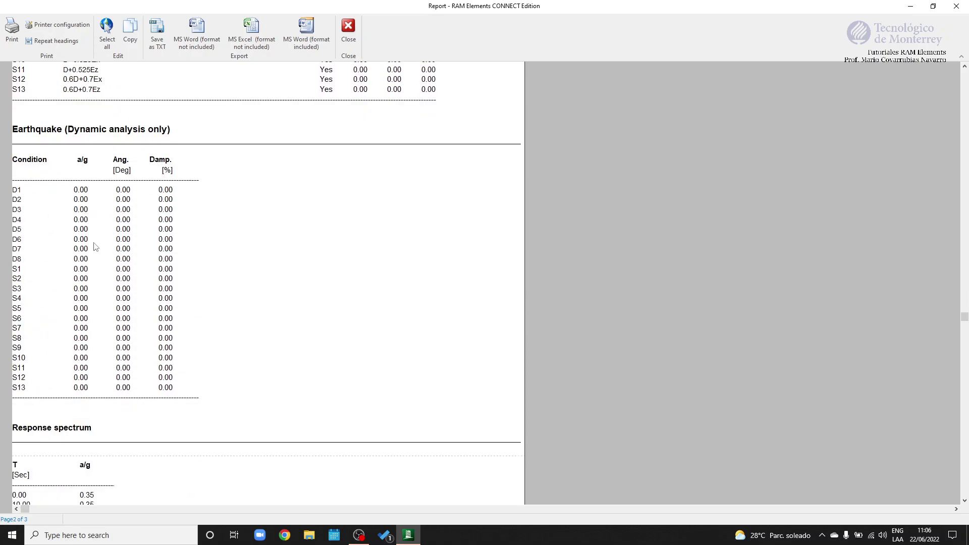
{"action": "scroll", "coordinate": [86, 243], "scroll_direction": "down", "scroll_amount": 1}
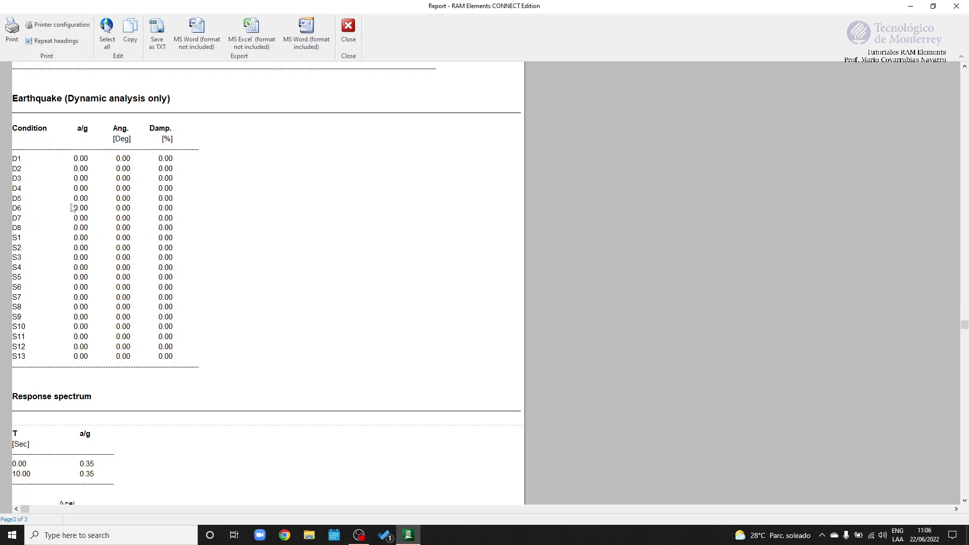
{"action": "scroll", "coordinate": [89, 108], "scroll_direction": "down", "scroll_amount": 1}
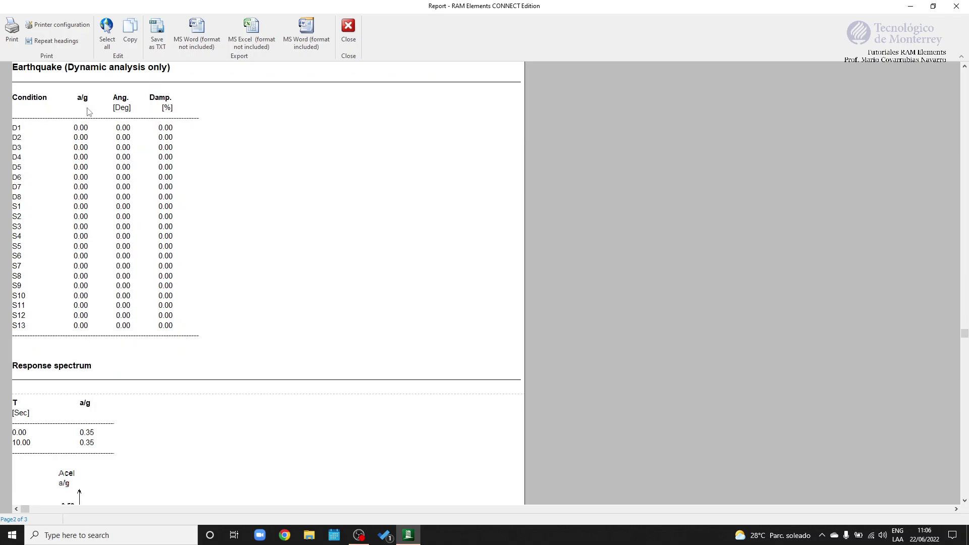
{"action": "scroll", "coordinate": [149, 205], "scroll_direction": "down", "scroll_amount": 8}
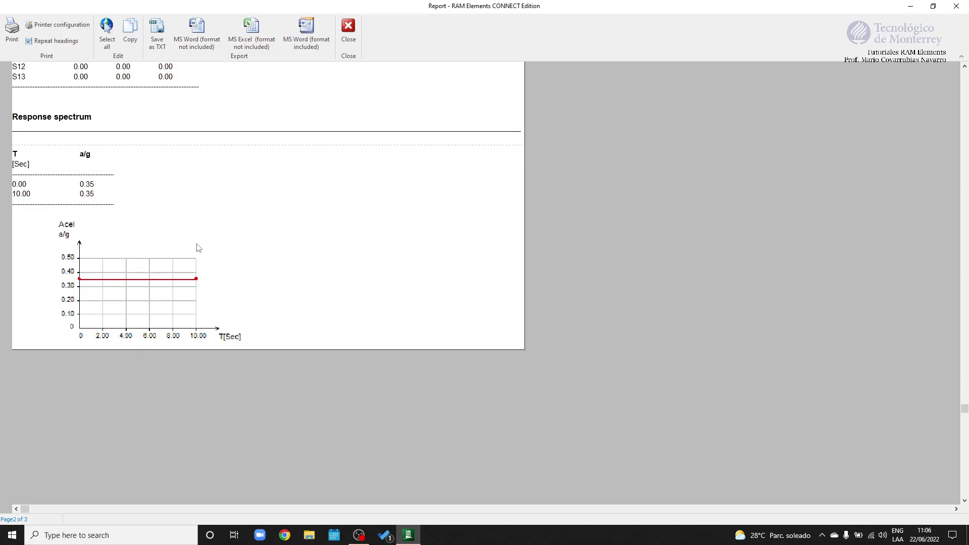
{"action": "scroll", "coordinate": [211, 283], "scroll_direction": "up", "scroll_amount": 7}
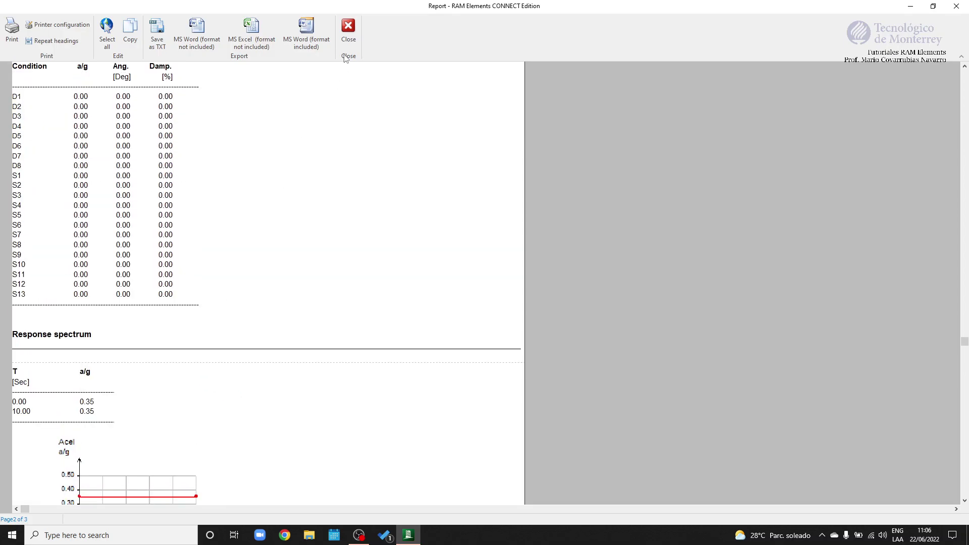
{"action": "scroll", "coordinate": [204, 311], "scroll_direction": "down", "scroll_amount": 3}
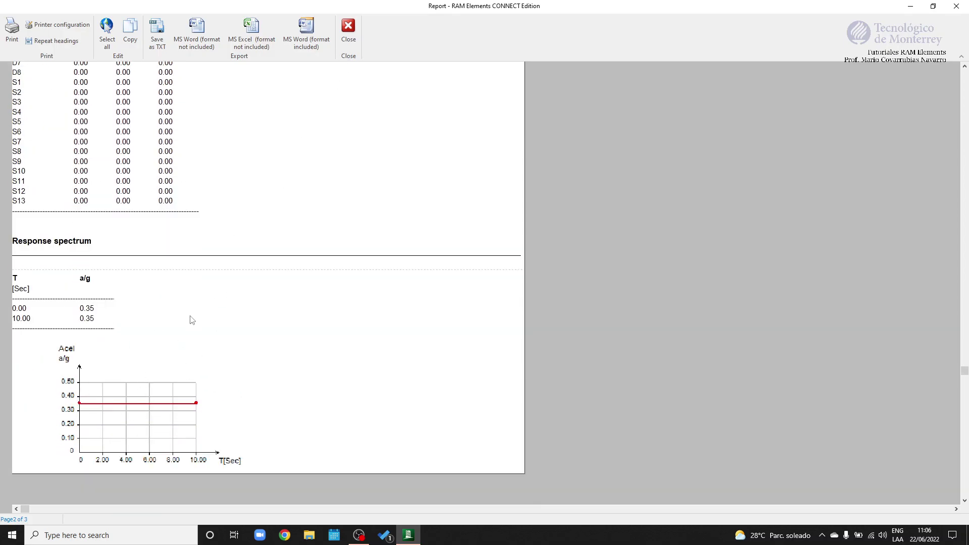
{"action": "left_click", "coordinate": [352, 38]}
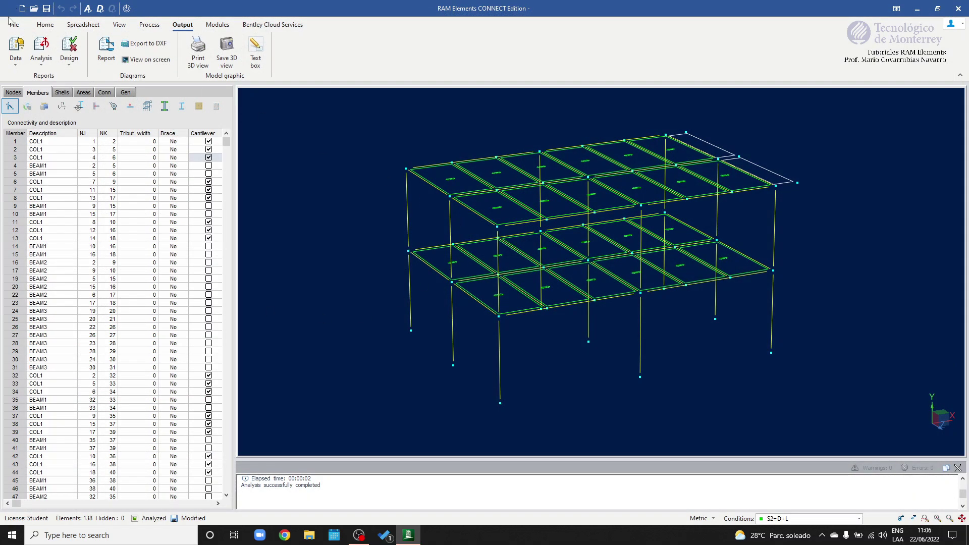
{"action": "left_click", "coordinate": [16, 53]}
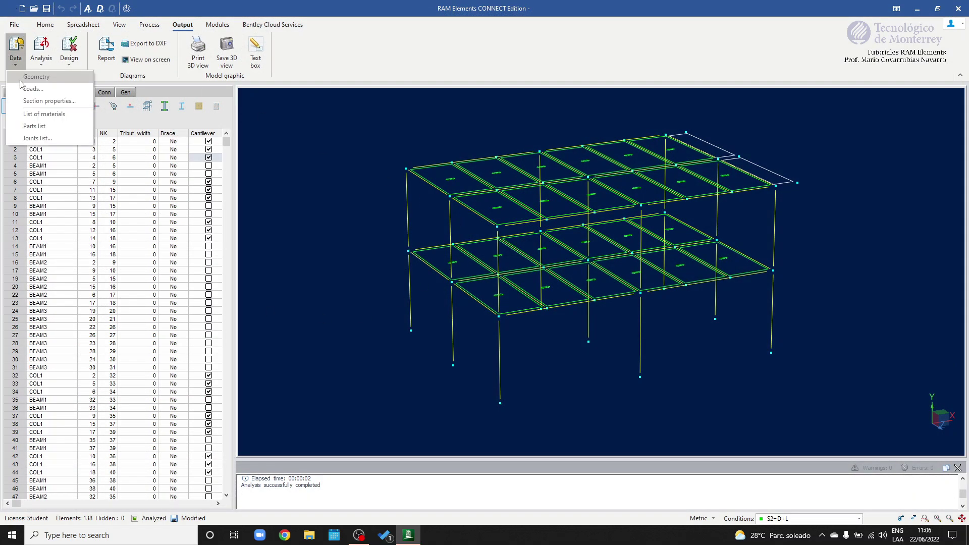
{"action": "left_click", "coordinate": [44, 103]}
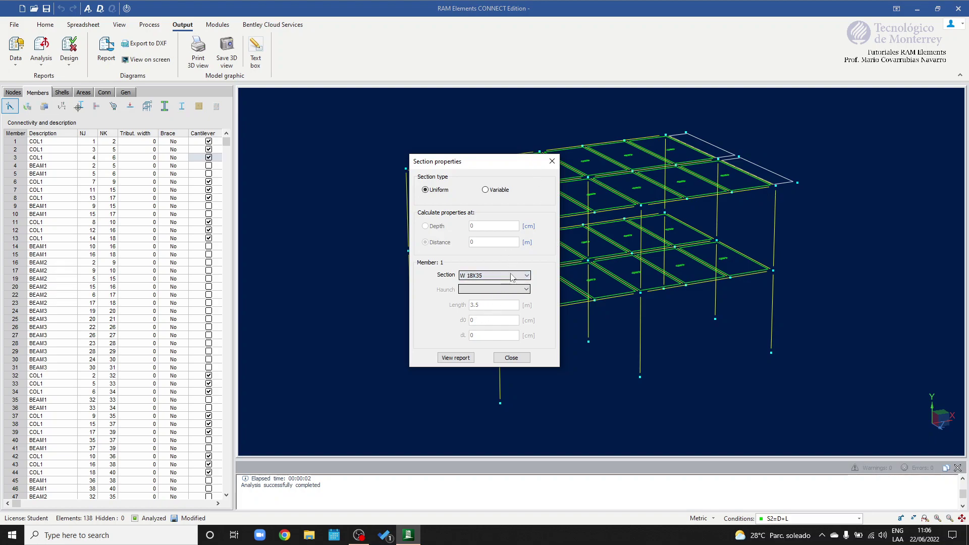
{"action": "left_click", "coordinate": [526, 276]}
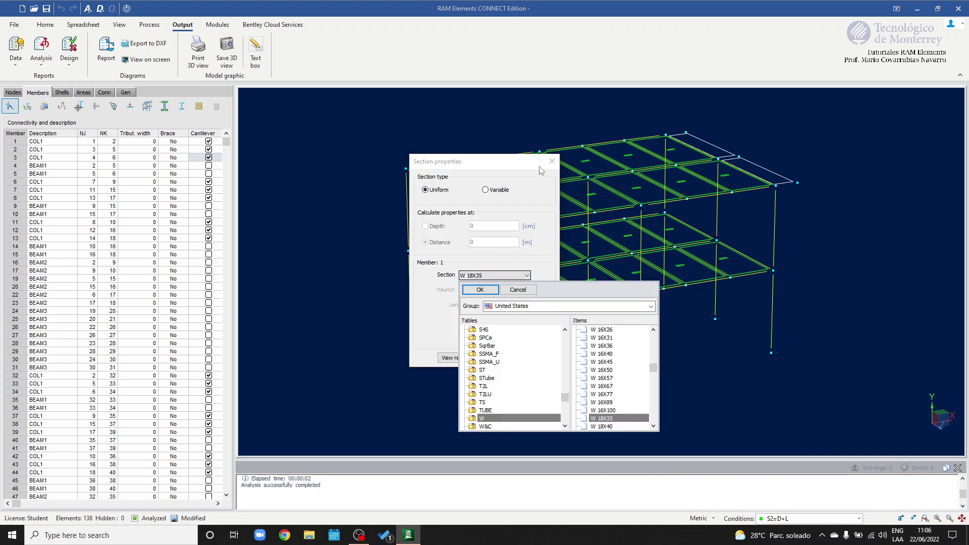
{"action": "left_click", "coordinate": [551, 161]}
Step: Select the upper-storey COL1 column between nodes 9 and 35 and review the report of its uniform W 18X35 section properties
{"action": "left_click", "coordinate": [451, 228]}
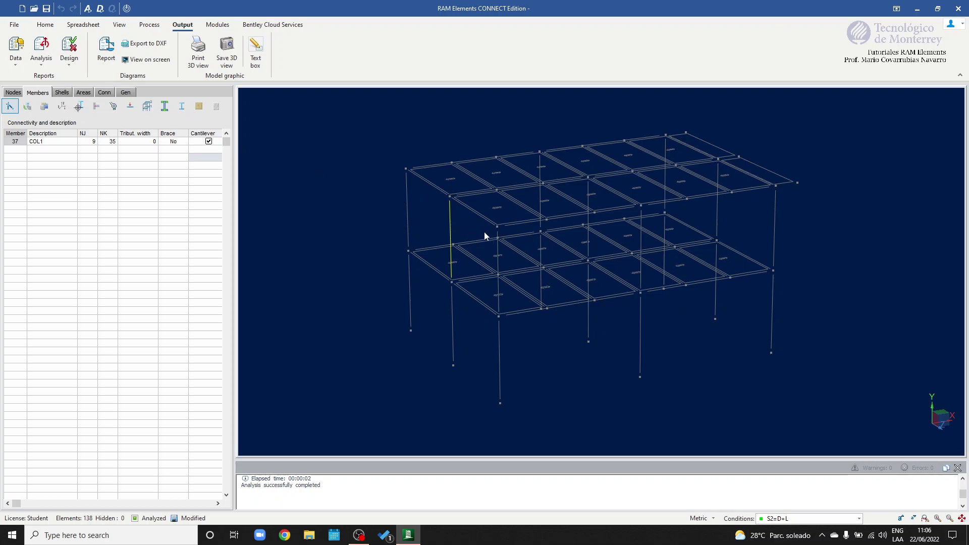
{"action": "left_click", "coordinate": [15, 50]}
{"action": "left_click", "coordinate": [30, 104]}
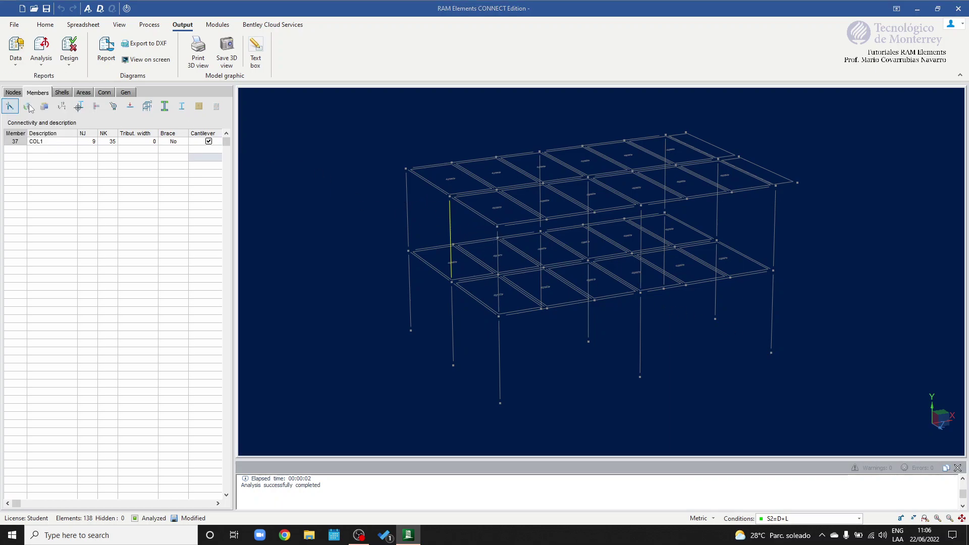
{"action": "left_click", "coordinate": [506, 279]}
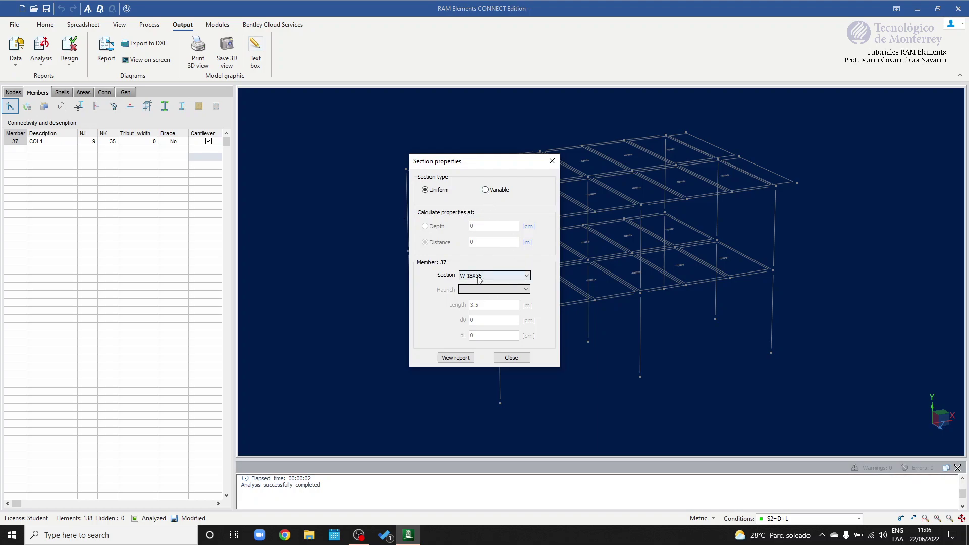
{"action": "left_click", "coordinate": [453, 294]}
{"action": "left_click", "coordinate": [454, 358]}
{"action": "scroll", "coordinate": [202, 250], "scroll_direction": "down", "scroll_amount": 3}
{"action": "scroll", "coordinate": [202, 247], "scroll_direction": "down", "scroll_amount": 3}
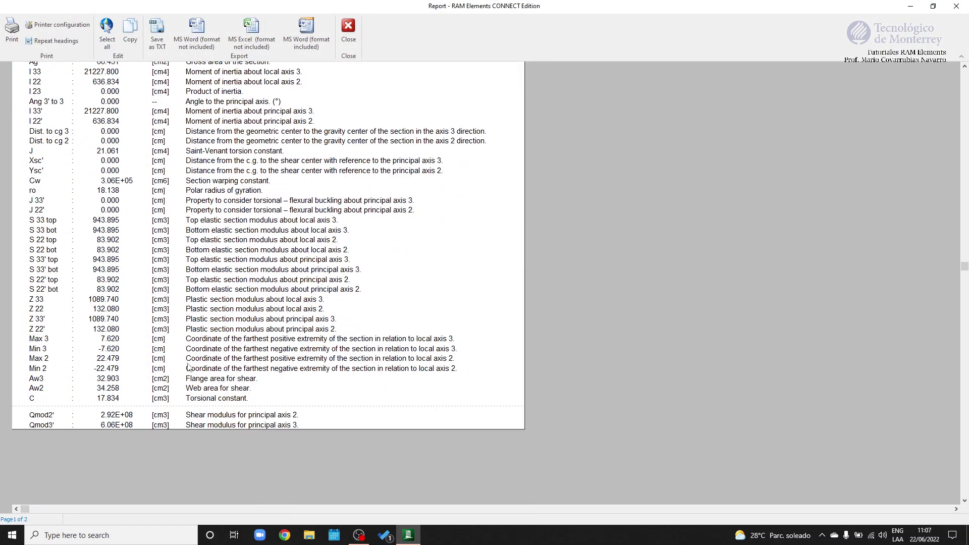
Step: Review the W 18X35 dimensions at the start of the section report and close the report
{"action": "scroll", "coordinate": [209, 355], "scroll_direction": "up", "scroll_amount": 6}
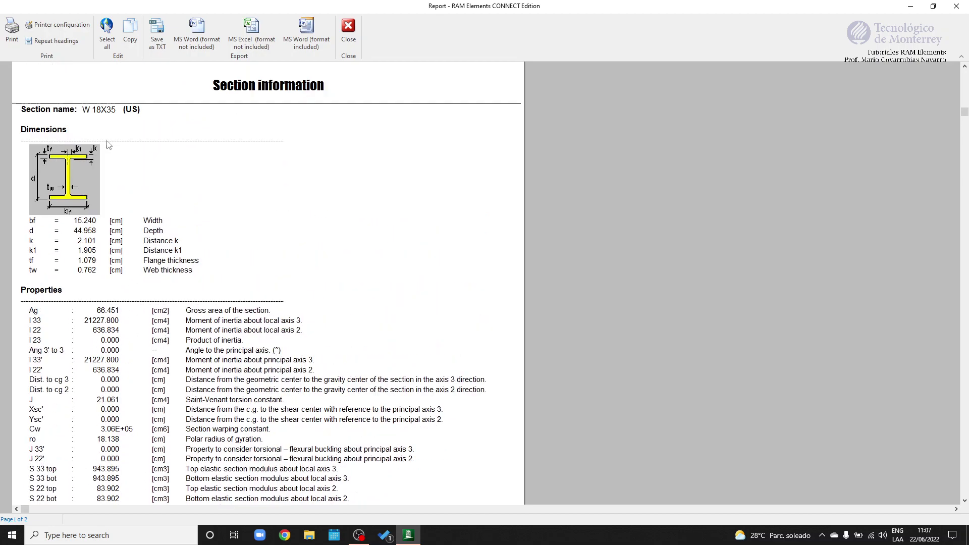
{"action": "left_click", "coordinate": [349, 27]}
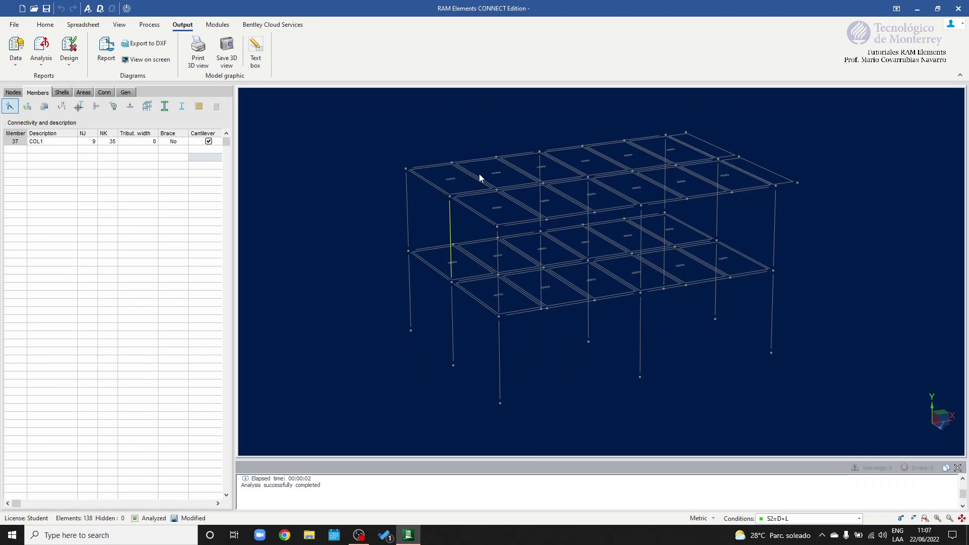
Step: Select the entire frame, generate its list of materials report, and close the report after reviewing it
{"action": "left_click", "coordinate": [16, 50]}
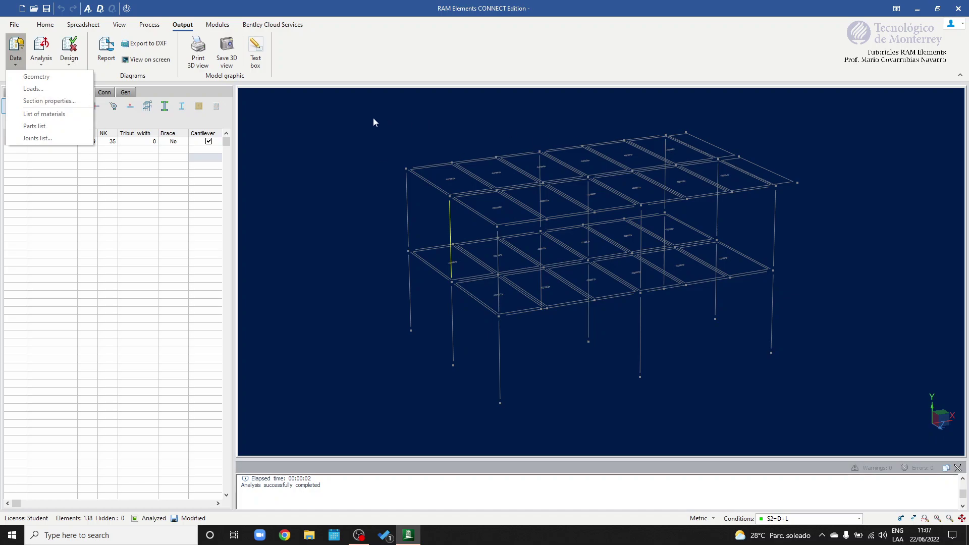
{"action": "left_click_drag", "start_coordinate": [366, 111], "coordinate": [884, 438]}
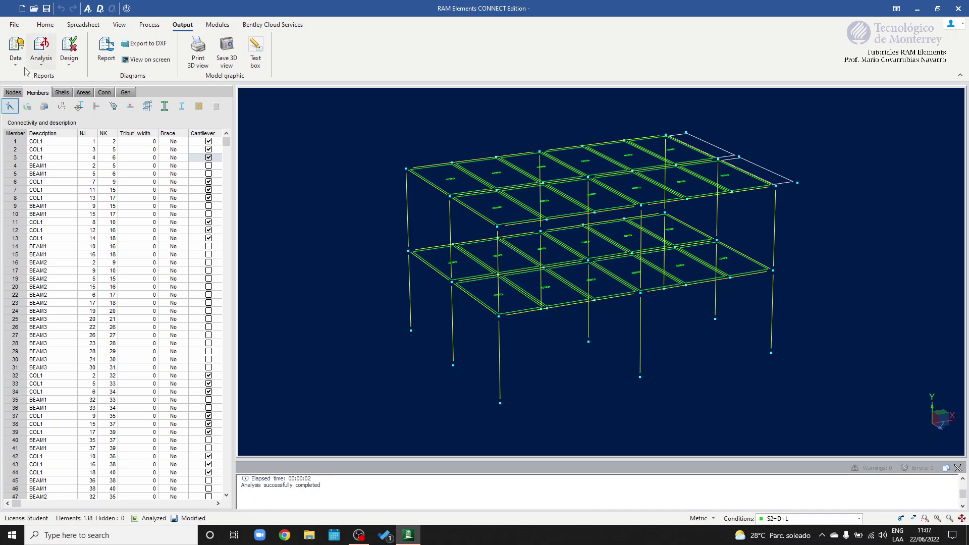
{"action": "left_click", "coordinate": [15, 55]}
{"action": "left_click", "coordinate": [38, 114]}
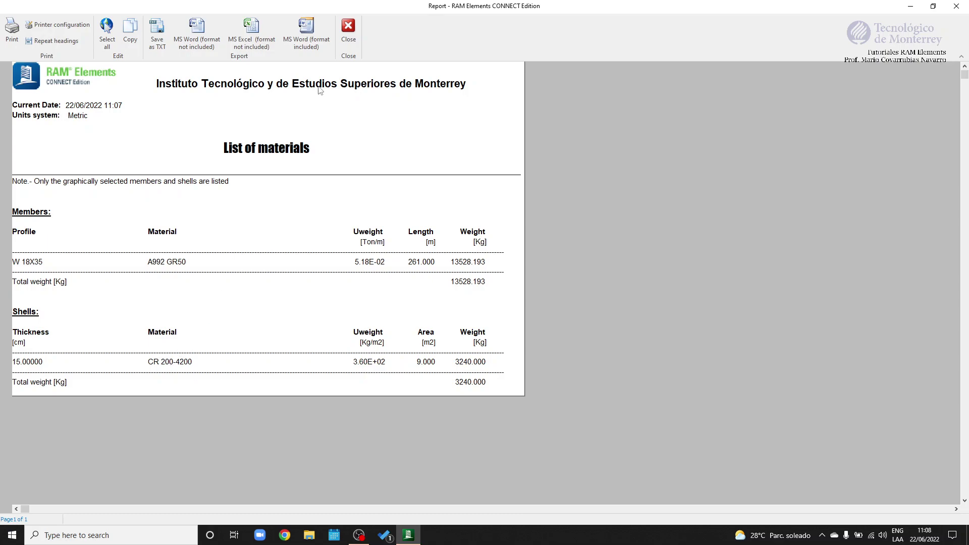
{"action": "left_click", "coordinate": [344, 33]}
Step: Select only the roof-level elements, generate the list of materials report for them, and close it
{"action": "middle_click_drag", "start_coordinate": [588, 227], "coordinate": [564, 207]}
{"action": "left_click_drag", "start_coordinate": [374, 142], "coordinate": [846, 226]}
{"action": "left_click", "coordinate": [13, 61]}
{"action": "left_click", "coordinate": [36, 114]}
{"action": "left_click", "coordinate": [348, 32]}
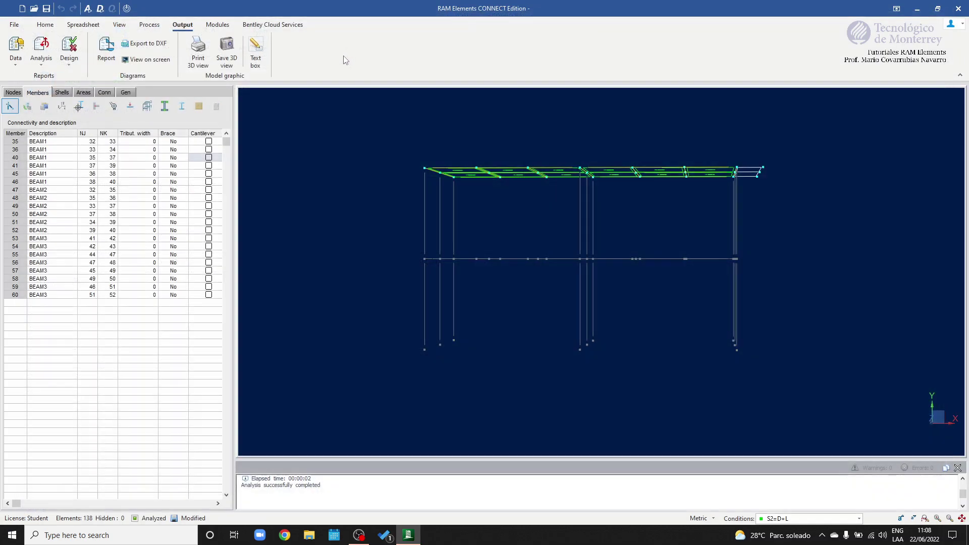
Step: Select the entire frame again and generate the joints list report sorted by connectivity
{"action": "middle_click_drag", "start_coordinate": [441, 180], "coordinate": [445, 178]}
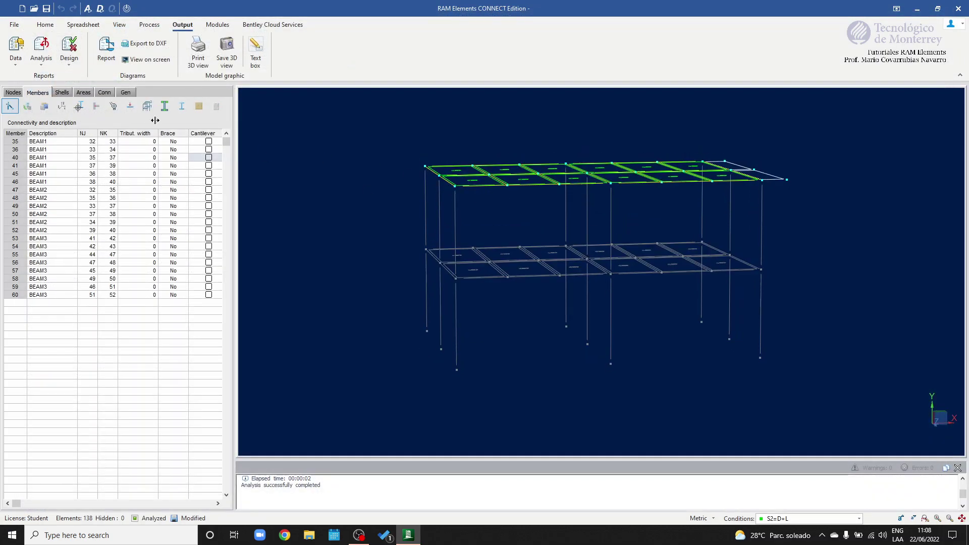
{"action": "left_click_drag", "start_coordinate": [360, 117], "coordinate": [889, 420]}
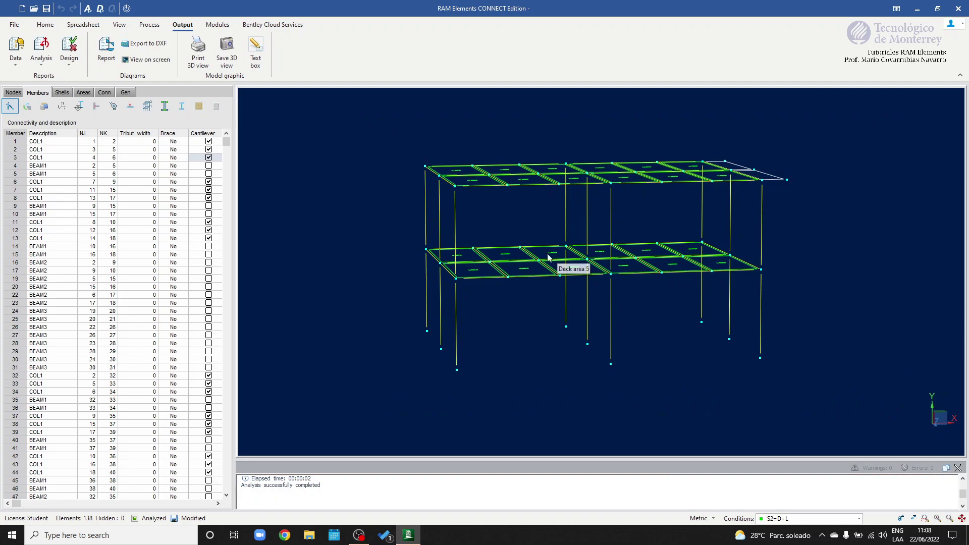
{"action": "left_click", "coordinate": [298, 180]}
{"action": "left_click", "coordinate": [13, 65]}
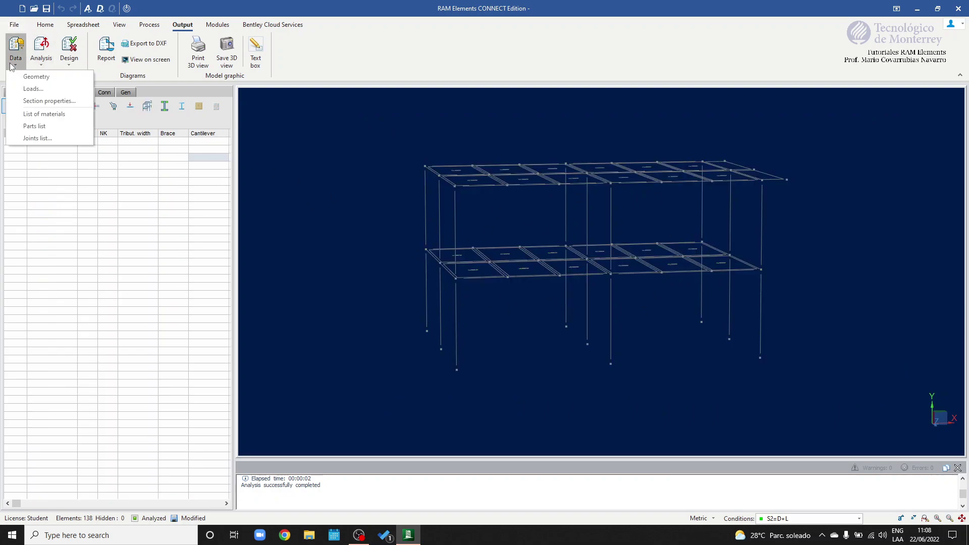
{"action": "left_click_drag", "start_coordinate": [348, 147], "coordinate": [828, 413]}
{"action": "left_click", "coordinate": [15, 64]}
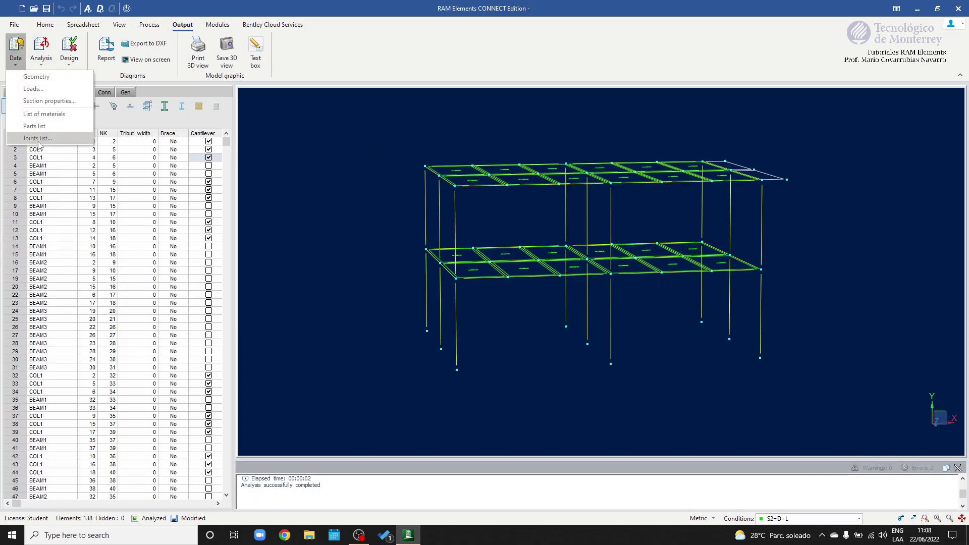
{"action": "left_click", "coordinate": [57, 138]}
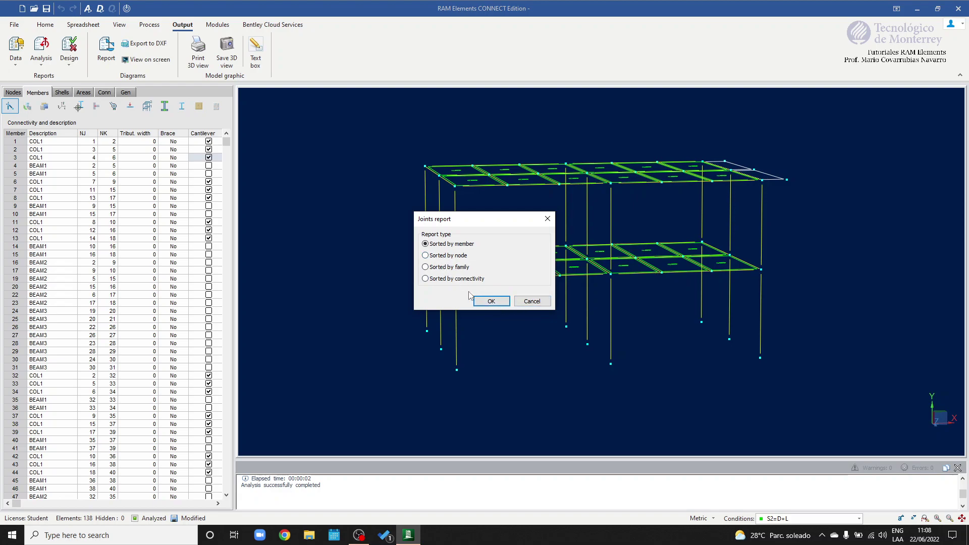
{"action": "left_click", "coordinate": [482, 302]}
Step: Examine the member, node, end fixity, family and connection assignment columns of the joints report, and close it
{"action": "scroll", "coordinate": [338, 242], "scroll_direction": "down", "scroll_amount": 5}
{"action": "scroll", "coordinate": [338, 241], "scroll_direction": "down", "scroll_amount": 5}
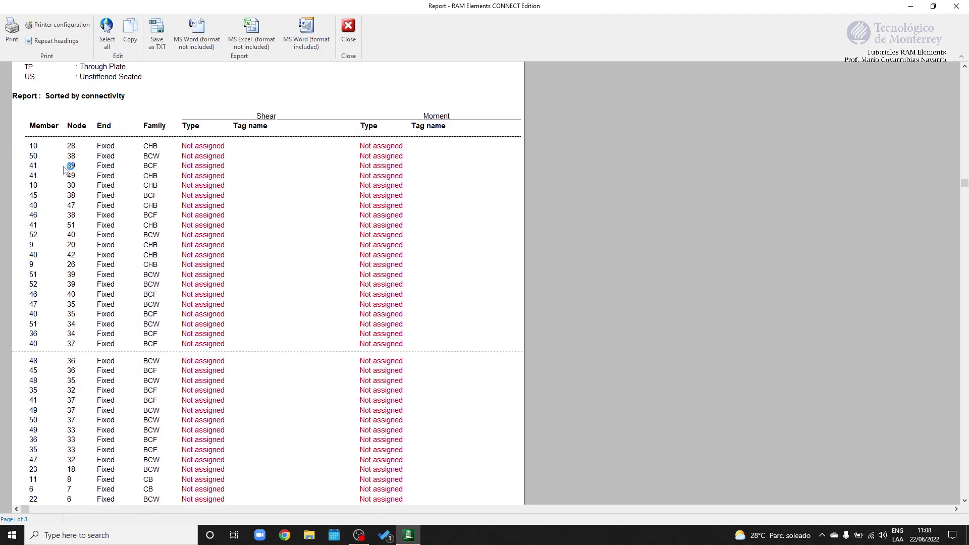
{"action": "scroll", "coordinate": [75, 122], "scroll_direction": "down", "scroll_amount": 1}
{"action": "scroll", "coordinate": [32, 147], "scroll_direction": "up", "scroll_amount": 1}
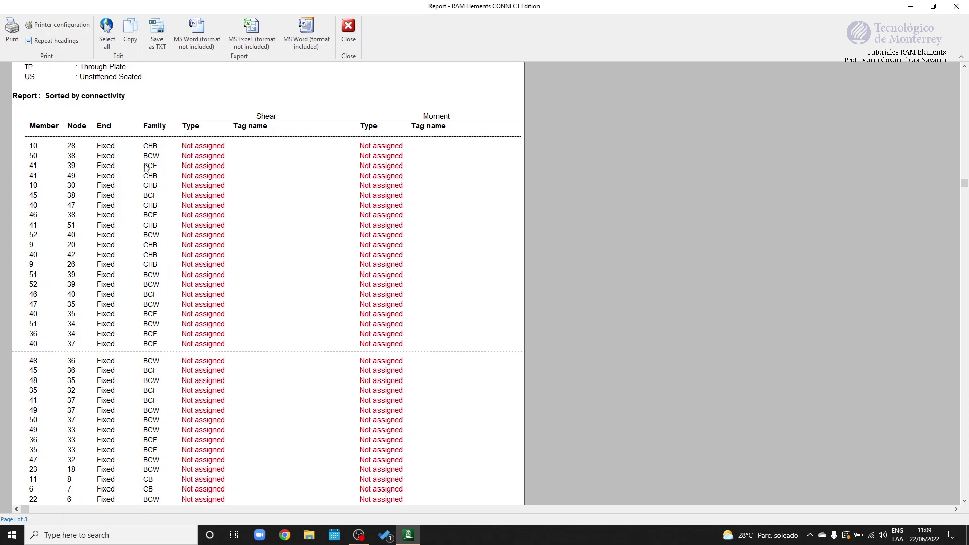
{"action": "scroll", "coordinate": [172, 268], "scroll_direction": "down", "scroll_amount": 10}
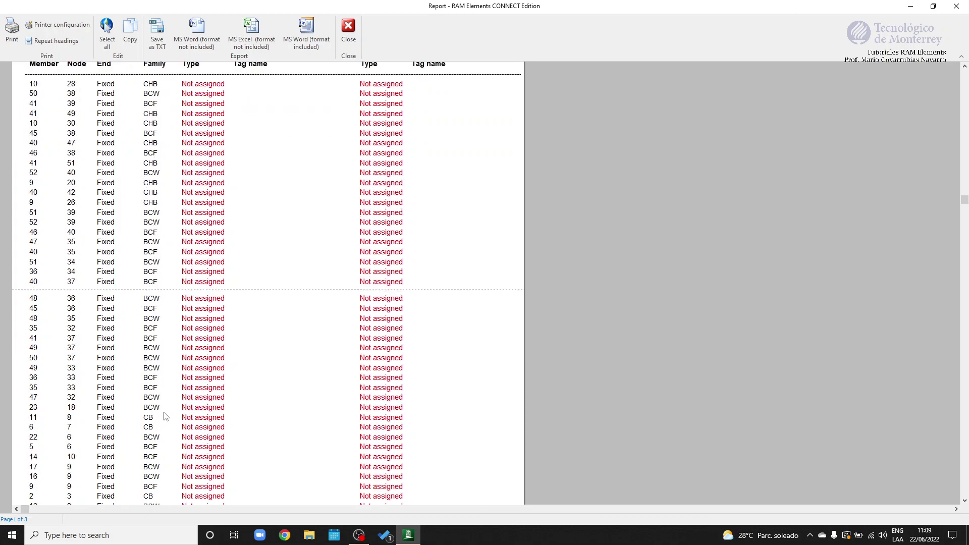
{"action": "scroll", "coordinate": [166, 413], "scroll_direction": "down", "scroll_amount": 6}
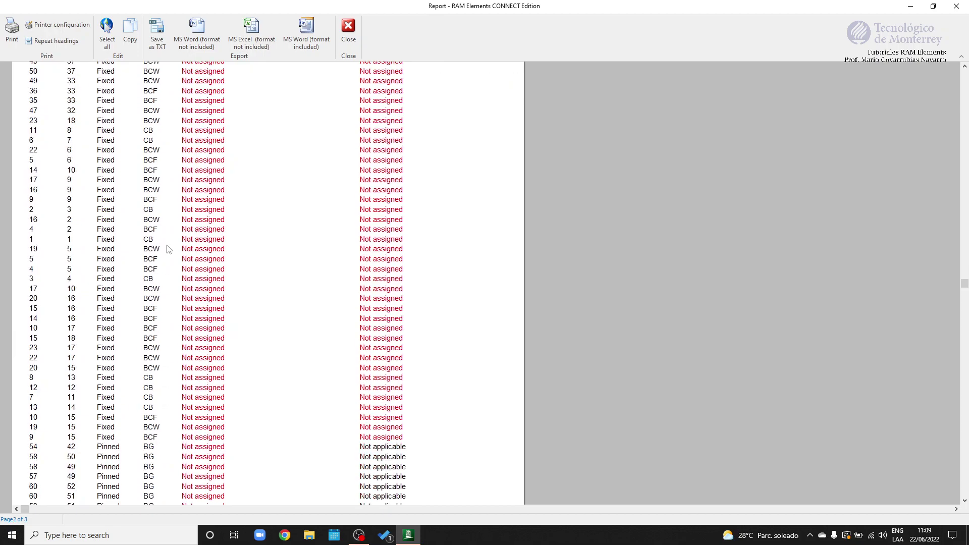
{"action": "left_click", "coordinate": [348, 29]}
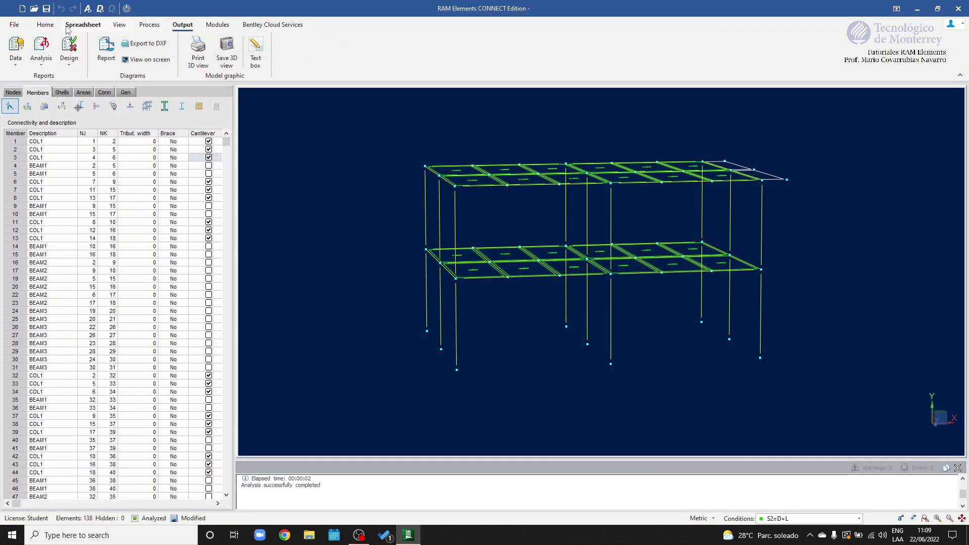
Step: Bring up the connections spreadsheet with its available connection templates and inspect the frame's joints
{"action": "left_click", "coordinate": [49, 26]}
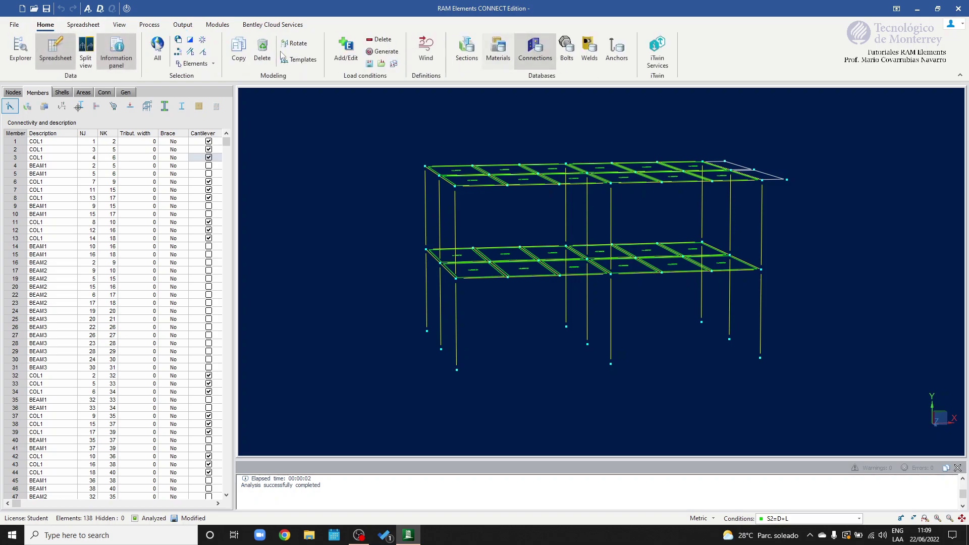
{"action": "left_click", "coordinate": [183, 25]}
{"action": "left_click", "coordinate": [218, 25]}
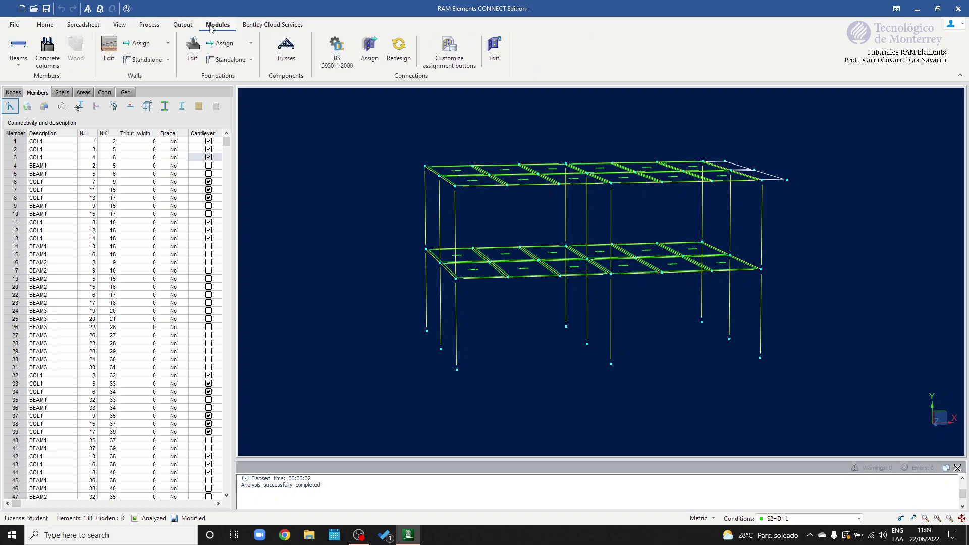
{"action": "left_click", "coordinate": [149, 25]}
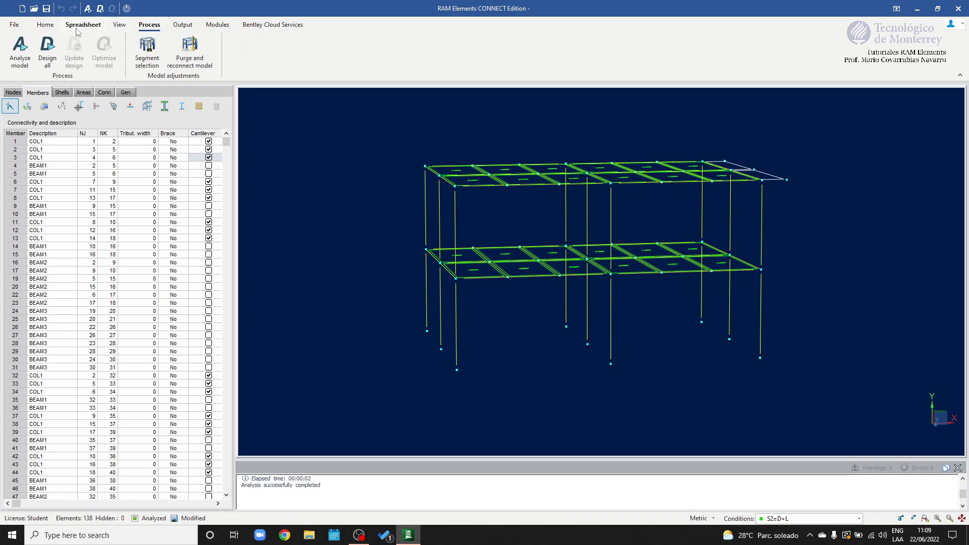
{"action": "left_click", "coordinate": [45, 24]}
{"action": "left_click", "coordinate": [27, 106]}
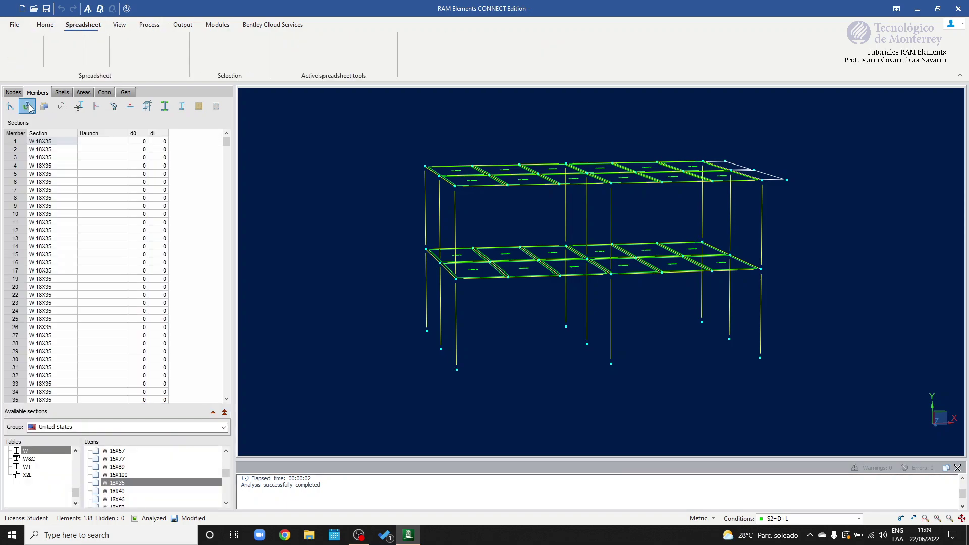
{"action": "left_click", "coordinate": [106, 93]}
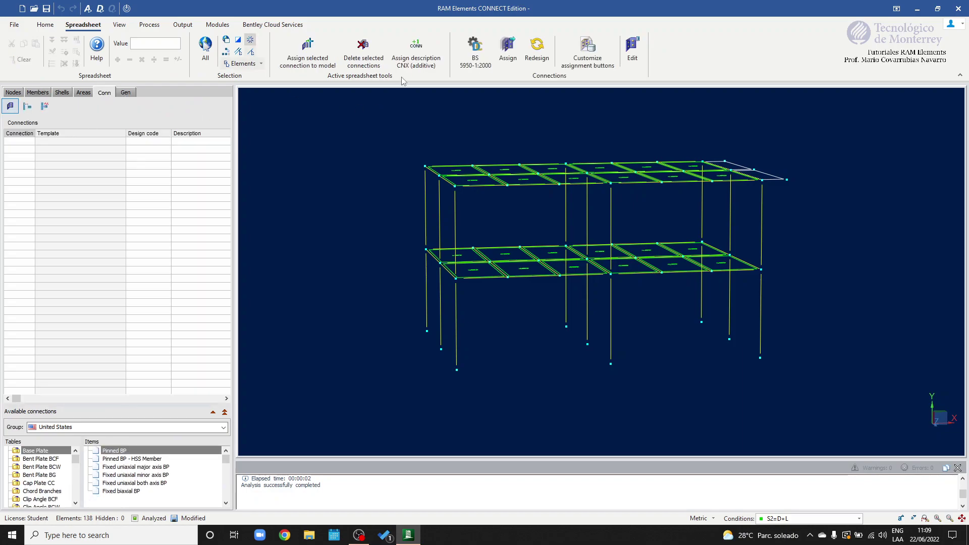
{"action": "middle_click_drag", "start_coordinate": [502, 162], "coordinate": [428, 162]}
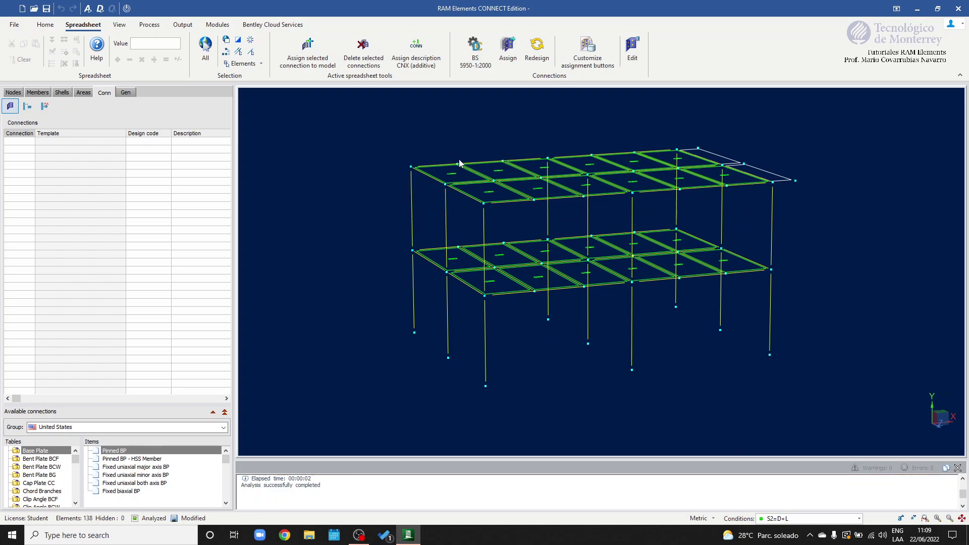
{"action": "mouse_move", "coordinate": [525, 177]}
{"action": "middle_mouse_down"}
{"action": "mouse_move", "coordinate": [508, 173]}
{"action": "mouse_move", "coordinate": [528, 171]}
{"action": "mouse_move", "coordinate": [530, 181]}
{"action": "middle_mouse_up"}
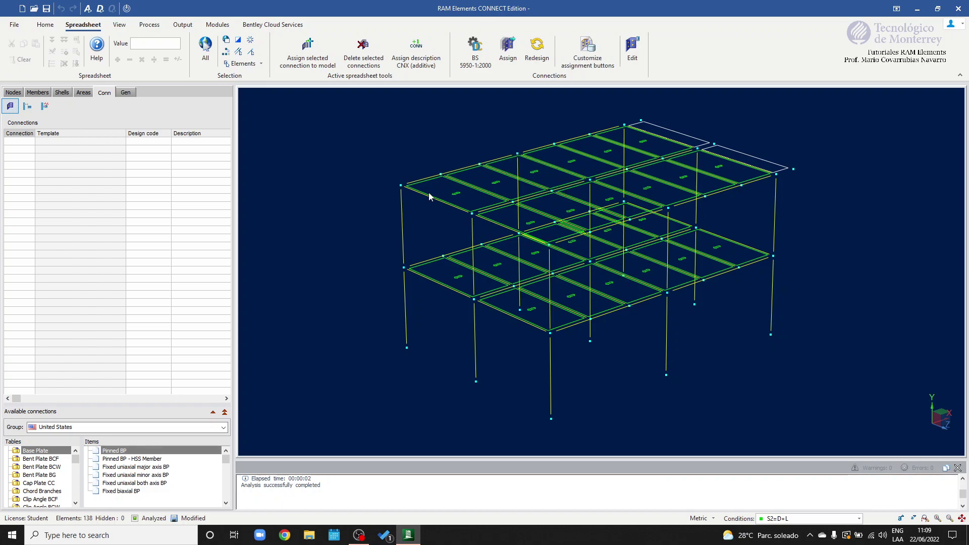
{"action": "middle_click_drag", "start_coordinate": [601, 212], "coordinate": [746, 264]}
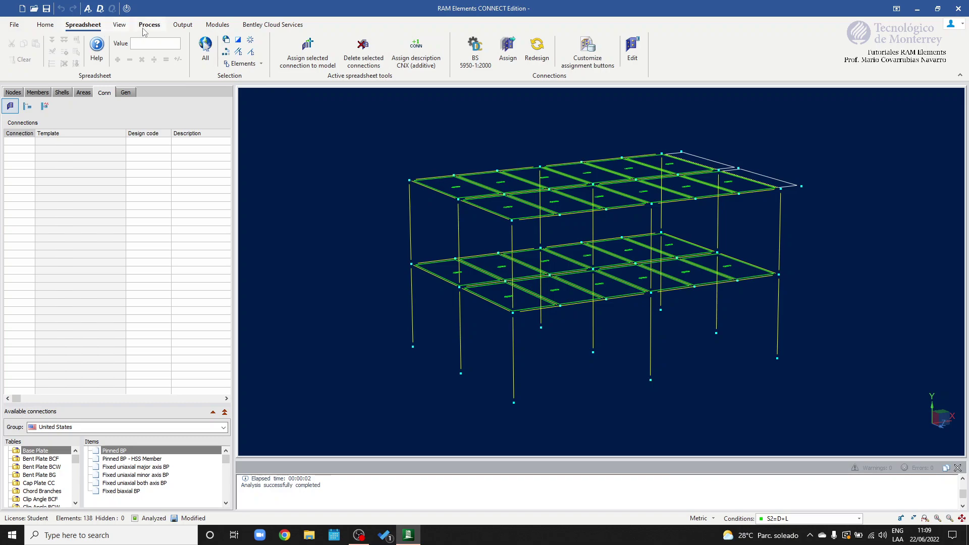
{"action": "left_click", "coordinate": [182, 24]}
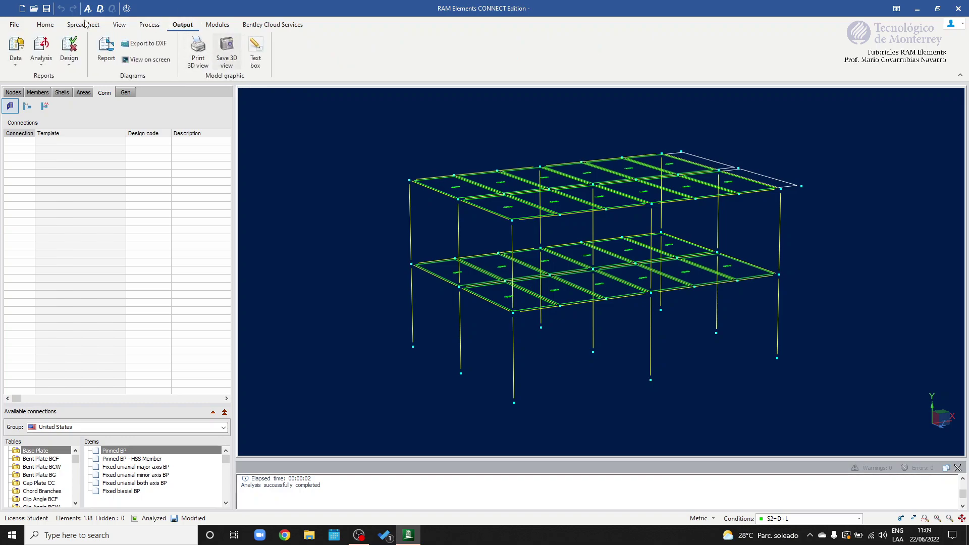
{"action": "left_click", "coordinate": [41, 53]}
{"action": "left_click", "coordinate": [16, 55]}
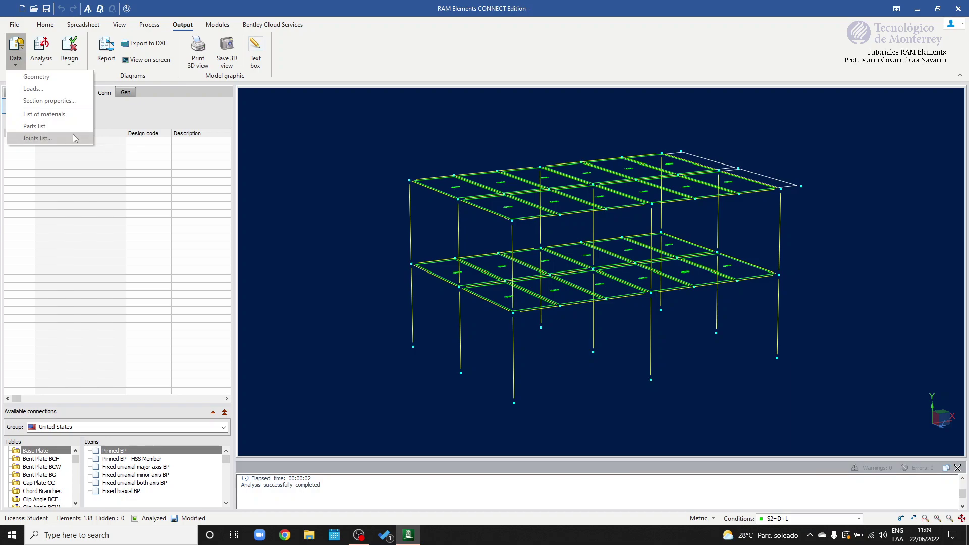
{"action": "middle_click_drag", "start_coordinate": [738, 248], "coordinate": [738, 248]}
{"action": "middle_click_drag", "start_coordinate": [719, 283], "coordinate": [647, 271]}
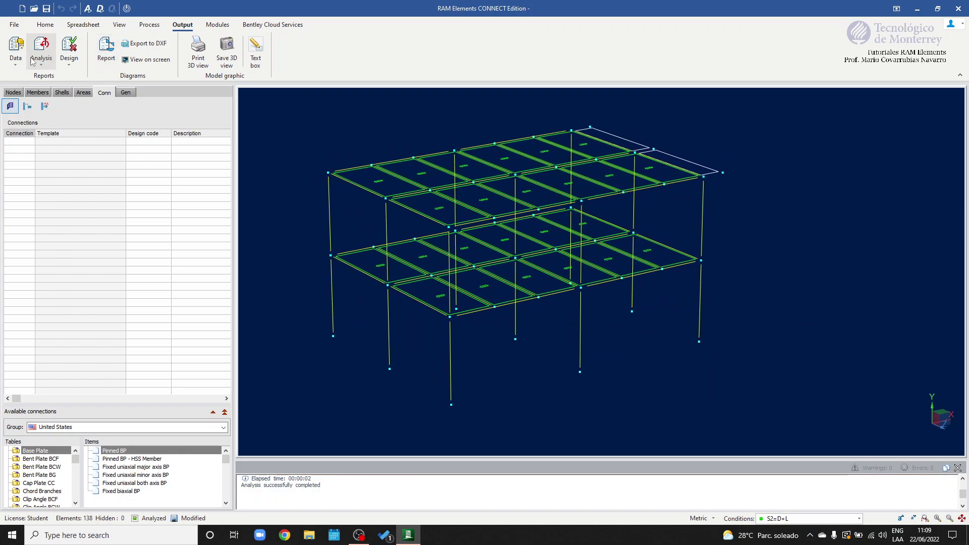
{"action": "left_click", "coordinate": [41, 53]}
{"action": "middle_click_drag", "start_coordinate": [356, 159], "coordinate": [382, 147]}
{"action": "left_click", "coordinate": [41, 53]}
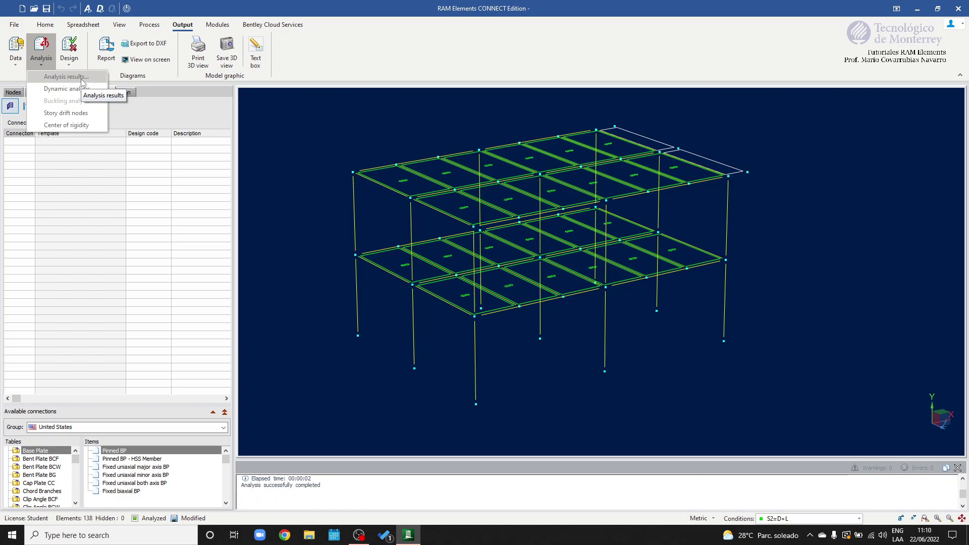
Step: Select the rear roof-edge beam in the first bay and turn on node and member numbering
{"action": "left_click", "coordinate": [386, 172]}
{"action": "middle_click_drag", "start_coordinate": [412, 156], "coordinate": [394, 155]}
{"action": "left_click", "coordinate": [13, 92]}
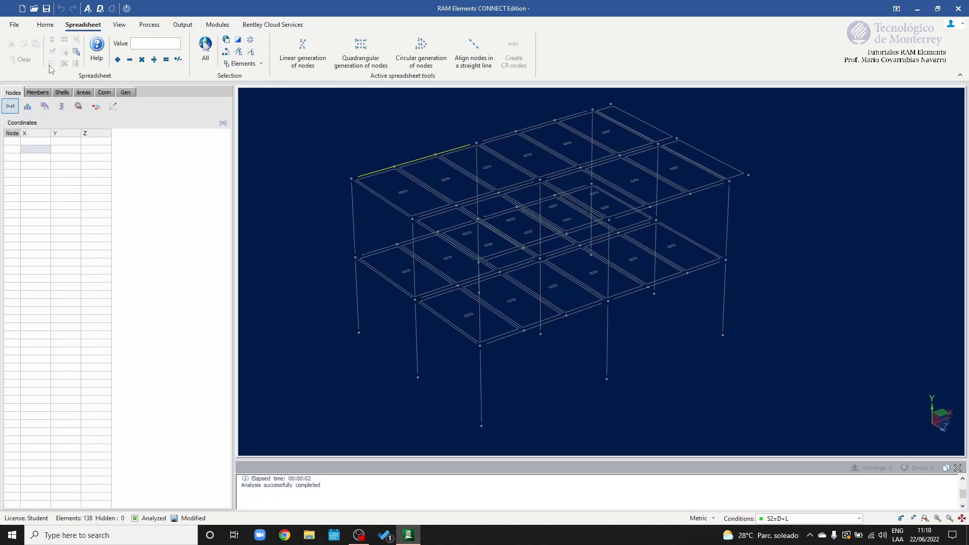
{"action": "left_click", "coordinate": [119, 24]}
{"action": "left_click", "coordinate": [23, 50]}
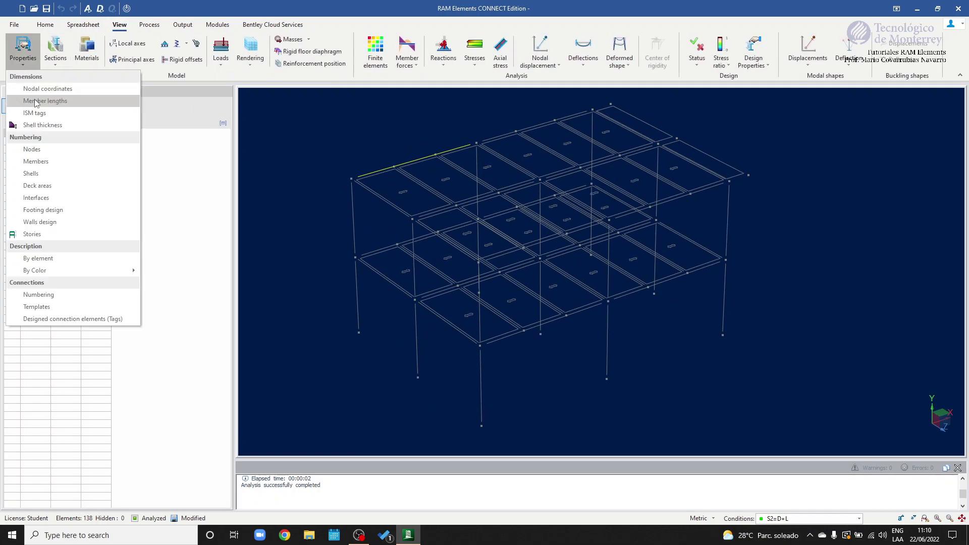
{"action": "left_click", "coordinate": [33, 150]}
{"action": "left_click", "coordinate": [36, 162]}
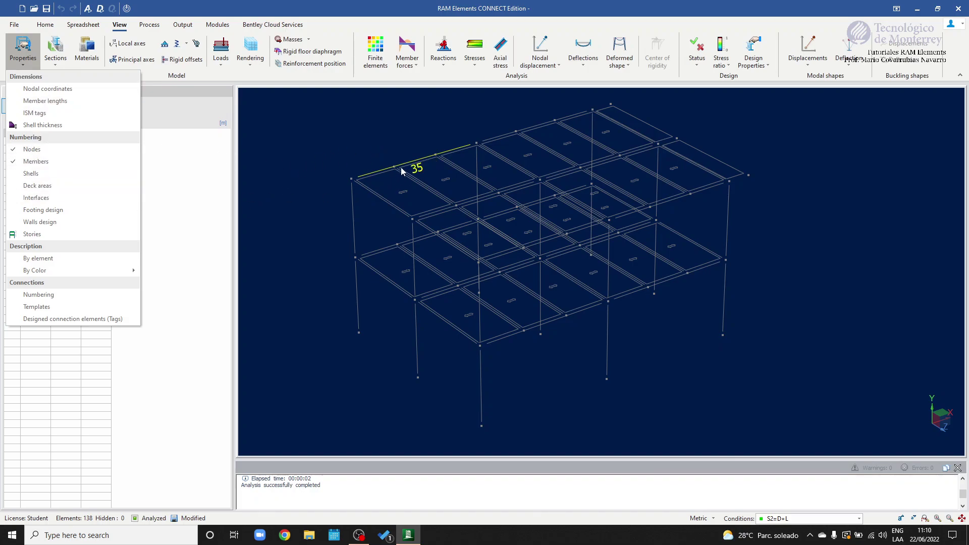
Step: Add the beam's end nodes 32 and 33 to the selection
{"action": "left_click", "coordinate": [352, 179]}
{"action": "left_click", "coordinate": [477, 144]}
{"action": "scroll", "coordinate": [377, 141], "scroll_direction": "up", "scroll_amount": 3}
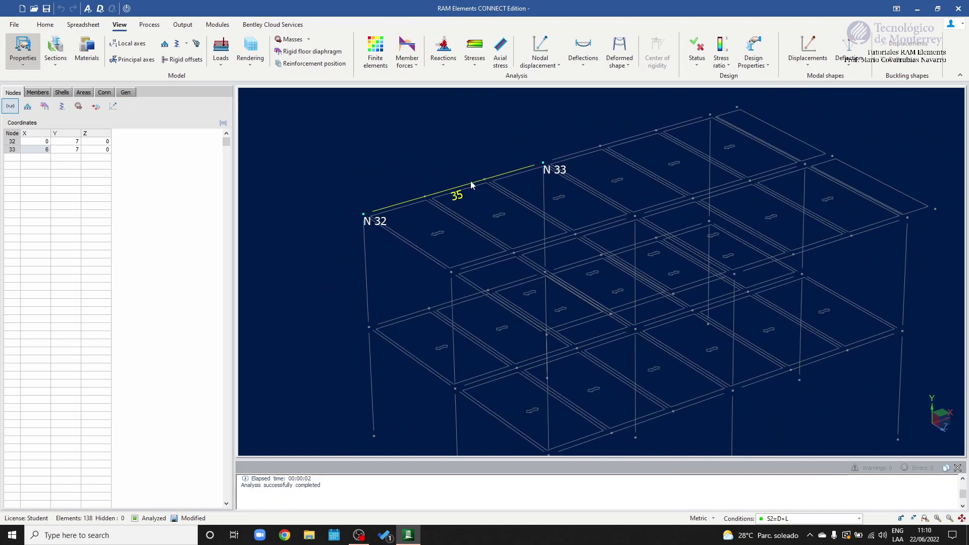
Step: Bring up the analysis results report settings for the selected beam and nodes, and look through the available load conditions
{"action": "left_click", "coordinate": [182, 24]}
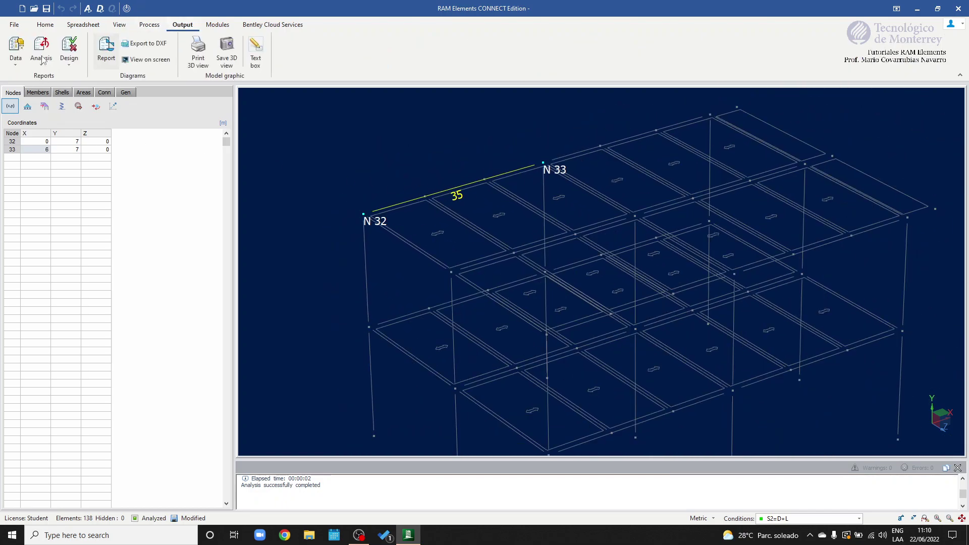
{"action": "left_click", "coordinate": [42, 58]}
{"action": "left_click", "coordinate": [55, 76]}
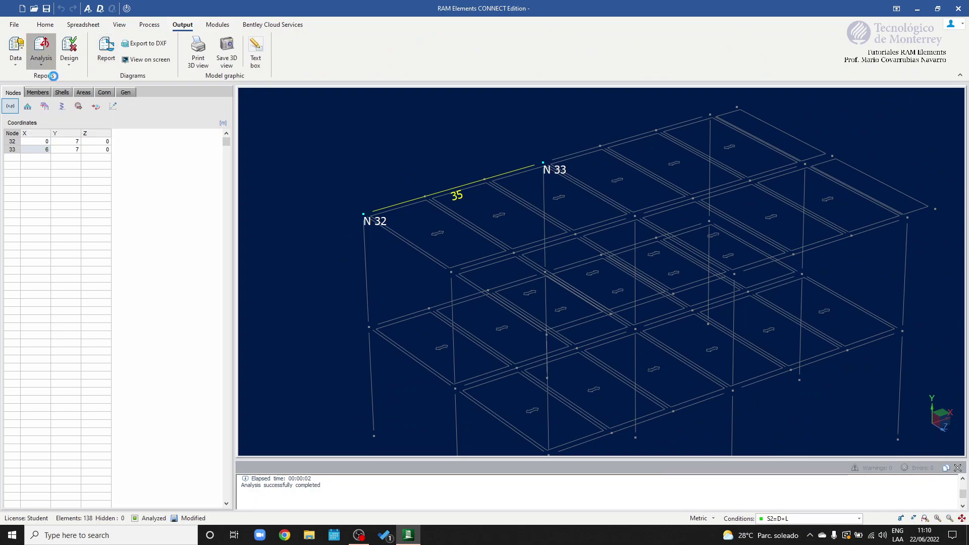
{"action": "left_click_drag", "start_coordinate": [550, 136], "coordinate": [799, 41]}
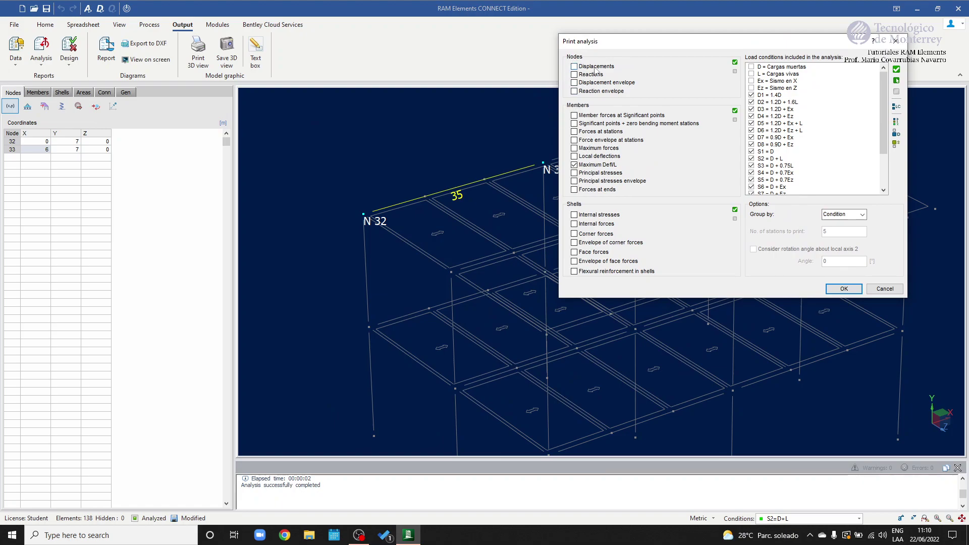
{"action": "left_click_drag", "start_coordinate": [884, 97], "coordinate": [884, 133]}
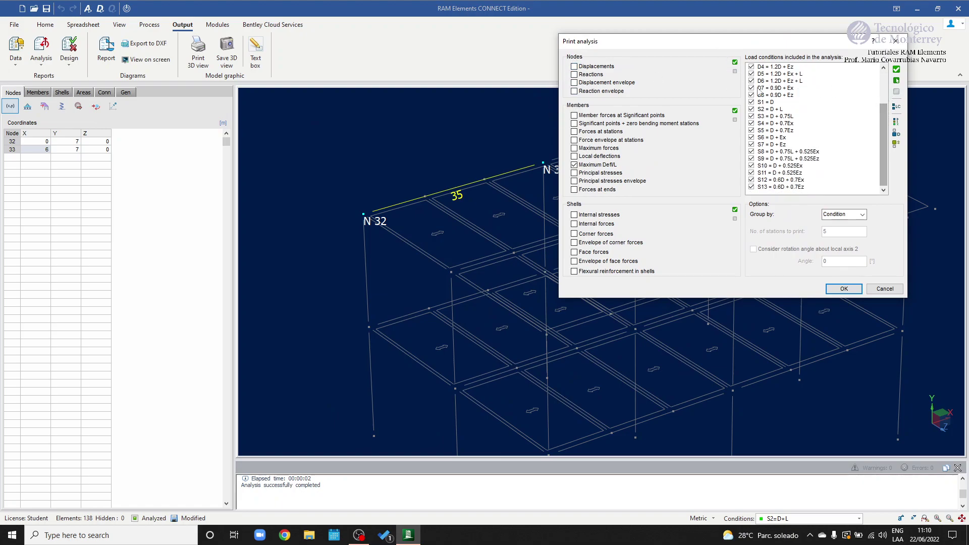
Step: Try the quick load condition filters, restricting the report to design combinations D1 to D8 and service combinations S1 to S13
{"action": "left_click", "coordinate": [896, 106]}
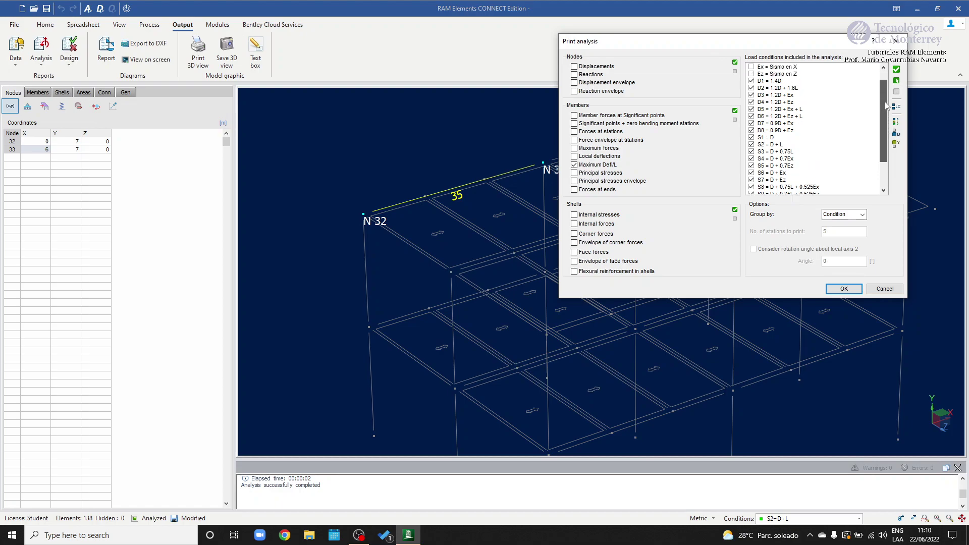
{"action": "left_click", "coordinate": [897, 134]}
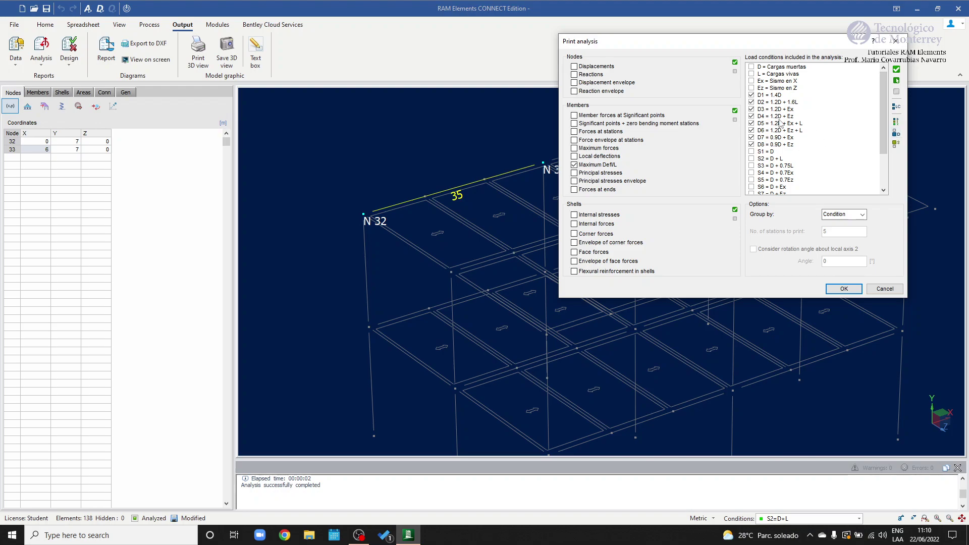
{"action": "left_click", "coordinate": [897, 144]}
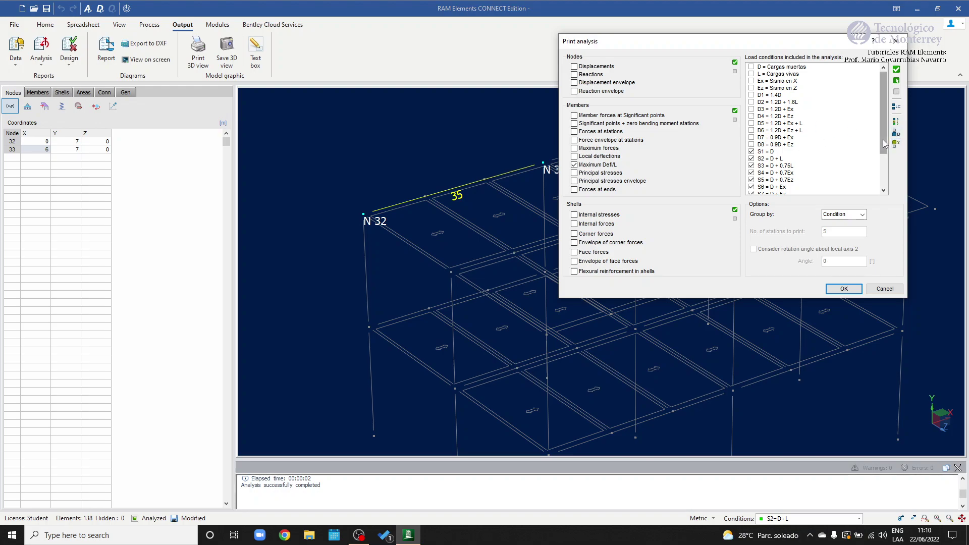
{"action": "left_click", "coordinate": [884, 176]}
{"action": "scroll", "coordinate": [798, 166], "scroll_direction": "up", "scroll_amount": 3}
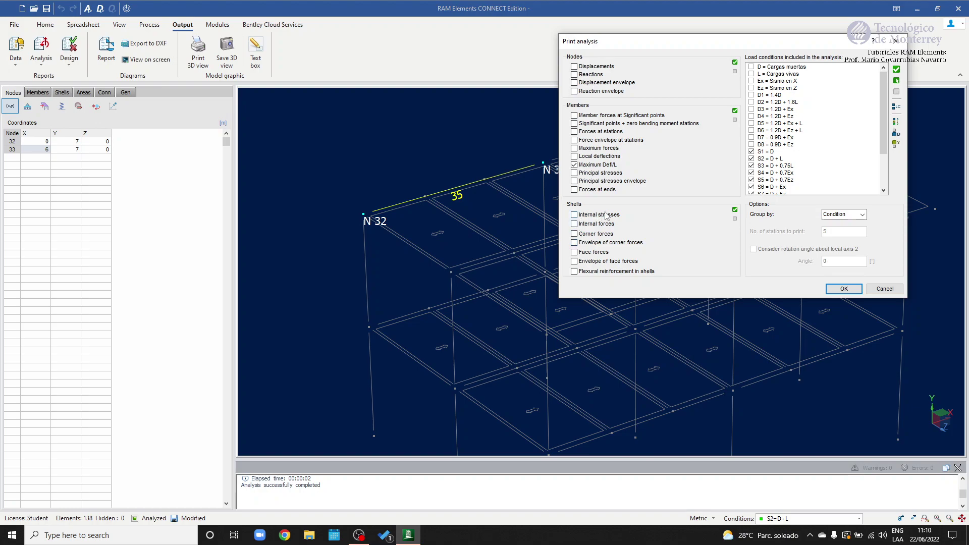
{"action": "left_click", "coordinate": [897, 122]}
{"action": "left_click", "coordinate": [897, 106]}
{"action": "left_click", "coordinate": [896, 123]}
{"action": "left_click", "coordinate": [895, 143]}
Step: Generate the member report for S2 = D + L only, with forces and force envelope at 10 stations, local and maximum deflections, and end forces
{"action": "left_click", "coordinate": [897, 92]}
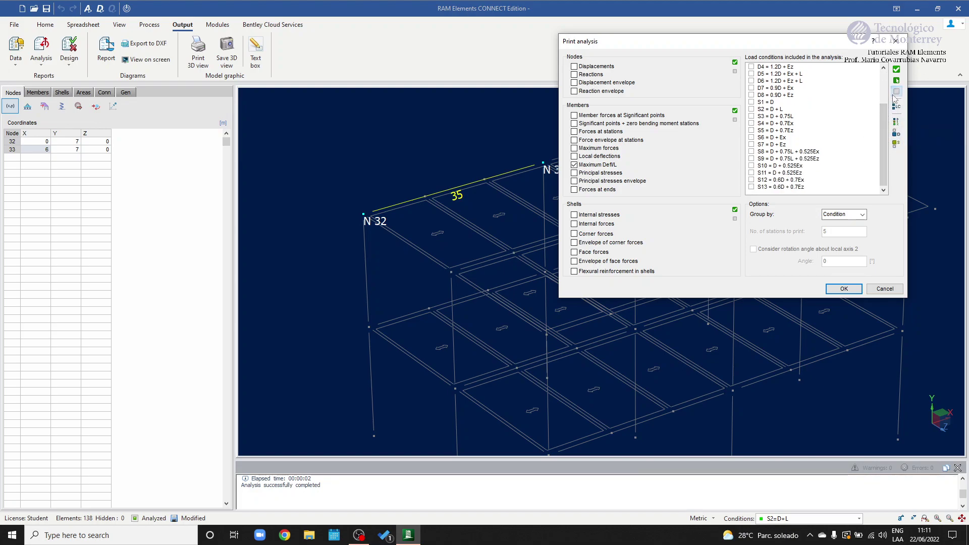
{"action": "left_click", "coordinate": [751, 109]}
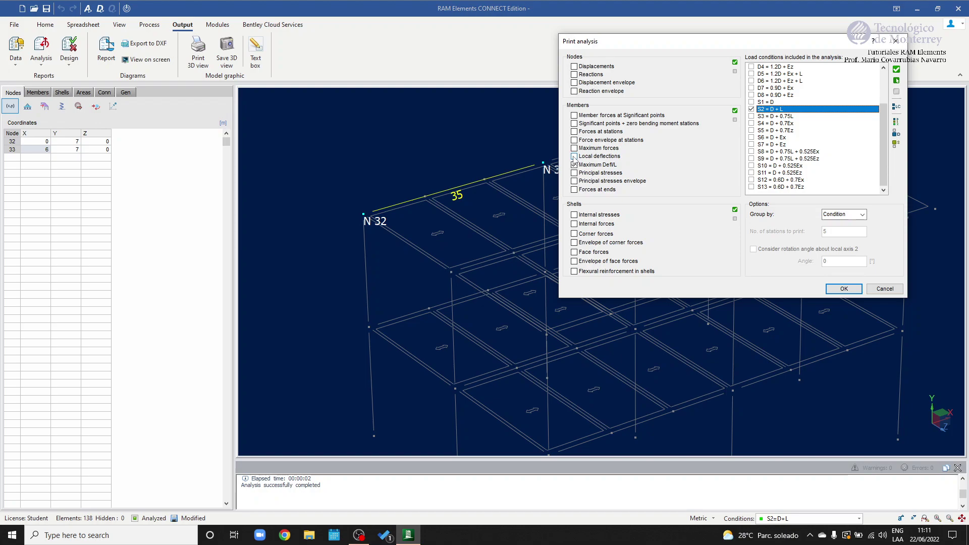
{"action": "left_click", "coordinate": [574, 157]}
{"action": "left_click", "coordinate": [574, 140]}
{"action": "left_click_drag", "start_coordinate": [840, 232], "coordinate": [800, 227]}
{"action": "left_click", "coordinate": [574, 132]}
{"action": "left_click", "coordinate": [844, 290]}
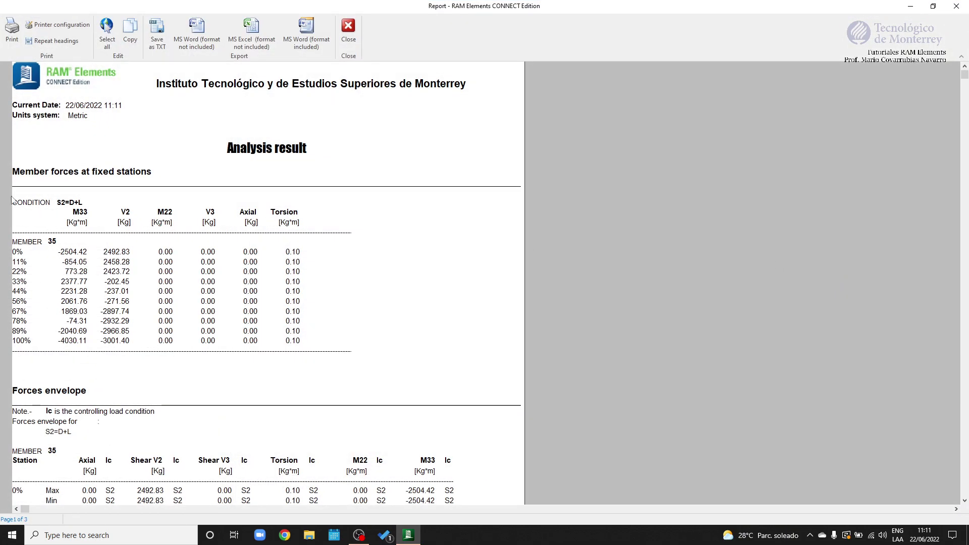
Step: Examine the beam's member forces at fixed stations and its forces envelope in the analysis report
{"action": "scroll", "coordinate": [48, 195], "scroll_direction": "down", "scroll_amount": 1}
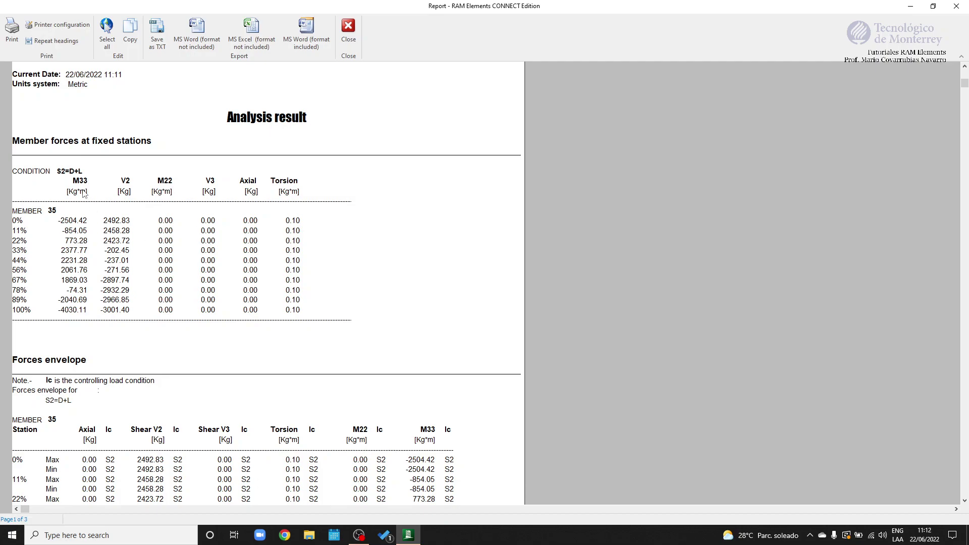
{"action": "scroll", "coordinate": [61, 258], "scroll_direction": "down", "scroll_amount": 3}
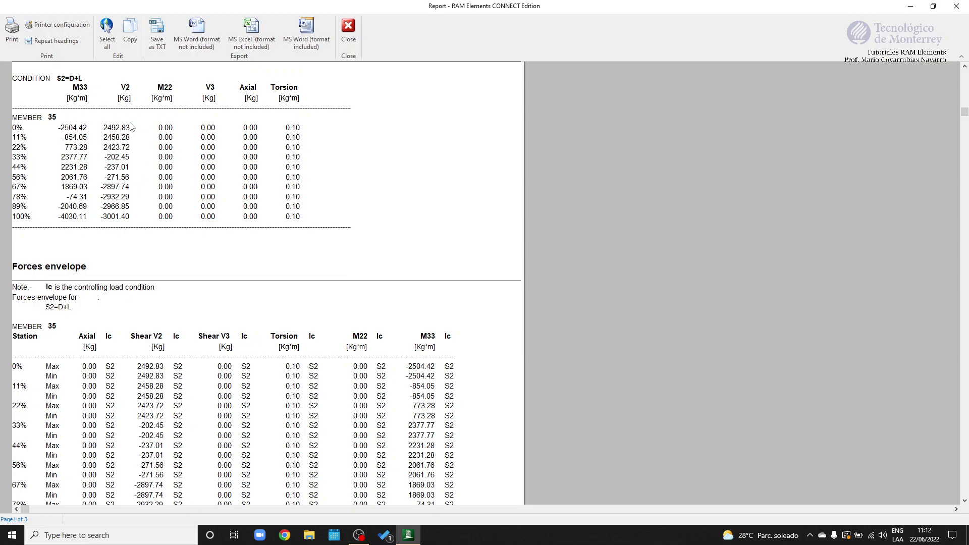
{"action": "scroll", "coordinate": [106, 202], "scroll_direction": "down", "scroll_amount": 3}
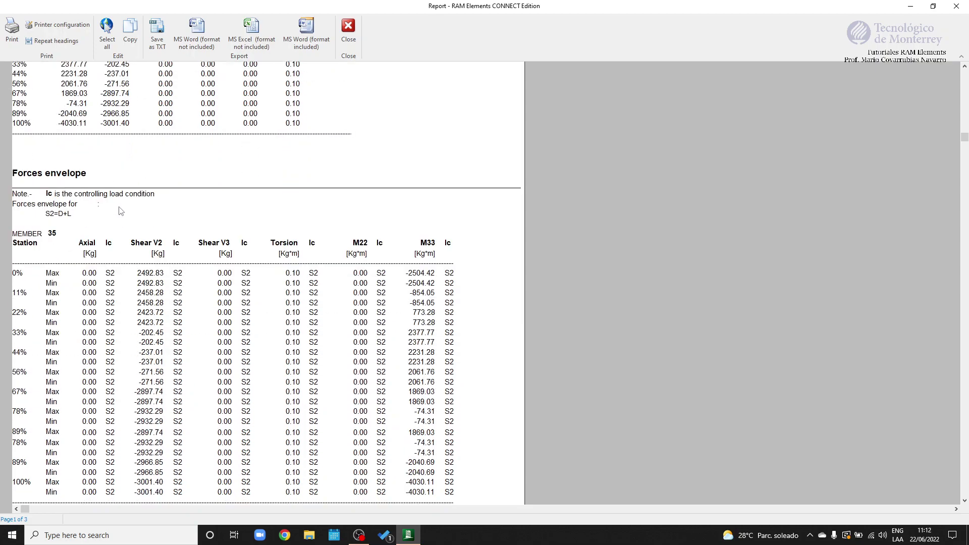
{"action": "scroll", "coordinate": [119, 211], "scroll_direction": "down", "scroll_amount": 1}
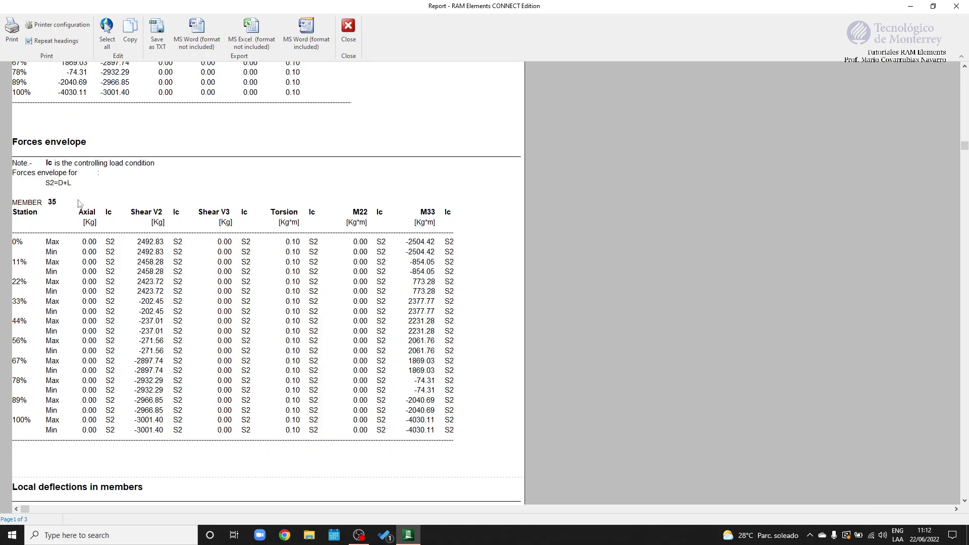
{"action": "scroll", "coordinate": [202, 285], "scroll_direction": "down", "scroll_amount": 6}
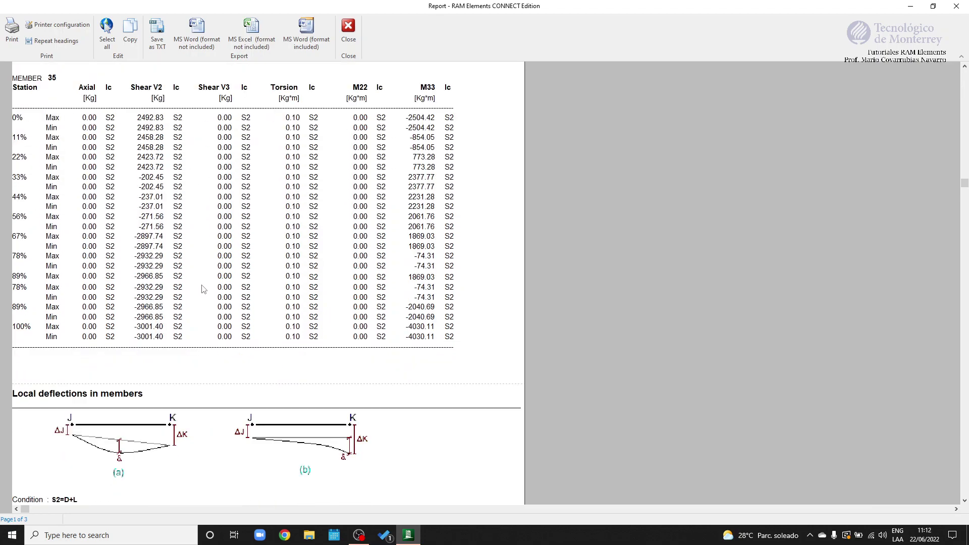
Step: Examine the beam's local deflections table, including axis displacements, rotation and relative deflection ratios at each station
{"action": "scroll", "coordinate": [207, 292], "scroll_direction": "down", "scroll_amount": 6}
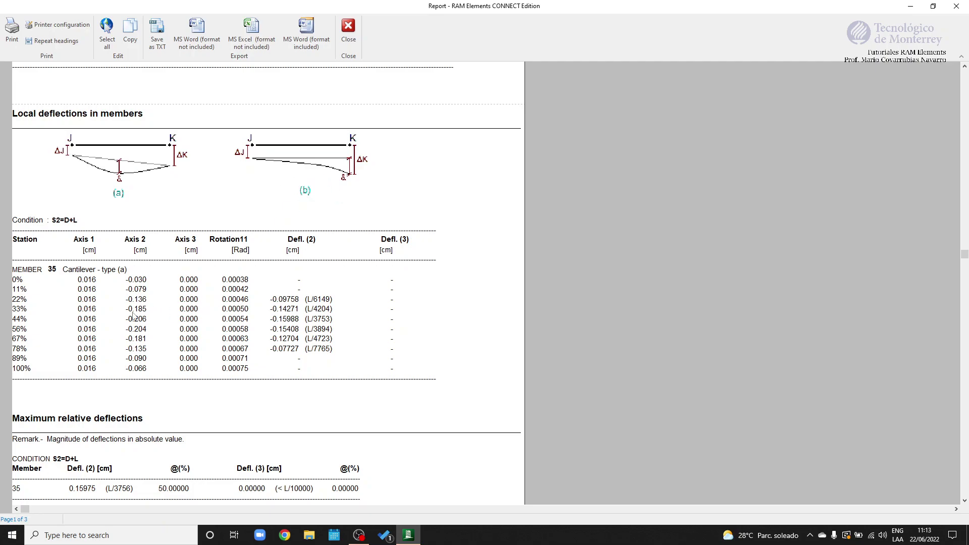
{"action": "scroll", "coordinate": [134, 317], "scroll_direction": "down", "scroll_amount": 1}
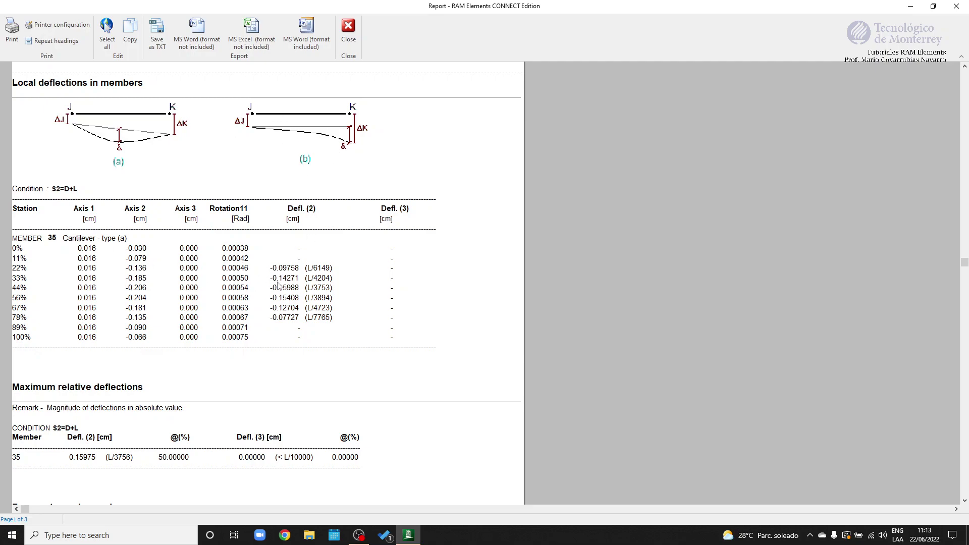
{"action": "scroll", "coordinate": [253, 290], "scroll_direction": "down", "scroll_amount": 3}
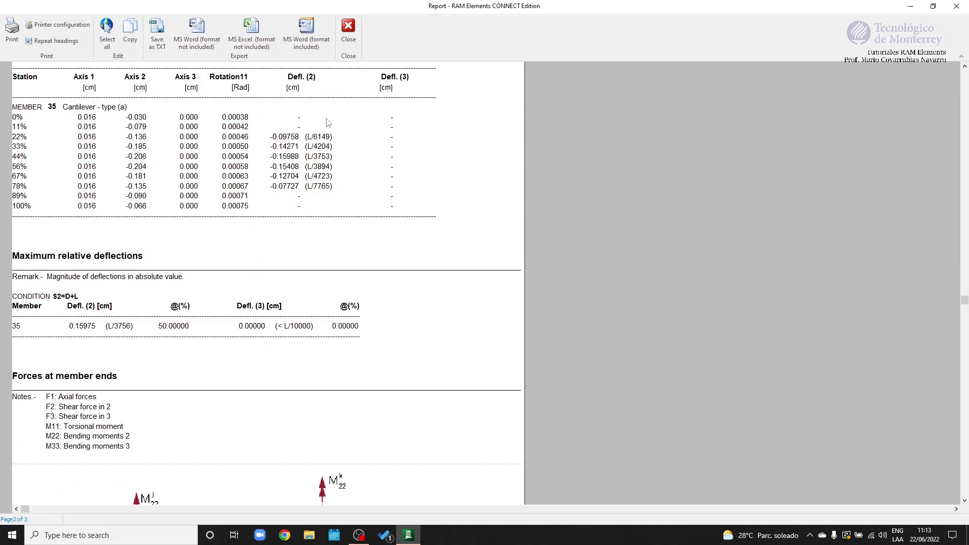
{"action": "scroll", "coordinate": [311, 126], "scroll_direction": "up", "scroll_amount": 1}
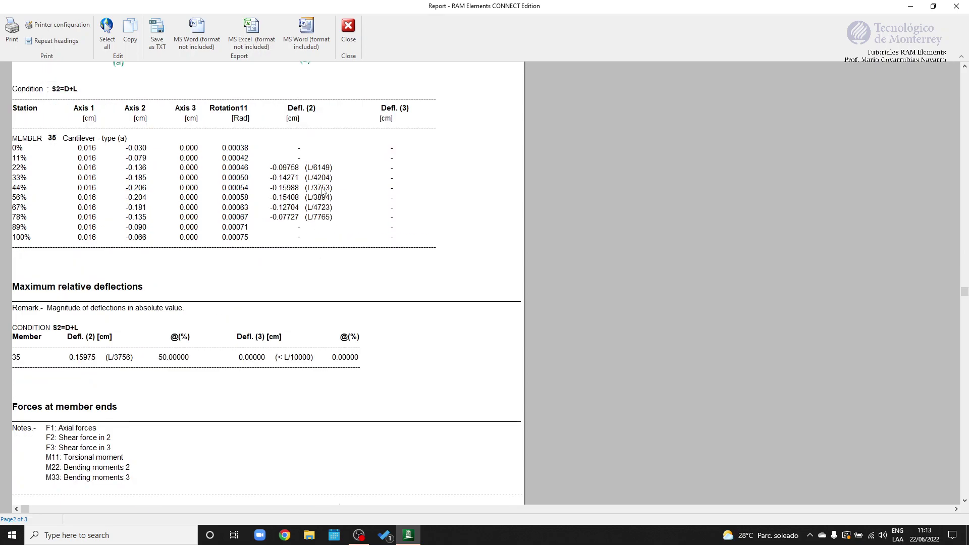
Step: Examine the beam's maximum relative deflections and its end forces with their sign convention diagram, and close the report
{"action": "scroll", "coordinate": [309, 266], "scroll_direction": "down", "scroll_amount": 4}
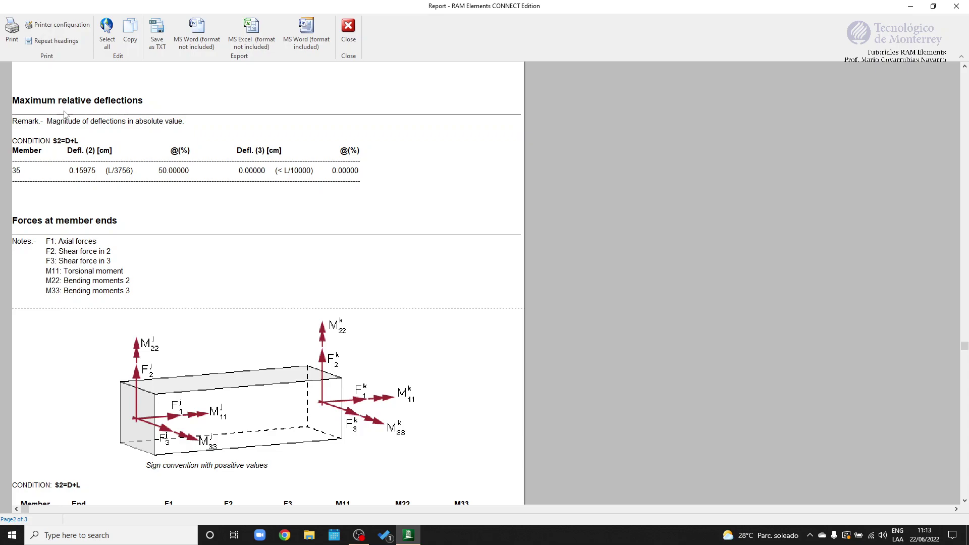
{"action": "scroll", "coordinate": [255, 232], "scroll_direction": "down", "scroll_amount": 5}
{"action": "scroll", "coordinate": [226, 287], "scroll_direction": "up", "scroll_amount": 3}
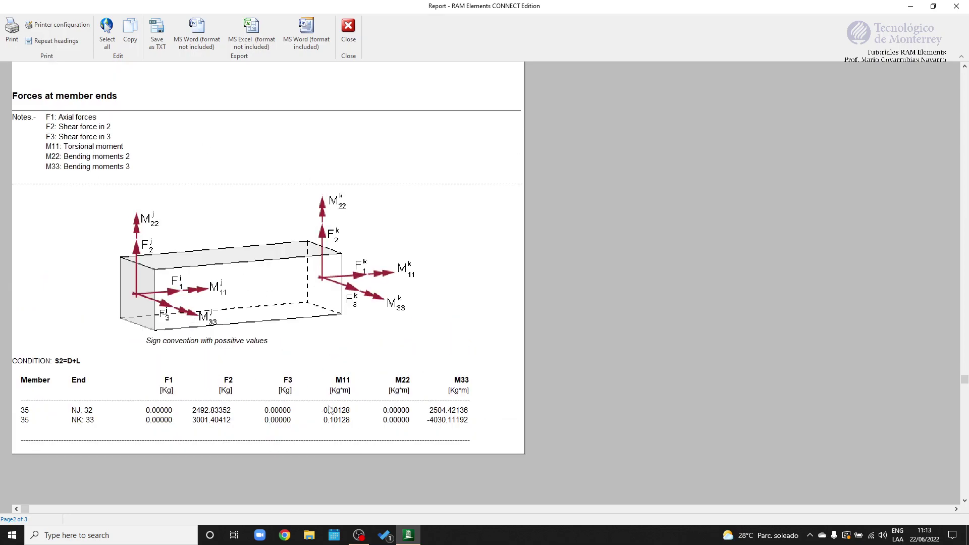
{"action": "scroll", "coordinate": [129, 233], "scroll_direction": "up", "scroll_amount": 5}
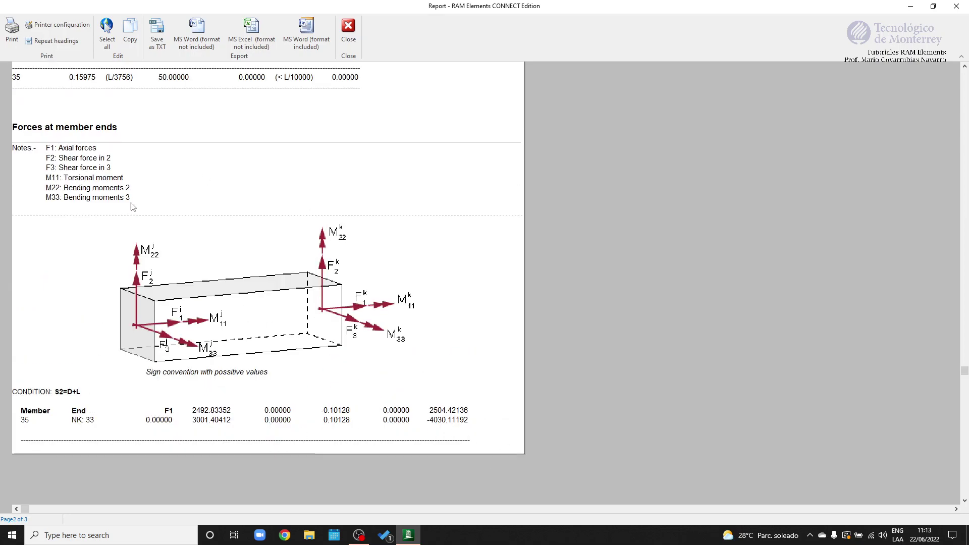
{"action": "left_click", "coordinate": [348, 29]}
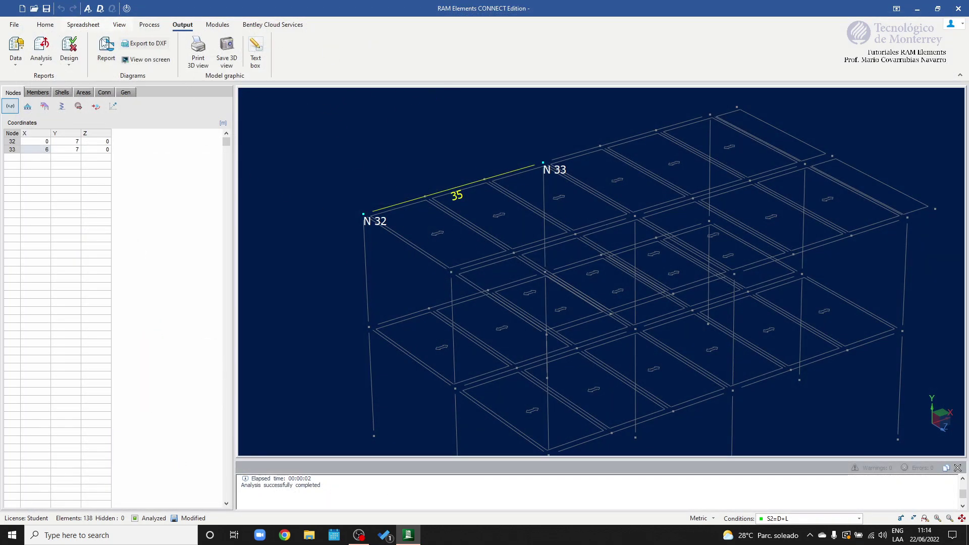
Step: Generate a new analysis report with all member results cleared and only nodal displacements and the displacement envelope included
{"action": "left_click", "coordinate": [41, 51]}
{"action": "left_click", "coordinate": [65, 77]}
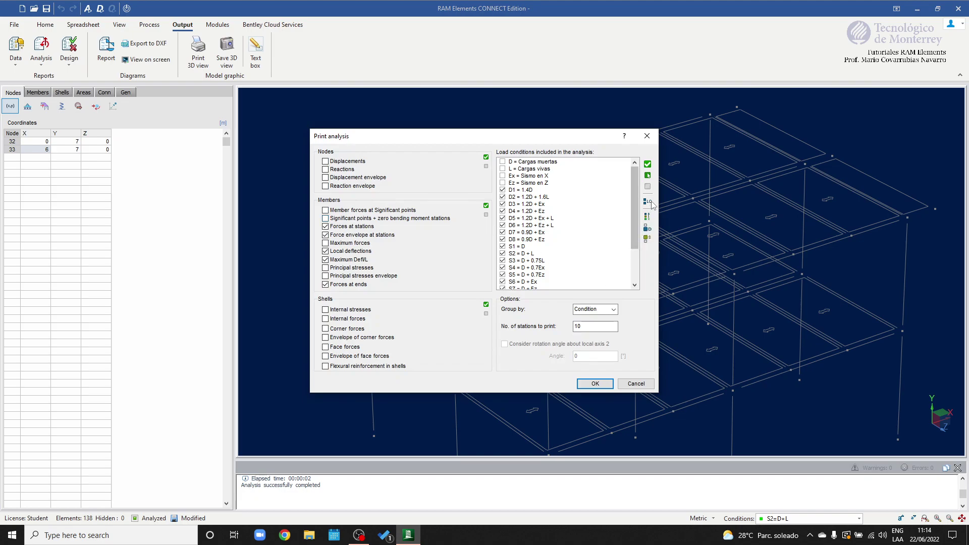
{"action": "left_click", "coordinate": [486, 214]}
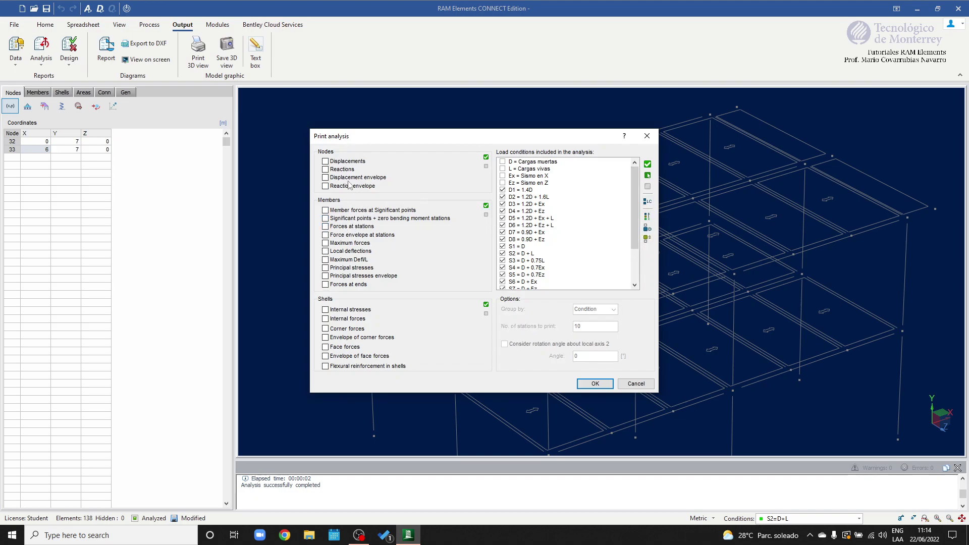
{"action": "left_click", "coordinate": [325, 161]}
{"action": "left_click", "coordinate": [326, 179]}
{"action": "left_click", "coordinate": [596, 384]}
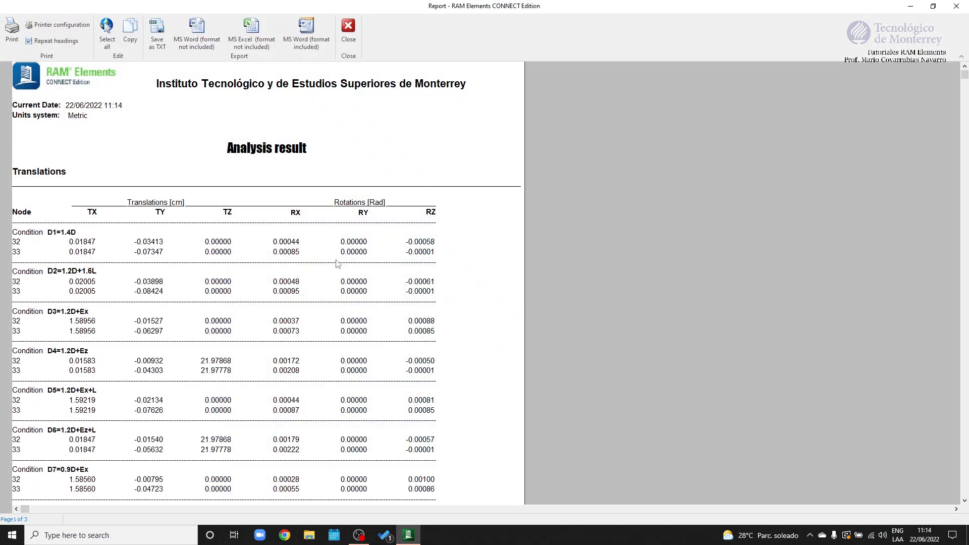
Step: Examine the translations and rotations of nodes 32 and 33 under each design and service load combination
{"action": "scroll", "coordinate": [331, 250], "scroll_direction": "down", "scroll_amount": 9}
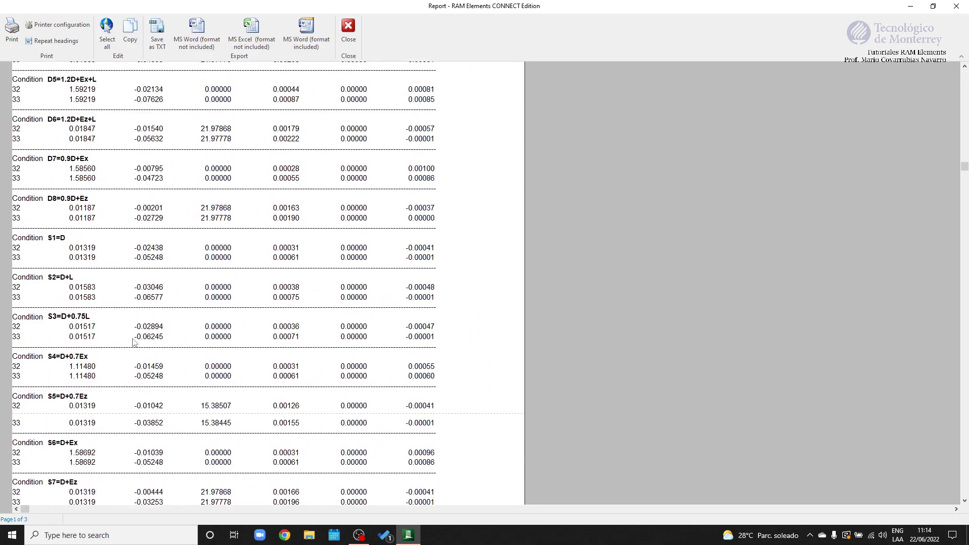
{"action": "scroll", "coordinate": [130, 342], "scroll_direction": "down", "scroll_amount": 5}
{"action": "scroll", "coordinate": [80, 329], "scroll_direction": "down", "scroll_amount": 5}
{"action": "scroll", "coordinate": [94, 345], "scroll_direction": "up", "scroll_amount": 10}
{"action": "scroll", "coordinate": [92, 341], "scroll_direction": "up", "scroll_amount": 9}
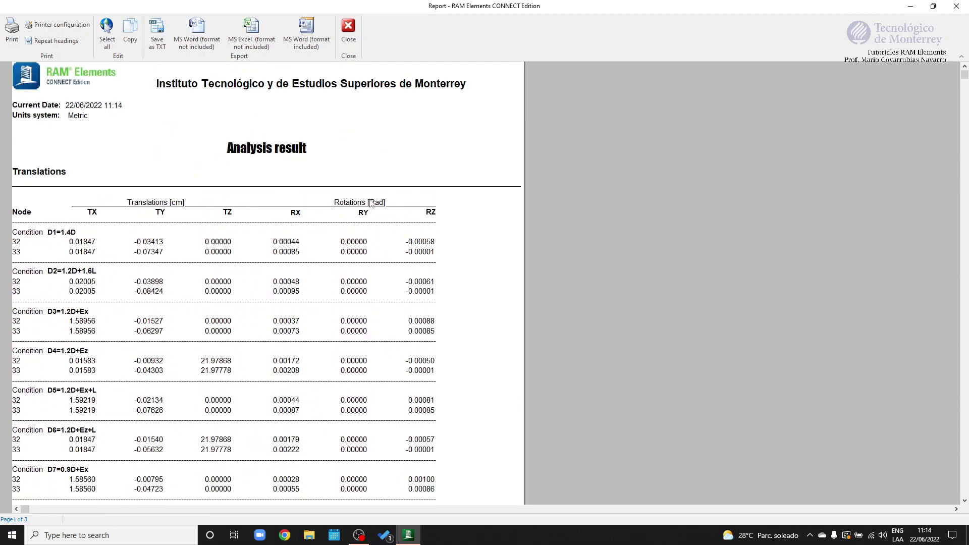
{"action": "scroll", "coordinate": [25, 176], "scroll_direction": "down", "scroll_amount": 2}
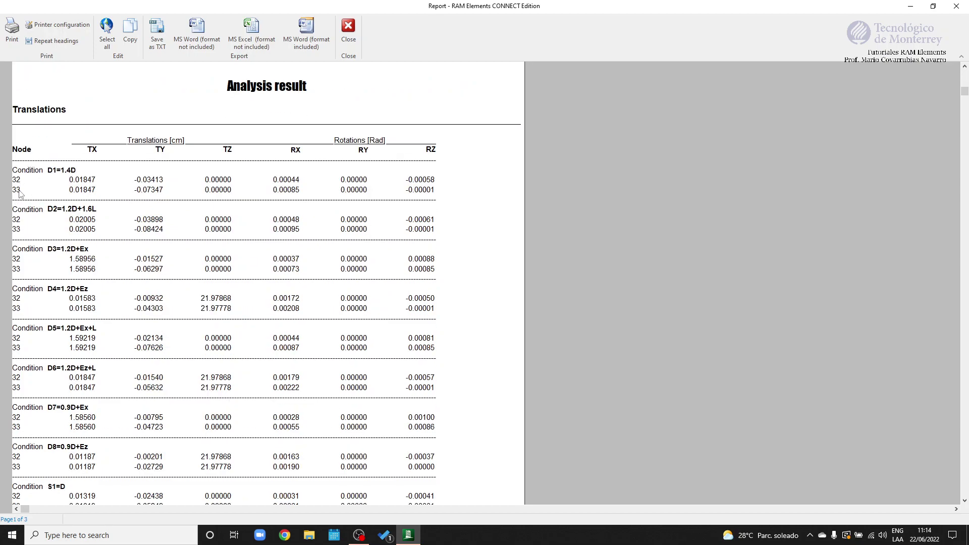
{"action": "scroll", "coordinate": [65, 208], "scroll_direction": "down", "scroll_amount": 10}
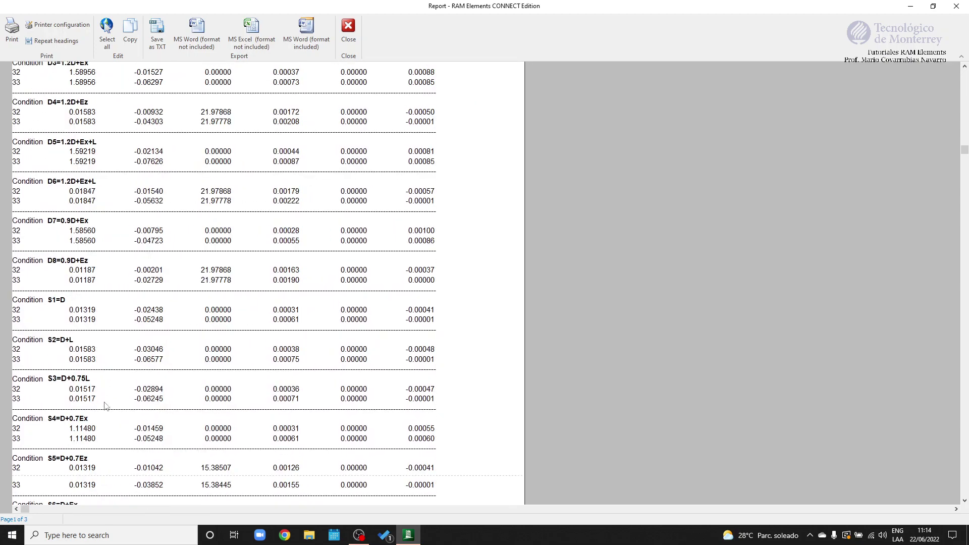
{"action": "scroll", "coordinate": [244, 353], "scroll_direction": "down", "scroll_amount": 15}
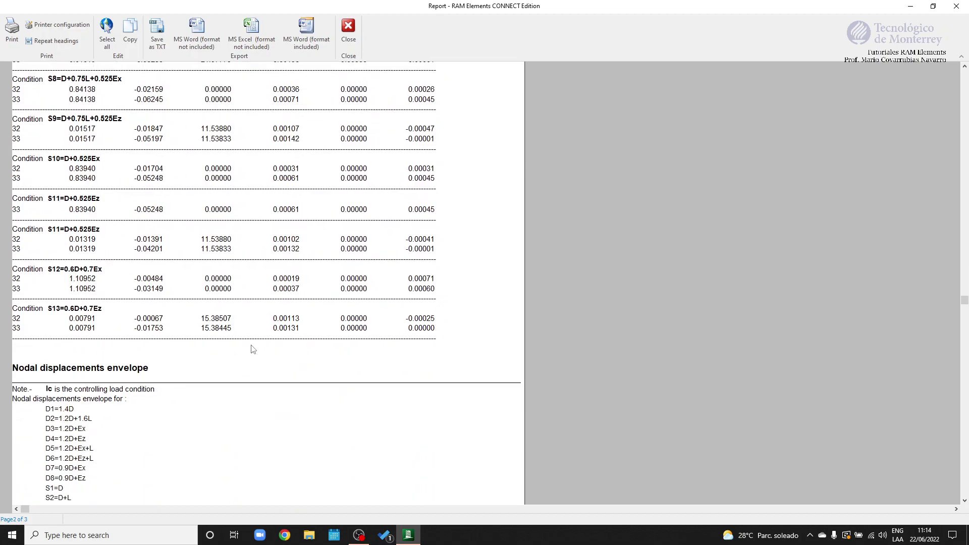
Step: Examine the nodal displacements envelope with its controlling load conditions, and go back to the displacements per combination
{"action": "scroll", "coordinate": [251, 350], "scroll_direction": "down", "scroll_amount": 7}
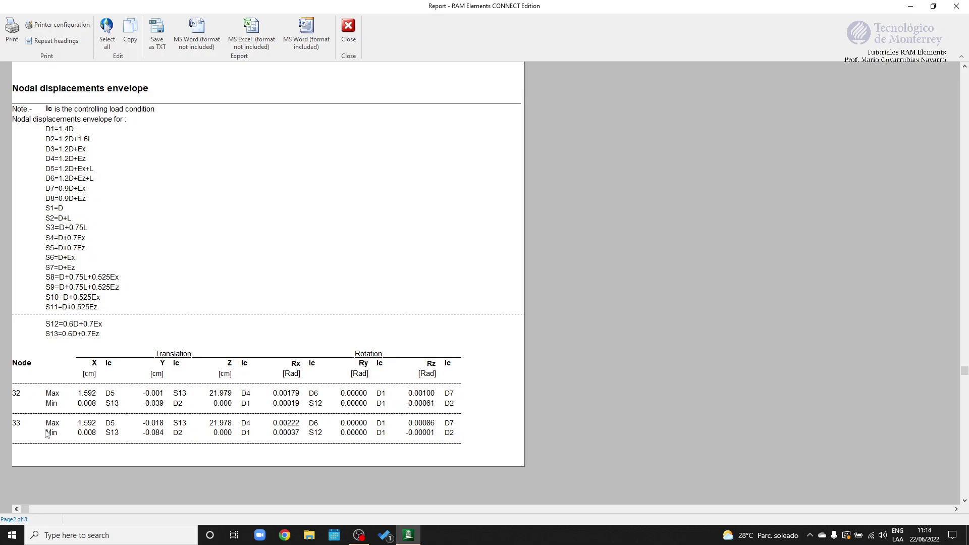
{"action": "scroll", "coordinate": [192, 285], "scroll_direction": "up", "scroll_amount": 10}
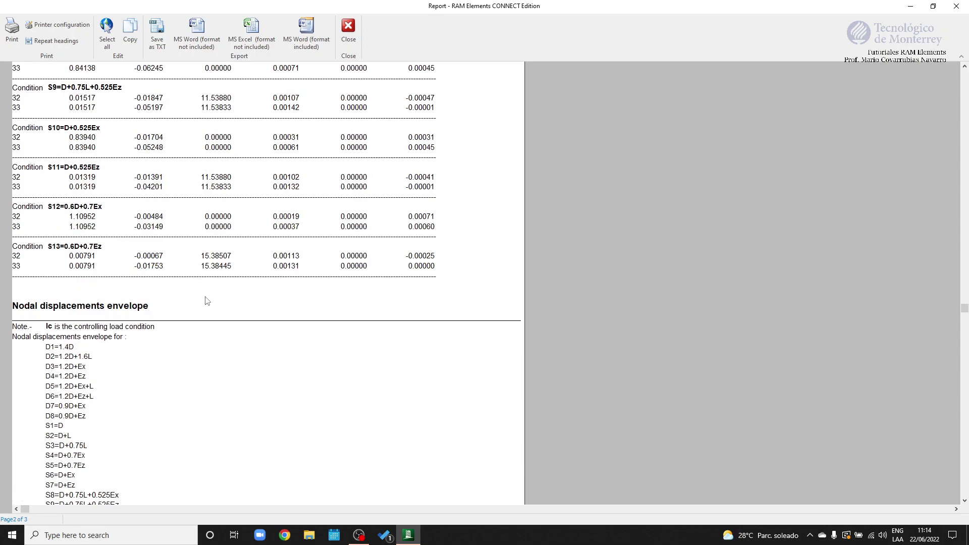
{"action": "scroll", "coordinate": [182, 233], "scroll_direction": "up", "scroll_amount": 5}
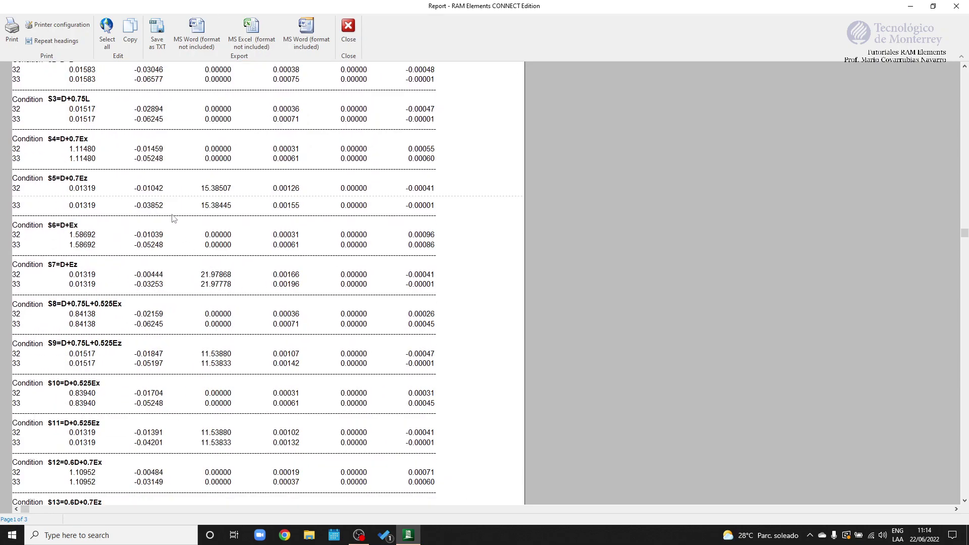
Step: Generate a new analysis report with displacements, displacement envelope and Maximum Defl/L, limited to load conditions S1, S2 and S3
{"action": "left_click", "coordinate": [353, 31]}
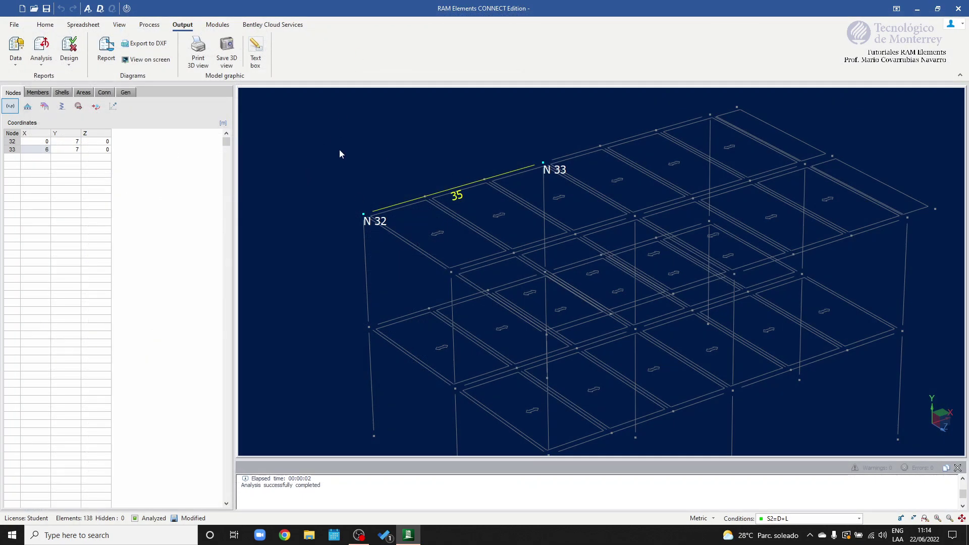
{"action": "left_click", "coordinate": [41, 50]}
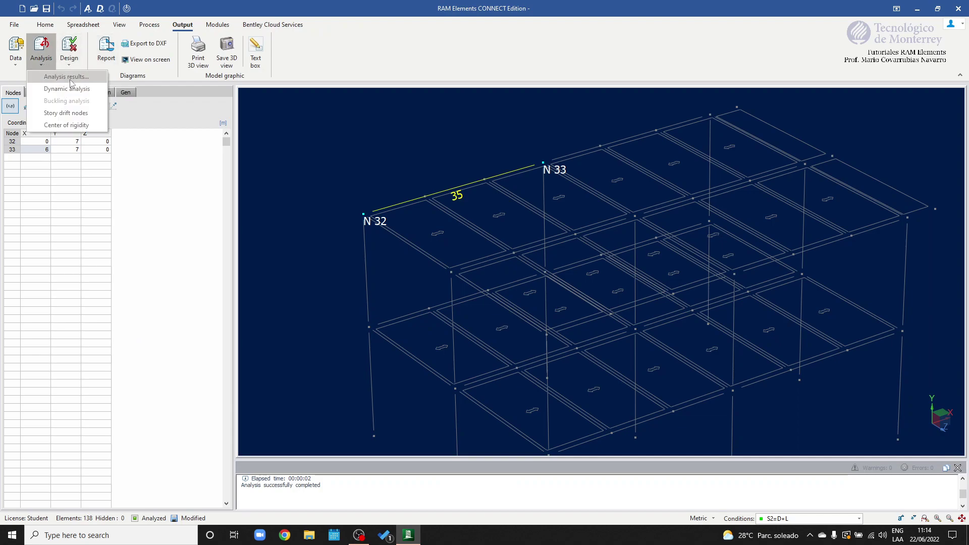
{"action": "left_click", "coordinate": [66, 76]}
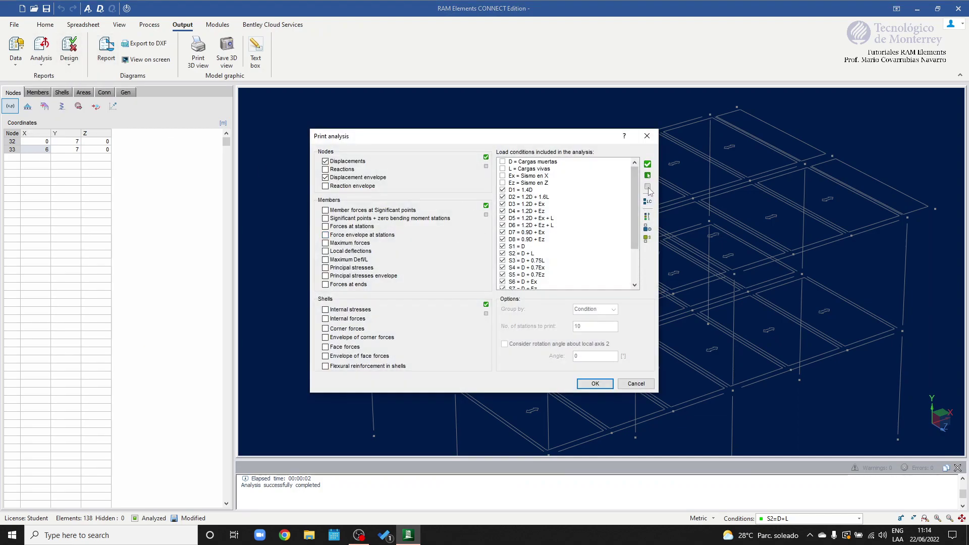
{"action": "left_click_drag", "start_coordinate": [639, 237], "coordinate": [638, 256]}
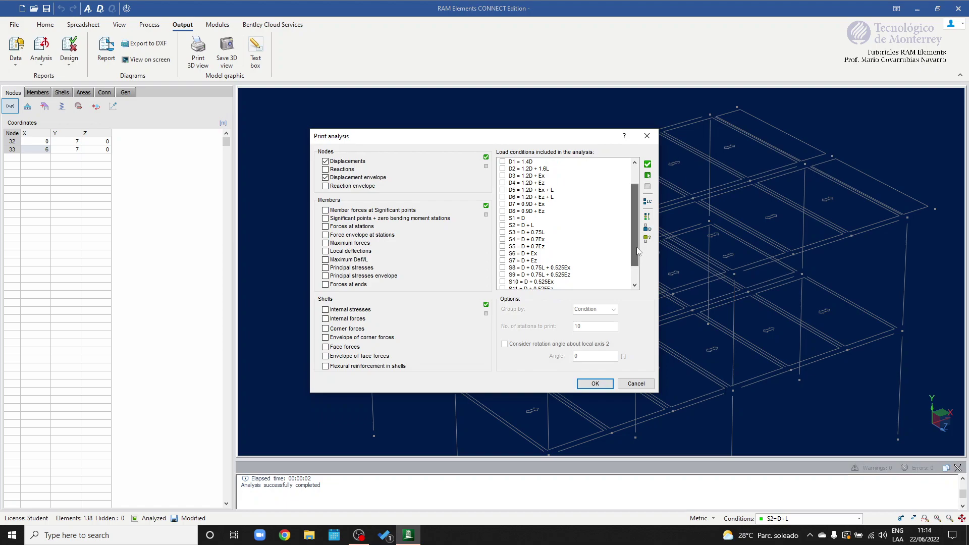
{"action": "left_click", "coordinate": [503, 225]}
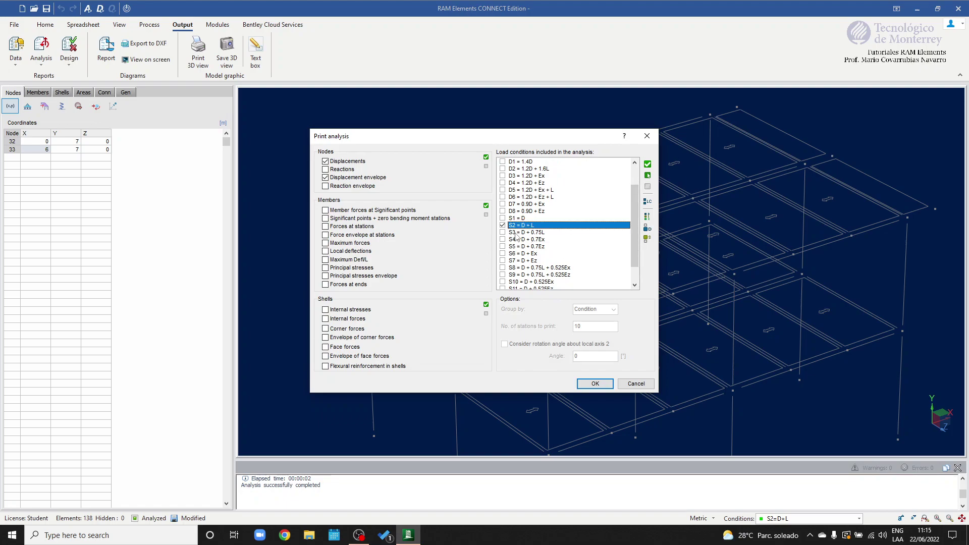
{"action": "left_click", "coordinate": [503, 218]}
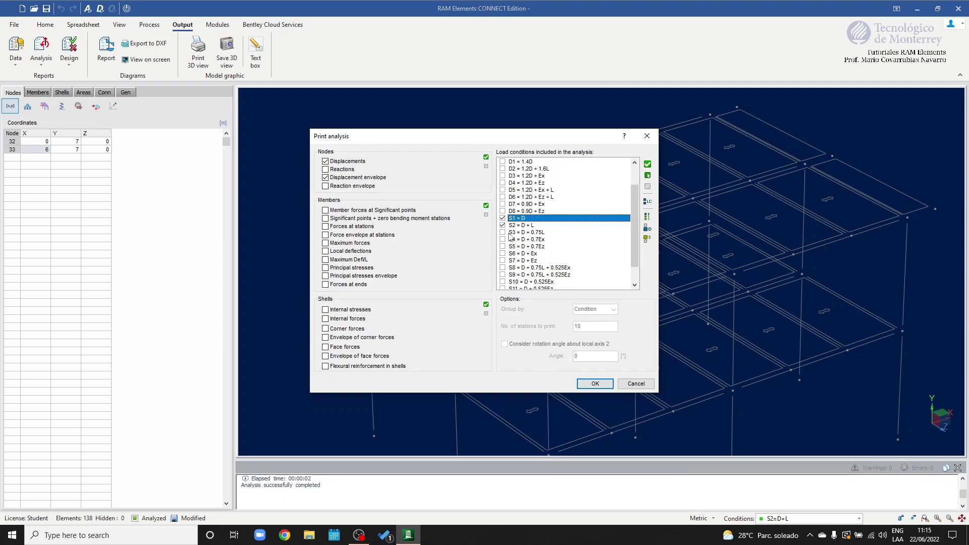
{"action": "left_click", "coordinate": [502, 233]}
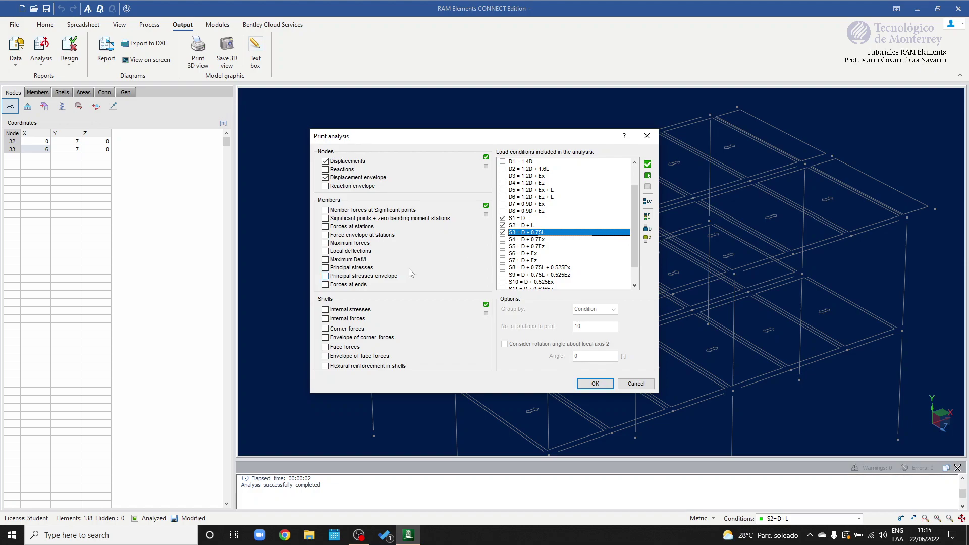
{"action": "left_click", "coordinate": [326, 260]}
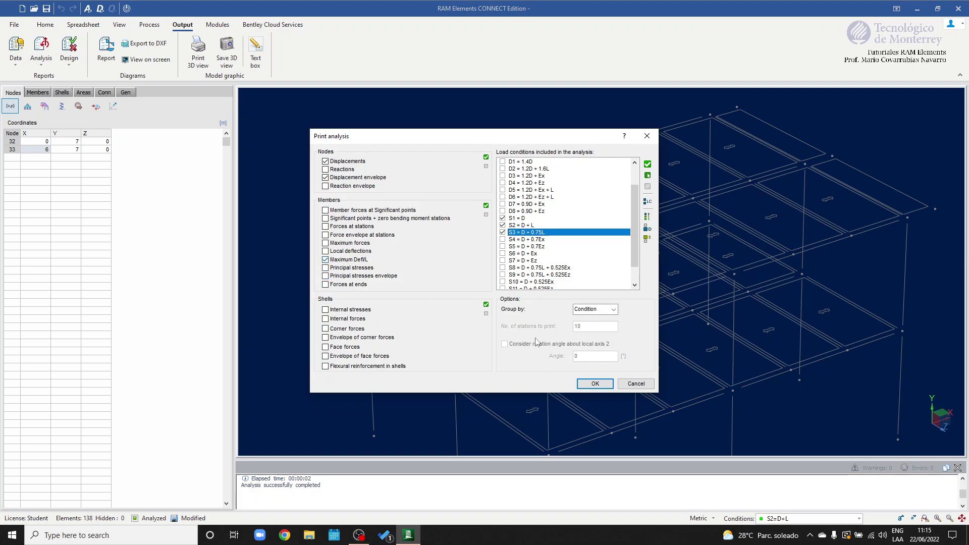
{"action": "left_click", "coordinate": [596, 383]}
Step: Review the nodal displacement and envelope tables for S1 to S3, and export the report to MS Word with its format included
{"action": "scroll", "coordinate": [296, 259], "scroll_direction": "down", "scroll_amount": 3}
{"action": "scroll", "coordinate": [147, 238], "scroll_direction": "up", "scroll_amount": 4}
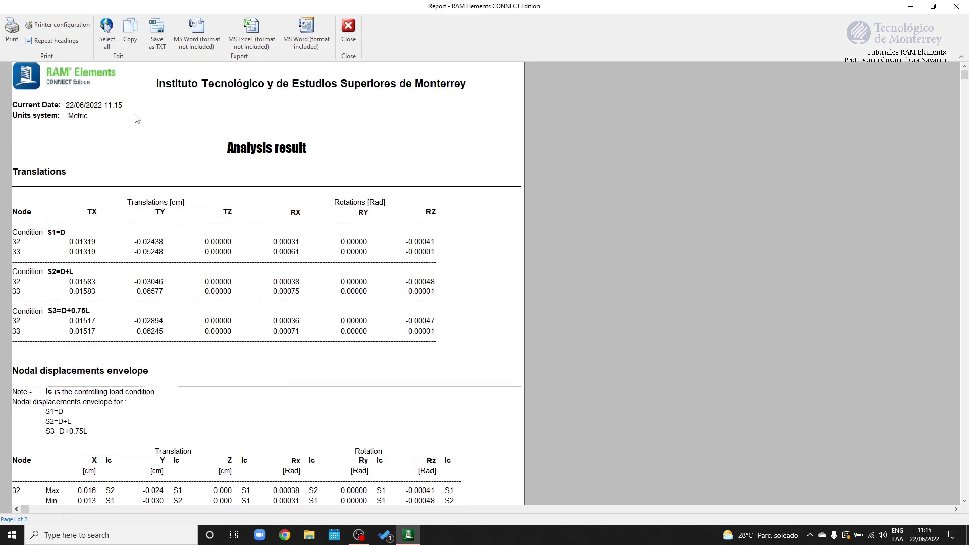
{"action": "scroll", "coordinate": [354, 240], "scroll_direction": "down", "scroll_amount": 3}
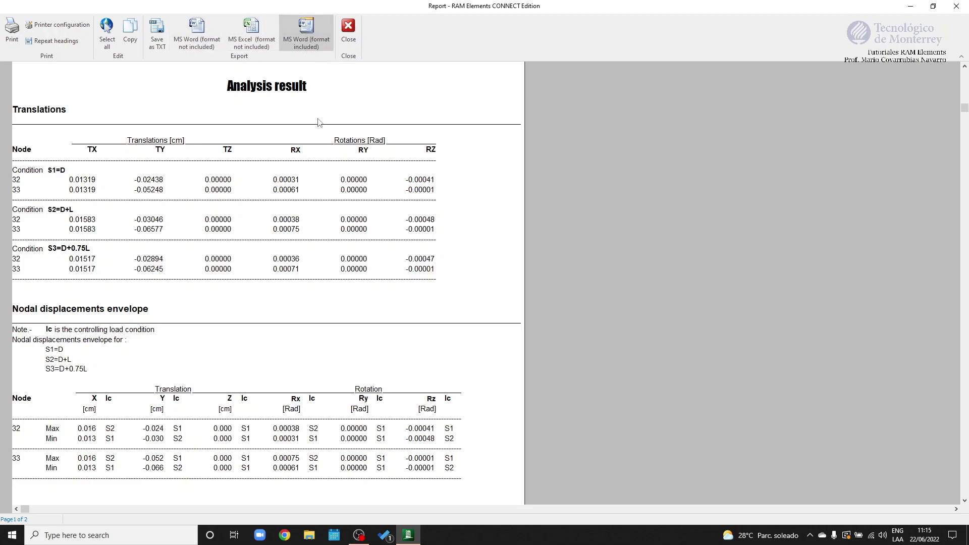
{"action": "scroll", "coordinate": [313, 278], "scroll_direction": "up", "scroll_amount": 2}
{"action": "left_click", "coordinate": [307, 32]}
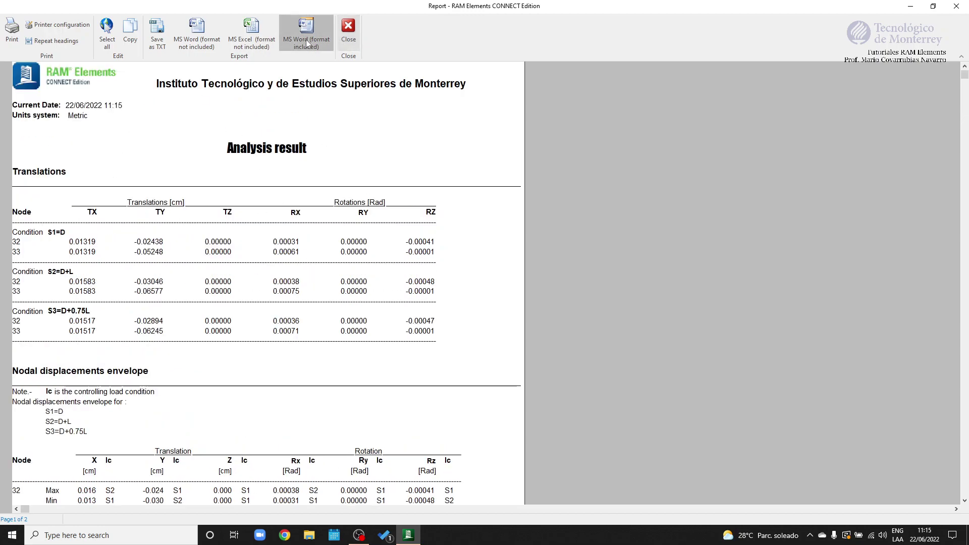
{"action": "left_click", "coordinate": [513, 284]}
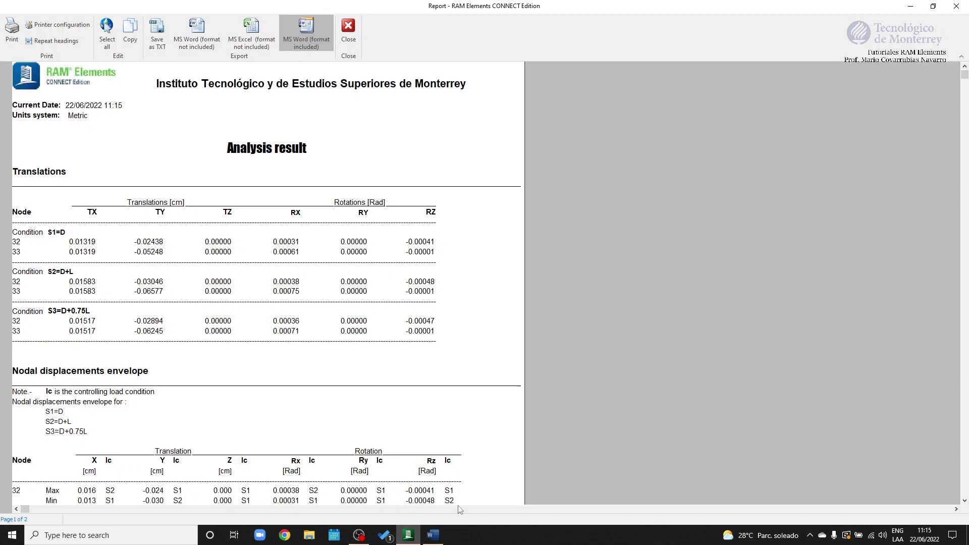
Step: Switch to Word to examine the exported report through its maximum relative deflections, and close the document without saving
{"action": "left_click", "coordinate": [433, 535]}
{"action": "scroll", "coordinate": [464, 260], "scroll_direction": "down", "scroll_amount": 10}
{"action": "scroll", "coordinate": [450, 261], "scroll_direction": "down", "scroll_amount": 5}
{"action": "scroll", "coordinate": [545, 294], "scroll_direction": "up", "scroll_amount": 16}
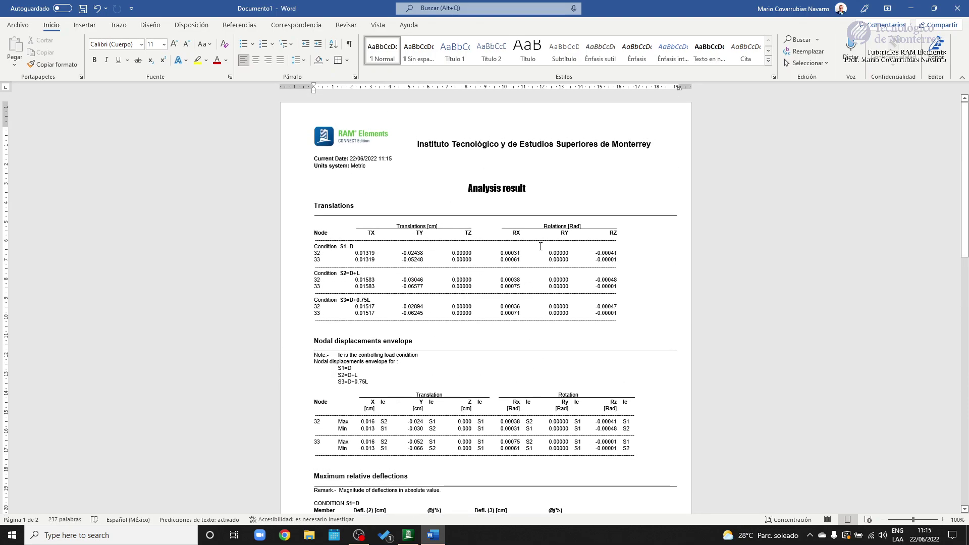
{"action": "left_click", "coordinate": [958, 9]}
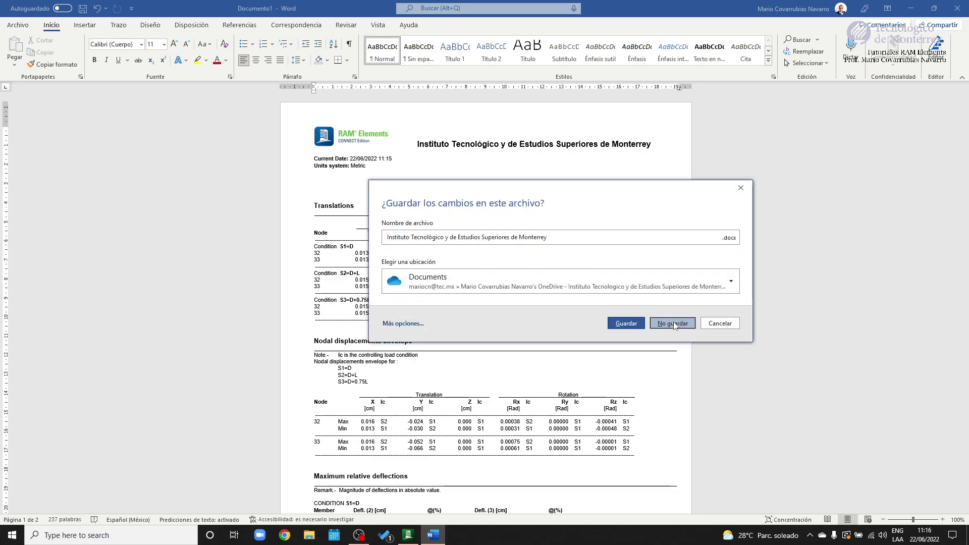
{"action": "left_click", "coordinate": [673, 324]}
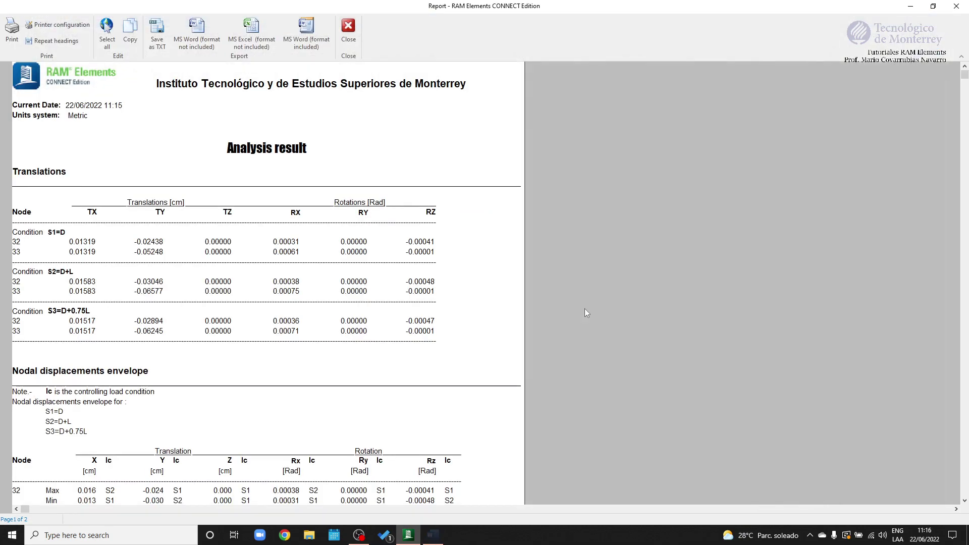
Step: Try to export the analysis report to MS Excel without its format
{"action": "left_click", "coordinate": [258, 40]}
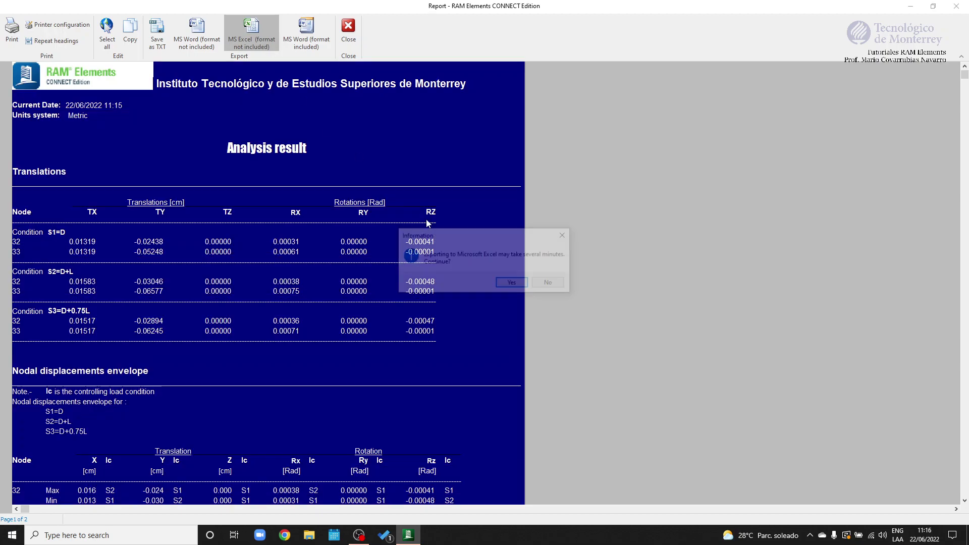
{"action": "left_click", "coordinate": [510, 284]}
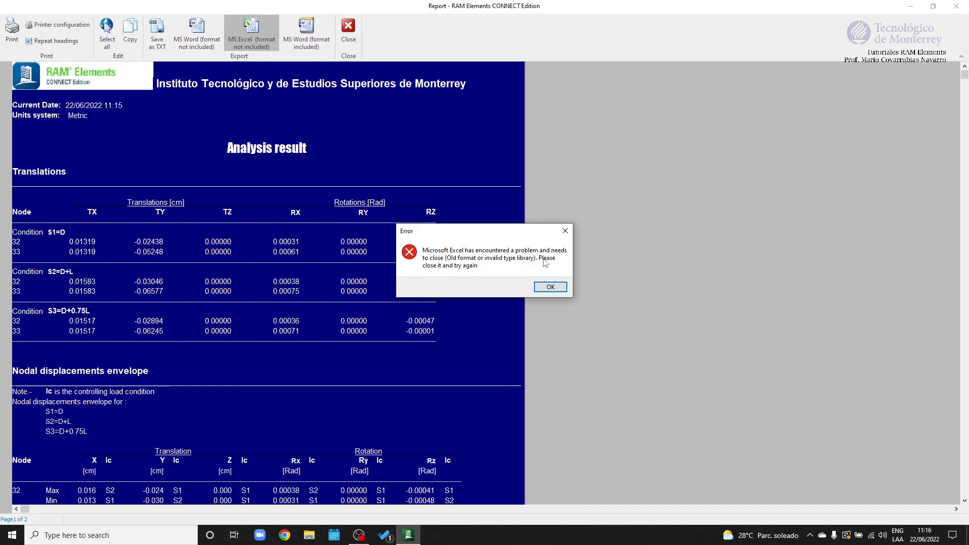
{"action": "left_click", "coordinate": [551, 287]}
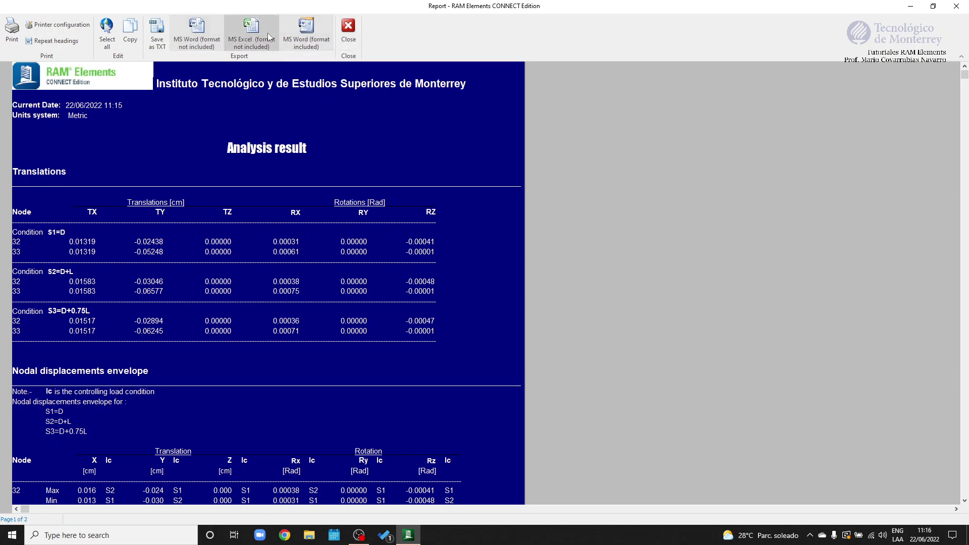
Step: Close the analysis results report and generate the dynamic analysis report
{"action": "scroll", "coordinate": [292, 308], "scroll_direction": "down", "scroll_amount": 3}
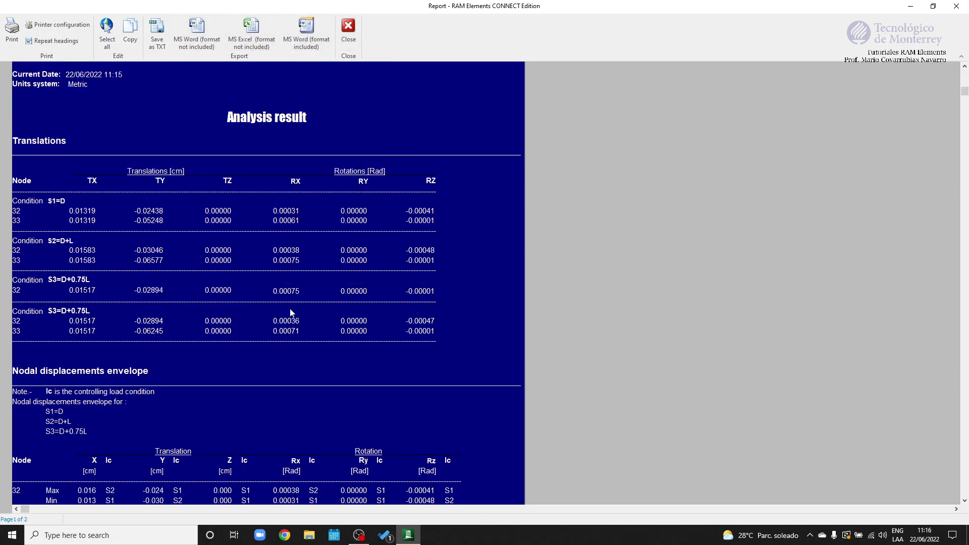
{"action": "left_click", "coordinate": [351, 28]}
{"action": "middle_click_drag", "start_coordinate": [476, 191], "coordinate": [476, 217]}
{"action": "left_click", "coordinate": [42, 65]}
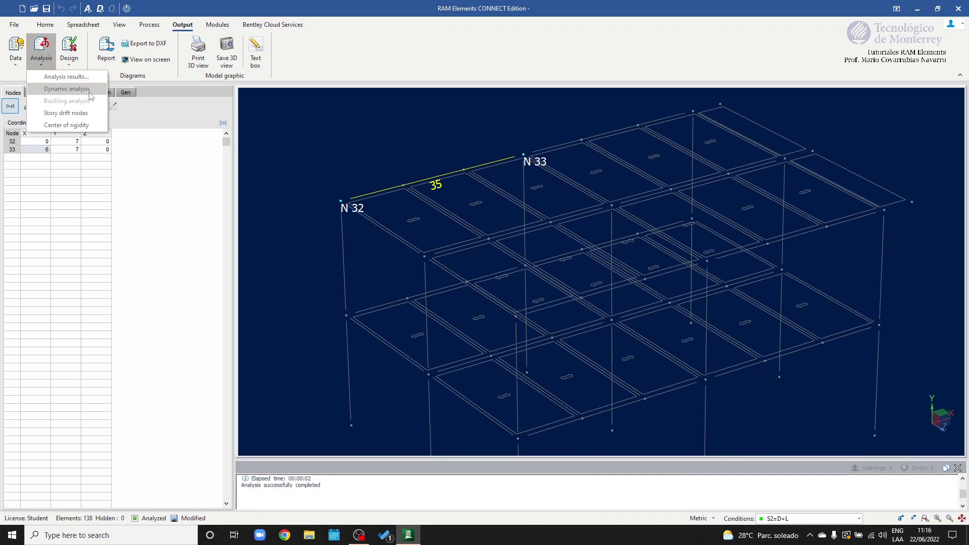
{"action": "left_click", "coordinate": [67, 89]}
Step: Examine the nodal masses, mode frequencies and periods, mass participation percentages and total mass in the modal analysis
{"action": "scroll", "coordinate": [258, 202], "scroll_direction": "down", "scroll_amount": 3}
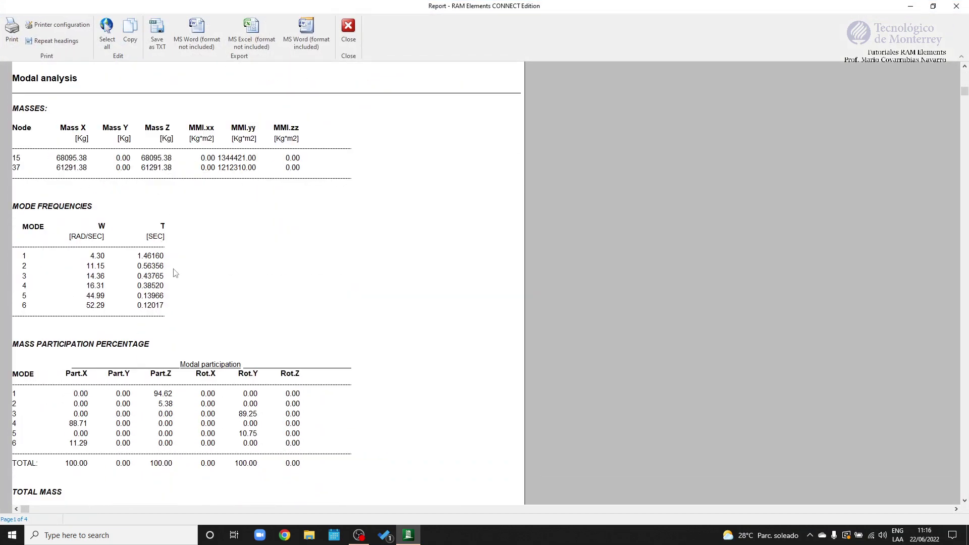
{"action": "scroll", "coordinate": [175, 273], "scroll_direction": "down", "scroll_amount": 3}
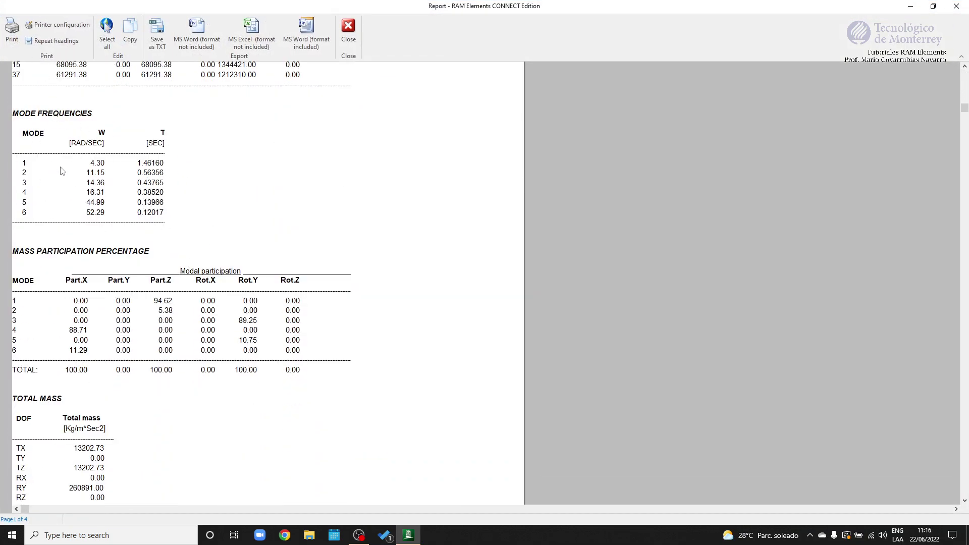
{"action": "scroll", "coordinate": [146, 260], "scroll_direction": "down", "scroll_amount": 3}
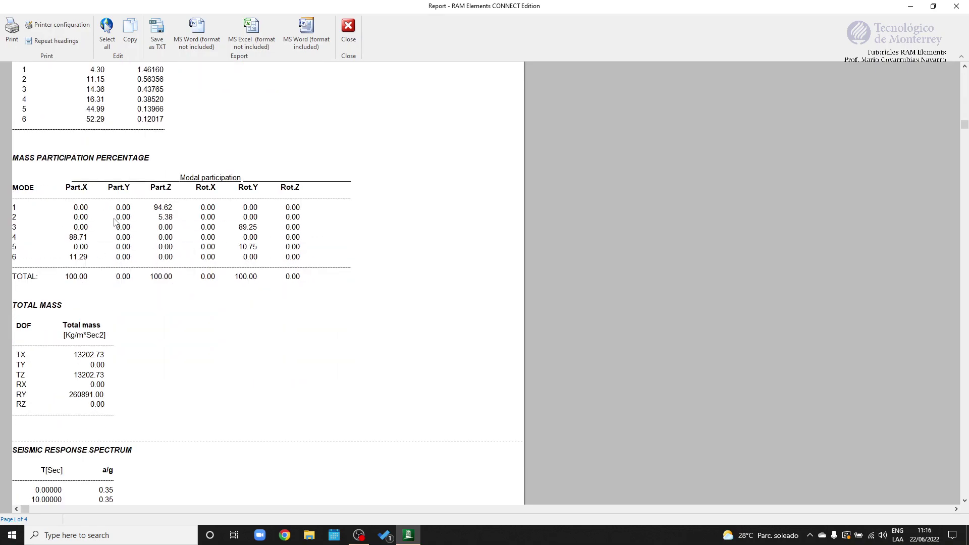
{"action": "scroll", "coordinate": [150, 224], "scroll_direction": "down", "scroll_amount": 4}
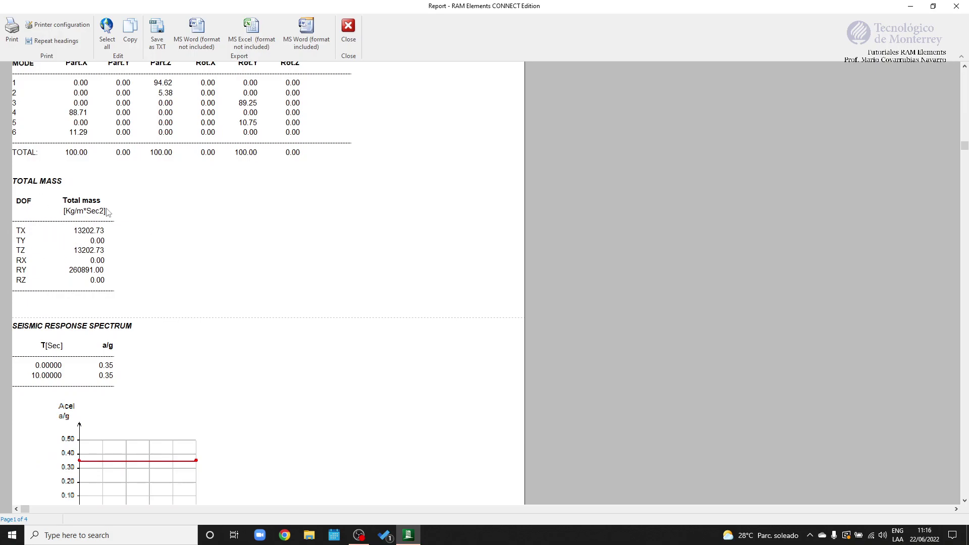
Step: Examine the seismic response spectrum and the computed spectral values for conditions Ex and Ez
{"action": "scroll", "coordinate": [105, 247], "scroll_direction": "down", "scroll_amount": 7}
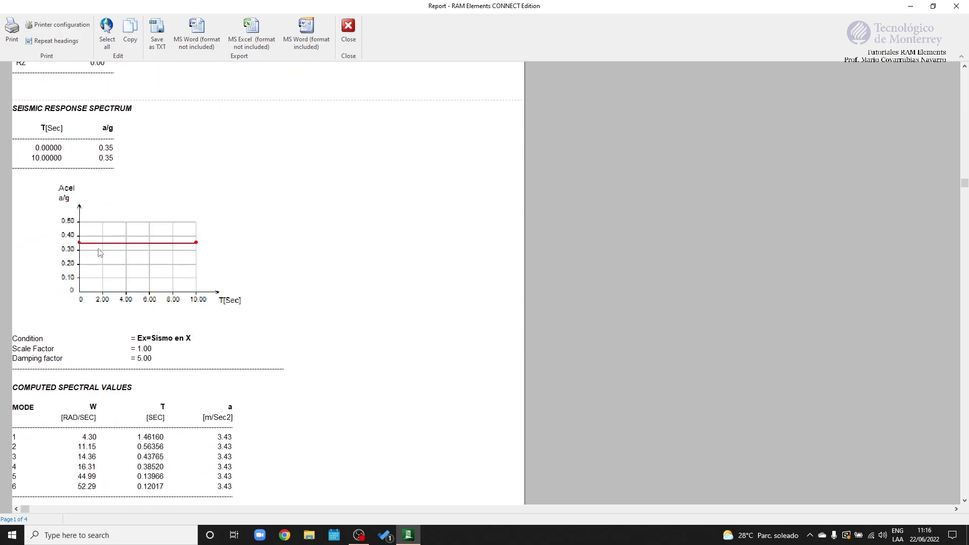
{"action": "scroll", "coordinate": [170, 255], "scroll_direction": "down", "scroll_amount": 9}
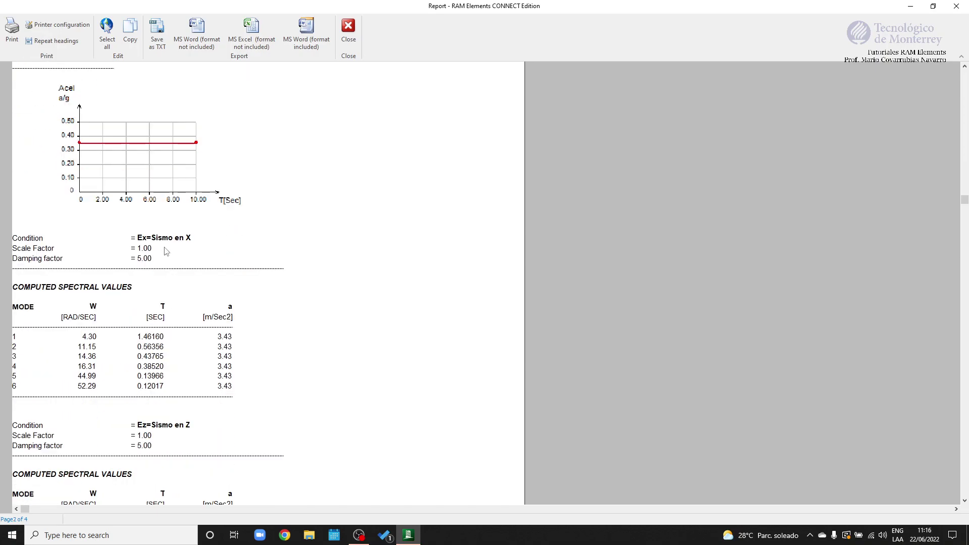
{"action": "scroll", "coordinate": [148, 184], "scroll_direction": "up", "scroll_amount": 2}
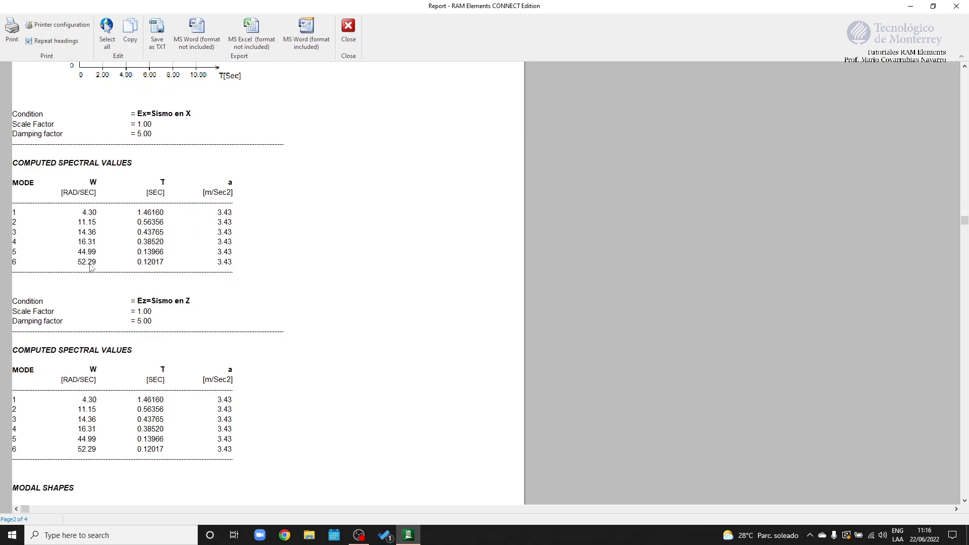
{"action": "scroll", "coordinate": [153, 98], "scroll_direction": "up", "scroll_amount": 1}
{"action": "scroll", "coordinate": [210, 293], "scroll_direction": "down", "scroll_amount": 3}
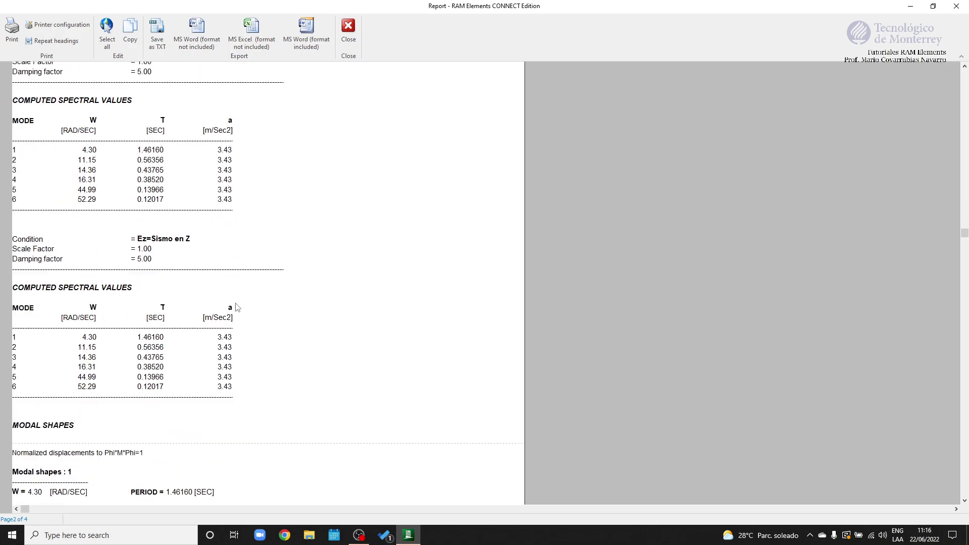
Step: Examine the displacements of modal shapes 1 to 6 and the base reactions for Ex and Ez, and close the report
{"action": "scroll", "coordinate": [242, 313], "scroll_direction": "down", "scroll_amount": 9}
{"action": "scroll", "coordinate": [129, 236], "scroll_direction": "down", "scroll_amount": 3}
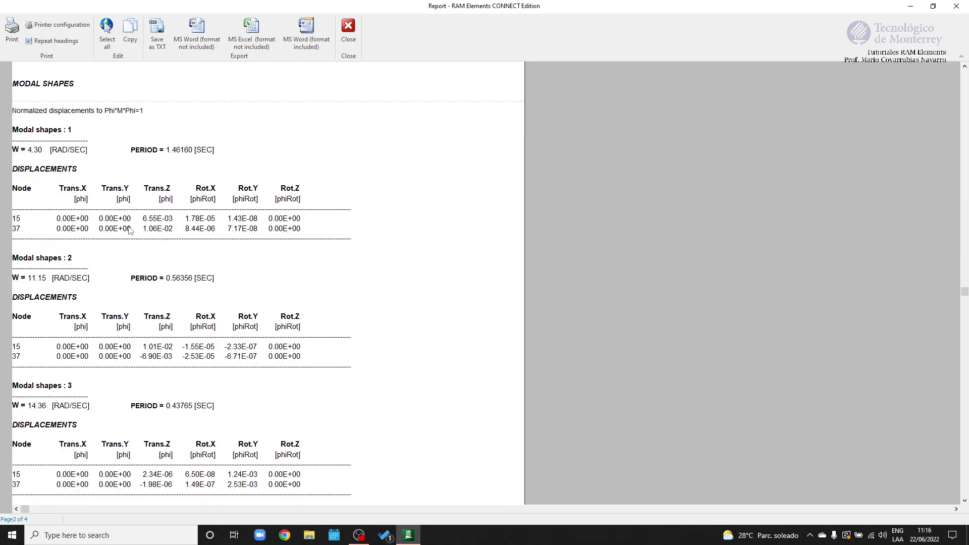
{"action": "scroll", "coordinate": [127, 260], "scroll_direction": "down", "scroll_amount": 3}
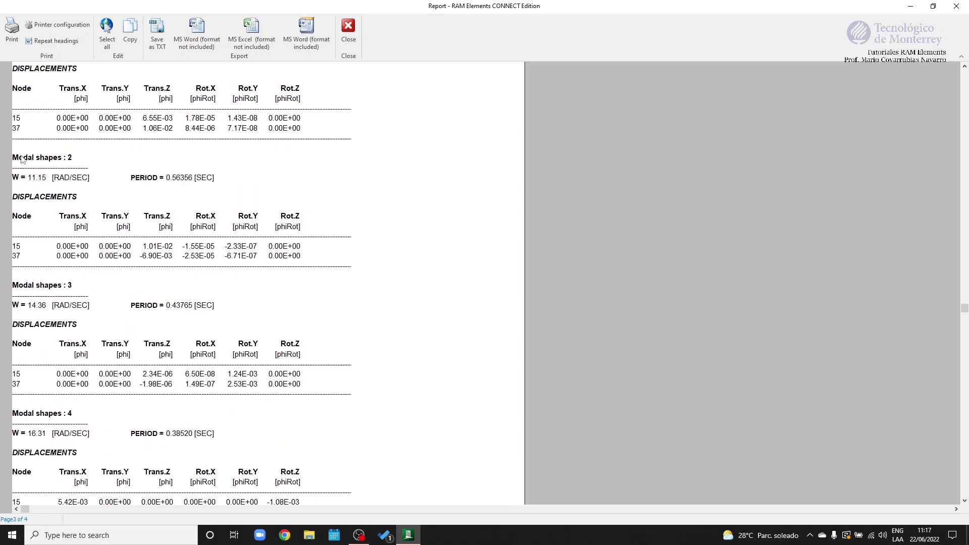
{"action": "scroll", "coordinate": [73, 298], "scroll_direction": "down", "scroll_amount": 15}
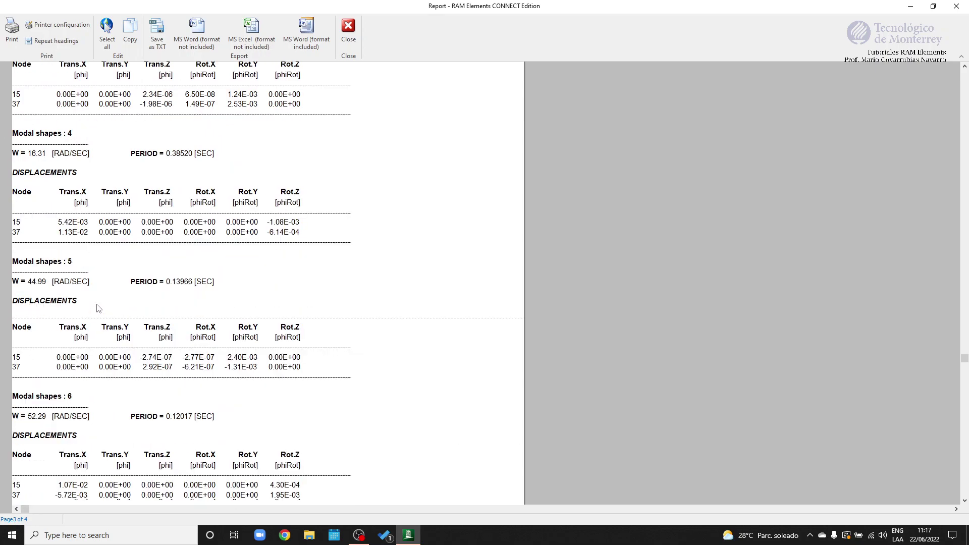
{"action": "scroll", "coordinate": [100, 303], "scroll_direction": "down", "scroll_amount": 4}
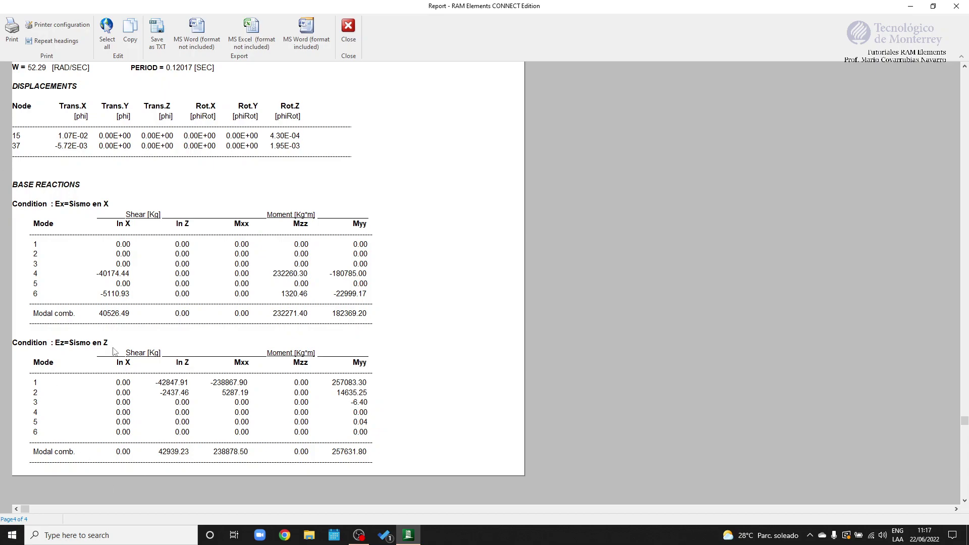
{"action": "left_click", "coordinate": [348, 34]}
Step: Clear the current selection and select nodes 1, 2 and 32 along the corner column line from base to roof
{"action": "left_click", "coordinate": [41, 65]}
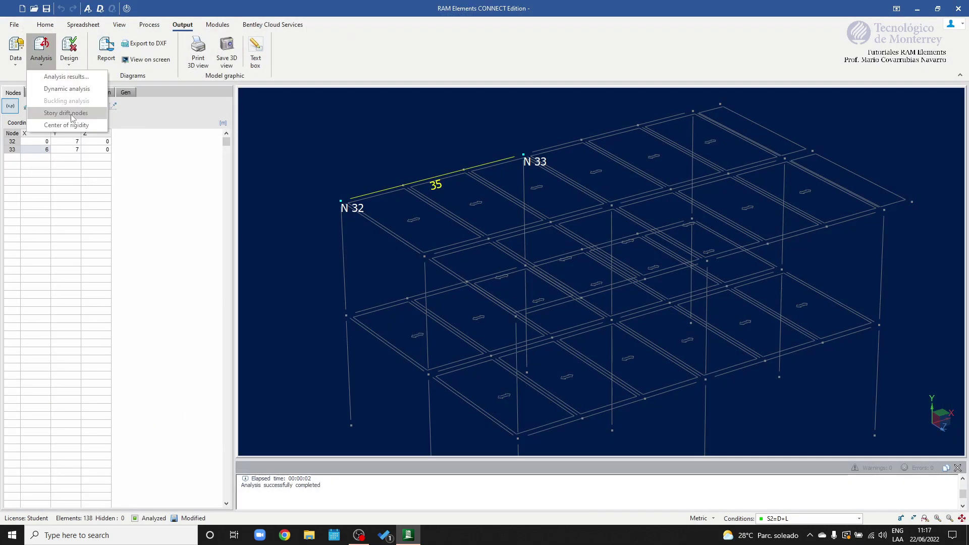
{"action": "left_click", "coordinate": [157, 177]}
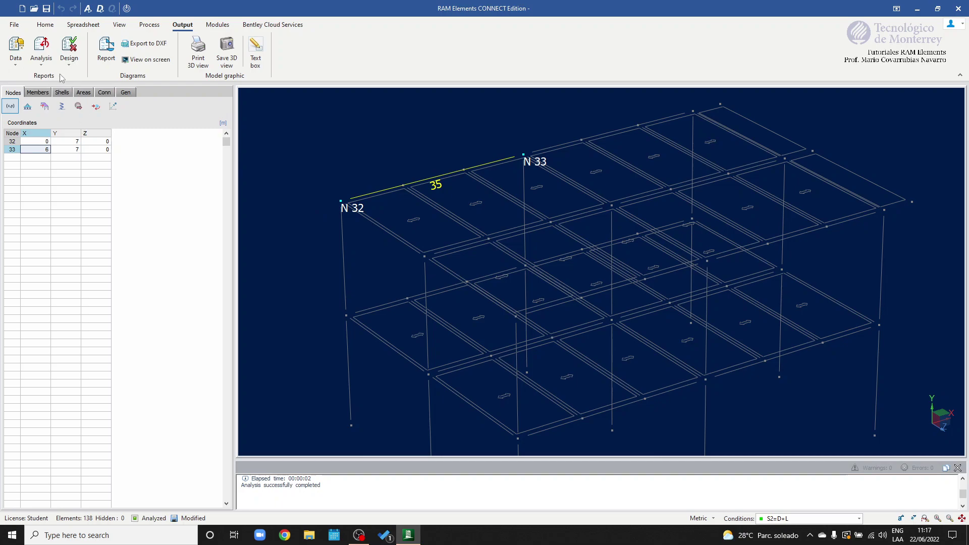
{"action": "left_click", "coordinate": [43, 62]}
{"action": "left_click", "coordinate": [353, 201]}
{"action": "middle_click_drag", "start_coordinate": [359, 352], "coordinate": [344, 313]}
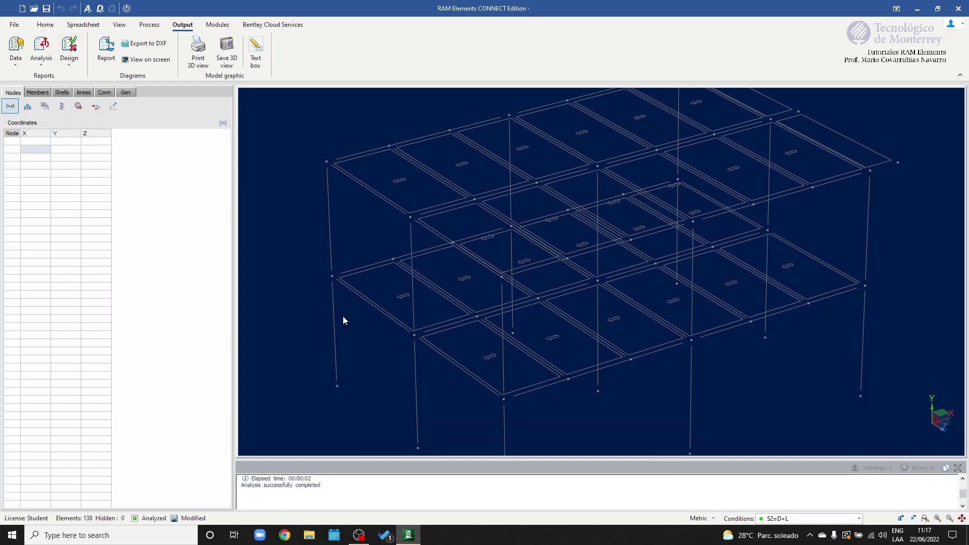
{"action": "left_click_drag", "start_coordinate": [387, 424], "coordinate": [386, 425]}
{"action": "left_click_drag", "start_coordinate": [357, 288], "coordinate": [323, 260]}
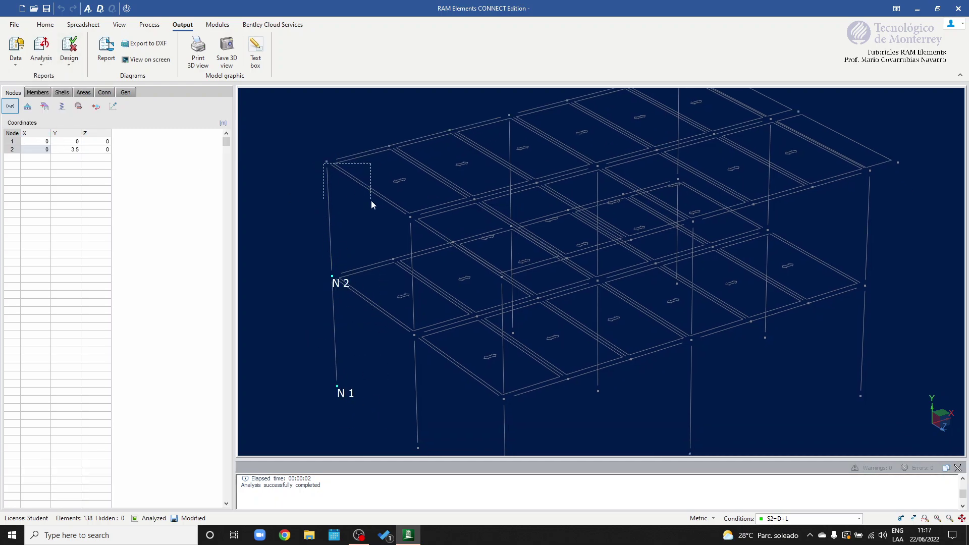
{"action": "left_click_drag", "start_coordinate": [348, 176], "coordinate": [349, 176]}
{"action": "scroll", "coordinate": [382, 306], "scroll_direction": "down", "scroll_amount": 1}
{"action": "middle_click_drag", "start_coordinate": [384, 292], "coordinate": [380, 231]}
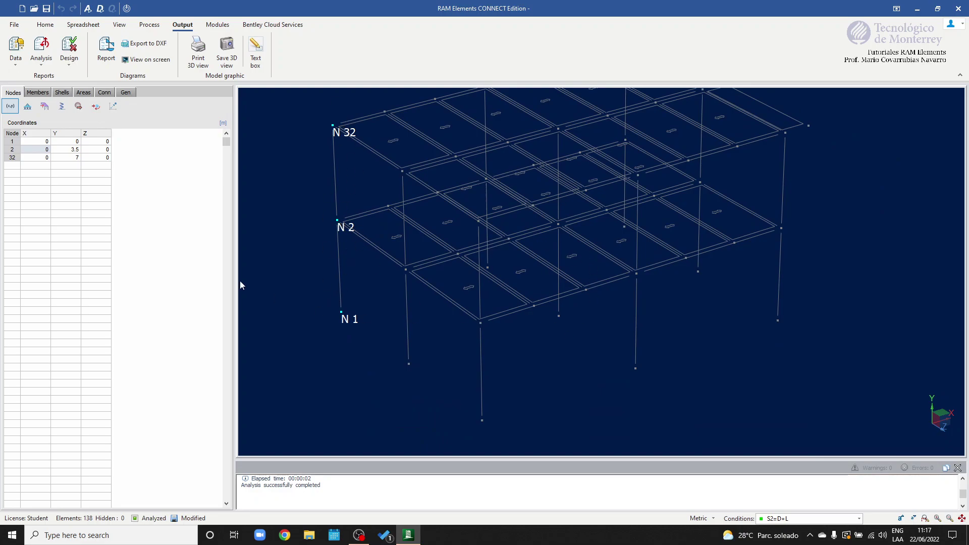
Step: Generate the story drift report with only Ex and Ez included and an amplification factor of 1, and close it after reading
{"action": "left_click", "coordinate": [41, 53]}
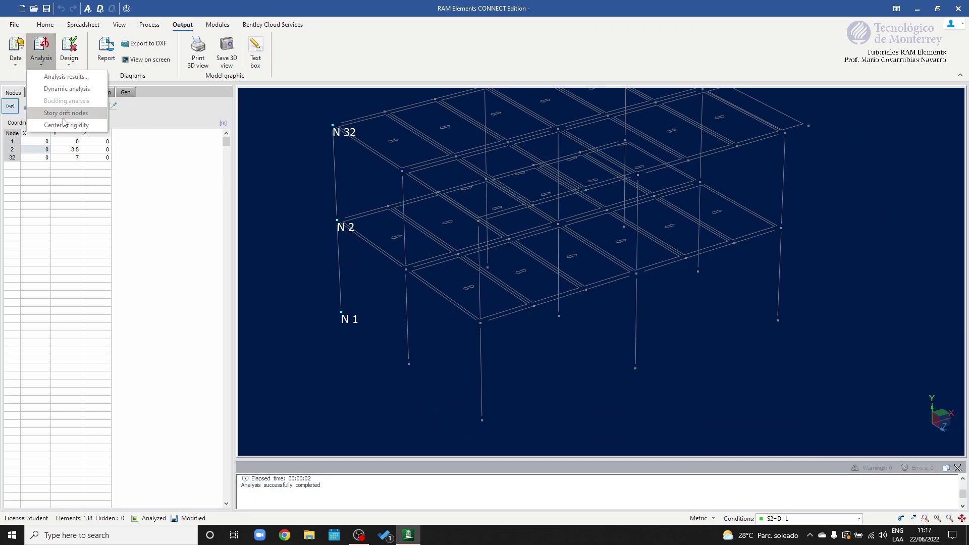
{"action": "left_click", "coordinate": [65, 113]}
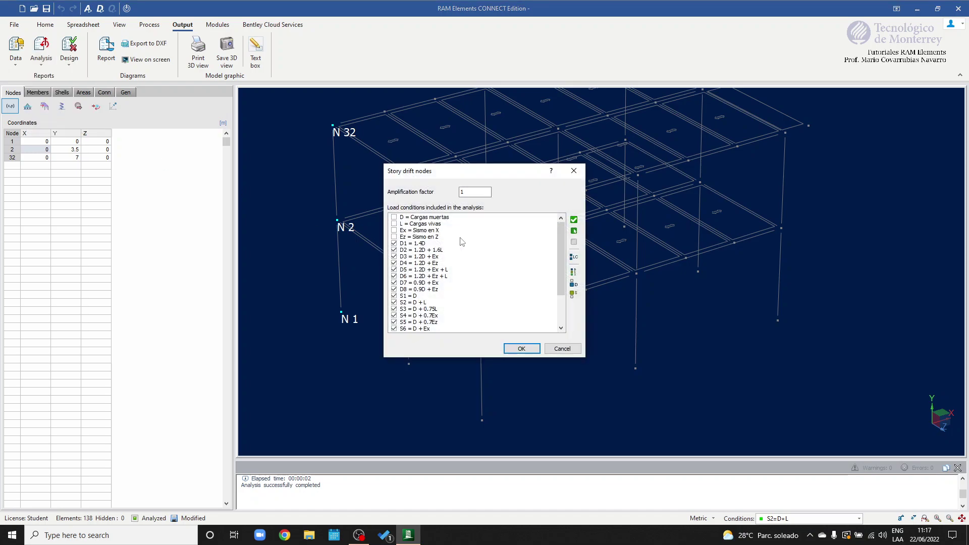
{"action": "left_click", "coordinate": [394, 230]}
{"action": "left_click", "coordinate": [394, 237]}
{"action": "double_click", "coordinate": [475, 191]}
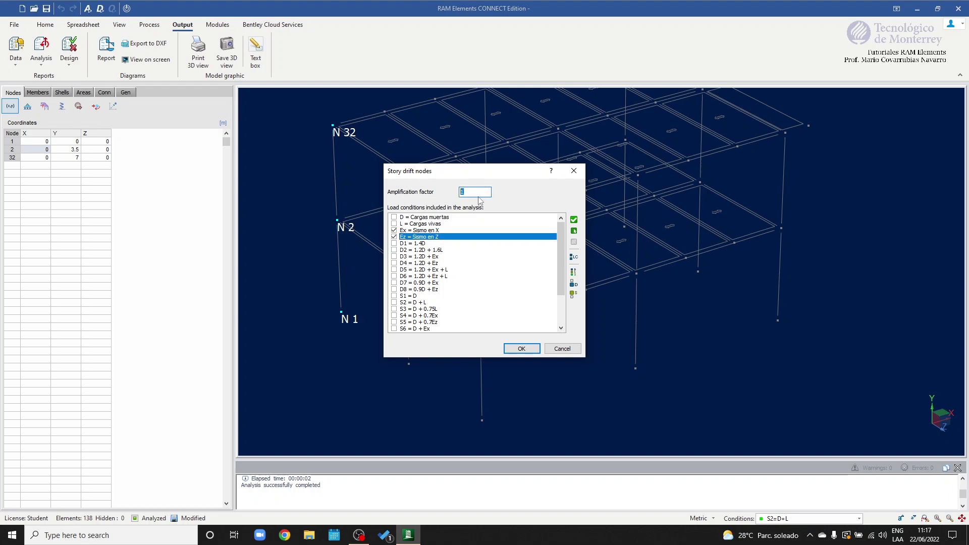
{"action": "key", "text": "BackSpace"}
{"action": "left_click", "coordinate": [523, 351]}
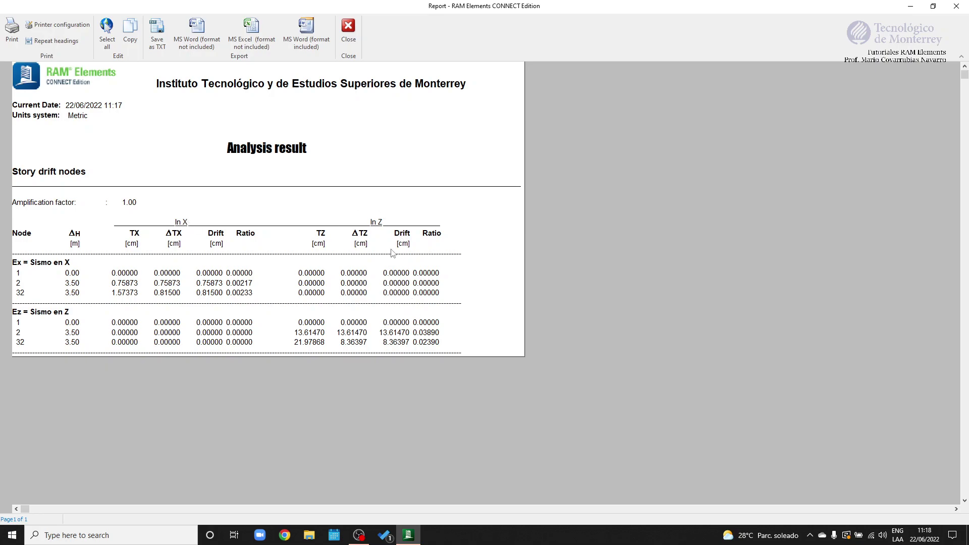
{"action": "left_click", "coordinate": [352, 41]}
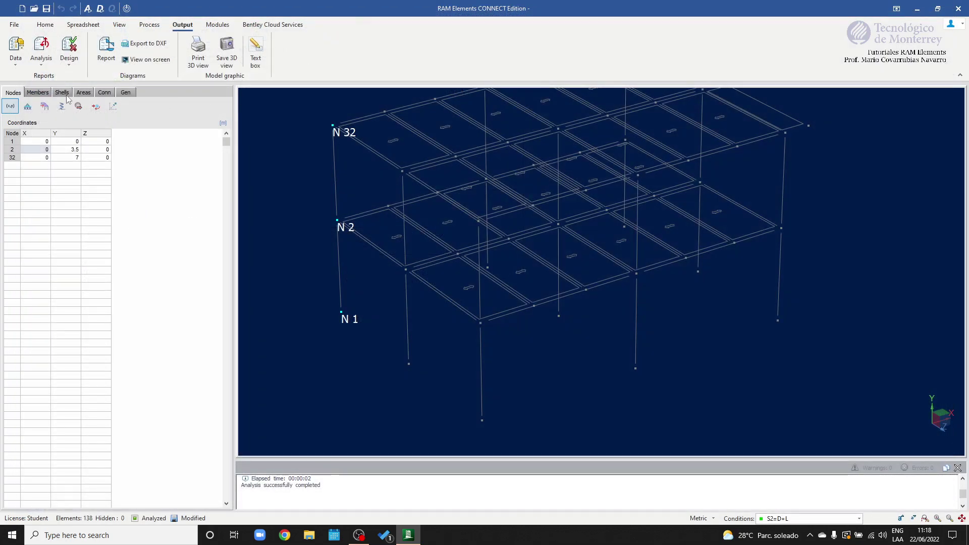
Step: Try to generate the center of rigidity report, both for the three column-line nodes and with the whole model selected
{"action": "left_click", "coordinate": [41, 48]}
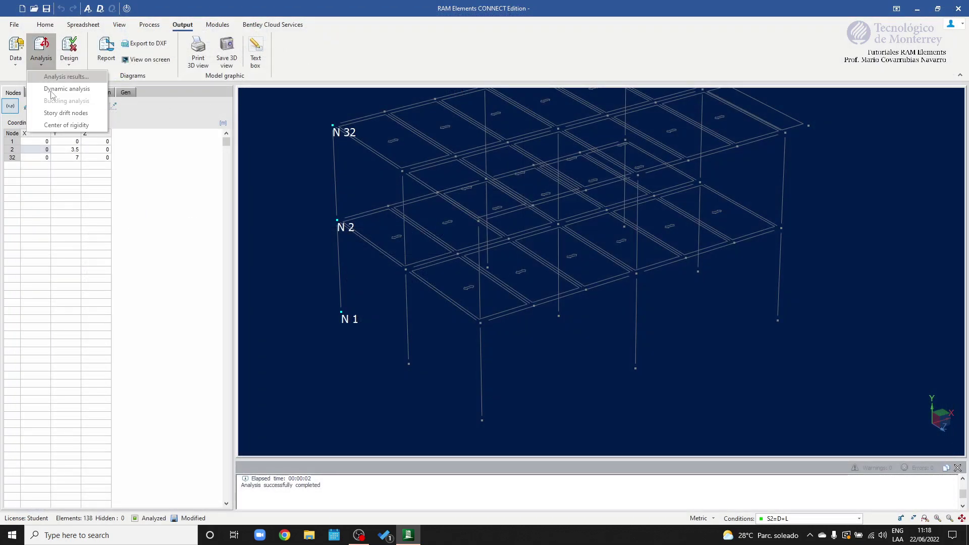
{"action": "left_click", "coordinate": [70, 126]}
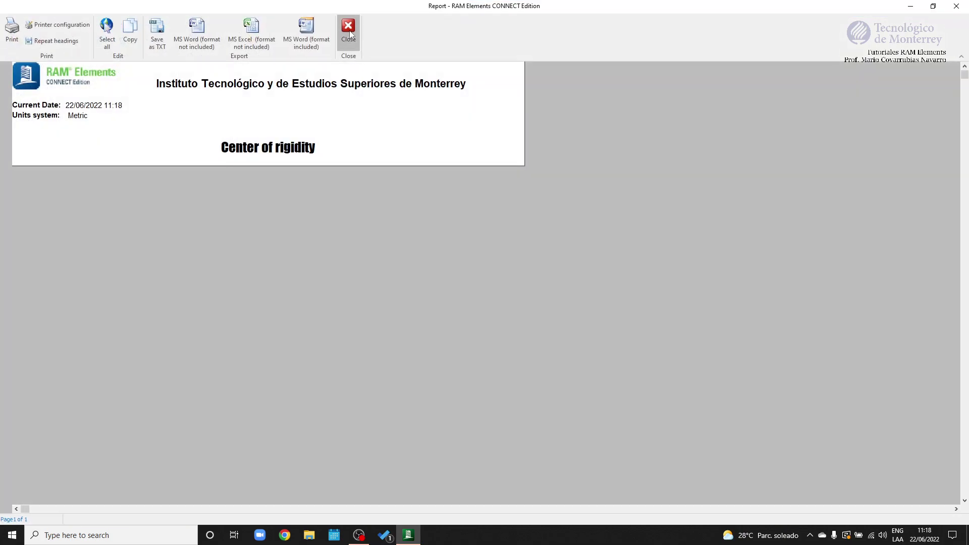
{"action": "left_click", "coordinate": [350, 31]}
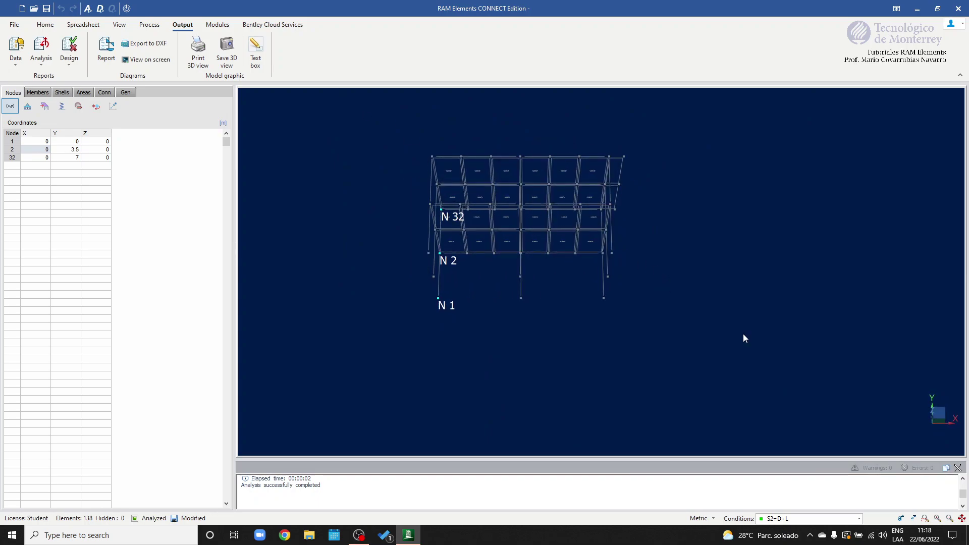
{"action": "left_click", "coordinate": [41, 48]}
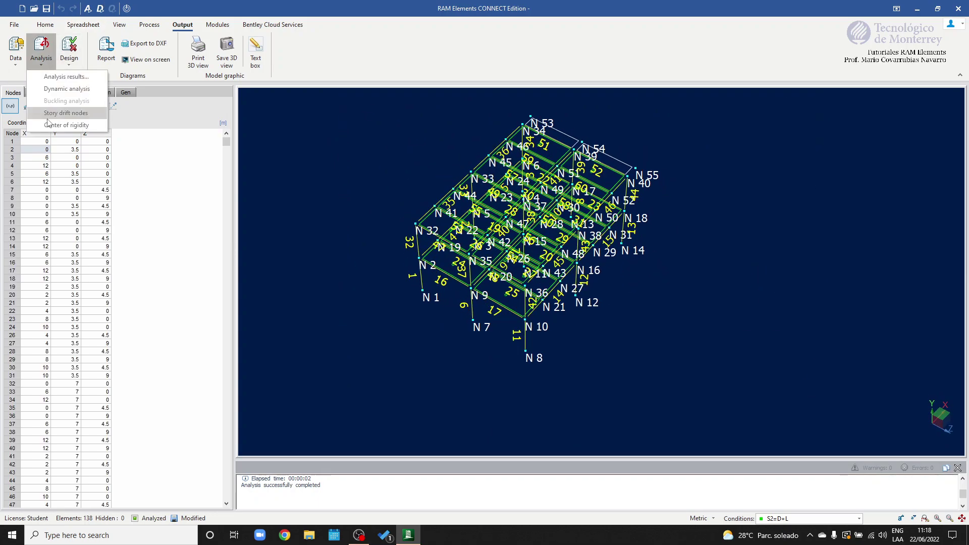
{"action": "left_click", "coordinate": [50, 126]}
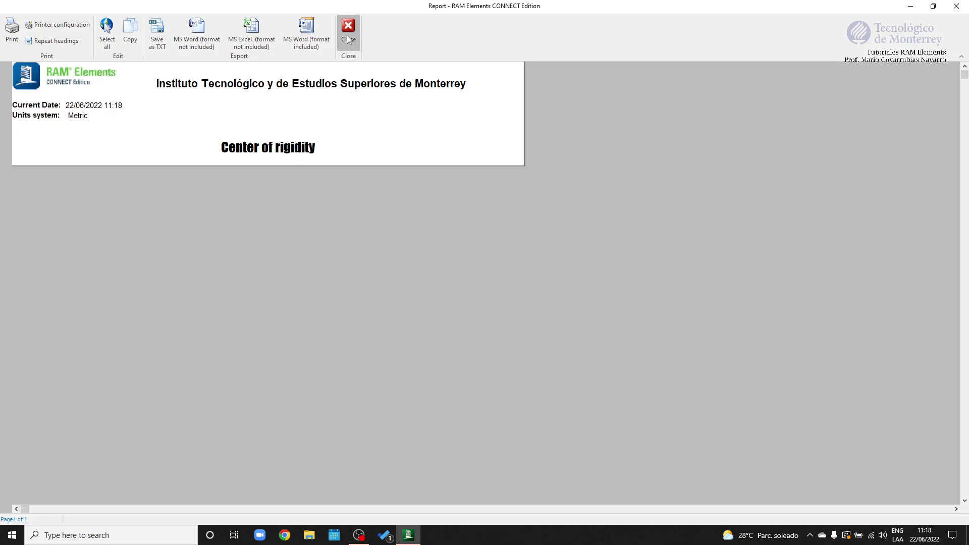
{"action": "left_click", "coordinate": [349, 31]}
{"action": "left_click", "coordinate": [41, 48]}
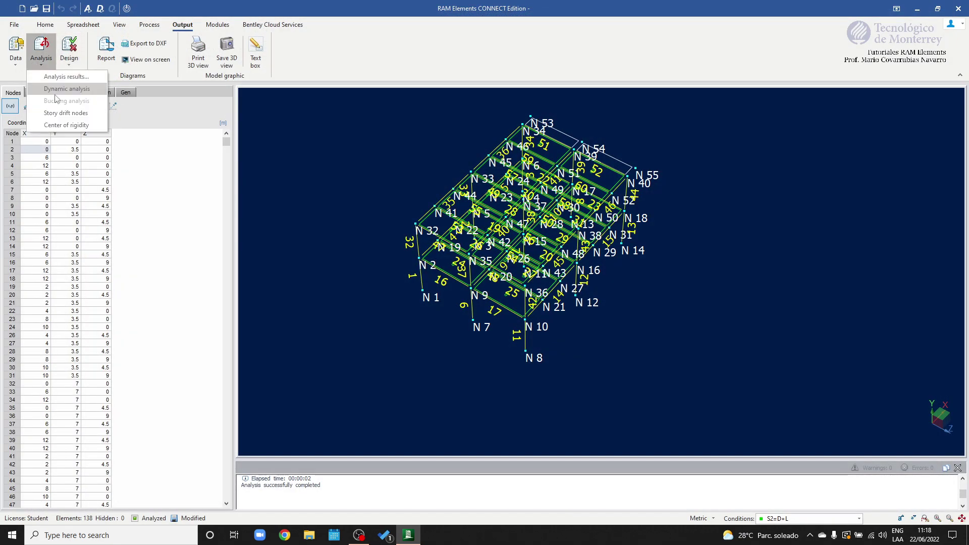
{"action": "left_click", "coordinate": [67, 125]}
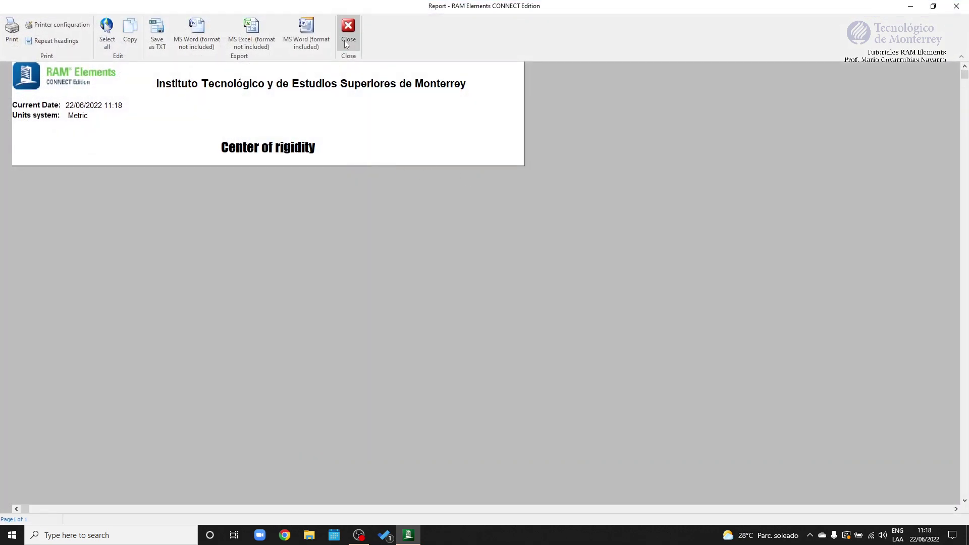
{"action": "left_click", "coordinate": [347, 31]}
Step: Rerun the analysis with the center of rigidity calculation enabled, keeping node mass, 6 modal shapes and CQC superposition
{"action": "middle_click_drag", "start_coordinate": [560, 201], "coordinate": [646, 229]}
{"action": "scroll", "coordinate": [408, 190], "scroll_direction": "up", "scroll_amount": 2}
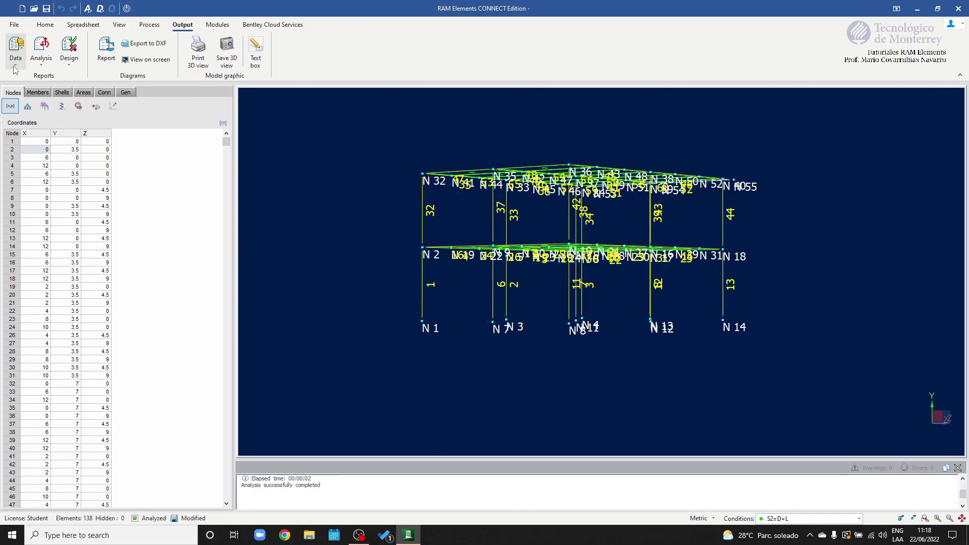
{"action": "mouse_move", "coordinate": [961, 309]}
{"action": "middle_mouse_down"}
{"action": "mouse_move", "coordinate": [926, 309]}
{"action": "mouse_move", "coordinate": [949, 306]}
{"action": "middle_mouse_up"}
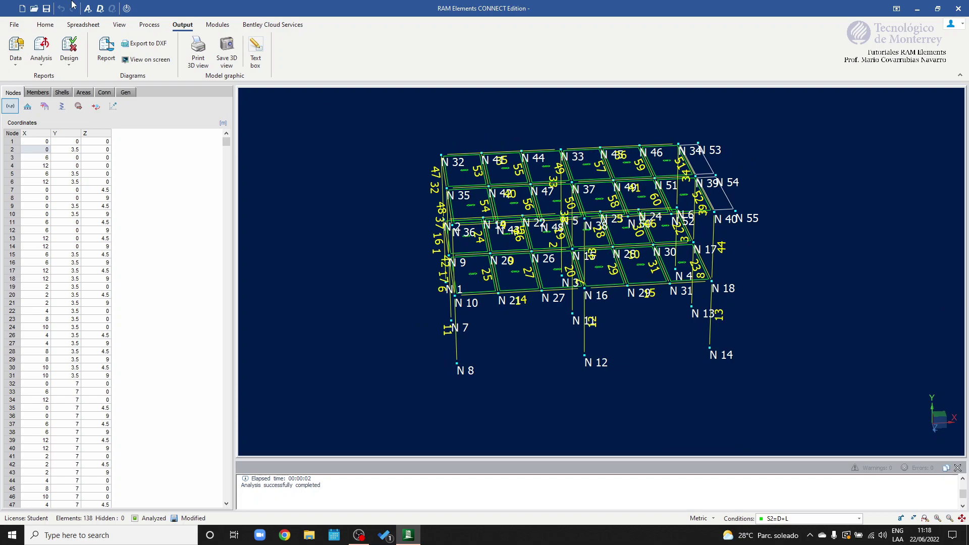
{"action": "left_click", "coordinate": [86, 9]}
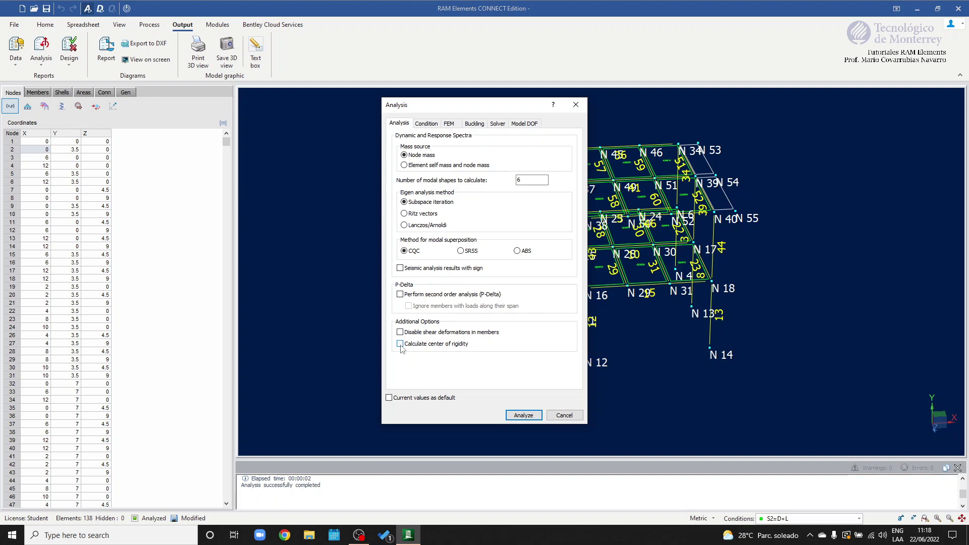
{"action": "left_click", "coordinate": [524, 415]}
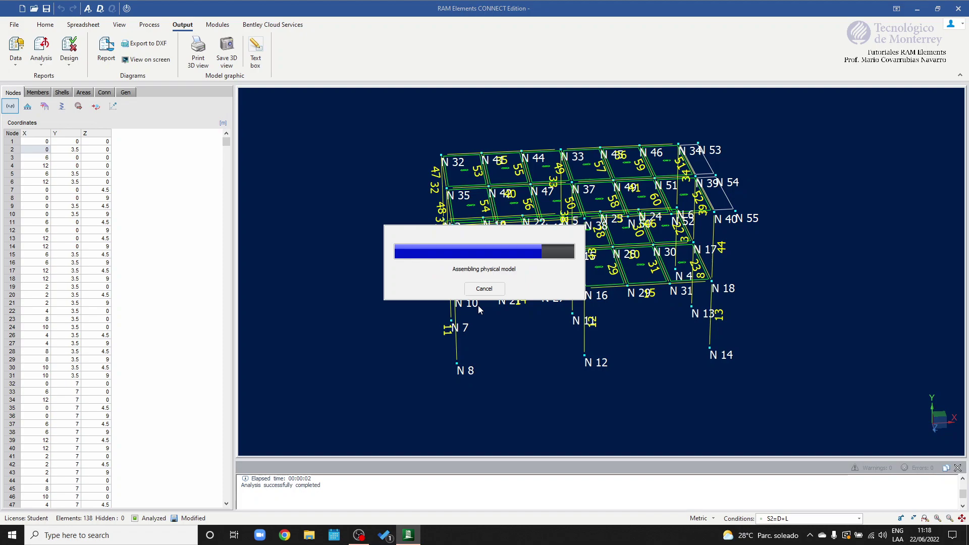
Step: Generate the center of rigidity report, read the floor coordinates and close it
{"action": "left_click", "coordinate": [42, 59]}
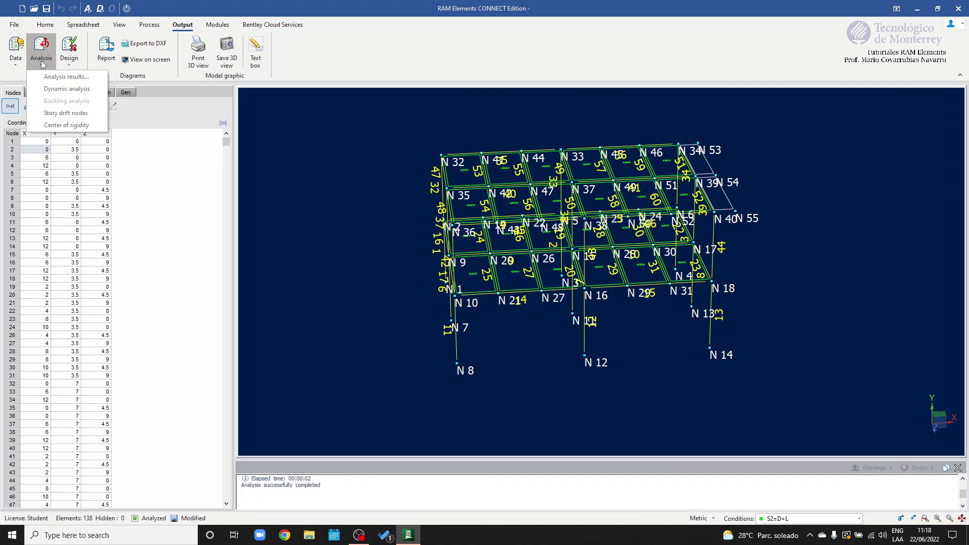
{"action": "left_click", "coordinate": [52, 125]}
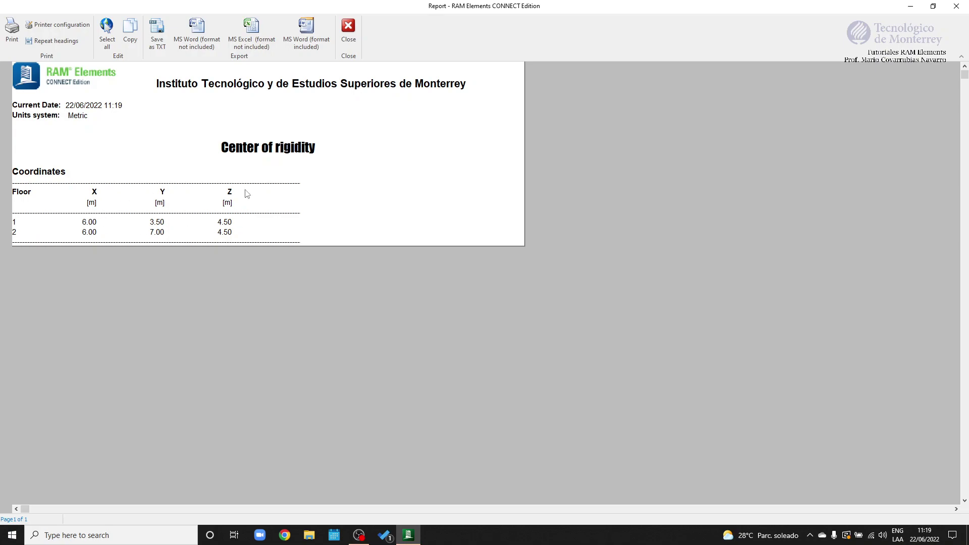
{"action": "left_click", "coordinate": [348, 33]}
Step: Generate a diagram report for only roof beam 35 with simple M33 moment and V2 shear diagrams under load conditions D and L
{"action": "middle_click_drag", "start_coordinate": [580, 281], "coordinate": [549, 264]}
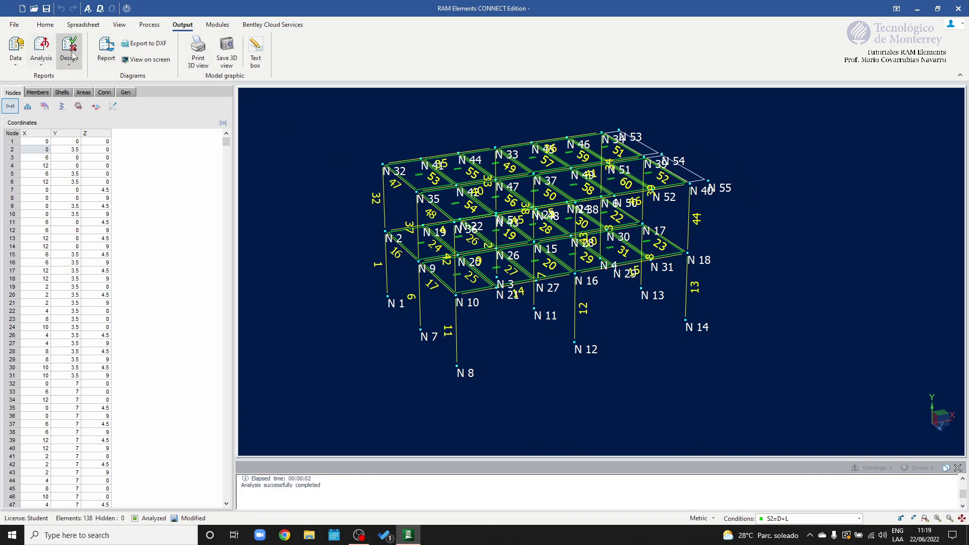
{"action": "middle_click_drag", "start_coordinate": [466, 176], "coordinate": [472, 184]}
{"action": "left_click", "coordinate": [398, 188]}
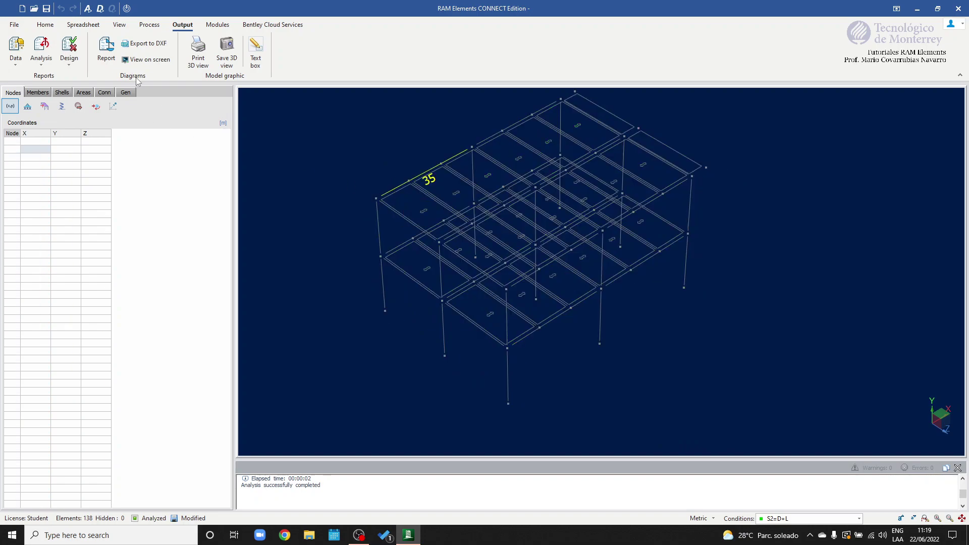
{"action": "middle_click_drag", "start_coordinate": [482, 198], "coordinate": [485, 204]}
{"action": "left_click", "coordinate": [106, 50]}
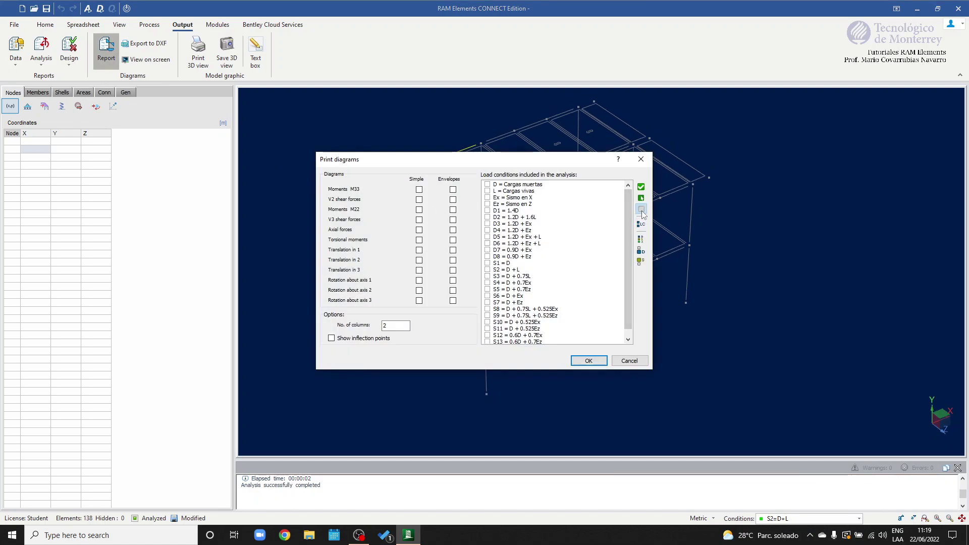
{"action": "left_click", "coordinate": [641, 209]}
{"action": "left_click", "coordinate": [487, 184]}
{"action": "left_click", "coordinate": [488, 191]}
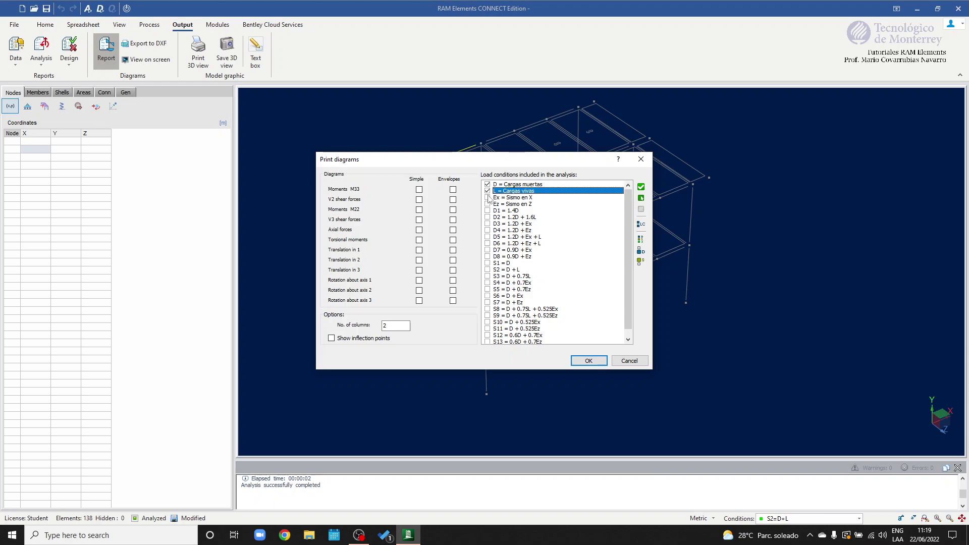
{"action": "left_click", "coordinate": [487, 198]}
{"action": "left_click", "coordinate": [487, 204]}
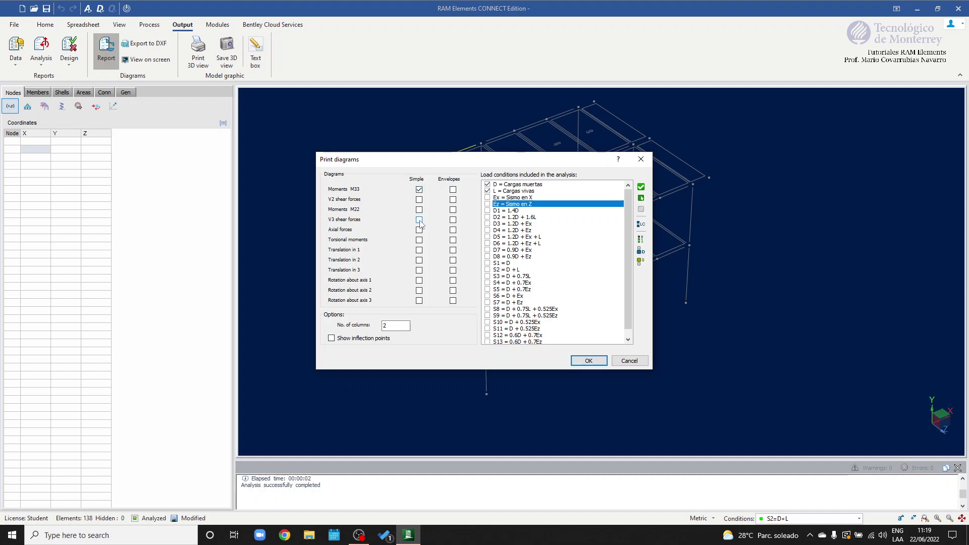
{"action": "left_click", "coordinate": [419, 200]}
{"action": "left_click", "coordinate": [588, 360]}
Step: Examine the bending moment and shear force diagrams of member 35 for dead and live loads
{"action": "scroll", "coordinate": [225, 268], "scroll_direction": "down", "scroll_amount": 5}
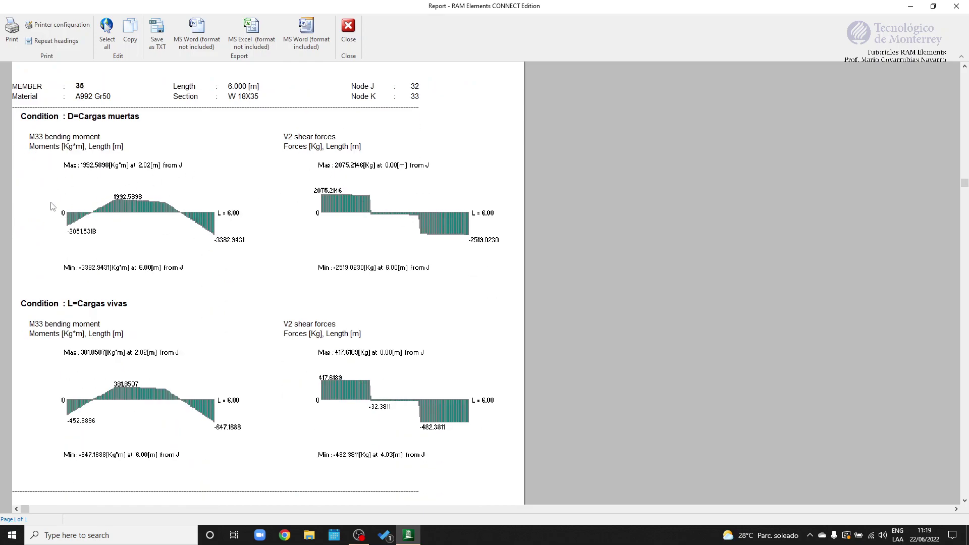
{"action": "scroll", "coordinate": [156, 410], "scroll_direction": "down", "scroll_amount": 1}
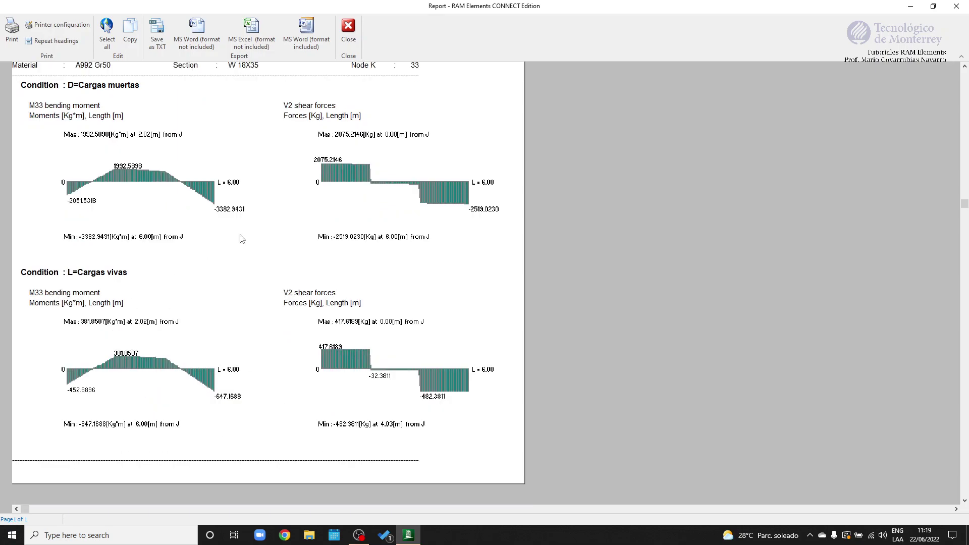
{"action": "scroll", "coordinate": [183, 172], "scroll_direction": "up", "scroll_amount": 1}
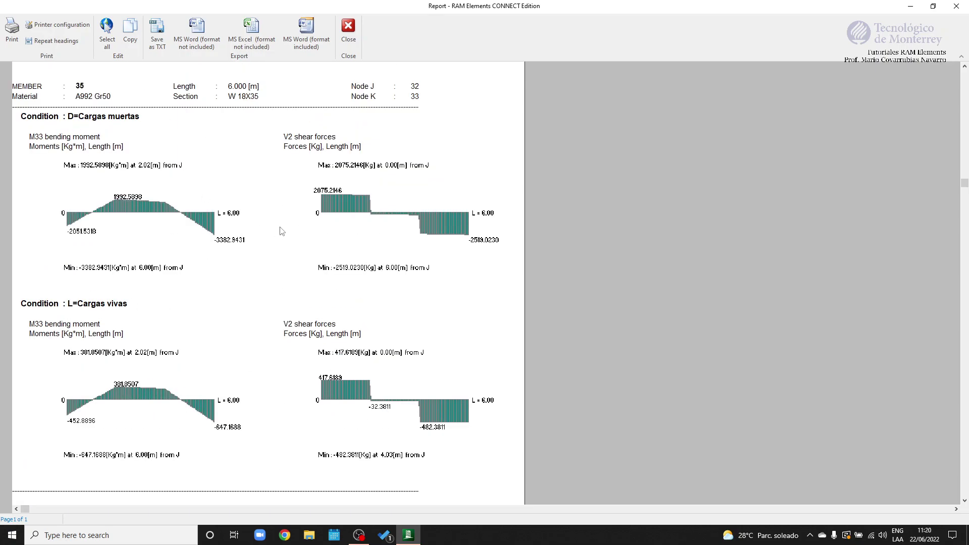
{"action": "scroll", "coordinate": [94, 182], "scroll_direction": "up", "scroll_amount": 3}
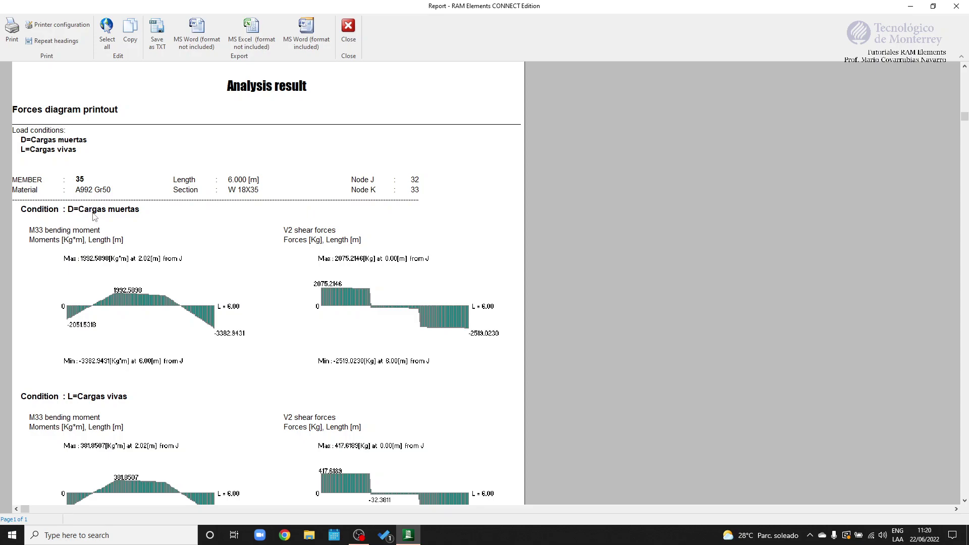
{"action": "scroll", "coordinate": [94, 215], "scroll_direction": "down", "scroll_amount": 5}
{"action": "scroll", "coordinate": [96, 214], "scroll_direction": "up", "scroll_amount": 3}
Step: Export the forces diagram report to Microsoft Word with formatting included, and switch to Word to check the document
{"action": "left_click", "coordinate": [306, 28]}
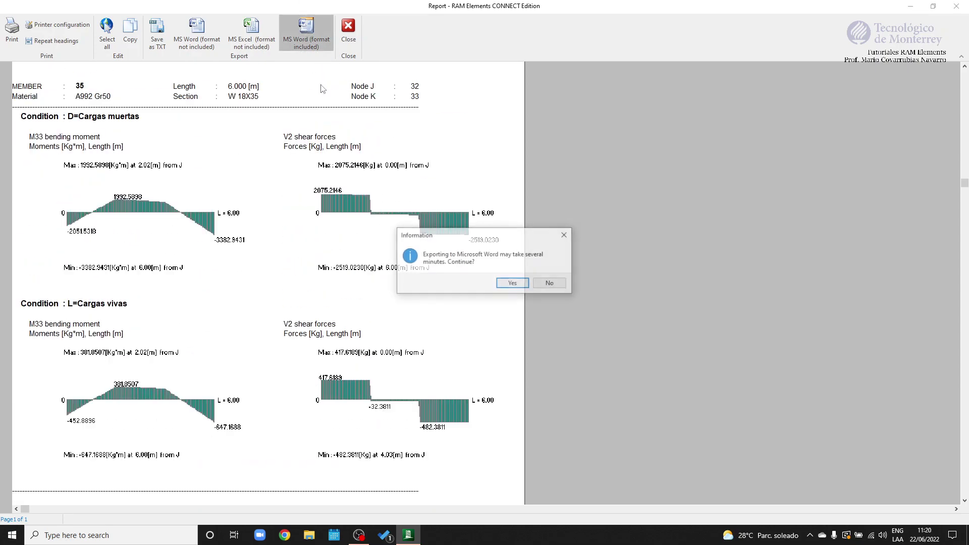
{"action": "left_click", "coordinate": [512, 284]}
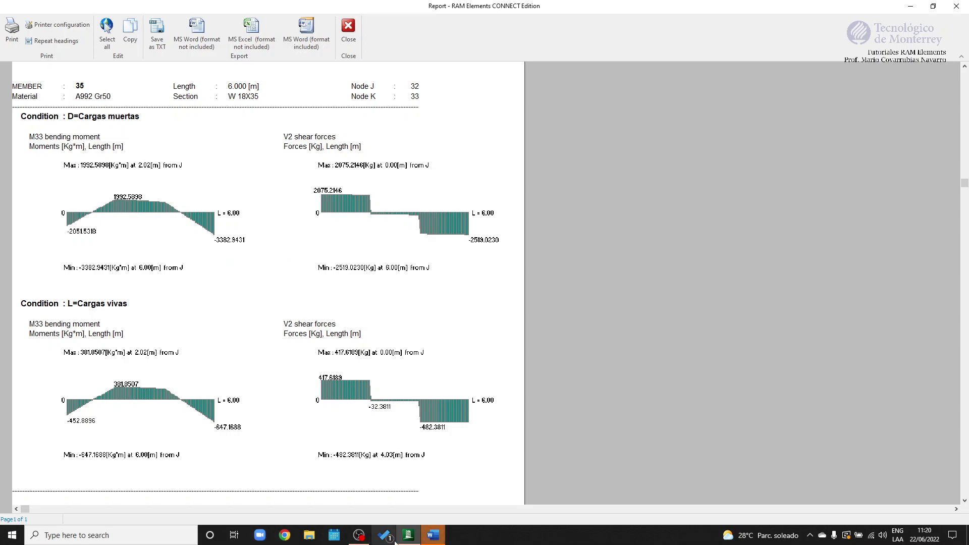
{"action": "left_click", "coordinate": [434, 536]}
{"action": "scroll", "coordinate": [727, 323], "scroll_direction": "down", "scroll_amount": 3}
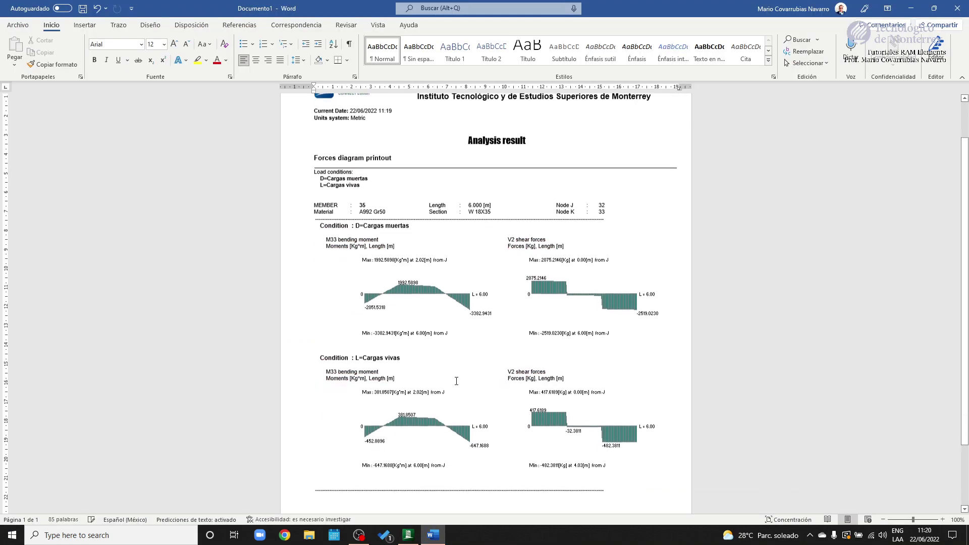
Step: Examine the exported bending moment and shear force diagrams of member 35 up close for the dead and live load conditions
{"action": "scroll", "coordinate": [728, 323], "scroll_direction": "down", "scroll_amount": 1}
{"action": "left_click", "coordinate": [667, 247]}
{"action": "scroll", "coordinate": [500, 212], "scroll_direction": "up", "scroll_amount": 6, "text": "ctrl"}
{"action": "scroll", "coordinate": [397, 241], "scroll_direction": "up", "scroll_amount": 6, "text": "ctrl"}
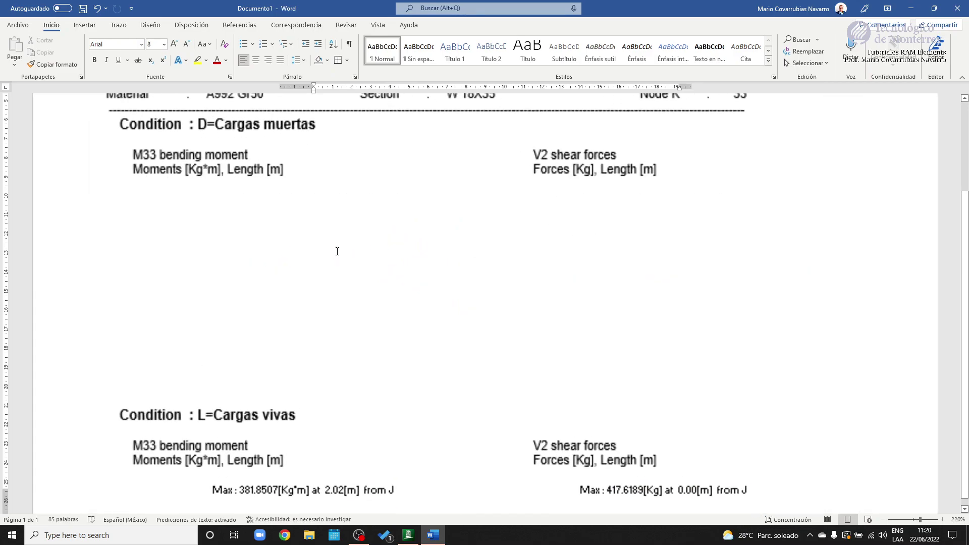
{"action": "left_click", "coordinate": [337, 259]}
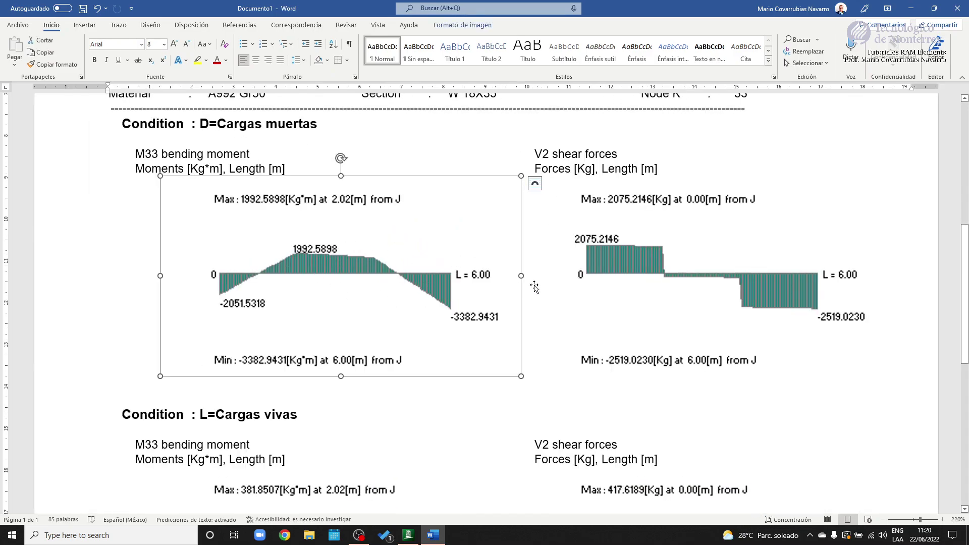
{"action": "scroll", "coordinate": [315, 256], "scroll_direction": "down", "scroll_amount": 6}
{"action": "scroll", "coordinate": [315, 256], "scroll_direction": "up", "scroll_amount": 5}
{"action": "scroll", "coordinate": [315, 256], "scroll_direction": "up", "scroll_amount": 3}
{"action": "scroll", "coordinate": [422, 281], "scroll_direction": "down", "scroll_amount": 2}
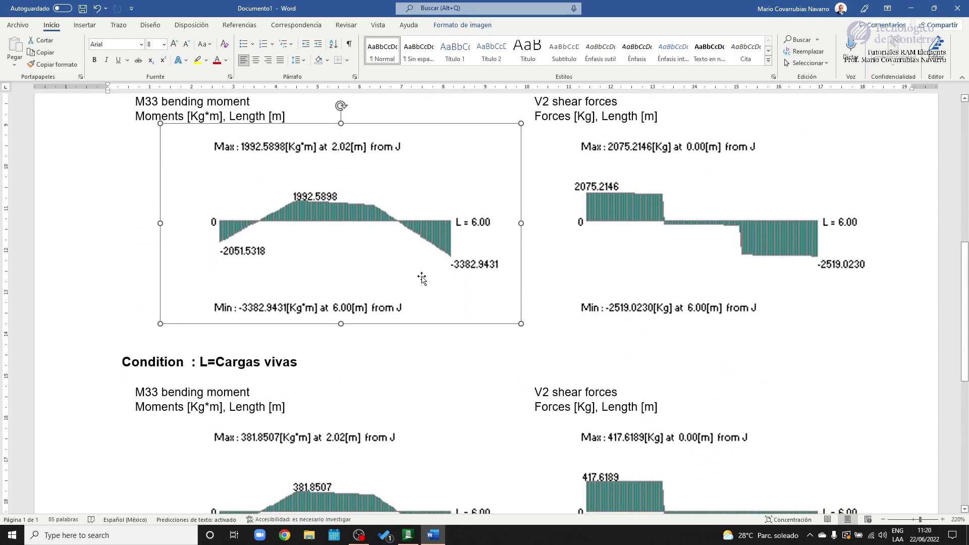
Step: Close the exported Word document without saving it and return to the frame model in RAM Elements
{"action": "left_click", "coordinate": [960, 8]}
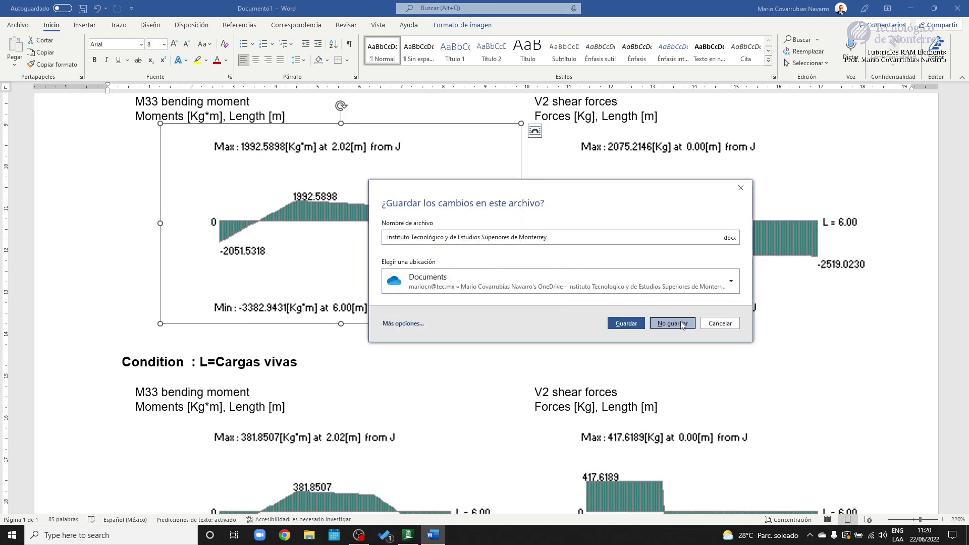
{"action": "left_click", "coordinate": [661, 322]}
{"action": "left_click", "coordinate": [349, 30]}
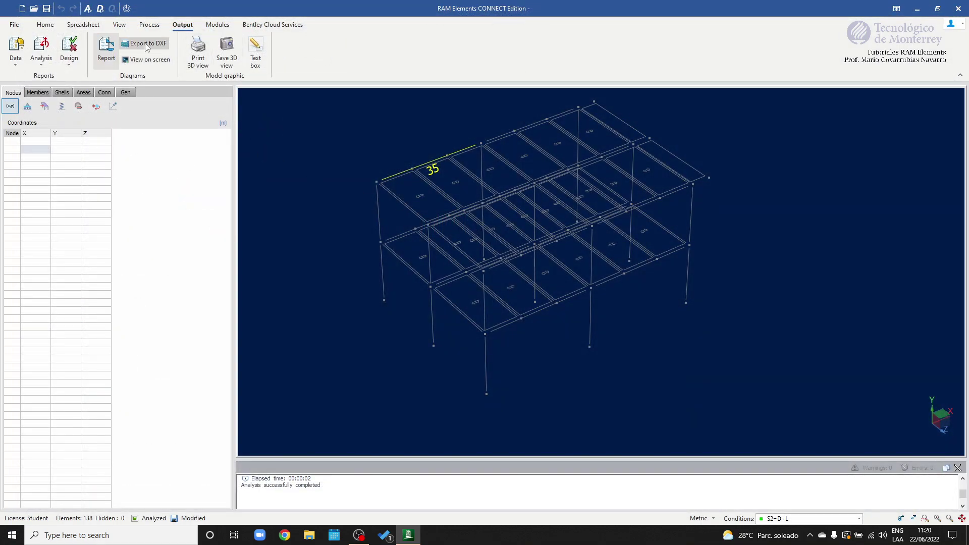
Step: Review the diagram types and load conditions available for the printed diagram report, and leave without generating it
{"action": "left_click", "coordinate": [111, 53]}
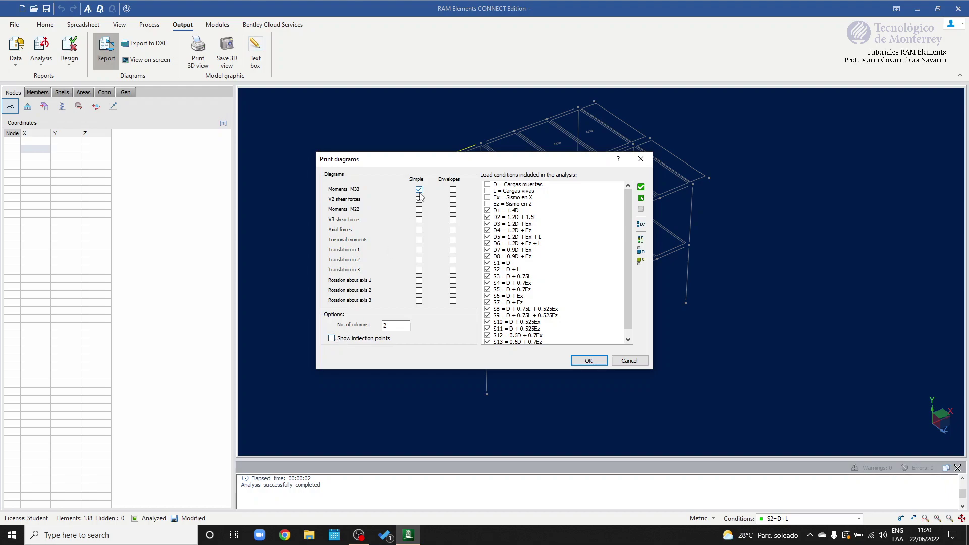
{"action": "scroll", "coordinate": [510, 227], "scroll_direction": "down", "scroll_amount": 1}
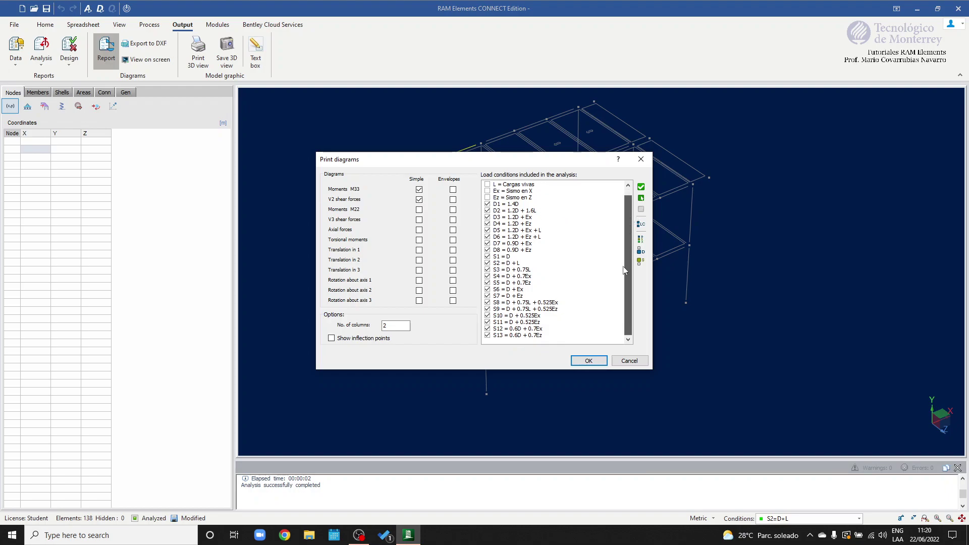
{"action": "scroll", "coordinate": [509, 226], "scroll_direction": "up", "scroll_amount": 1}
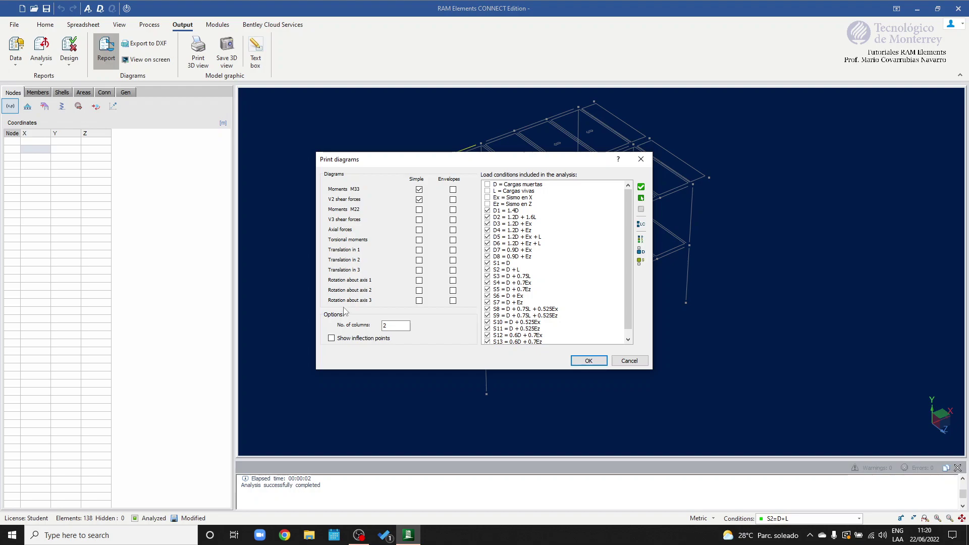
{"action": "left_click", "coordinate": [641, 160]}
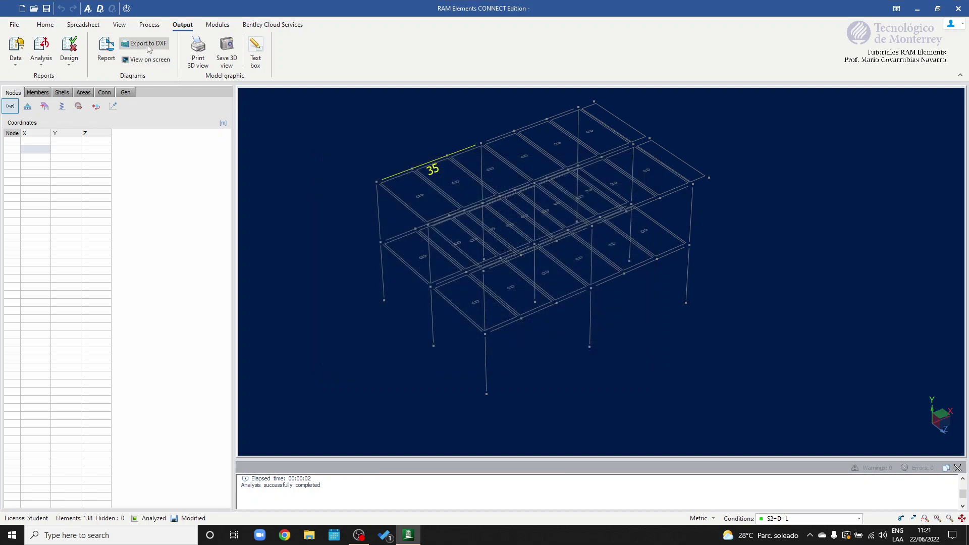
Step: View member 35's force diagrams on screen, with Shear V2 as Diagram 1 and Moments M33 as Diagram 2
{"action": "left_click", "coordinate": [160, 59]}
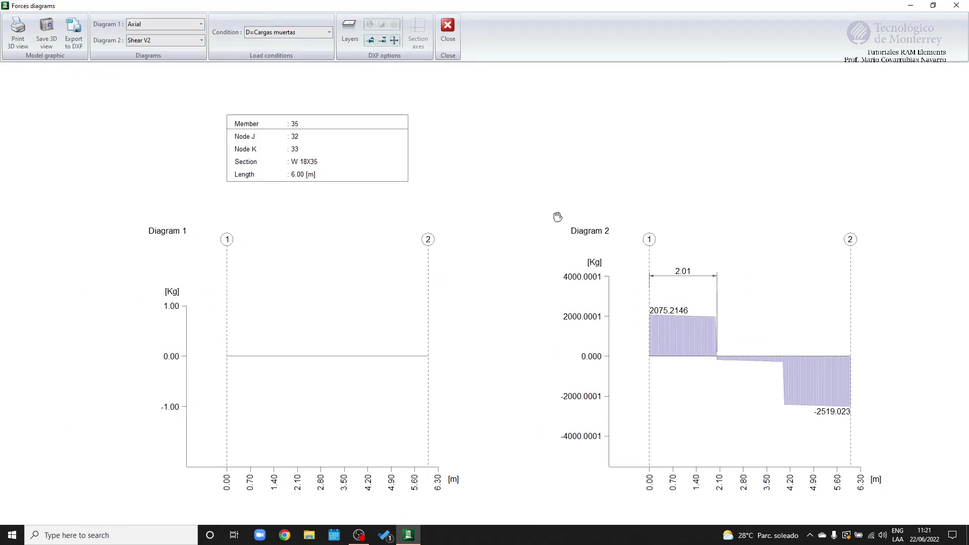
{"action": "middle_click_drag", "start_coordinate": [563, 222], "coordinate": [543, 200]}
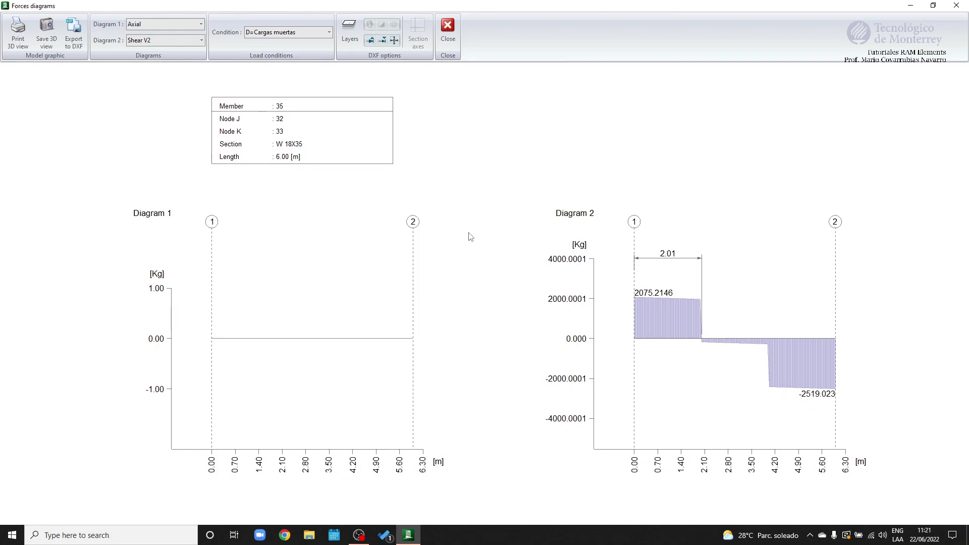
{"action": "left_click", "coordinate": [200, 26]}
{"action": "left_click", "coordinate": [165, 71]}
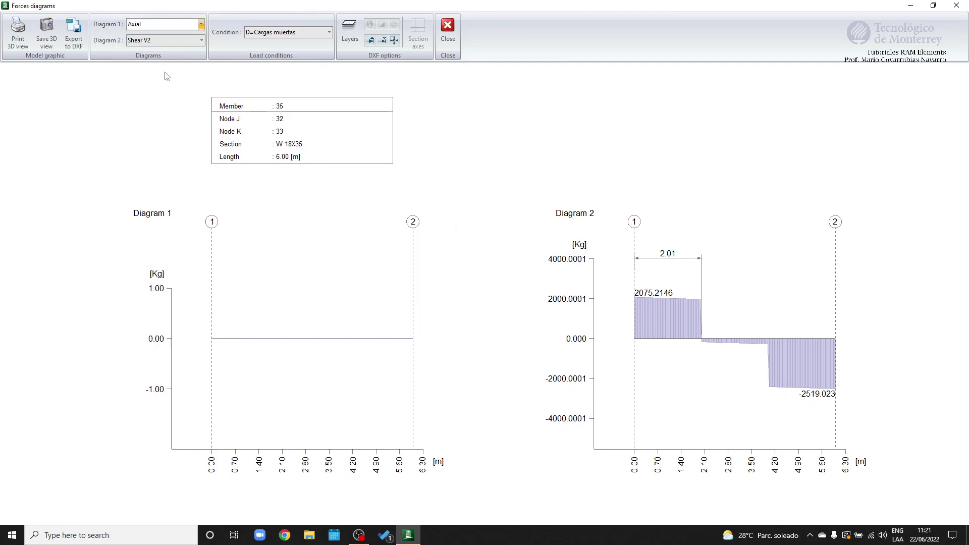
{"action": "left_click", "coordinate": [201, 41]}
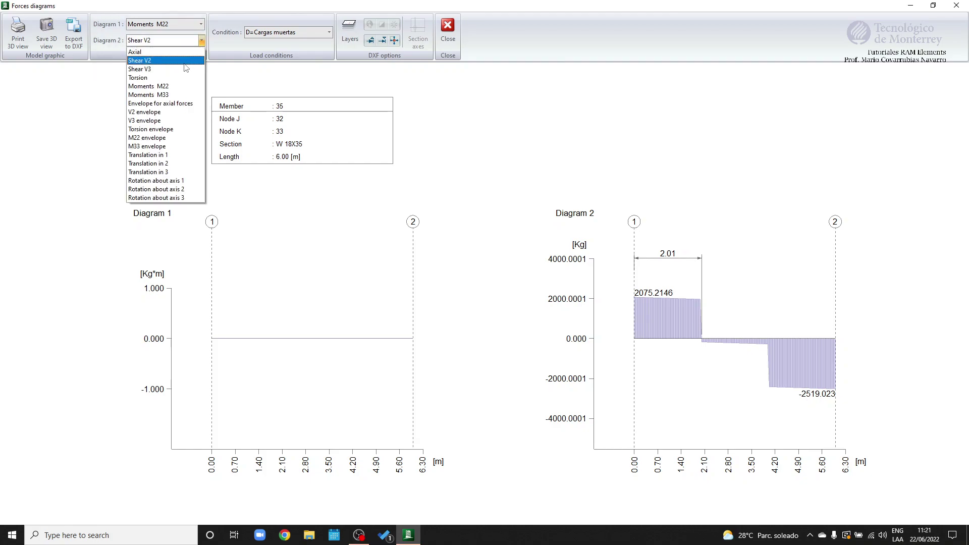
{"action": "left_click", "coordinate": [160, 95]}
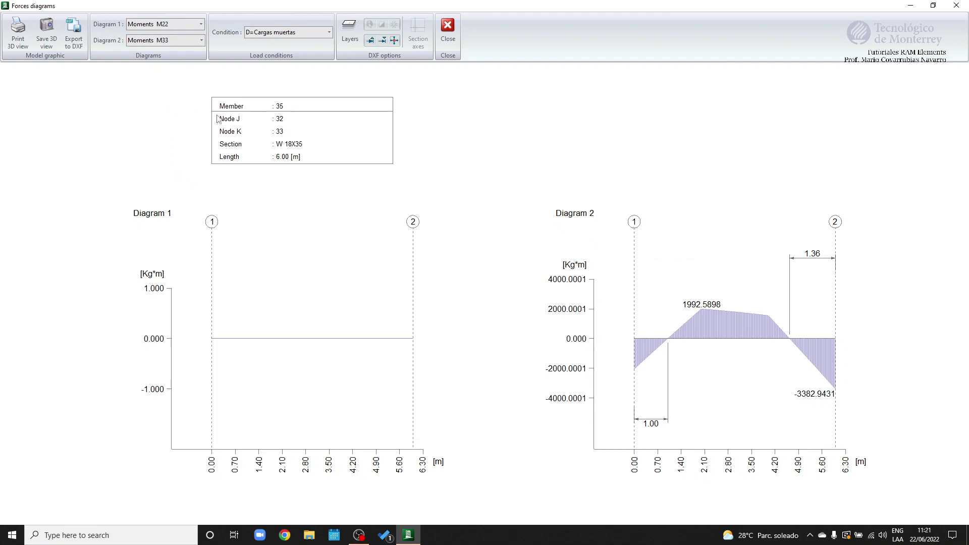
{"action": "left_click", "coordinate": [201, 25]}
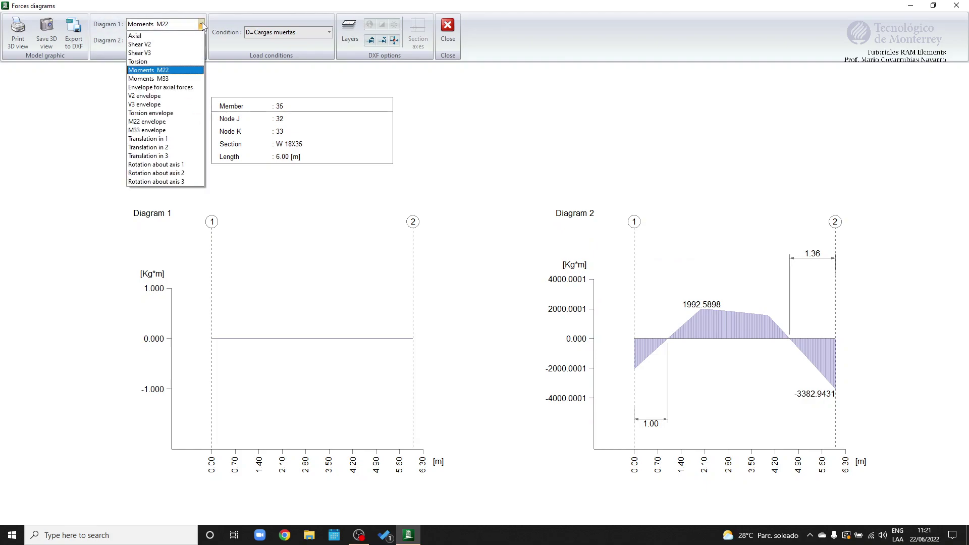
{"action": "left_click", "coordinate": [154, 44]}
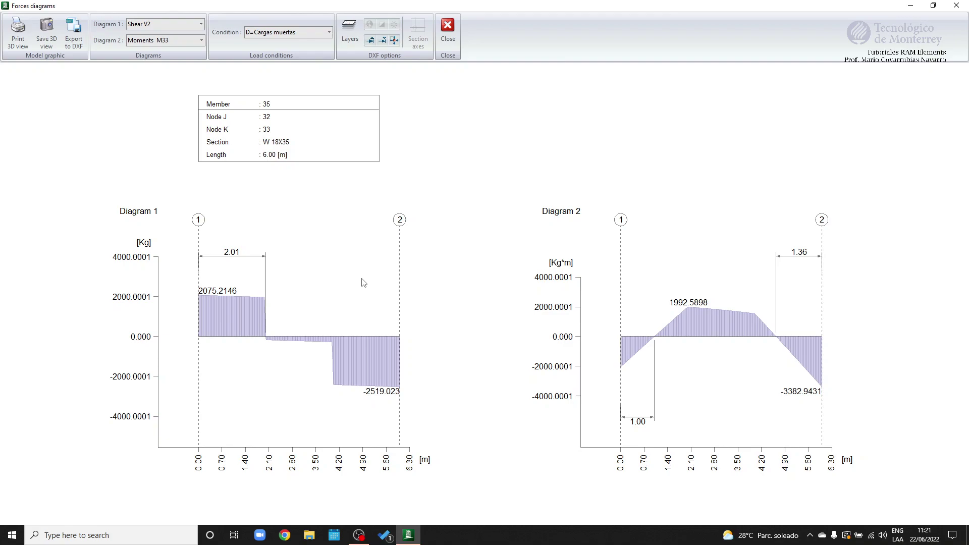
Step: Review member 35's shear and moment diagrams under conditions D2=1.2D+1.6L and D5=1.2D+Ex+L, and close the diagram view
{"action": "left_click", "coordinate": [331, 33]}
{"action": "left_click", "coordinate": [287, 88]}
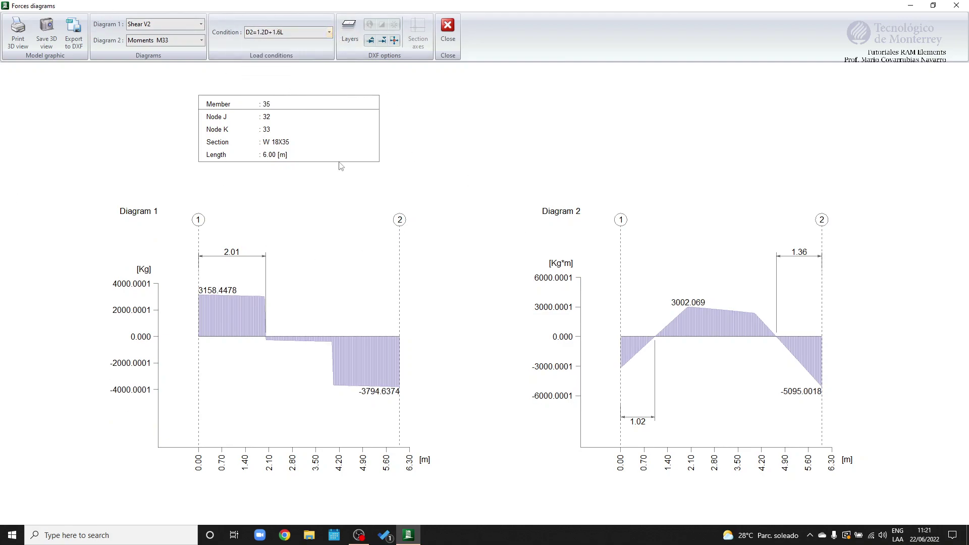
{"action": "left_click", "coordinate": [329, 32]}
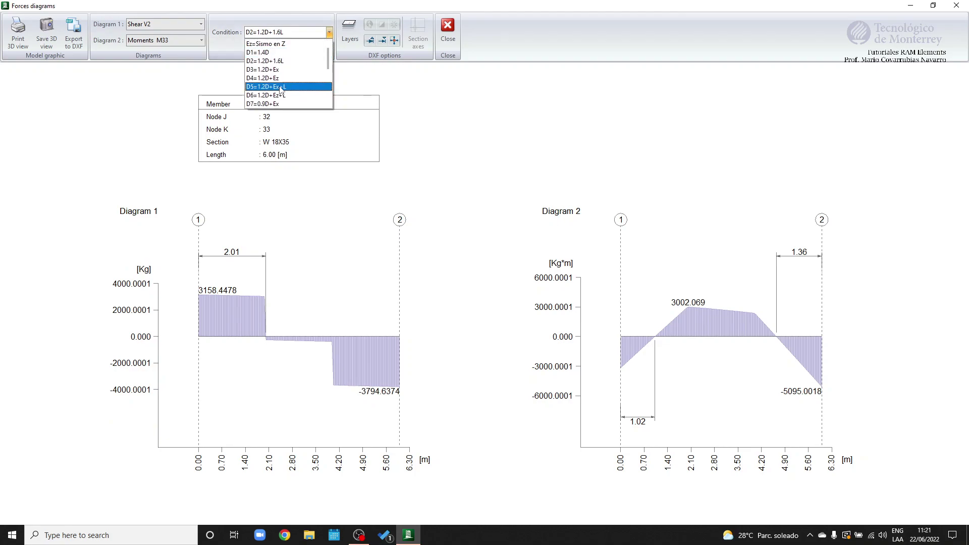
{"action": "left_click", "coordinate": [279, 90]}
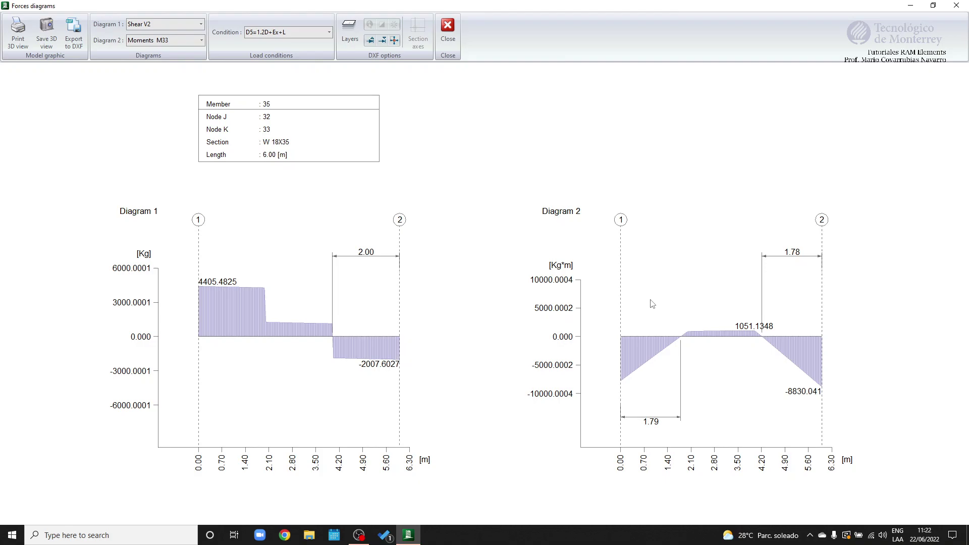
{"action": "left_click", "coordinate": [449, 29]}
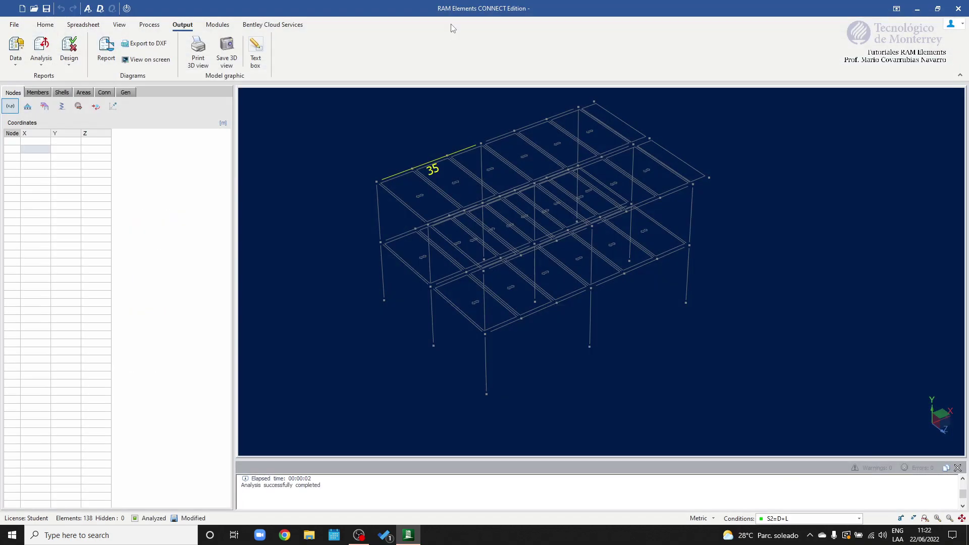
Step: Rerun the analysis with a minimum of 6 segments per member, keeping intermediate nodes at member intersections
{"action": "left_click", "coordinate": [88, 9]}
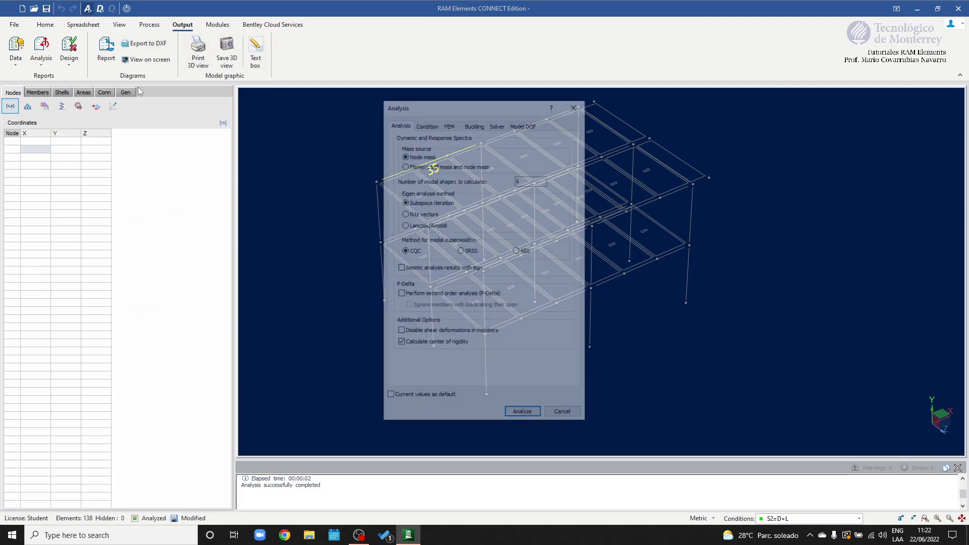
{"action": "left_click", "coordinate": [449, 124]}
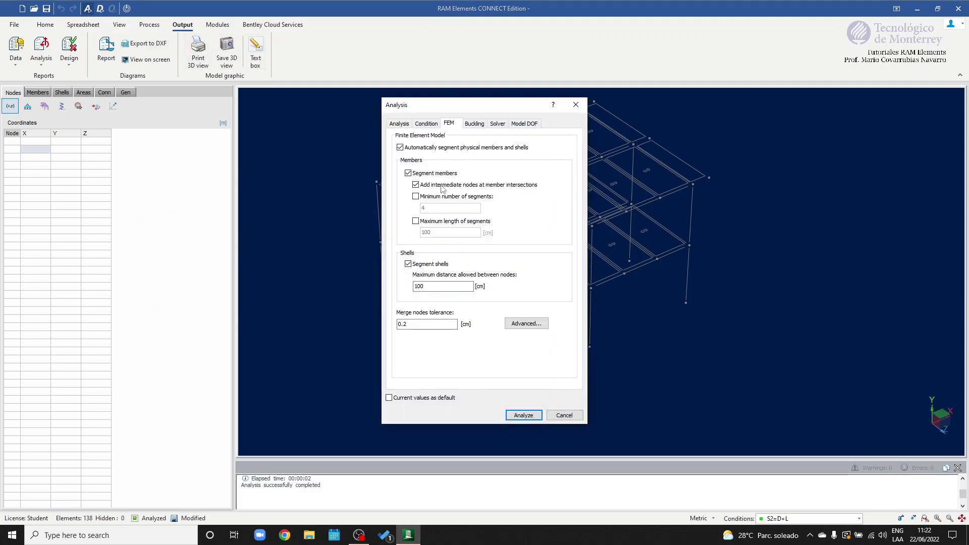
{"action": "left_click", "coordinate": [416, 198]}
{"action": "left_click", "coordinate": [416, 184]}
{"action": "left_click", "coordinate": [416, 185]}
{"action": "left_click_drag", "start_coordinate": [443, 208], "coordinate": [343, 195]}
{"action": "type", "text": "6"}
{"action": "left_click", "coordinate": [524, 415]}
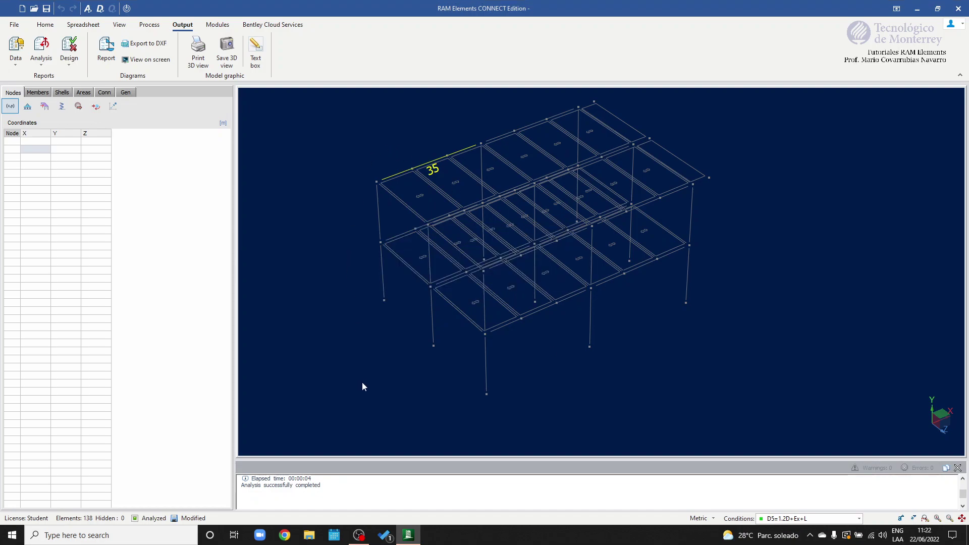
Step: View member 35's diagrams from the new analysis with Moments M33 as Diagram 1, and close the view
{"action": "left_click", "coordinate": [140, 43]}
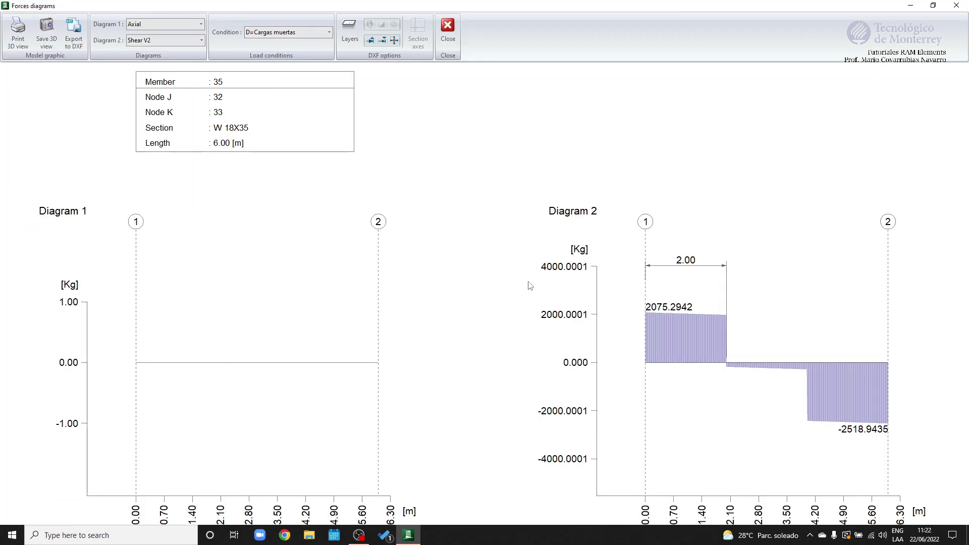
{"action": "left_click", "coordinate": [201, 25]}
{"action": "left_click", "coordinate": [161, 81]}
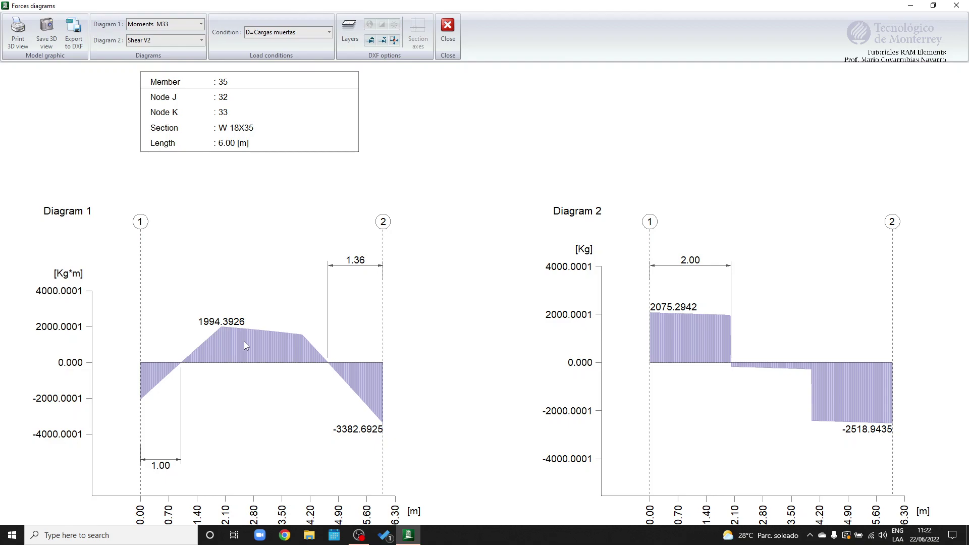
{"action": "left_click", "coordinate": [448, 29]}
Step: Inspect the M33 moment and V2 shear diagrams of roof beam 35 directly from the model, and close them
{"action": "middle_click_drag", "start_coordinate": [356, 213], "coordinate": [353, 205]}
{"action": "left_click", "coordinate": [151, 63]}
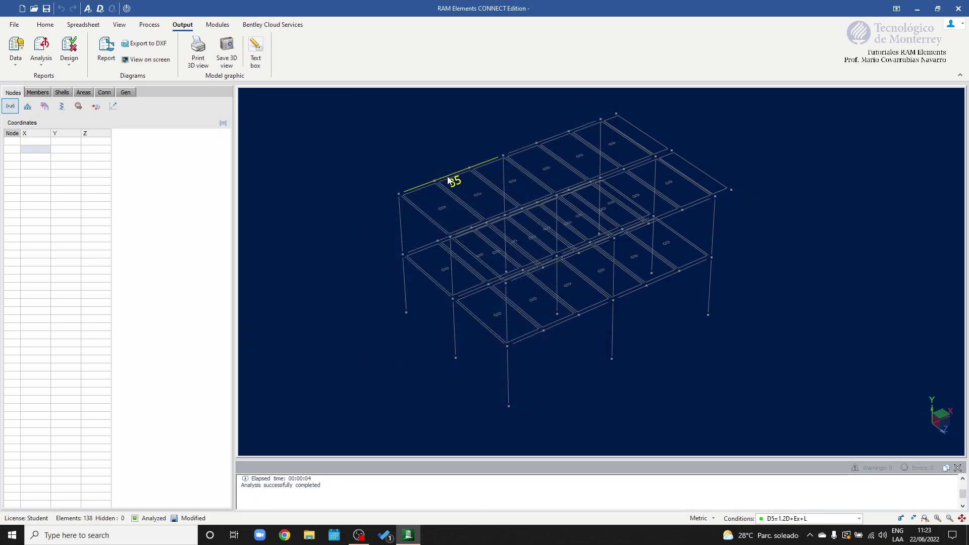
{"action": "left_click", "coordinate": [448, 181]}
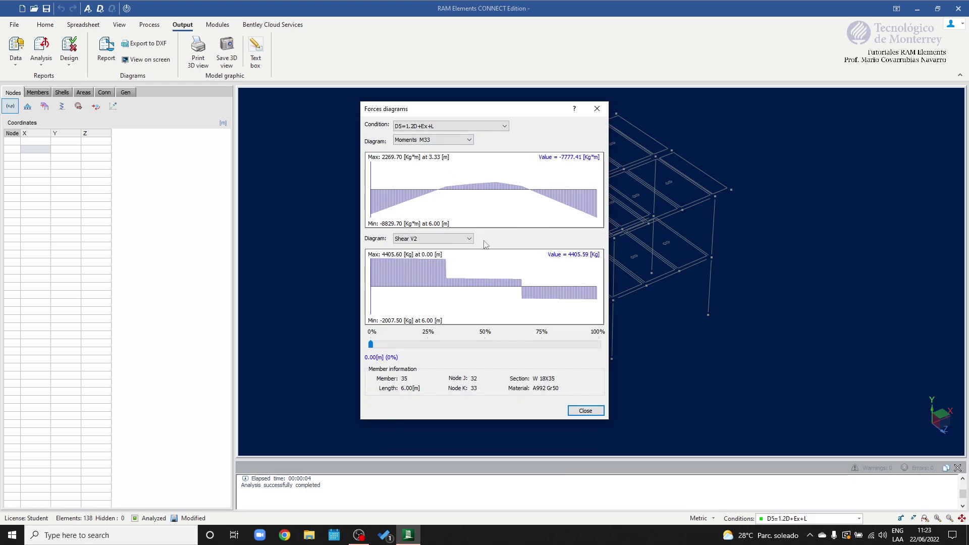
{"action": "left_click_drag", "start_coordinate": [518, 111], "coordinate": [440, 95]}
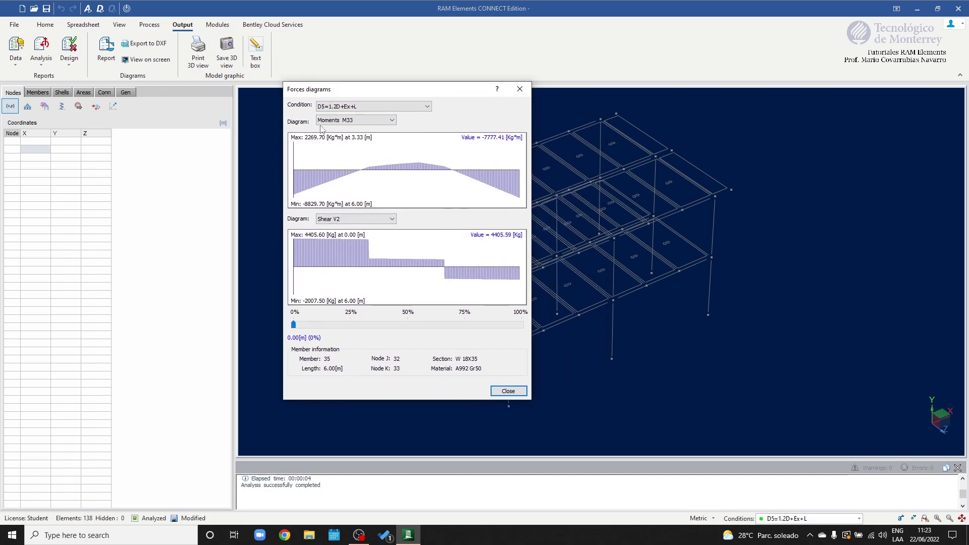
{"action": "left_click", "coordinate": [520, 89]}
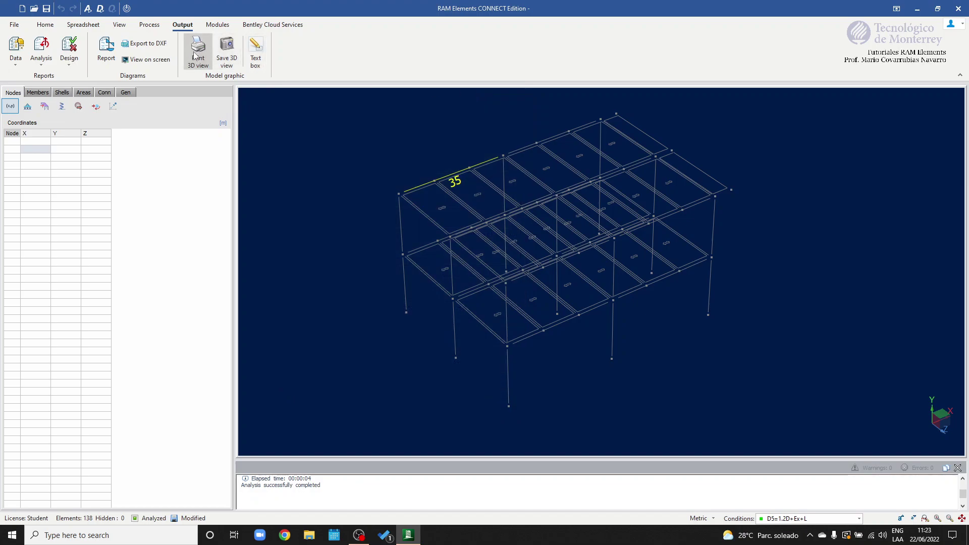
Step: Save the model's 3D view as the JPEG image Vista Momento.jpg at scale 2, without printing the view
{"action": "left_click", "coordinate": [227, 49]}
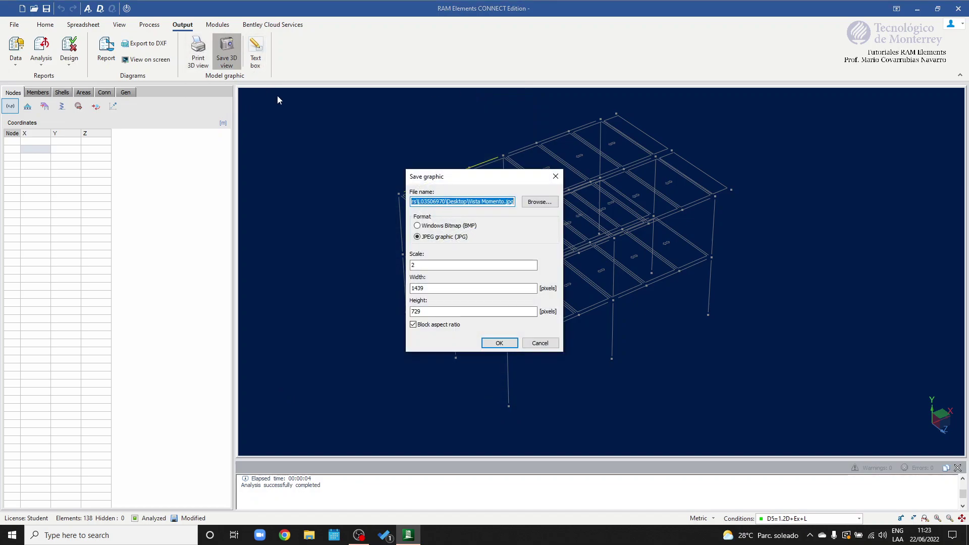
{"action": "left_click", "coordinate": [499, 343]}
{"action": "left_click", "coordinate": [198, 50]}
{"action": "key", "text": "Escape"}
Step: Add a text box to the model view containing "Viga 35 Diagrama de momento M33"
{"action": "left_click", "coordinate": [256, 49]}
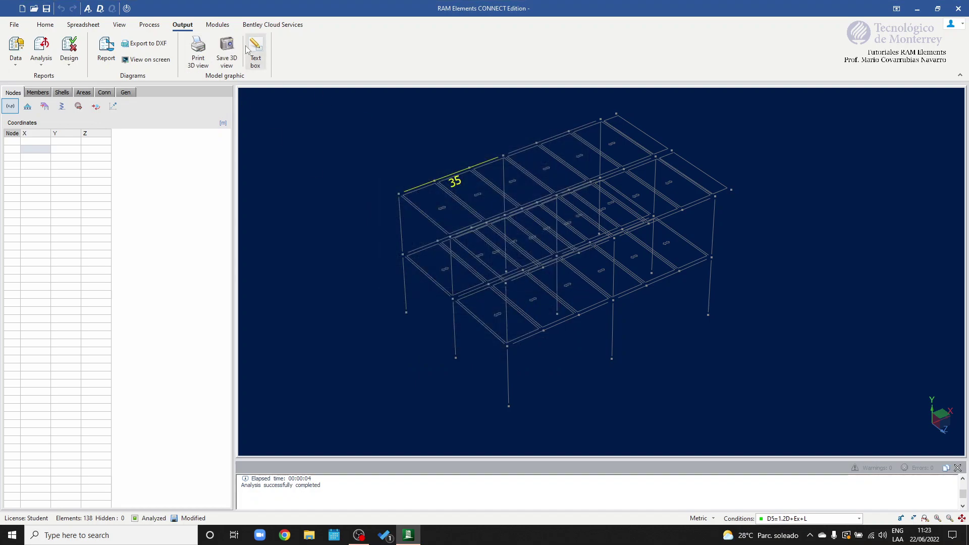
{"action": "left_click_drag", "start_coordinate": [292, 427], "coordinate": [238, 419]}
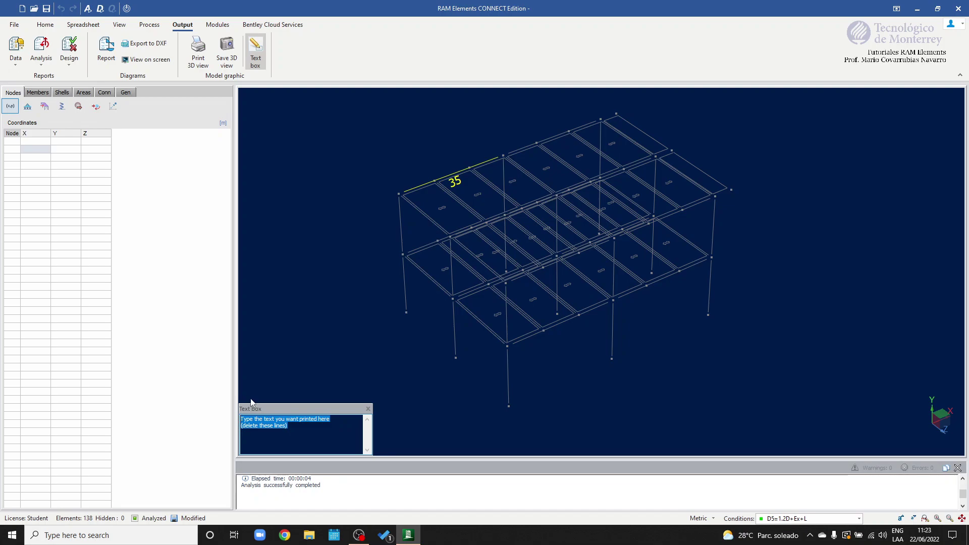
{"action": "type", "text": "Viga 35 Diagrama de momento M33"}
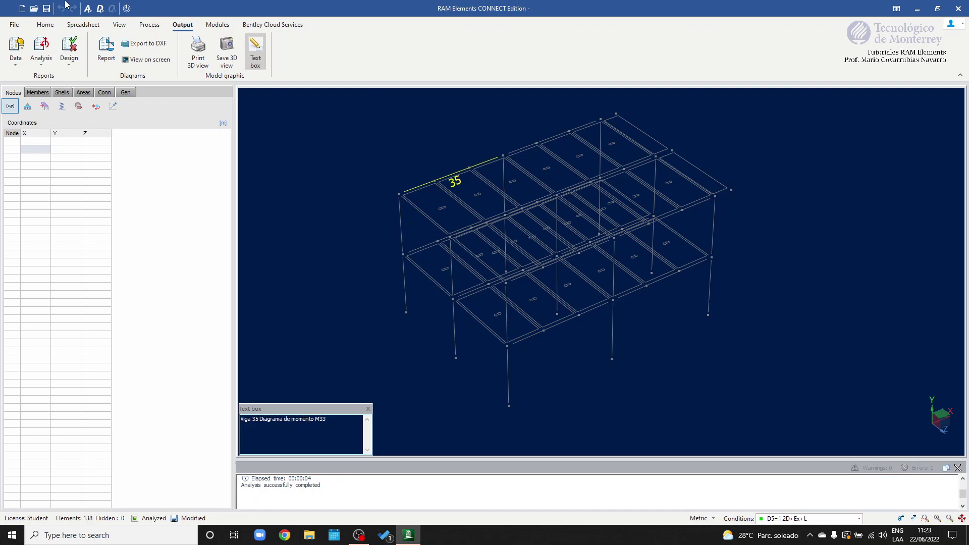
Step: Display the Flexural moment 3-3 diagram with its values on roof beam 35 and enlarge the view's label text
{"action": "left_click", "coordinate": [119, 24]}
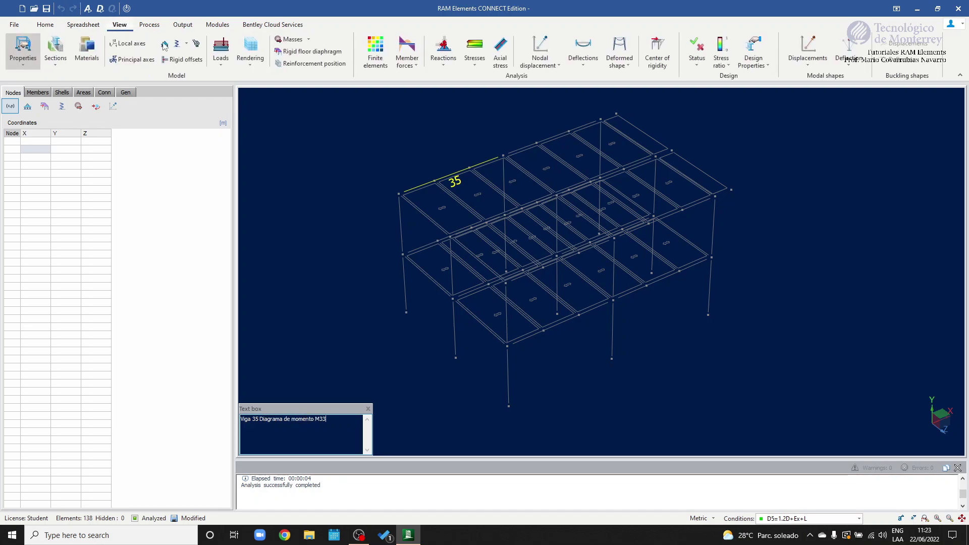
{"action": "left_click", "coordinate": [409, 65]}
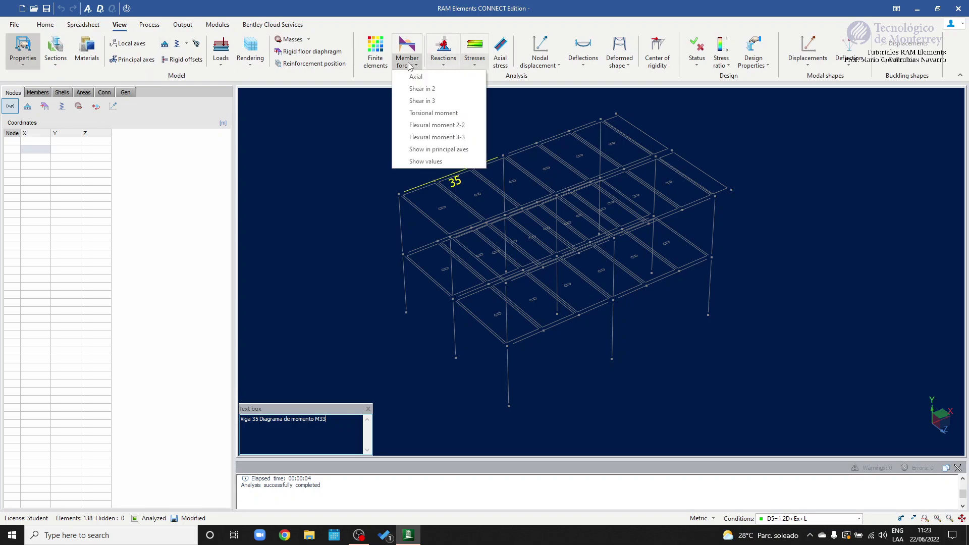
{"action": "left_click", "coordinate": [437, 137]}
{"action": "scroll", "coordinate": [384, 210], "scroll_direction": "up", "scroll_amount": 5}
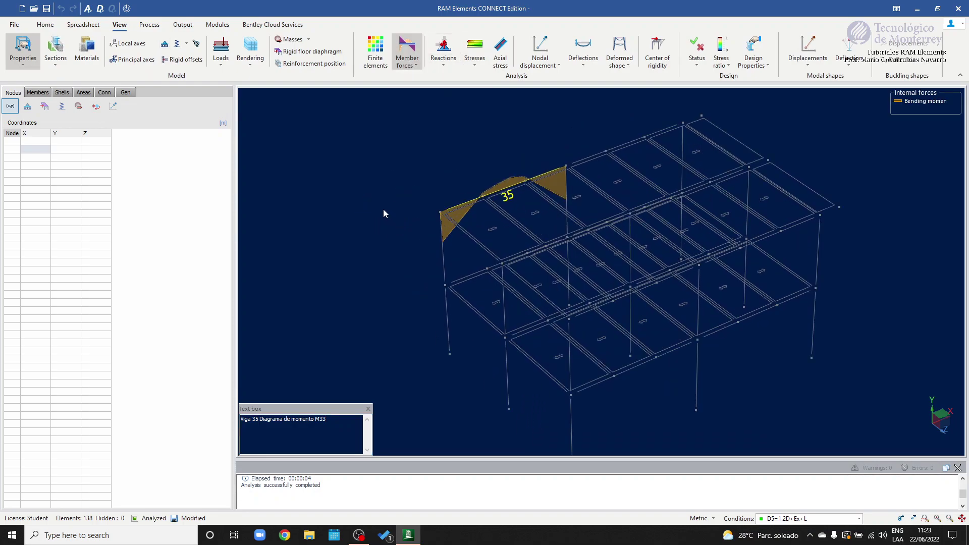
{"action": "left_click", "coordinate": [418, 65]}
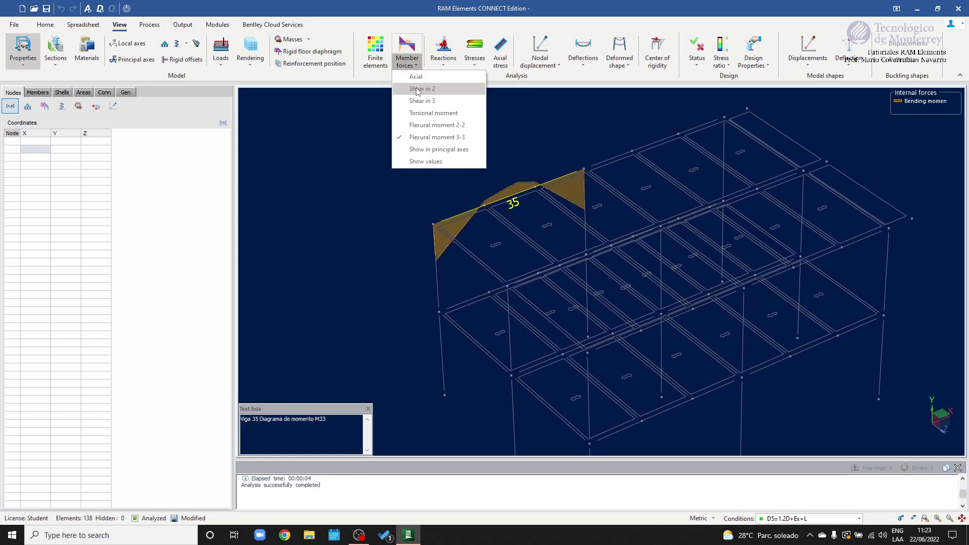
{"action": "left_click", "coordinate": [425, 161]}
{"action": "left_click", "coordinate": [901, 519]}
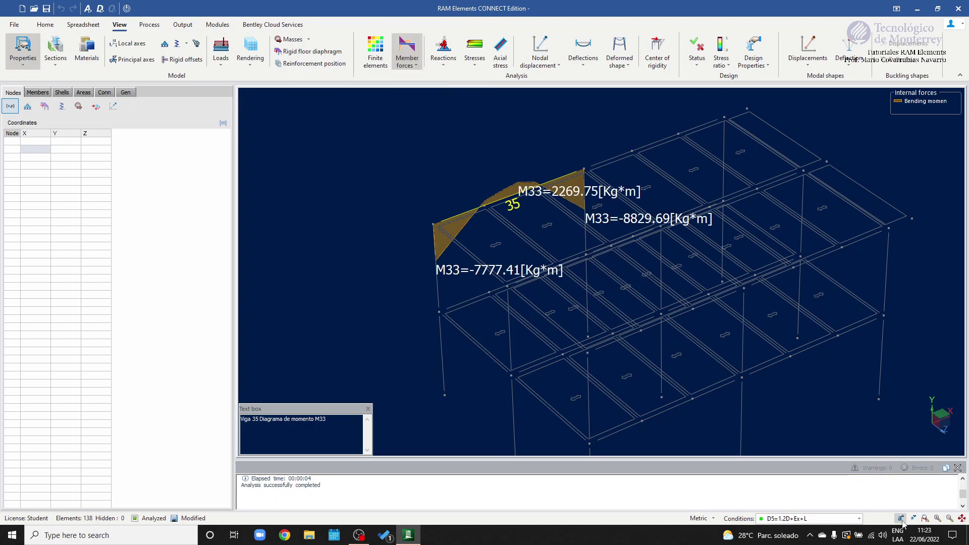
{"action": "left_click", "coordinate": [902, 519]}
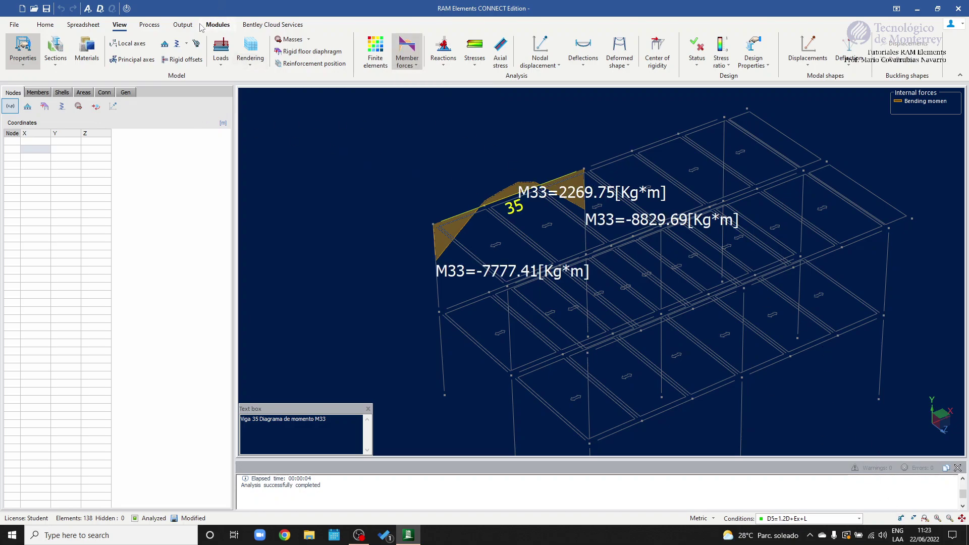
Step: Save the 3D view with the moment diagram as the JPEG image Vista Momento.jpg at scale 2
{"action": "left_click", "coordinate": [183, 24]}
{"action": "left_click", "coordinate": [226, 50]}
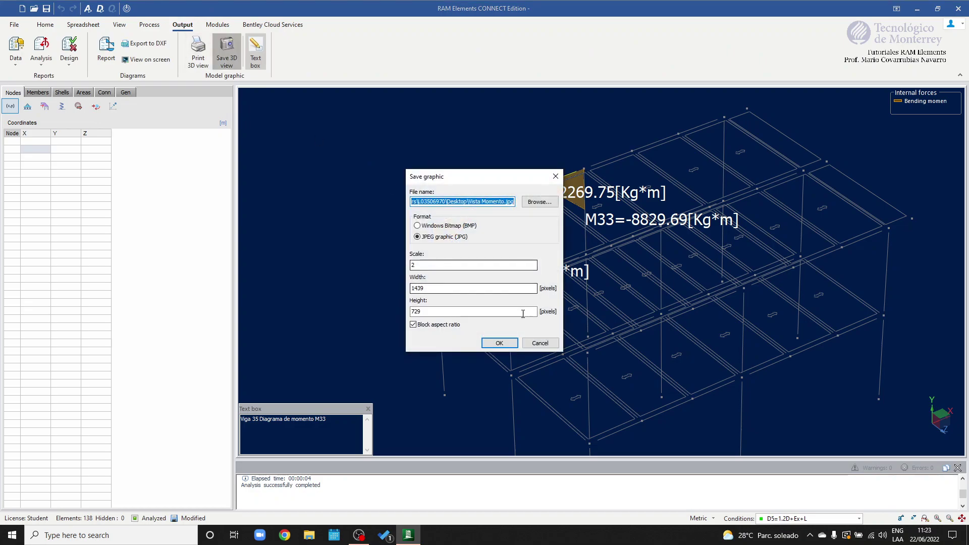
{"action": "left_click", "coordinate": [500, 343]}
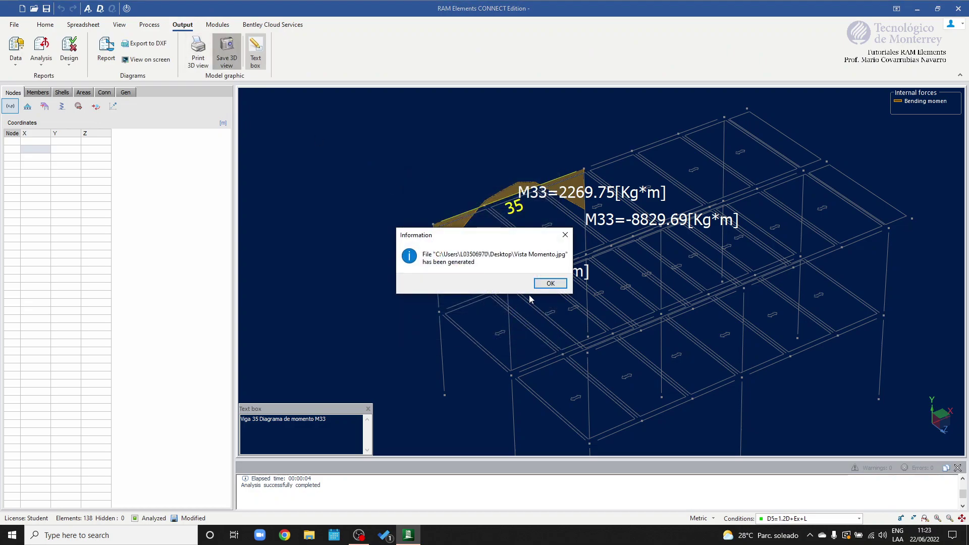
{"action": "left_click", "coordinate": [551, 281]}
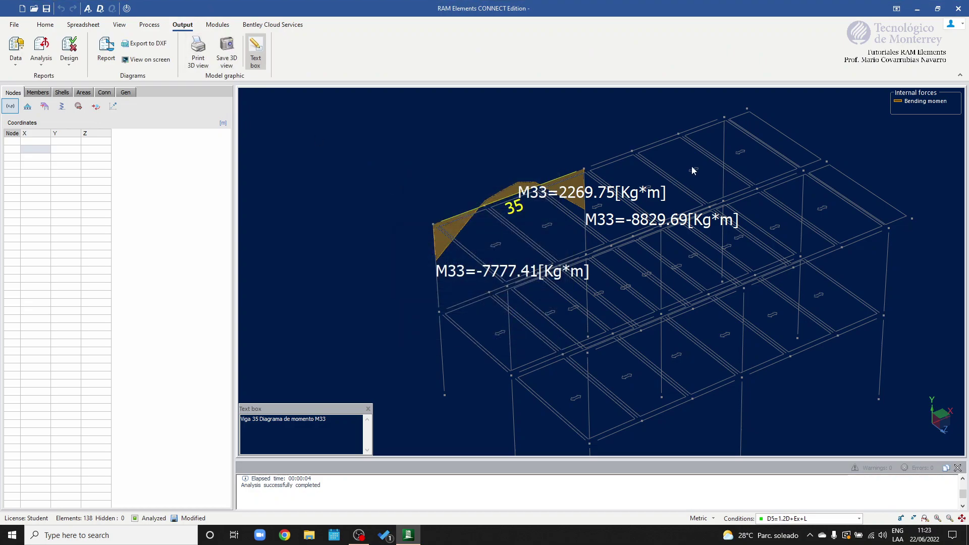
Step: Check the saved image Vista Momento.jpg from the desktop, return to RAM Elements and close the text box
{"action": "left_click", "coordinate": [918, 8]}
{"action": "double_click", "coordinate": [13, 132]}
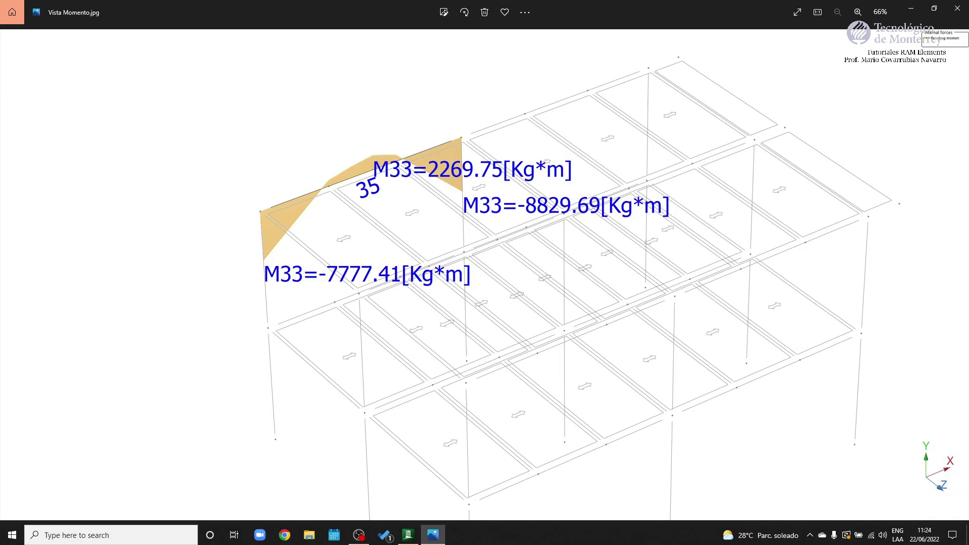
{"action": "left_click", "coordinate": [957, 8]}
{"action": "left_click", "coordinate": [409, 536]}
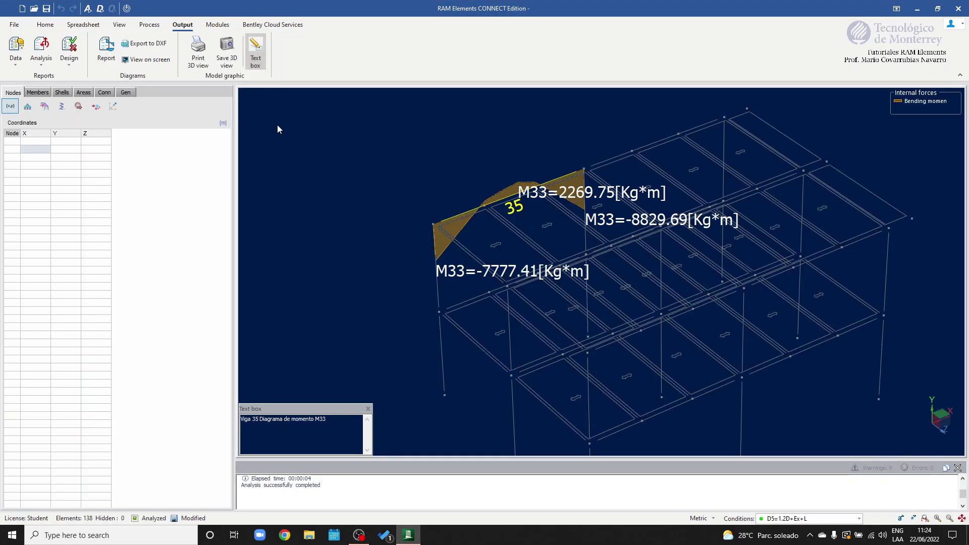
{"action": "left_click", "coordinate": [368, 408]}
Step: Select the whole model, clear the moment diagrams and labels, and display the floors' centers of rigidity
{"action": "middle_click_drag", "start_coordinate": [598, 283], "coordinate": [592, 327]}
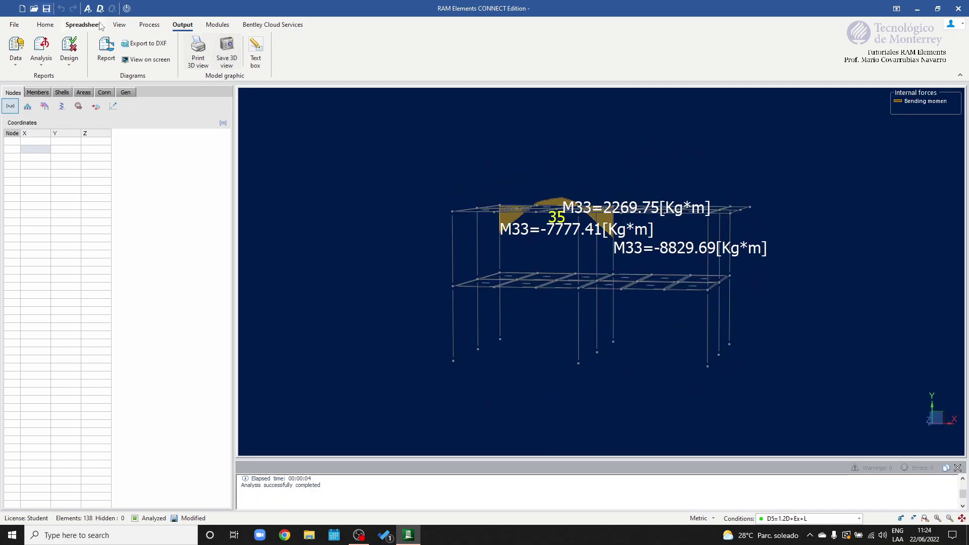
{"action": "left_click", "coordinate": [119, 24]}
{"action": "mouse_move", "coordinate": [651, 173]}
{"action": "middle_mouse_down"}
{"action": "mouse_move", "coordinate": [658, 178]}
{"action": "mouse_move", "coordinate": [639, 186]}
{"action": "middle_mouse_up"}
{"action": "left_click_drag", "start_coordinate": [408, 144], "coordinate": [816, 390]}
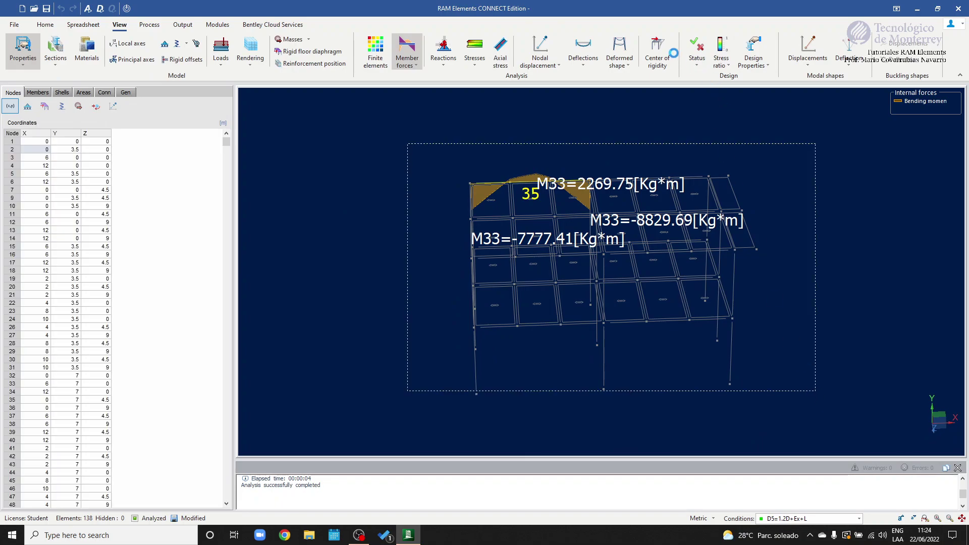
{"action": "left_click", "coordinate": [665, 57]}
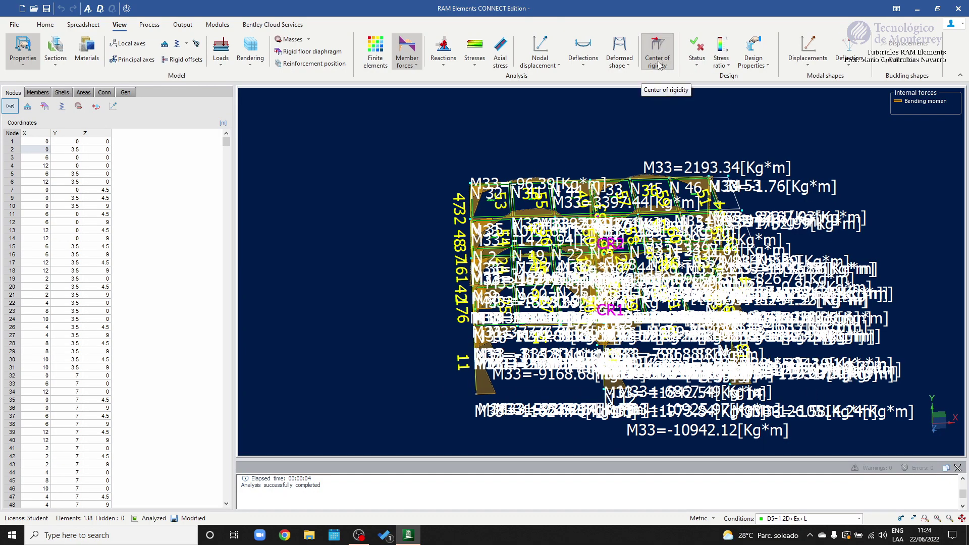
{"action": "left_click", "coordinate": [254, 45]}
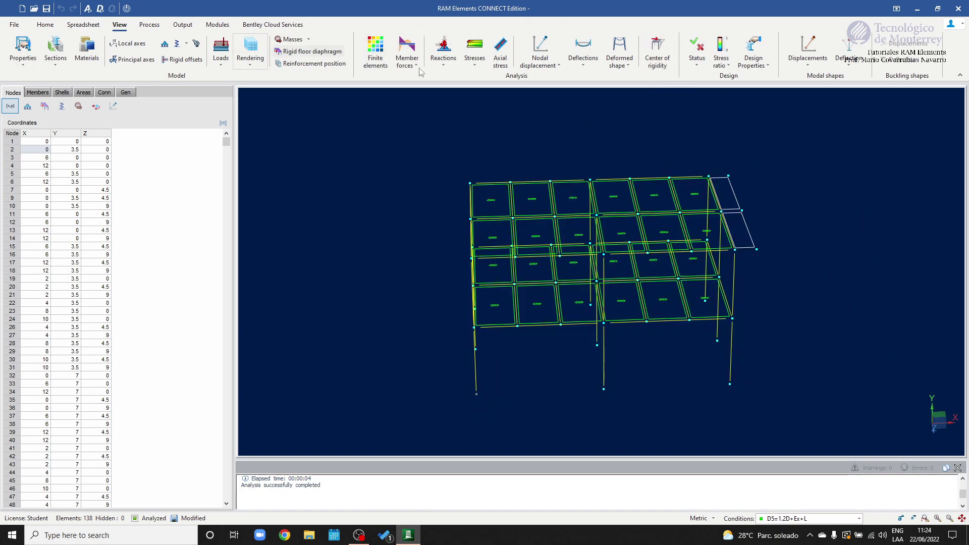
{"action": "left_click_drag", "start_coordinate": [666, 147], "coordinate": [664, 163]}
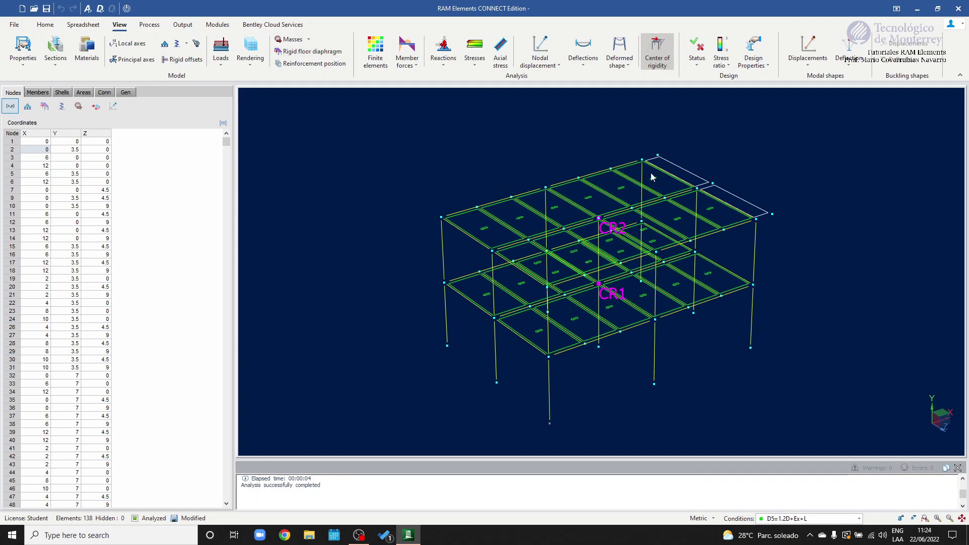
{"action": "scroll", "coordinate": [648, 246], "scroll_direction": "up", "scroll_amount": 1}
{"action": "middle_click_drag", "start_coordinate": [648, 245], "coordinate": [641, 220]}
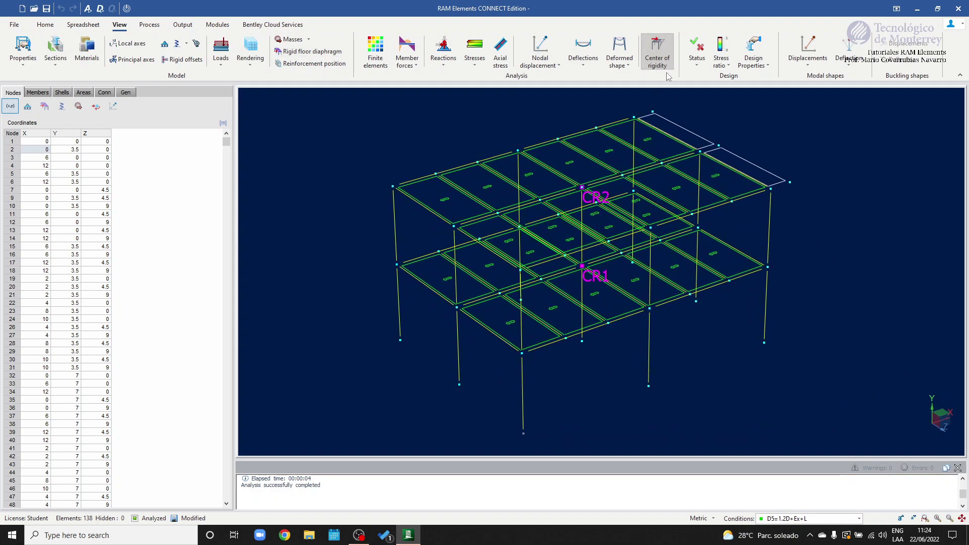
Step: Examine the centers of rigidity CR1 and CR2 on both floors from several sides of the frame
{"action": "mouse_move", "coordinate": [720, 296]}
{"action": "left_mouse_down"}
{"action": "mouse_move", "coordinate": [686, 285]}
{"action": "mouse_move", "coordinate": [714, 290]}
{"action": "mouse_move", "coordinate": [706, 301]}
{"action": "mouse_move", "coordinate": [720, 302]}
{"action": "left_mouse_up"}
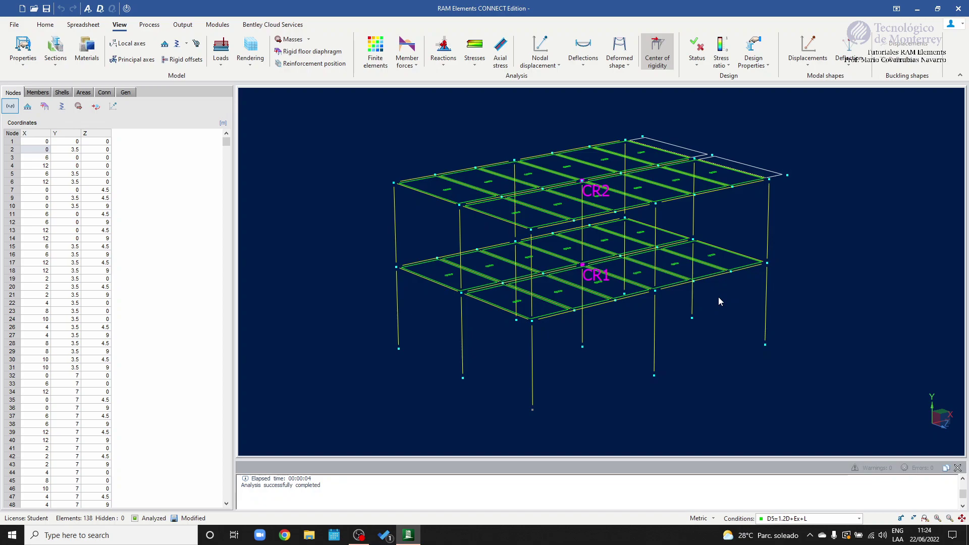
{"action": "middle_click_drag", "start_coordinate": [761, 325], "coordinate": [752, 321]}
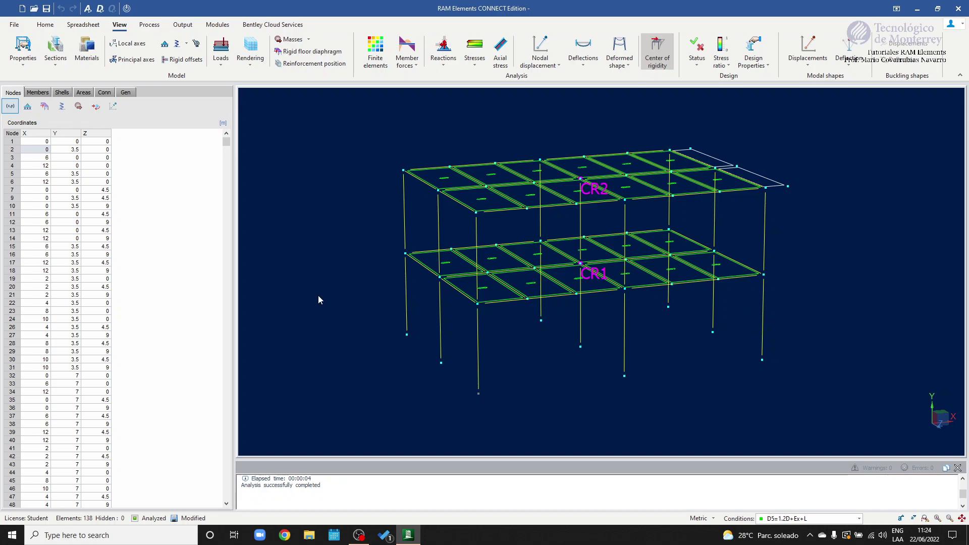
{"action": "left_click", "coordinate": [180, 26]}
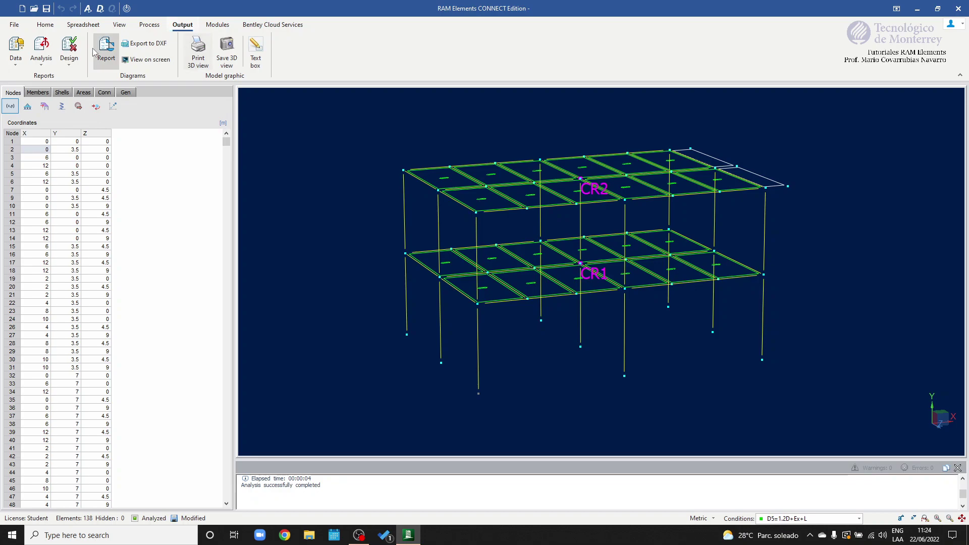
{"action": "middle_click_drag", "start_coordinate": [618, 281], "coordinate": [513, 277]}
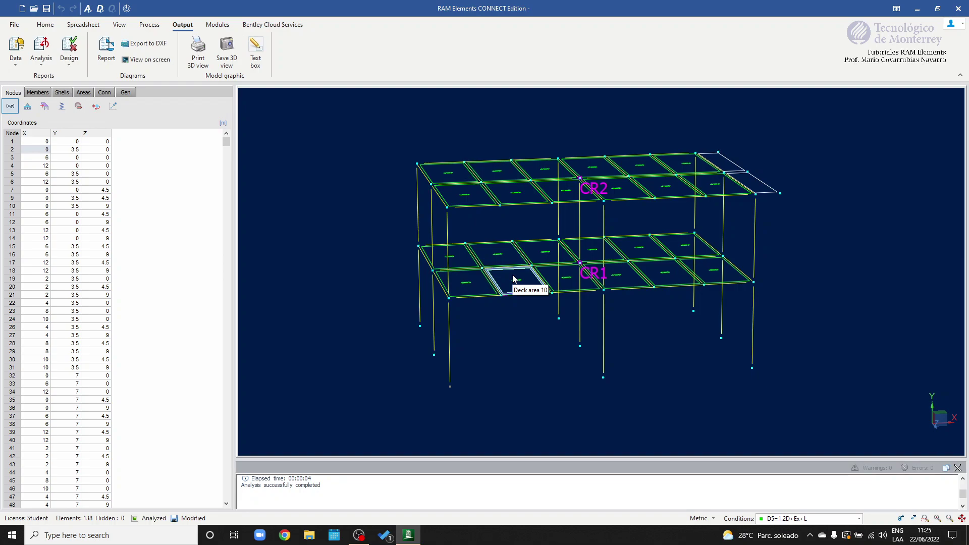
{"action": "middle_click_drag", "start_coordinate": [667, 210], "coordinate": [836, 222]}
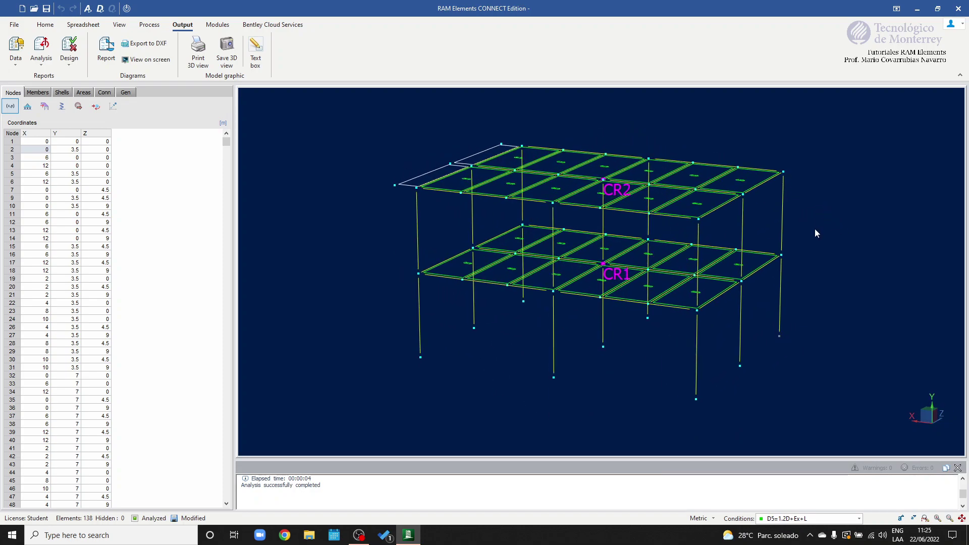
{"action": "middle_click_drag", "start_coordinate": [622, 242], "coordinate": [747, 233]}
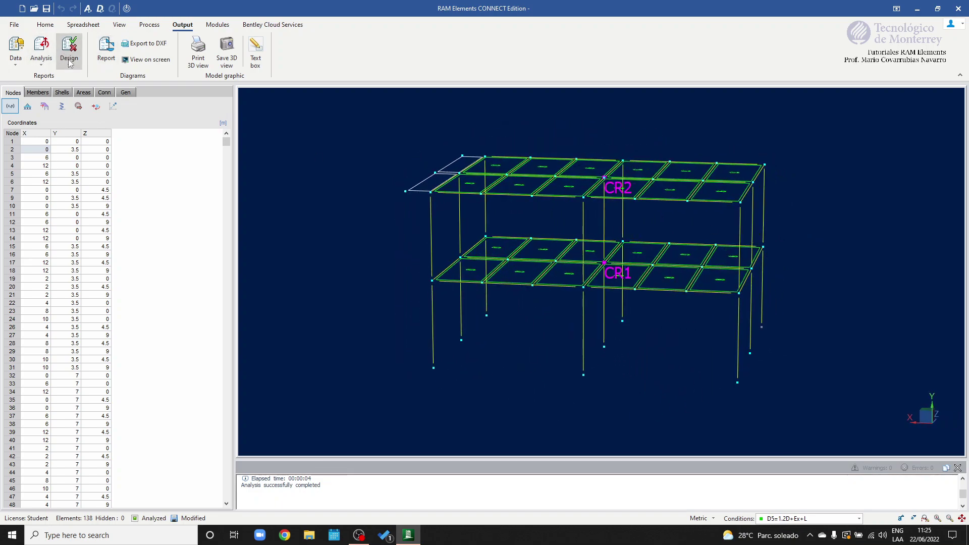
{"action": "left_click", "coordinate": [119, 26]}
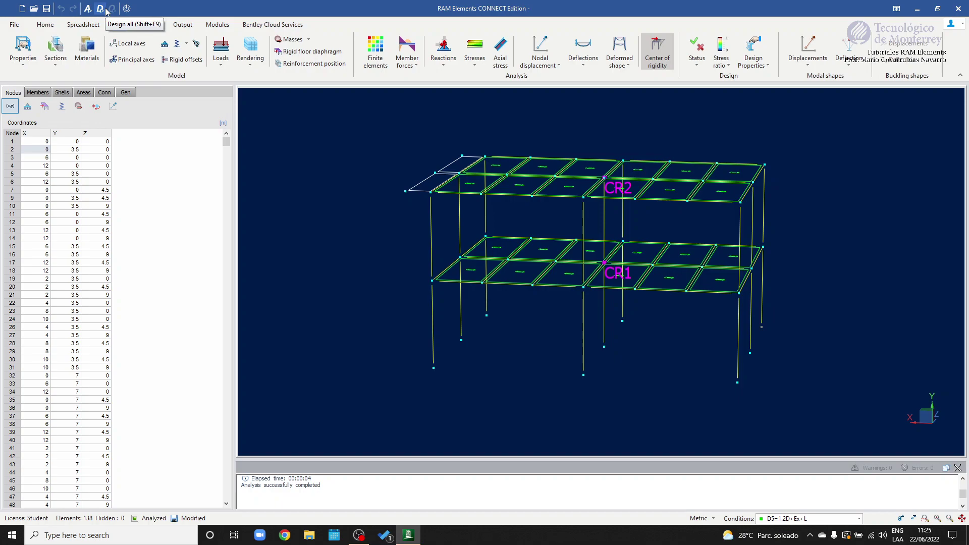
{"action": "left_click", "coordinate": [182, 25]}
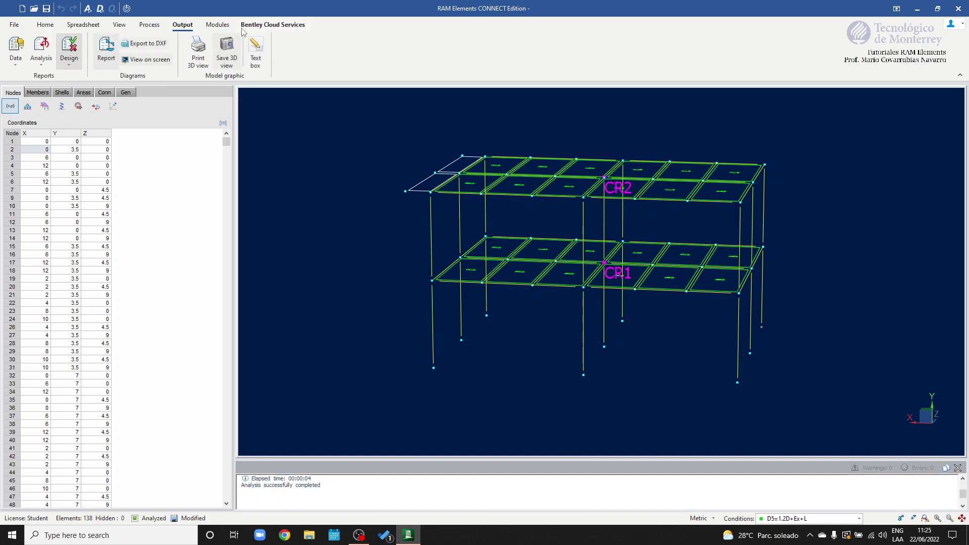
Step: Review the wall design module's types for assigning to selected shells and for standalone design
{"action": "left_click", "coordinate": [218, 24]}
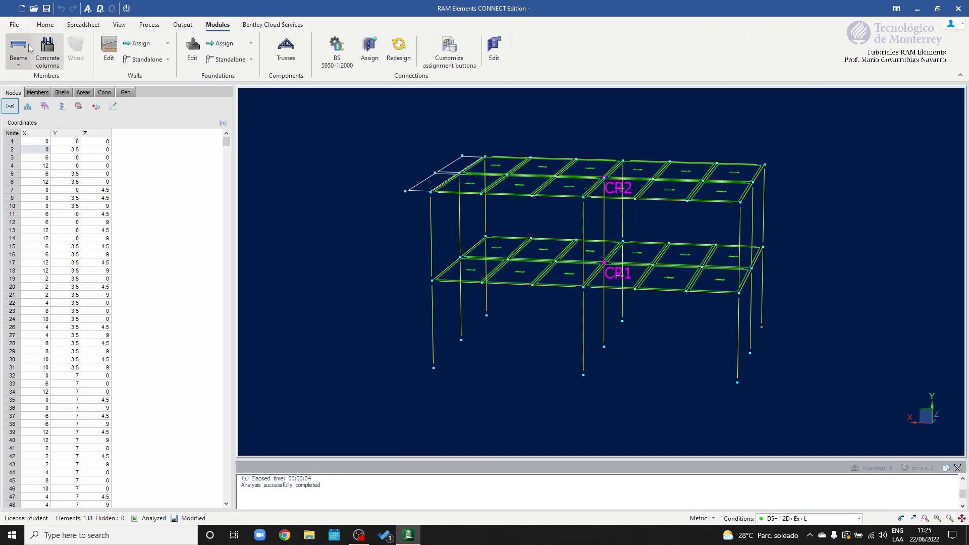
{"action": "left_click", "coordinate": [163, 49]}
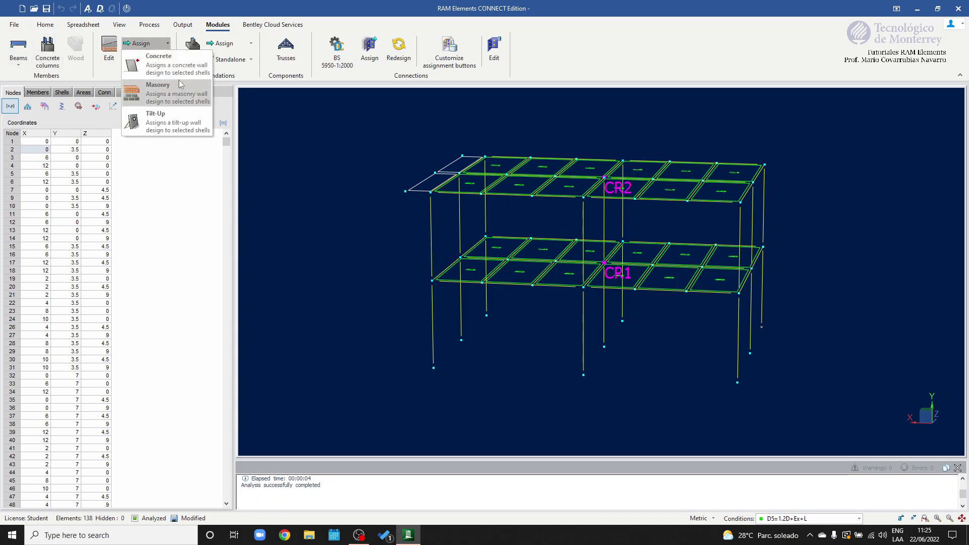
{"action": "left_click", "coordinate": [161, 60]}
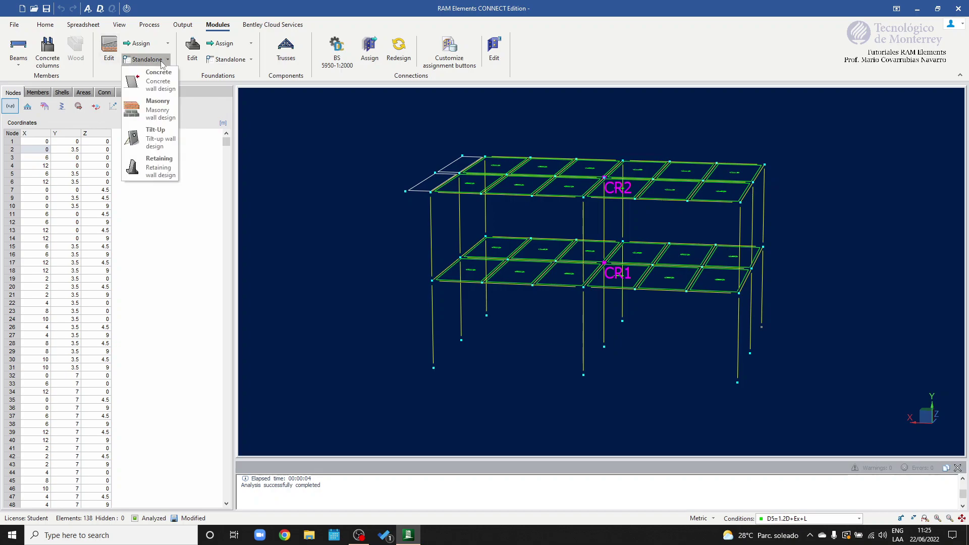
{"action": "left_click", "coordinate": [152, 44]}
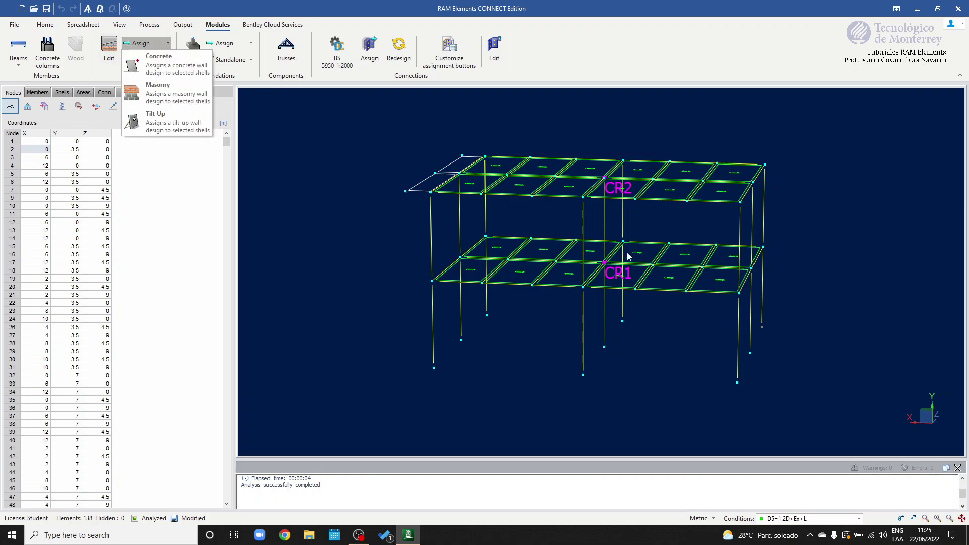
{"action": "left_click", "coordinate": [146, 59]}
{"action": "left_click", "coordinate": [146, 60]}
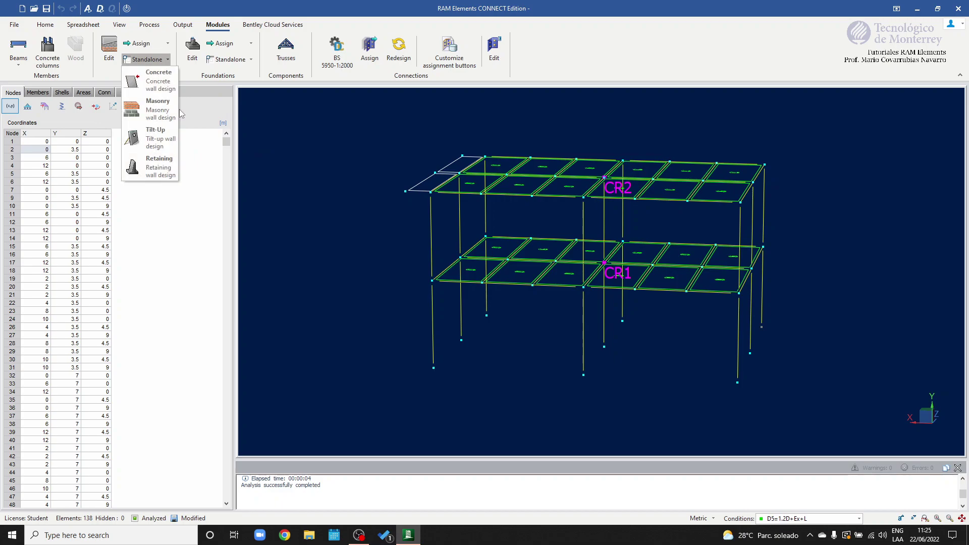
{"action": "left_click", "coordinate": [227, 82]}
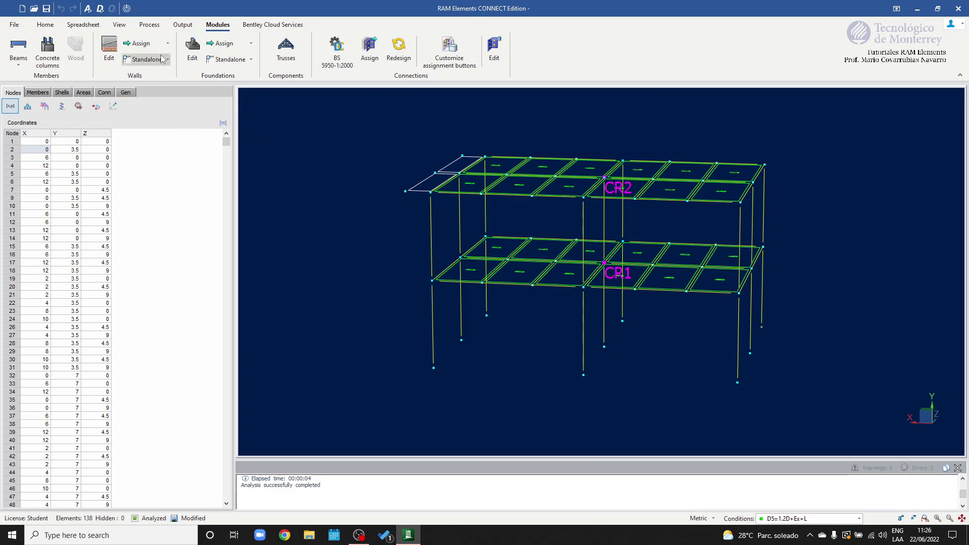
{"action": "left_click", "coordinate": [149, 44]}
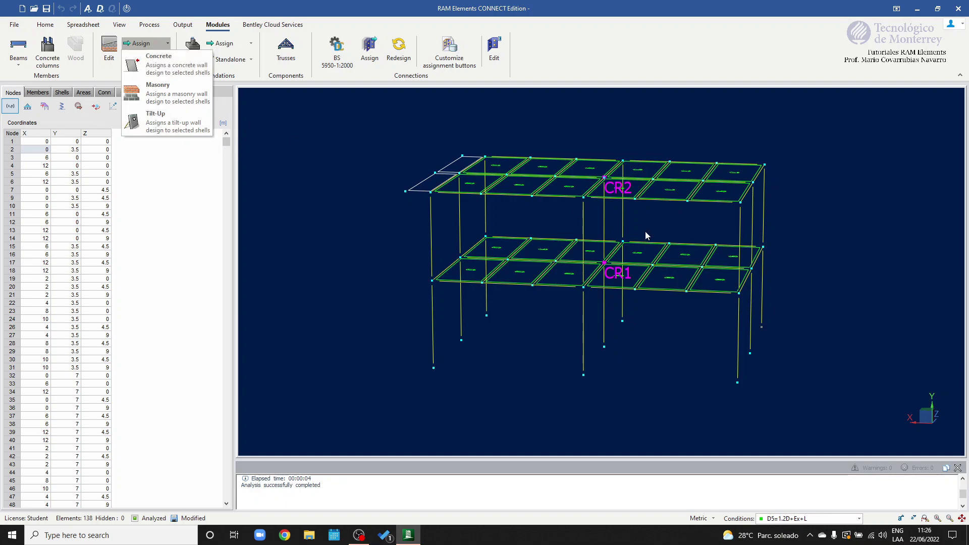
Step: Select a roof edge beam and examine the beam design module options, and look over the frame
{"action": "left_click", "coordinate": [511, 194]}
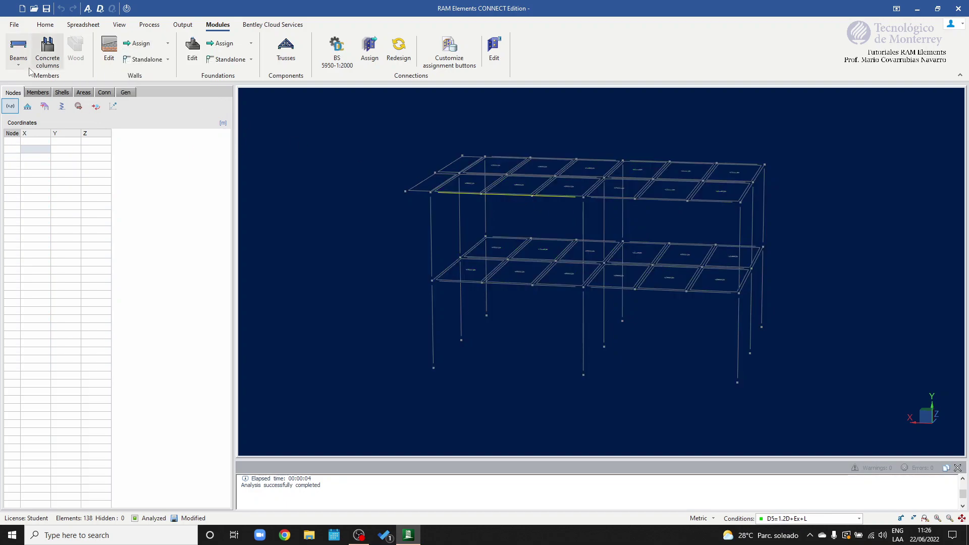
{"action": "left_click", "coordinate": [18, 53]}
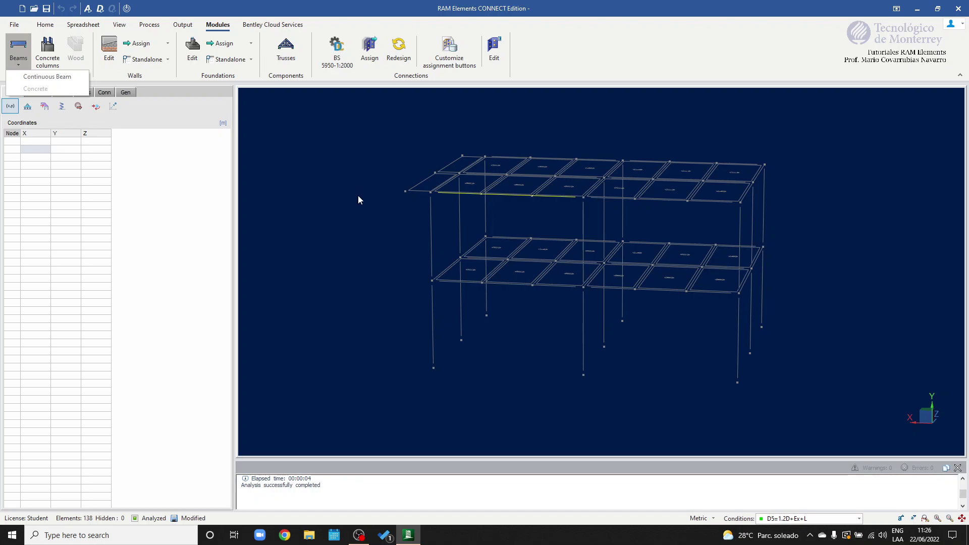
{"action": "middle_click_drag", "start_coordinate": [671, 276], "coordinate": [522, 279]}
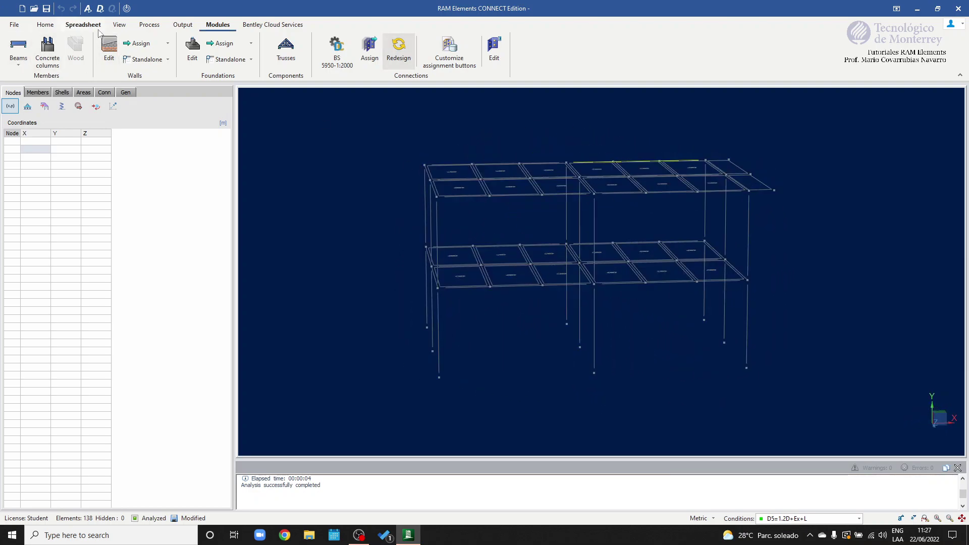
{"action": "middle_click_drag", "start_coordinate": [396, 183], "coordinate": [670, 186]}
{"action": "left_click_drag", "start_coordinate": [671, 187], "coordinate": [714, 208]}
{"action": "middle_click_drag", "start_coordinate": [765, 236], "coordinate": [797, 236]}
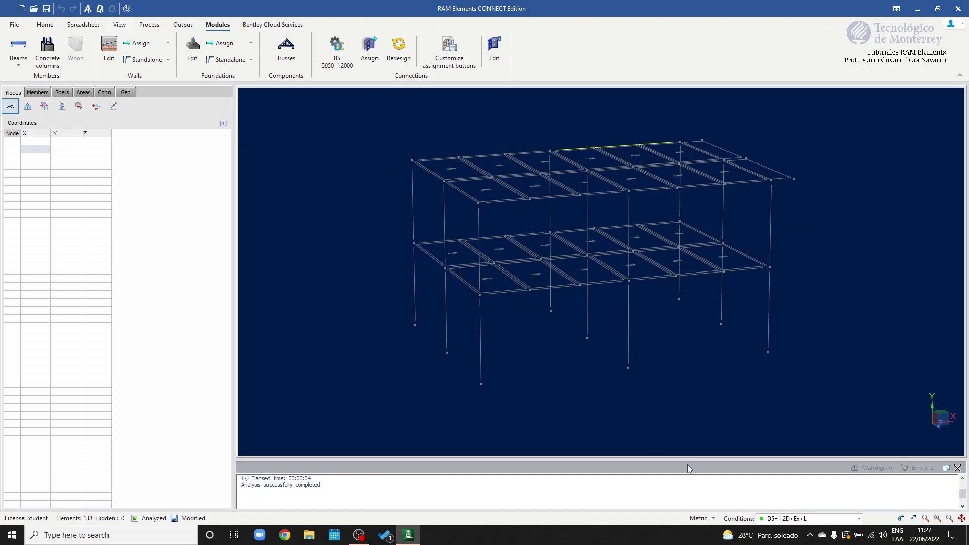